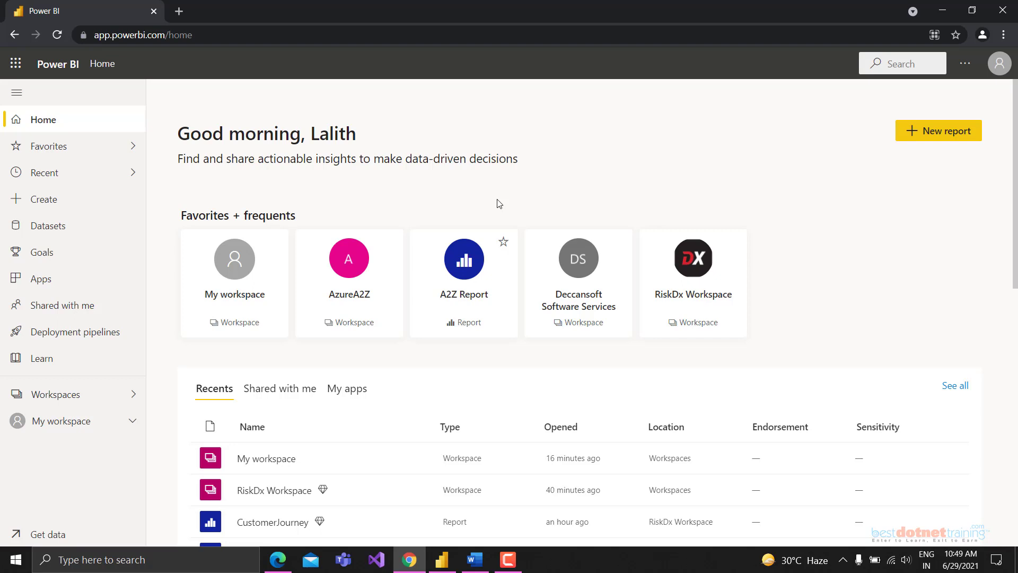
# Step: Examine the Power BI service web address, app.powerbi.com, including its domain name
pyautogui.moveTo(175, 35); pyautogui.dragTo(122, 35)
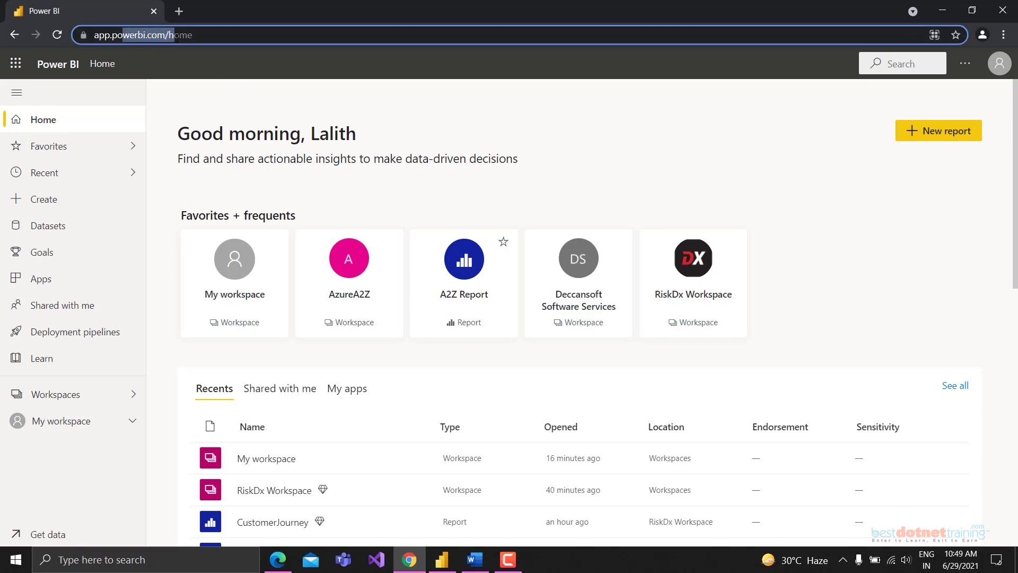
pyautogui.doubleClick(186, 35)
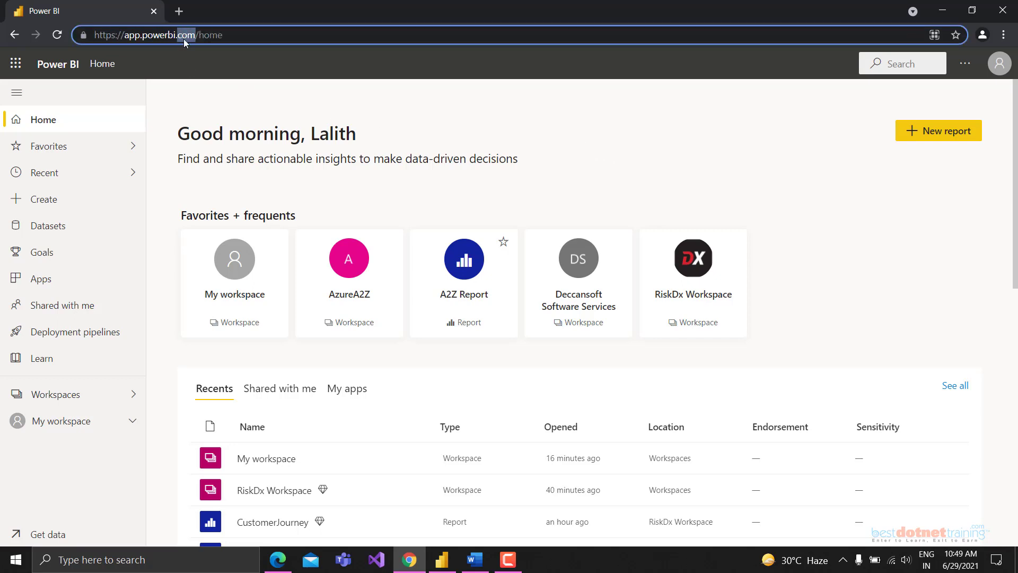
pyautogui.moveTo(230, 35); pyautogui.dragTo(95, 35)
pyautogui.click(211, 113)
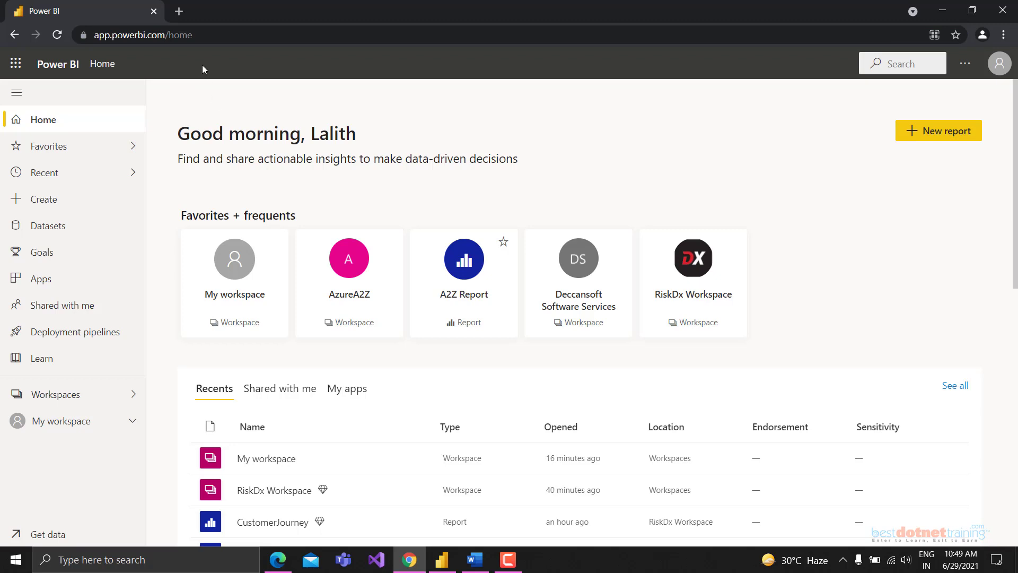
pyautogui.click(174, 35)
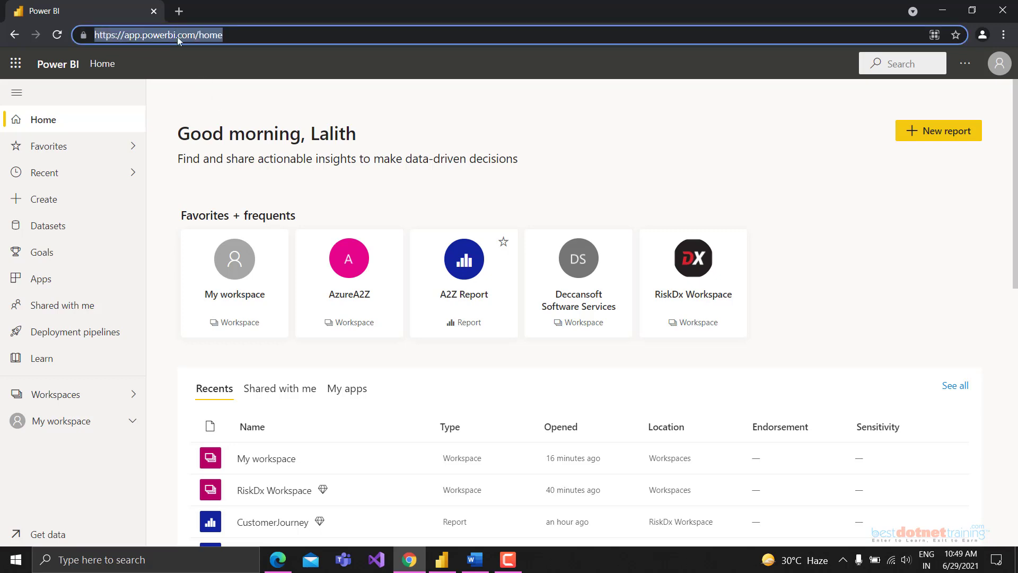
pyautogui.doubleClick(163, 35)
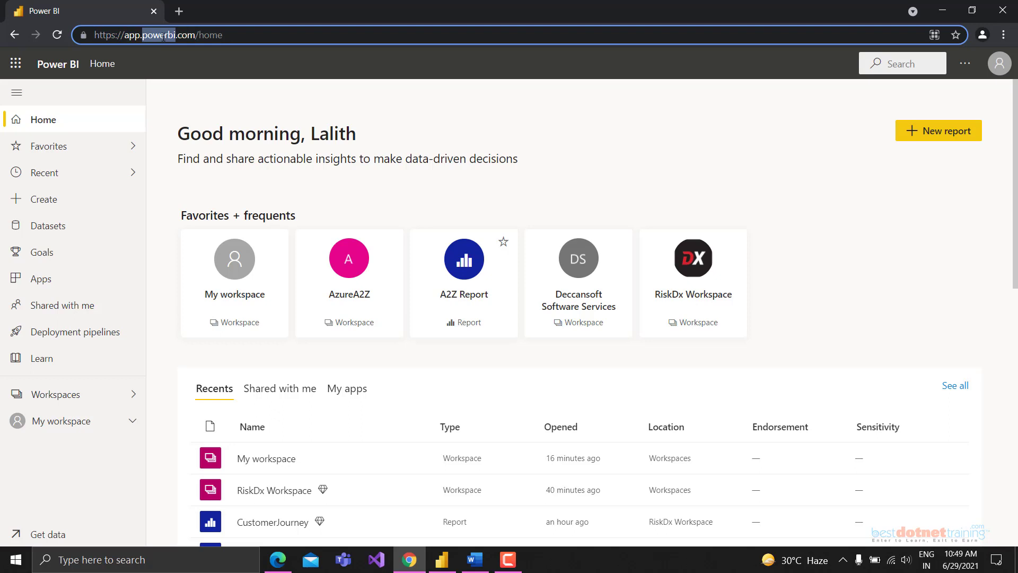
pyautogui.click(208, 120)
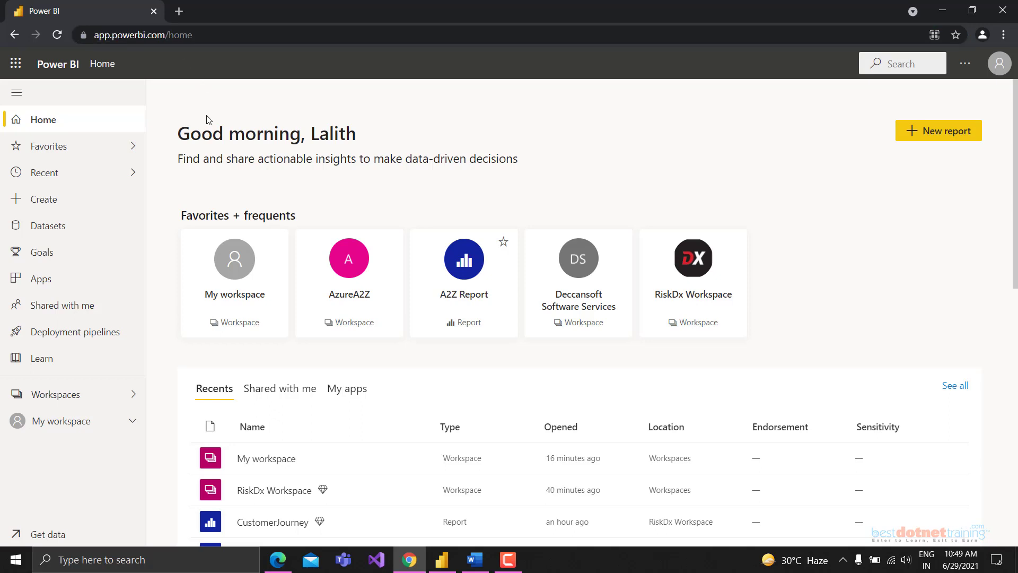
pyautogui.doubleClick(152, 37)
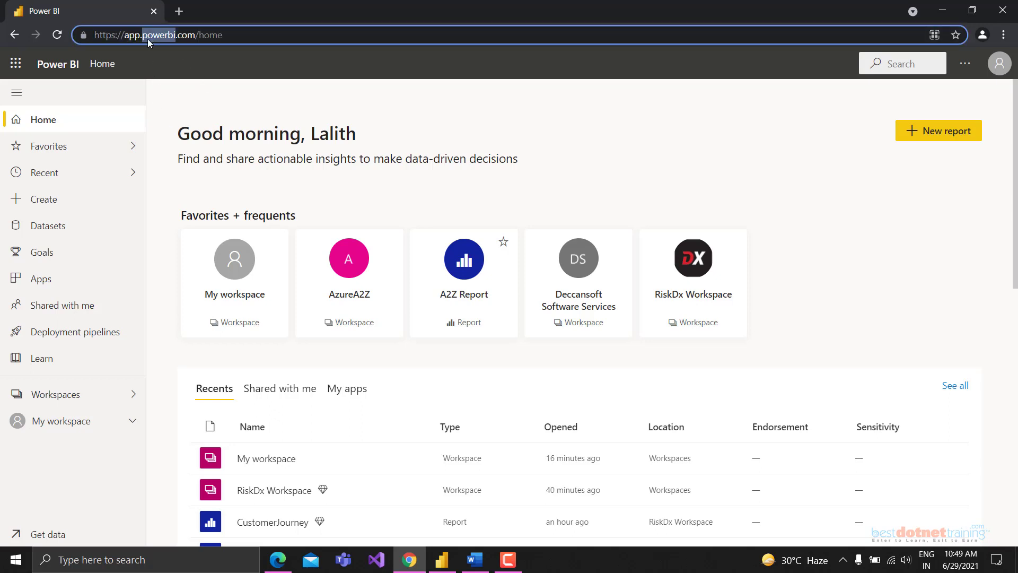
pyautogui.moveTo(149, 42); pyautogui.dragTo(193, 35)
pyautogui.click(186, 38)
pyautogui.click(259, 123)
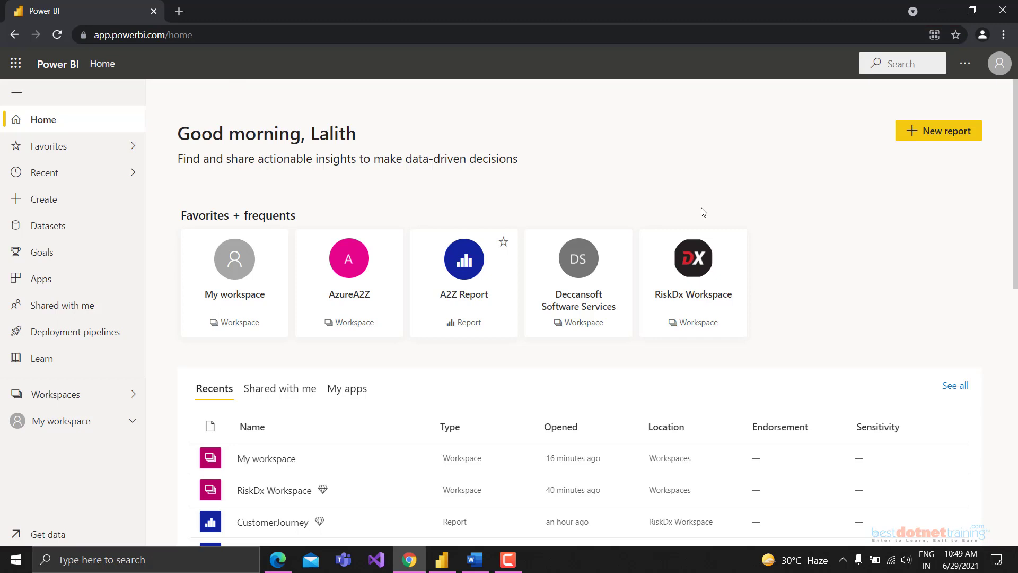
# Step: Check the signed-in account's profile details and licence type in the Power BI service
pyautogui.click(994, 66)
pyautogui.click(651, 145)
pyautogui.click(1004, 68)
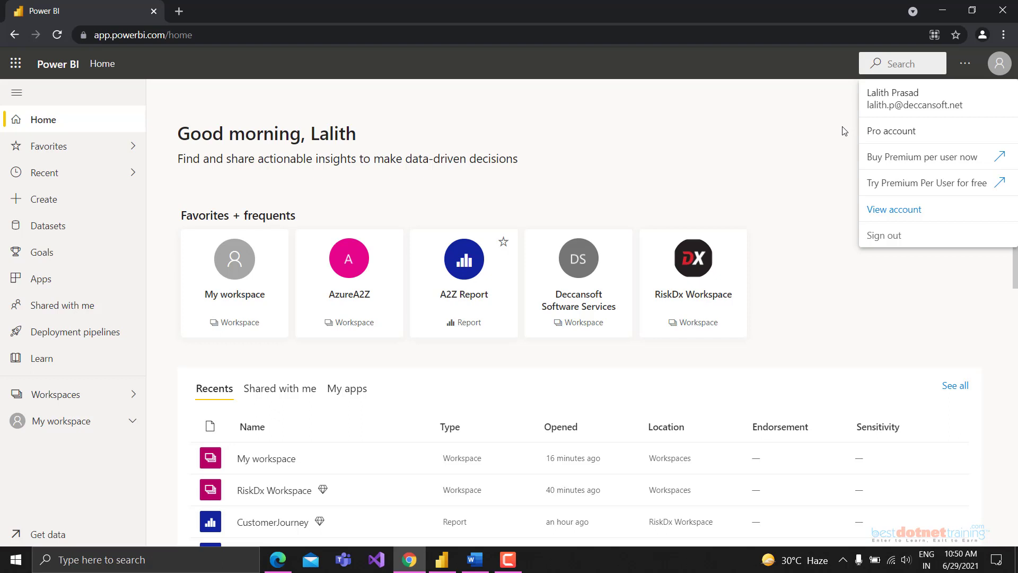
pyautogui.press('Escape')
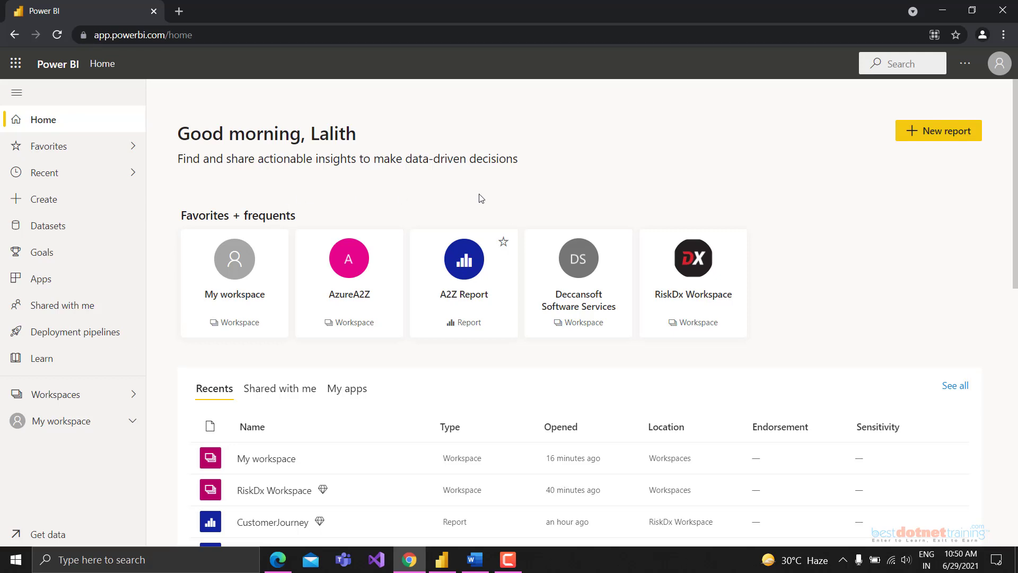
pyautogui.scroll(-2, 483, 199)
pyautogui.scroll(2, 493, 212)
pyautogui.click(1000, 64)
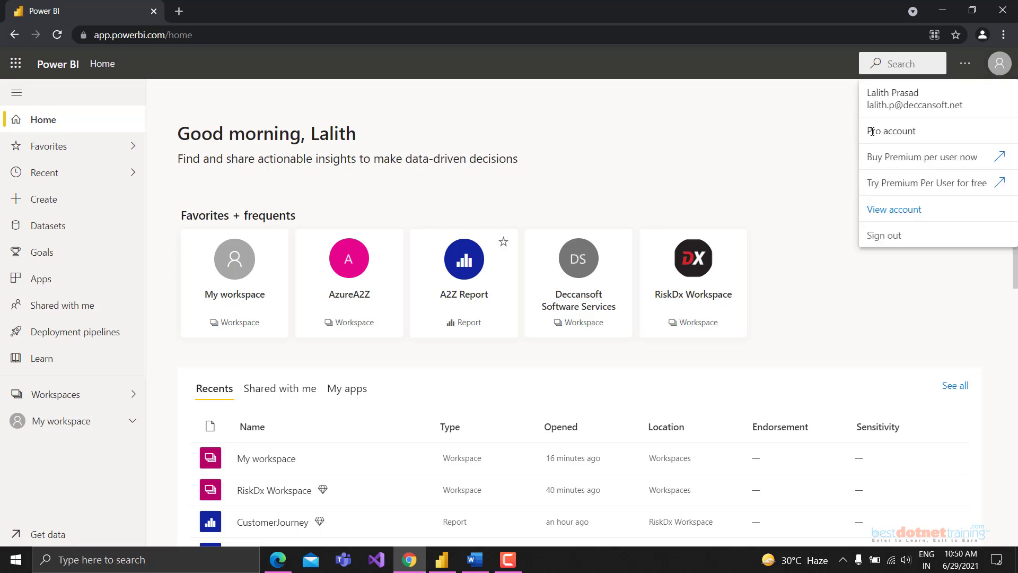
pyautogui.moveTo(873, 131); pyautogui.dragTo(918, 133)
pyautogui.click(918, 133)
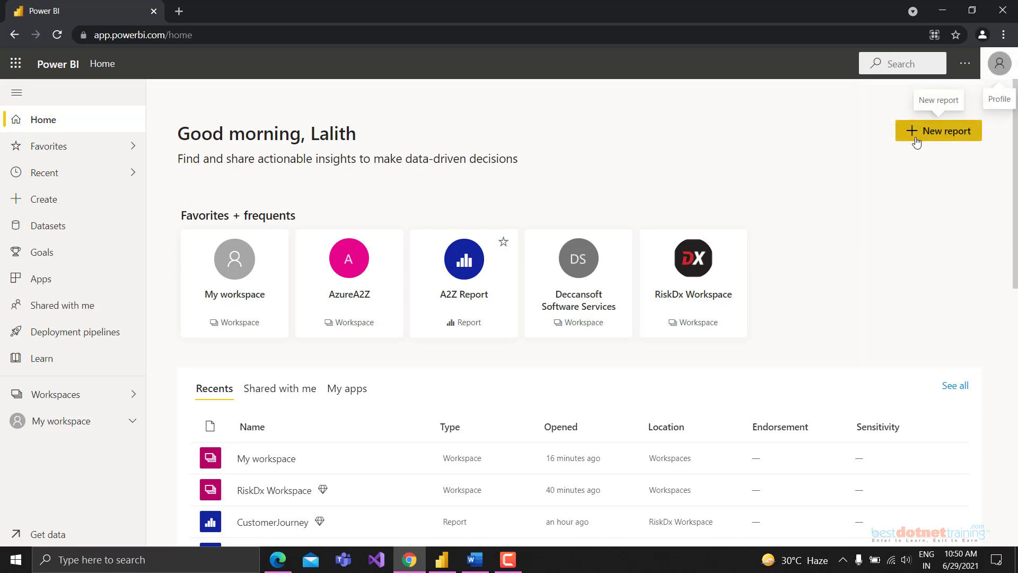
pyautogui.click(996, 72)
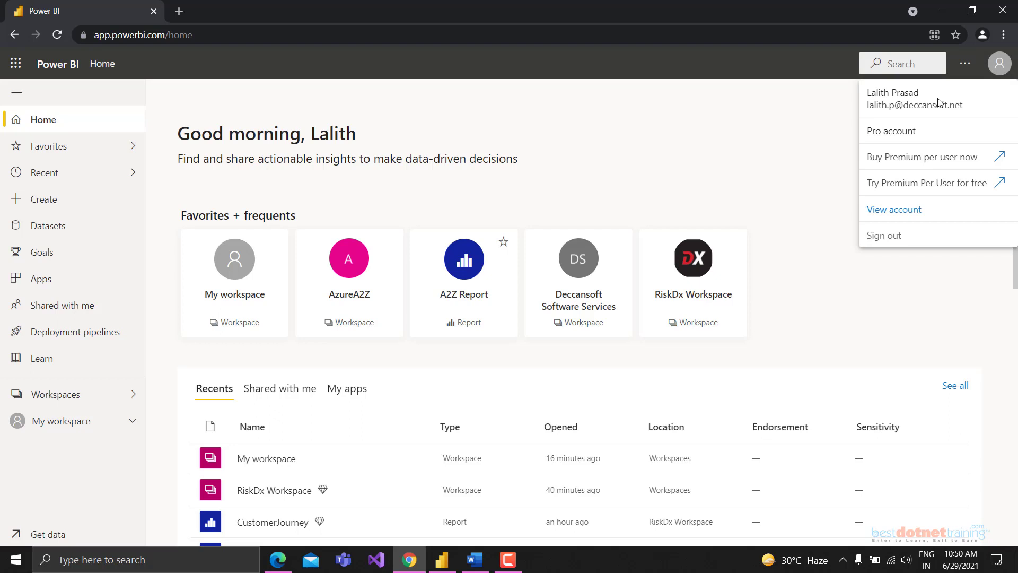
pyautogui.click(765, 184)
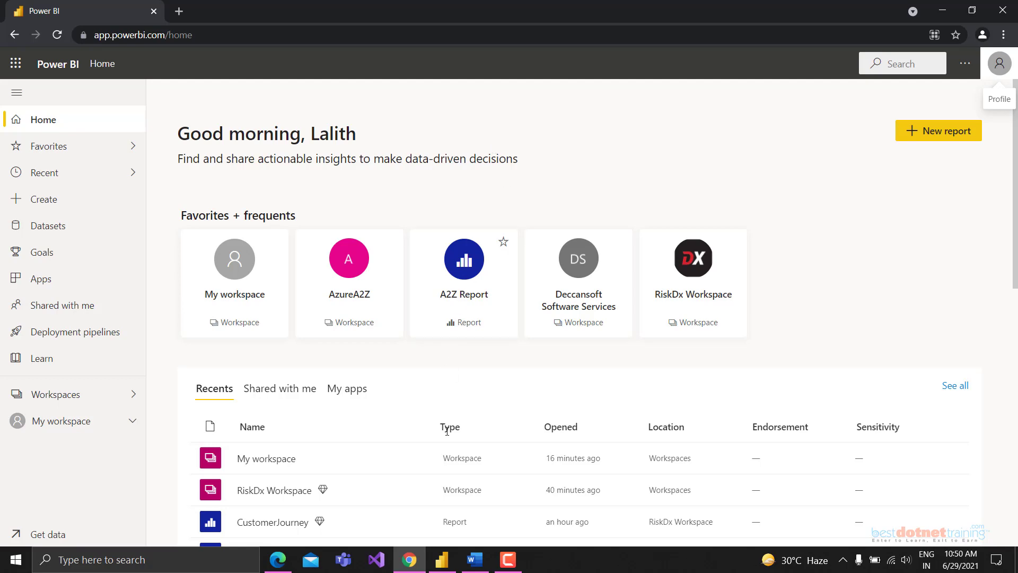
# Step: Switch to Power BI Desktop with the Sales Report and inspect the Total Revenue card and the contents of the Measures Table
pyautogui.click(447, 565)
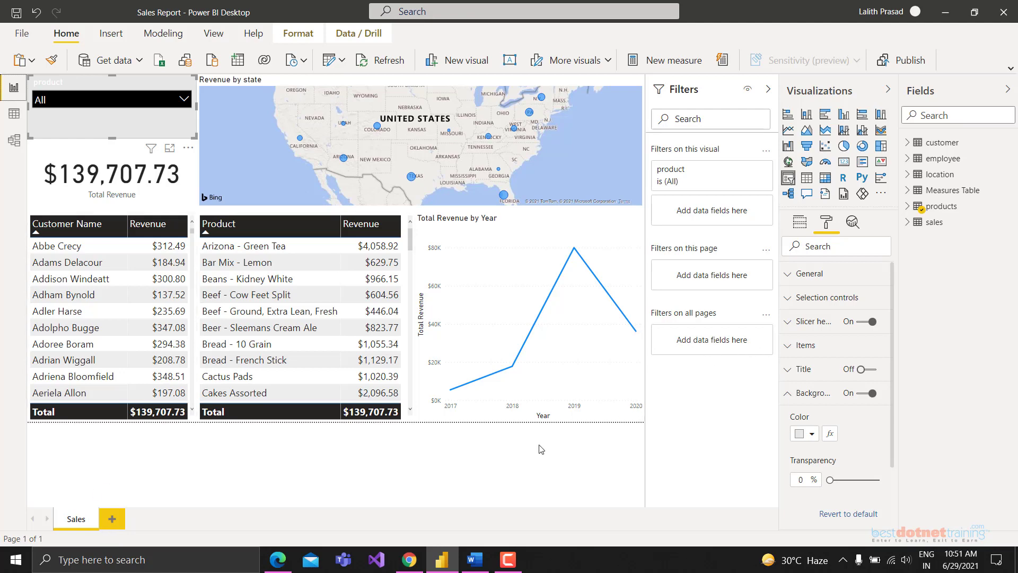
pyautogui.click(151, 157)
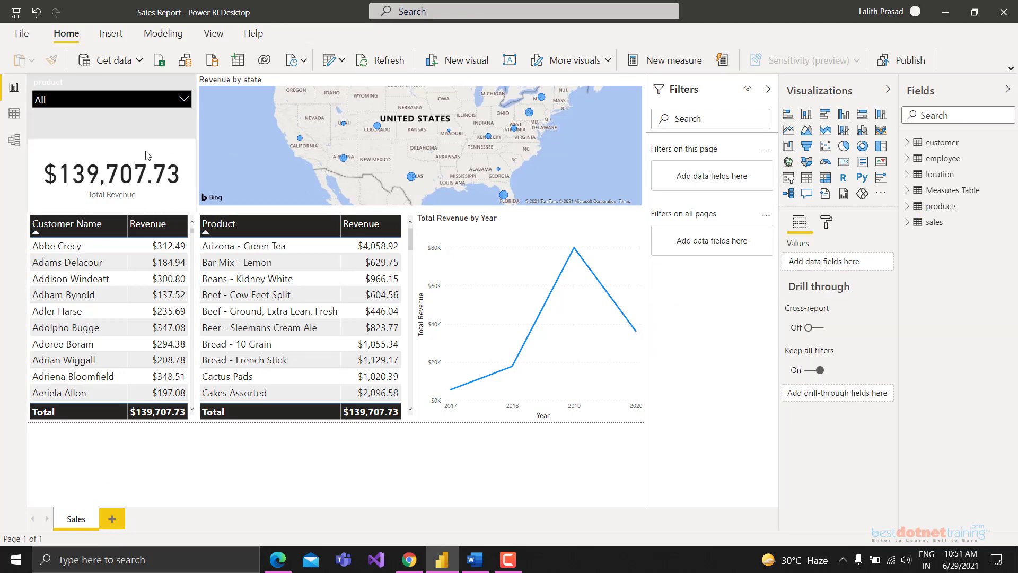
pyautogui.click(150, 157)
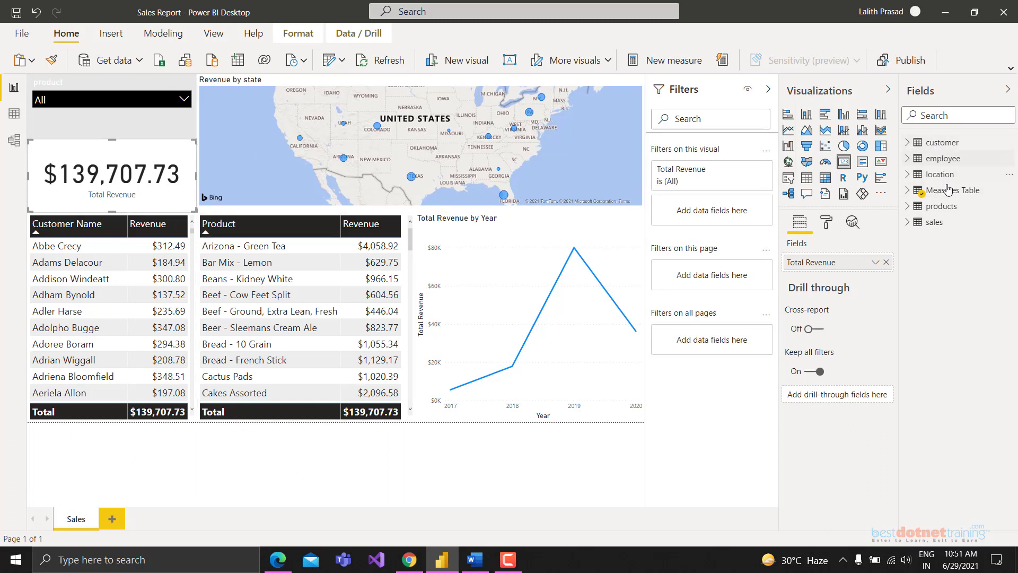
pyautogui.click(908, 191)
pyautogui.click(908, 191)
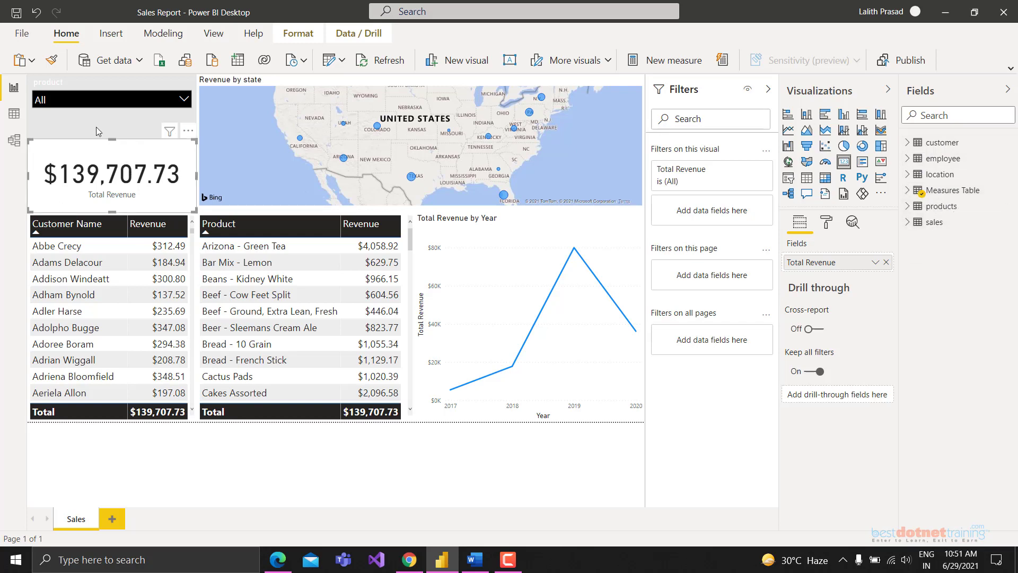
# Step: Review the table relationships in the data model and return to the report view
pyautogui.click(14, 140)
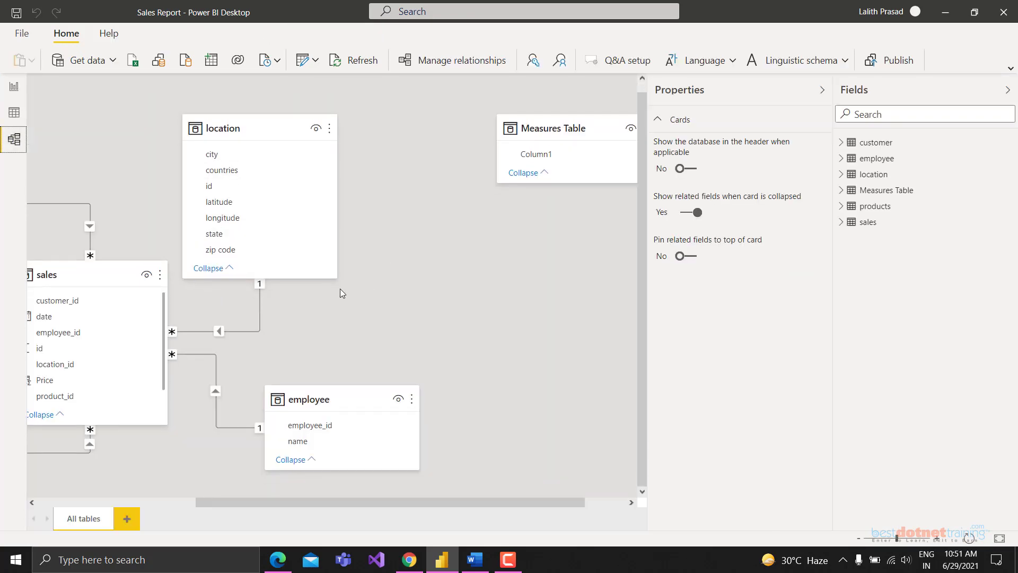
pyautogui.hscroll(-5, 367, 326)
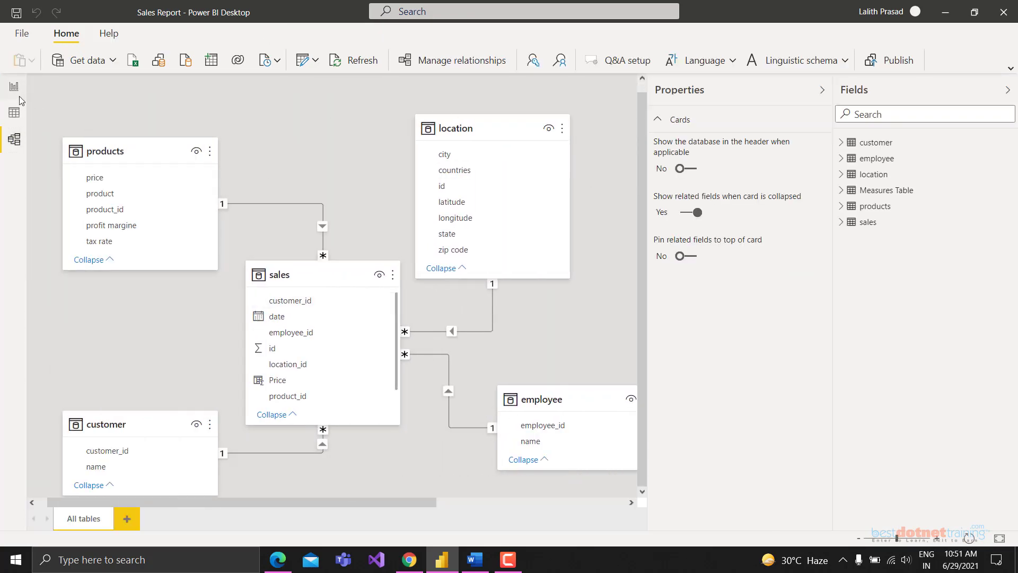
pyautogui.click(13, 86)
pyautogui.click(14, 113)
pyautogui.click(13, 86)
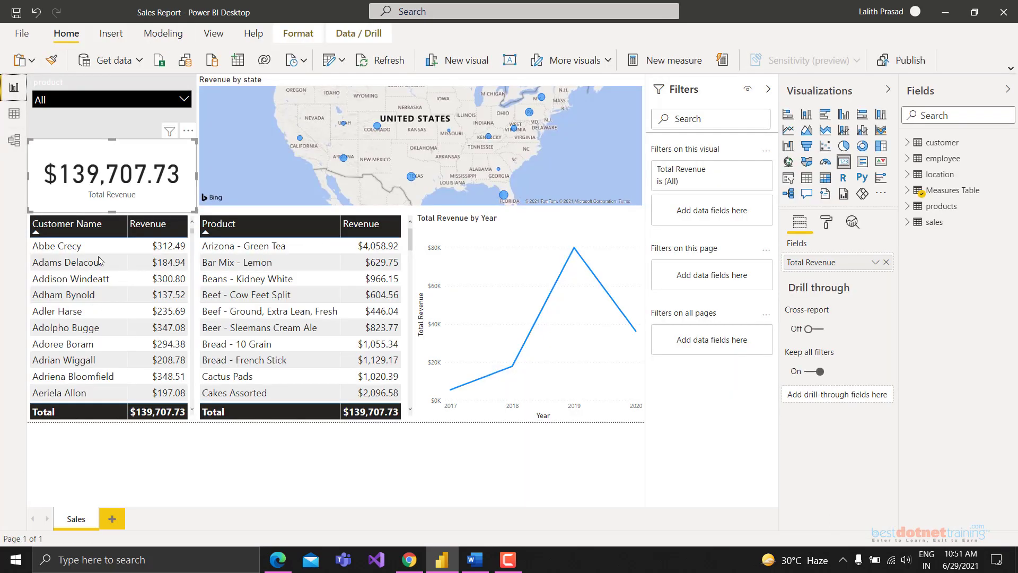
# Step: Inspect the report's product slicer, Total Revenue card, product revenue table and Revenue by state map
pyautogui.click(72, 125)
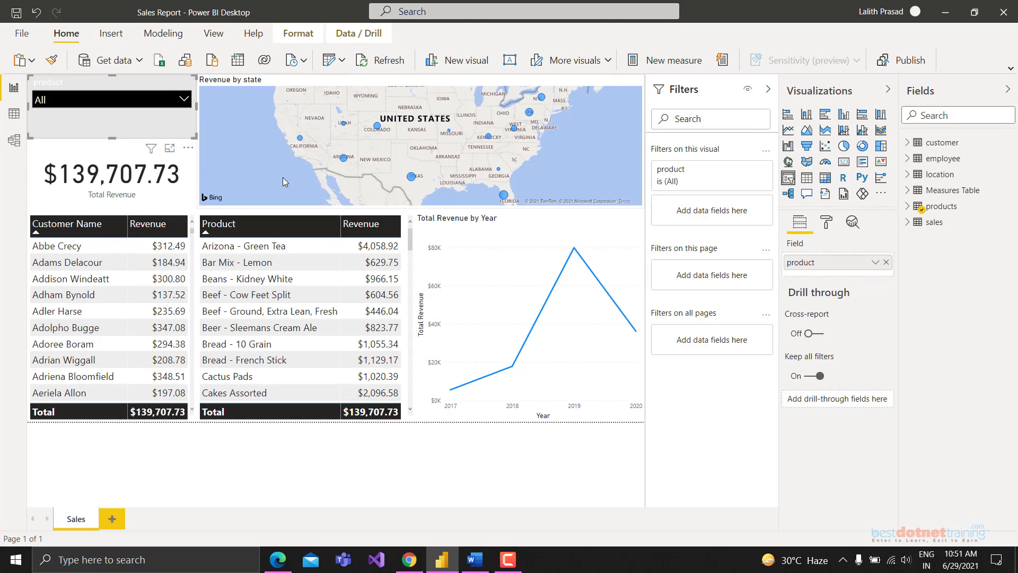
pyautogui.click(155, 205)
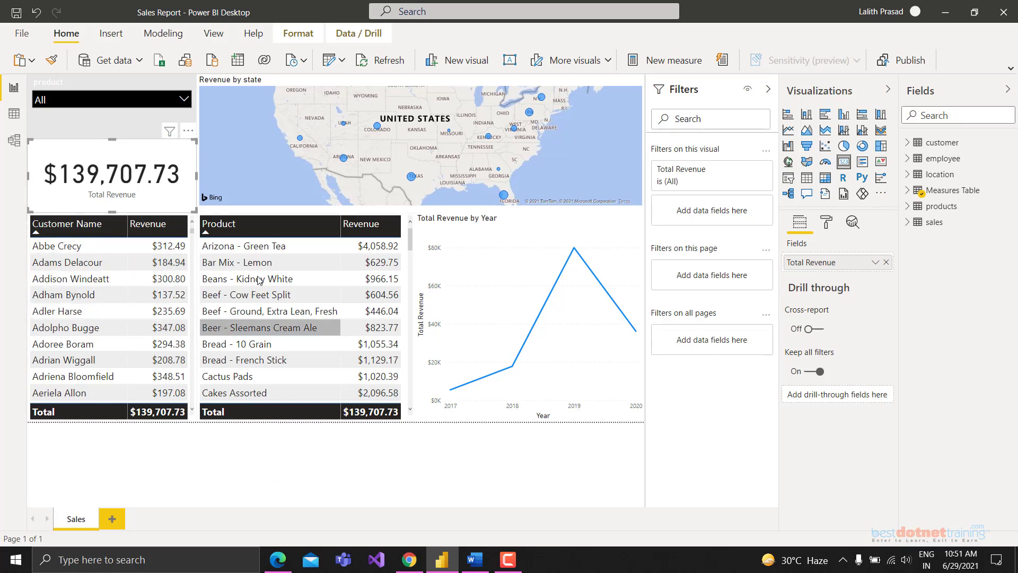
pyautogui.moveTo(387, 333)
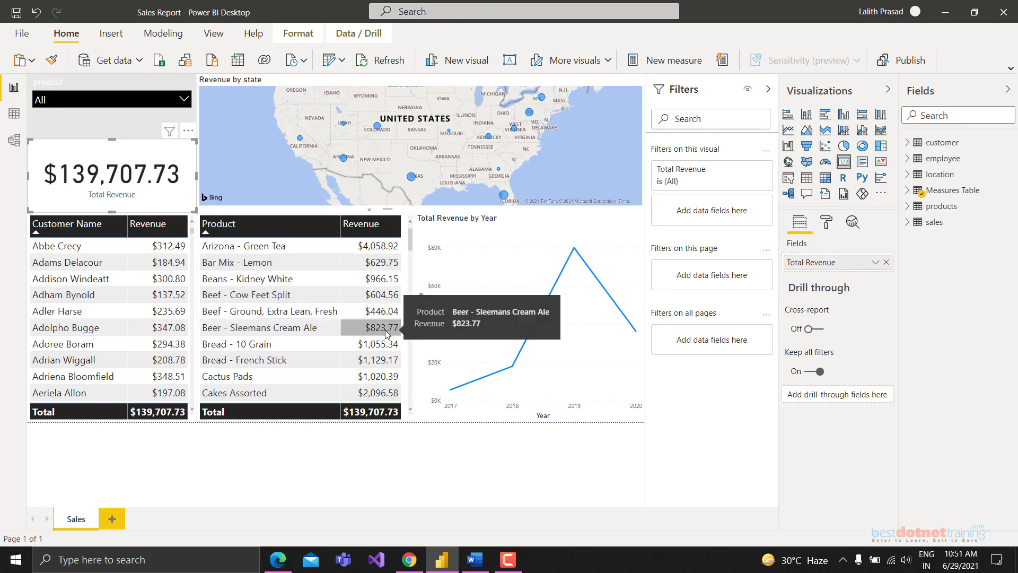
pyautogui.scroll(1, 455, 164)
pyautogui.scroll(-1, 455, 165)
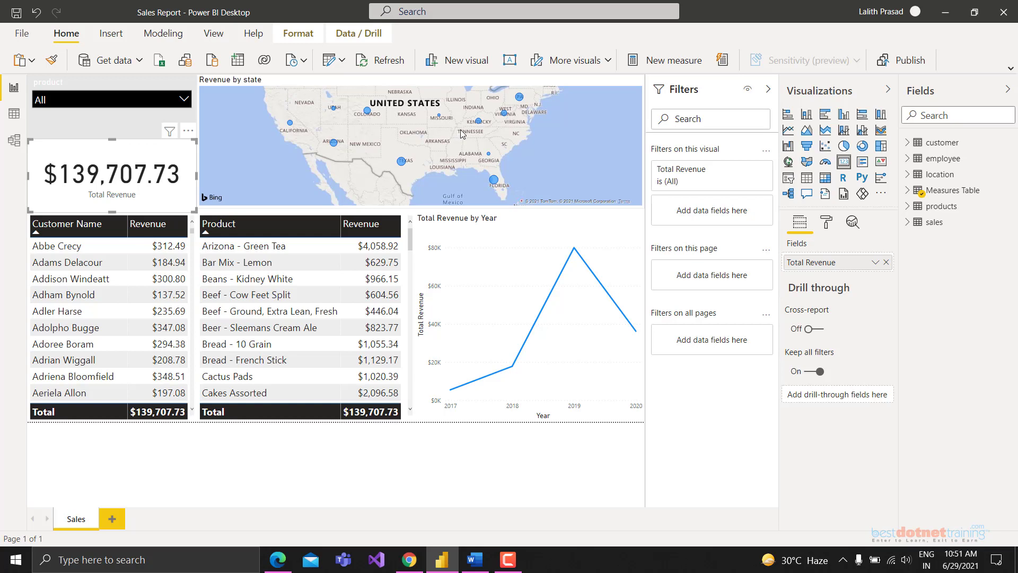
# Step: Highlight 2018 in the Total Revenue by Year line chart, clear the highlight and examine the yearly data points
pyautogui.moveTo(495, 293)
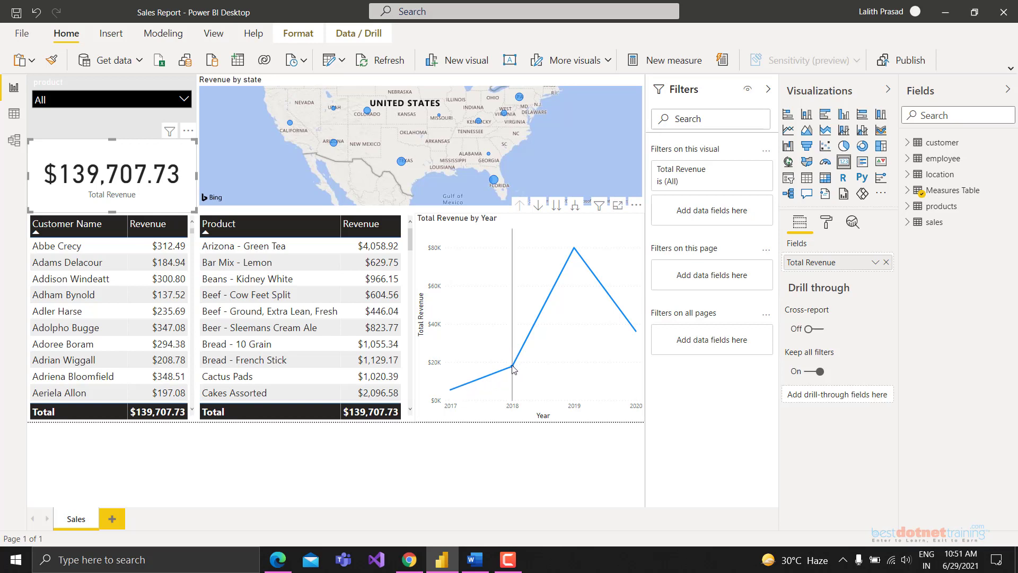
pyautogui.click(512, 366)
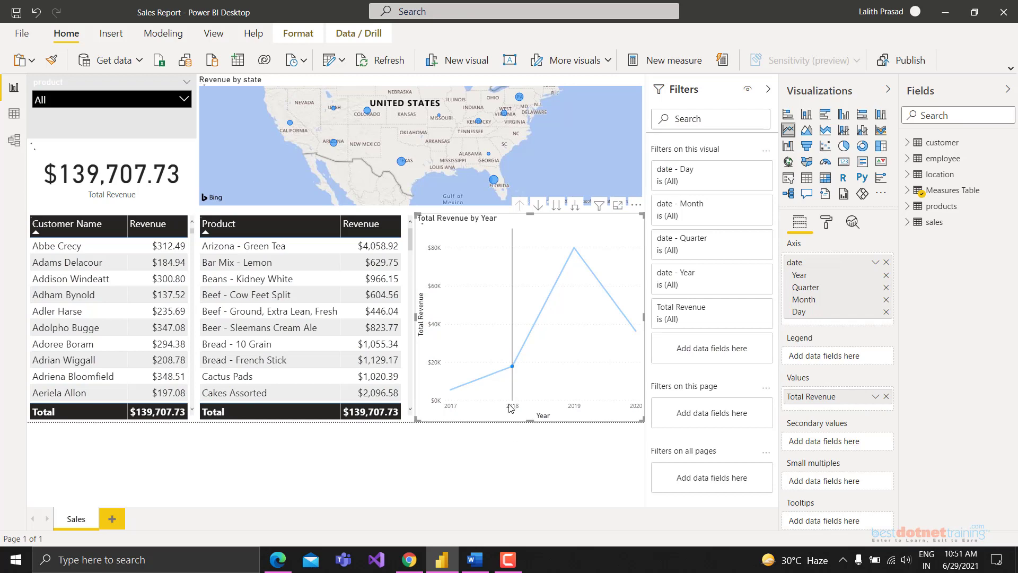
pyautogui.click(512, 367)
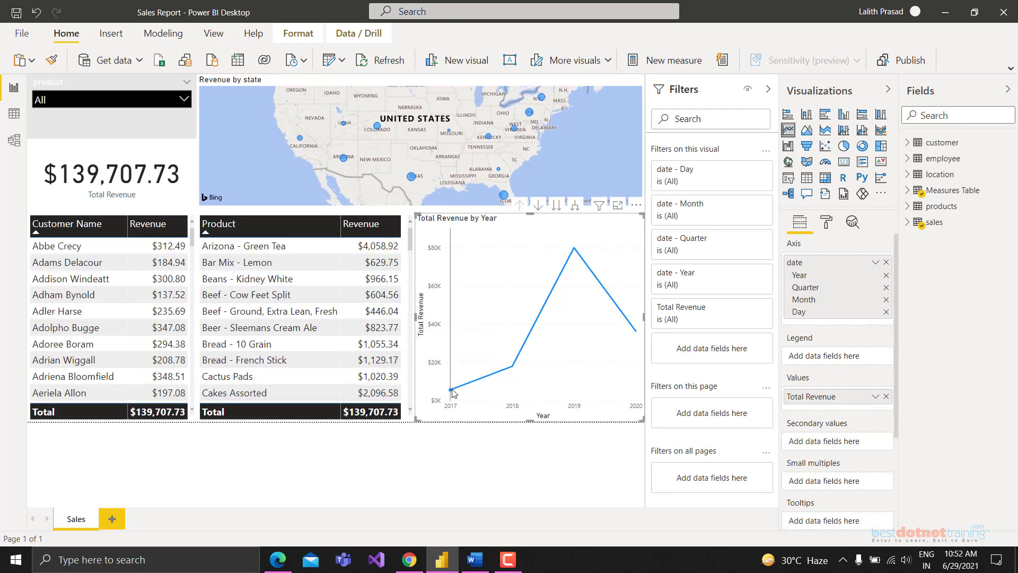
pyautogui.moveTo(582, 272)
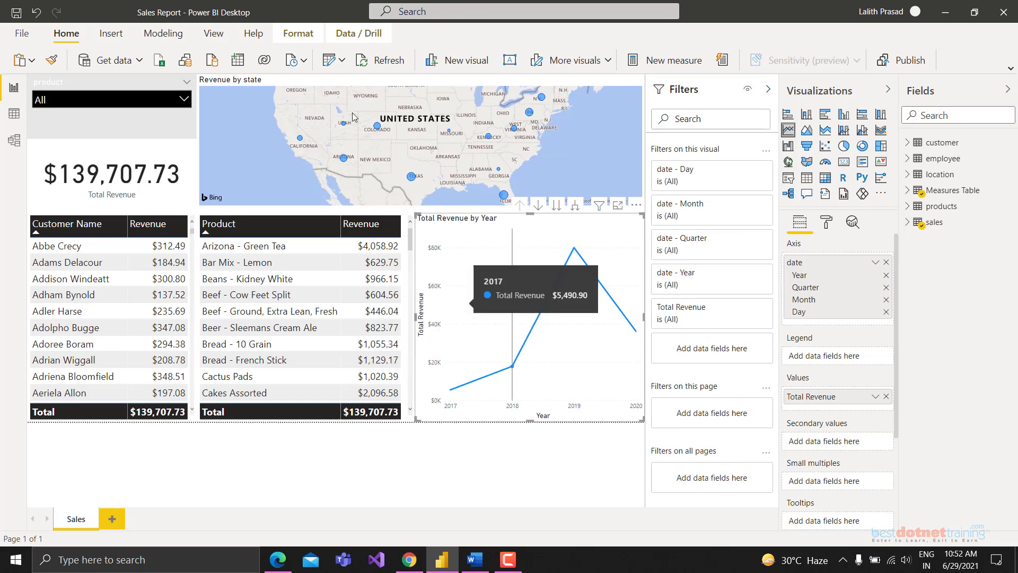
# Step: Filter the report by product to Arizona - Green Tea, Bar Mix - Lemon, Beef - Cow Feet Split, Beer - Sleemans Cream Ale and Bread - 10 Grain
pyautogui.click(78, 101)
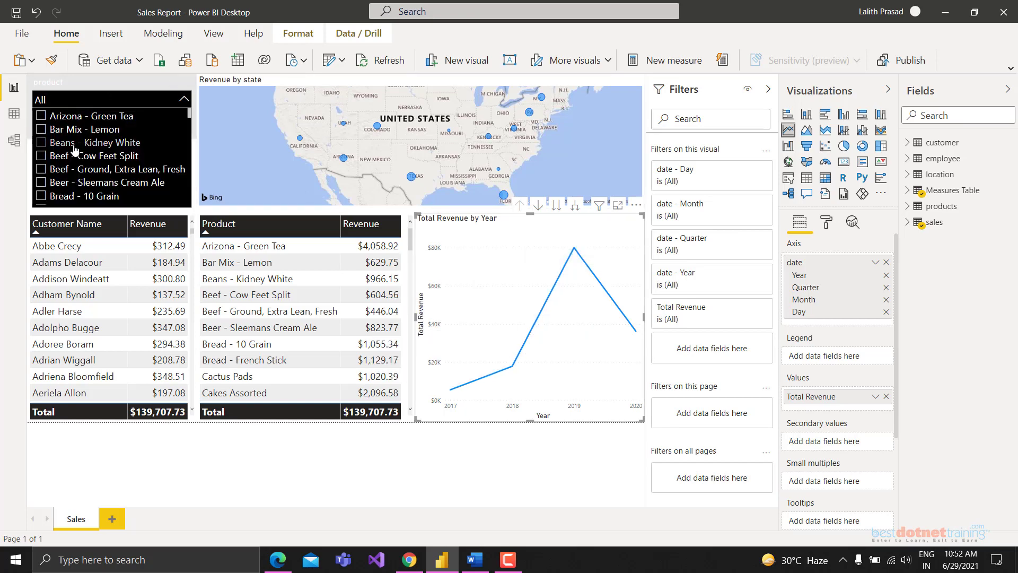
pyautogui.click(41, 116)
pyautogui.click(41, 155)
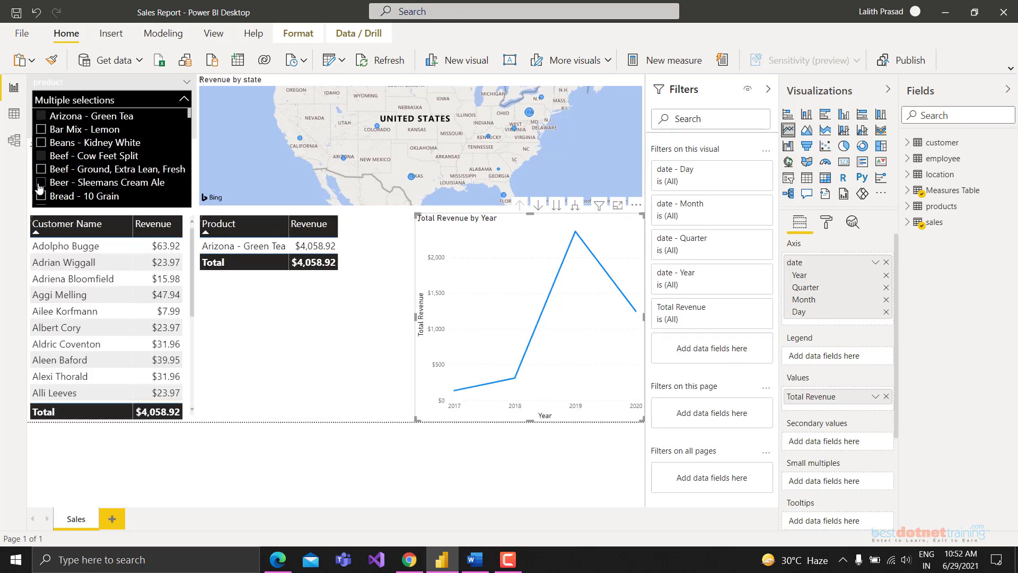
pyautogui.click(41, 183)
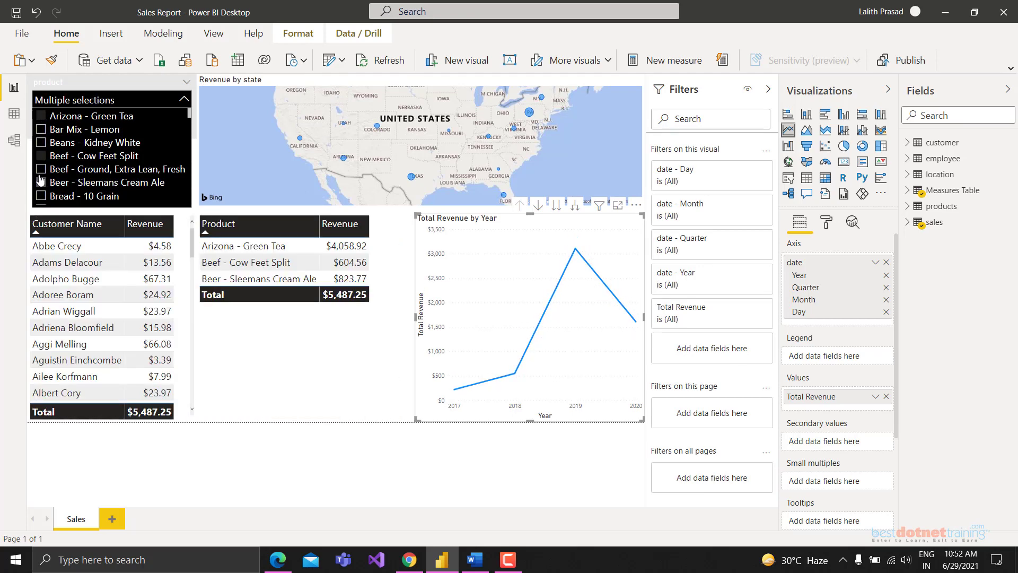
pyautogui.click(41, 182)
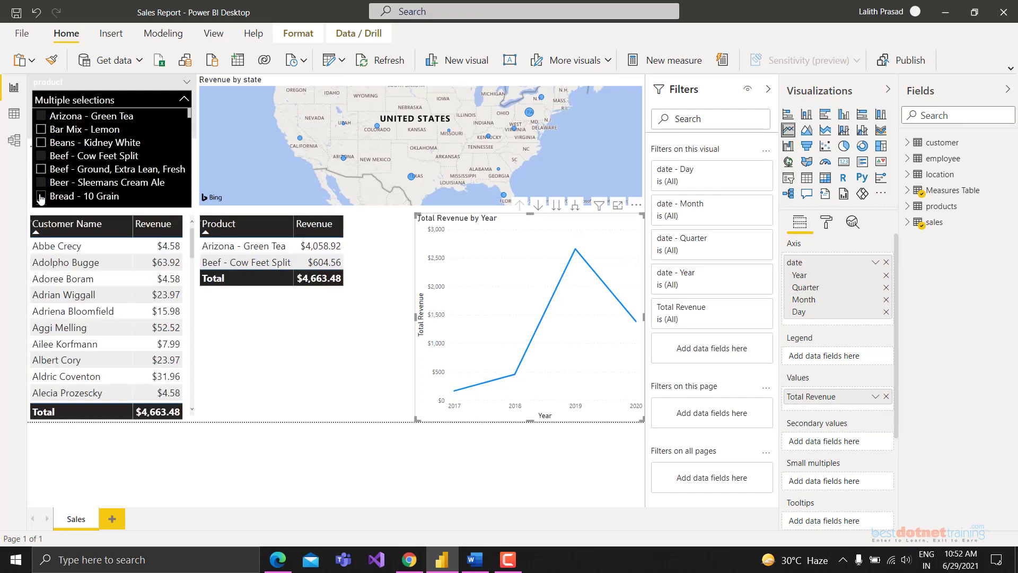
pyautogui.click(79, 196)
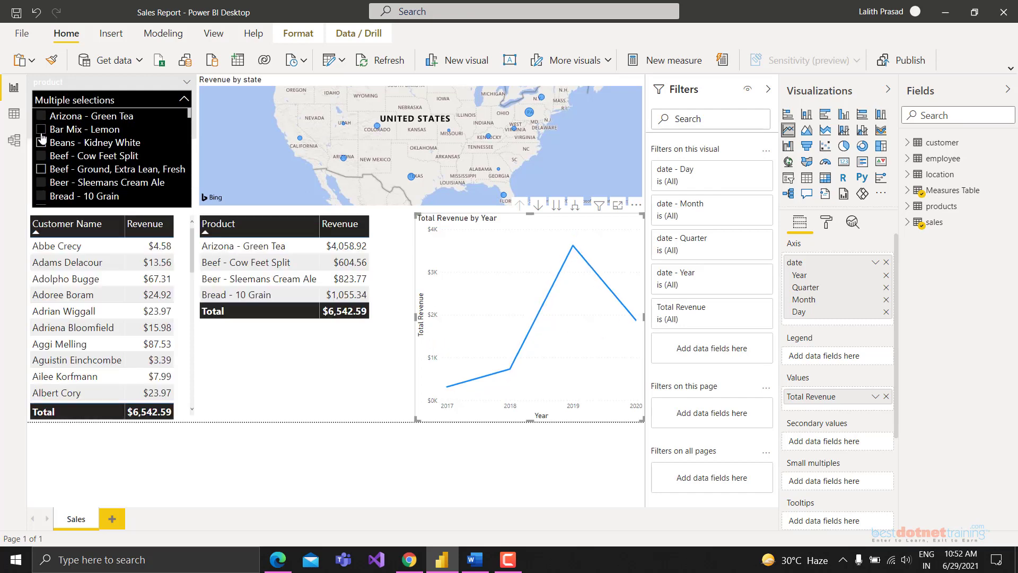
pyautogui.click(181, 158)
pyautogui.click(184, 100)
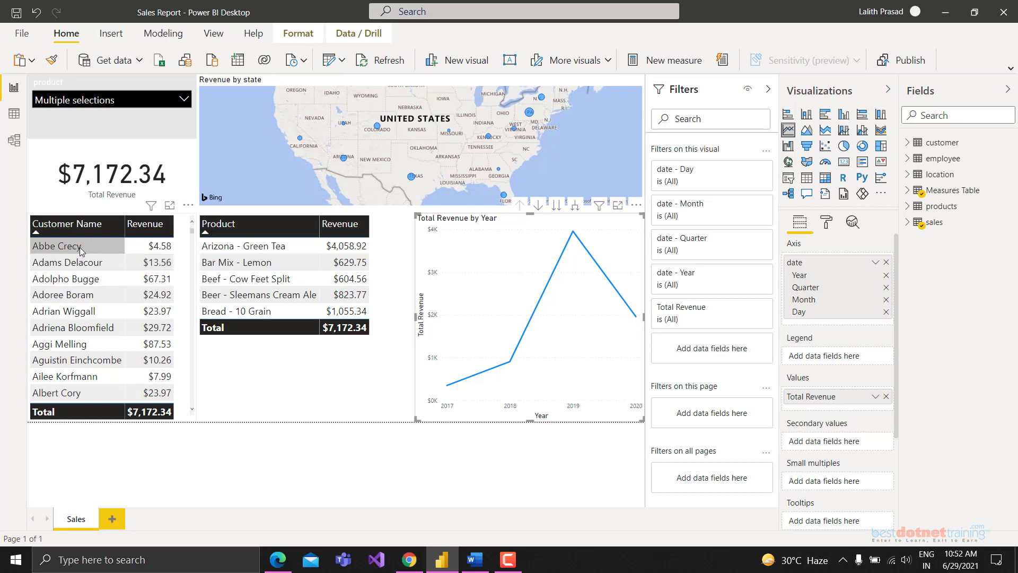
# Step: Clear the product slicer selection to show revenue for all products
pyautogui.moveTo(137, 249)
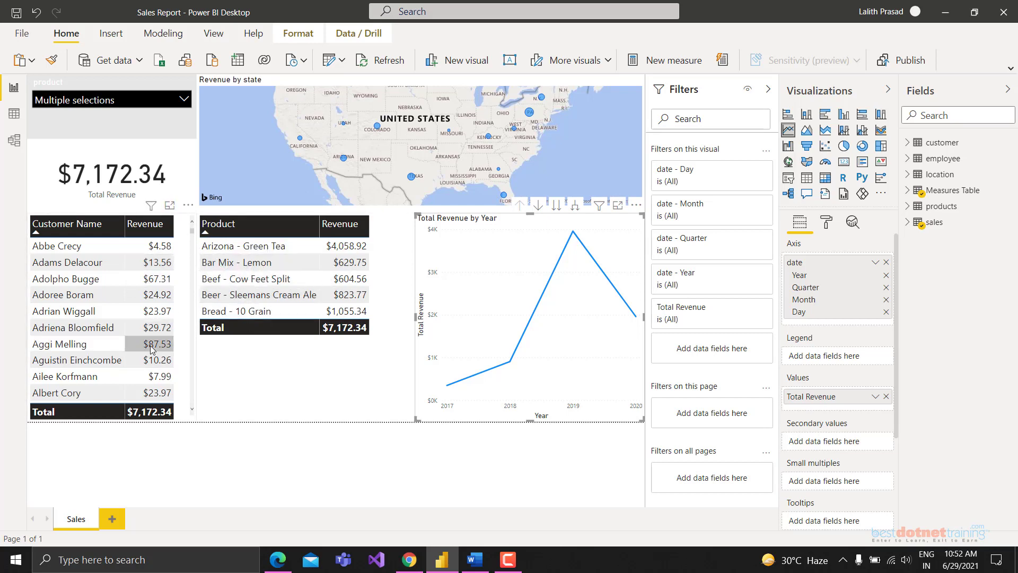
pyautogui.click(175, 90)
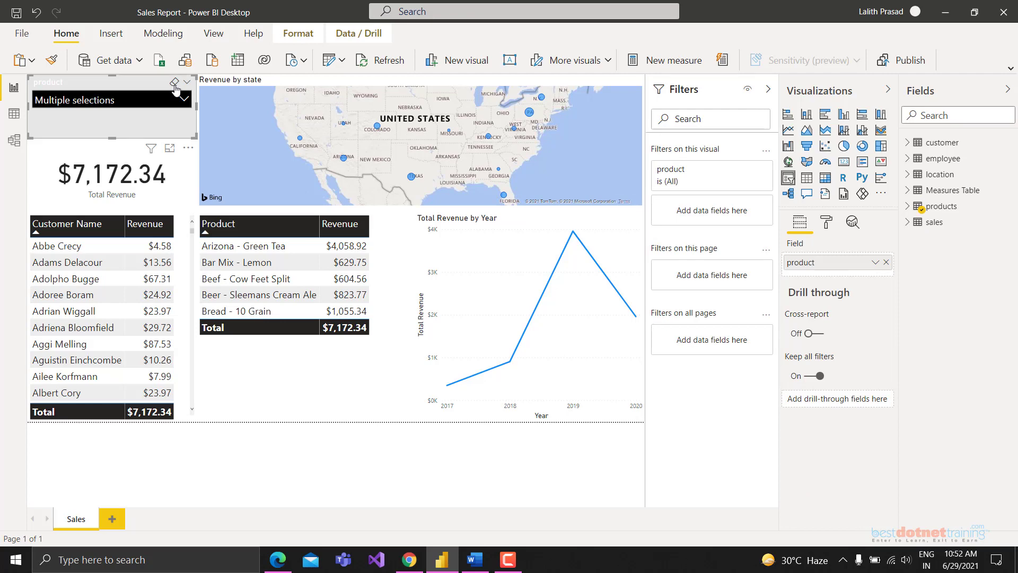
pyautogui.click(174, 82)
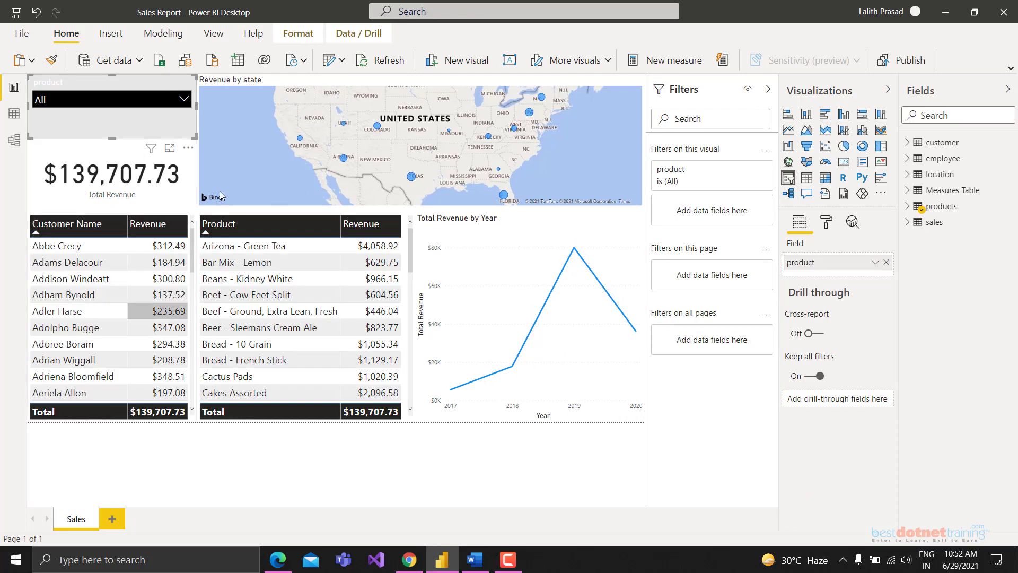
# Step: View the details of the account signed in to Power BI Desktop and close them
pyautogui.moveTo(474, 273)
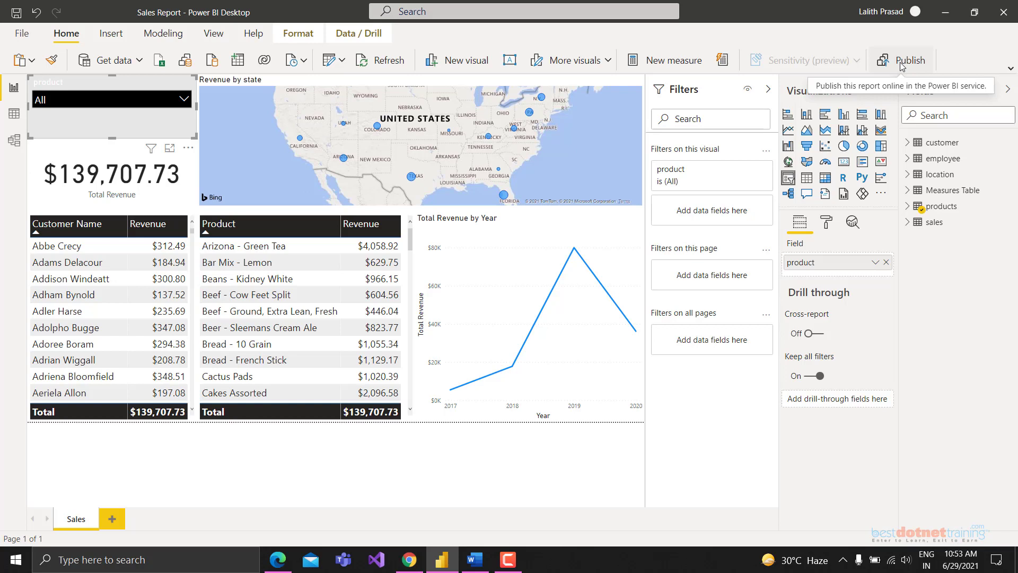
pyautogui.click(874, 16)
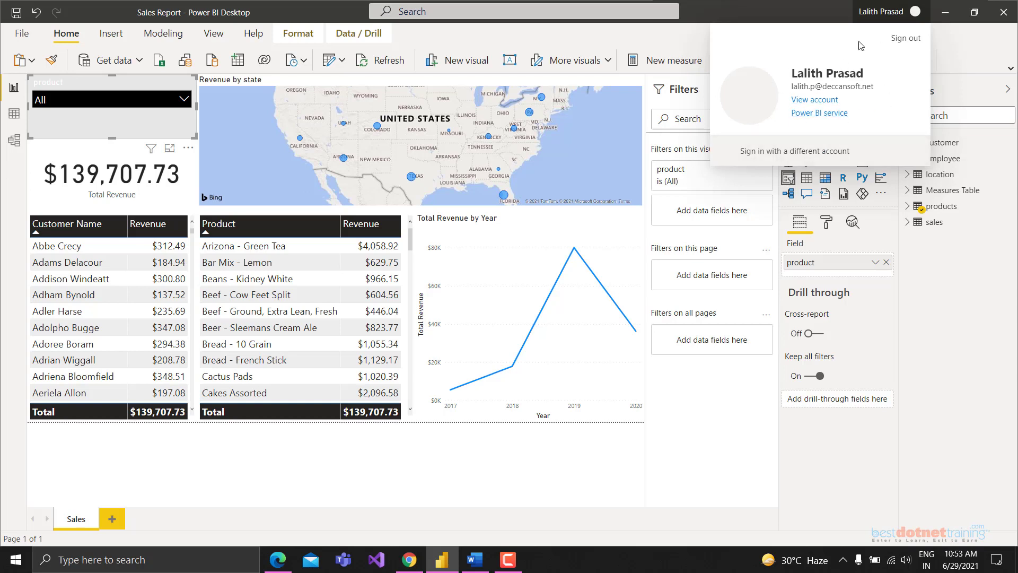
pyautogui.click(950, 32)
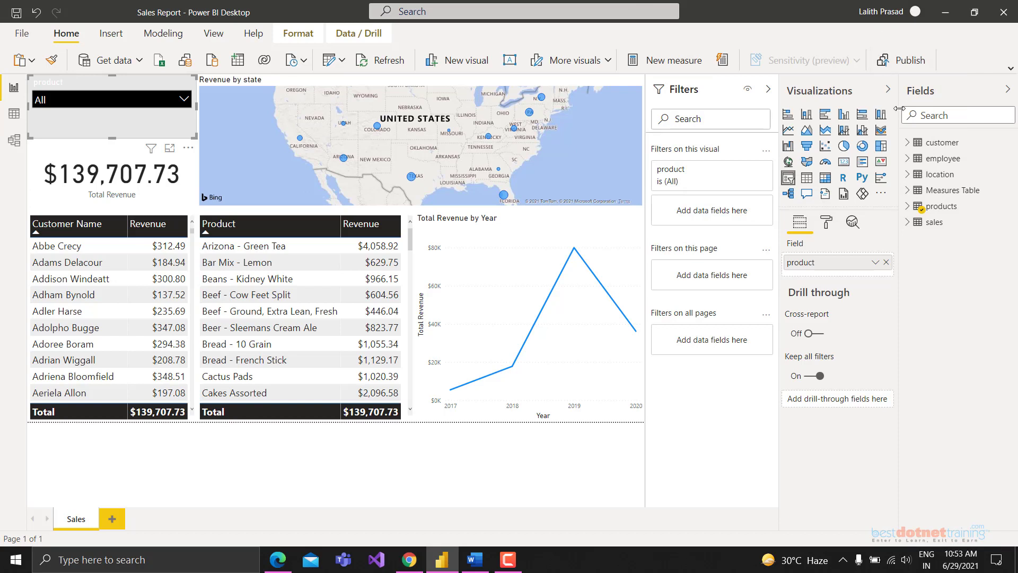
pyautogui.click(911, 61)
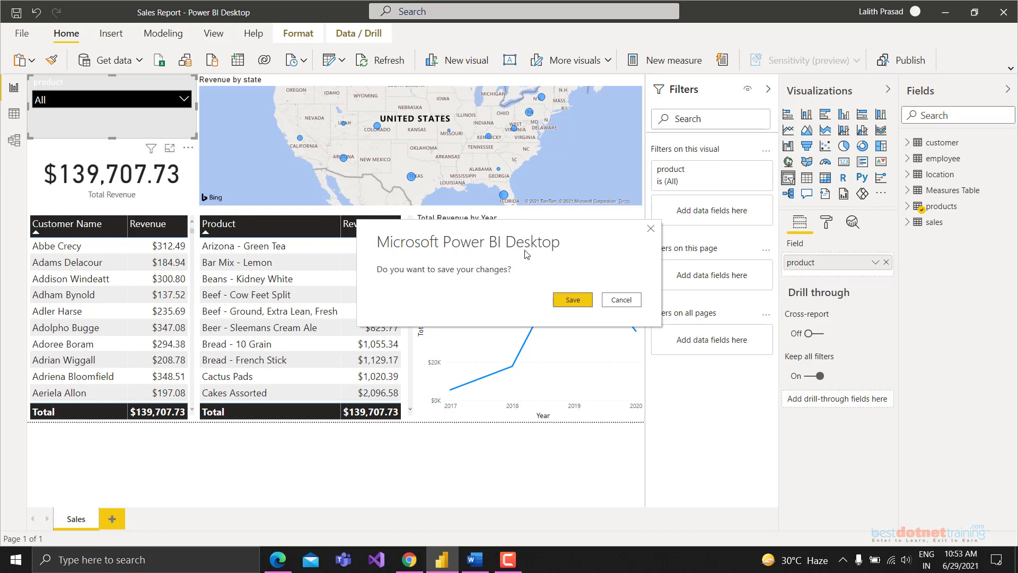
pyautogui.click(652, 230)
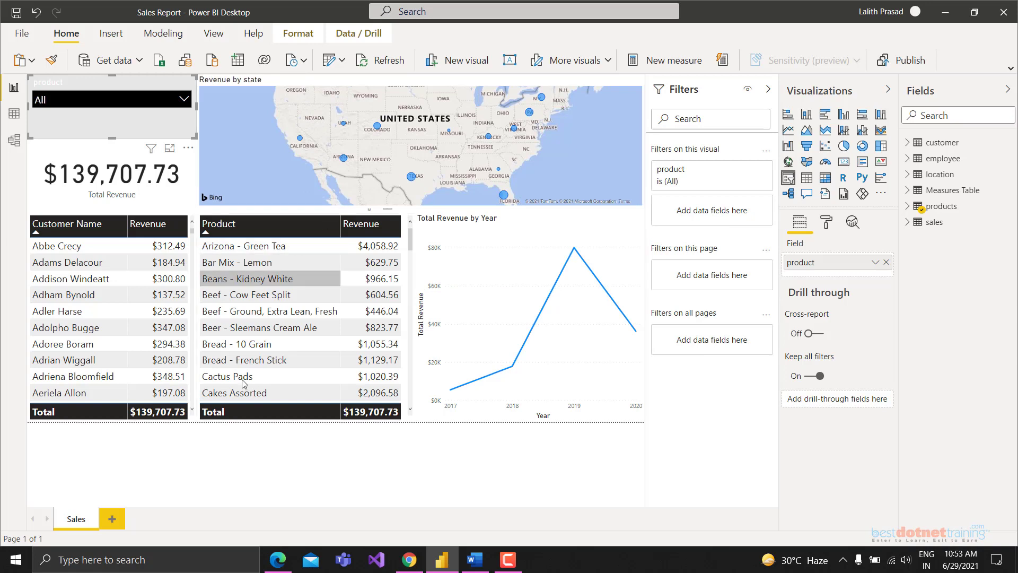
pyautogui.click(230, 466)
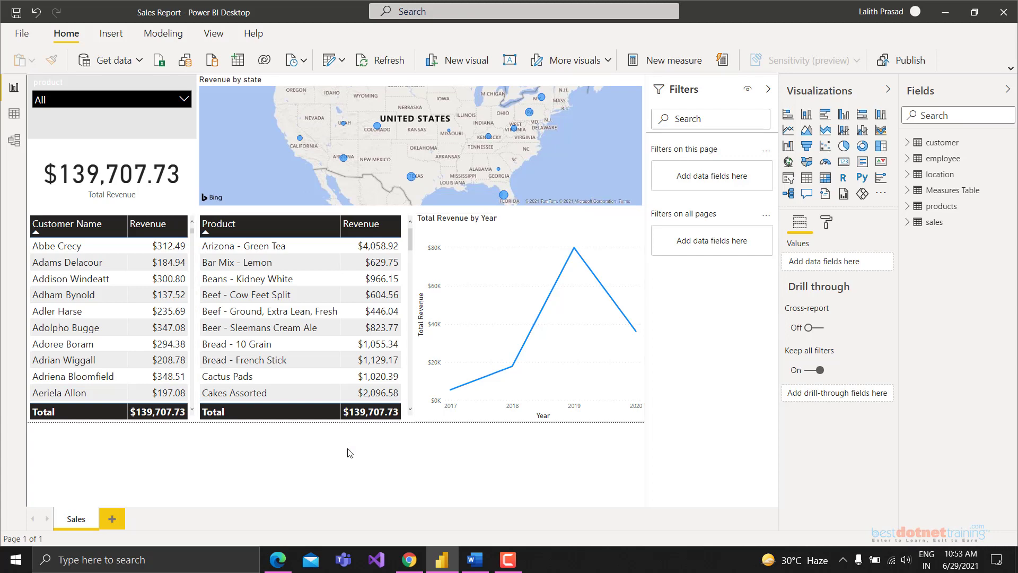
# Step: Switch to the Power BI service in Chrome, look over the home page and list the available workspaces
pyautogui.click(410, 560)
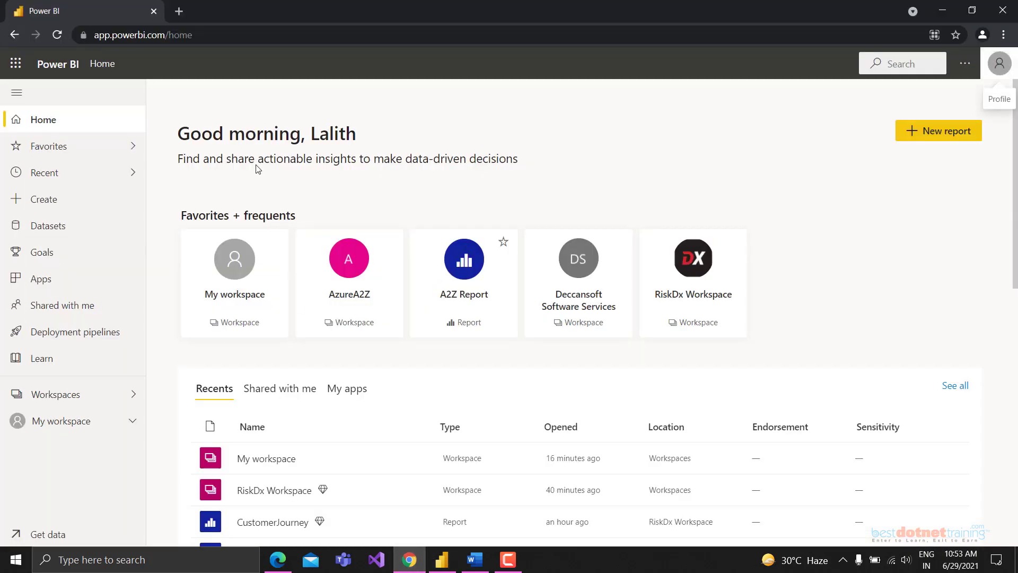
pyautogui.scroll(-5, 255, 260)
pyautogui.click(65, 397)
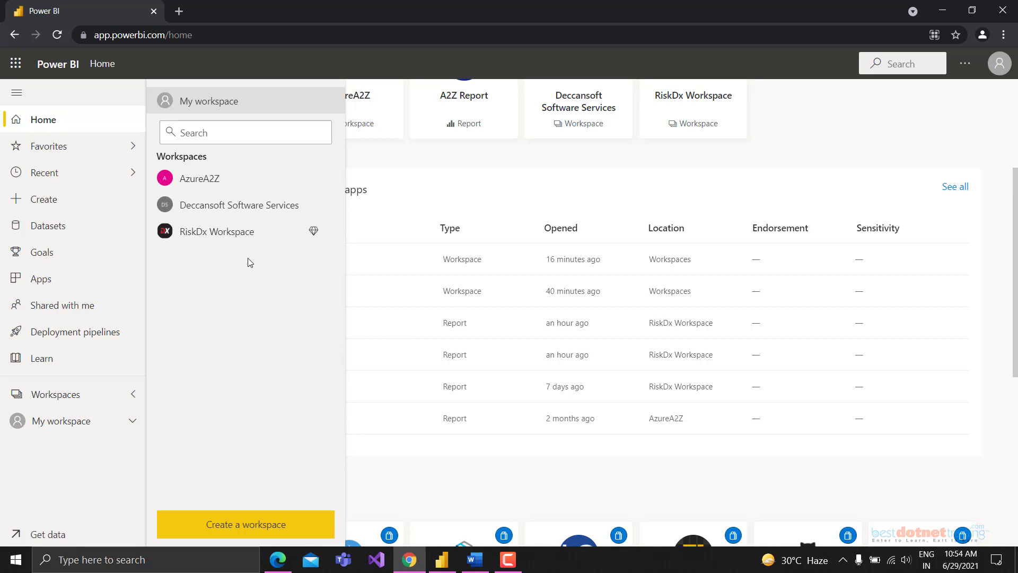
# Step: Switch back to Power BI Desktop, inspect the Total Revenue card and clear its selection
pyautogui.click(442, 560)
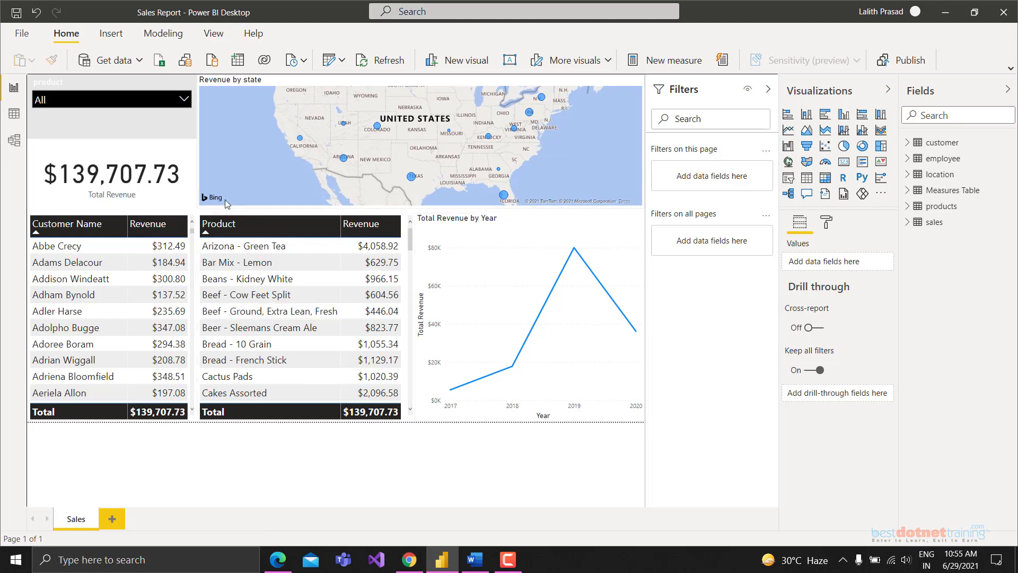
pyautogui.click(142, 146)
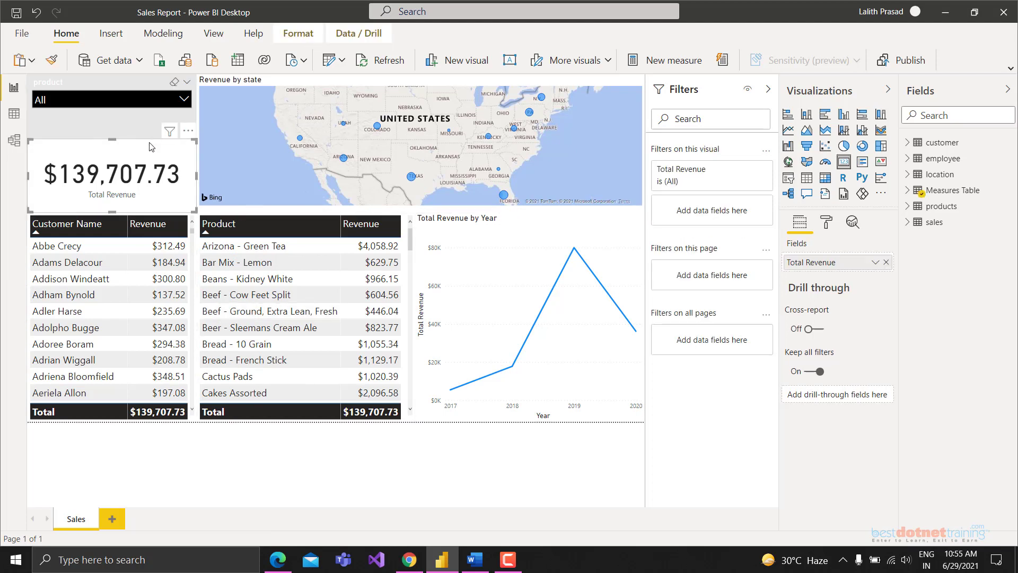
pyautogui.click(190, 439)
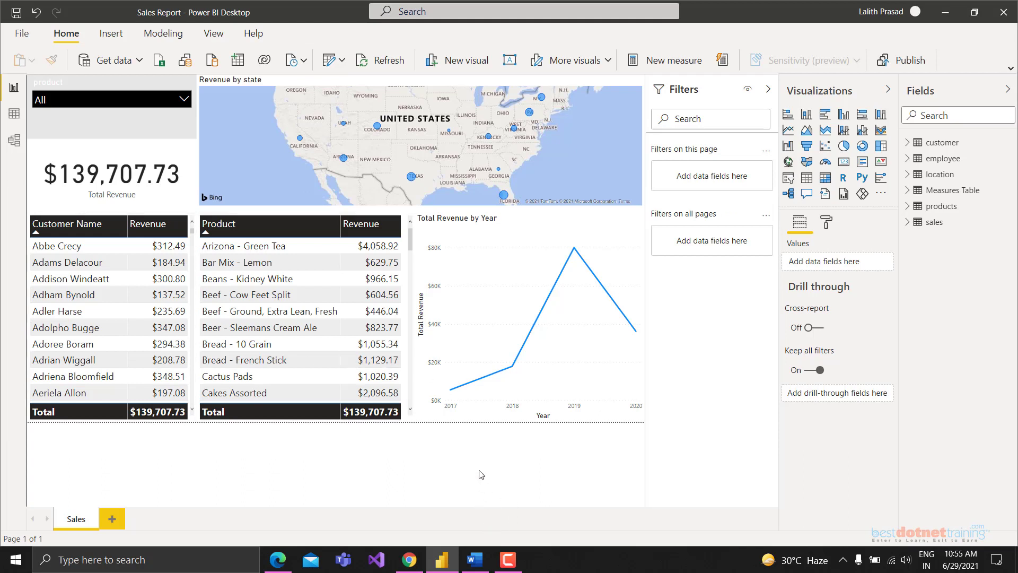
# Step: Switch to the Power BI service in Chrome and start a new workspace named Sales Workspace, leaving its description empty
pyautogui.click(413, 561)
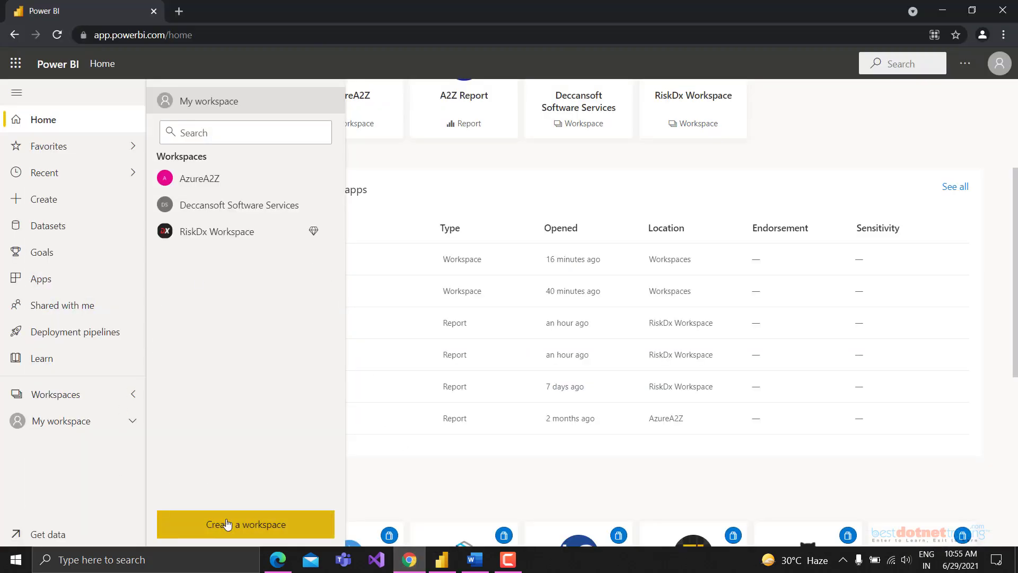
pyautogui.click(227, 524)
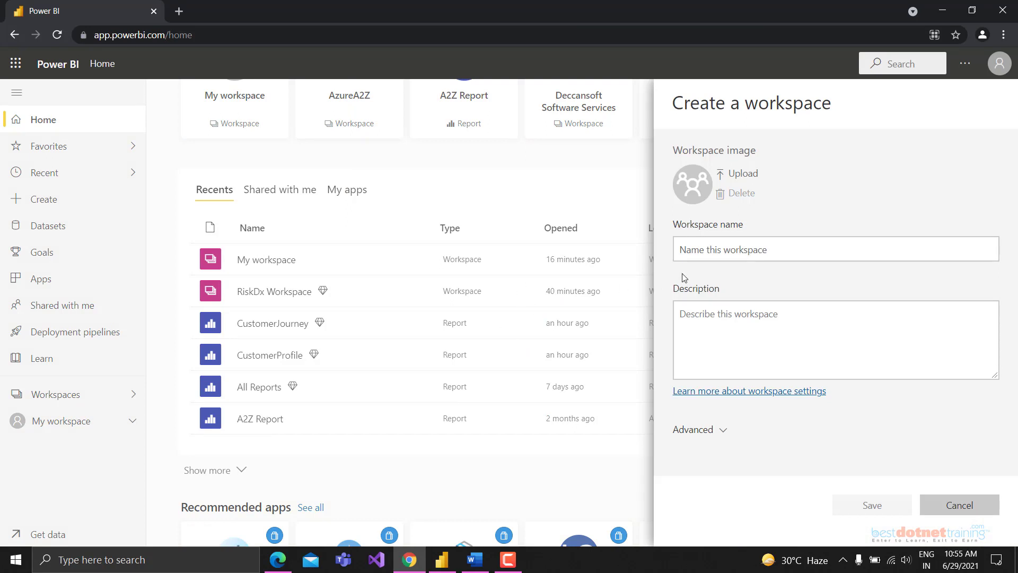
pyautogui.click(694, 252)
pyautogui.write('Sales ')
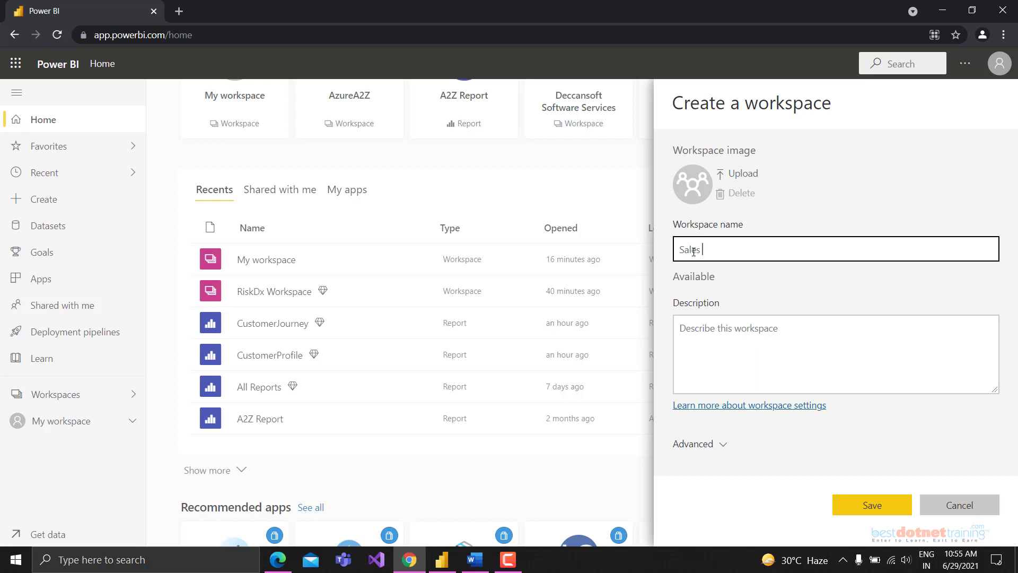
pyautogui.write('Workspace')
pyautogui.press('Tab')
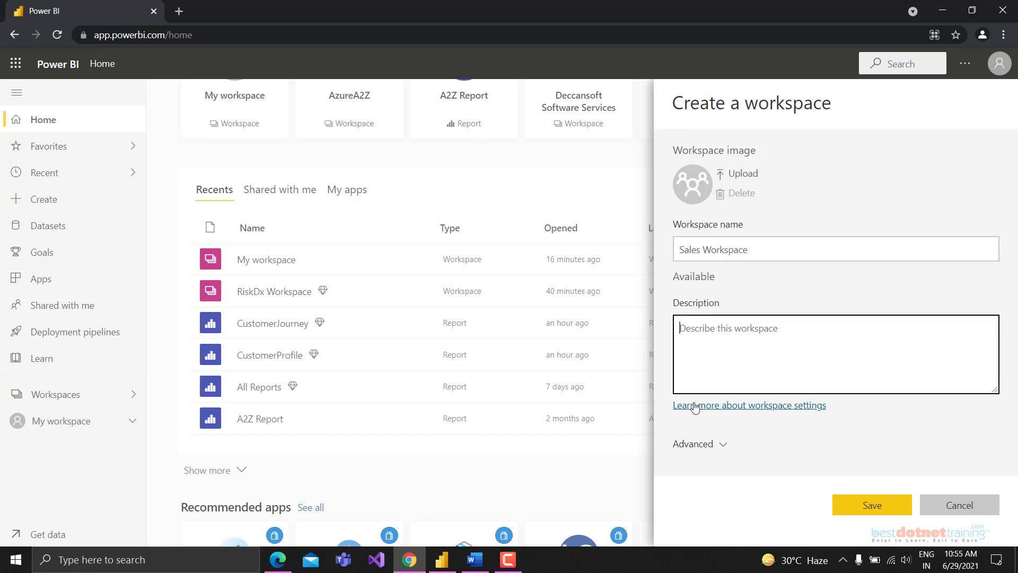
# Step: Expand the new workspace's advanced settings, try Specific users and groups for the contact list, and set it back to Workspace admins
pyautogui.click(690, 445)
pyautogui.scroll(2, 819, 321)
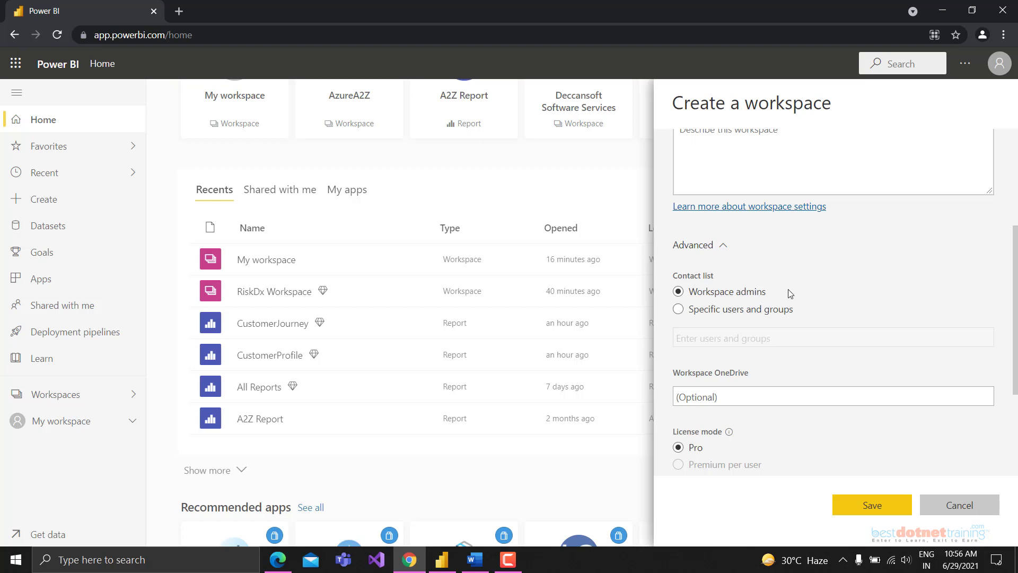
pyautogui.click(679, 311)
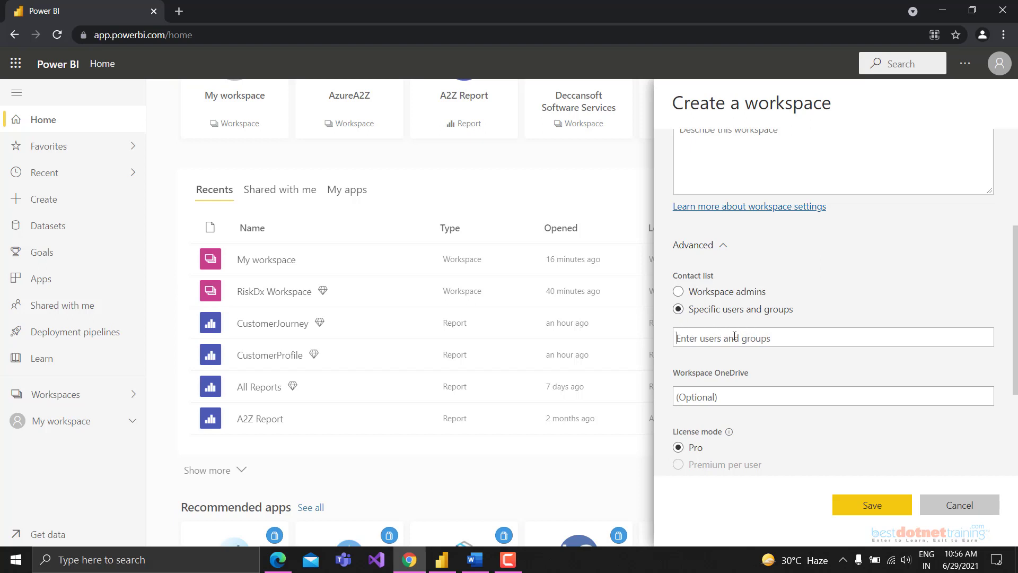
pyautogui.click(710, 291)
pyautogui.scroll(-1, 810, 273)
pyautogui.scroll(-2, 814, 269)
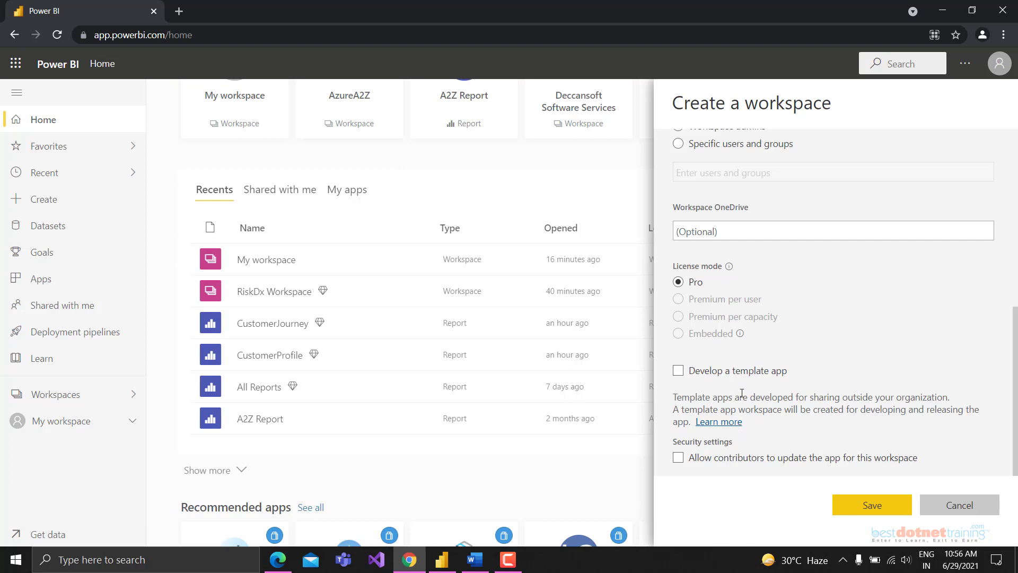
# Step: Examine the optional Workspace OneDrive setting by highlighting its label
pyautogui.moveTo(683, 208); pyautogui.dragTo(750, 208)
pyautogui.click(705, 208)
pyautogui.tripleClick(706, 209)
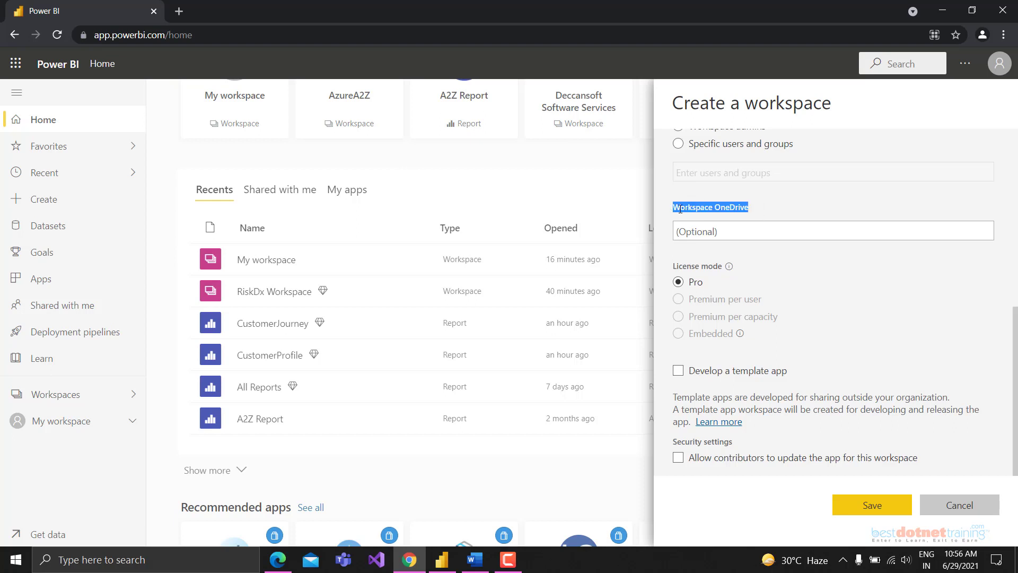
pyautogui.click(750, 209)
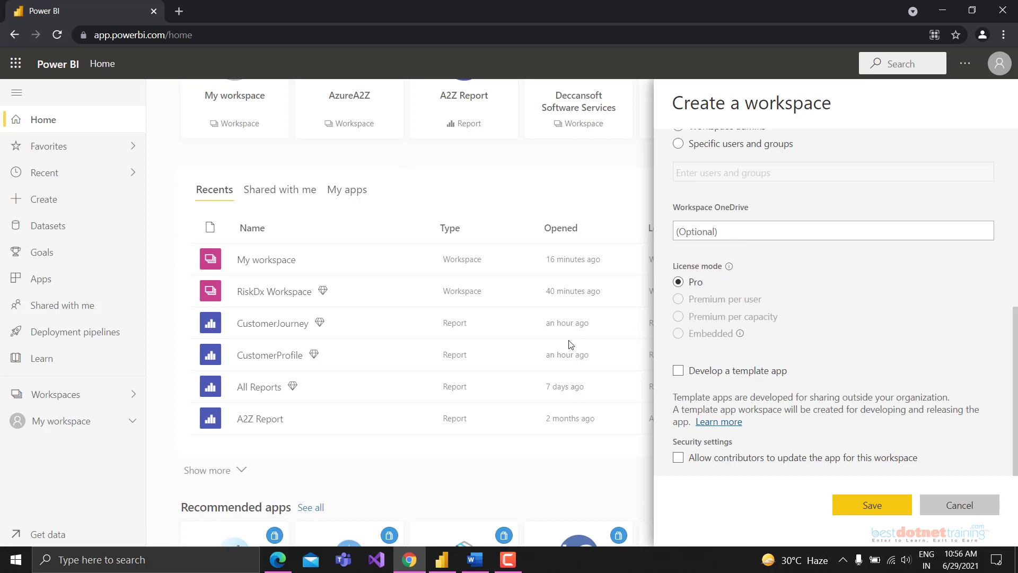
# Step: Copy the Power BI pricing link from the Important Links document in Word and open it in a new Chrome tab
pyautogui.click(479, 564)
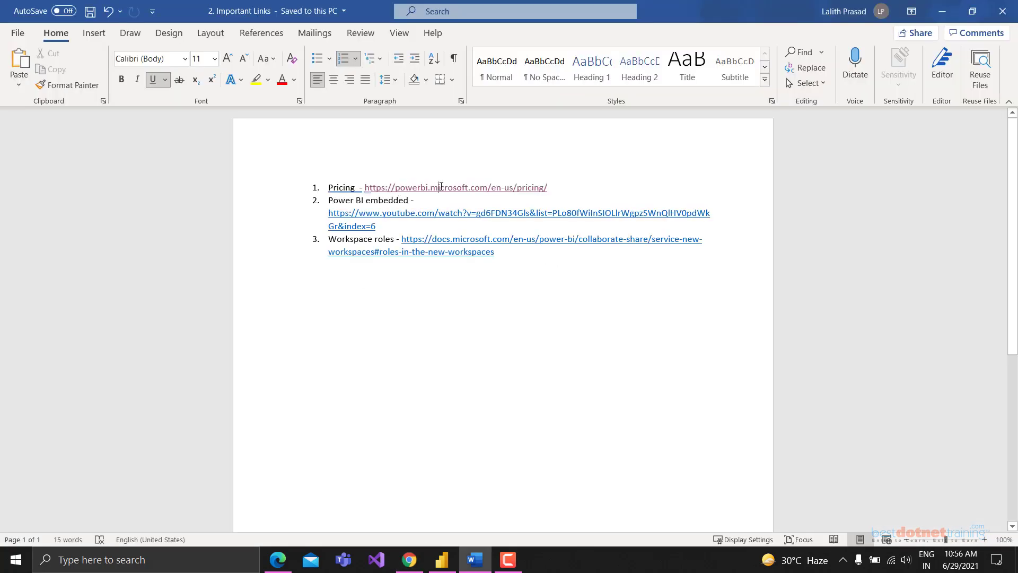
pyautogui.moveTo(550, 186); pyautogui.dragTo(363, 187)
pyautogui.hotkey('ctrl', 'c')
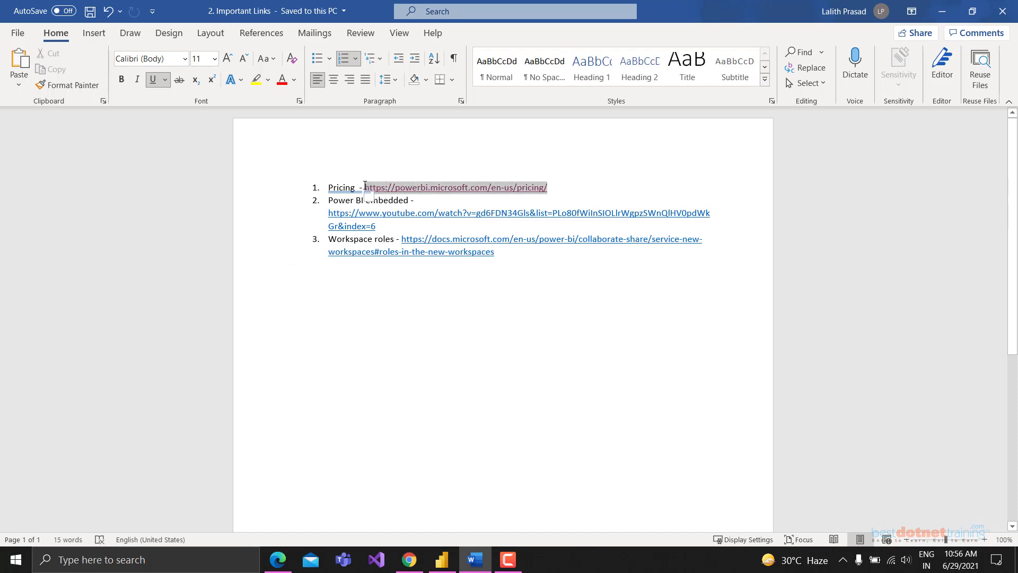
pyautogui.click(652, 271)
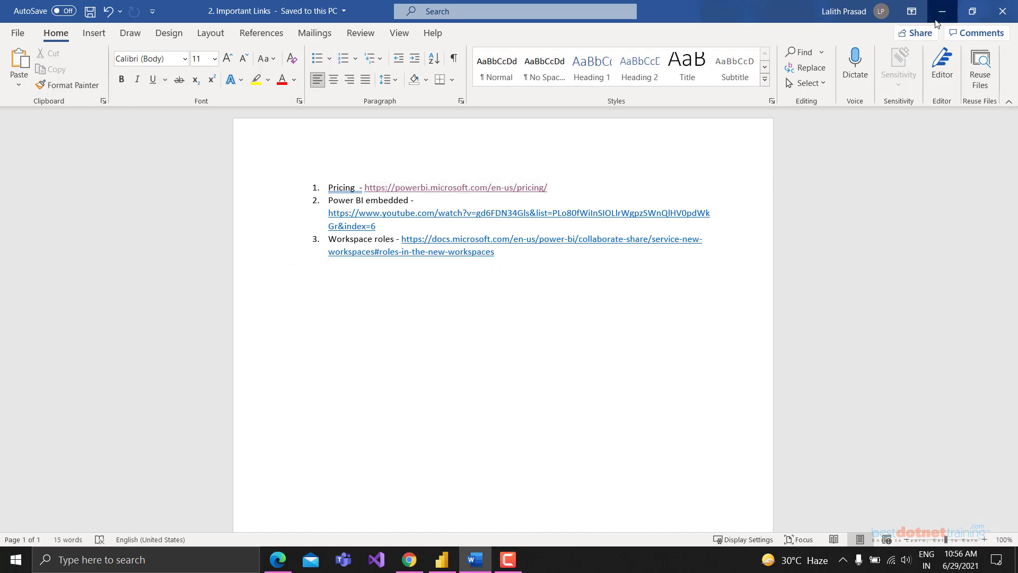
pyautogui.click(942, 9)
pyautogui.click(179, 11)
pyautogui.hotkey('ctrl', 'v')
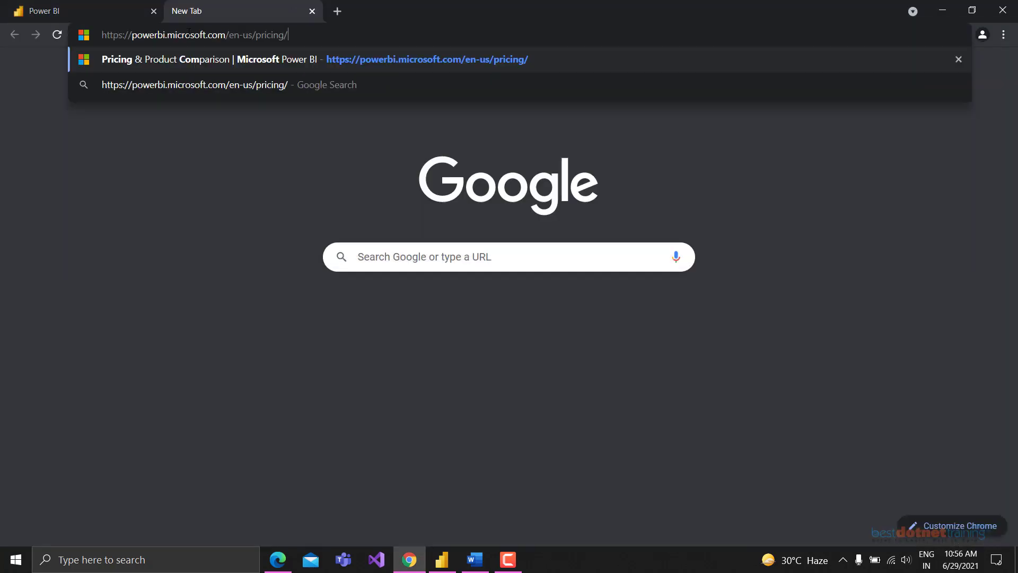
pyautogui.press('Return')
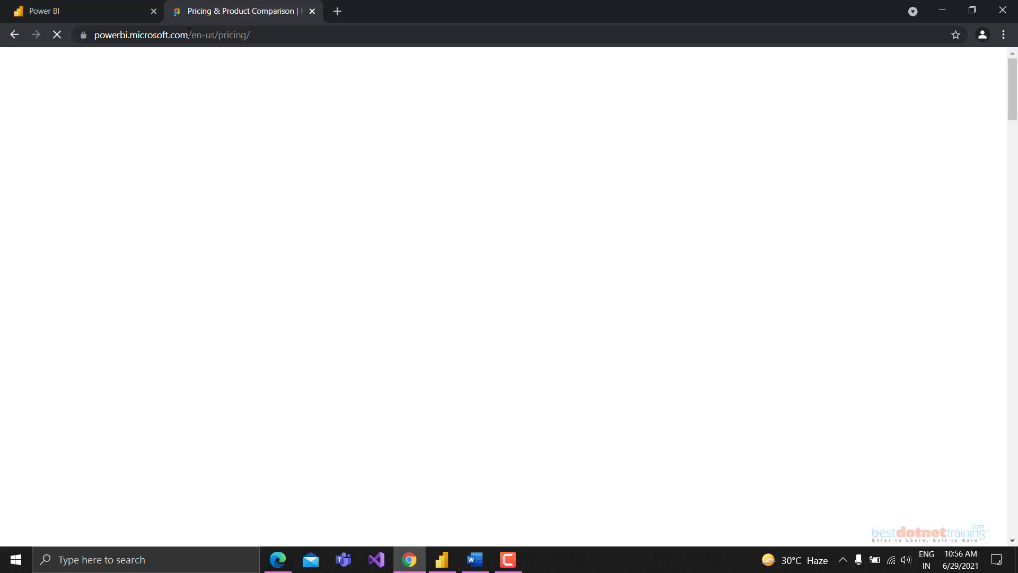
# Step: Check the License mode options in the workspace form and return to the Pro and Premium plans on the pricing page
pyautogui.click(102, 19)
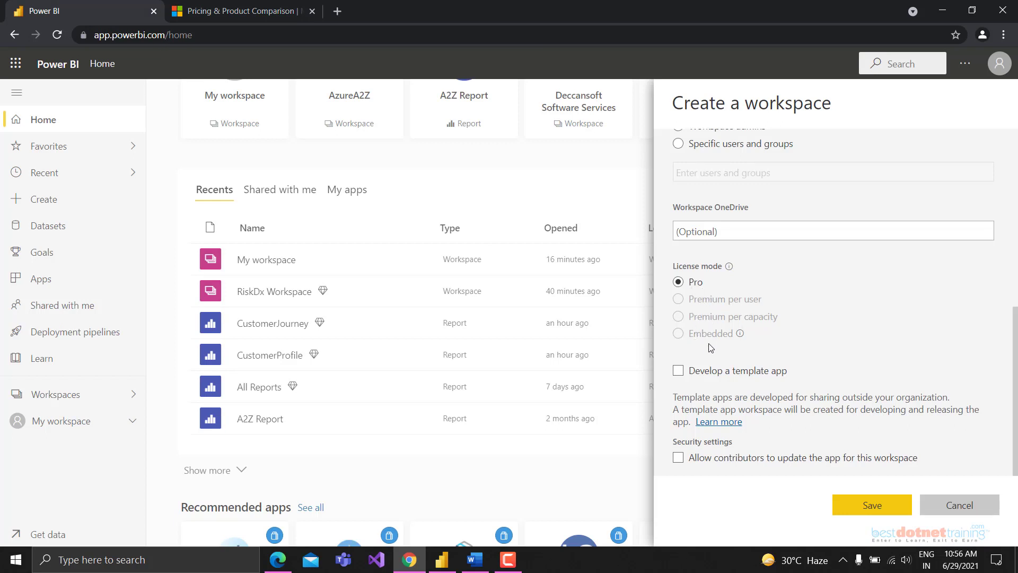
pyautogui.click(212, 11)
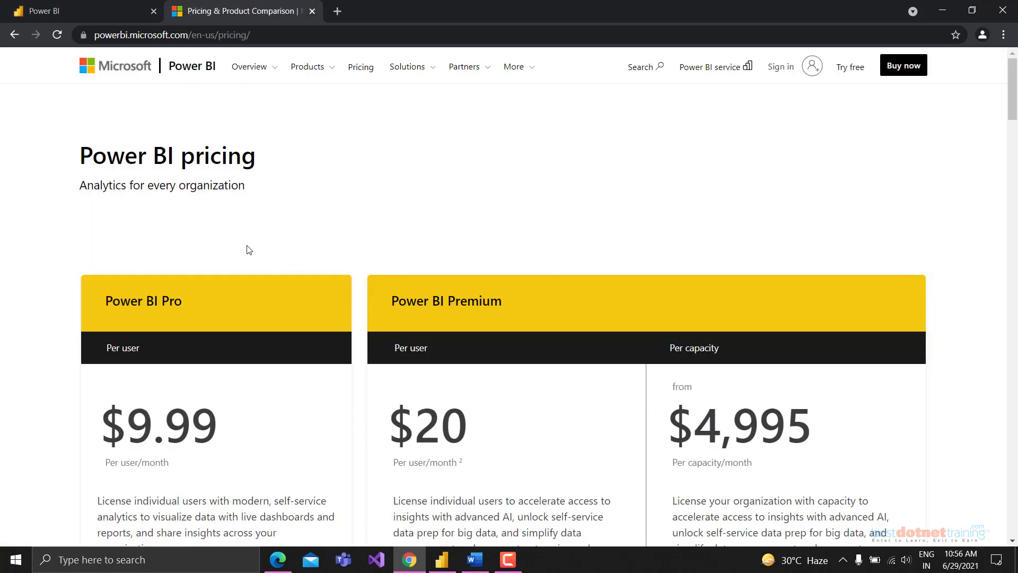
pyautogui.scroll(-2, 255, 402)
pyautogui.scroll(1, 255, 402)
pyautogui.scroll(-3, 323, 295)
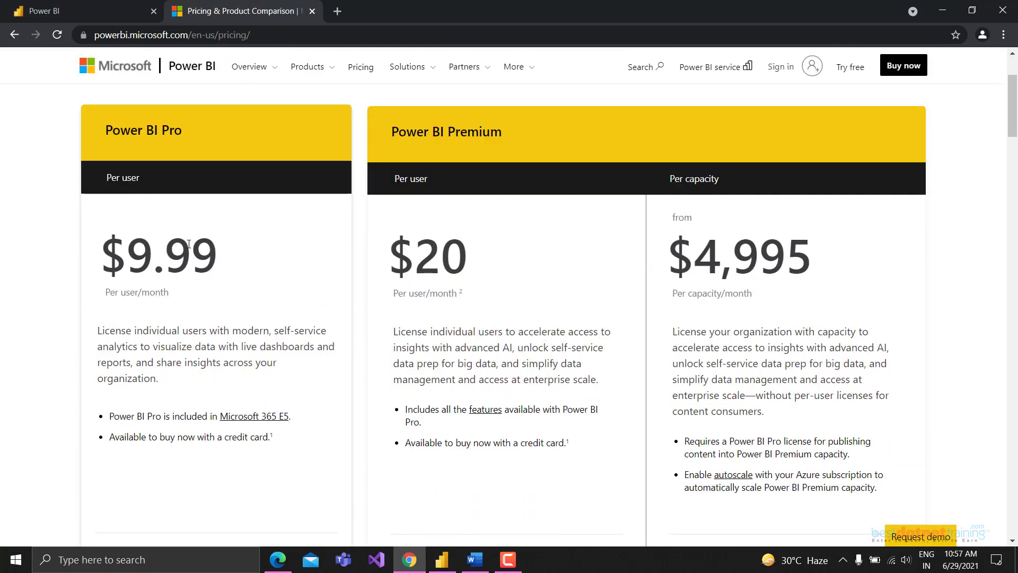
# Step: Examine the Power BI Pro and Premium plan headings, the per-capacity option and the Pro per-user price
pyautogui.moveTo(121, 130); pyautogui.dragTo(183, 131)
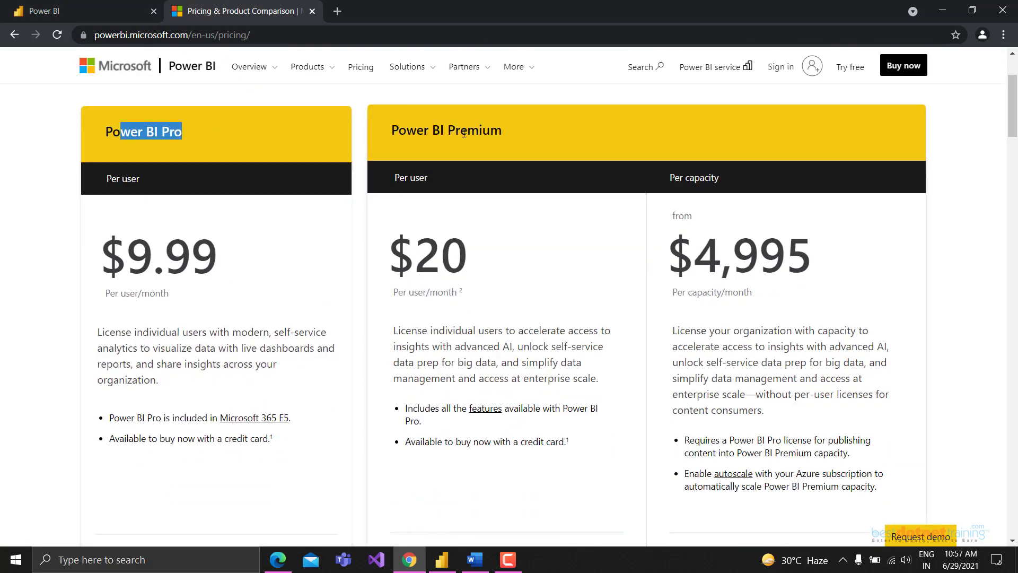
pyautogui.moveTo(398, 132); pyautogui.dragTo(489, 132)
pyautogui.click(521, 135)
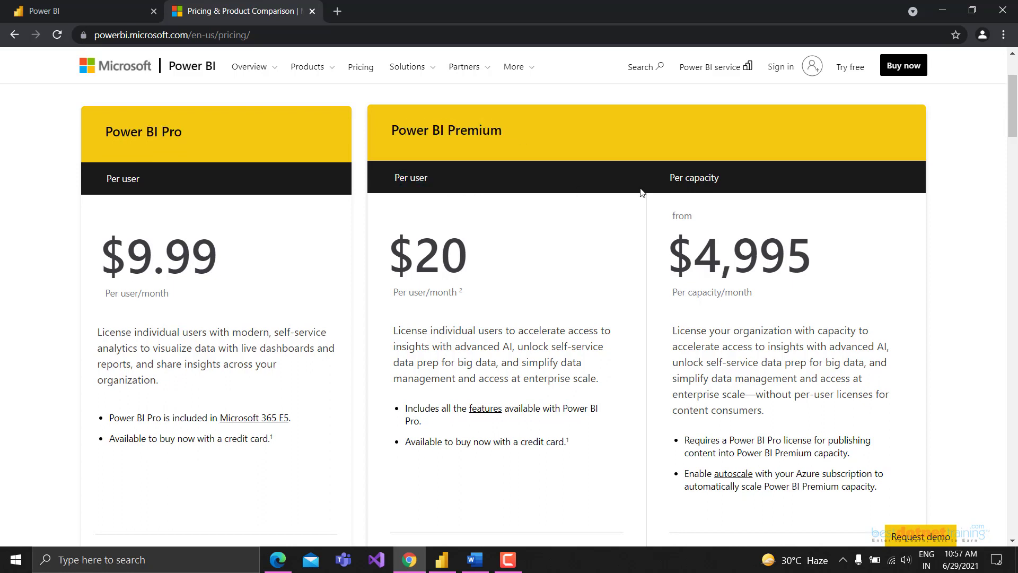
pyautogui.moveTo(669, 178); pyautogui.dragTo(737, 177)
pyautogui.click(738, 177)
pyautogui.moveTo(104, 259); pyautogui.dragTo(235, 261)
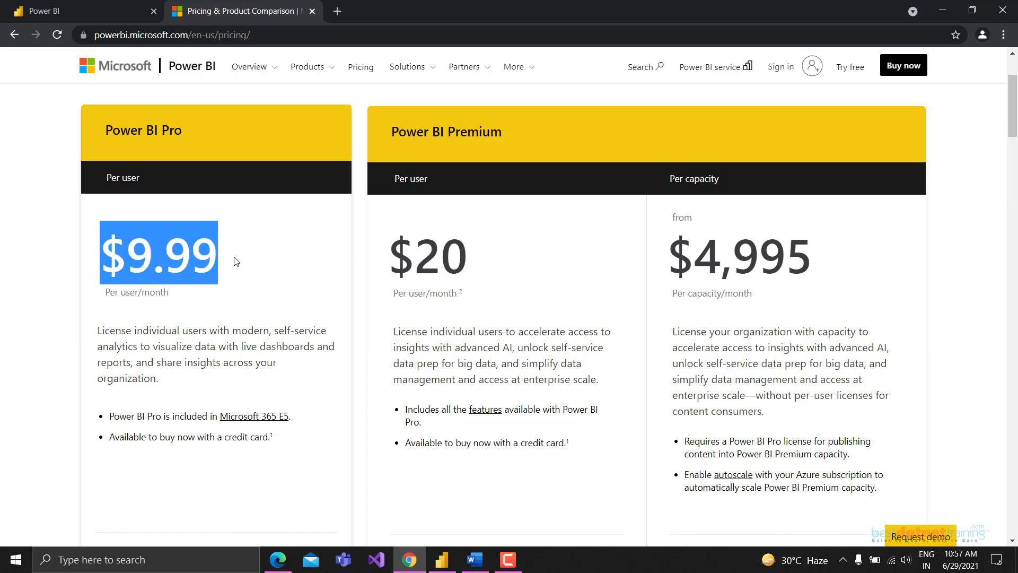
pyautogui.click(233, 261)
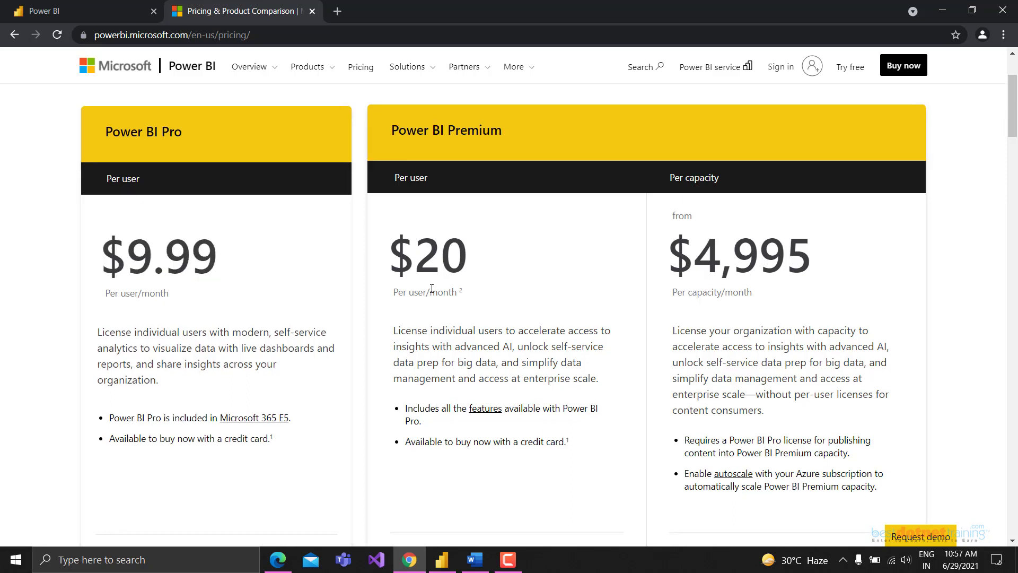
# Step: Examine the Power BI Premium heading and its per-user monthly price by highlighting them on the pricing page
pyautogui.moveTo(401, 214); pyautogui.dragTo(488, 261)
pyautogui.click(488, 261)
pyautogui.moveTo(429, 130); pyautogui.dragTo(534, 128)
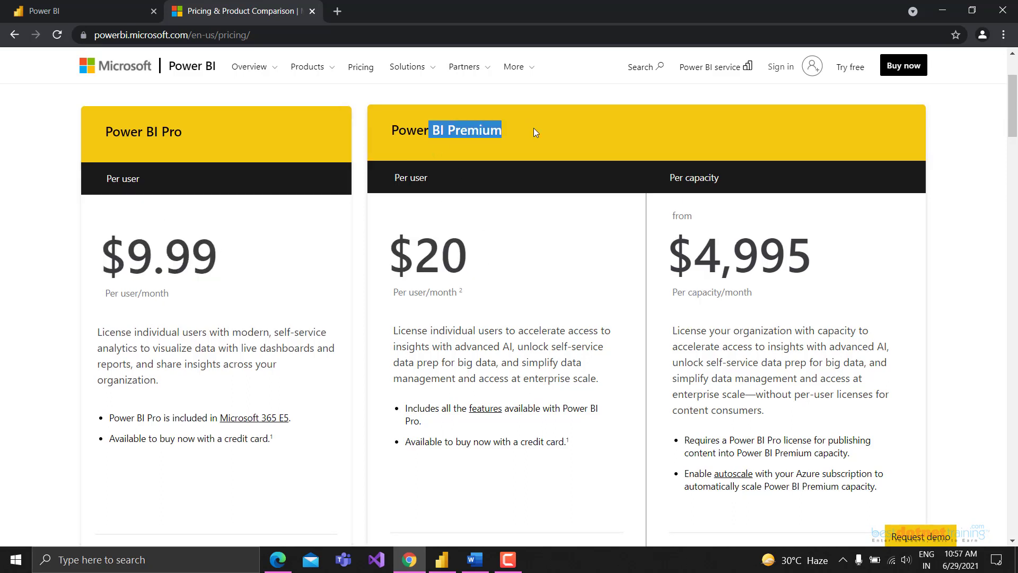
pyautogui.click(406, 255)
pyautogui.moveTo(406, 254); pyautogui.dragTo(509, 252)
pyautogui.click(510, 253)
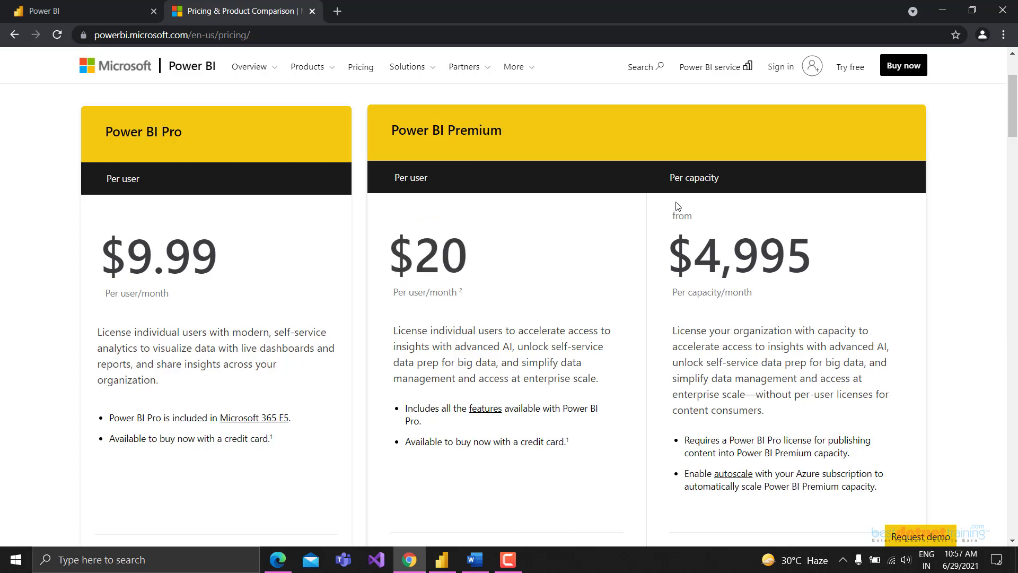
# Step: Examine the Power BI Premium per-capacity option by highlighting its monthly price
pyautogui.moveTo(429, 140); pyautogui.dragTo(525, 139)
pyautogui.click(765, 173)
pyautogui.moveTo(668, 255); pyautogui.dragTo(779, 264)
pyautogui.doubleClick(713, 263)
pyautogui.click(713, 262)
pyautogui.tripleClick(713, 262)
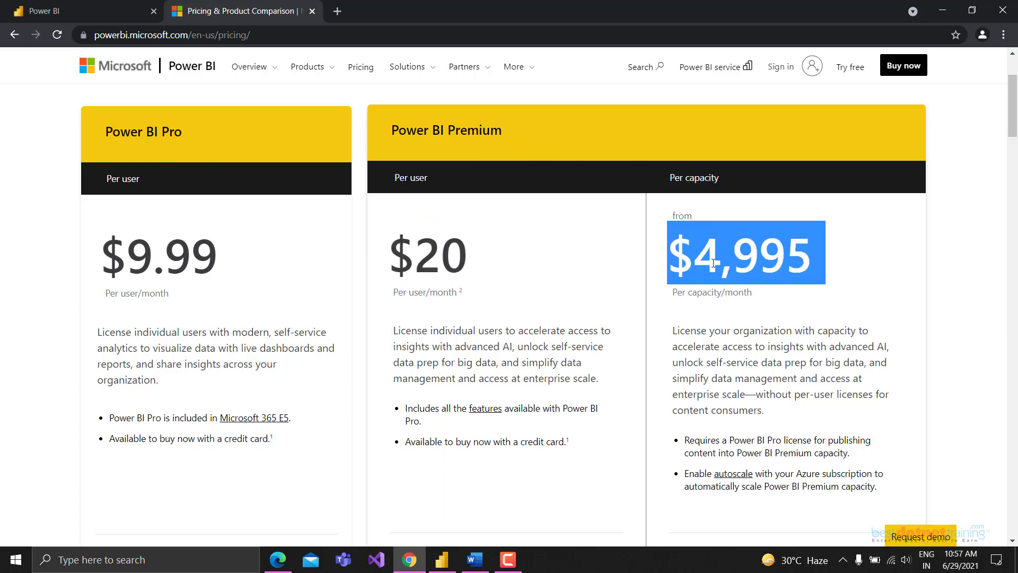
pyautogui.click(729, 229)
# Step: Examine the Mobile app access and Publish reports to share and collaborate features in the plan comparison table
pyautogui.scroll(-8, 568, 252)
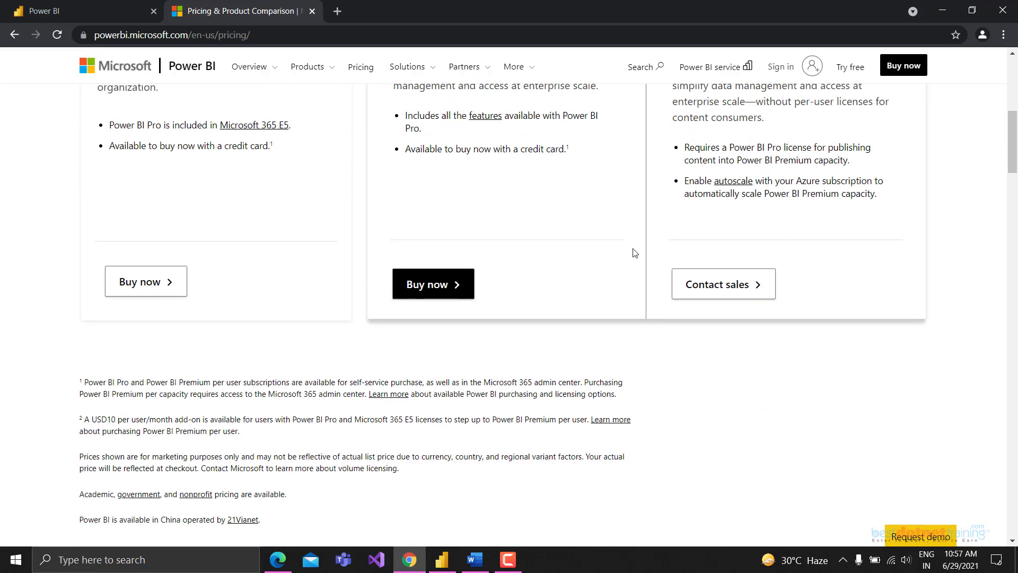
pyautogui.scroll(-14, 635, 251)
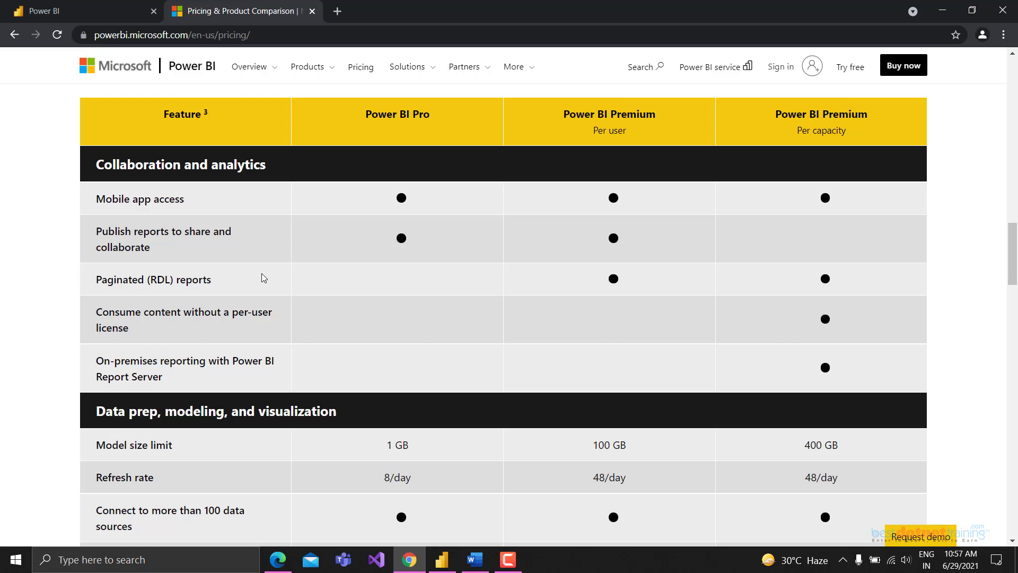
pyautogui.moveTo(95, 202); pyautogui.dragTo(197, 198)
pyautogui.click(196, 198)
pyautogui.moveTo(88, 235); pyautogui.dragTo(198, 258)
pyautogui.click(206, 263)
# Step: Compare the Pro and Premium columns for report publishing, then glance at the Sales Report in Power BI Desktop and return to Chrome
pyautogui.moveTo(434, 118)
pyautogui.mouseDown()
pyautogui.moveTo(342, 122)
pyautogui.moveTo(440, 121)
pyautogui.mouseUp()
pyautogui.click(440, 121)
pyautogui.moveTo(576, 109); pyautogui.dragTo(807, 202)
pyautogui.click(807, 201)
pyautogui.click(417, 559)
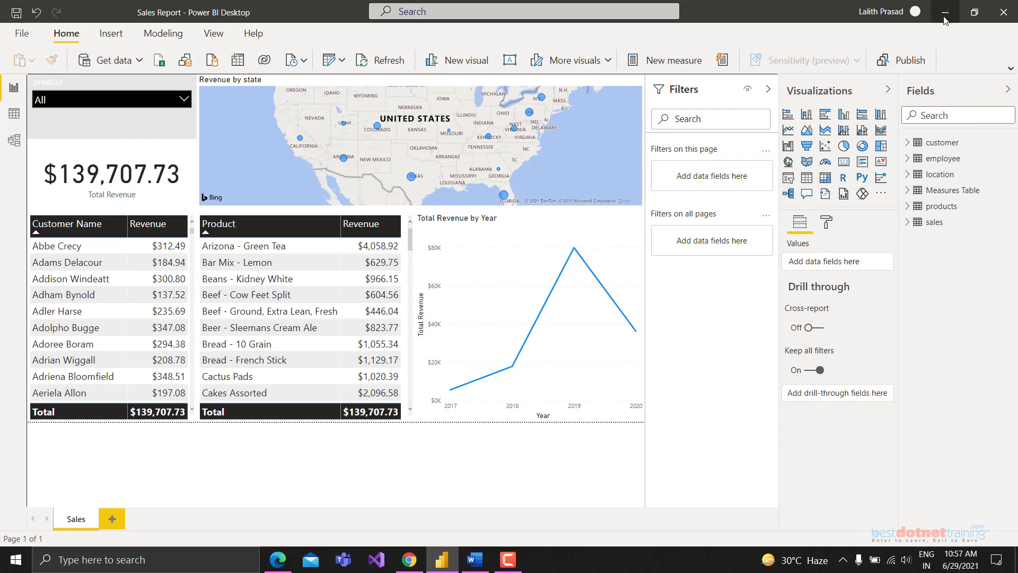
pyautogui.hotkey('alt', 'Tab')
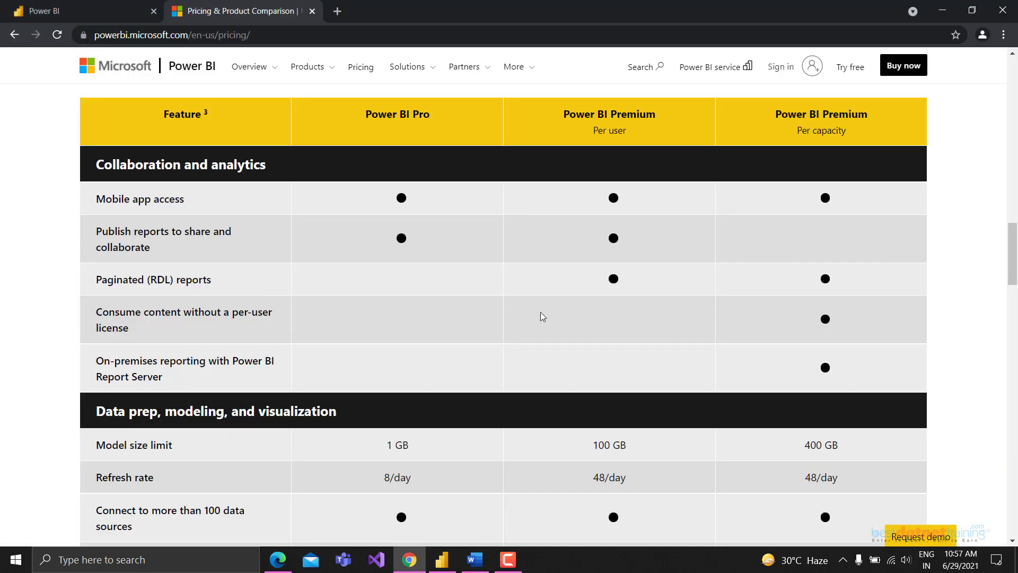
# Step: Compare Power BI Pro with Premium per capacity for the Paginated (RDL) reports feature
pyautogui.moveTo(364, 119); pyautogui.dragTo(449, 122)
pyautogui.click(450, 123)
pyautogui.moveTo(395, 277); pyautogui.dragTo(462, 305)
pyautogui.click(462, 306)
pyautogui.moveTo(778, 109); pyautogui.dragTo(872, 128)
pyautogui.click(874, 130)
pyautogui.moveTo(796, 139); pyautogui.dragTo(854, 131)
pyautogui.click(855, 132)
# Step: Examine the Consume content without a per-user license feature in the comparison table
pyautogui.scroll(-1, 609, 340)
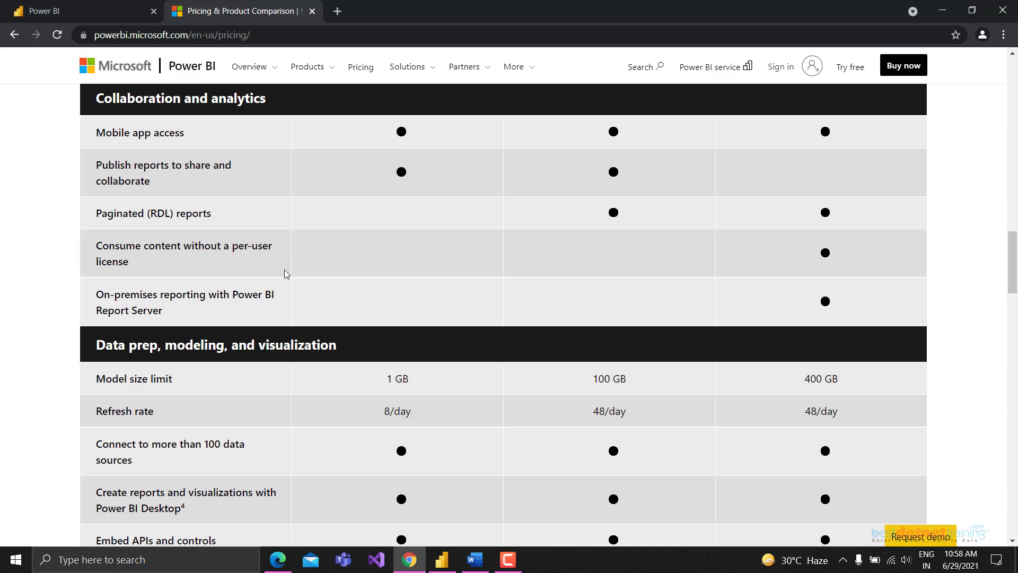
pyautogui.scroll(1, 339, 254)
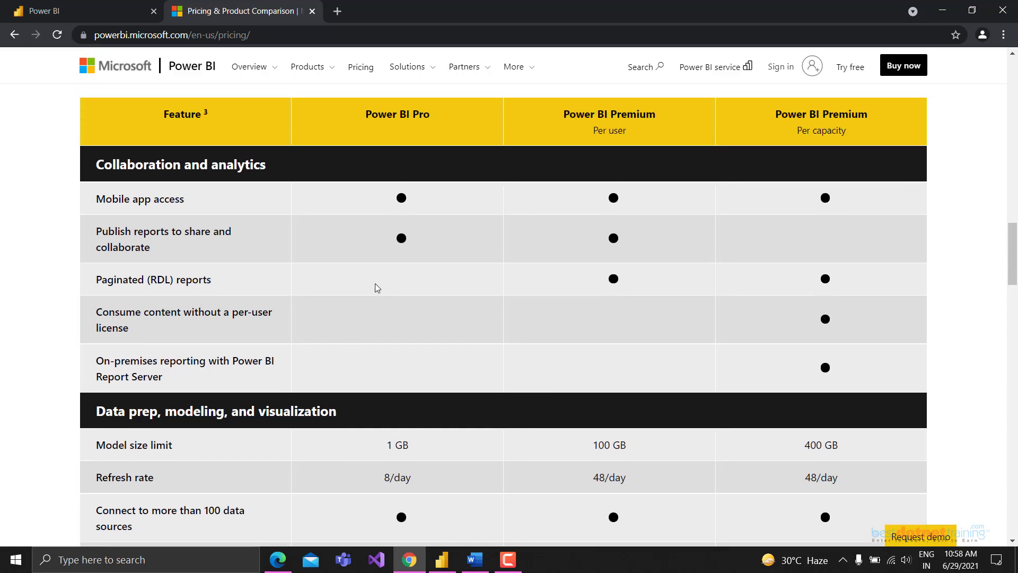
pyautogui.moveTo(89, 319); pyautogui.dragTo(166, 336)
pyautogui.click(166, 337)
# Step: Examine the On-premises reporting with Power BI Report Server feature and match it to the Premium per-capacity column
pyautogui.scroll(-2, 209, 322)
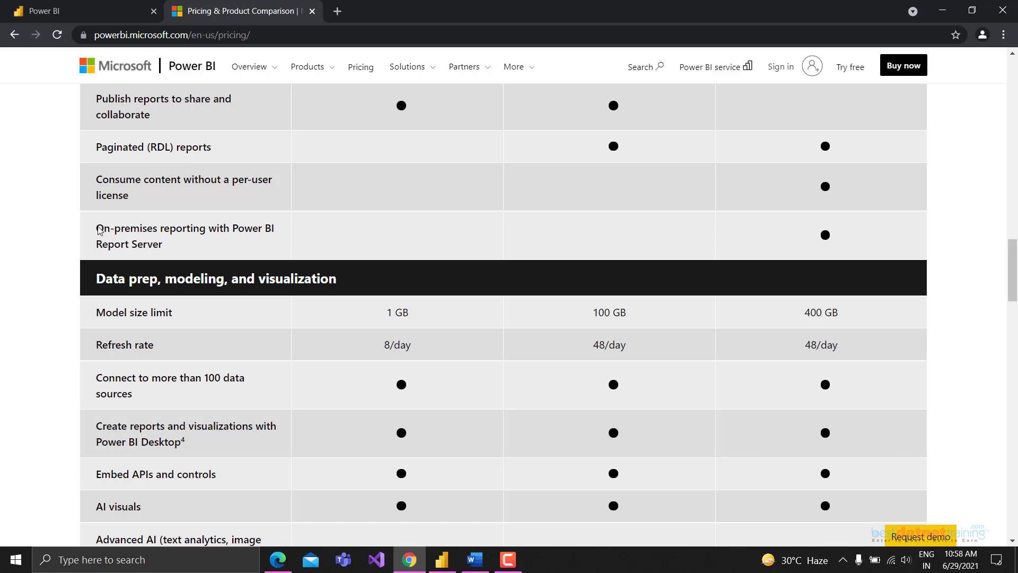
pyautogui.moveTo(96, 227); pyautogui.dragTo(267, 240)
pyautogui.click(179, 238)
pyautogui.click(268, 243)
pyautogui.scroll(3, 283, 265)
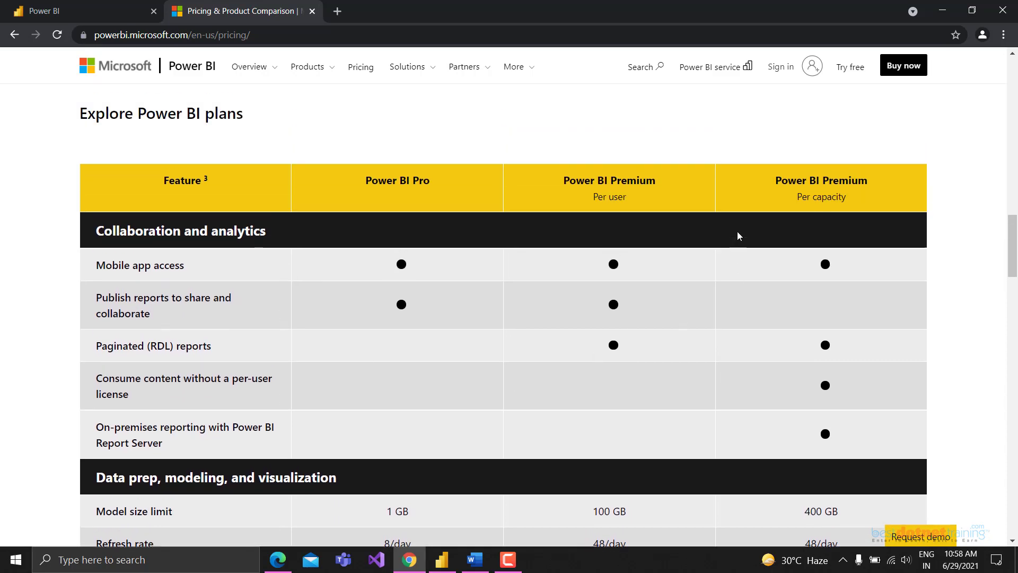
pyautogui.moveTo(773, 181); pyautogui.dragTo(872, 186)
pyautogui.moveTo(792, 201); pyautogui.dragTo(855, 206)
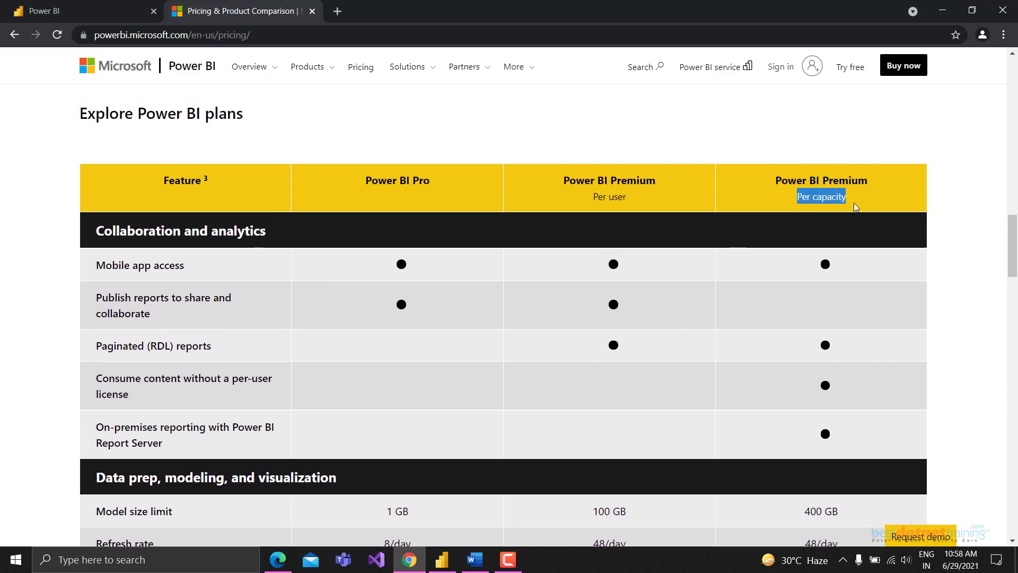
pyautogui.click(855, 207)
# Step: Examine the Model size limit row for the Power BI Pro plan against its column heading
pyautogui.scroll(-2, 835, 209)
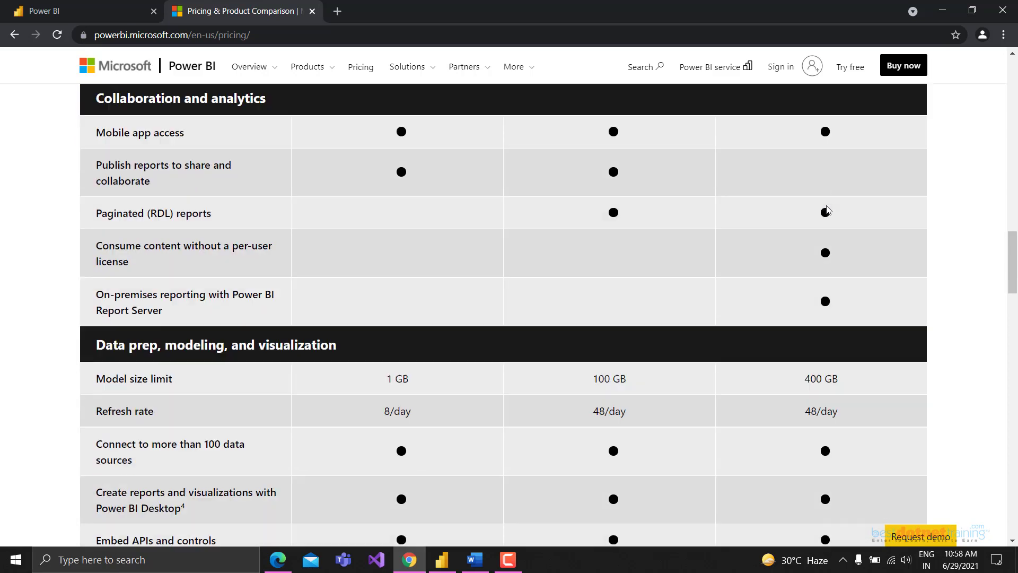
pyautogui.scroll(-2, 461, 290)
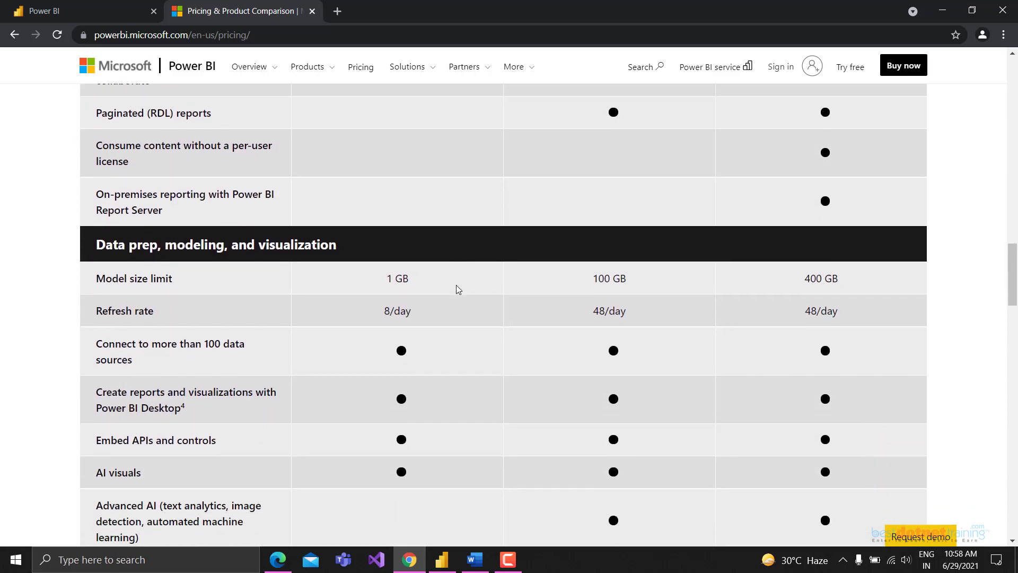
pyautogui.scroll(-2, 459, 289)
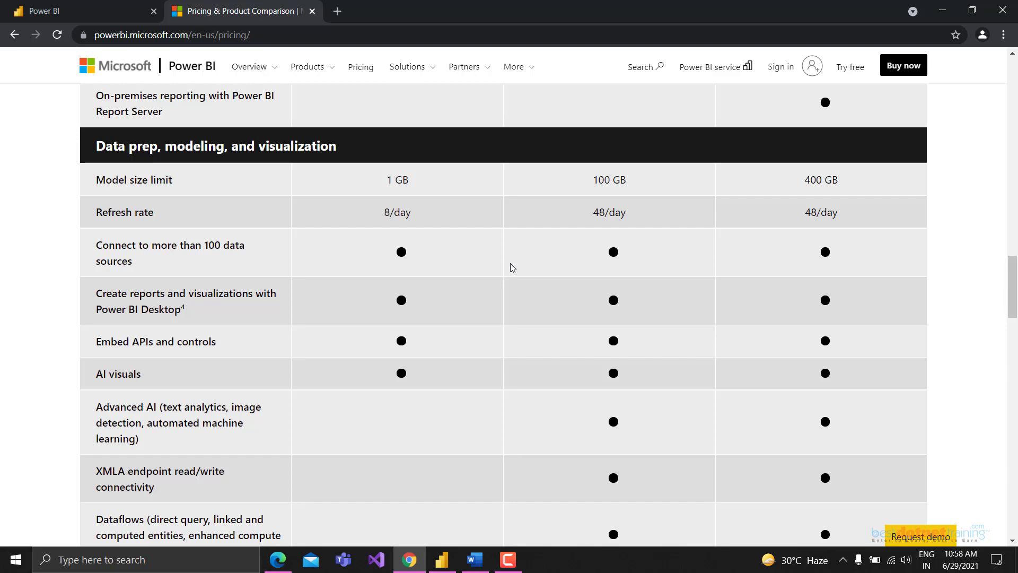
pyautogui.scroll(6, 420, 182)
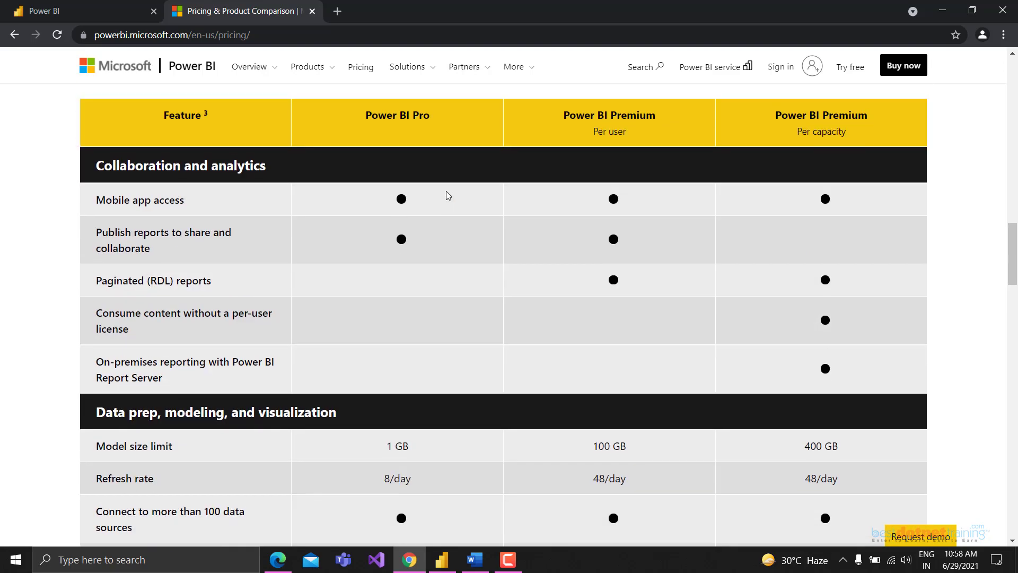
pyautogui.scroll(-3, 405, 218)
pyautogui.scroll(-1, 419, 231)
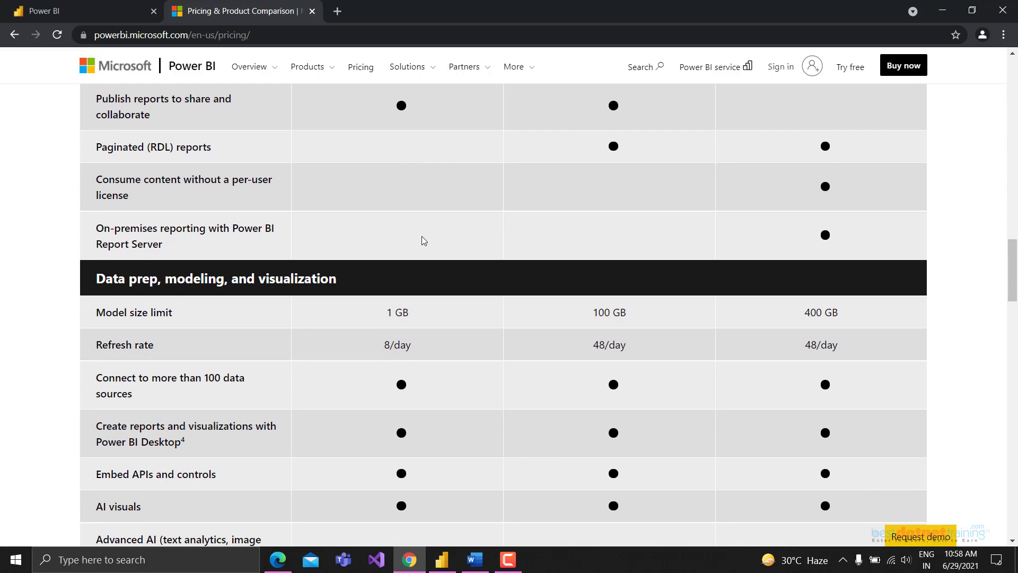
# Step: Examine the model size limit of Premium per user by highlighting the value and its column heading
pyautogui.moveTo(592, 313); pyautogui.dragTo(661, 319)
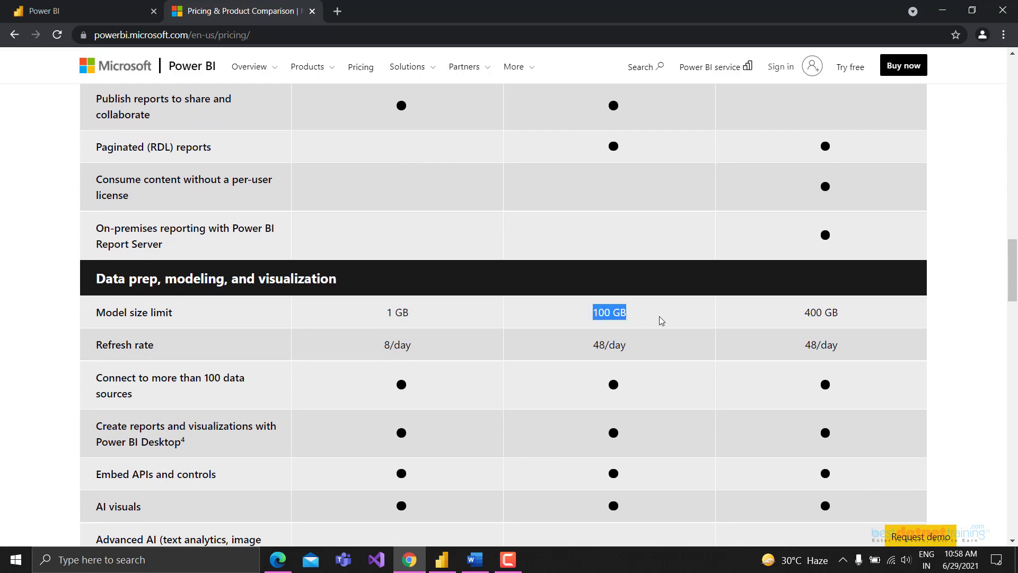
pyautogui.click(656, 318)
pyautogui.scroll(2, 654, 318)
pyautogui.scroll(3, 654, 317)
pyautogui.moveTo(576, 244); pyautogui.dragTo(657, 267)
pyautogui.click(657, 266)
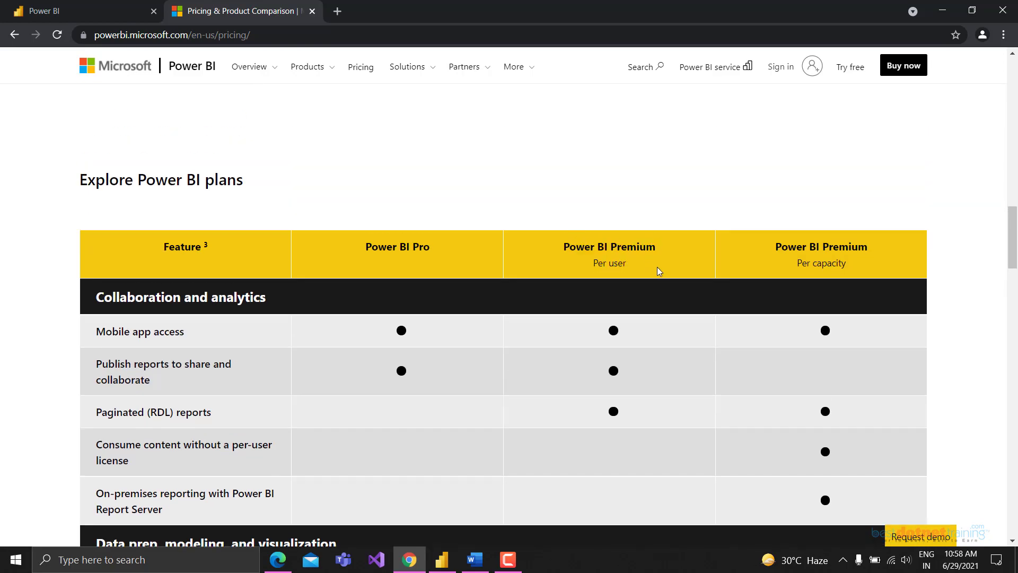
# Step: Examine the model size limit of Premium per capacity by highlighting the value and its column heading
pyautogui.scroll(-2, 668, 267)
pyautogui.scroll(-2, 680, 266)
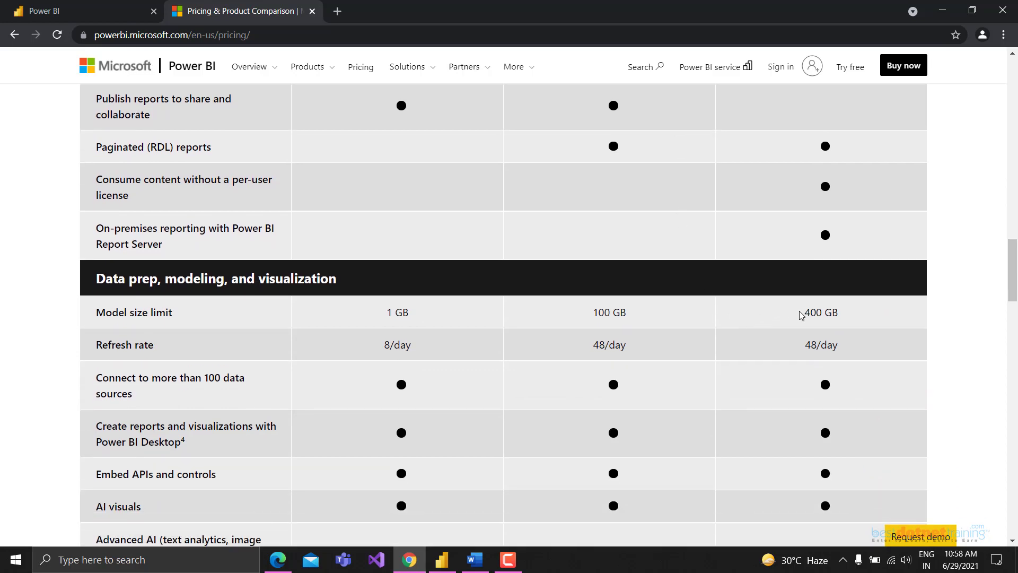
pyautogui.moveTo(801, 314); pyautogui.dragTo(847, 314)
pyautogui.click(842, 314)
pyautogui.scroll(4, 842, 313)
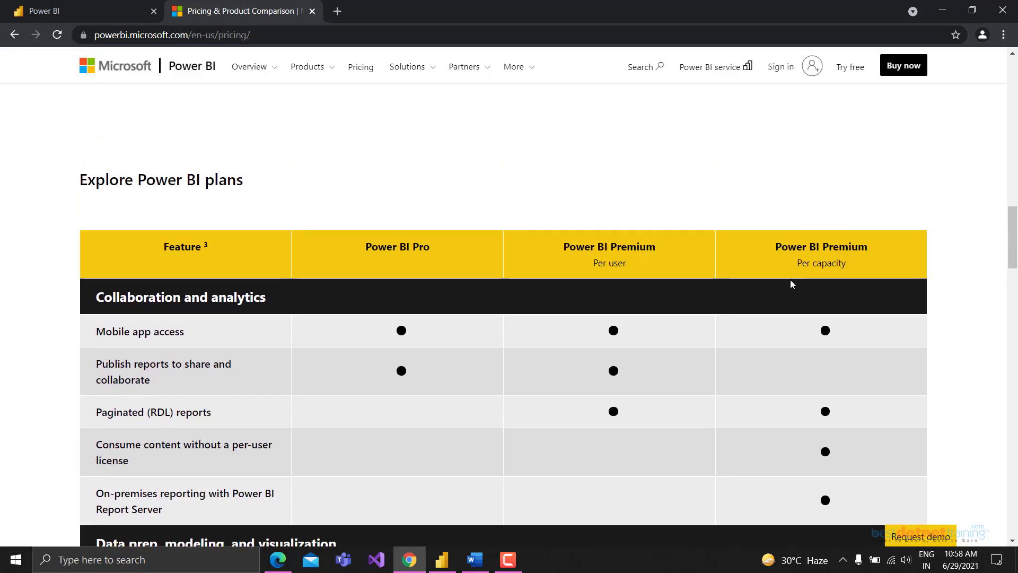
pyautogui.moveTo(795, 247); pyautogui.dragTo(871, 246)
pyautogui.click(800, 262)
pyautogui.scroll(-3, 823, 277)
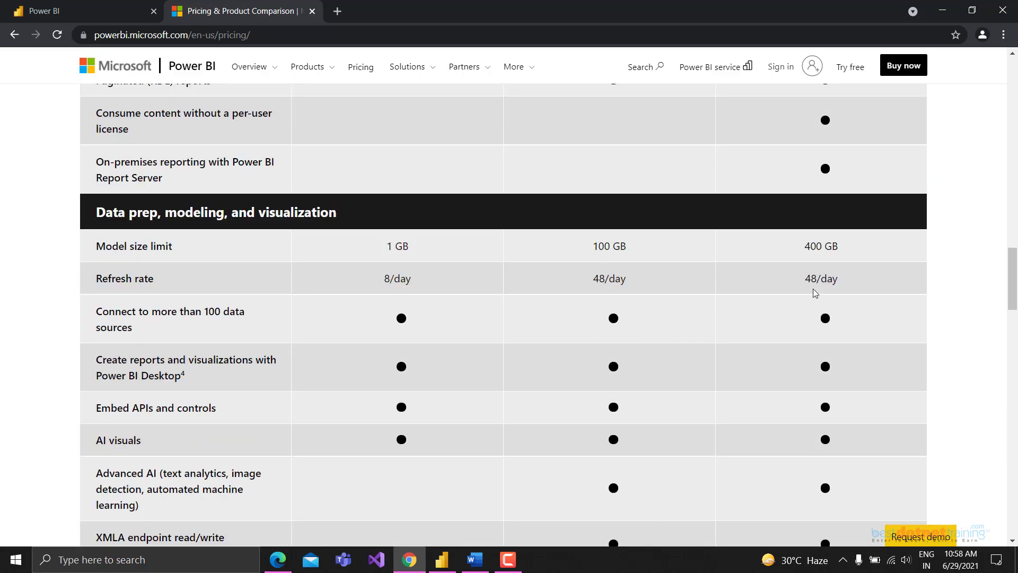
pyautogui.moveTo(805, 247); pyautogui.dragTo(859, 255)
pyautogui.click(859, 255)
# Step: Examine the Refresh rate feature by highlighting its label in the comparison table
pyautogui.moveTo(119, 279); pyautogui.dragTo(205, 286)
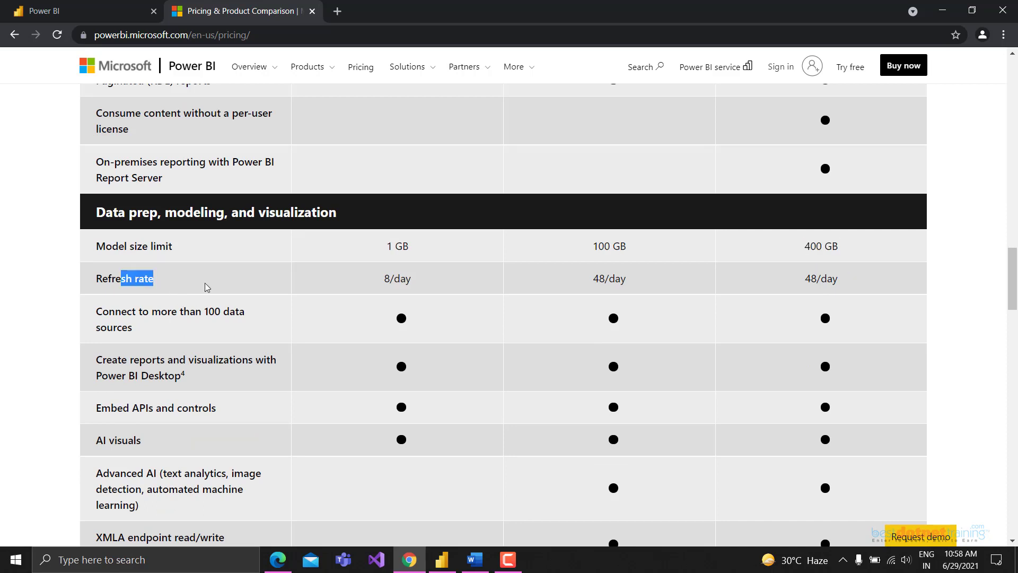
pyautogui.click(207, 287)
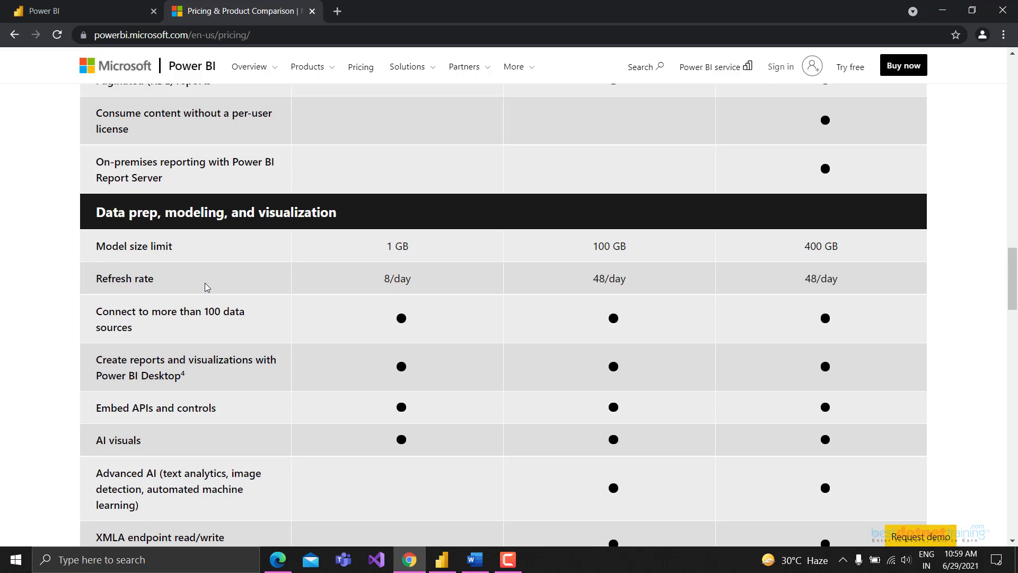
pyautogui.moveTo(96, 286); pyautogui.dragTo(172, 291)
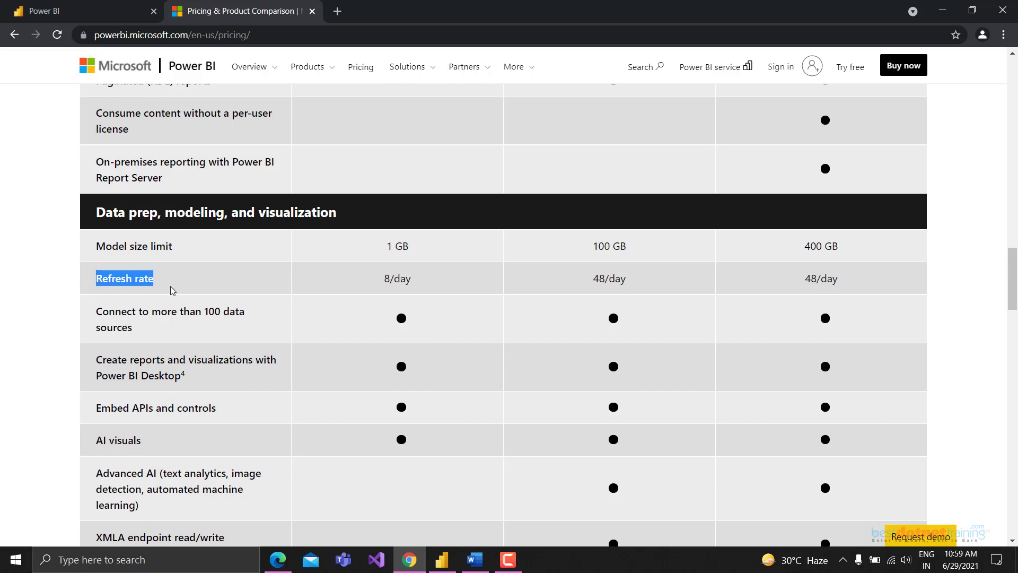
pyautogui.click(172, 290)
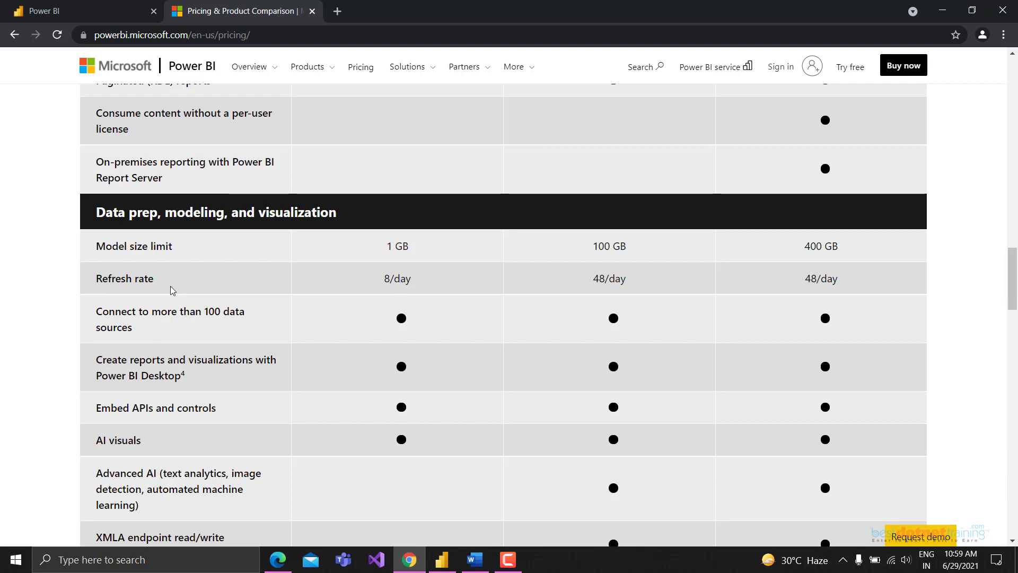
pyautogui.moveTo(95, 286); pyautogui.dragTo(159, 289)
pyautogui.click(183, 290)
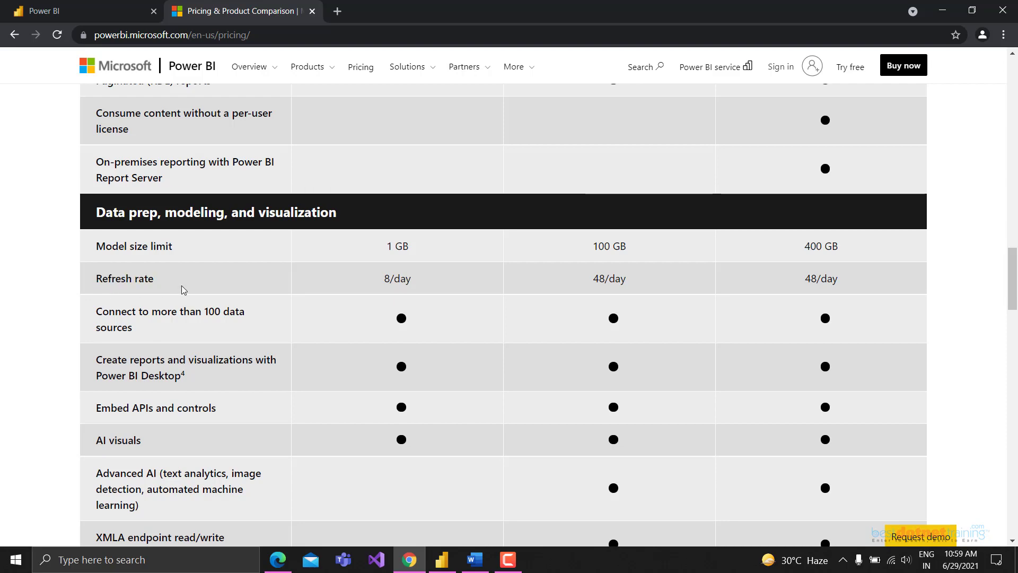
# Step: Examine the daily refresh rate of the Power BI Pro plan against its column heading
pyautogui.moveTo(332, 281); pyautogui.dragTo(408, 250)
pyautogui.click(420, 285)
pyautogui.scroll(6, 420, 286)
pyautogui.click(463, 235)
pyautogui.scroll(-5, 460, 272)
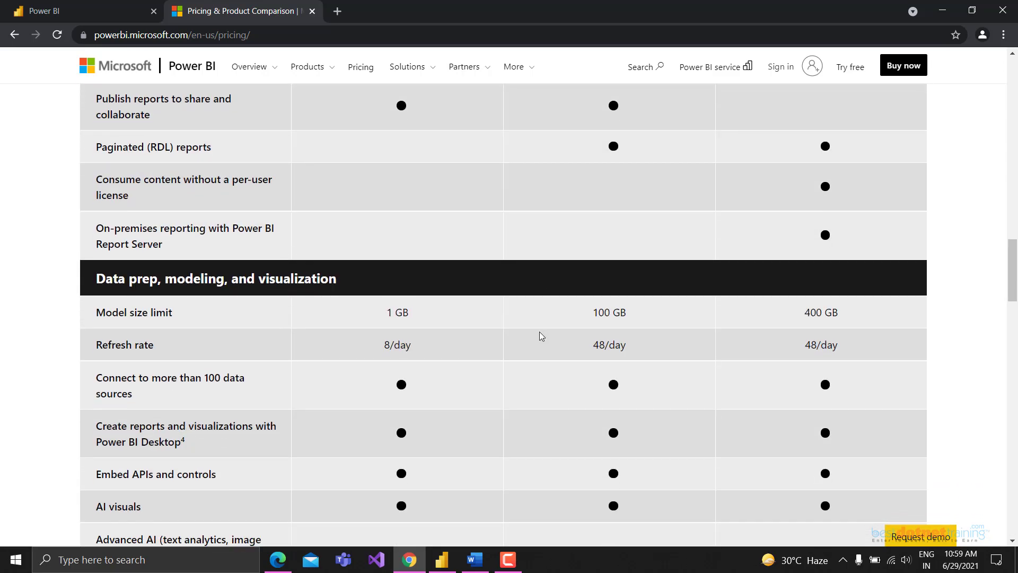
# Step: Examine the daily refresh rate of Premium per user by highlighting the value and its column heading
pyautogui.moveTo(586, 345); pyautogui.dragTo(646, 348)
pyautogui.scroll(4, 651, 347)
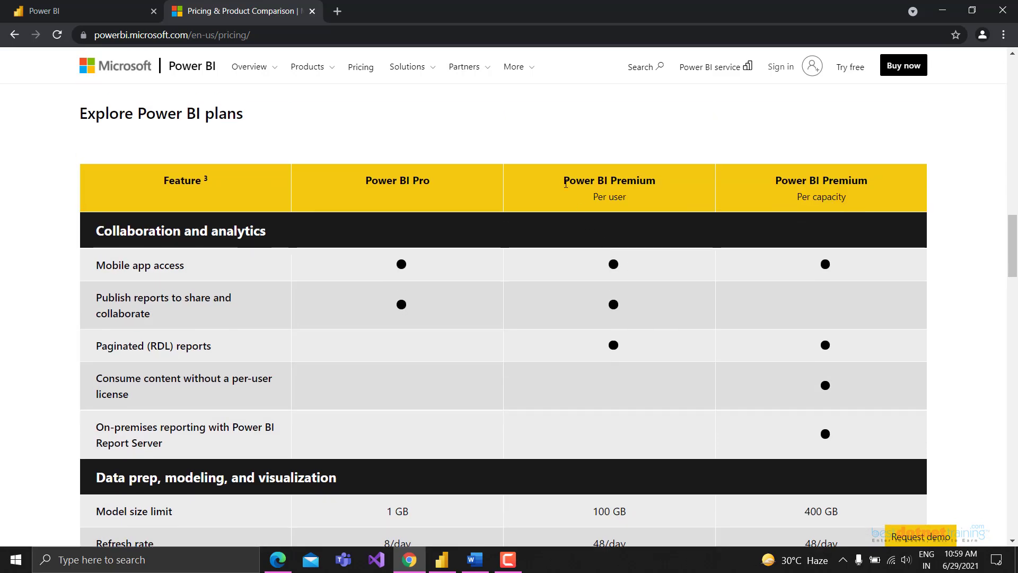
pyautogui.moveTo(565, 183); pyautogui.dragTo(627, 183)
pyautogui.click(627, 183)
pyautogui.scroll(-3, 620, 234)
pyautogui.moveTo(594, 411); pyautogui.dragTo(641, 417)
pyautogui.click(640, 417)
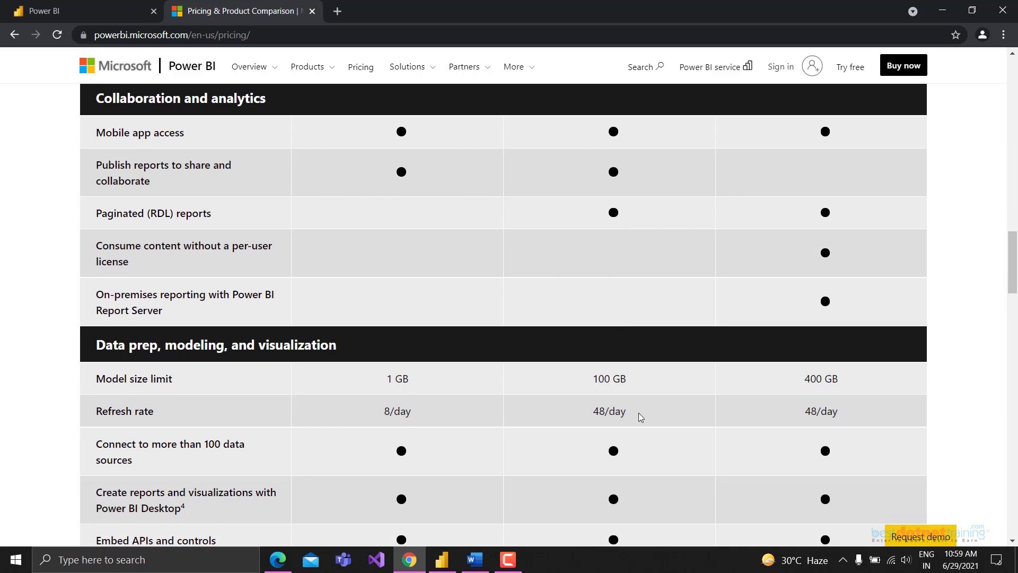
# Step: Examine the daily refresh rate of Premium per capacity by highlighting the value and its column heading
pyautogui.scroll(3, 834, 429)
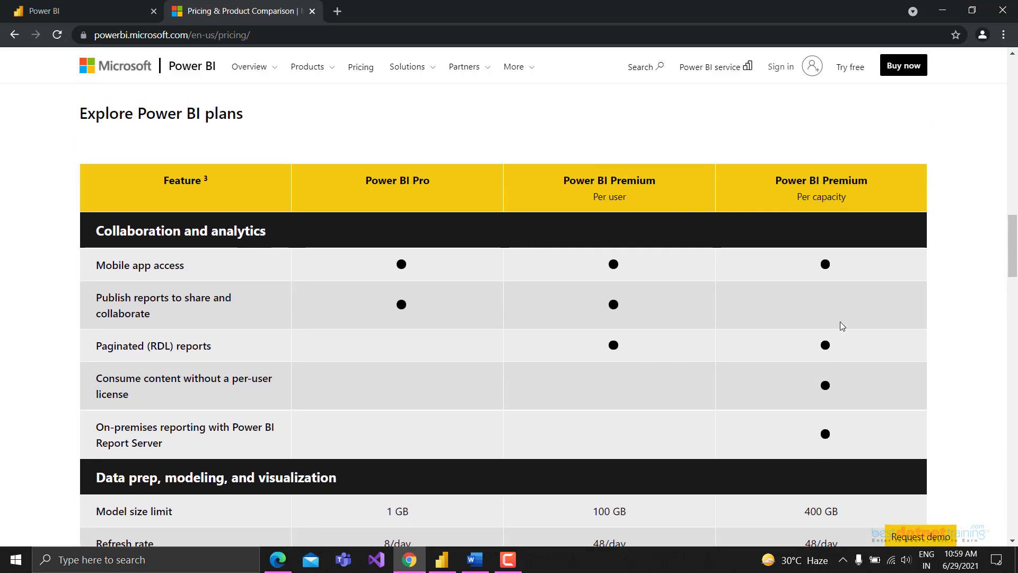
pyautogui.moveTo(784, 192); pyautogui.dragTo(867, 185)
pyautogui.click(859, 212)
pyautogui.scroll(-3, 859, 211)
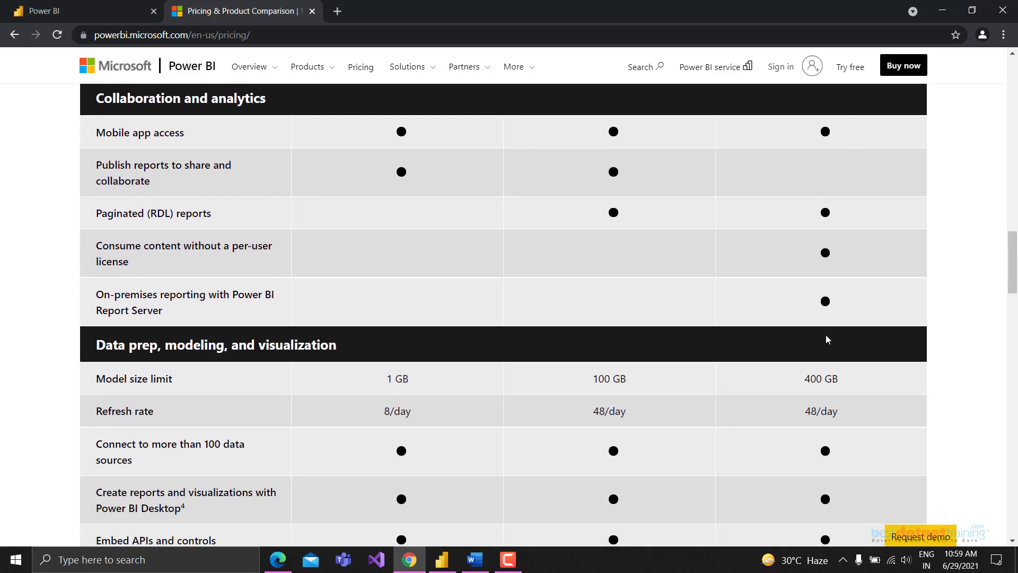
pyautogui.scroll(-3, 848, 411)
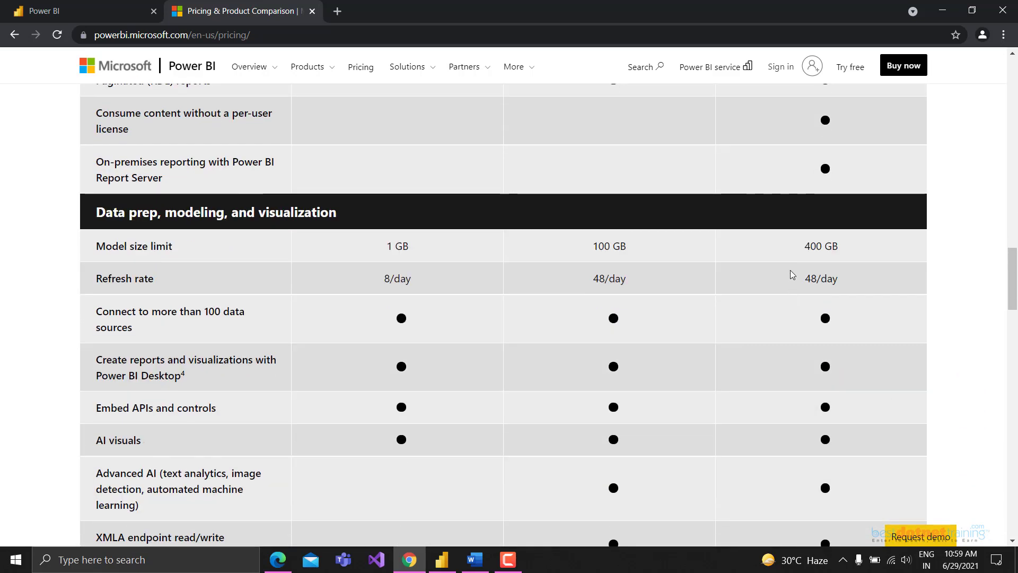
pyautogui.moveTo(794, 277); pyautogui.dragTo(864, 285)
pyautogui.click(865, 281)
# Step: Examine the data source connection and Power BI Desktop report creation features by highlighting their labels
pyautogui.scroll(-3, 864, 281)
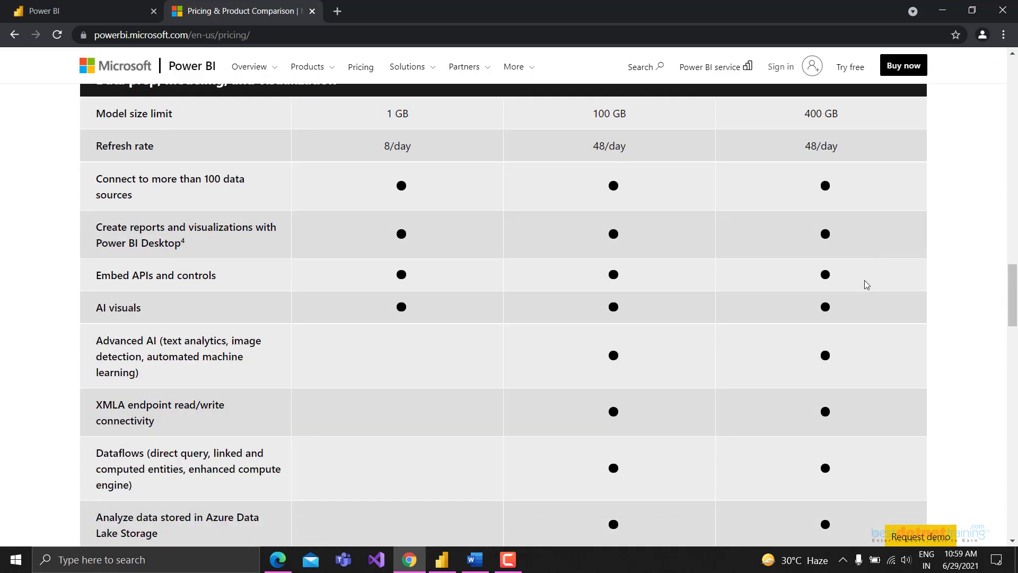
pyautogui.doubleClick(101, 192)
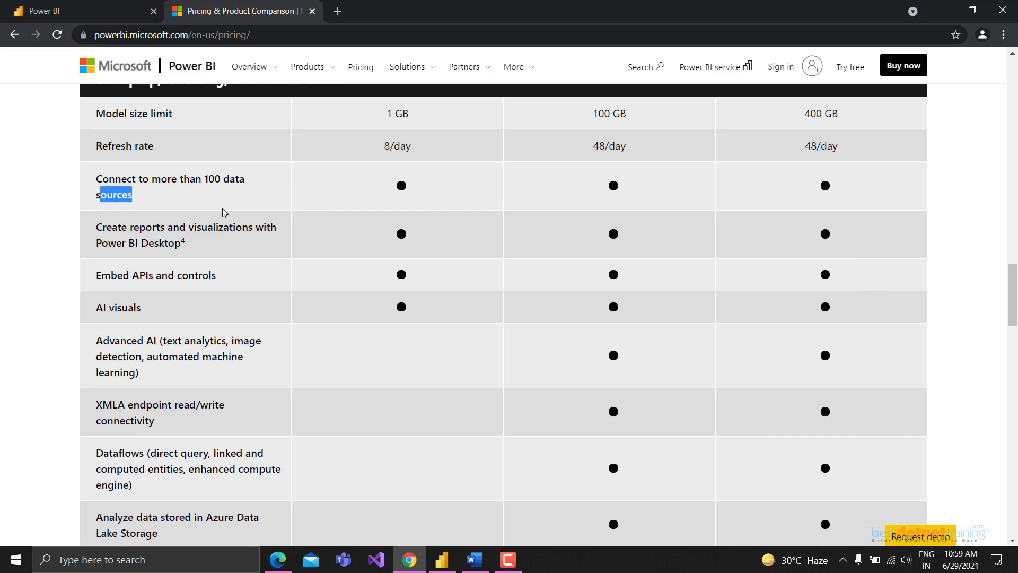
pyautogui.click(221, 207)
pyautogui.moveTo(83, 230); pyautogui.dragTo(223, 240)
pyautogui.click(223, 246)
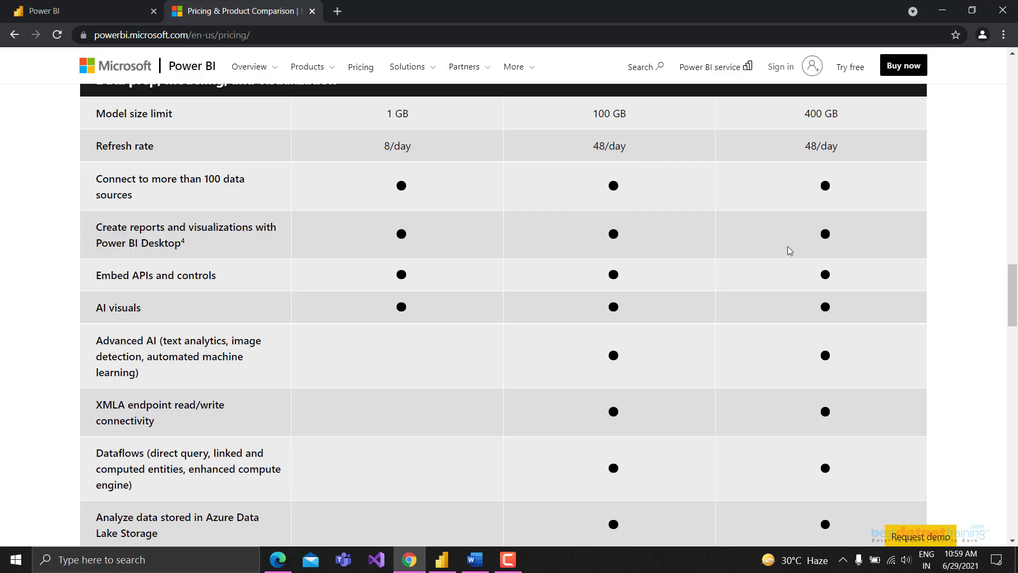
pyautogui.moveTo(98, 232); pyautogui.dragTo(212, 245)
pyautogui.click(196, 228)
pyautogui.click(212, 245)
# Step: Examine the Embed APIs and controls feature by highlighting its label in the Data prep, modeling, and visualization section
pyautogui.moveTo(91, 275); pyautogui.dragTo(268, 270)
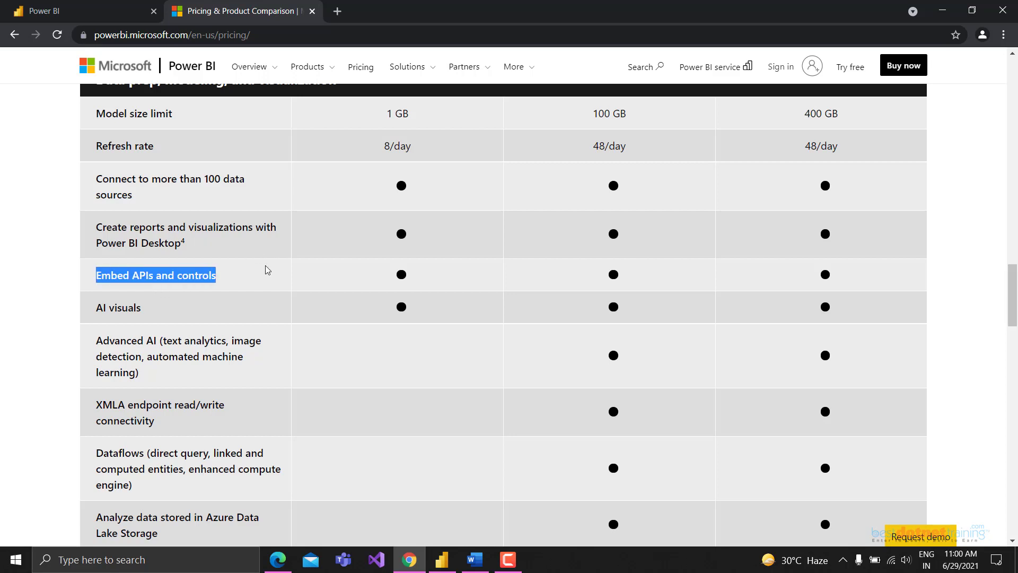
pyautogui.click(266, 267)
pyautogui.moveTo(620, 290); pyautogui.dragTo(865, 297)
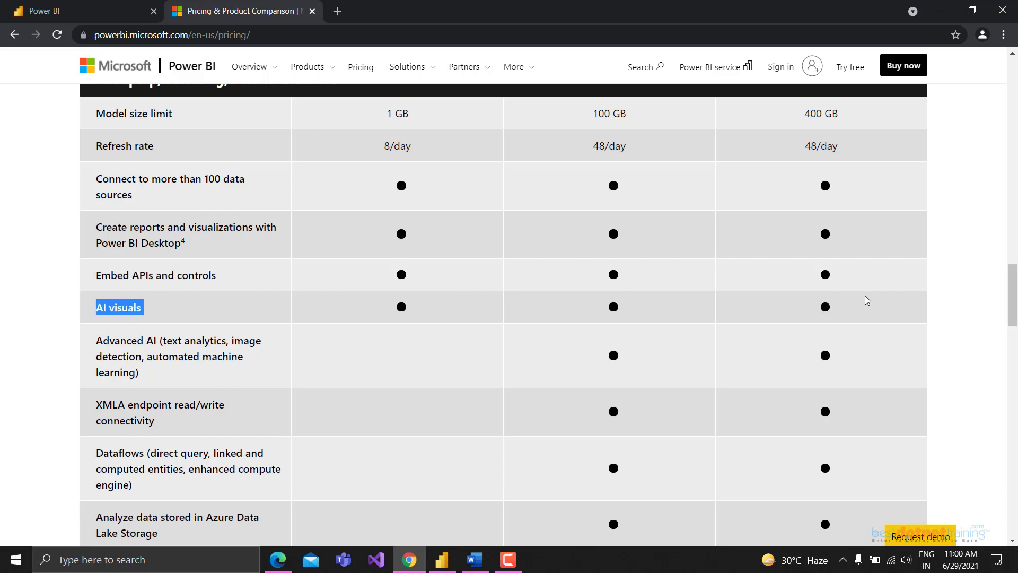
pyautogui.click(806, 278)
pyautogui.moveTo(95, 276); pyautogui.dragTo(282, 266)
pyautogui.click(281, 267)
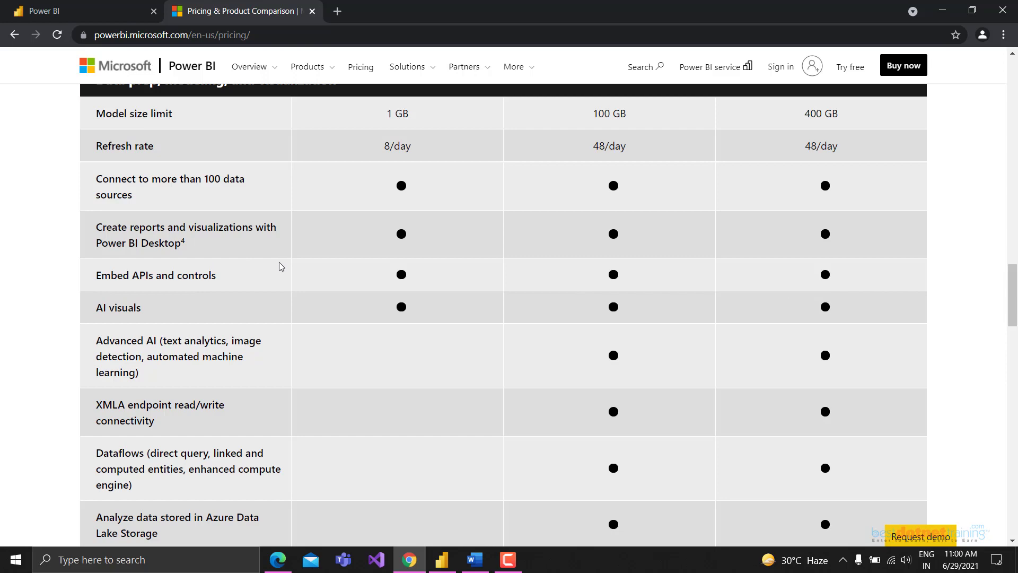
pyautogui.scroll(2, 282, 267)
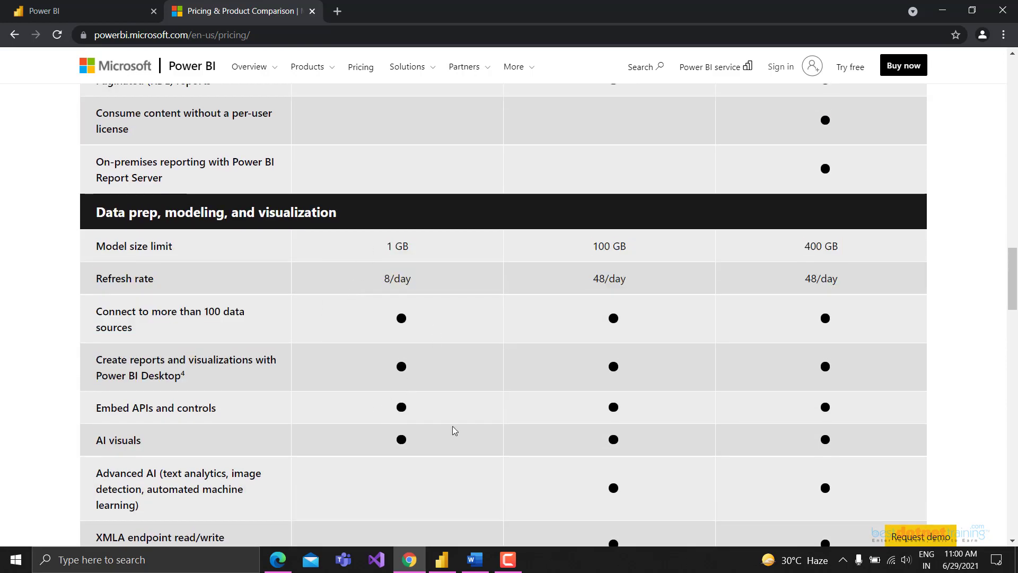
pyautogui.moveTo(116, 408); pyautogui.dragTo(213, 409)
pyautogui.click(246, 411)
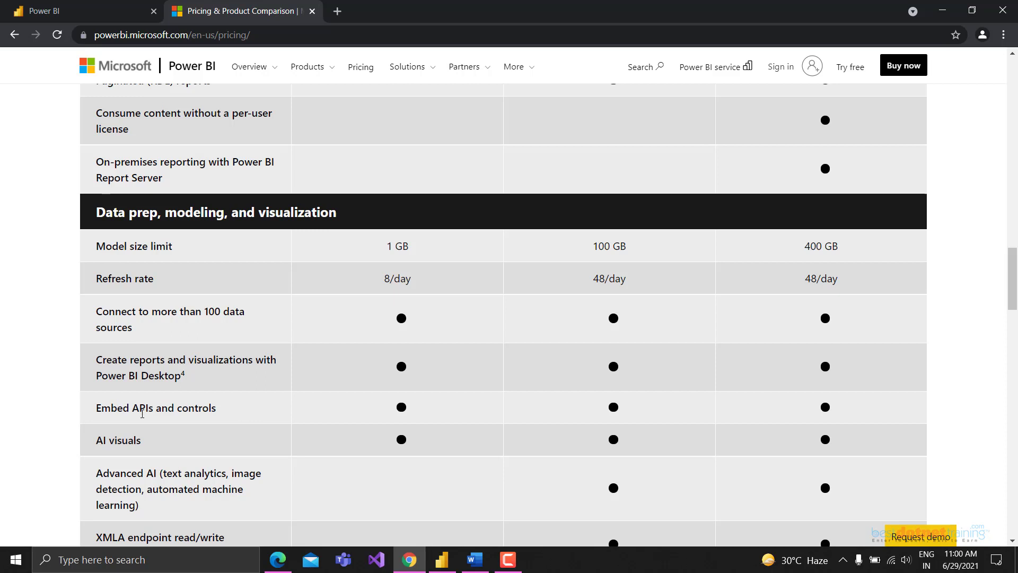
# Step: Examine the AI visuals feature by highlighting its label in the comparison table
pyautogui.scroll(-1, 212, 418)
pyautogui.moveTo(94, 374); pyautogui.dragTo(158, 373)
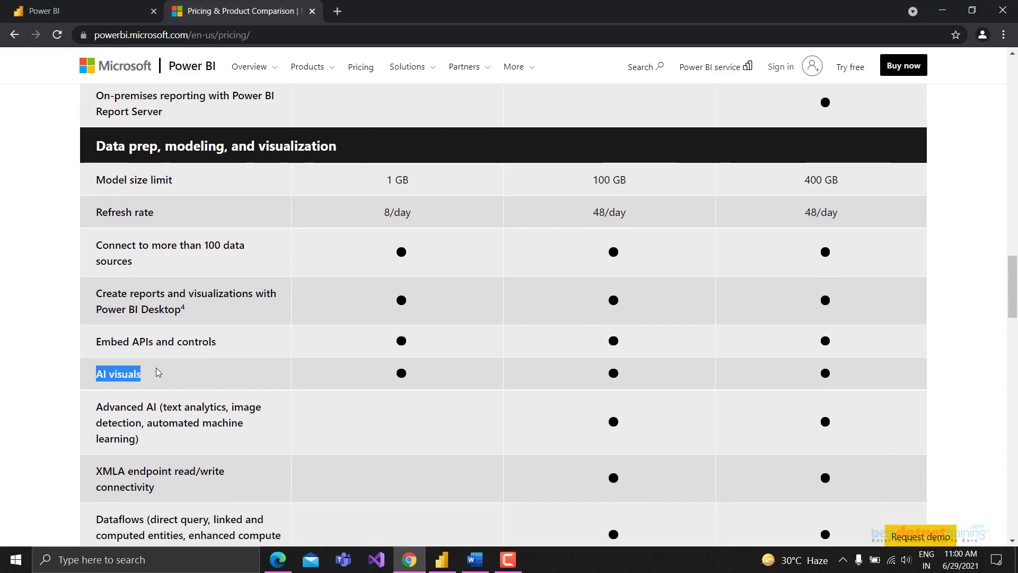
pyautogui.click(158, 373)
pyautogui.scroll(-1, 158, 373)
pyautogui.moveTo(101, 302); pyautogui.dragTo(166, 316)
pyautogui.click(166, 316)
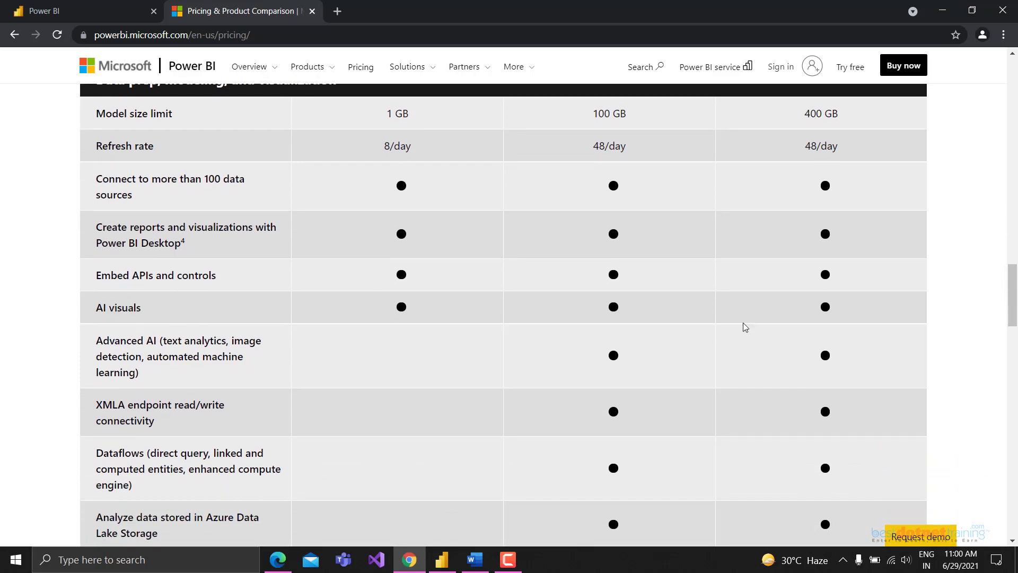
# Step: Highlight the rows from Advanced AI through Analyze data stored in Azure Data Lake Storage to review these features
pyautogui.scroll(-1, 487, 349)
pyautogui.scroll(-1, 488, 349)
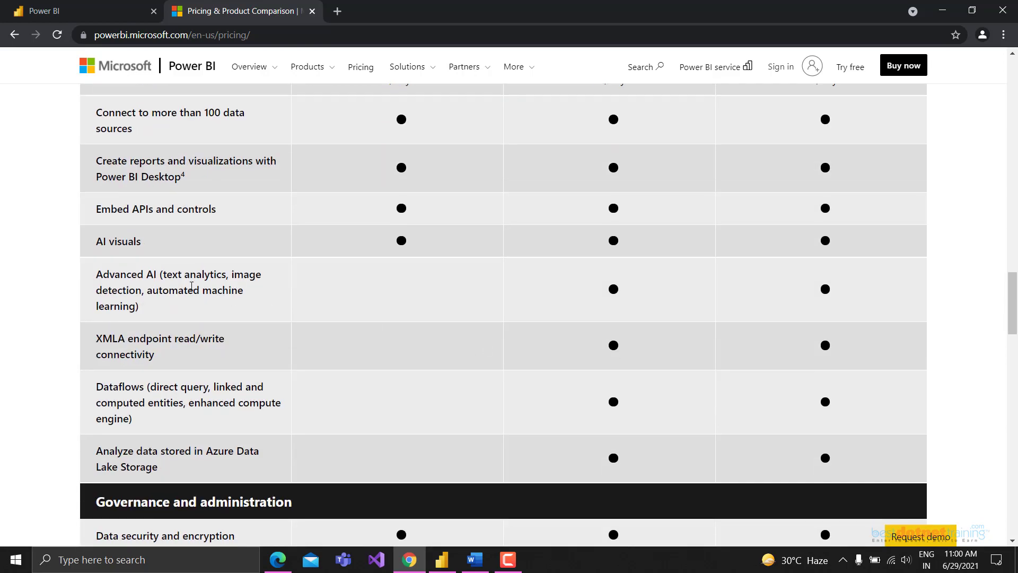
pyautogui.moveTo(100, 250); pyautogui.dragTo(215, 472)
pyautogui.click(215, 472)
# Step: Examine the availability of Advanced AI, XMLA endpoint, Dataflows and Azure Data Lake Storage analysis in both Premium columns
pyautogui.scroll(-1, 261, 440)
pyautogui.scroll(-2, 261, 441)
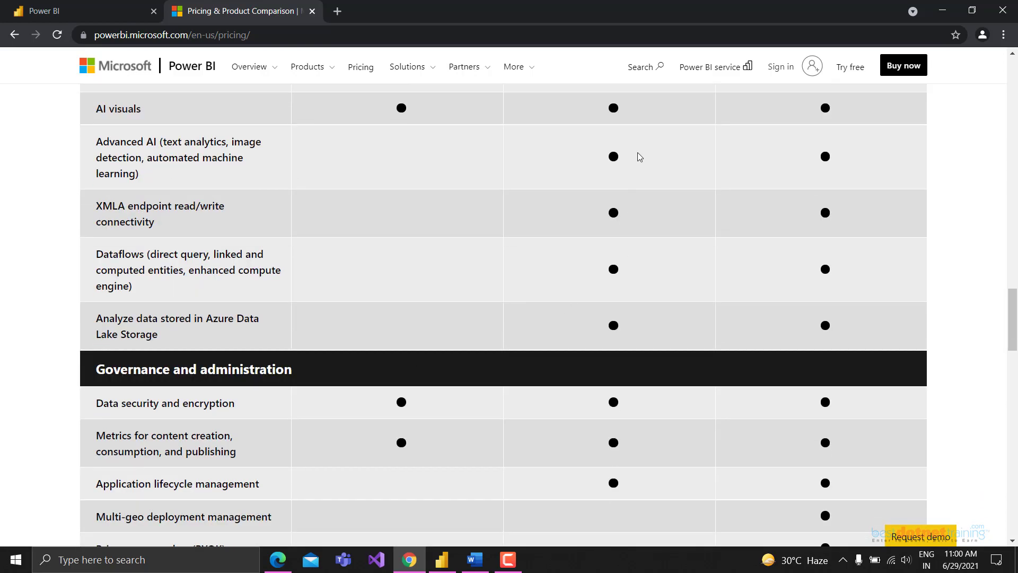
pyautogui.moveTo(595, 134); pyautogui.dragTo(846, 320)
pyautogui.click(846, 325)
pyautogui.moveTo(791, 274); pyautogui.dragTo(653, 186)
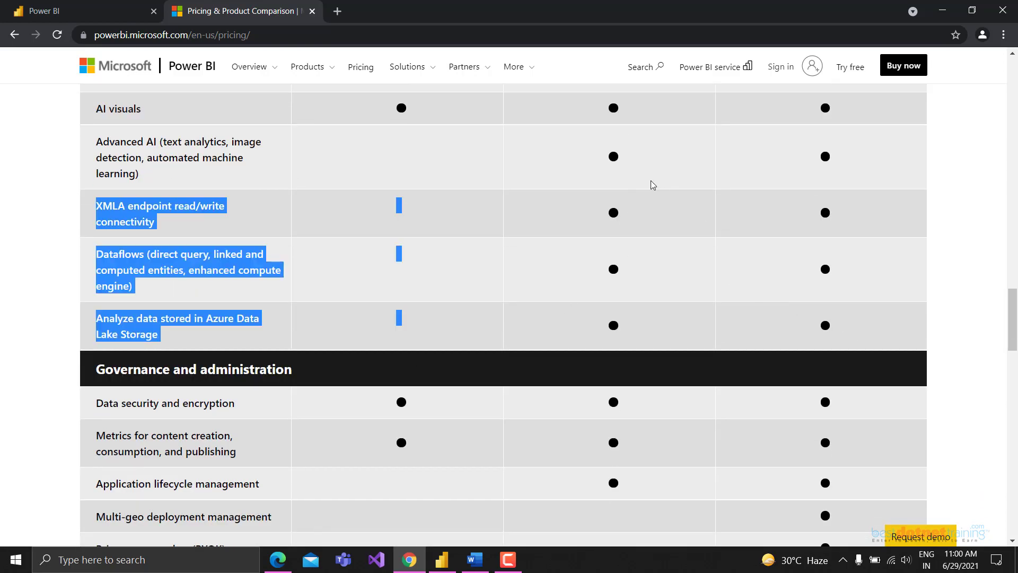
pyautogui.click(653, 186)
# Step: Check the Per capacity label of the Power BI Premium column against the advanced feature rows
pyautogui.scroll(5, 652, 185)
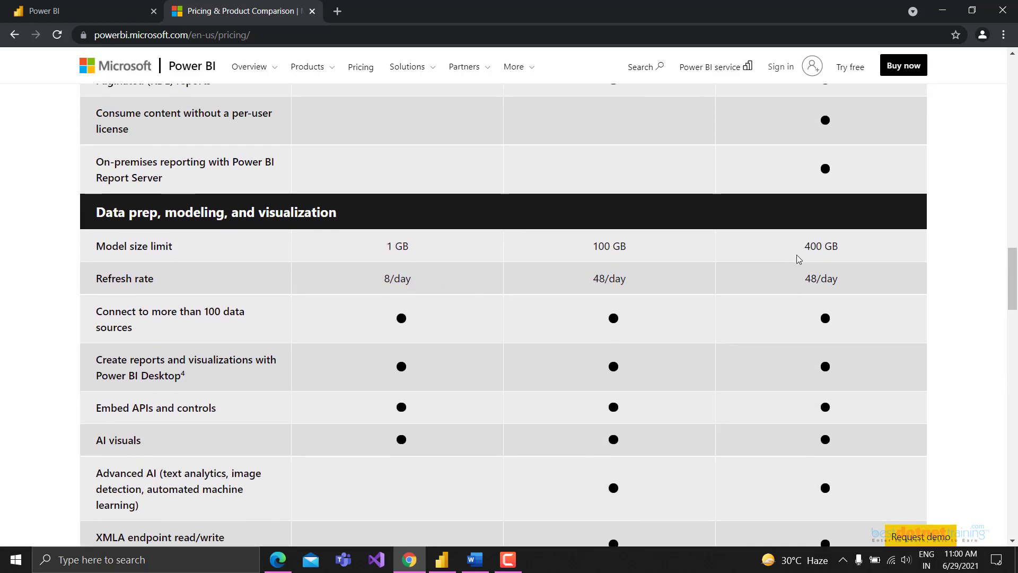
pyautogui.scroll(3, 830, 266)
pyautogui.tripleClick(855, 137)
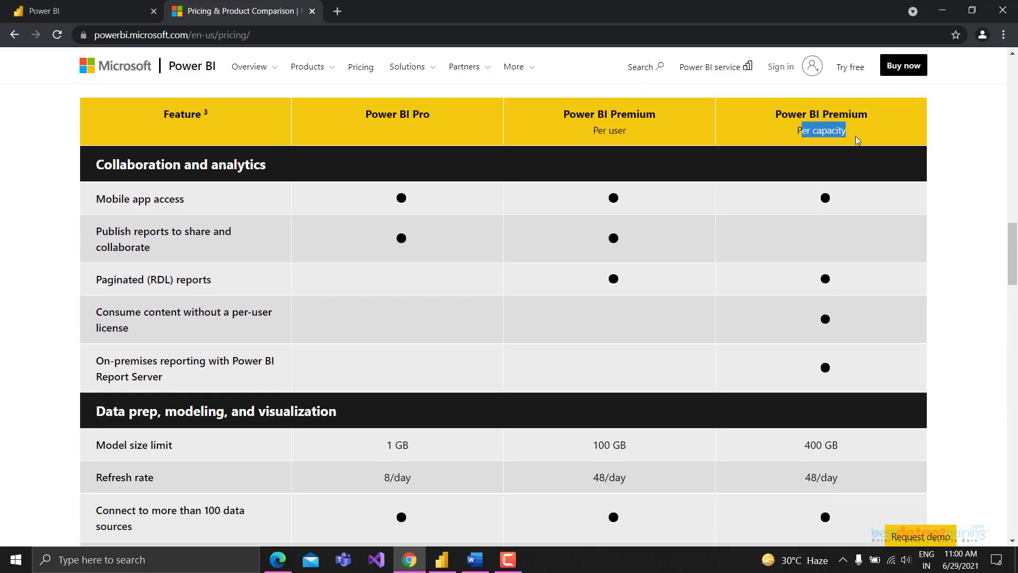
pyautogui.click(724, 313)
# Step: Examine the Governance and administration section by highlighting its heading
pyautogui.scroll(-1, 725, 313)
pyautogui.scroll(-5, 724, 316)
pyautogui.scroll(-4, 596, 334)
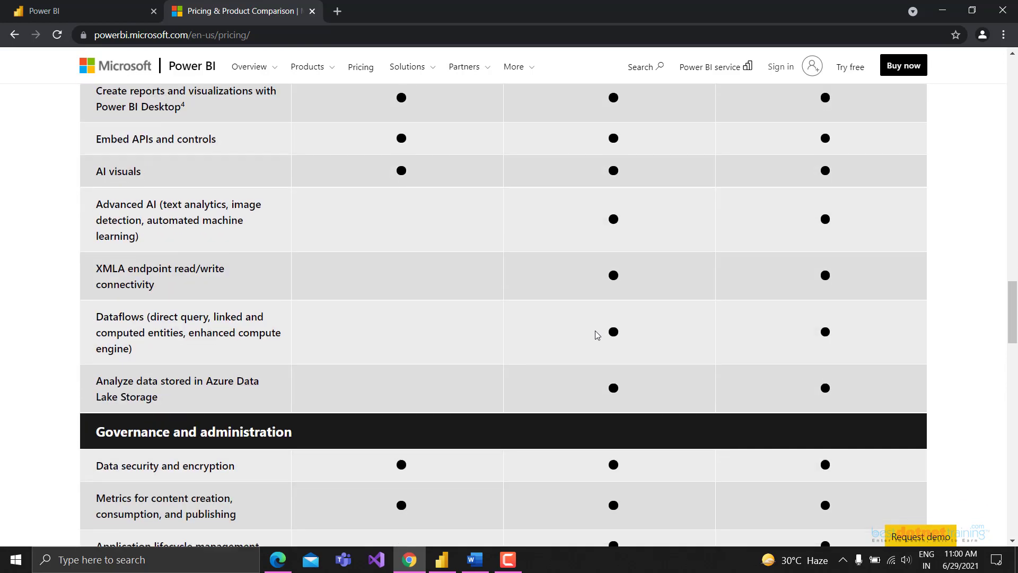
pyautogui.scroll(-2, 615, 330)
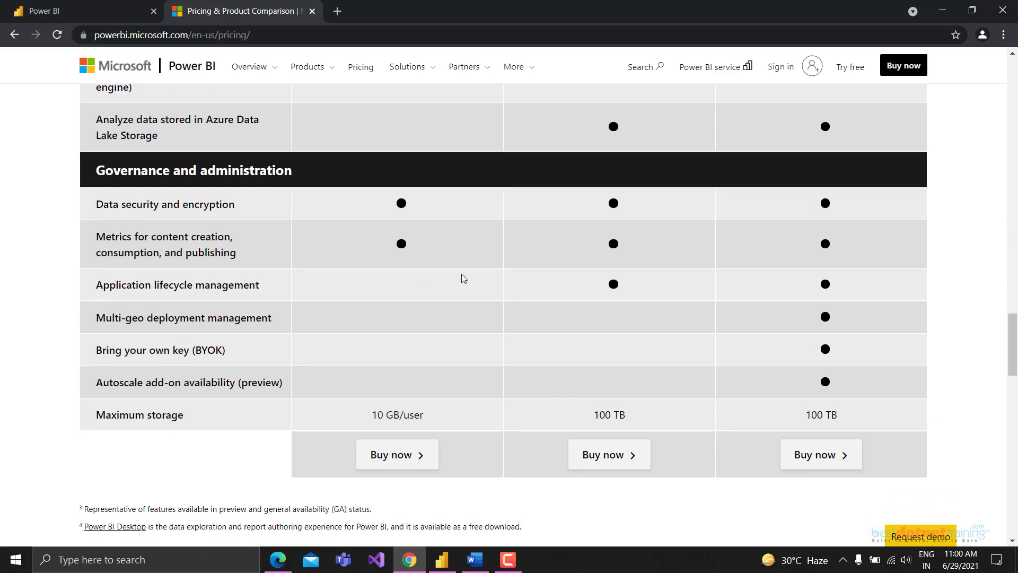
pyautogui.moveTo(91, 171); pyautogui.dragTo(372, 172)
pyautogui.click(225, 175)
# Step: Examine the Data security and encryption feature and the Metrics for content creation, consumption, and publishing feature by highlighting their labels
pyautogui.moveTo(126, 204); pyautogui.dragTo(250, 198)
pyautogui.click(302, 229)
pyautogui.moveTo(88, 247); pyautogui.dragTo(241, 278)
pyautogui.click(243, 275)
pyautogui.moveTo(96, 233); pyautogui.dragTo(243, 255)
pyautogui.click(260, 280)
# Step: Examine the Application lifecycle management feature by highlighting its label
pyautogui.scroll(-1, 260, 279)
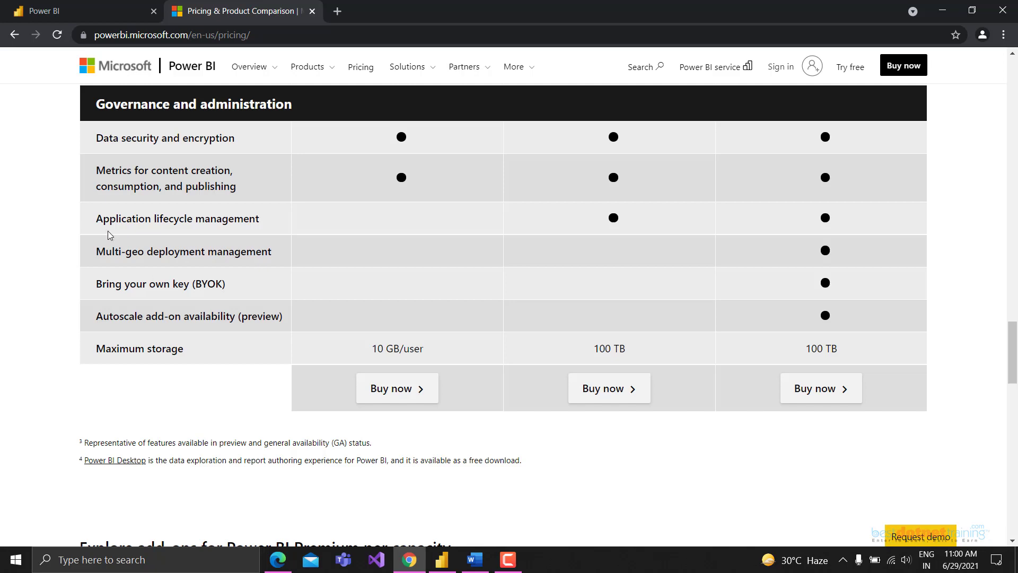
pyautogui.moveTo(96, 219); pyautogui.dragTo(263, 220)
pyautogui.click(268, 221)
# Step: Return to the plan headings and highlight Power BI Premium Per capacity to identify its column
pyautogui.scroll(5, 549, 285)
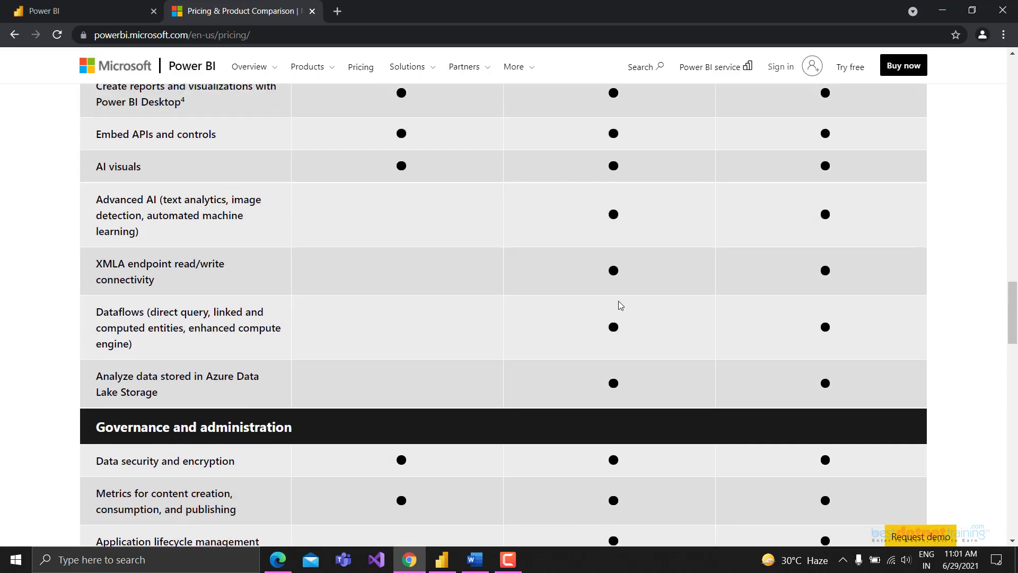
pyautogui.scroll(5, 619, 305)
pyautogui.scroll(5, 639, 236)
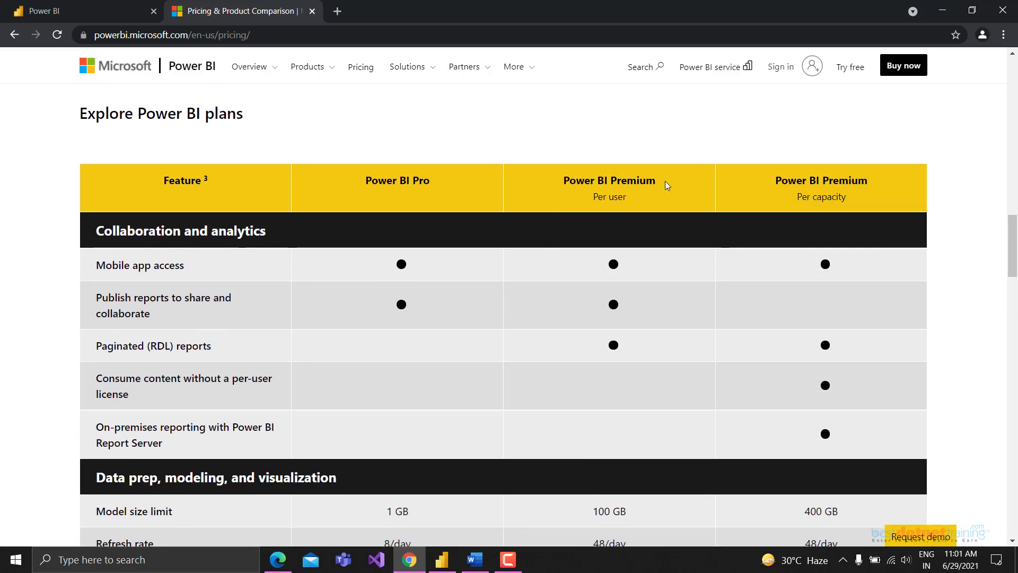
pyautogui.moveTo(788, 179); pyautogui.dragTo(848, 201)
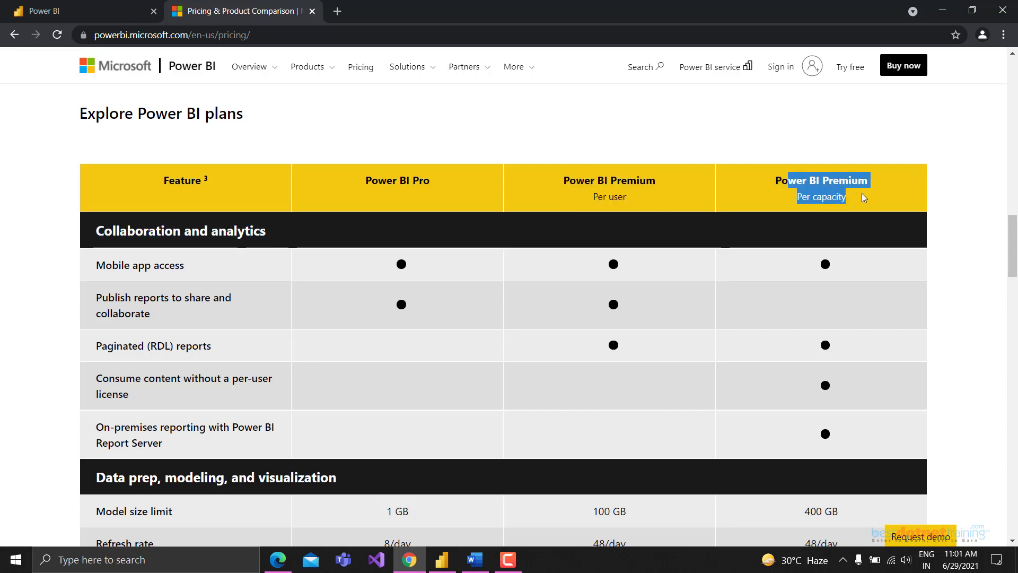
pyautogui.click(848, 201)
# Step: Review the governance features from Metrics for content creation down to Maximum storage by highlighting their rows
pyautogui.scroll(-10, 648, 319)
pyautogui.scroll(-5, 649, 320)
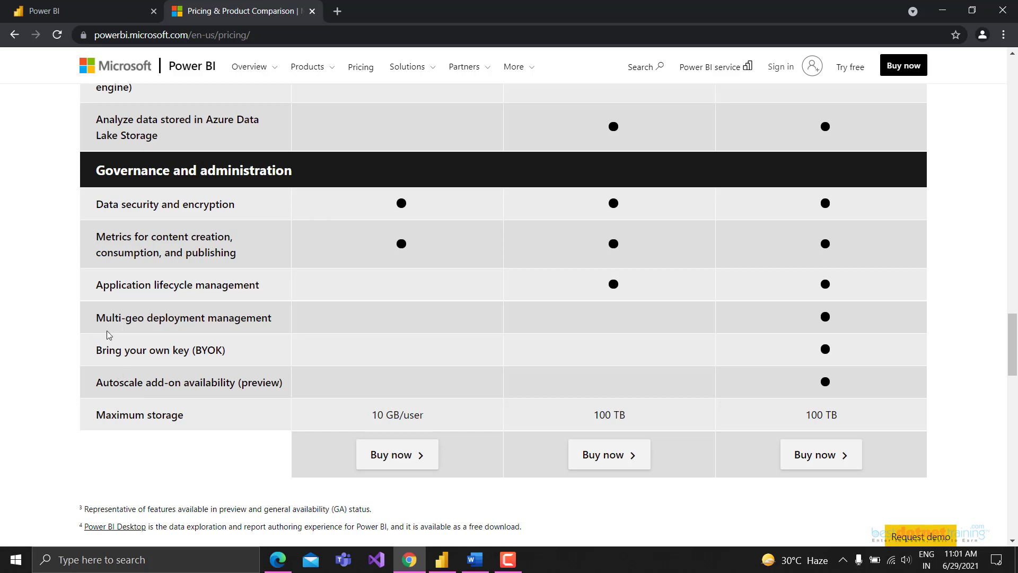
pyautogui.moveTo(95, 237); pyautogui.dragTo(216, 425)
pyautogui.click(223, 443)
# Step: Examine the Maximum storage feature by highlighting its label
pyautogui.scroll(-1, 275, 347)
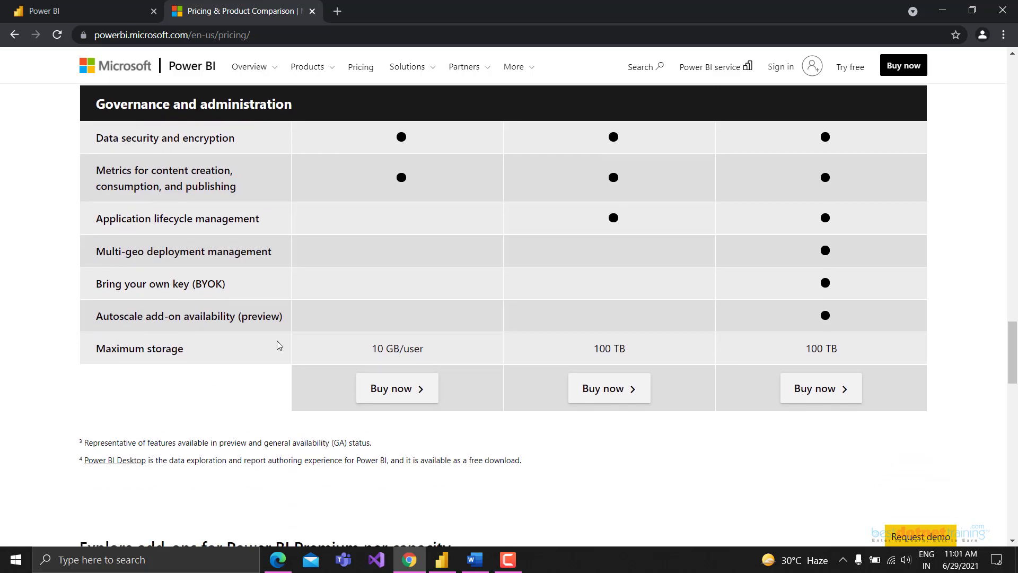
pyautogui.moveTo(96, 349); pyautogui.dragTo(223, 348)
pyautogui.click(99, 342)
pyautogui.moveTo(99, 341); pyautogui.dragTo(204, 347)
pyautogui.click(205, 347)
# Step: Examine the maximum storage of the Power BI Pro plan by highlighting its value
pyautogui.moveTo(363, 353); pyautogui.dragTo(449, 350)
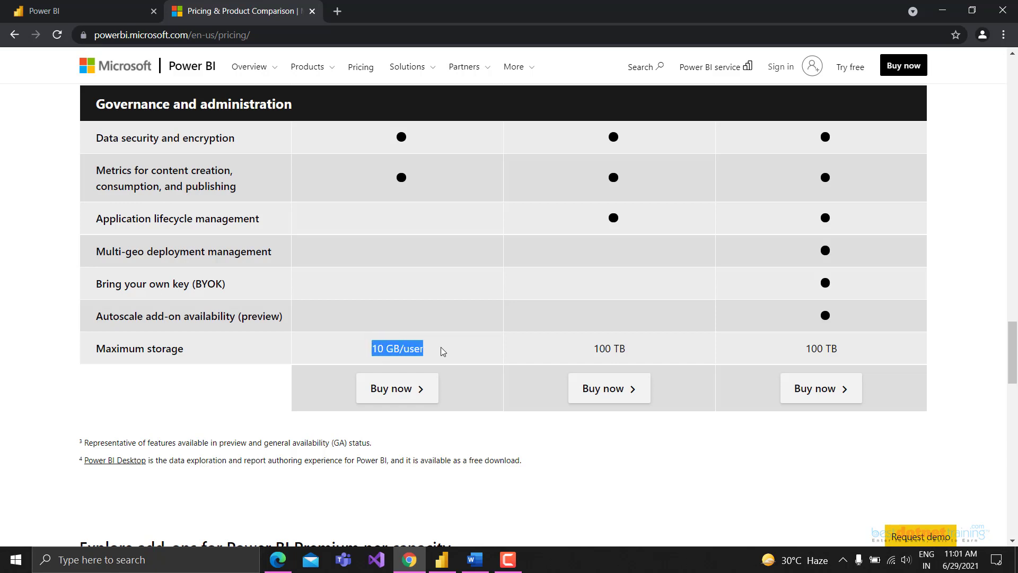
pyautogui.click(402, 349)
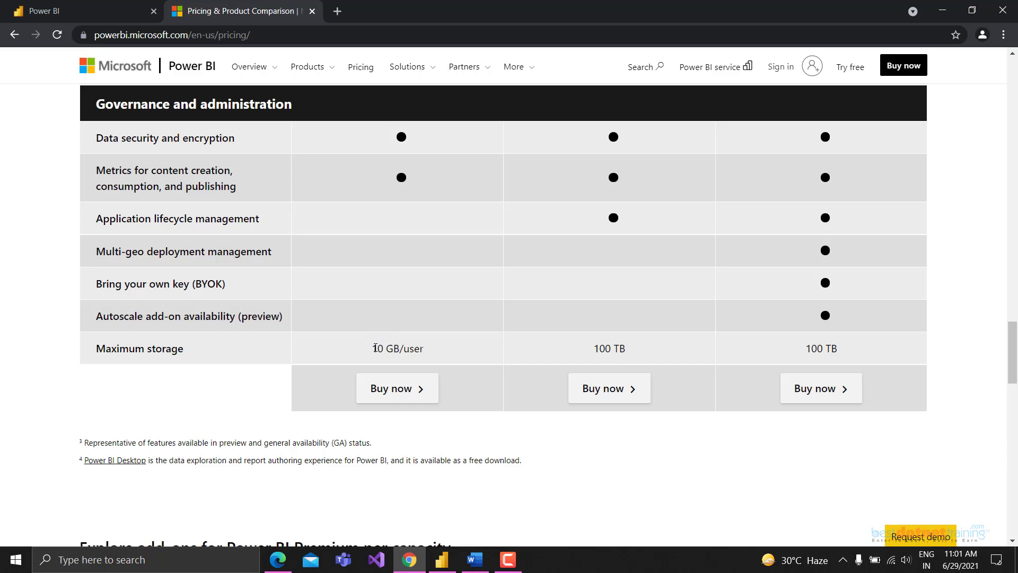
pyautogui.moveTo(375, 348); pyautogui.dragTo(444, 356)
pyautogui.click(445, 356)
# Step: Compare the maximum storage of Premium per user and Premium per capacity by highlighting both values
pyautogui.moveTo(594, 349); pyautogui.dragTo(636, 350)
pyautogui.click(636, 350)
pyautogui.moveTo(805, 351); pyautogui.dragTo(852, 348)
pyautogui.click(853, 348)
# Step: Examine the model size limit of the Power BI Pro plan by highlighting its value
pyautogui.scroll(10, 478, 307)
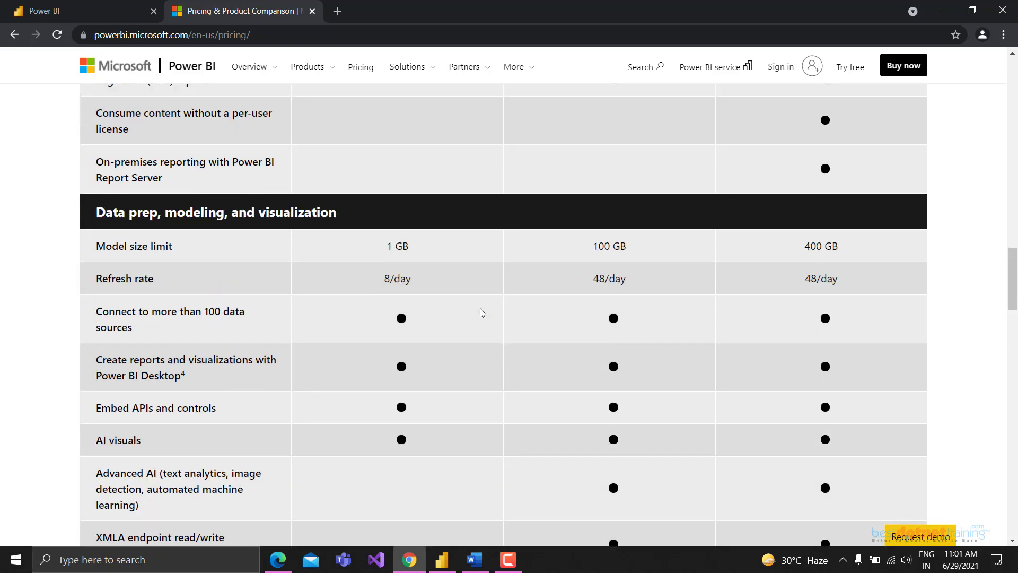
pyautogui.moveTo(385, 247); pyautogui.dragTo(423, 254)
pyautogui.click(419, 250)
pyautogui.click(379, 250)
pyautogui.click(423, 254)
# Step: Recheck the Power BI Pro maximum storage value against its model size limit
pyautogui.scroll(-10, 431, 256)
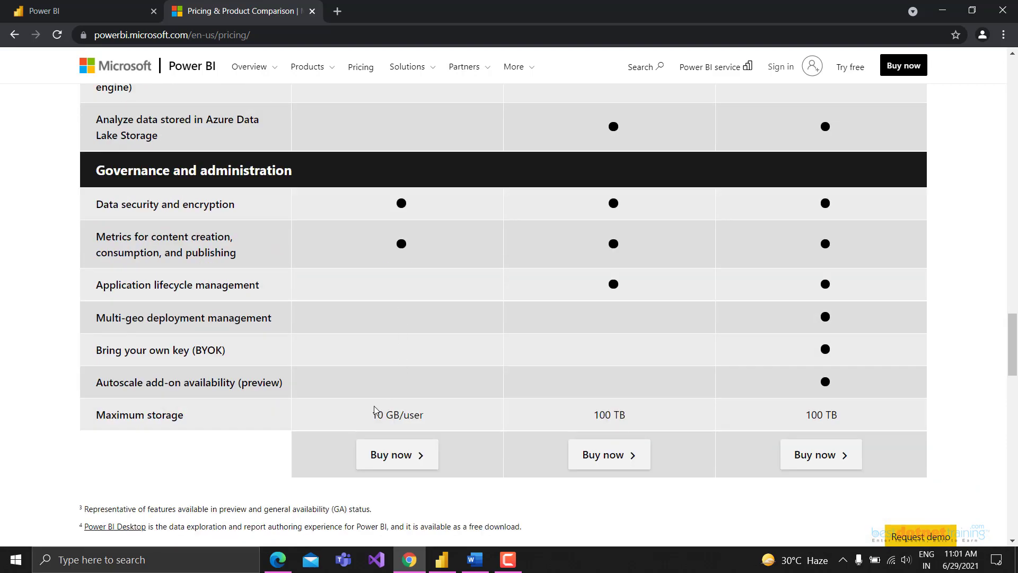
pyautogui.moveTo(374, 414); pyautogui.dragTo(347, 408)
pyautogui.click(420, 413)
pyautogui.click(474, 398)
# Step: Switch to Power BI Desktop to view the Sales report and return to the pricing comparison in the browser
pyautogui.scroll(4, 475, 397)
pyautogui.scroll(5, 475, 397)
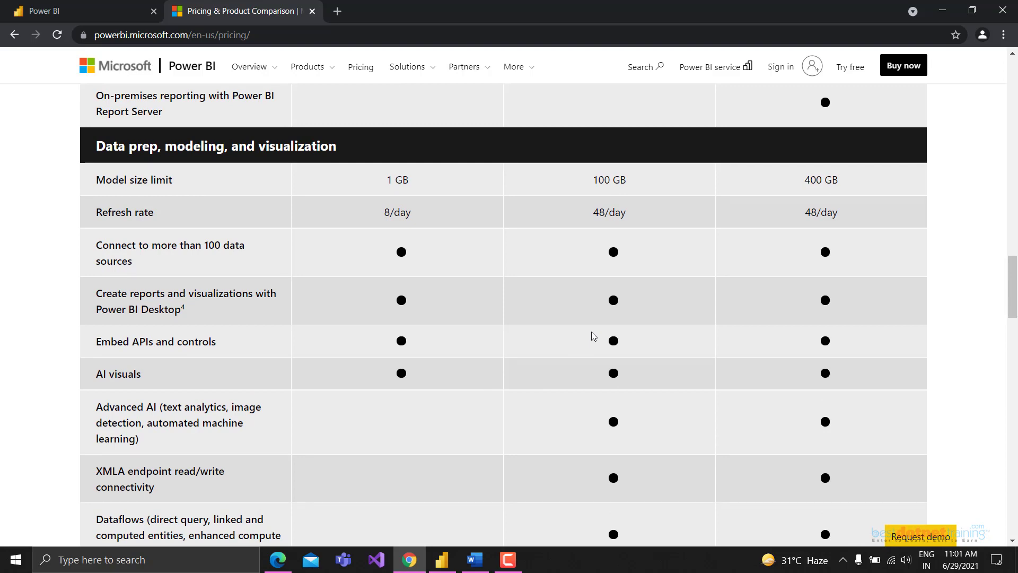
pyautogui.click(442, 557)
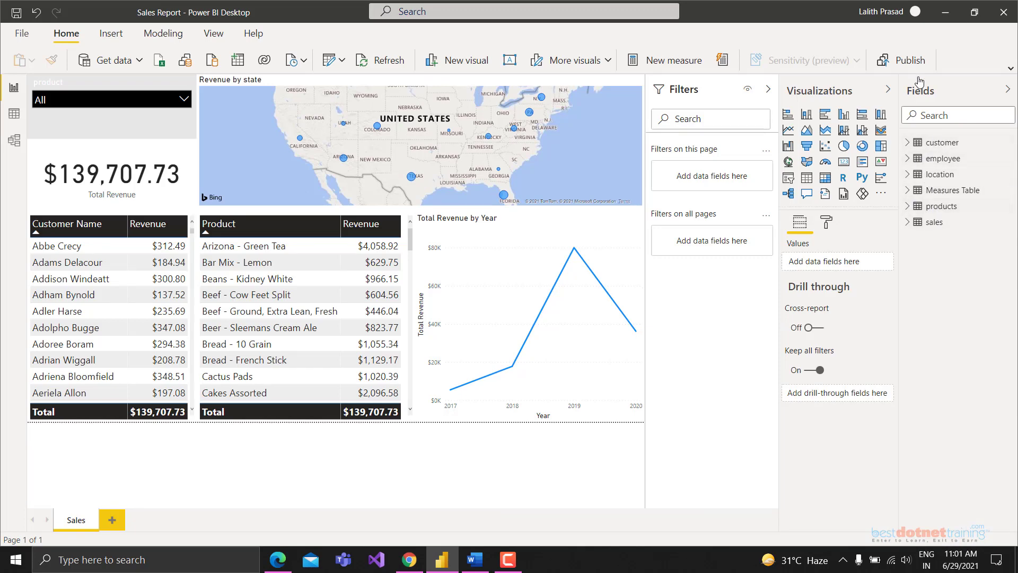
pyautogui.hotkey('alt', 'Tab')
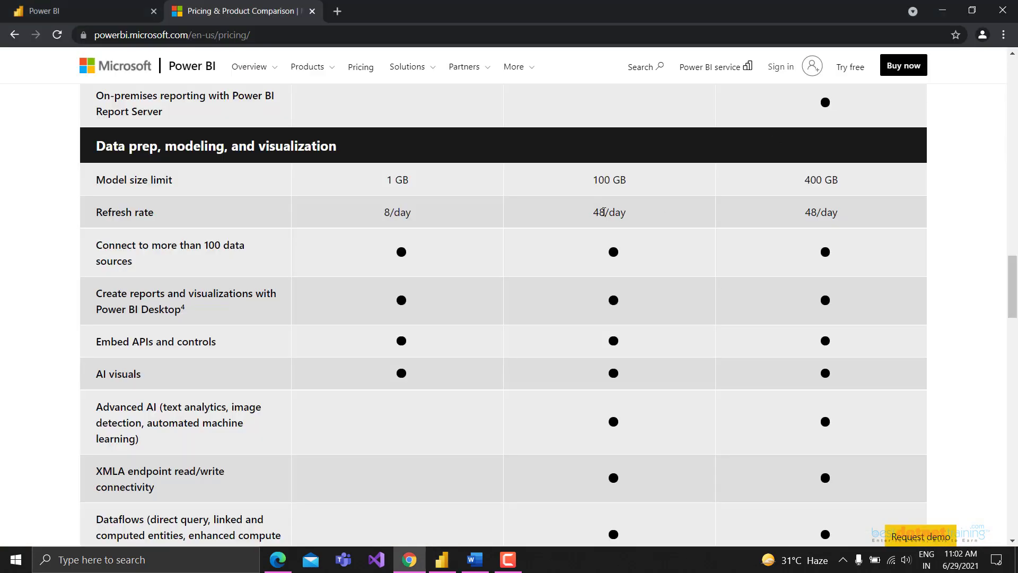
# Step: Examine the model size limit of Power BI Premium per user by highlighting its value
pyautogui.moveTo(590, 180); pyautogui.dragTo(637, 183)
pyautogui.click(607, 186)
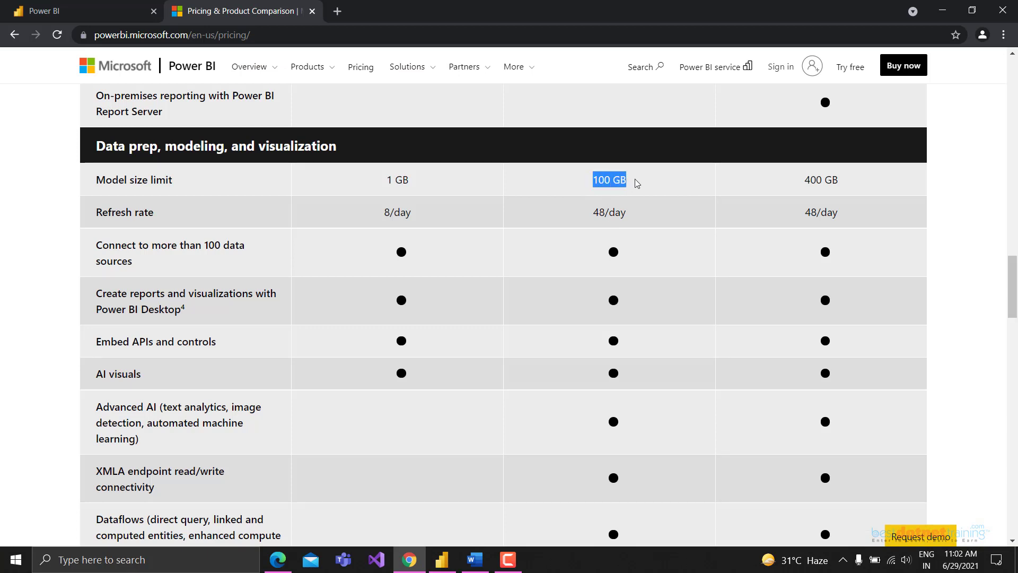
pyautogui.click(637, 184)
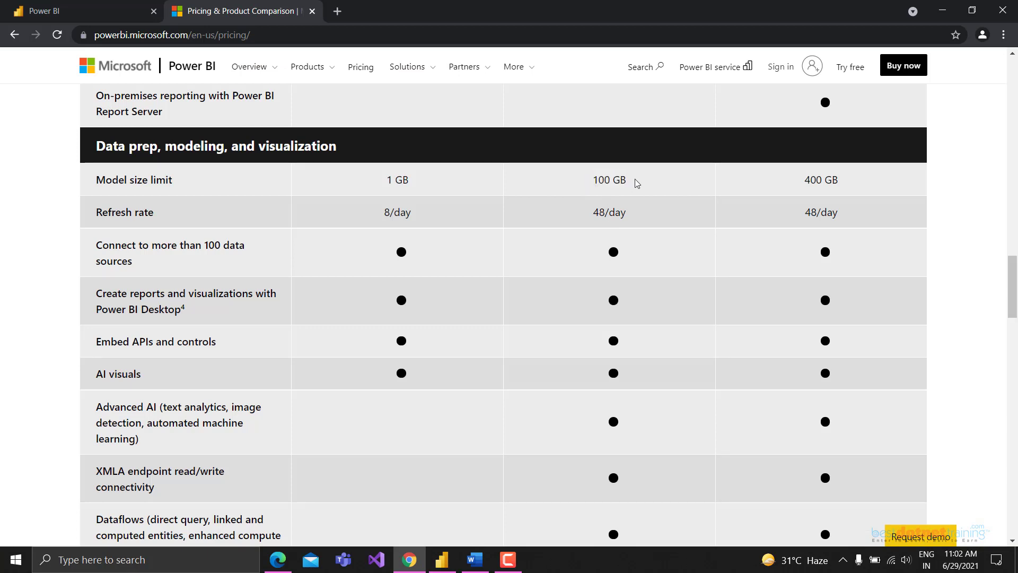
pyautogui.moveTo(589, 181); pyautogui.dragTo(637, 182)
pyautogui.click(636, 181)
# Step: Examine the maximum storage of Power BI Premium per user by highlighting its value, and return to the model size limits
pyautogui.scroll(-11, 628, 178)
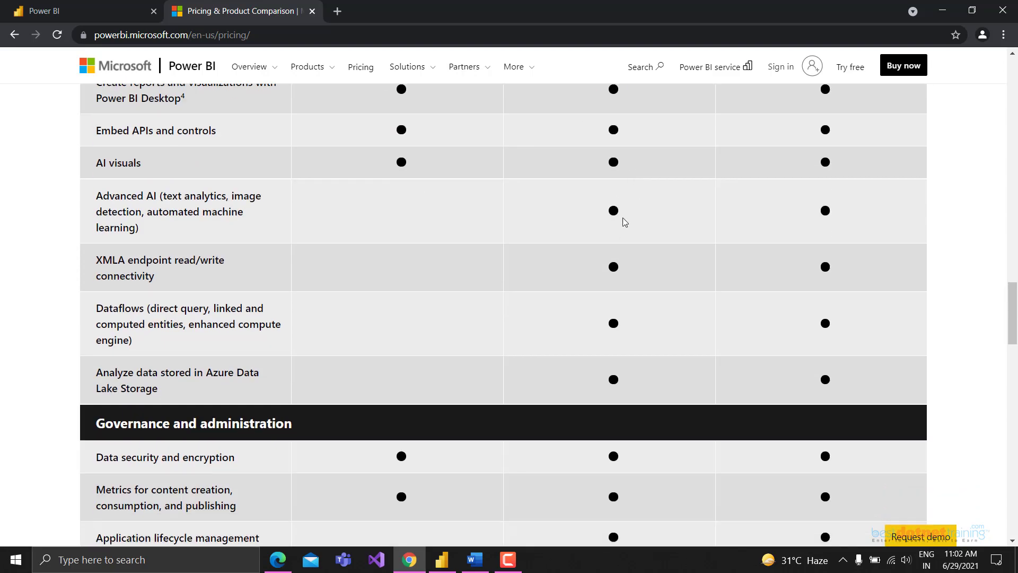
pyautogui.moveTo(589, 288); pyautogui.dragTo(638, 285)
pyautogui.click(639, 287)
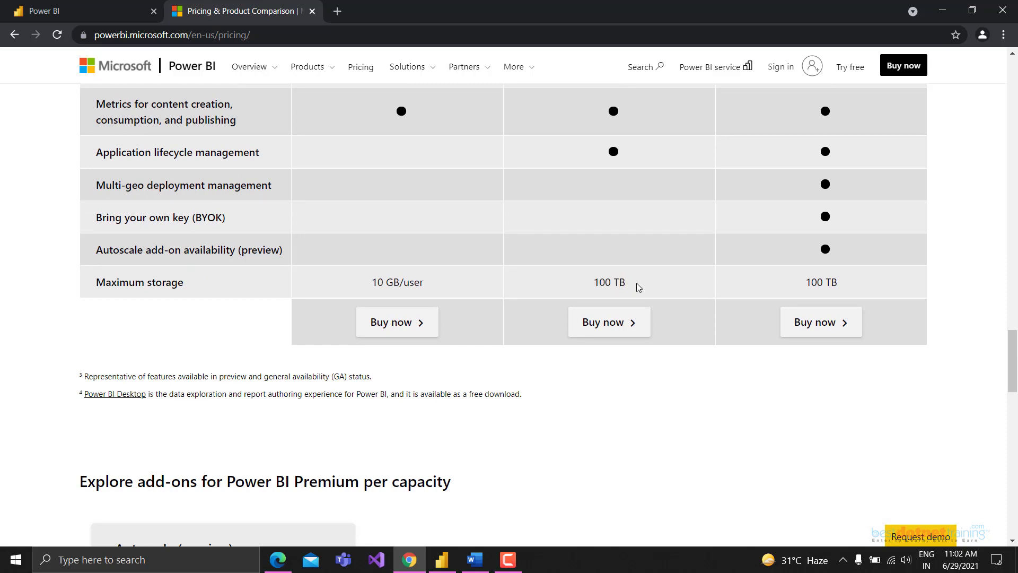
pyautogui.tripleClick(607, 283)
pyautogui.click(635, 284)
pyautogui.scroll(10, 635, 284)
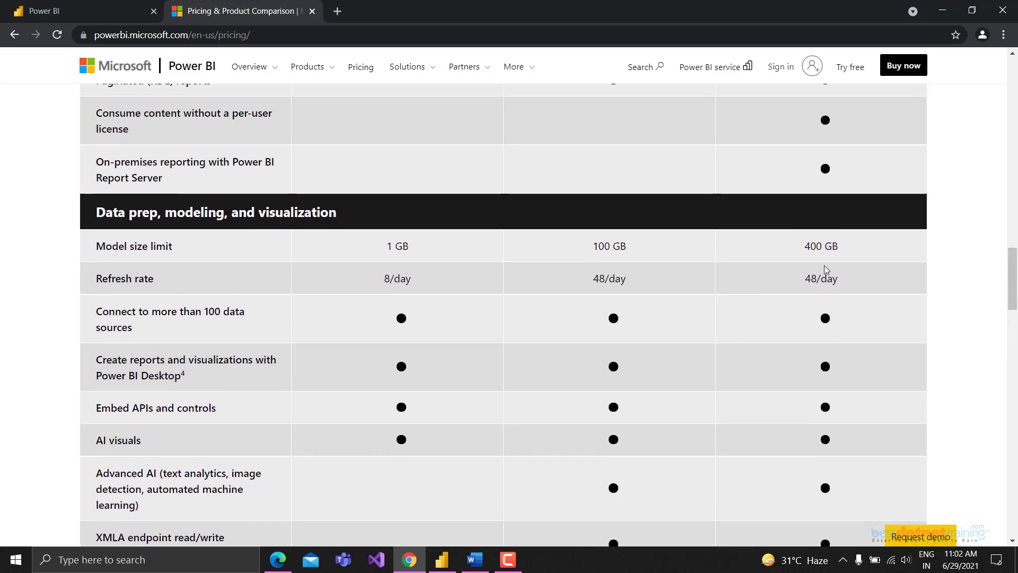
# Step: Examine the model size limit and maximum storage of Power BI Premium per capacity by highlighting their values
pyautogui.moveTo(802, 247); pyautogui.dragTo(860, 245)
pyautogui.click(859, 246)
pyautogui.scroll(-10, 836, 303)
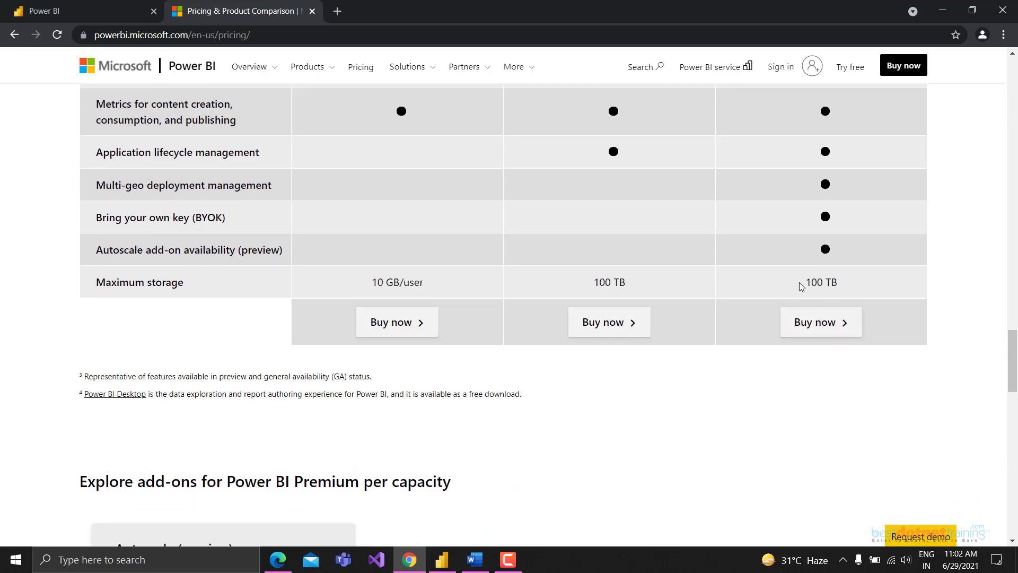
pyautogui.moveTo(802, 287); pyautogui.dragTo(848, 284)
pyautogui.click(816, 283)
pyautogui.scroll(10, 828, 279)
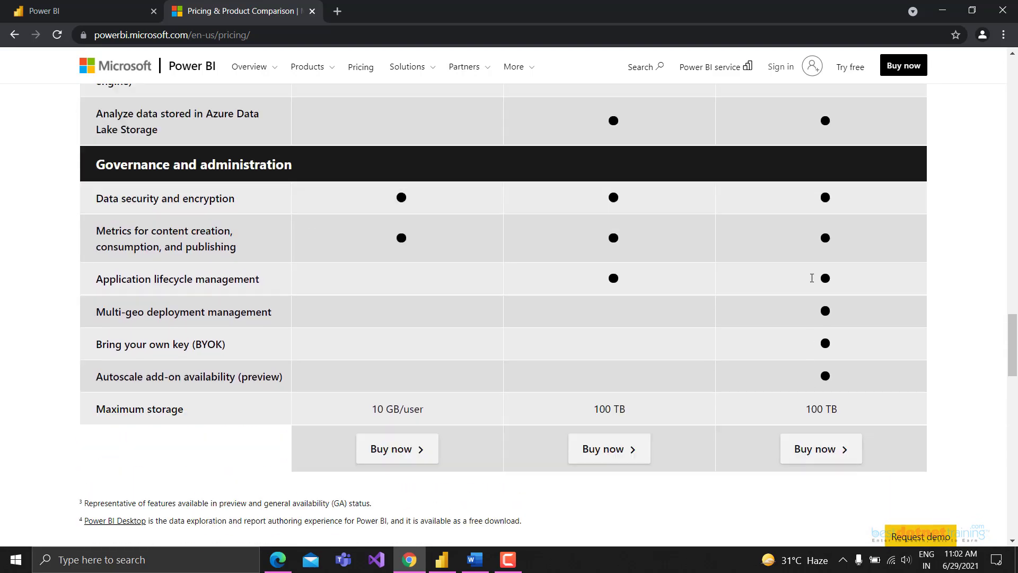
# Step: Highlight the Power BI Premium per capacity and per user headings of the plan comparison table
pyautogui.scroll(4, 813, 279)
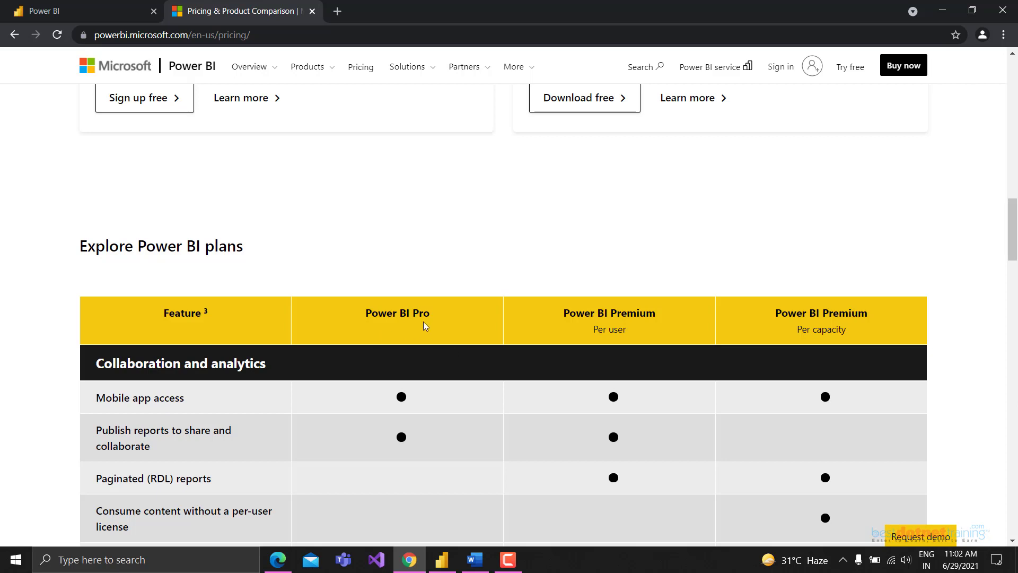
pyautogui.moveTo(818, 322); pyautogui.dragTo(867, 329)
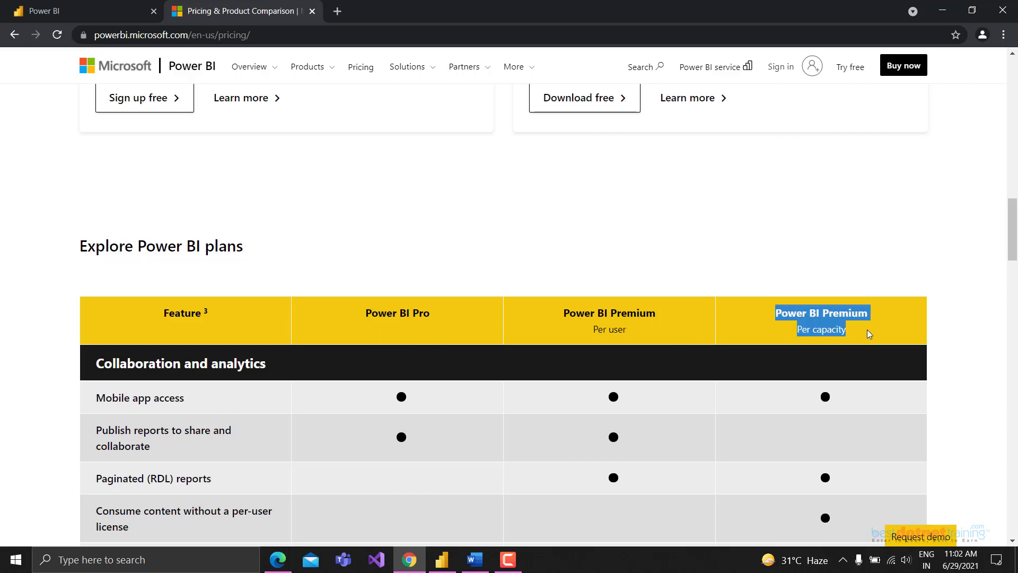
pyautogui.moveTo(576, 313); pyautogui.dragTo(656, 345)
pyautogui.click(653, 345)
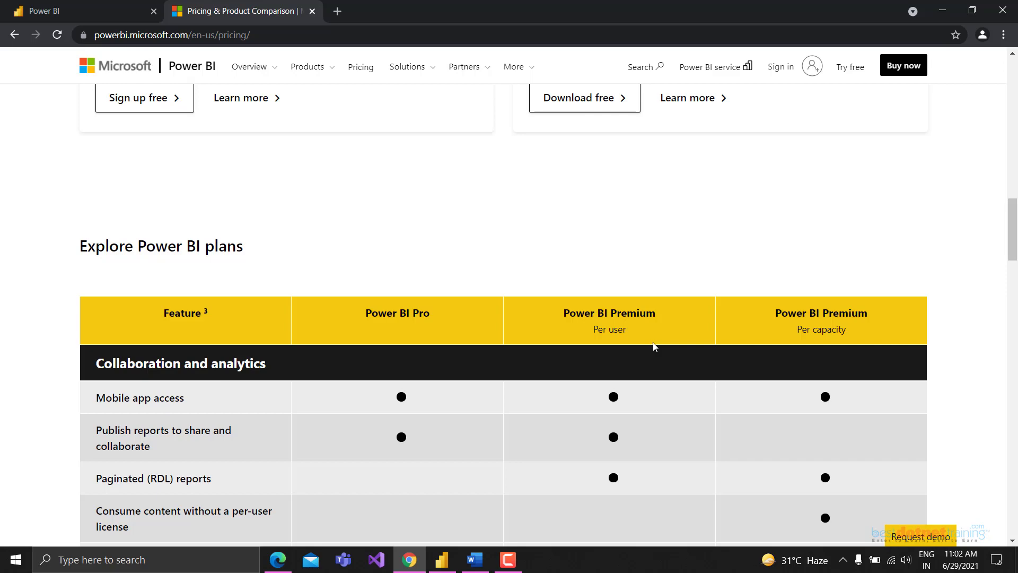
# Step: Examine the feature for consuming content without a per-user license against the Power BI Premium per capacity plan
pyautogui.scroll(-5, 621, 337)
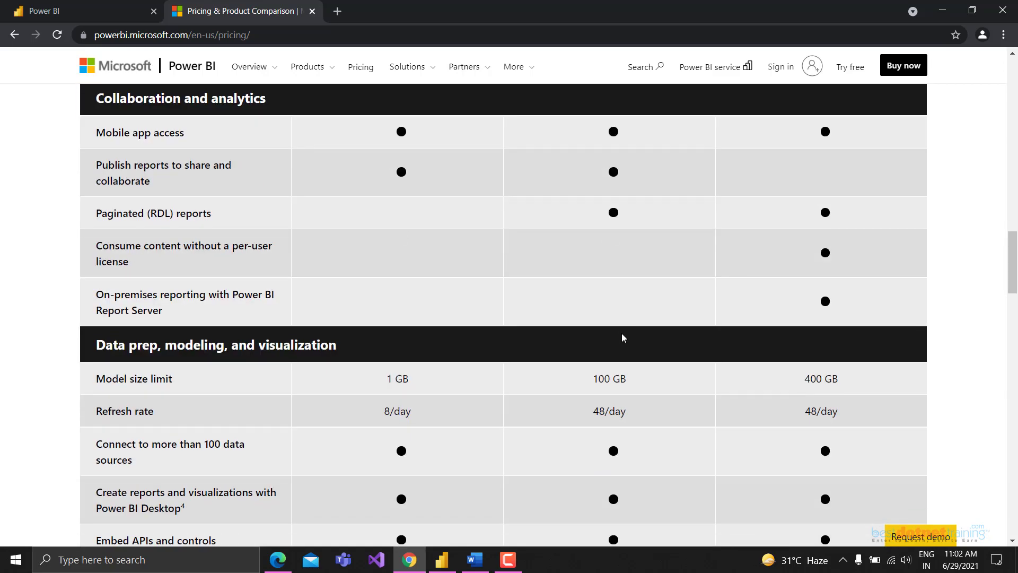
pyautogui.moveTo(96, 245); pyautogui.dragTo(155, 265)
pyautogui.click(156, 266)
pyautogui.scroll(4, 750, 255)
pyautogui.moveTo(777, 246); pyautogui.dragTo(870, 248)
pyautogui.tripleClick(849, 248)
pyautogui.scroll(-1, 771, 377)
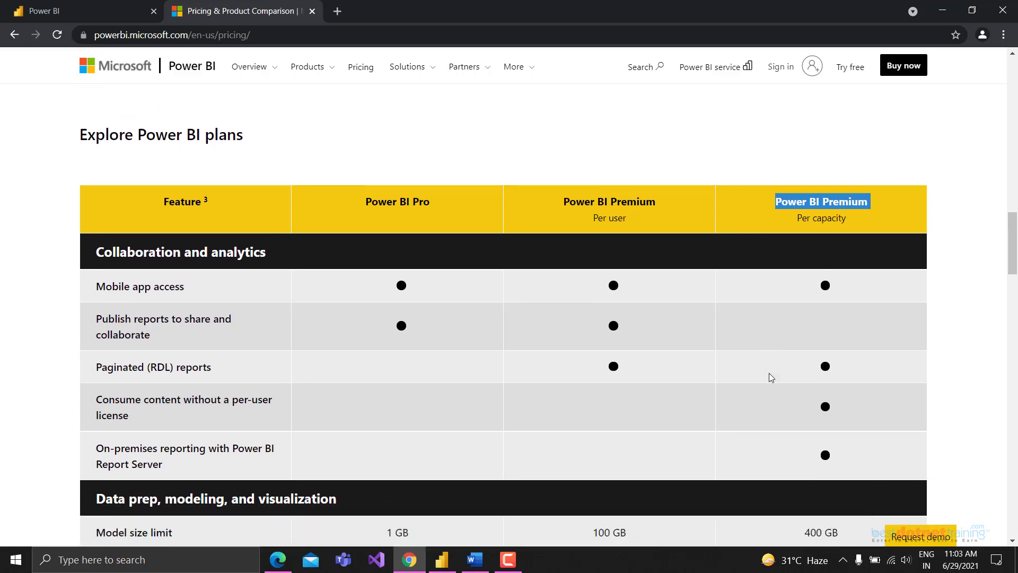
pyautogui.scroll(-2, 769, 373)
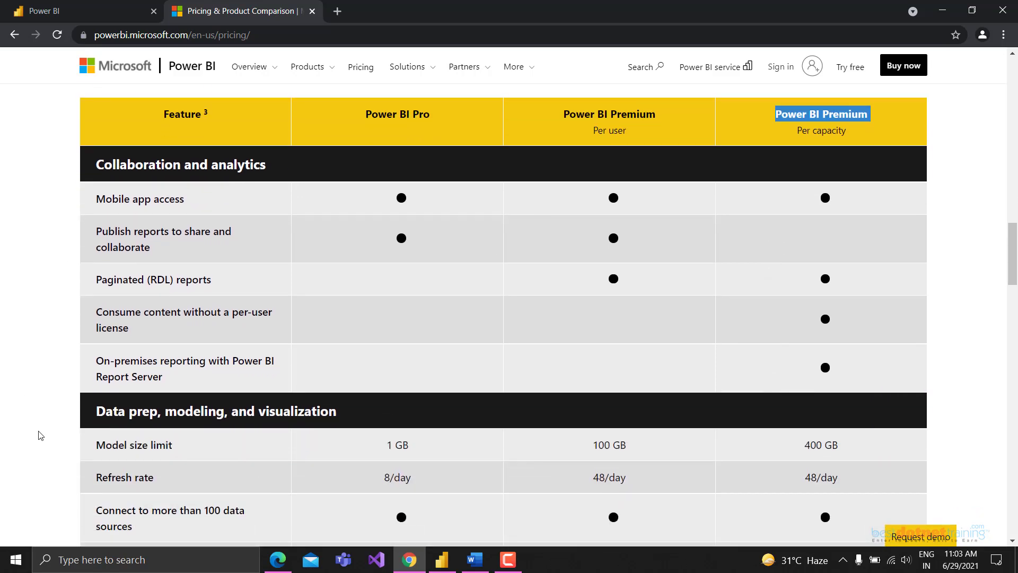
# Step: Check the license modes in the workspace form, open the Azure portal in a new tab and search it for "power bi"
pyautogui.click(76, 12)
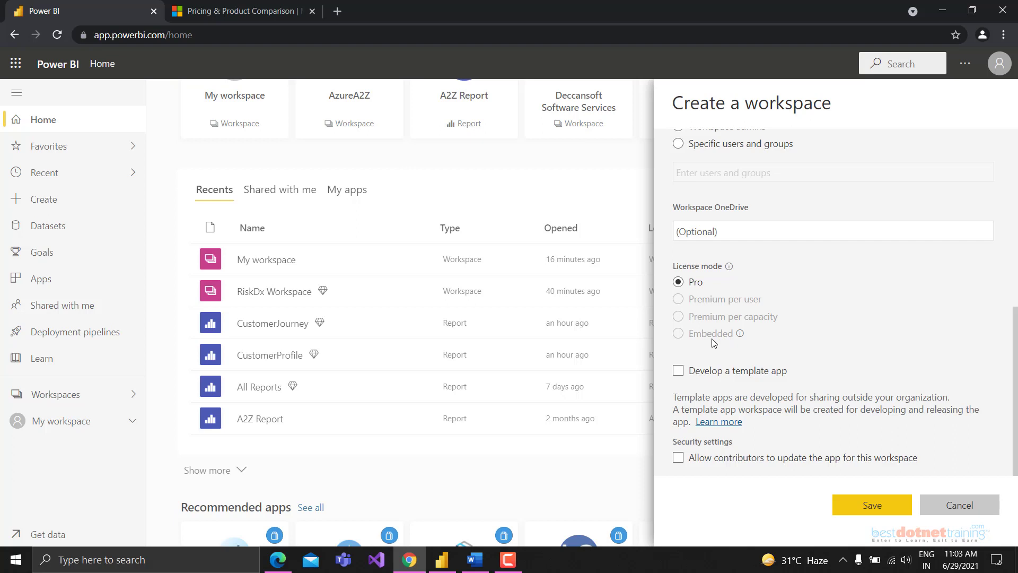
pyautogui.click(338, 12)
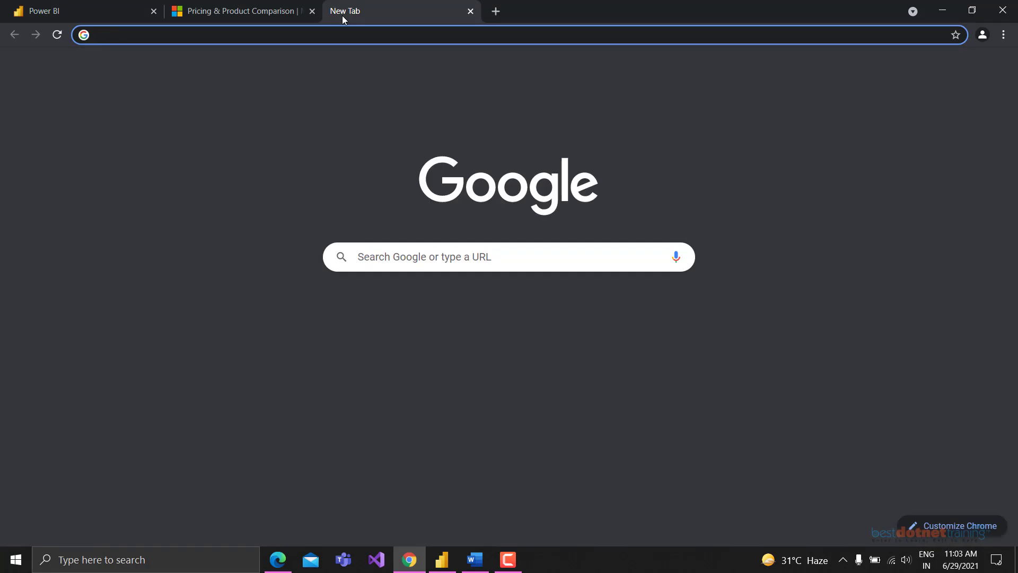
pyautogui.write('port')
pyautogui.press('Return')
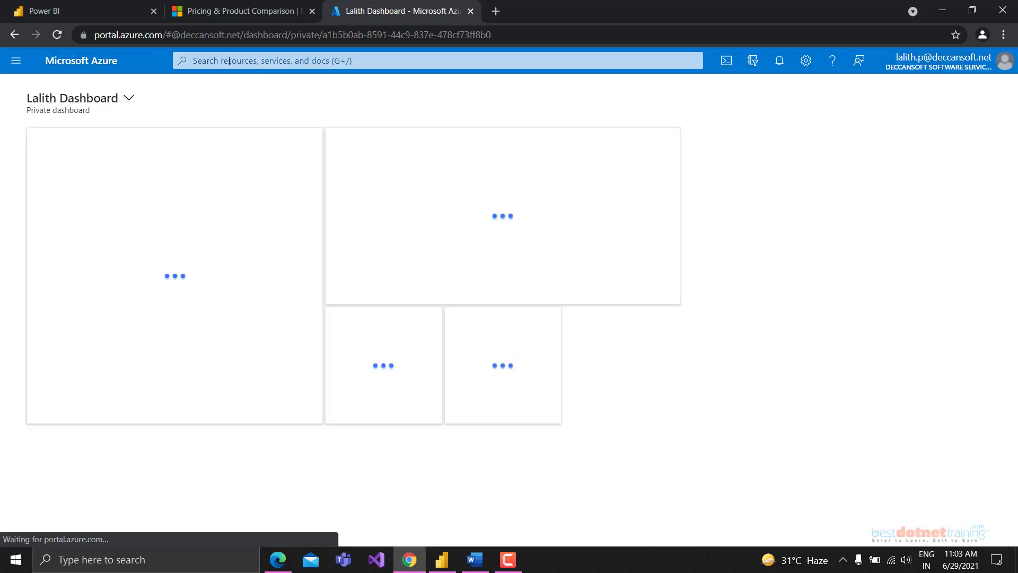
pyautogui.click(229, 61)
pyautogui.write('power bi')
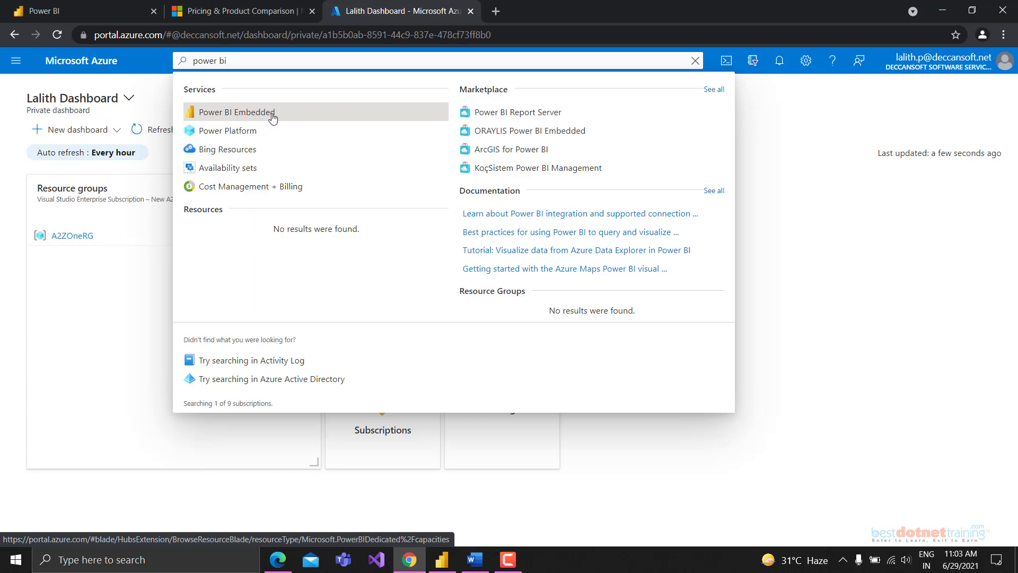
# Step: Compare the Embedded license mode in the workspace form with the Power BI Embedded service in the Azure portal
pyautogui.click(96, 11)
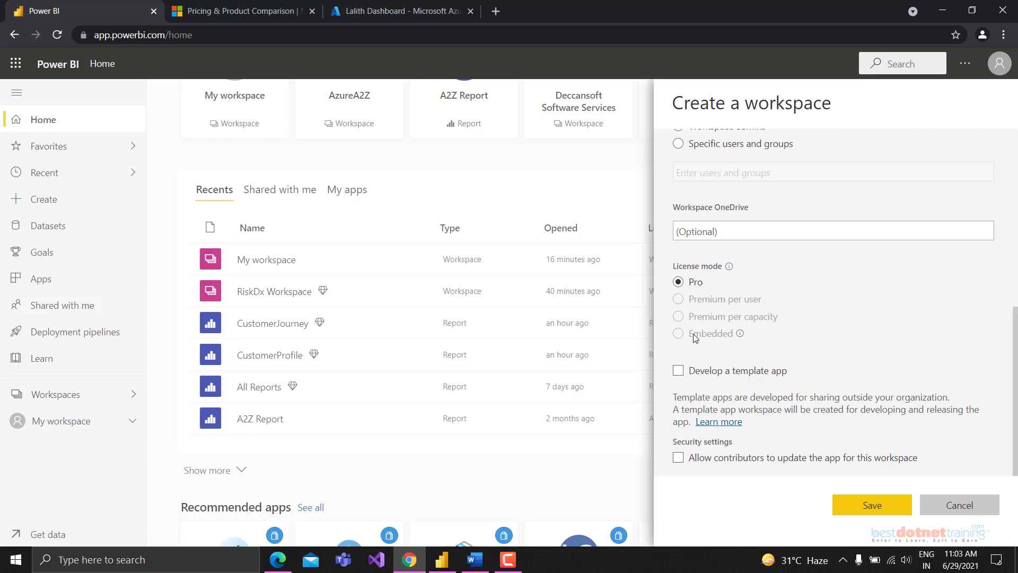
pyautogui.click(398, 11)
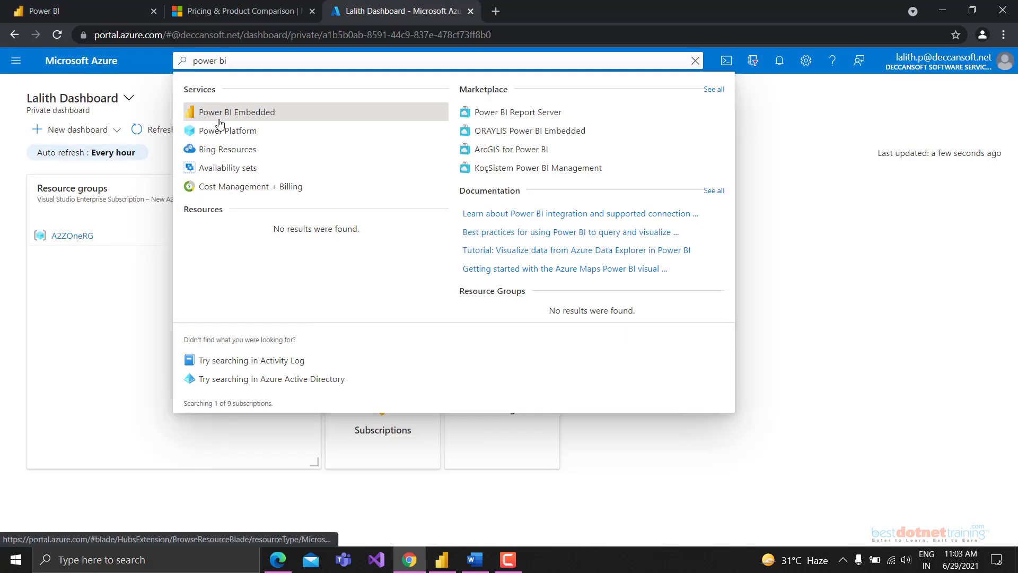
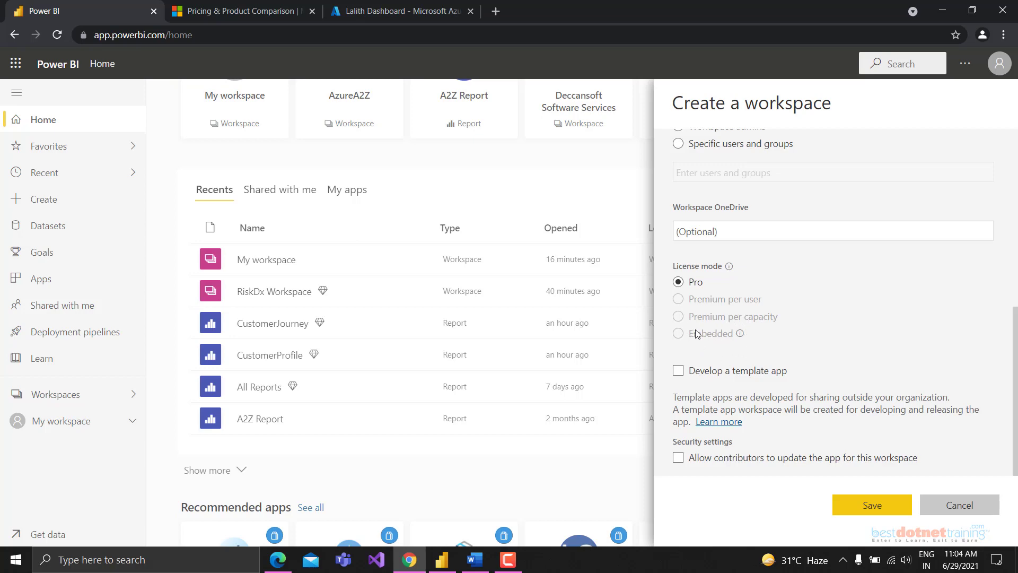
pyautogui.click(382, 4)
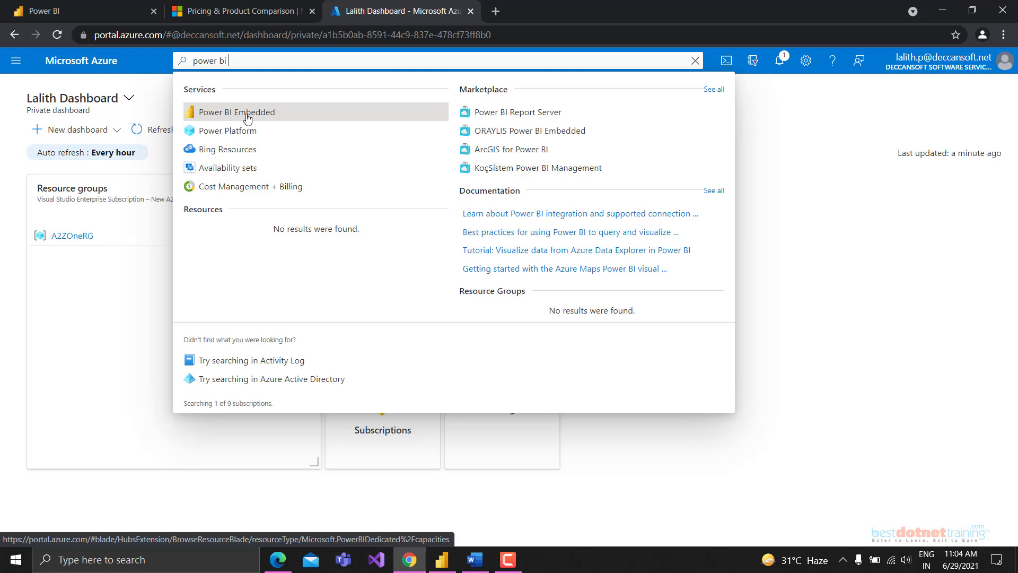
# Step: Return to the pricing comparison and examine the Embed APIs and controls feature by highlighting its name
pyautogui.click(238, 7)
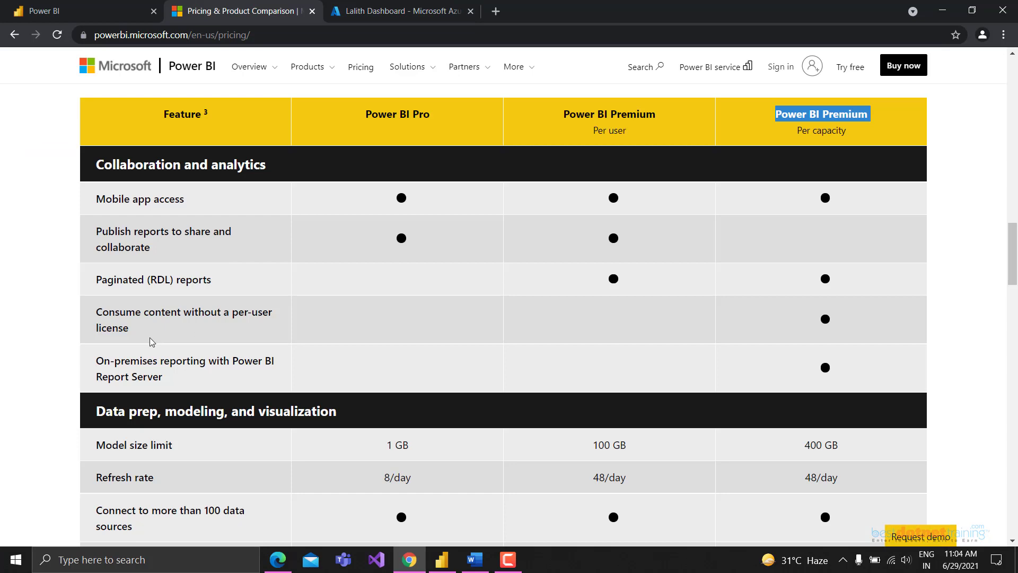
pyautogui.scroll(-6, 127, 269)
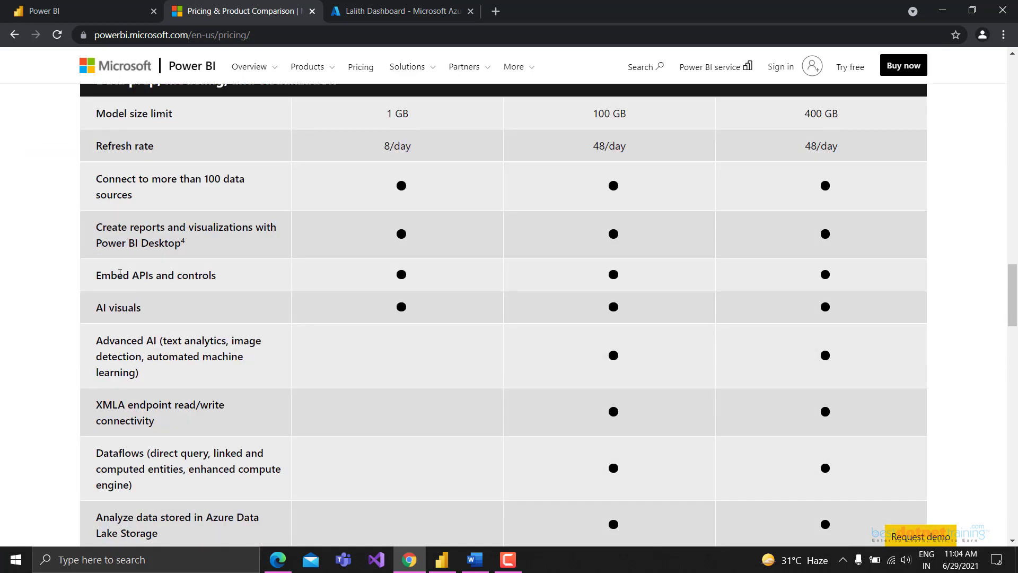
pyautogui.moveTo(93, 275); pyautogui.dragTo(229, 275)
pyautogui.click(229, 275)
pyautogui.moveTo(92, 275); pyautogui.dragTo(156, 276)
pyautogui.click(226, 269)
# Step: Compare the Power BI Embedded service in the Azure portal with the Embed APIs and controls feature on the pricing page
pyautogui.click(403, 11)
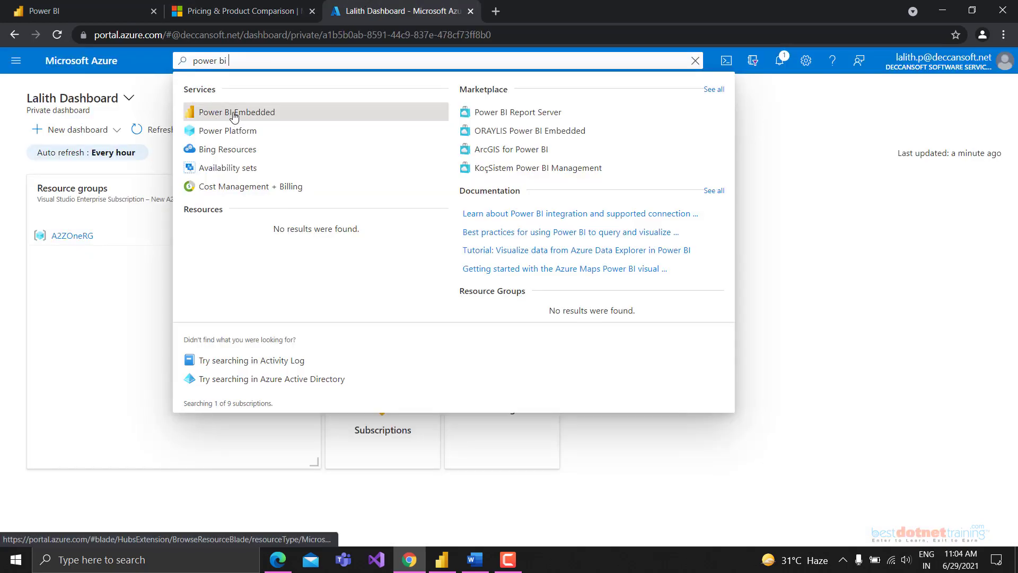
pyautogui.click(228, 12)
pyautogui.moveTo(96, 277); pyautogui.dragTo(209, 286)
pyautogui.click(210, 287)
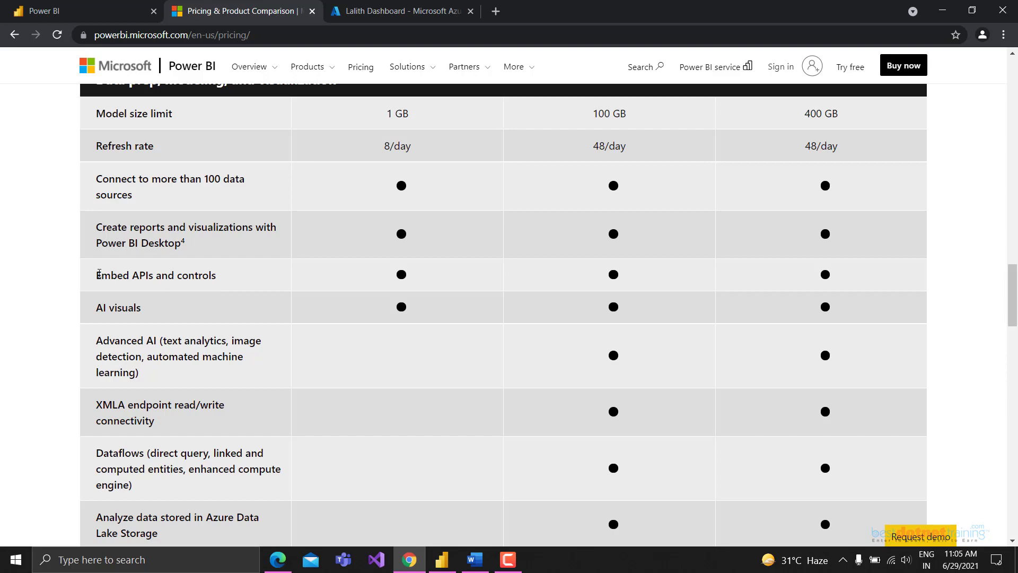
pyautogui.click(426, 12)
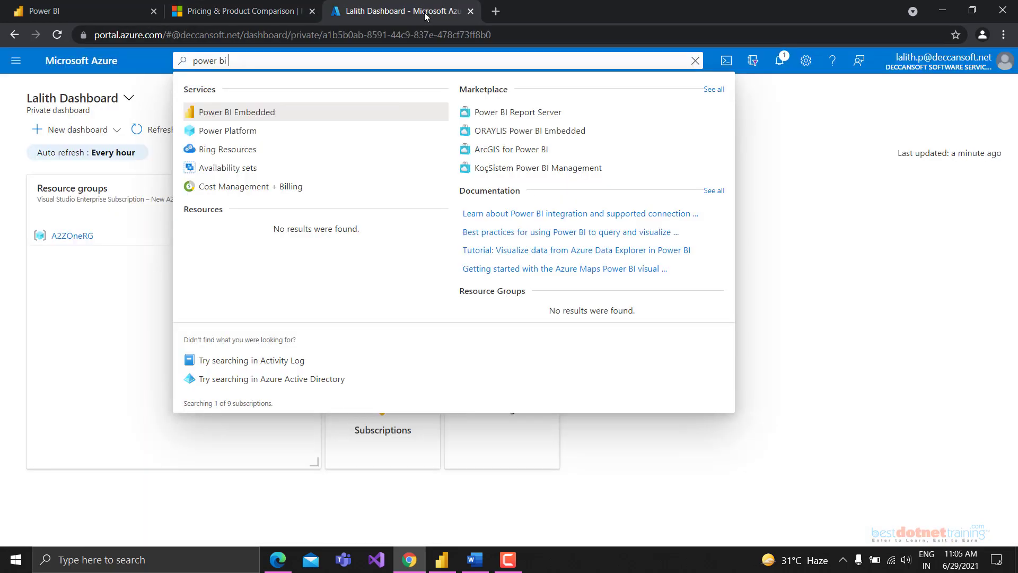
pyautogui.click(233, 11)
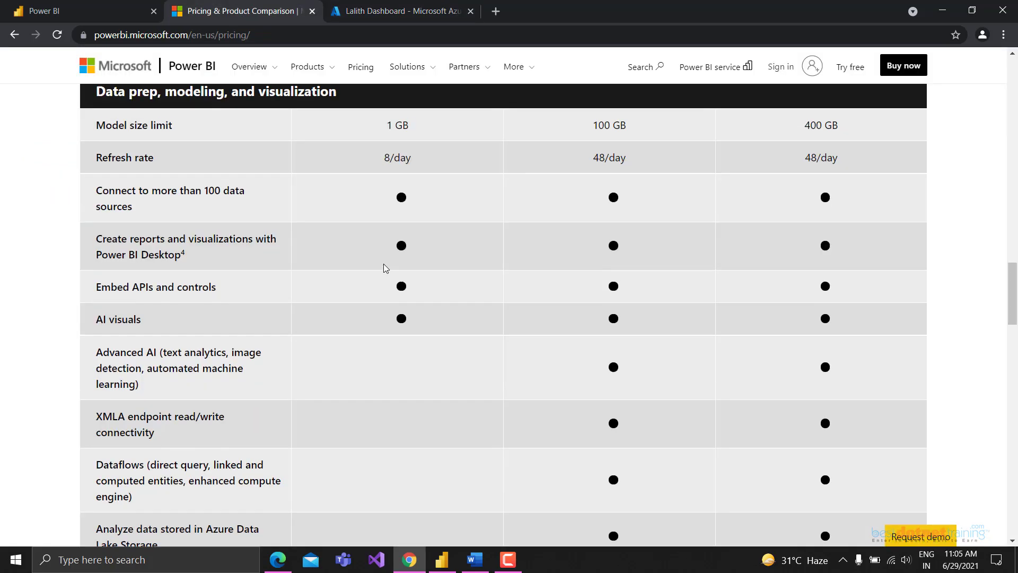
# Step: Review the Power BI Pro, Premium per user and Premium per capacity plans by highlighting each plan heading
pyautogui.scroll(9, 383, 264)
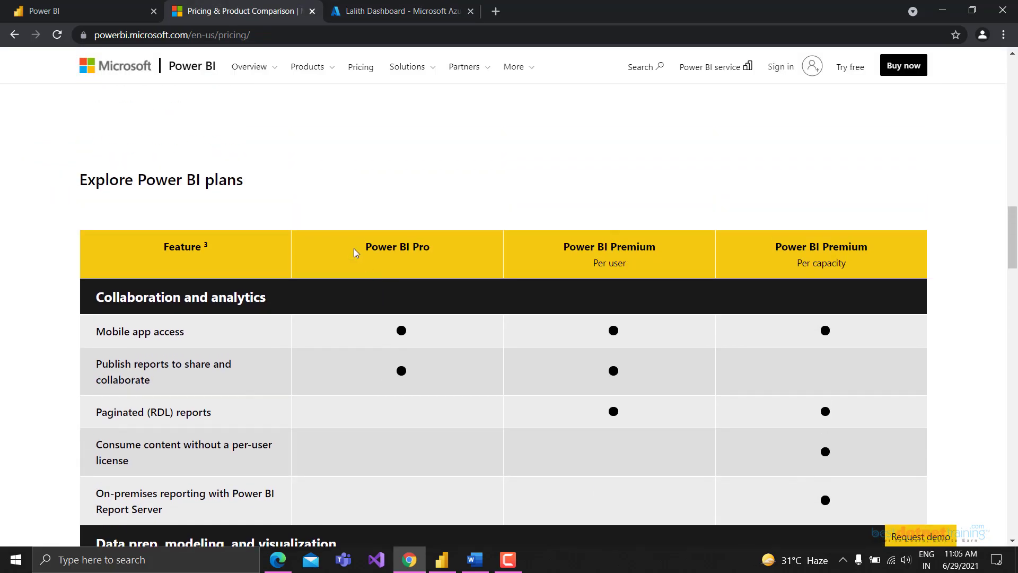
pyautogui.moveTo(355, 252); pyautogui.dragTo(435, 251)
pyautogui.click(435, 252)
pyautogui.moveTo(576, 245); pyautogui.dragTo(680, 258)
pyautogui.click(680, 258)
pyautogui.moveTo(794, 248); pyautogui.dragTo(863, 268)
pyautogui.click(888, 258)
pyautogui.click(851, 270)
pyautogui.scroll(-1, 808, 262)
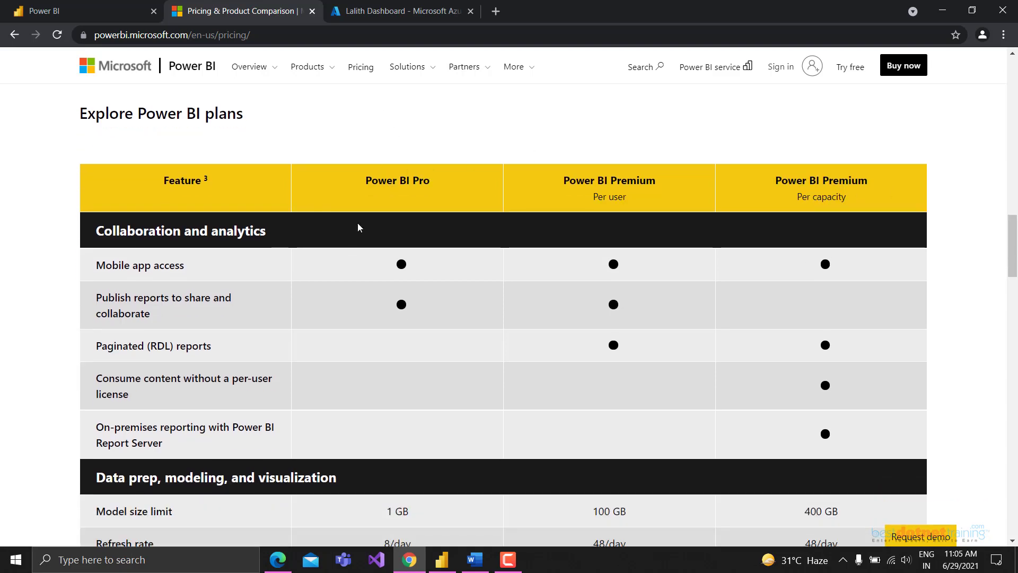
# Step: Recheck the Embed APIs and controls row across the three Power BI plans
pyautogui.scroll(-4, 381, 188)
pyautogui.moveTo(110, 407); pyautogui.dragTo(239, 421)
pyautogui.click(238, 421)
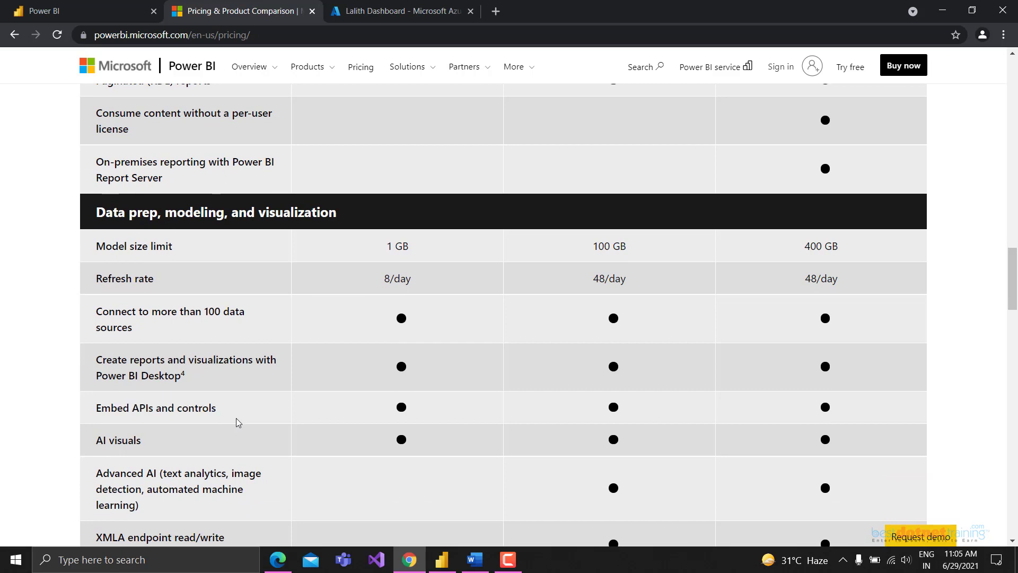
# Step: Close the Azure portal and review the workspace creation form, from the name and description to the license mode and security settings
pyautogui.click(471, 11)
pyautogui.click(17, 13)
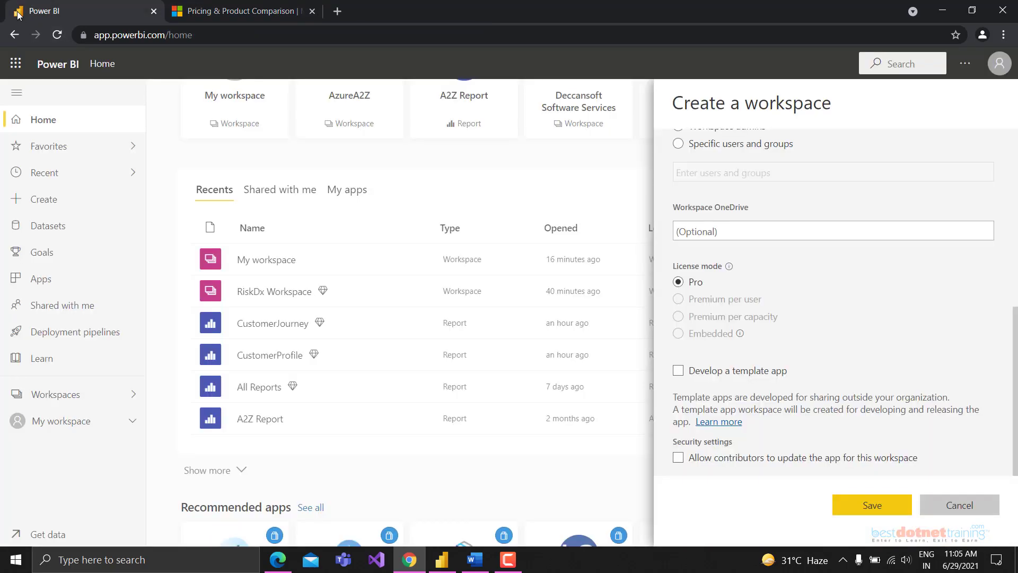
pyautogui.scroll(4, 753, 233)
pyautogui.scroll(3, 760, 198)
pyautogui.scroll(-7, 707, 319)
pyautogui.scroll(6, 877, 461)
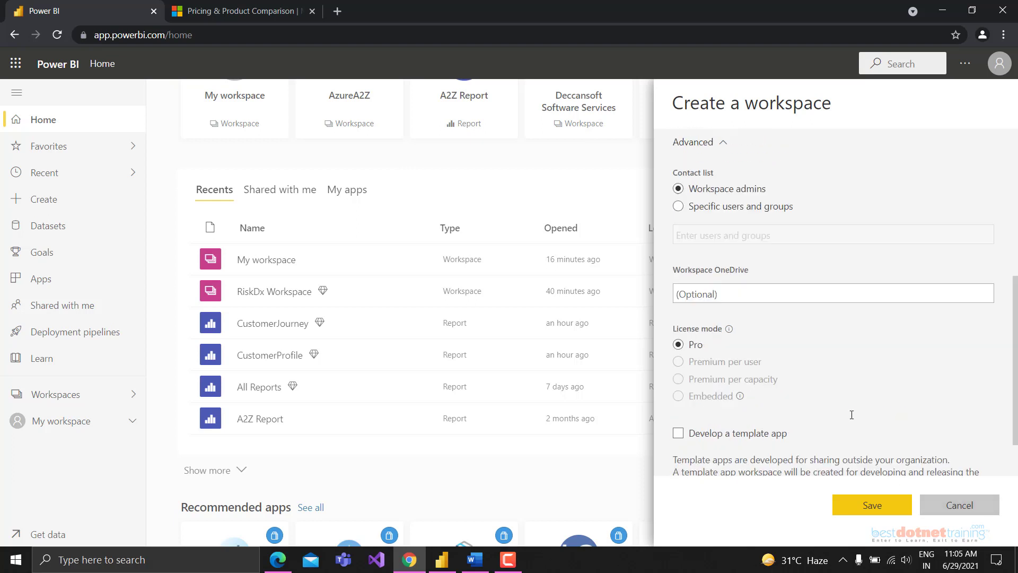
pyautogui.scroll(-6, 844, 410)
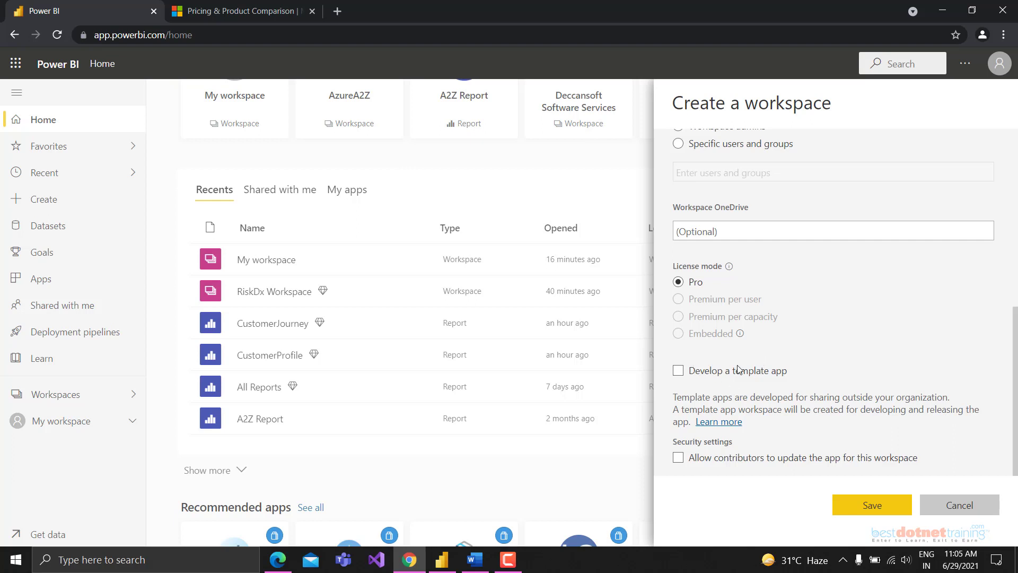
pyautogui.scroll(6, 769, 379)
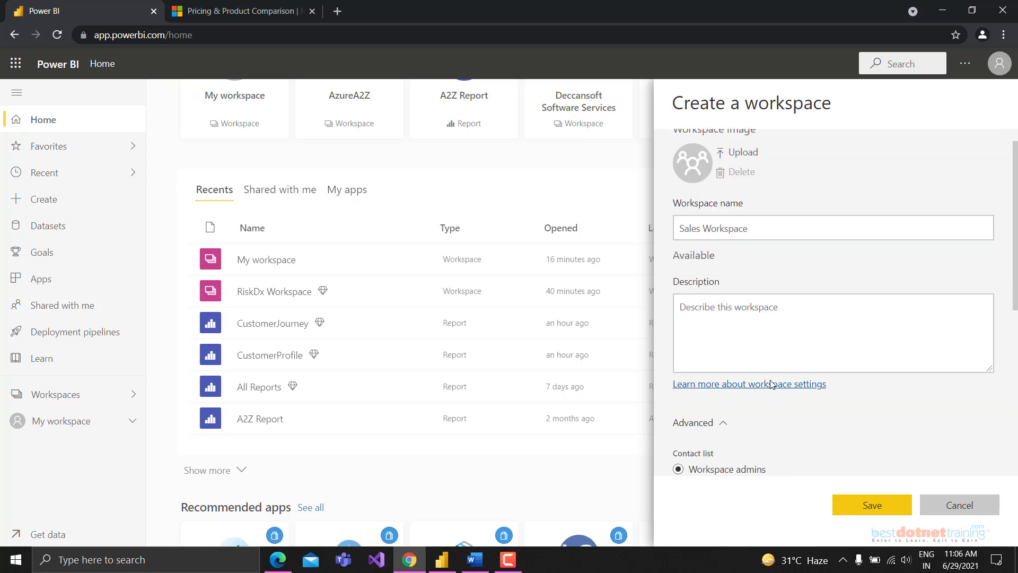
pyautogui.scroll(-5, 764, 333)
pyautogui.scroll(-1, 773, 351)
pyautogui.scroll(6, 771, 364)
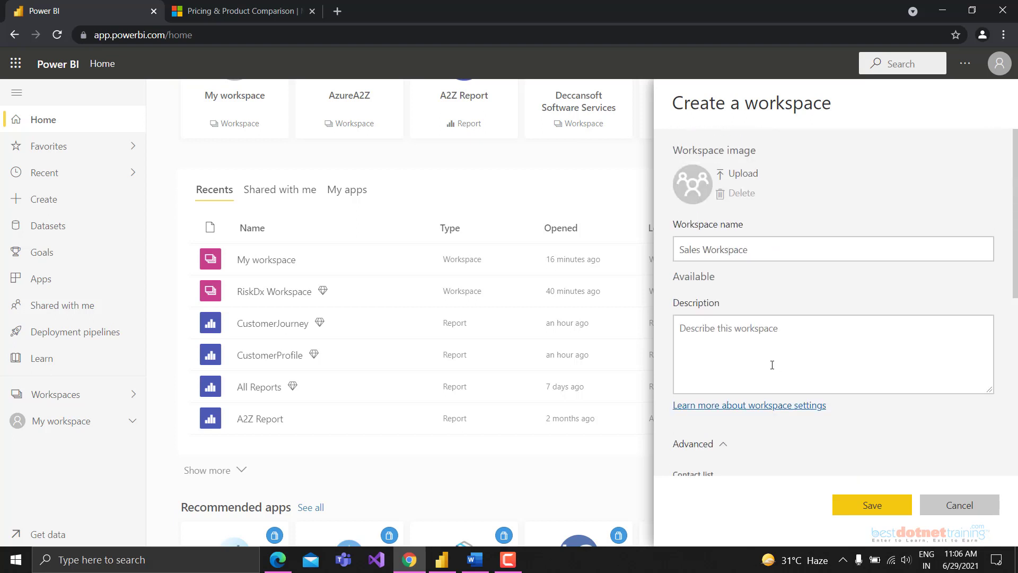
pyautogui.scroll(-1, 765, 286)
pyautogui.scroll(2, 765, 286)
# Step: Check the name Sales Workspace and the remaining settings, and save the new workspace with the Pro license mode
pyautogui.moveTo(684, 249); pyautogui.dragTo(748, 249)
pyautogui.click(748, 249)
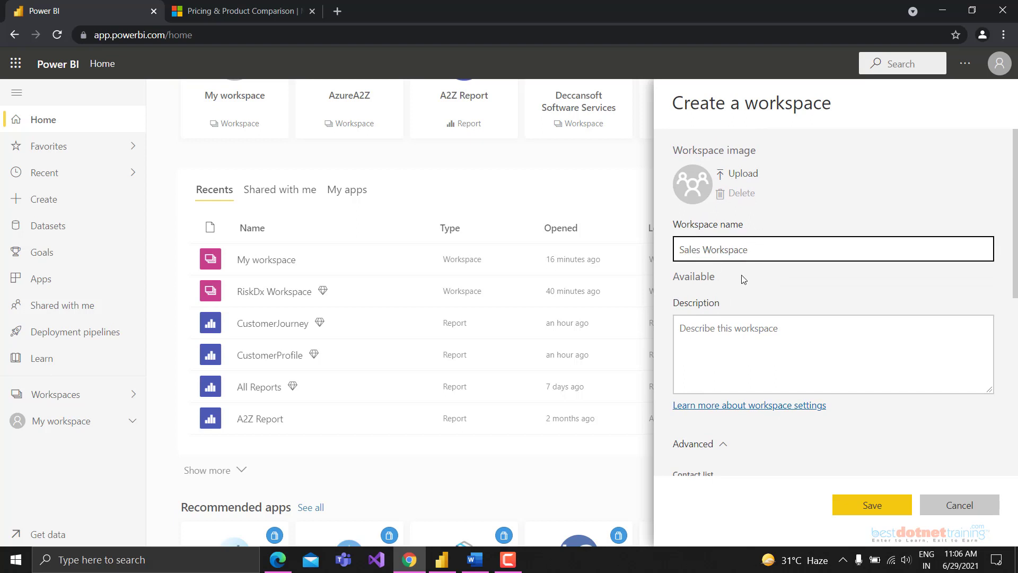
pyautogui.scroll(-6, 744, 284)
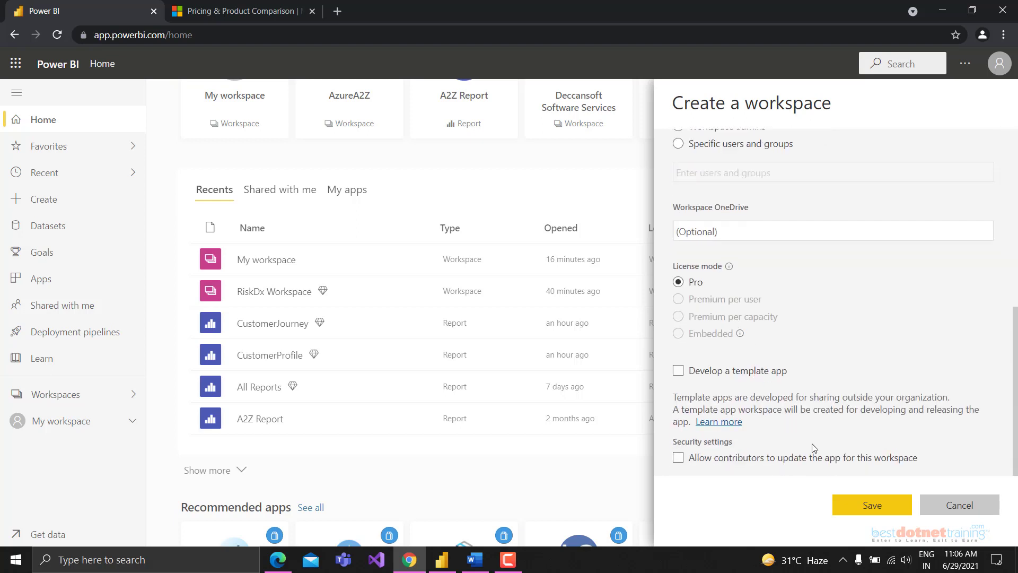
pyautogui.scroll(6, 817, 448)
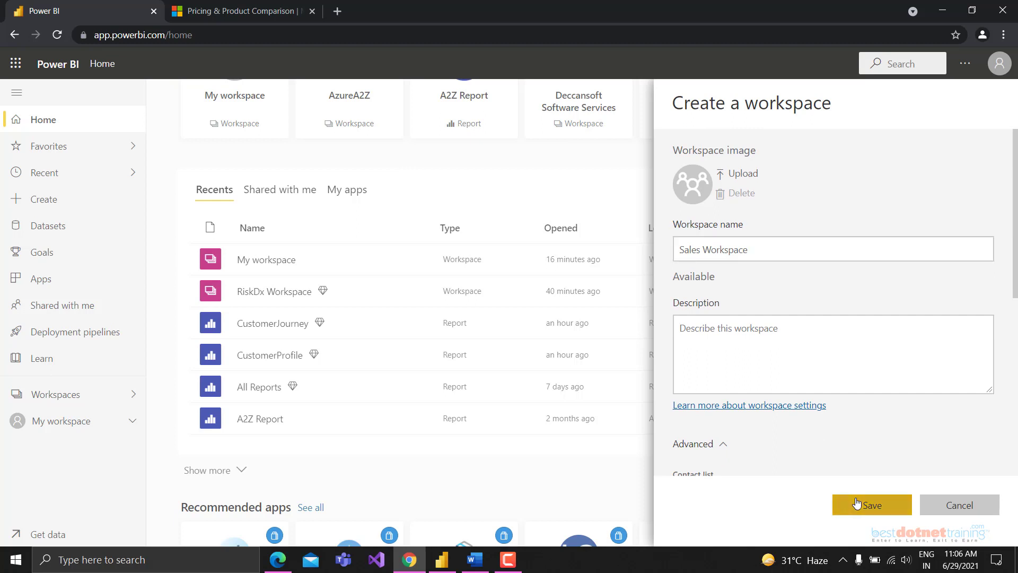
pyautogui.click(856, 503)
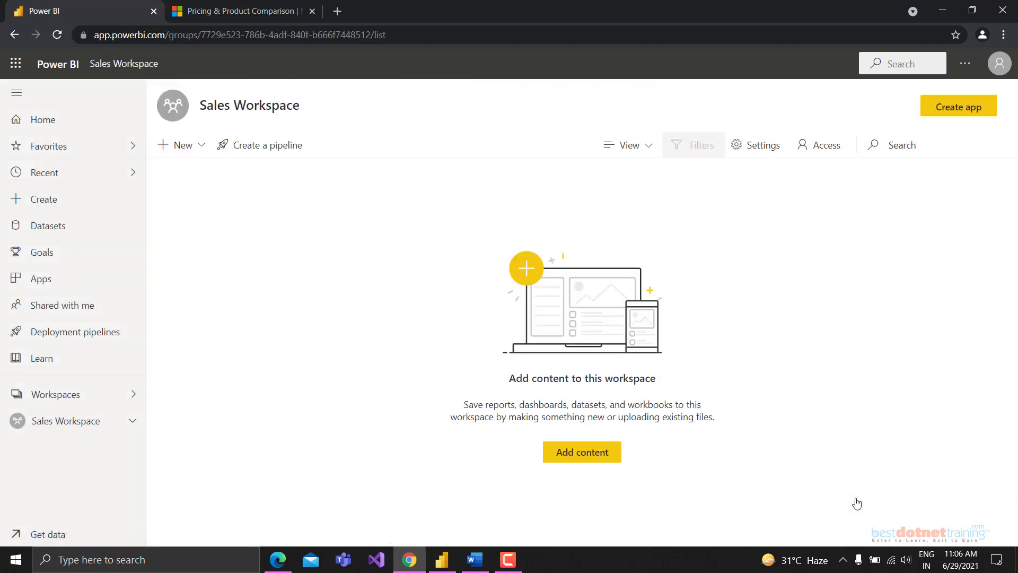
# Step: Highlight the title of the Sales Workspace and open the list of content types that can be created in it
pyautogui.moveTo(213, 108); pyautogui.dragTo(319, 119)
pyautogui.click(319, 118)
pyautogui.click(201, 150)
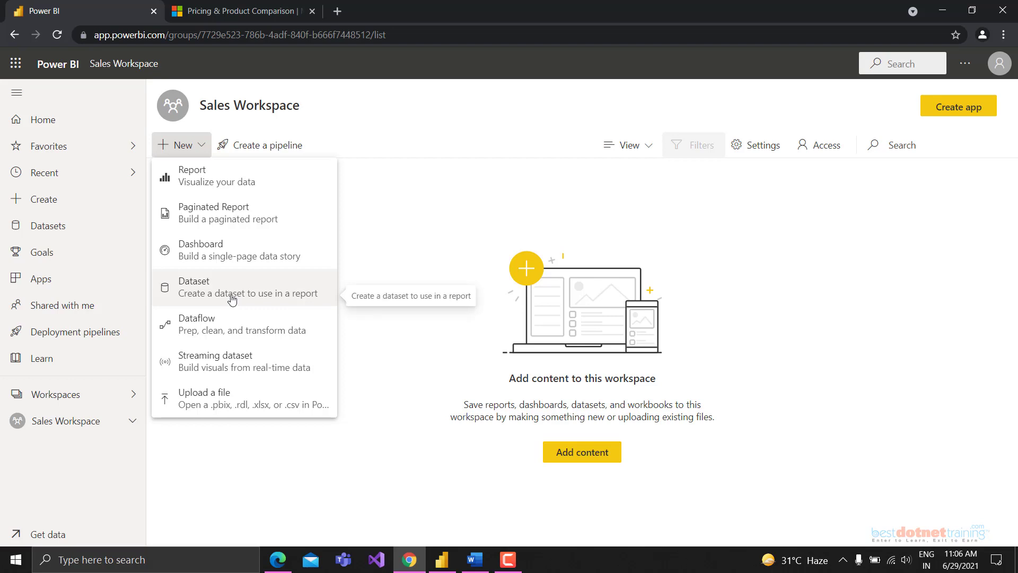
# Step: Switch to Power BI Desktop, save the changes in Sales Report and publish it to the Sales Workspace
pyautogui.click(299, 302)
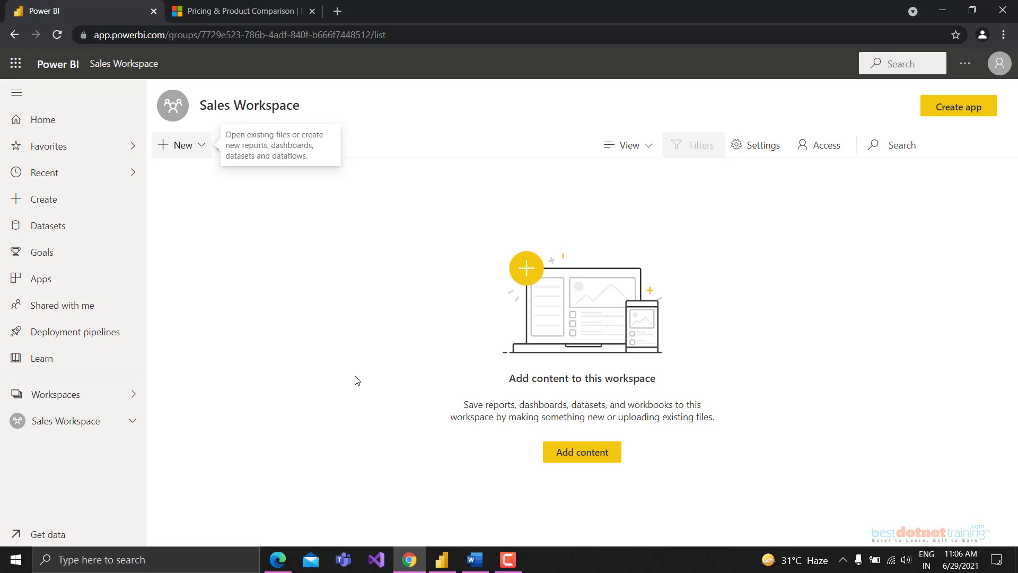
pyautogui.click(443, 558)
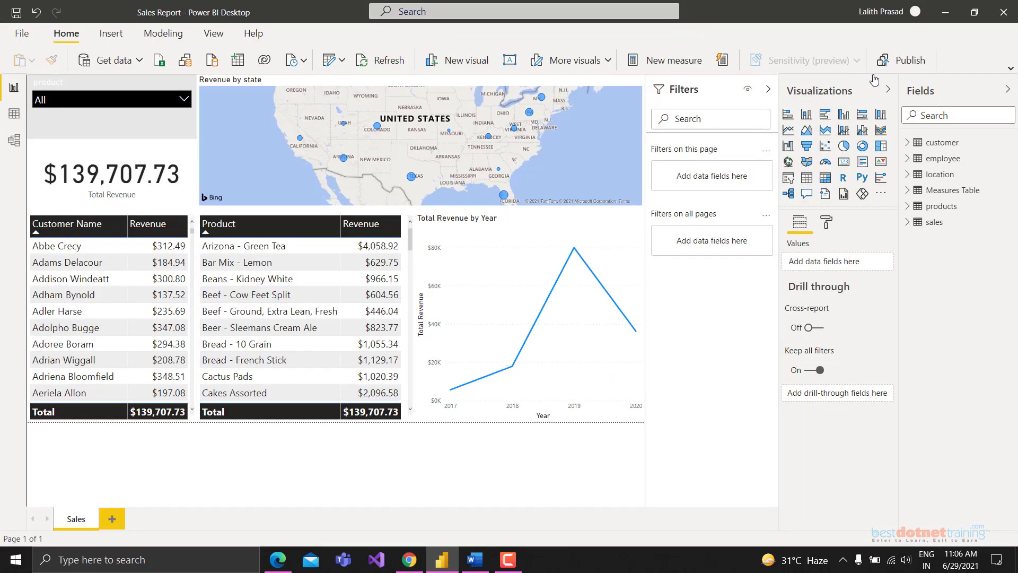
pyautogui.hotkey('alt', 'F4')
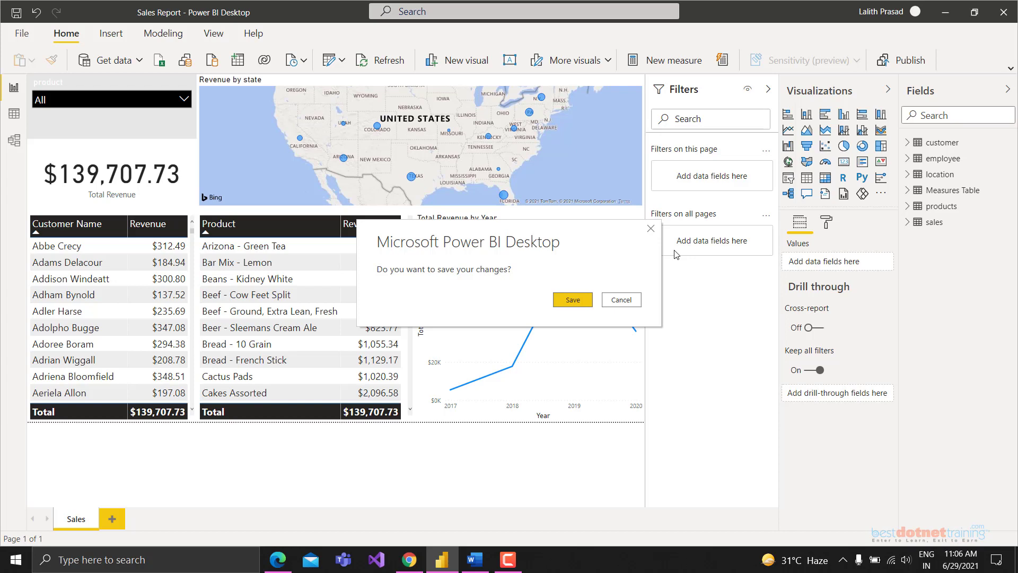
pyautogui.click(575, 297)
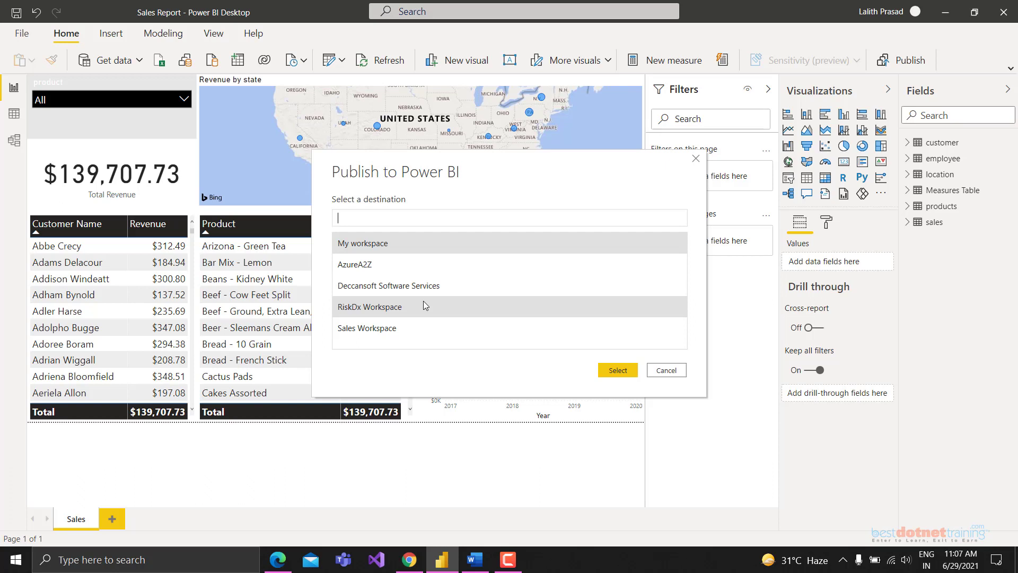
pyautogui.click(427, 328)
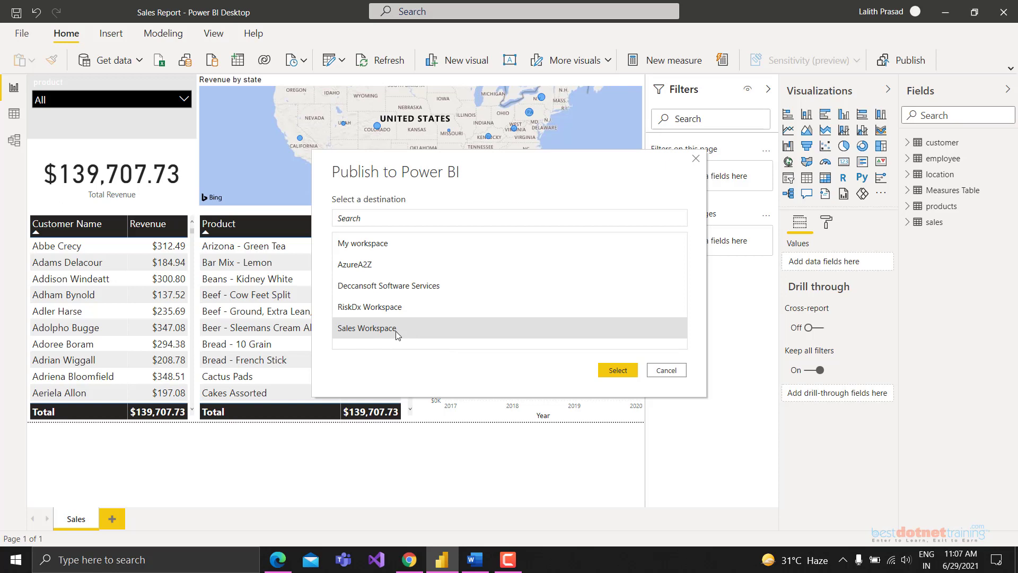
pyautogui.click(618, 370)
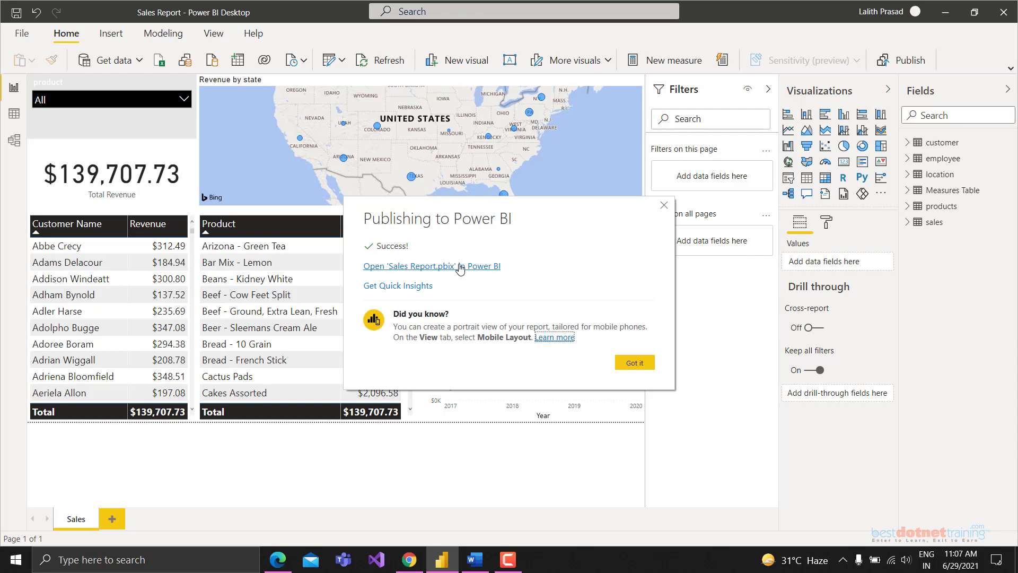
# Step: Switch to Chrome, reload the Sales Workspace and check the types of the published Sales Report items
pyautogui.click(409, 559)
pyautogui.click(249, 35)
pyautogui.click(252, 35)
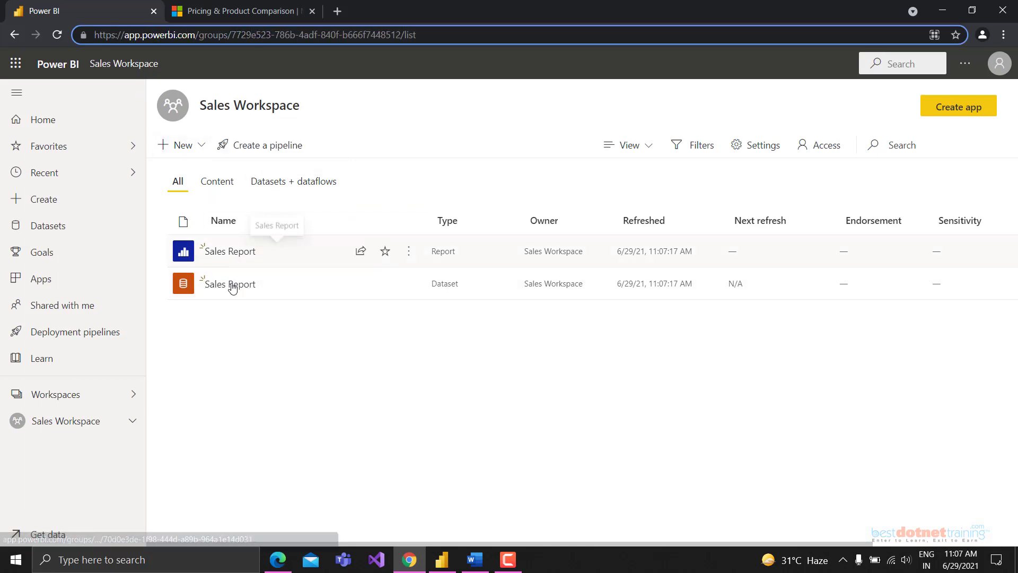
pyautogui.moveTo(427, 252); pyautogui.dragTo(465, 284)
pyautogui.click(434, 342)
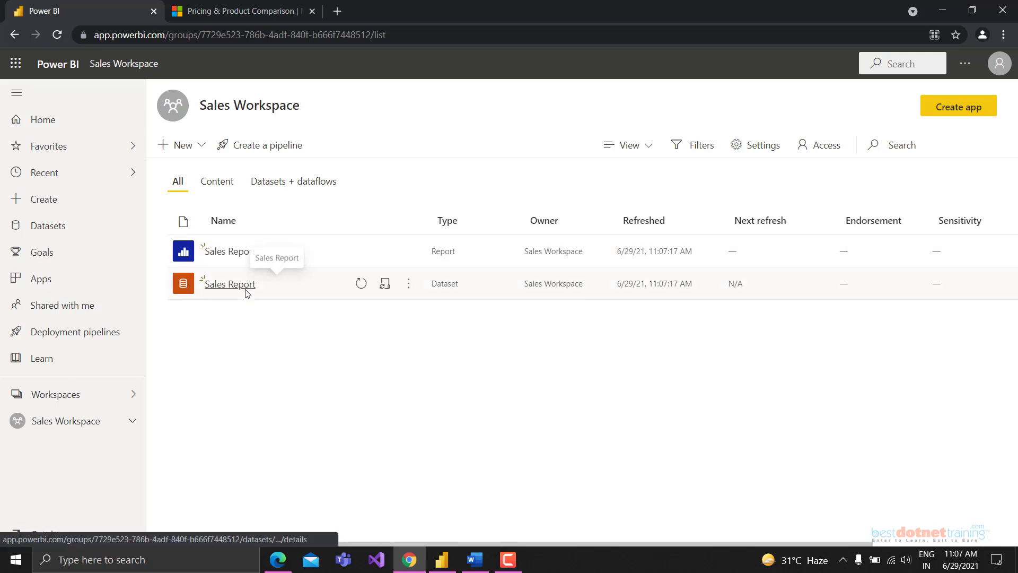
# Step: Dismiss the publishing message in Power BI Desktop and minimize its window to return to the workspace
pyautogui.click(433, 558)
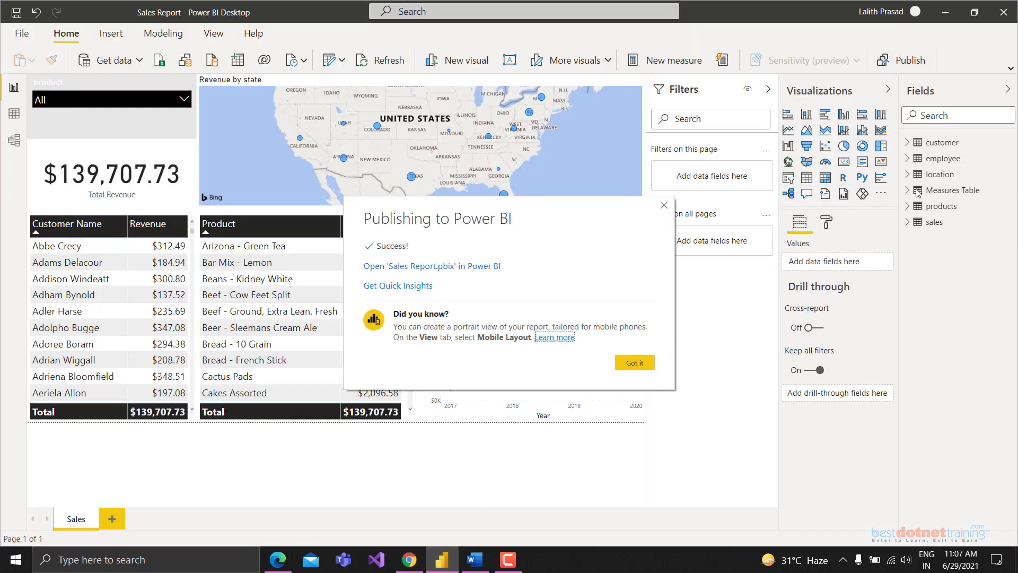
pyautogui.click(664, 206)
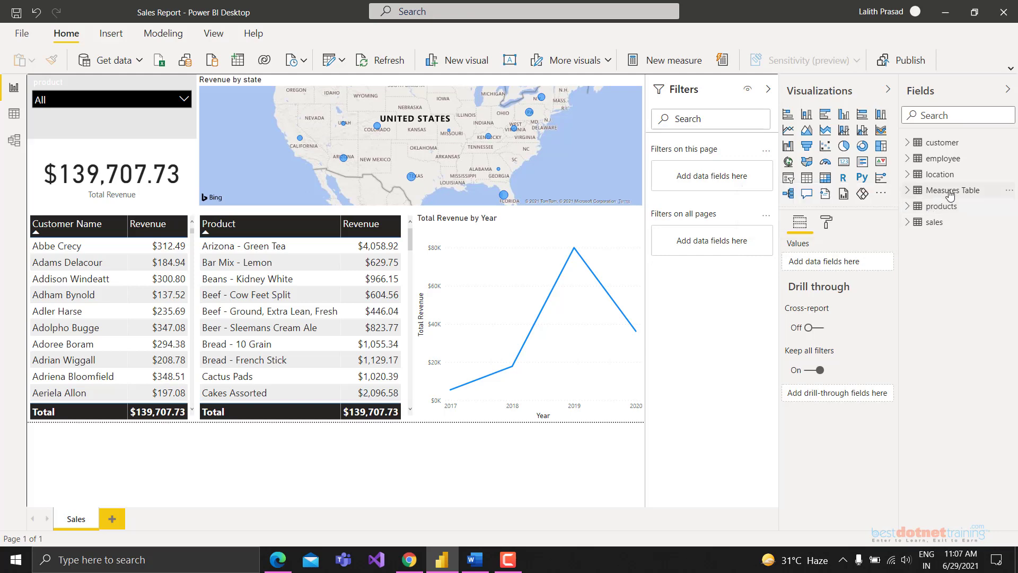
pyautogui.click(944, 11)
pyautogui.moveTo(291, 293)
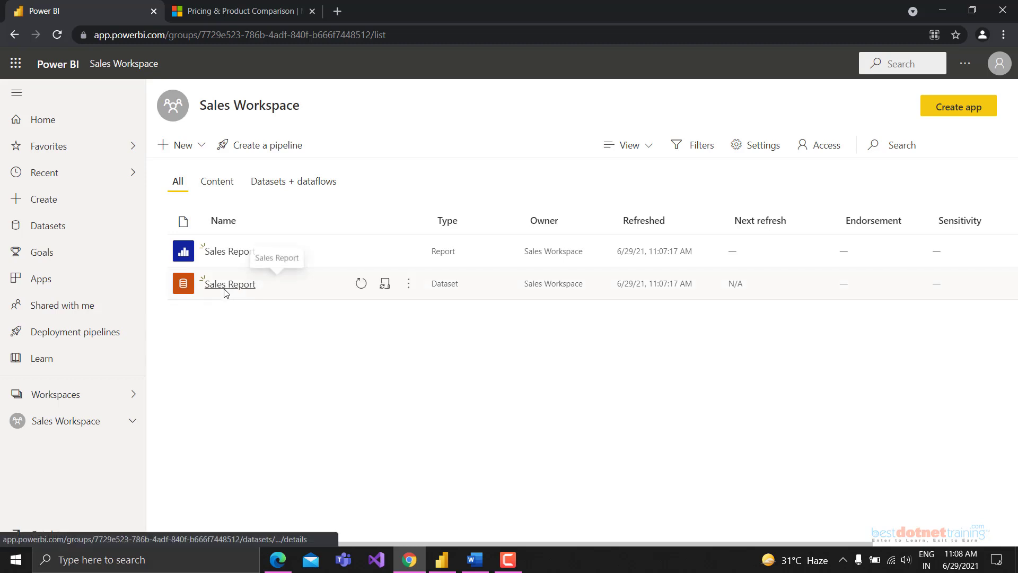
# Step: Open the published Sales Report from the workspace and collapse its Filters pane
pyautogui.click(226, 254)
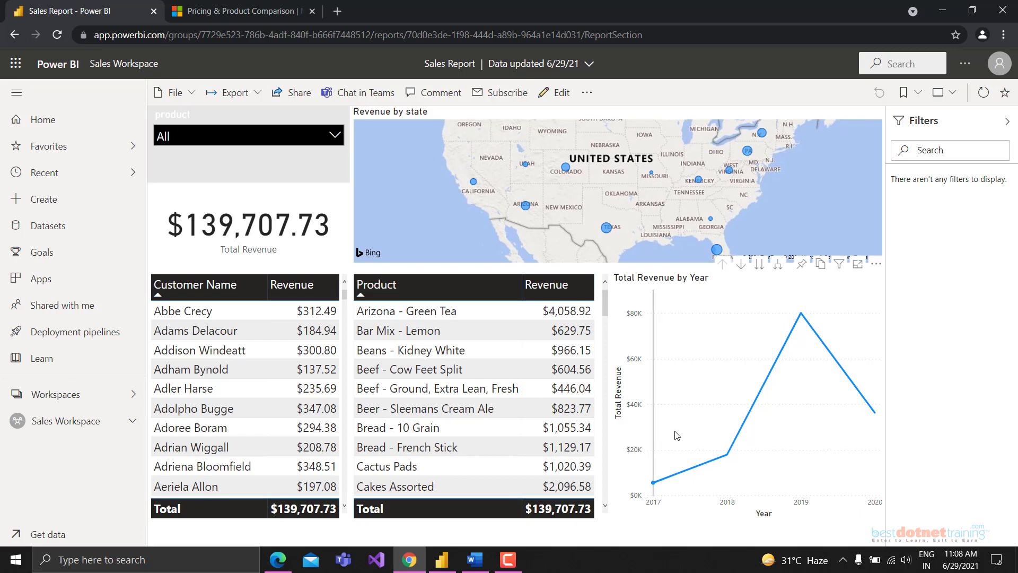
pyautogui.moveTo(683, 425)
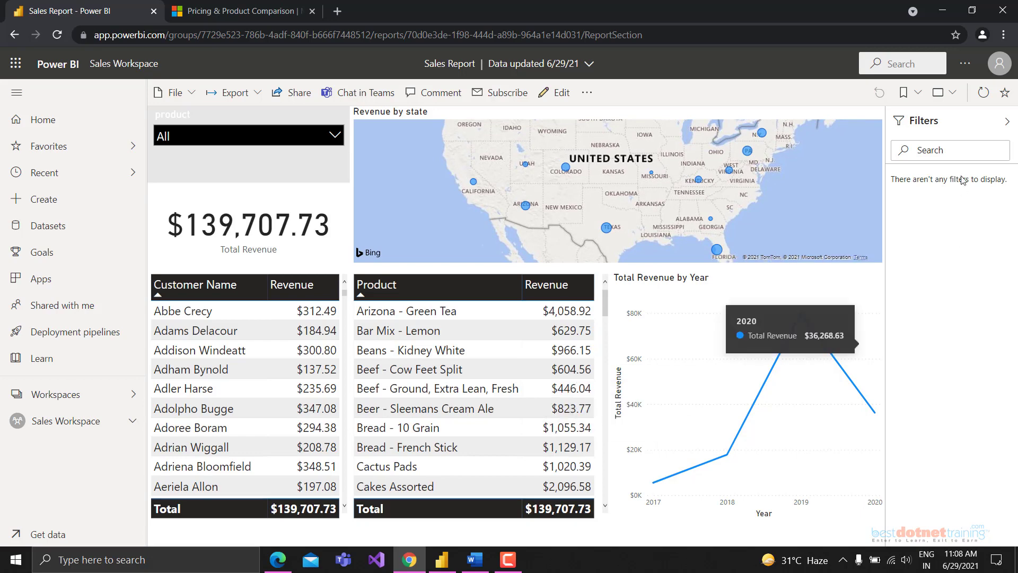
pyautogui.click(1009, 123)
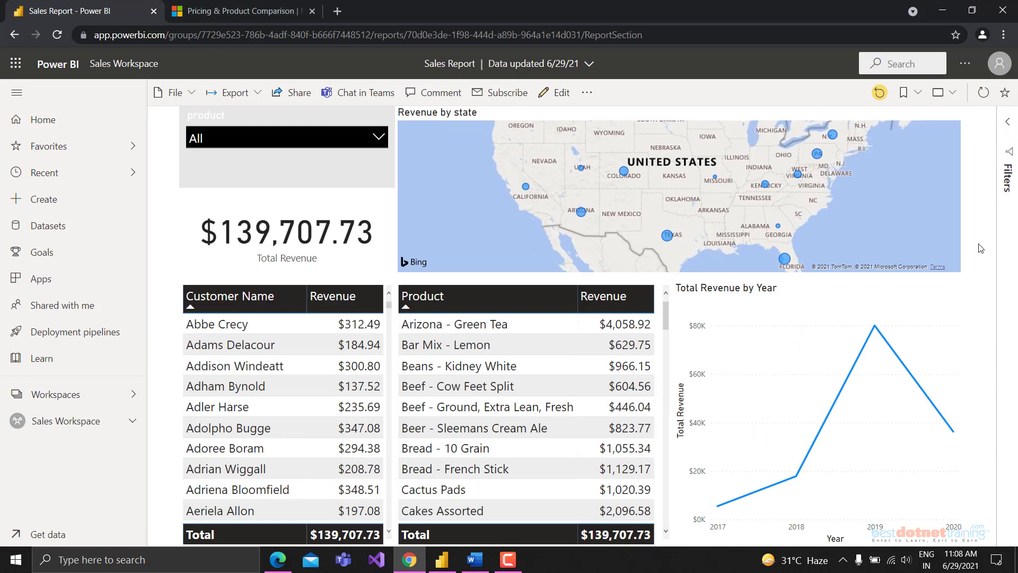
pyautogui.click(1009, 125)
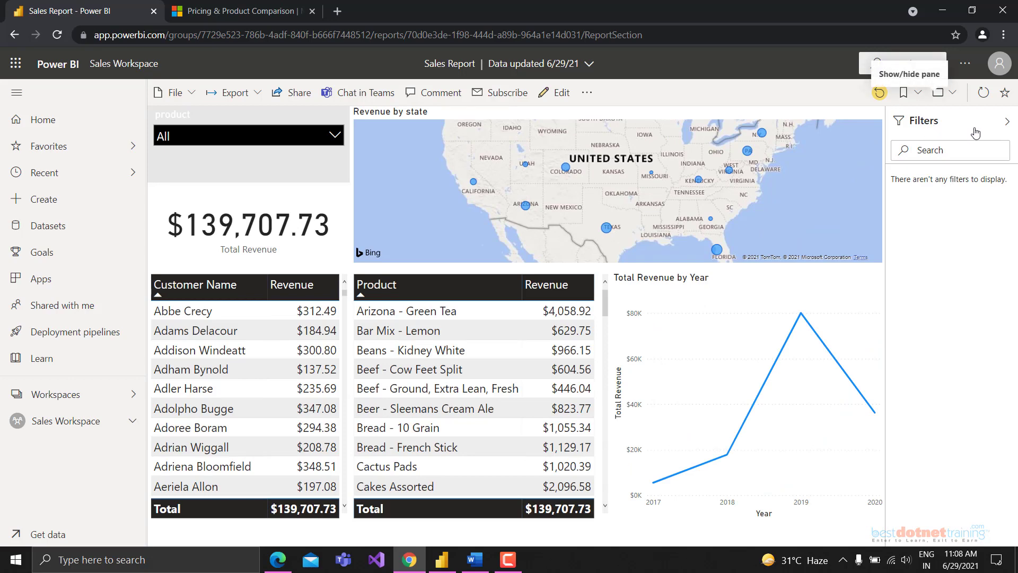
pyautogui.click(1004, 124)
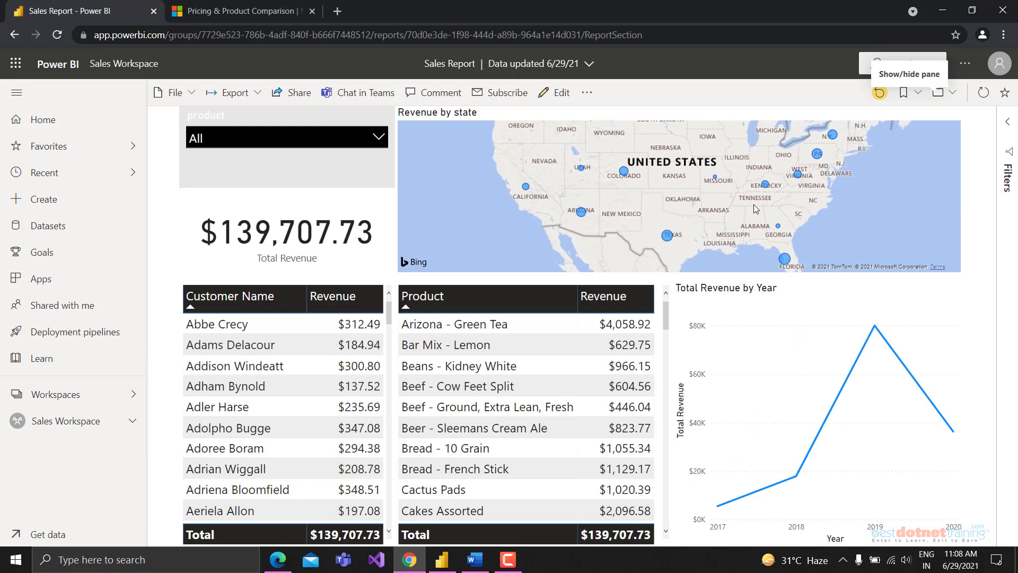
# Step: Filter the report by single products in the product slicer: Beans - Kidney White, Cleaner - Lime Away, and Iced Tea - Lemon, 460 Ml
pyautogui.click(214, 140)
pyautogui.click(197, 192)
pyautogui.click(198, 260)
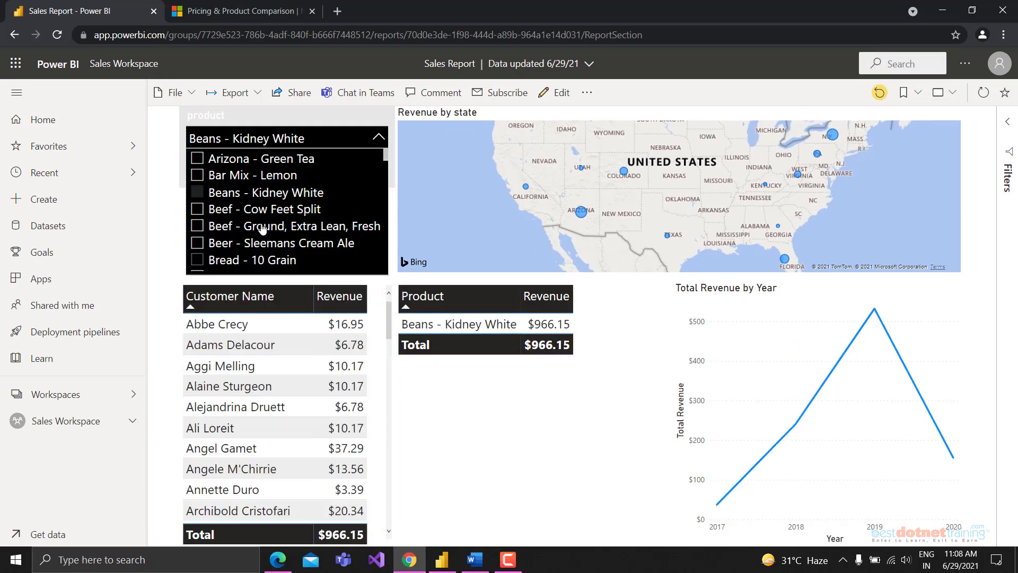
pyautogui.scroll(-5, 209, 238)
pyautogui.click(203, 239)
pyautogui.scroll(-5, 204, 239)
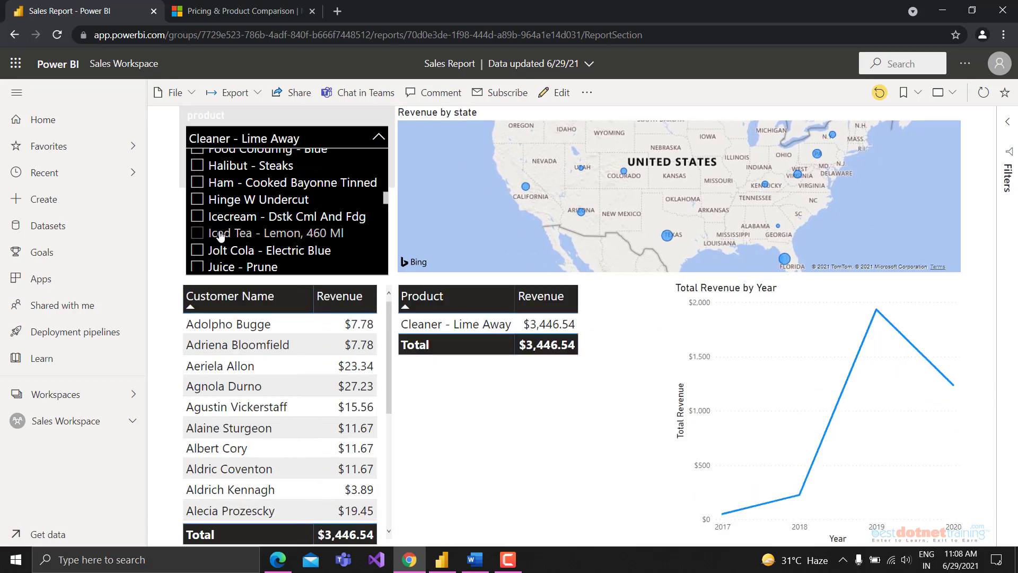
pyautogui.click(277, 230)
pyautogui.scroll(-5, 277, 228)
pyautogui.click(272, 139)
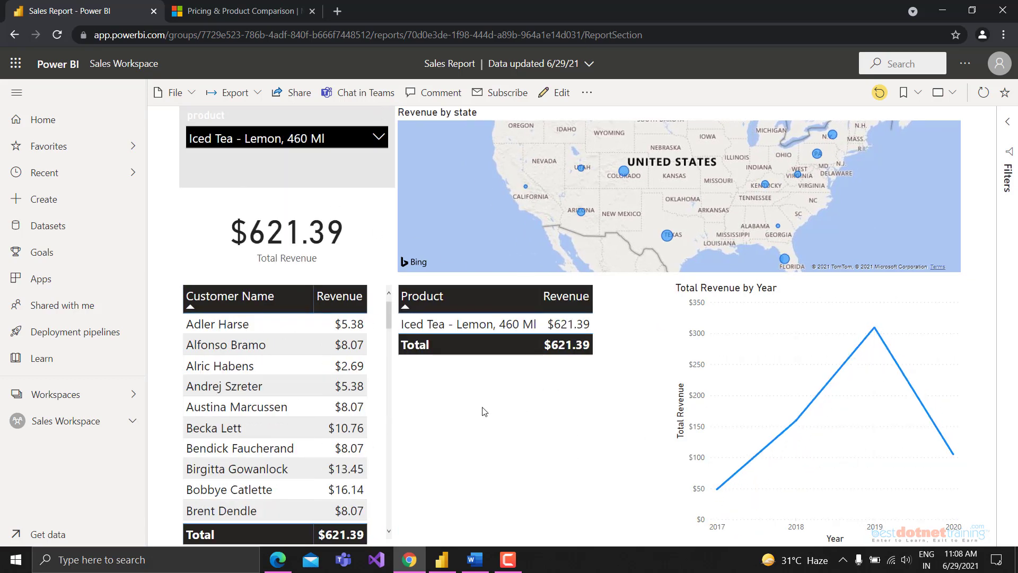
# Step: Add two oils, Pasta - Penne, Lisce, Dry, Sprouts - Corn and The Pop Shoppe - Cream Soda to the slicer selection and clear the product filter
pyautogui.click(301, 139)
pyautogui.keyDown('ctrl'); pyautogui.click(197, 185); pyautogui.keyUp('ctrl')
pyautogui.keyDown('ctrl'); pyautogui.click(197, 219); pyautogui.keyUp('ctrl')
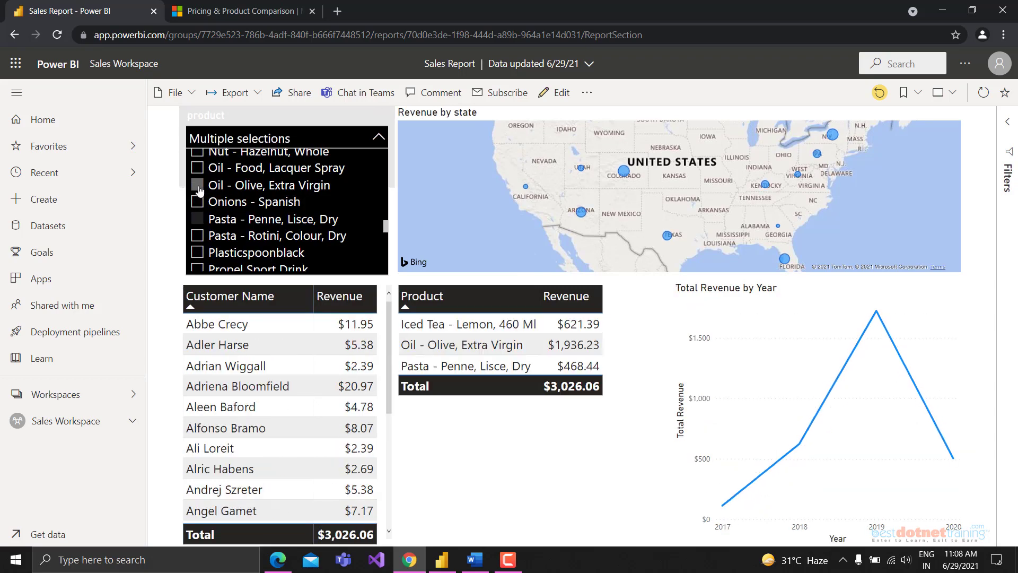
pyautogui.keyDown('ctrl'); pyautogui.click(197, 167); pyautogui.keyUp('ctrl')
pyautogui.scroll(-10, 262, 207)
pyautogui.keyDown('ctrl'); pyautogui.click(198, 225); pyautogui.keyUp('ctrl')
pyautogui.scroll(-5, 223, 223)
pyautogui.keyDown('ctrl'); pyautogui.click(223, 212); pyautogui.keyUp('ctrl')
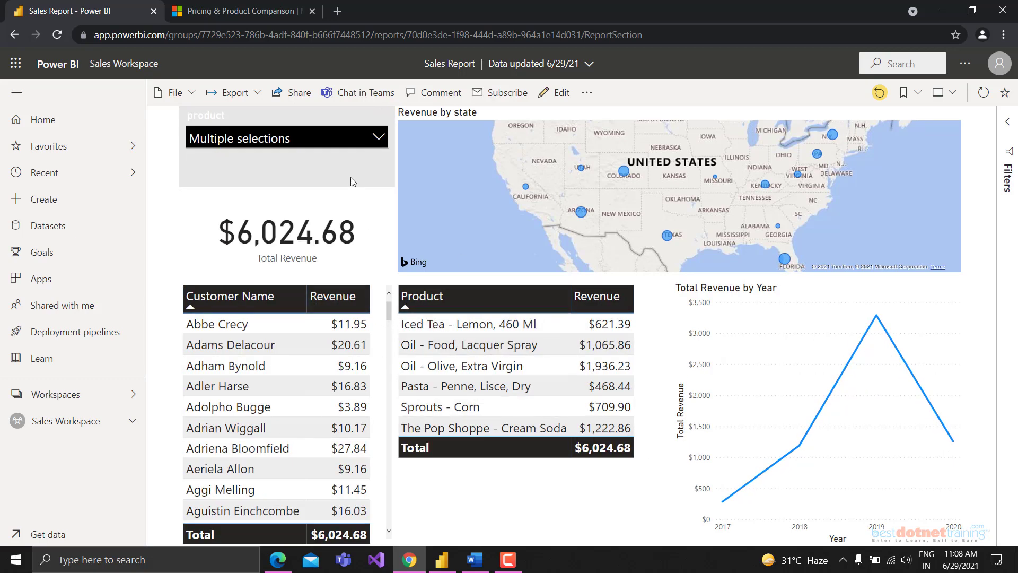
pyautogui.click(381, 120)
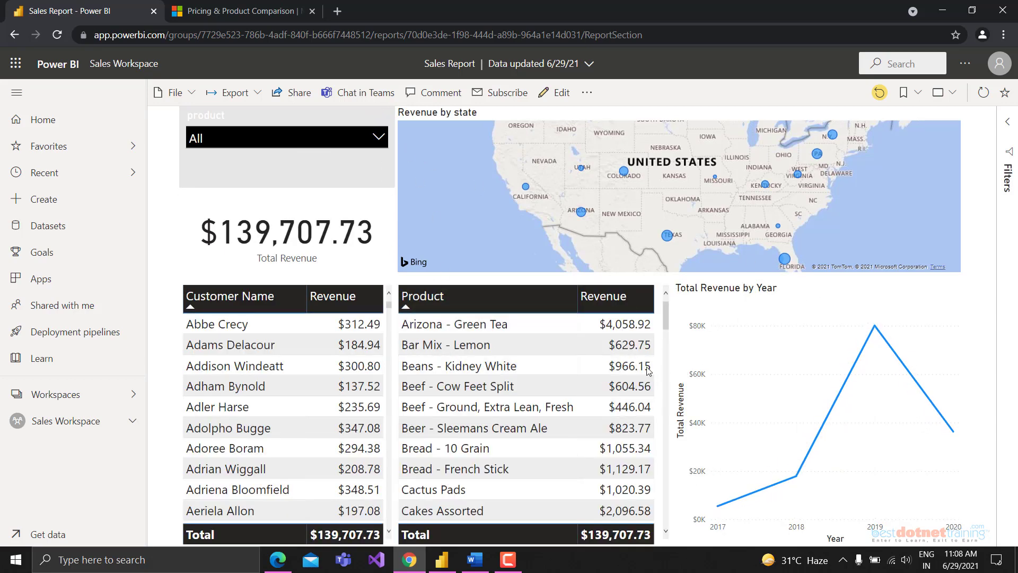
# Step: Return to the Sales Workspace and compare its items under All, Content, and Datasets + dataflows
pyautogui.click(81, 397)
pyautogui.click(215, 271)
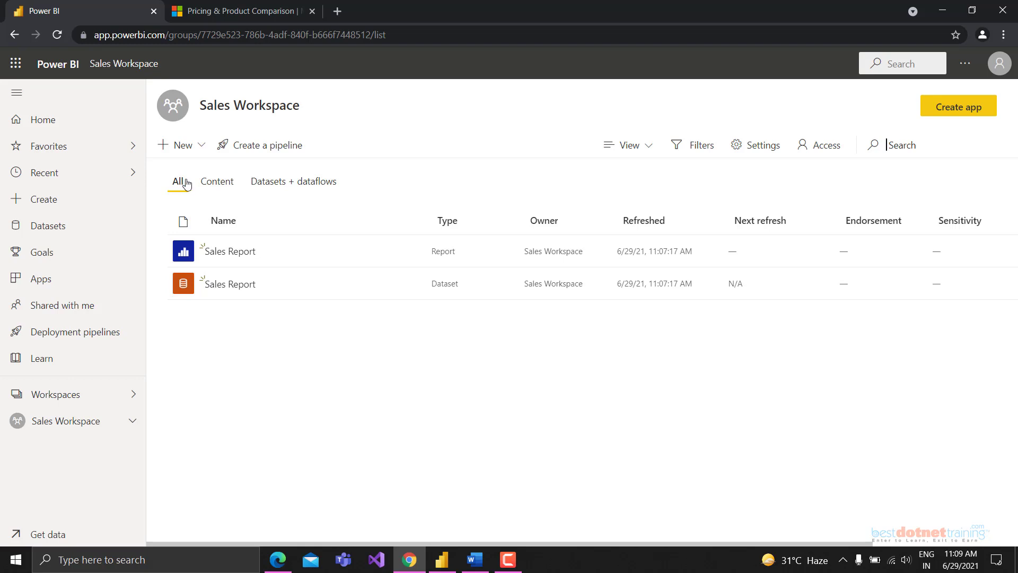
pyautogui.click(233, 186)
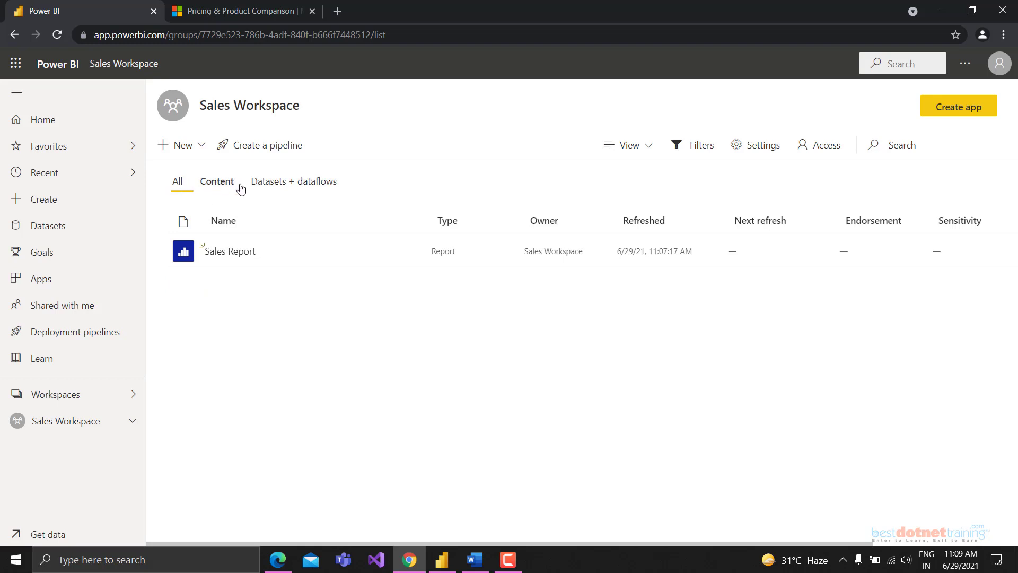
pyautogui.click(274, 189)
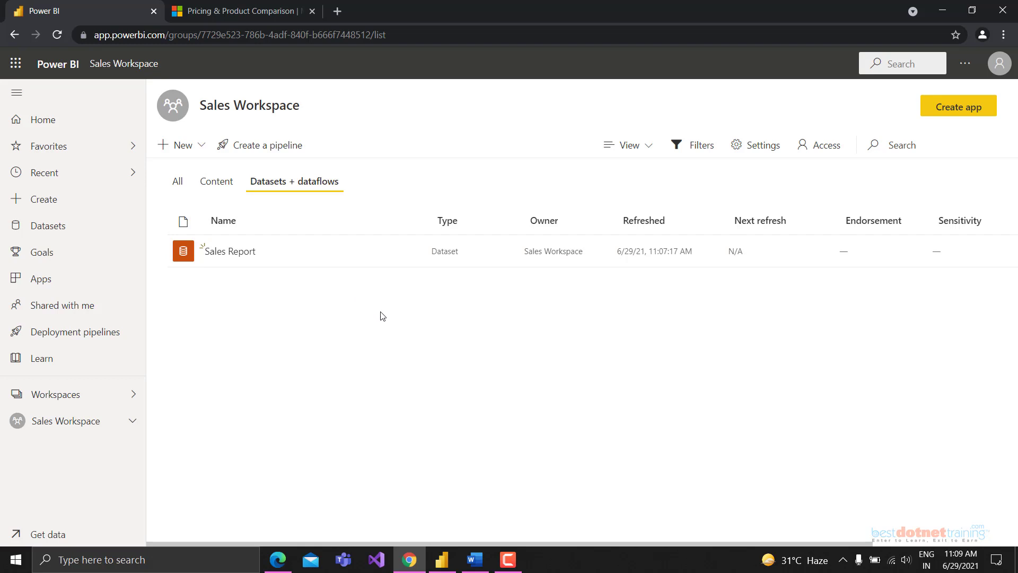
pyautogui.click(207, 183)
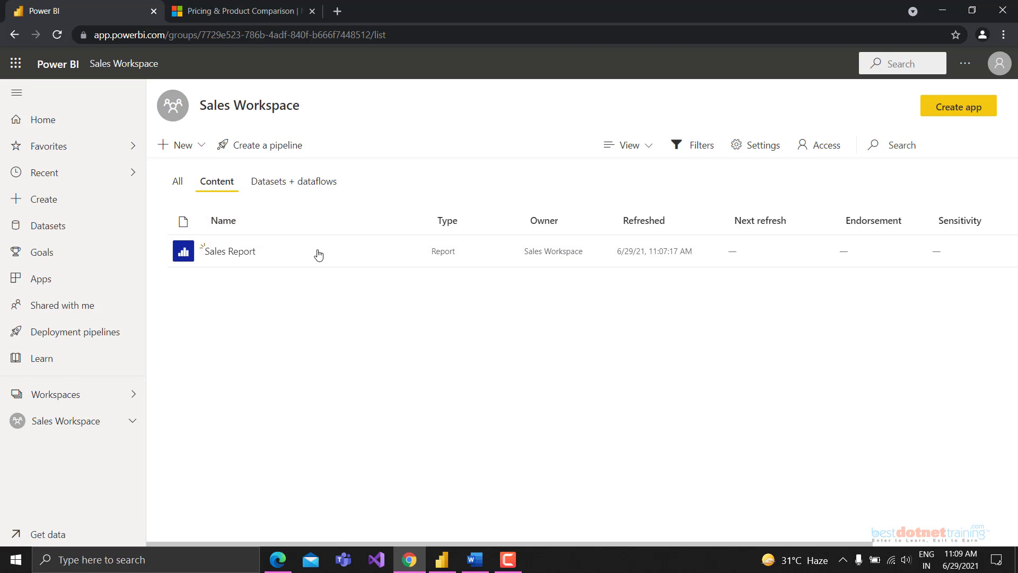
pyautogui.click(311, 180)
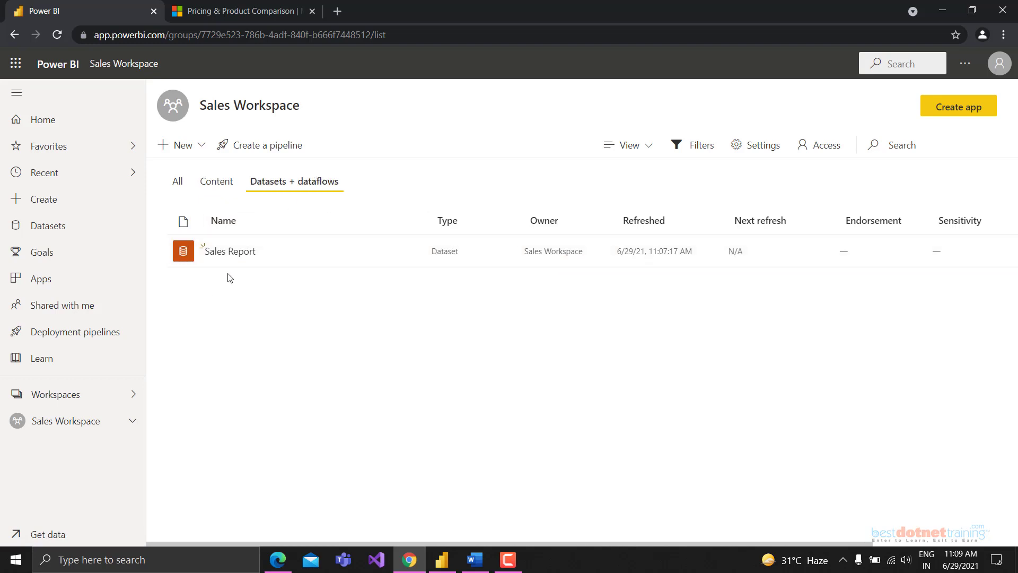
pyautogui.click(212, 184)
pyautogui.click(178, 184)
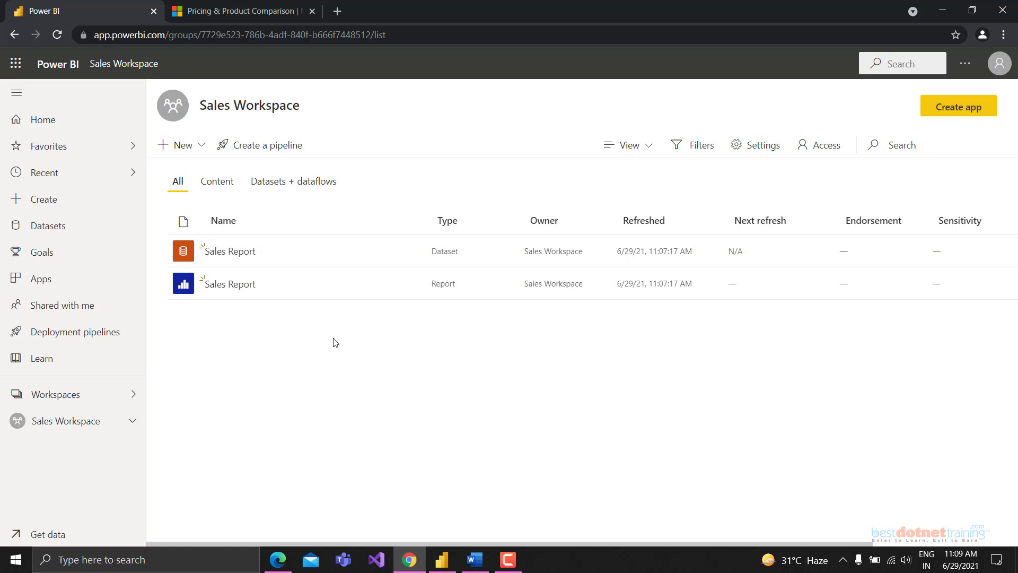
pyautogui.click(265, 183)
pyautogui.click(176, 183)
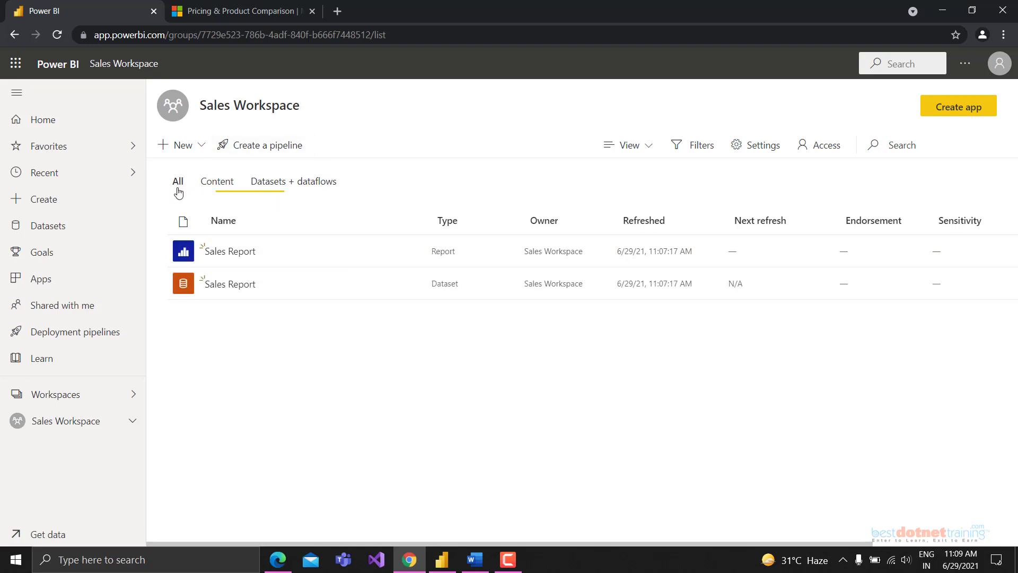
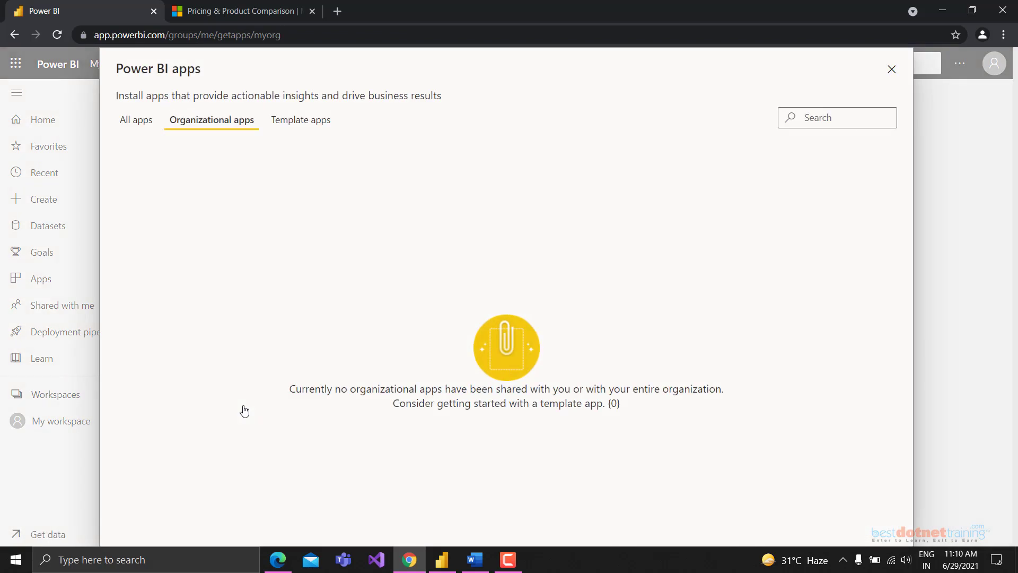
# Step: Browse the complete catalogue of Power BI apps that can be installed
pyautogui.click(136, 127)
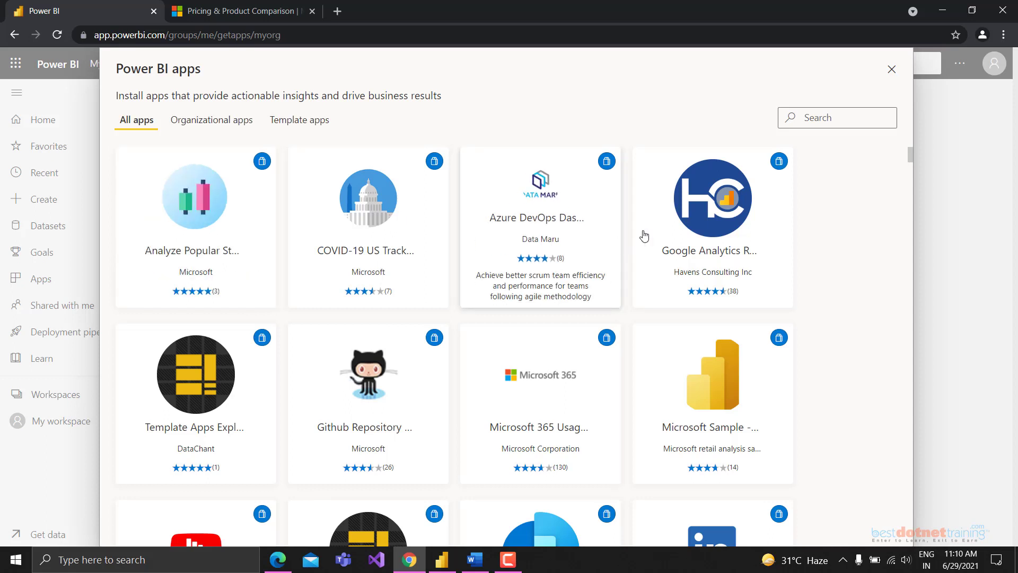
pyautogui.scroll(-8, 605, 286)
pyautogui.scroll(-4, 425, 416)
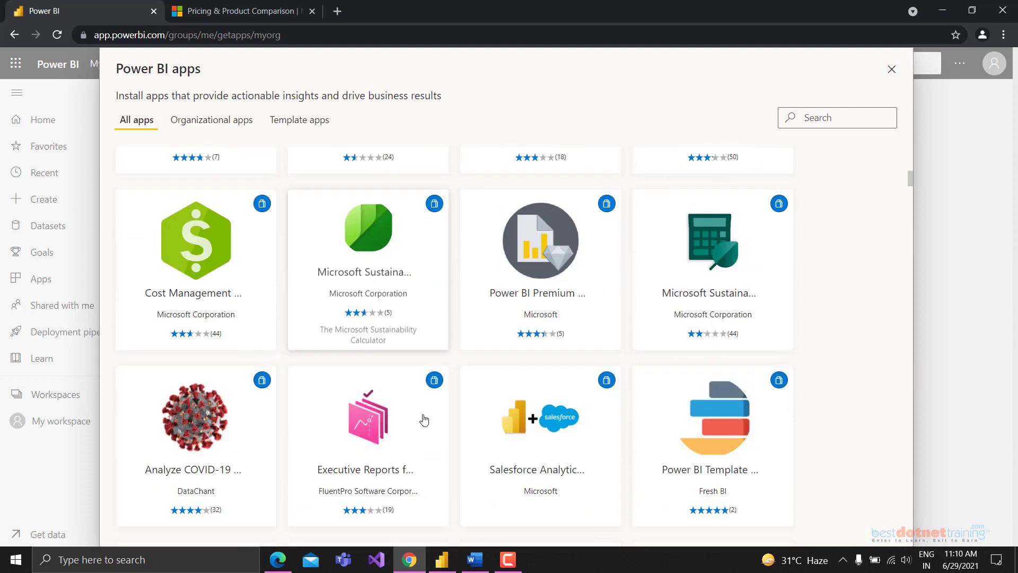
pyautogui.scroll(12, 432, 416)
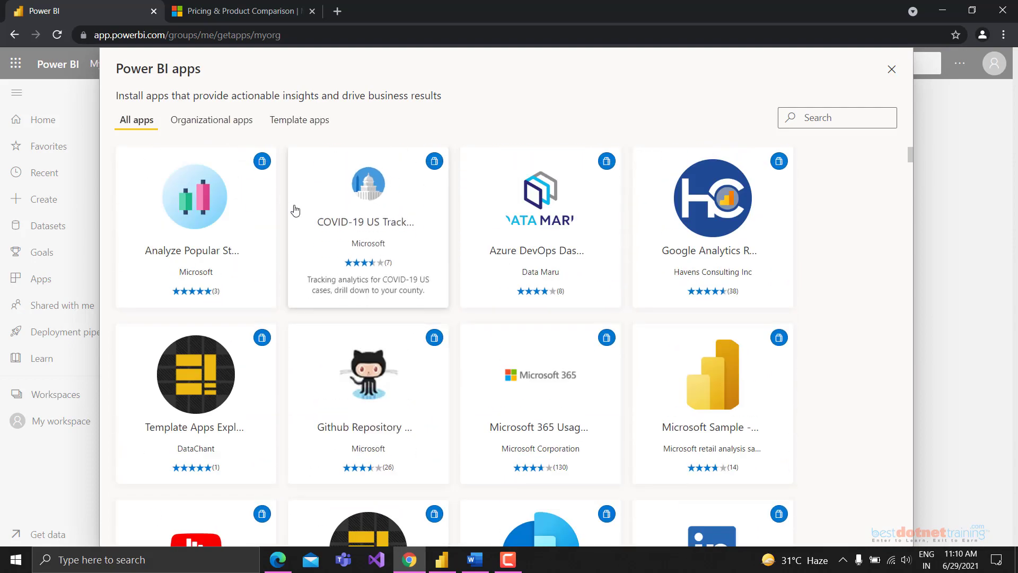
pyautogui.scroll(-15, 471, 359)
pyautogui.scroll(-3, 530, 415)
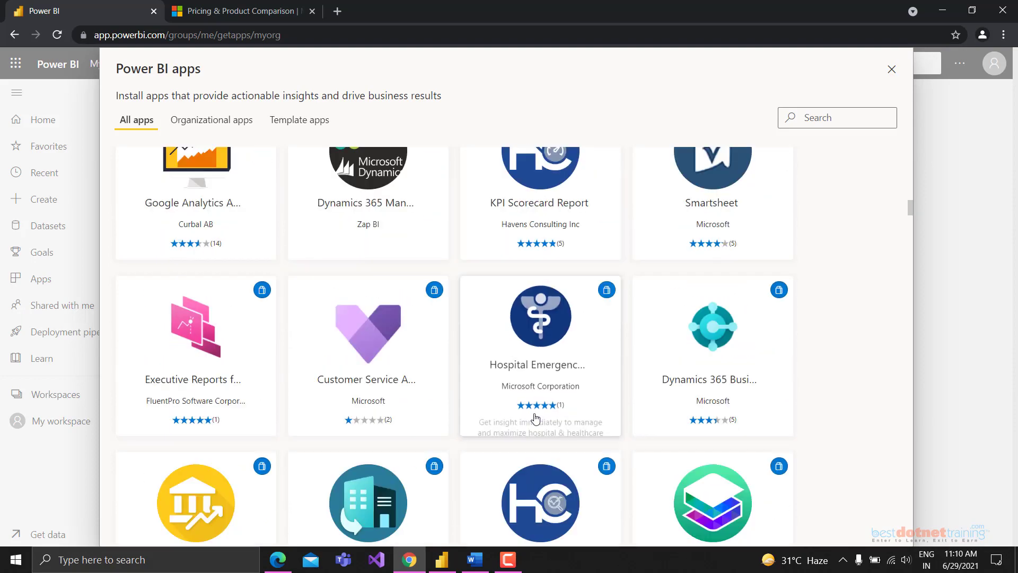
pyautogui.scroll(16, 530, 414)
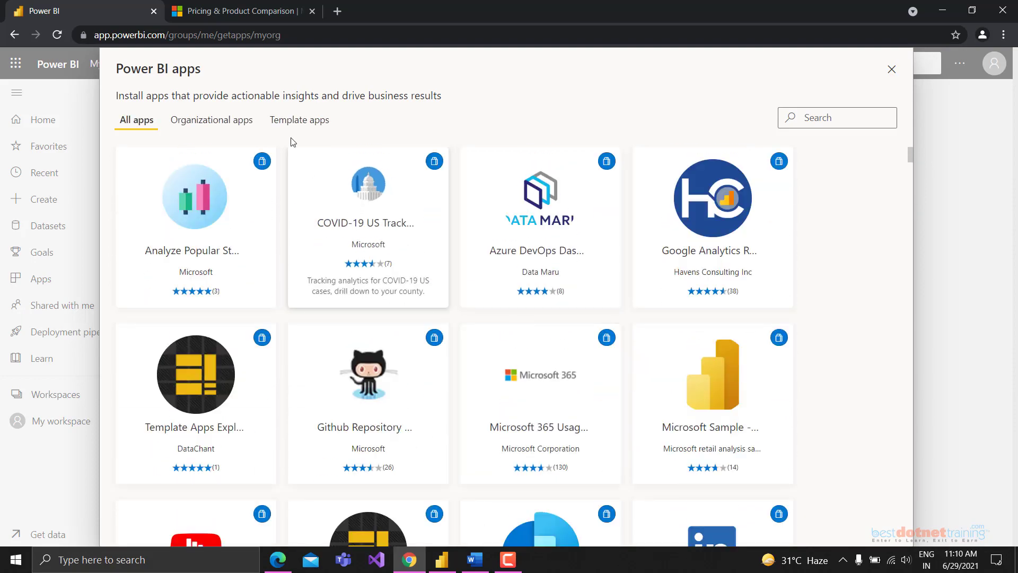
# Step: Browse the template apps, their category filter choices and the organizational apps, and close the apps catalogue
pyautogui.click(289, 122)
pyautogui.scroll(-10, 282, 415)
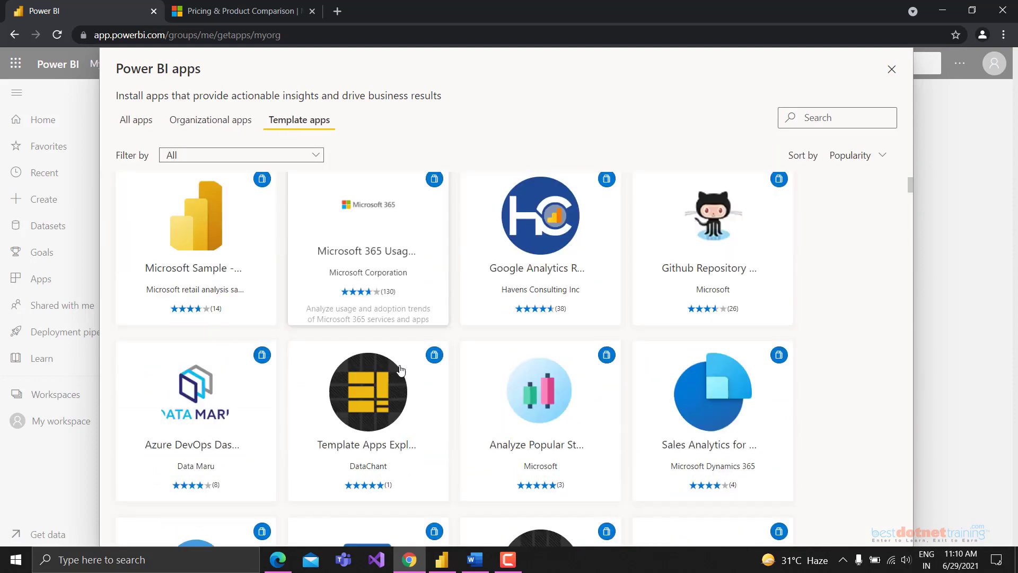
pyautogui.scroll(10, 493, 381)
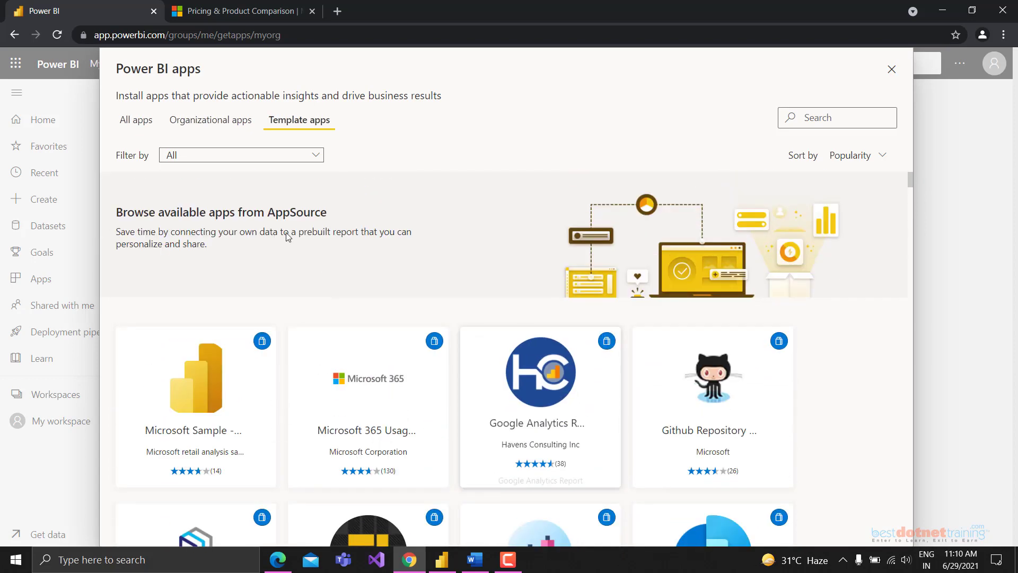
pyautogui.click(172, 155)
pyautogui.scroll(-3, 212, 249)
pyautogui.scroll(3, 223, 272)
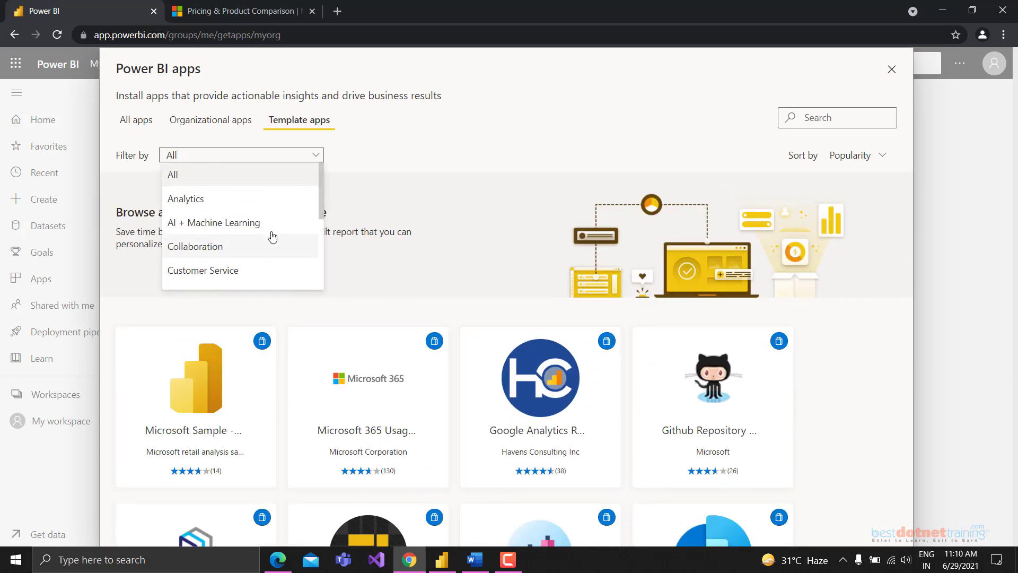
pyautogui.click(202, 122)
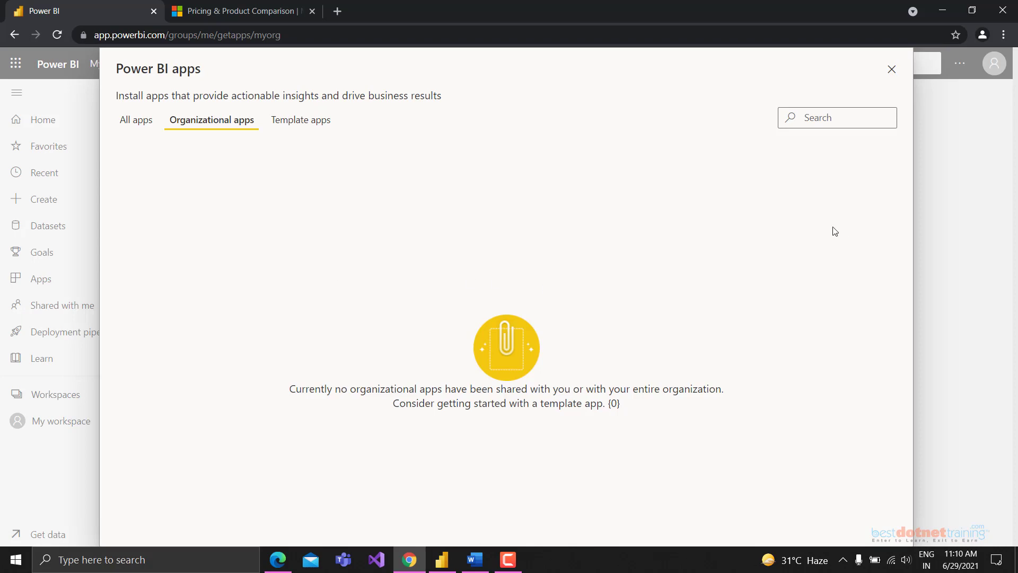
pyautogui.click(891, 70)
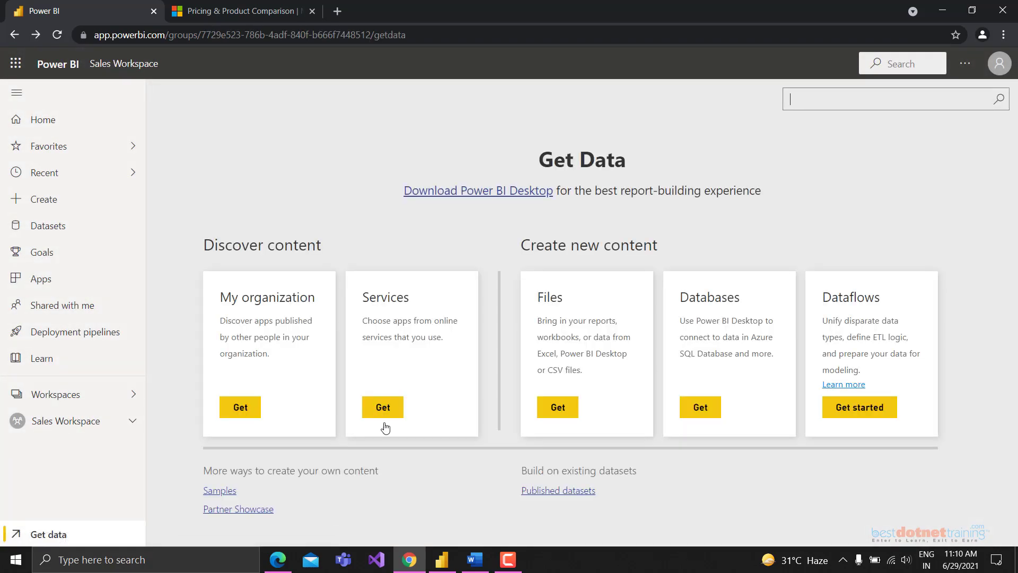
# Step: Browse the apps offered for online services from the Get Data page and close the catalogue
pyautogui.click(382, 407)
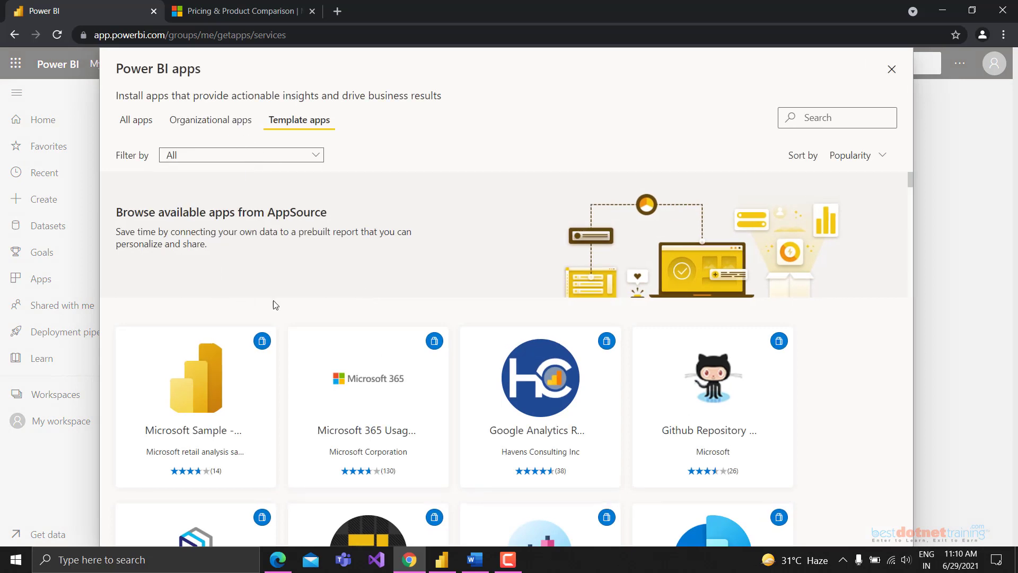
pyautogui.scroll(-15, 341, 212)
pyautogui.scroll(8, 344, 325)
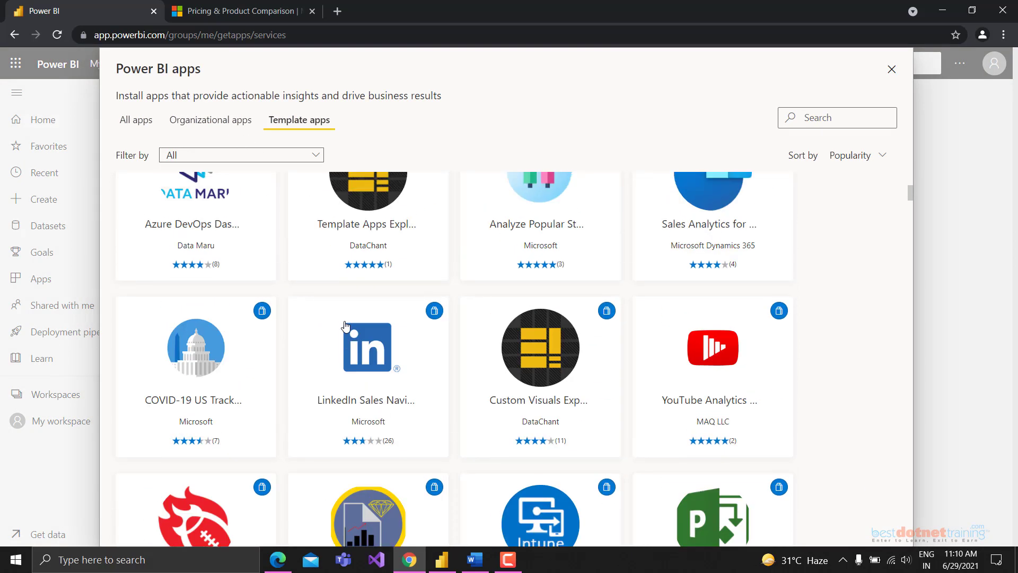
pyautogui.scroll(6, 345, 325)
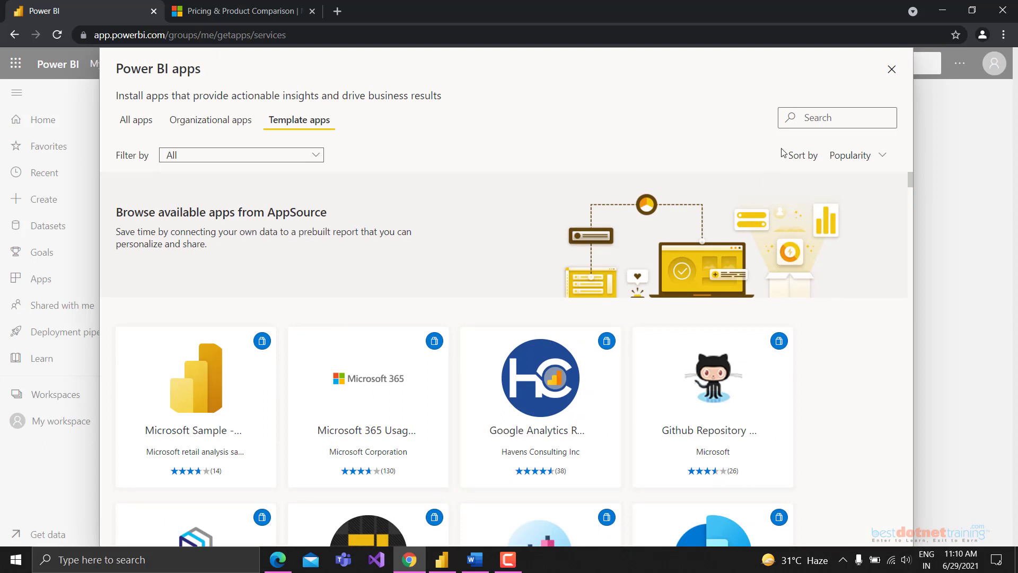
pyautogui.click(892, 70)
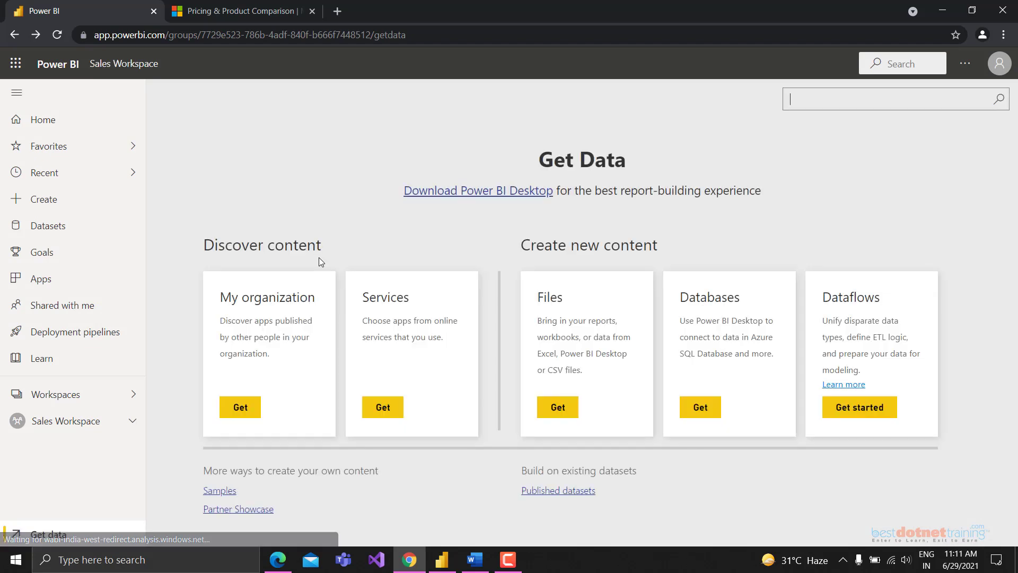
# Step: Compare the Files sources with the Databases & More sources available for creating new content in Get Data
pyautogui.click(557, 408)
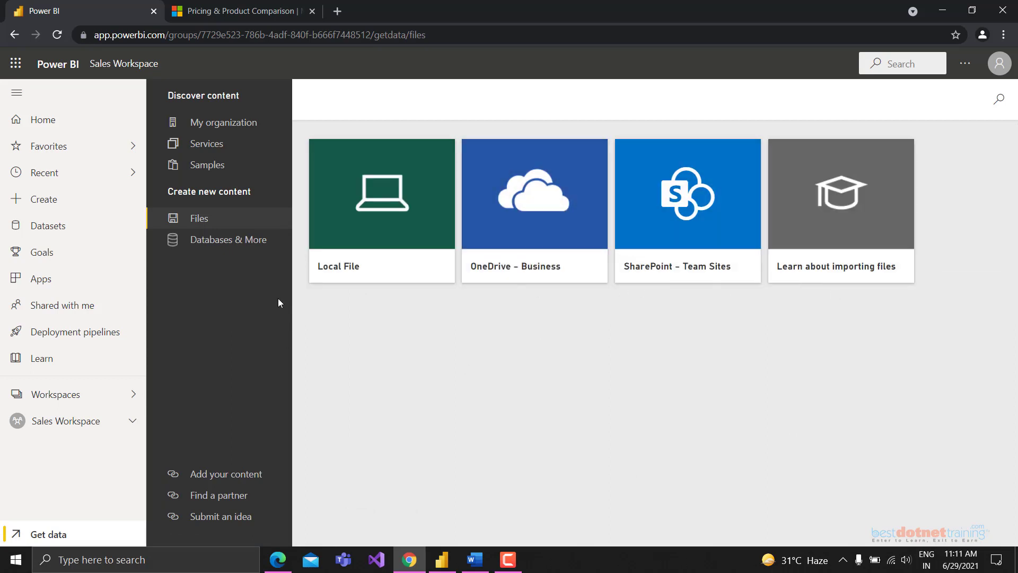
pyautogui.click(14, 34)
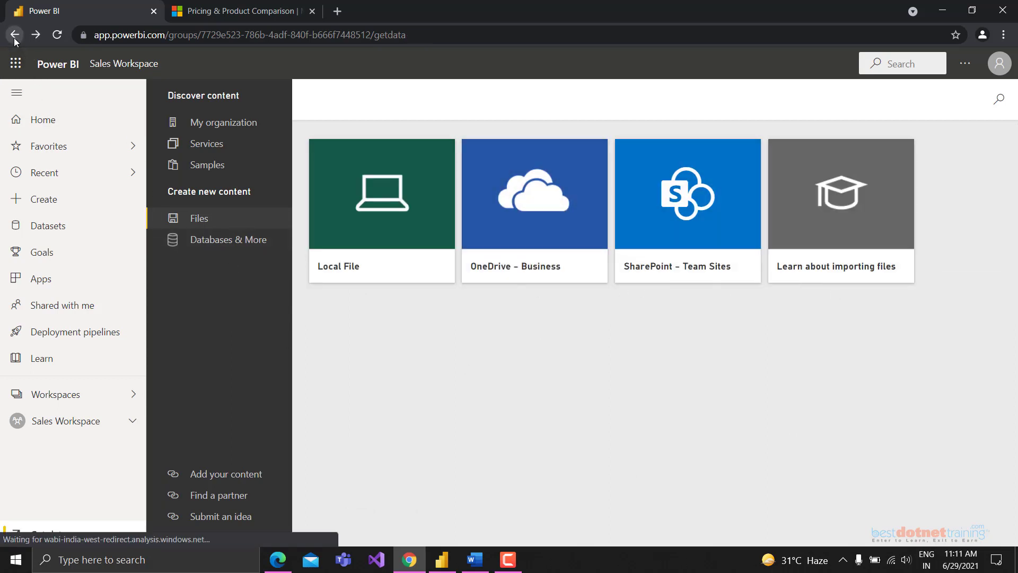
pyautogui.click(684, 411)
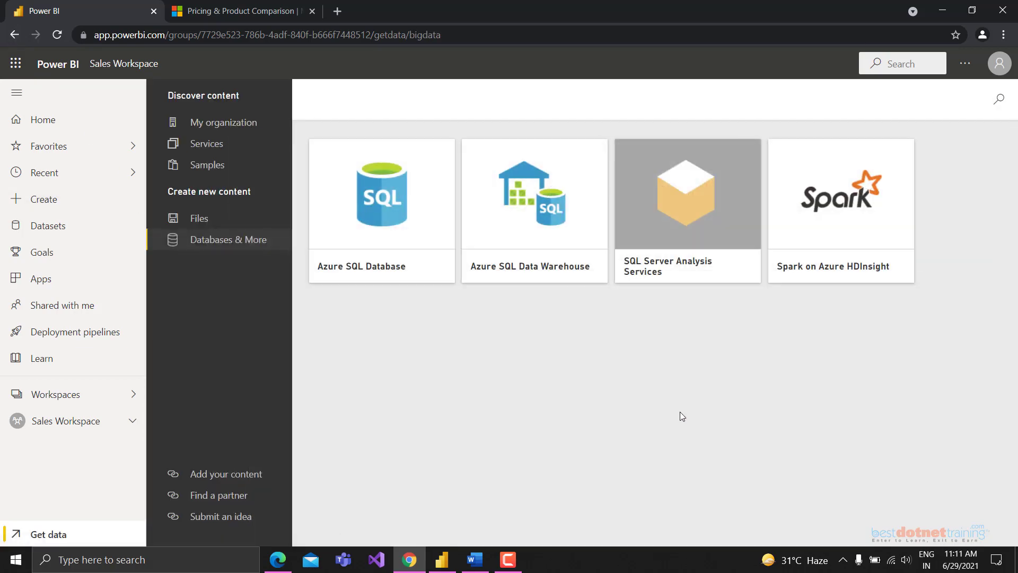
pyautogui.click(196, 228)
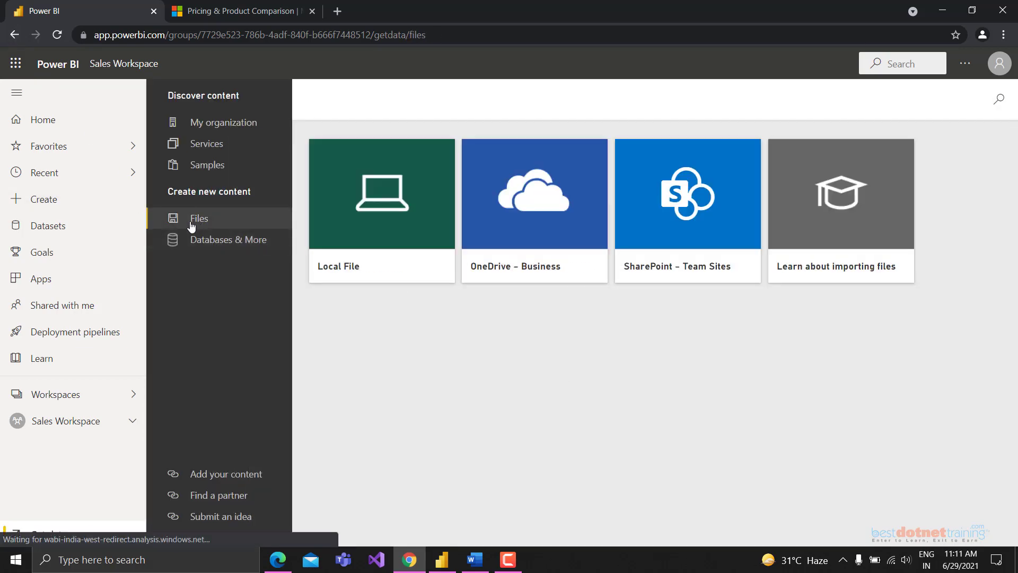
pyautogui.click(238, 240)
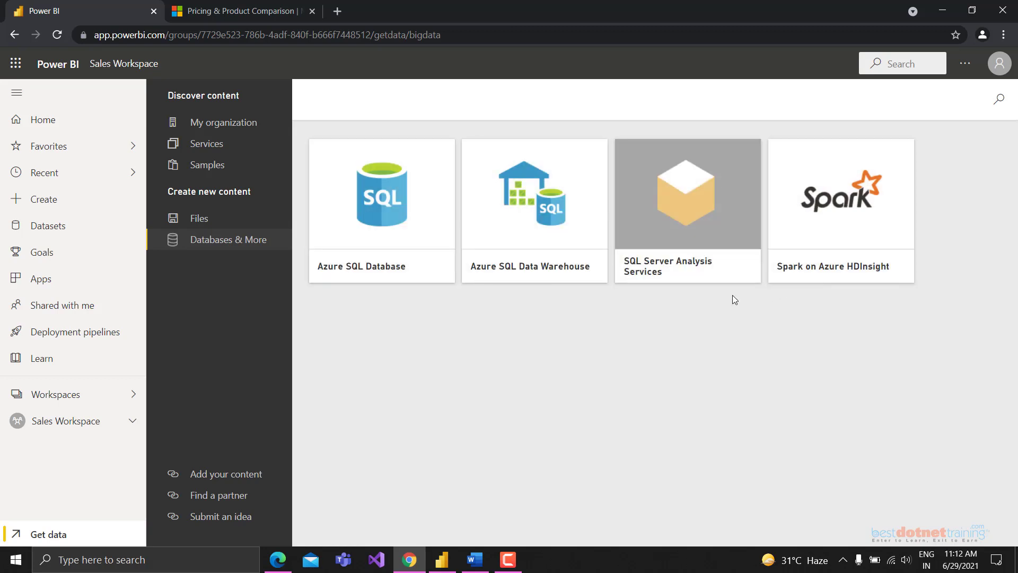
pyautogui.click(197, 219)
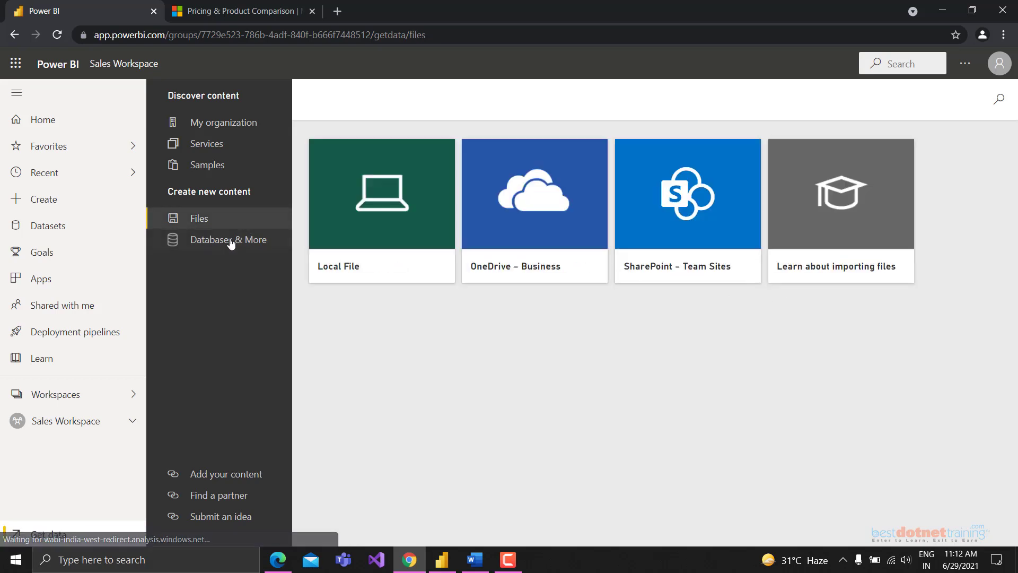
pyautogui.click(231, 241)
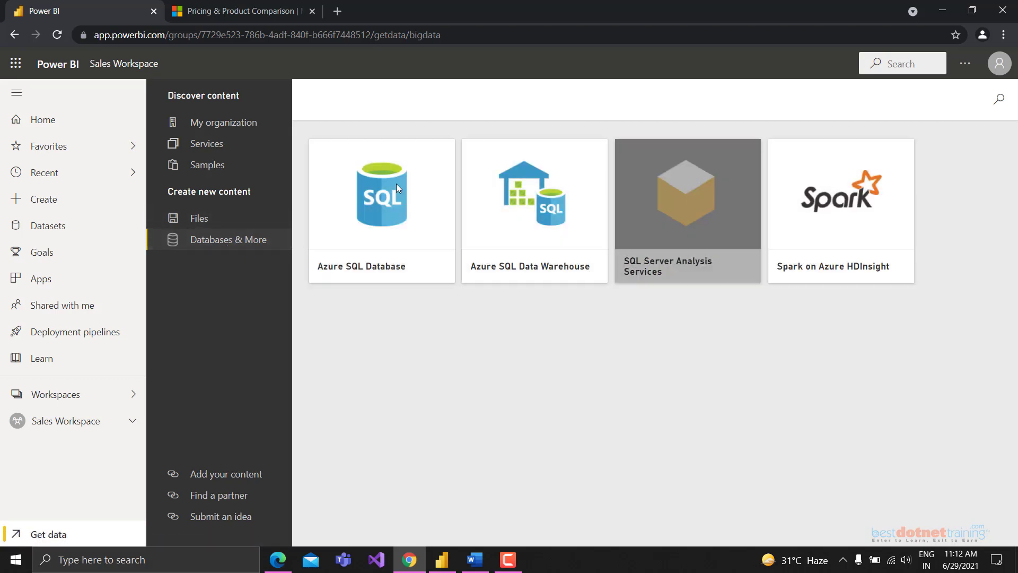
pyautogui.moveTo(94, 34); pyautogui.dragTo(231, 34)
pyautogui.click(384, 405)
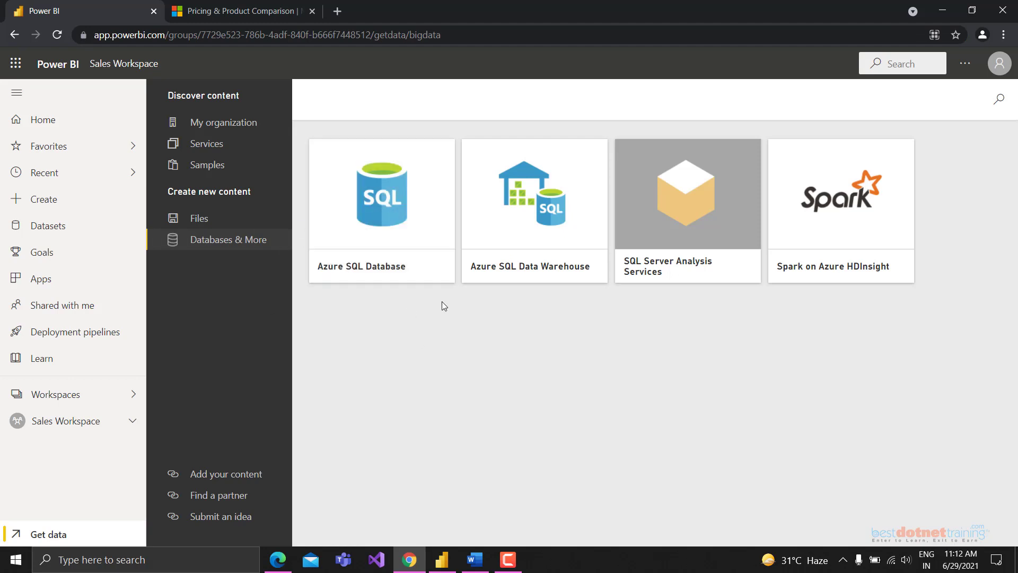
pyautogui.click(16, 35)
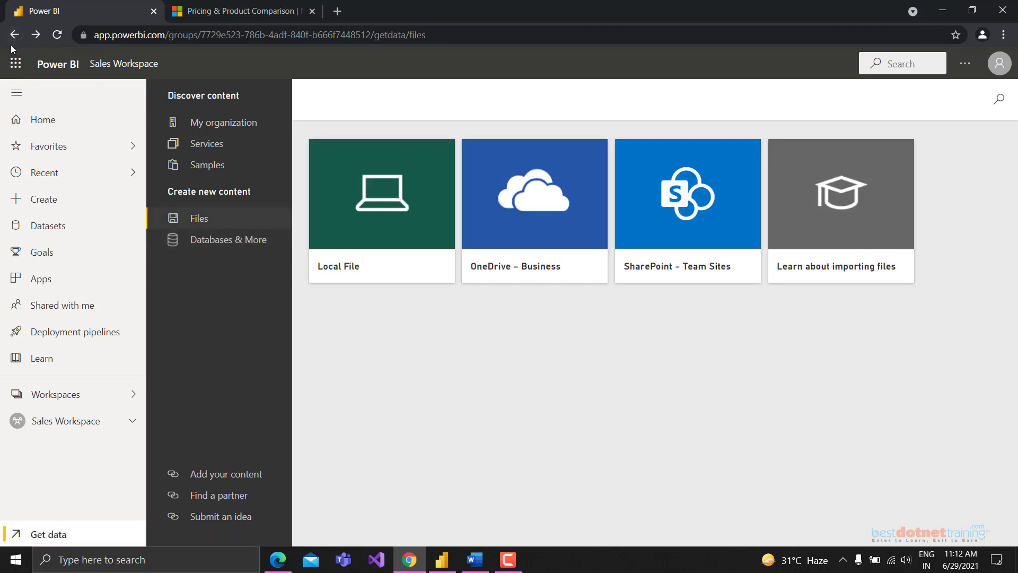
pyautogui.click(15, 35)
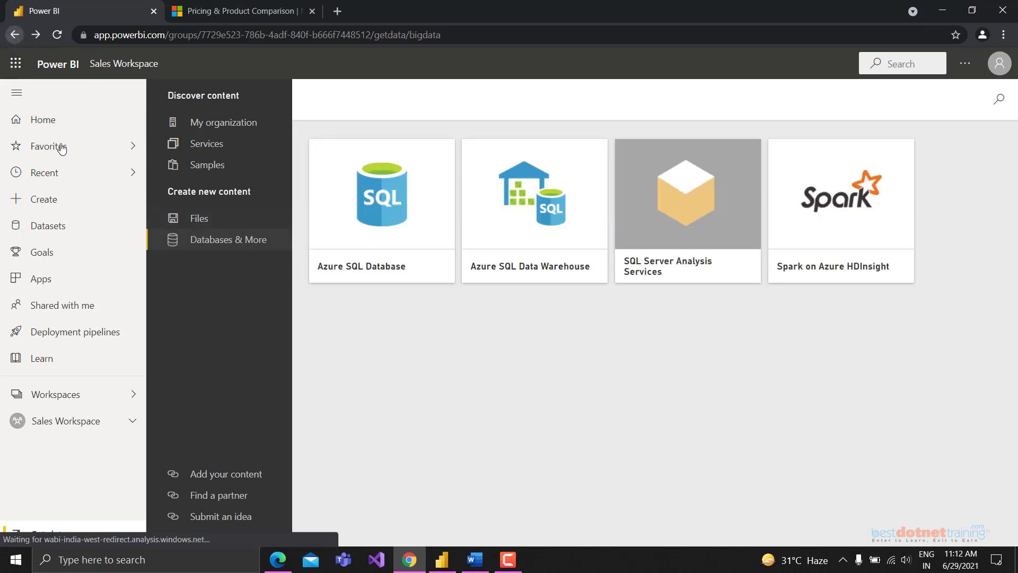
# Step: Open Sales Report from the Sales Workspace and clear the selections in its product slicer
pyautogui.click(58, 425)
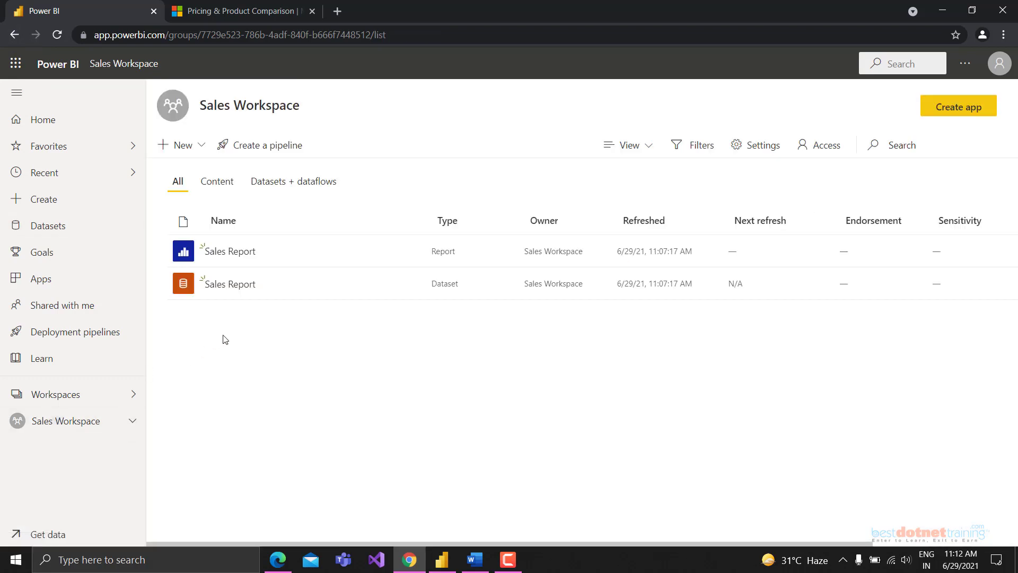
pyautogui.click(228, 251)
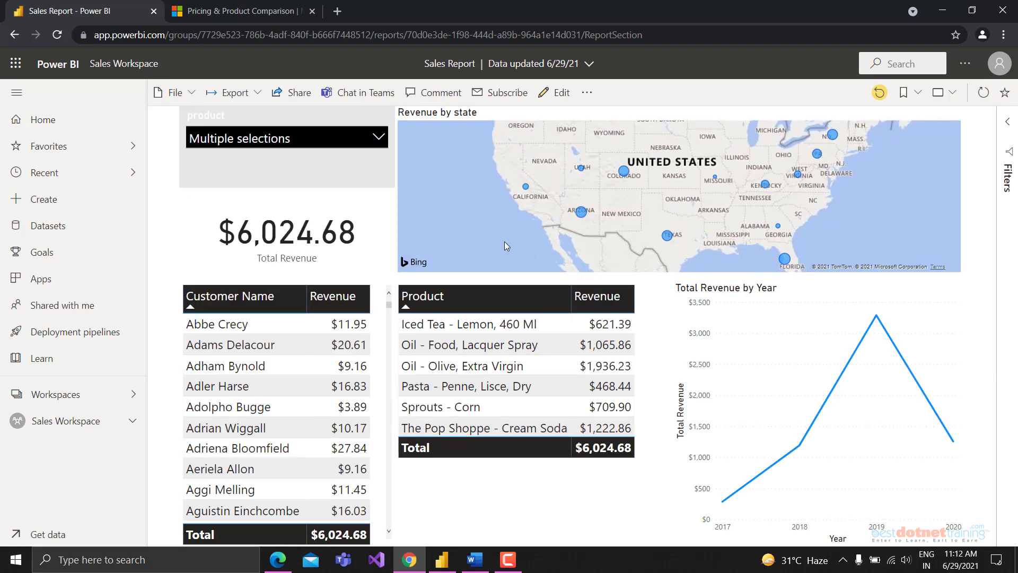
pyautogui.click(249, 139)
pyautogui.click(378, 134)
pyautogui.click(377, 120)
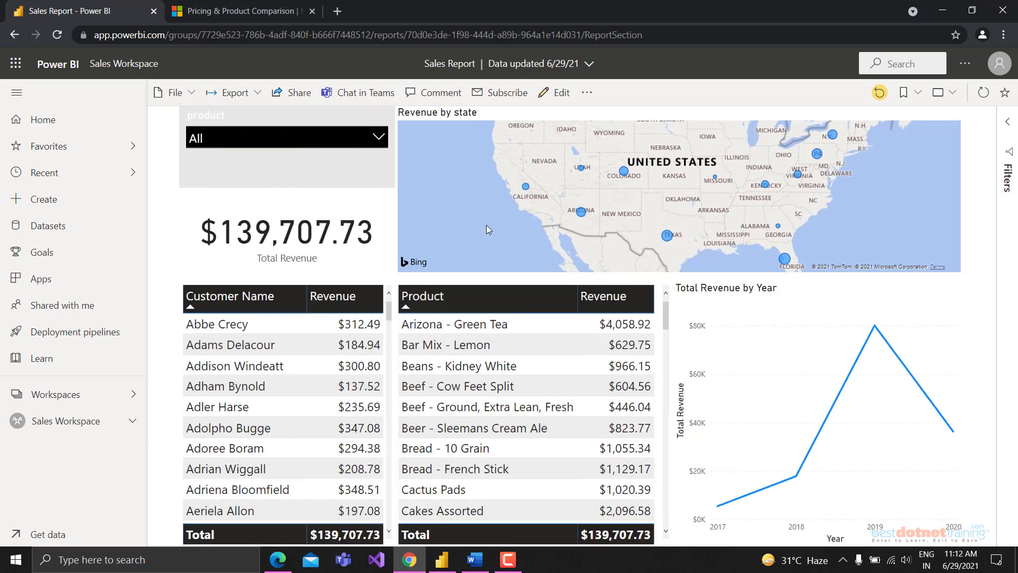
# Step: Put Sales Report into editing mode and examine the fields of the products and sales tables
pyautogui.moveTo(583, 212)
pyautogui.click(559, 96)
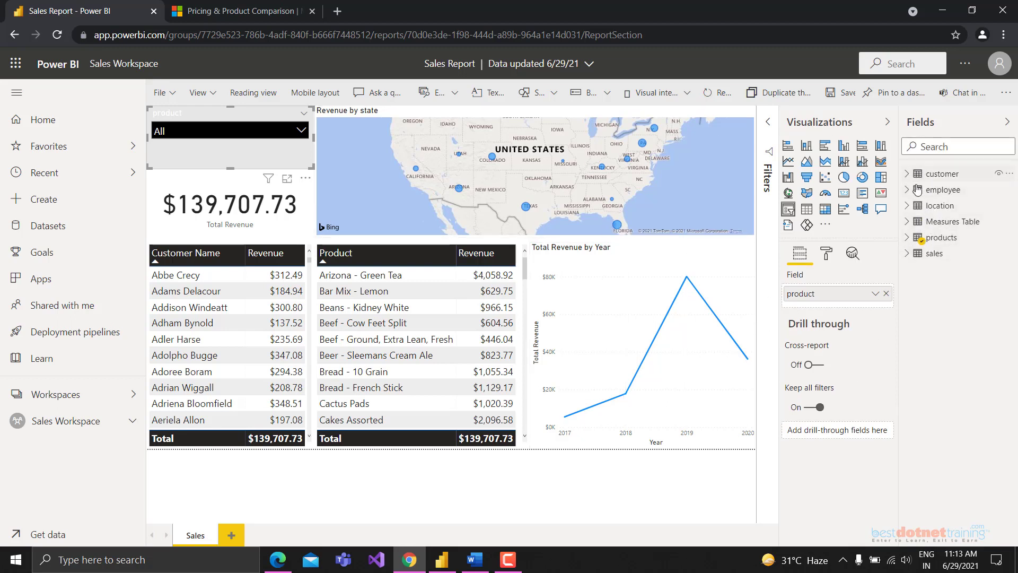
pyautogui.click(908, 238)
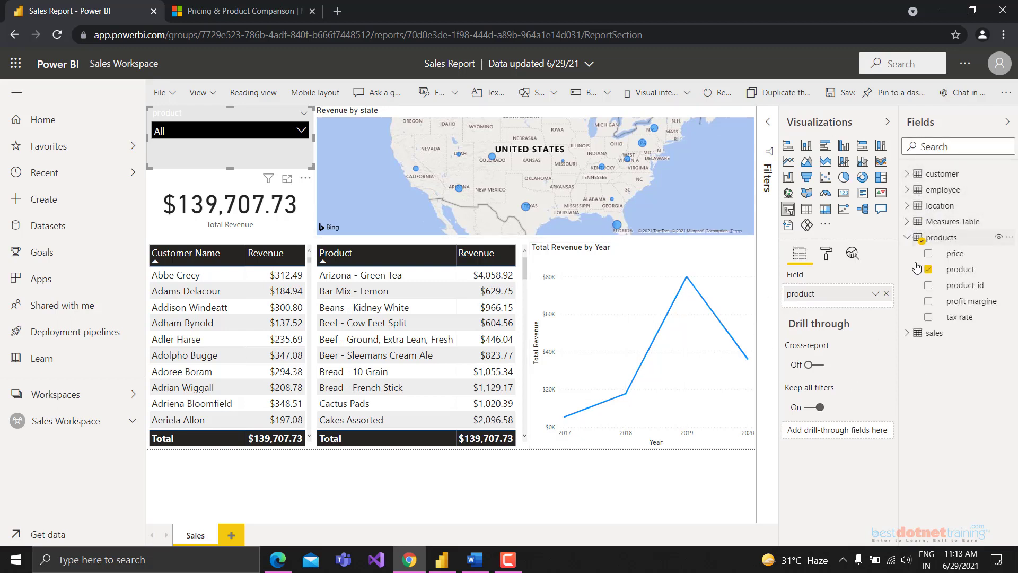
pyautogui.click(907, 334)
pyautogui.click(909, 336)
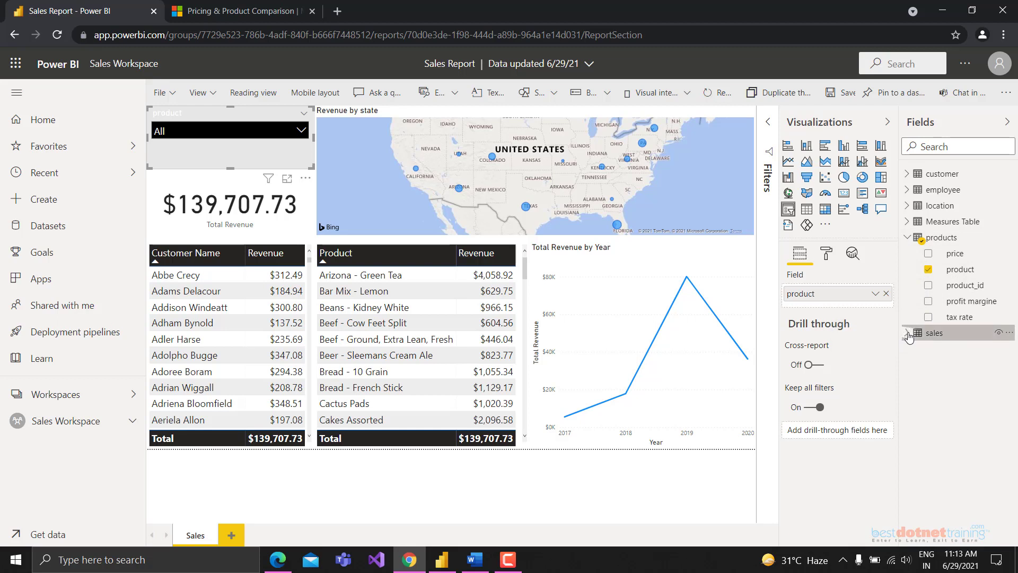
pyautogui.click(909, 239)
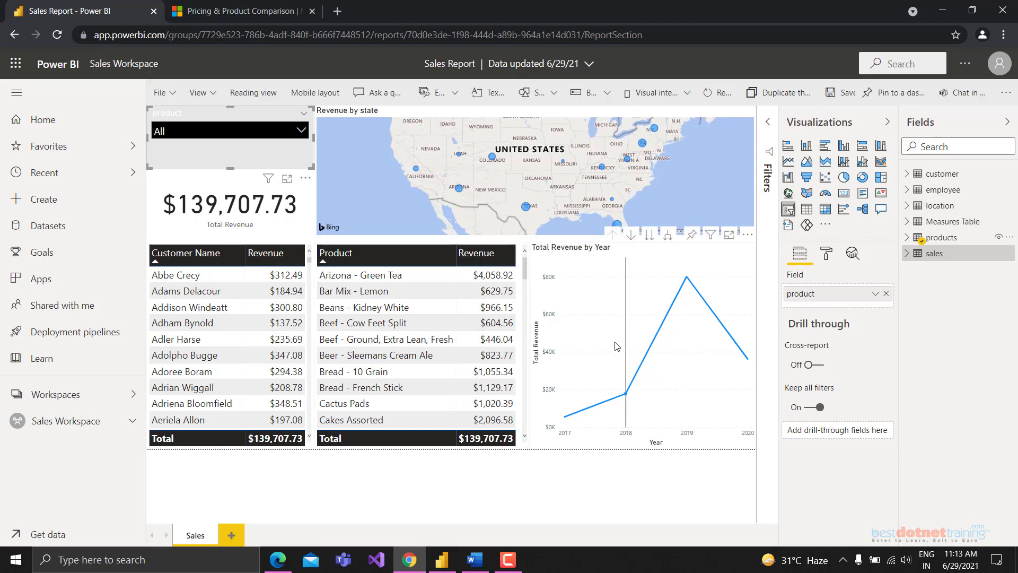
# Step: Look through the report's data exploration, button and visual interaction options and the Share to Microsoft Teams dialog
pyautogui.click(448, 96)
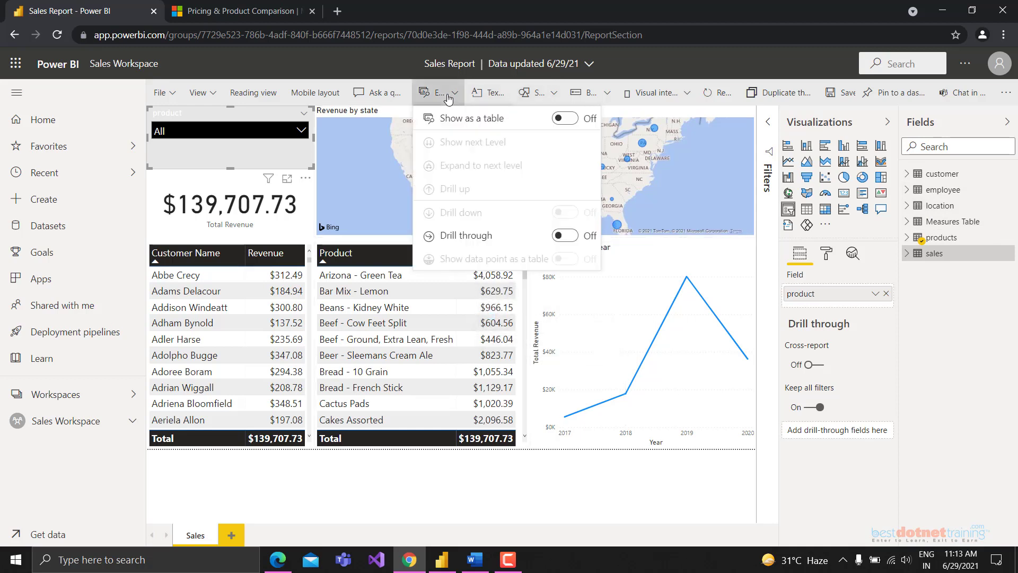
pyautogui.click(948, 198)
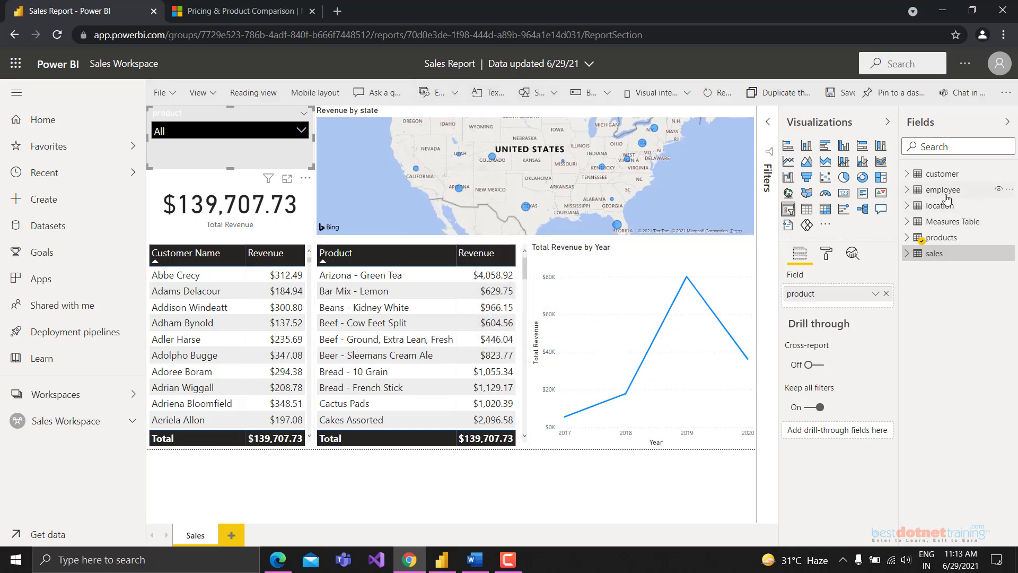
pyautogui.click(947, 198)
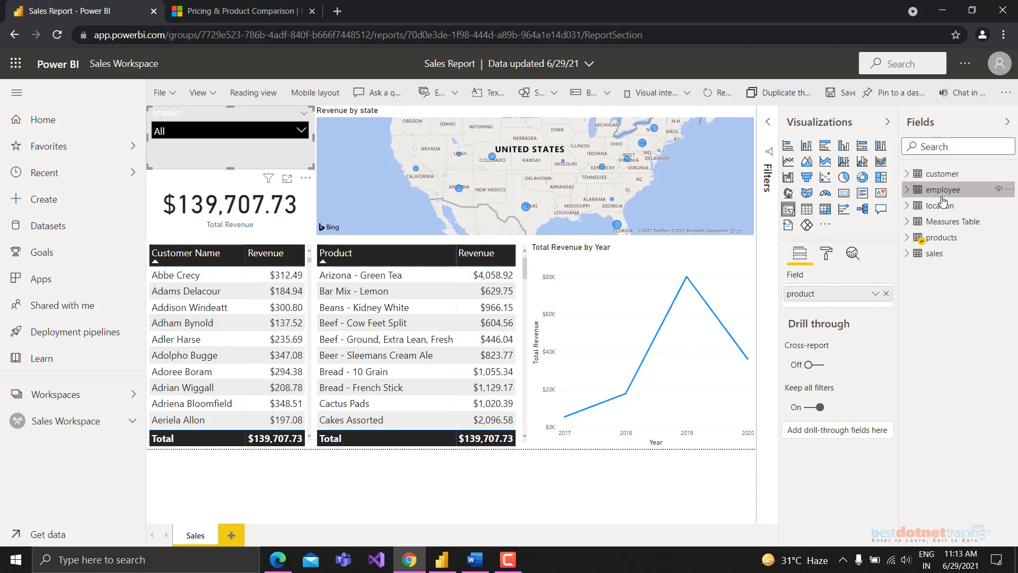
pyautogui.click(609, 96)
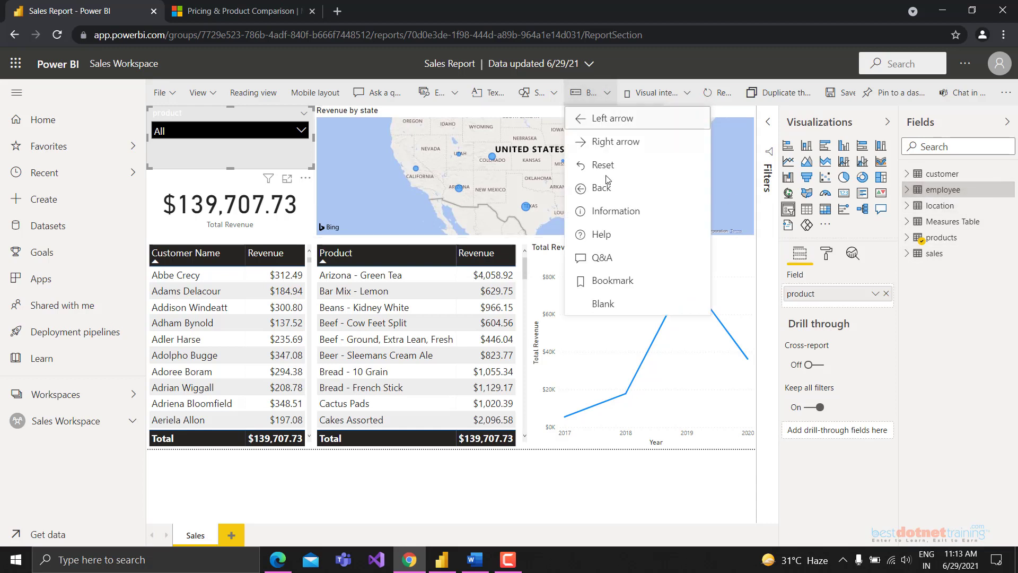
pyautogui.click(687, 94)
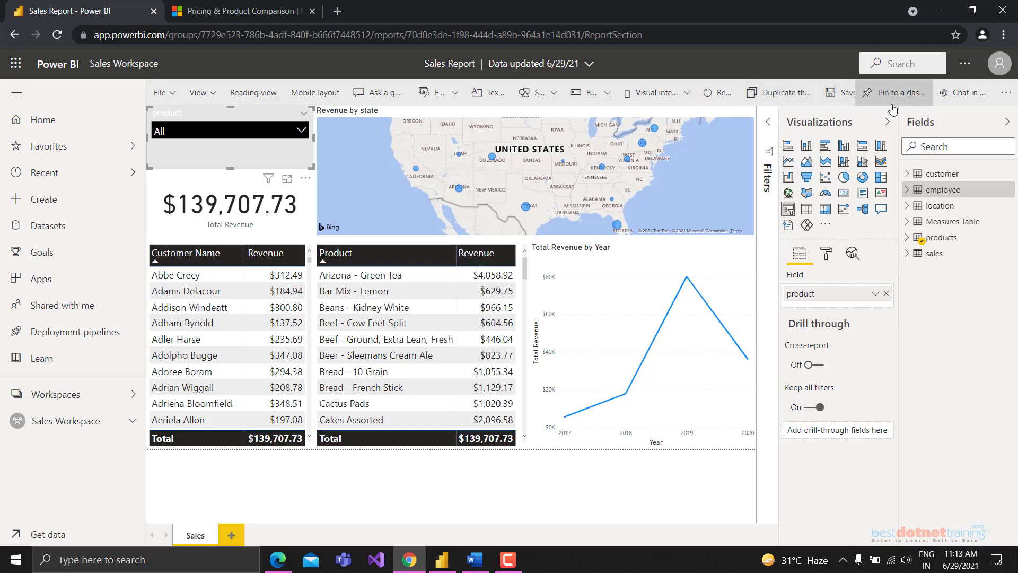
pyautogui.click(958, 94)
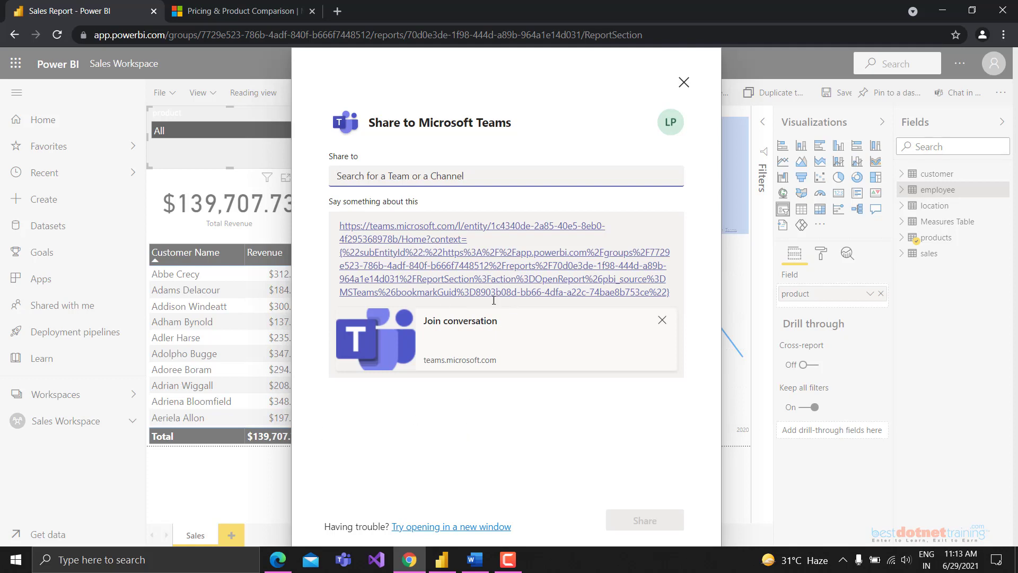
pyautogui.click(684, 83)
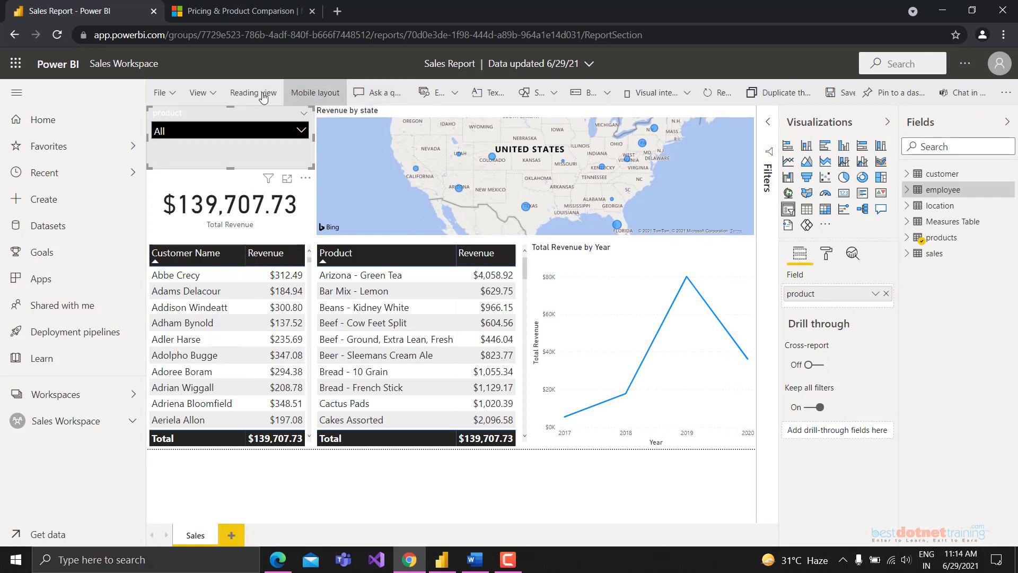
# Step: Turn on the Selection pane for the Sales page of the report
pyautogui.click(207, 91)
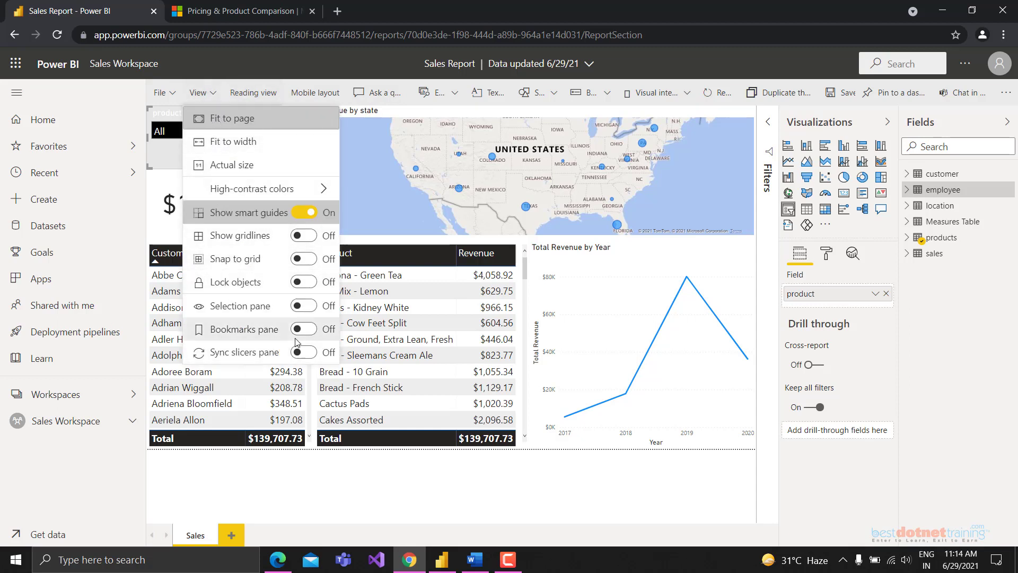
pyautogui.click(301, 306)
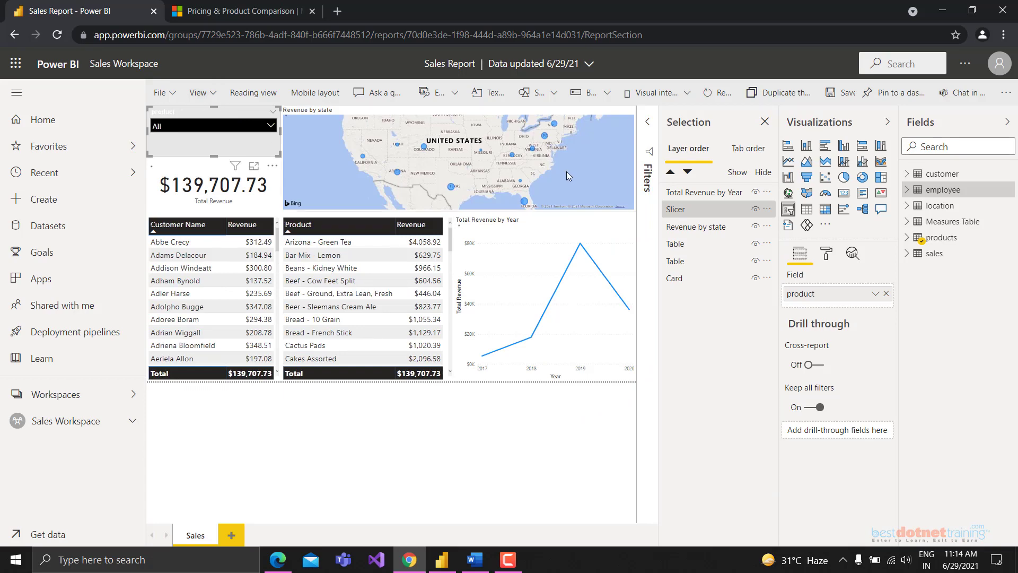
# Step: Show the Bookmarks pane of Sales Report to view its options, and hide it again
pyautogui.click(201, 93)
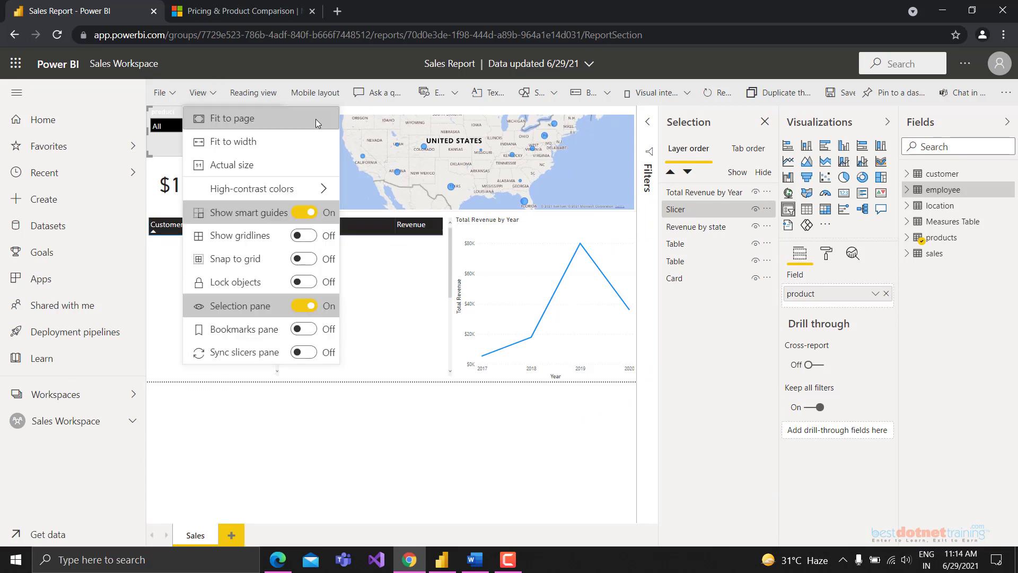
pyautogui.click(302, 329)
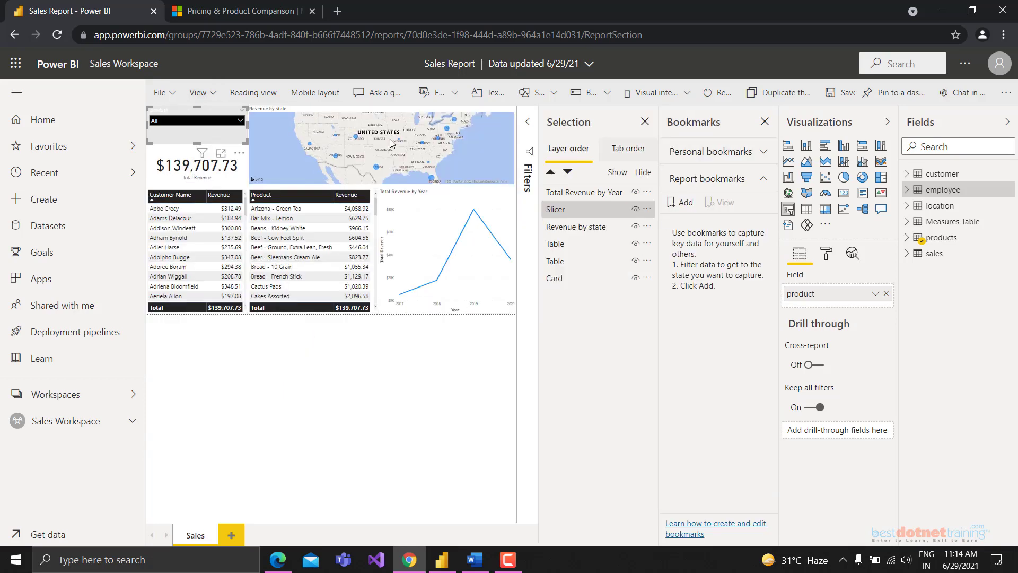
pyautogui.click(215, 92)
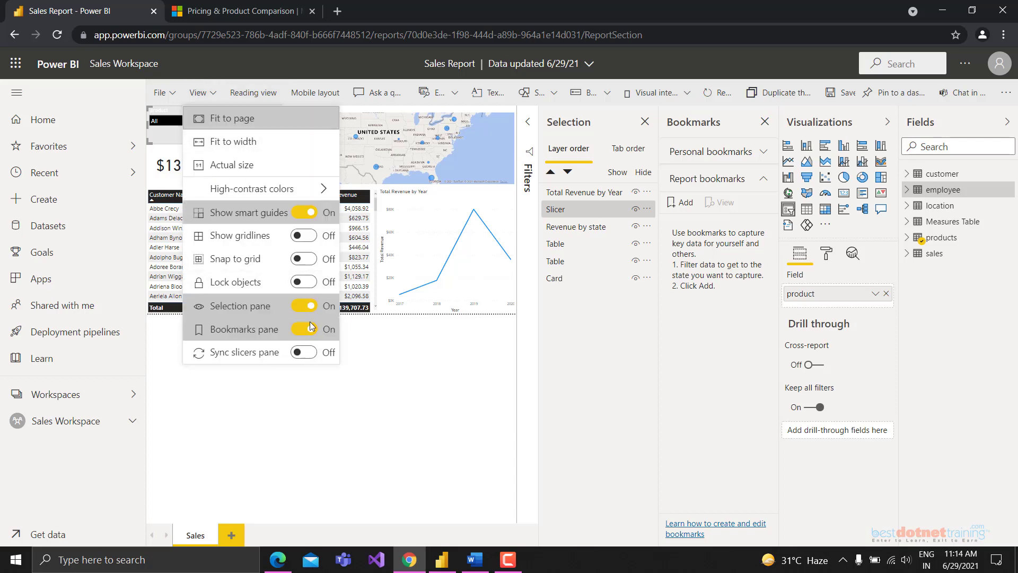
pyautogui.click(310, 328)
# Step: Turn off the Selection pane and look through the report's saving, embedding and export options
pyautogui.click(201, 92)
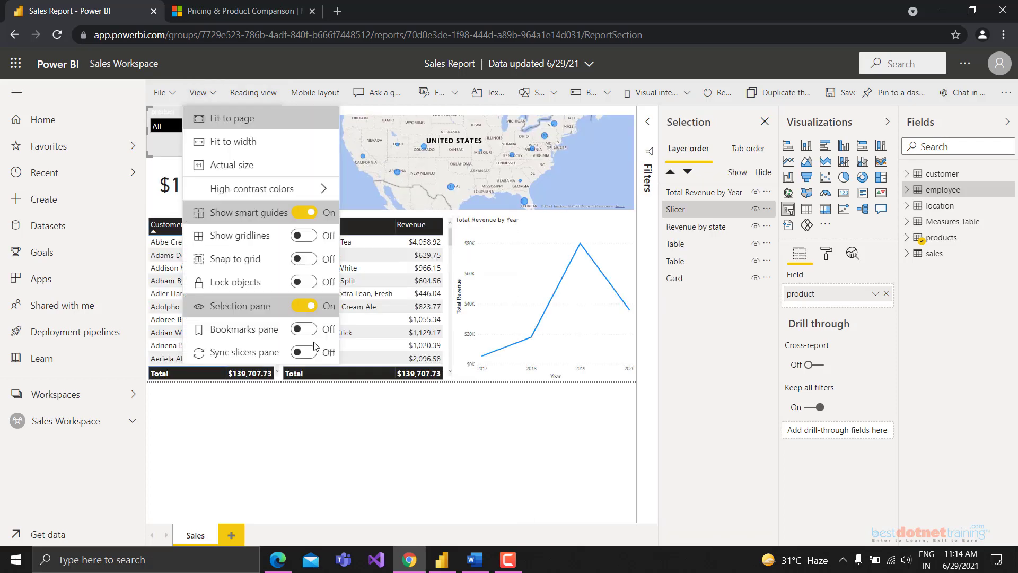
pyautogui.click(304, 308)
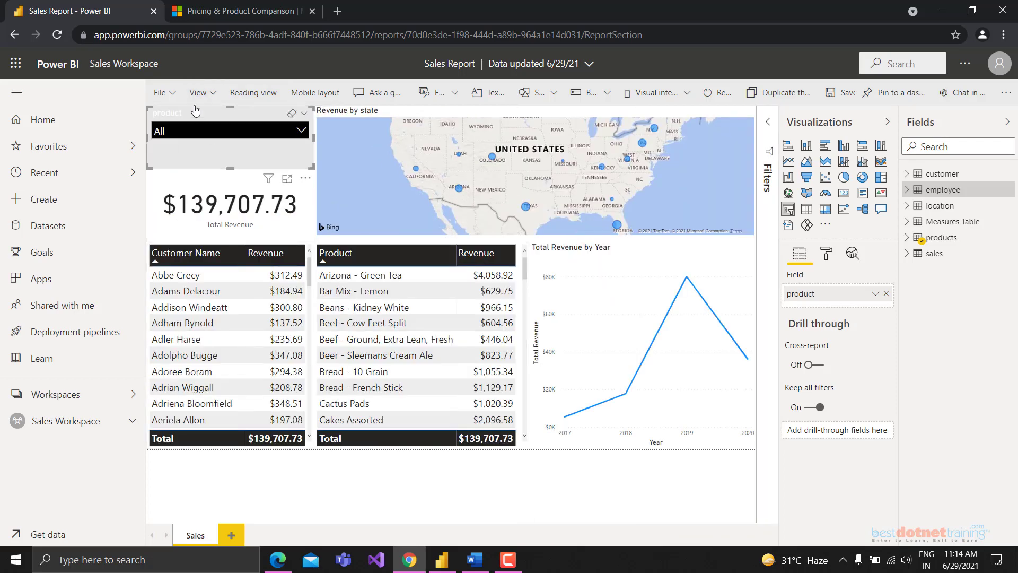
pyautogui.click(161, 92)
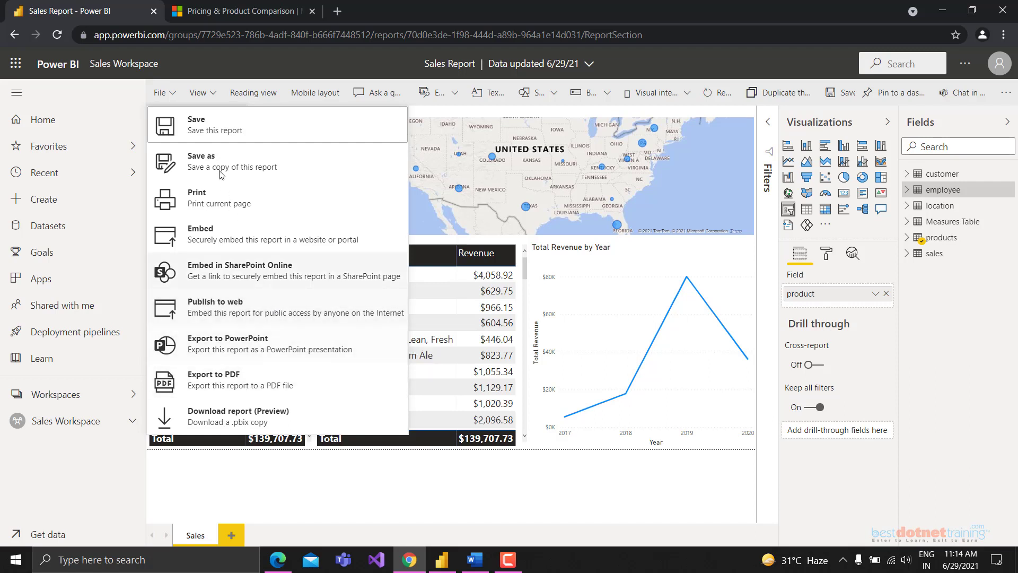
pyautogui.click(172, 97)
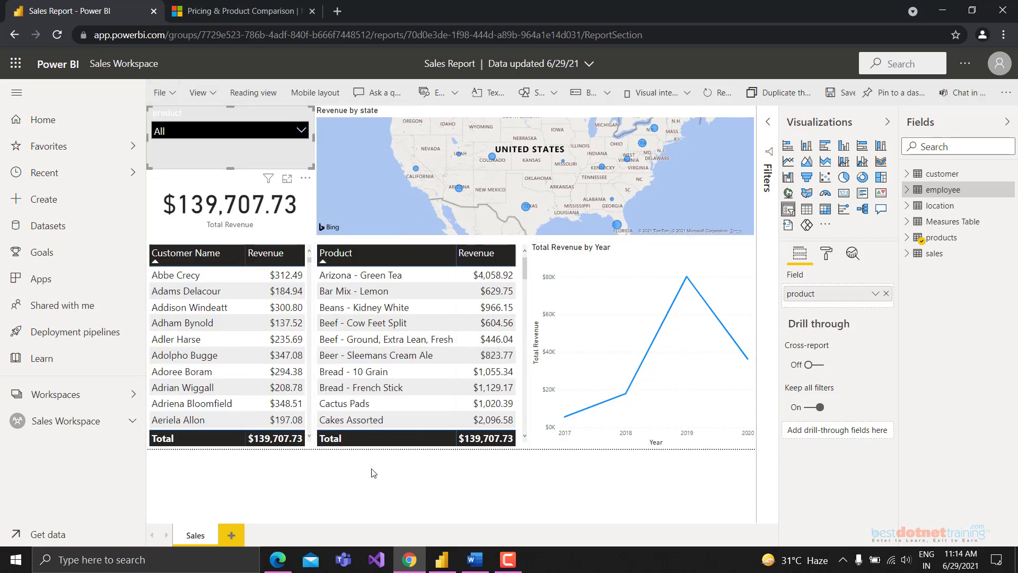
# Step: Return to the Sales Workspace and open Sales Report in reading view
pyautogui.click(80, 397)
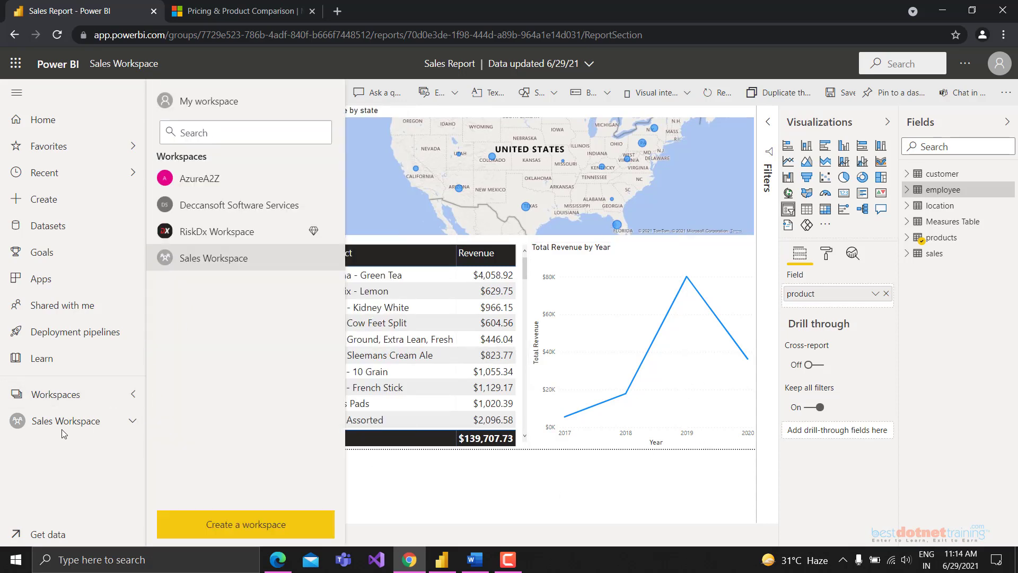
pyautogui.click(183, 260)
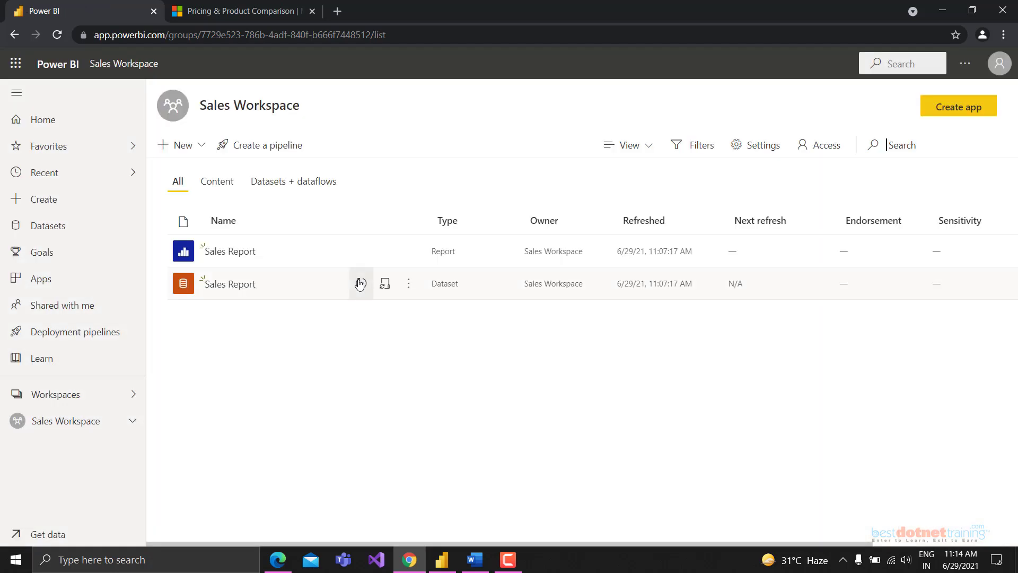
pyautogui.click(231, 254)
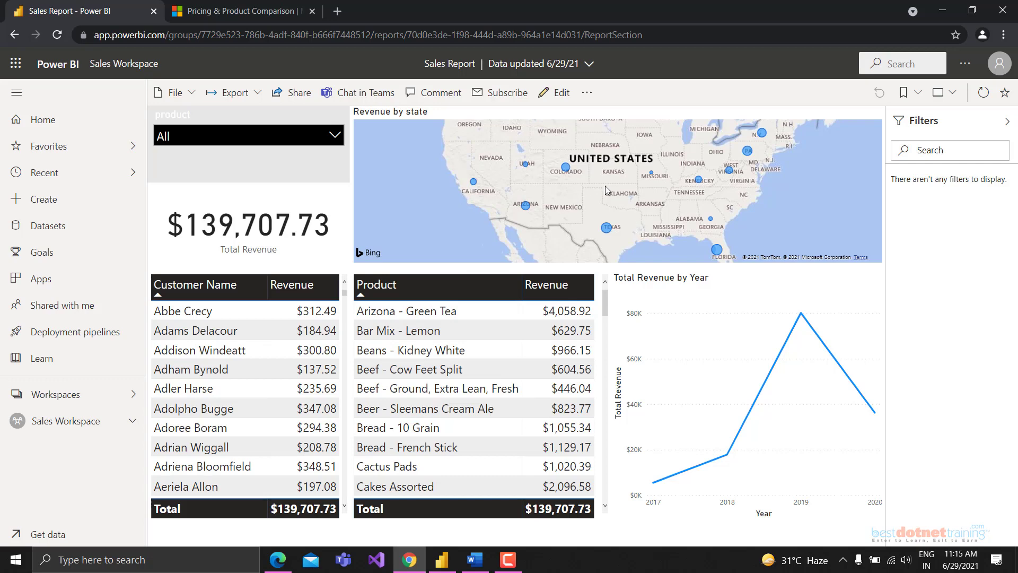
# Step: Generate and view the usage metrics for Sales Report
pyautogui.click(591, 95)
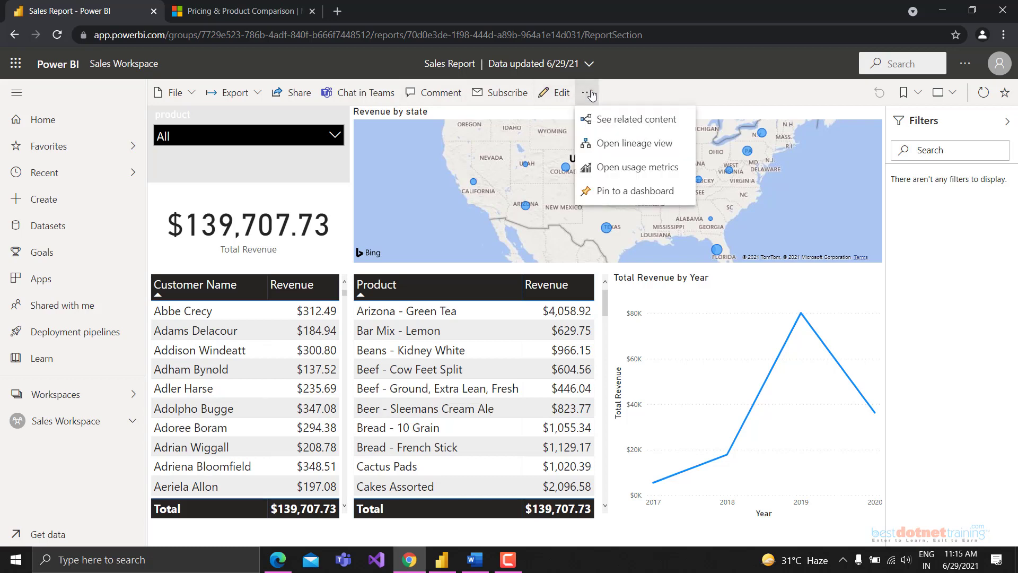
pyautogui.click(638, 169)
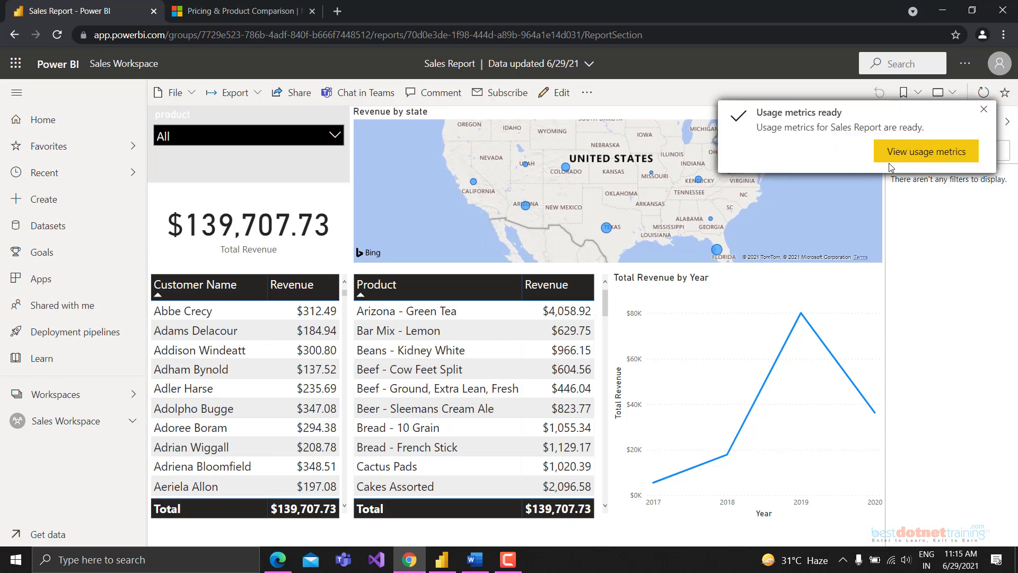
pyautogui.click(896, 156)
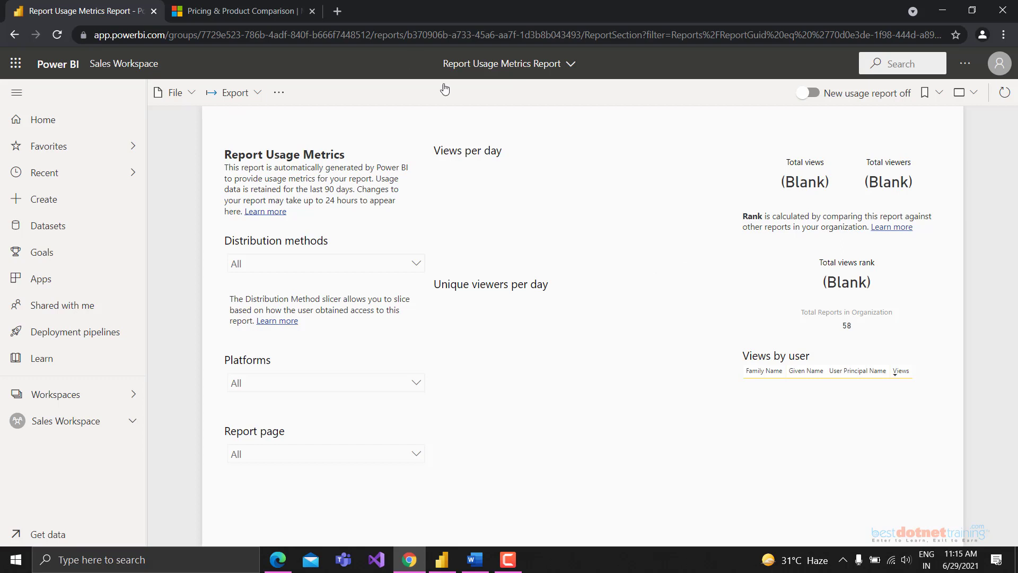
pyautogui.click(15, 34)
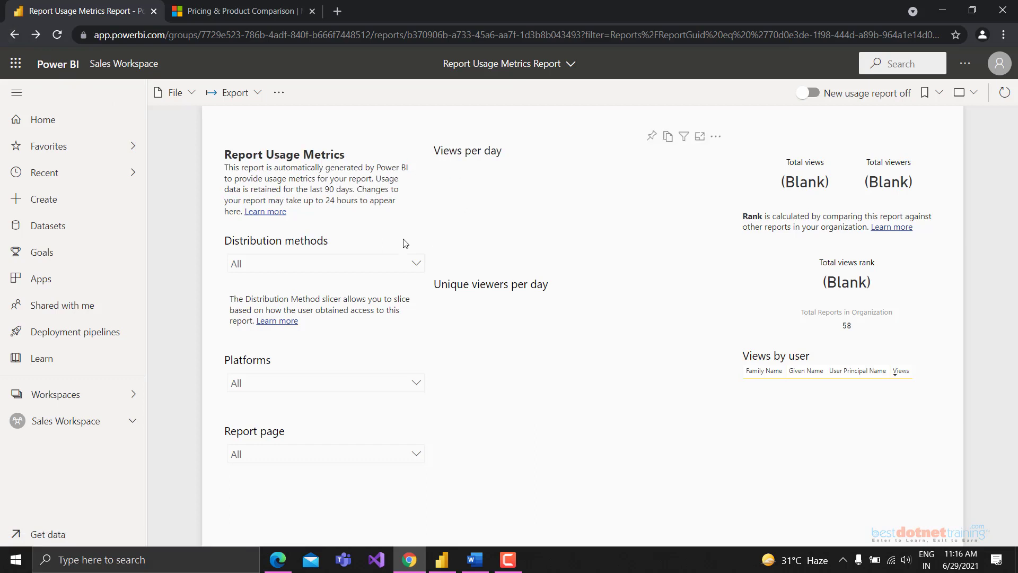
# Step: Reopen Sales Report from the Sales Workspace and open its lineage view
pyautogui.click(50, 421)
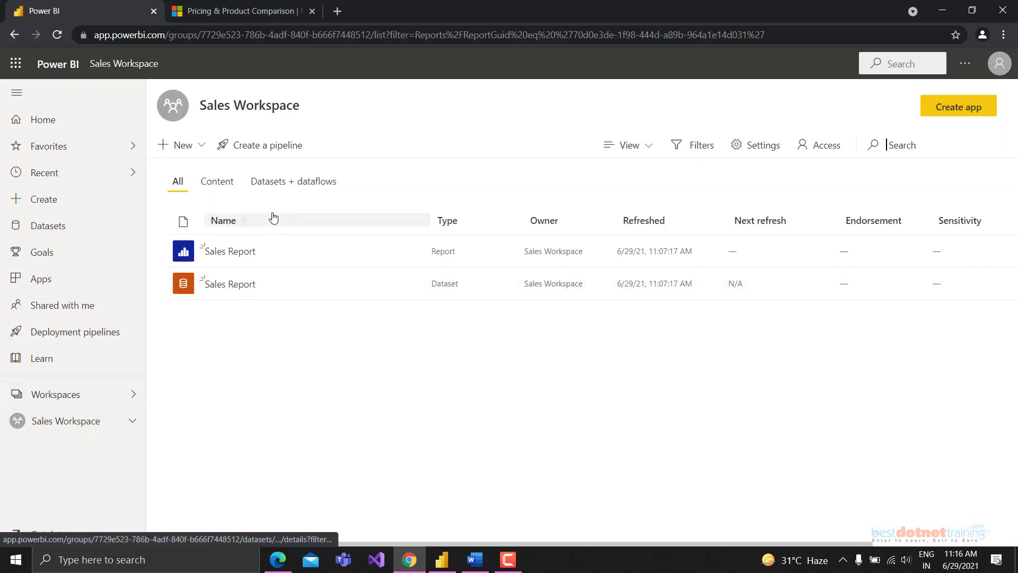
pyautogui.click(229, 253)
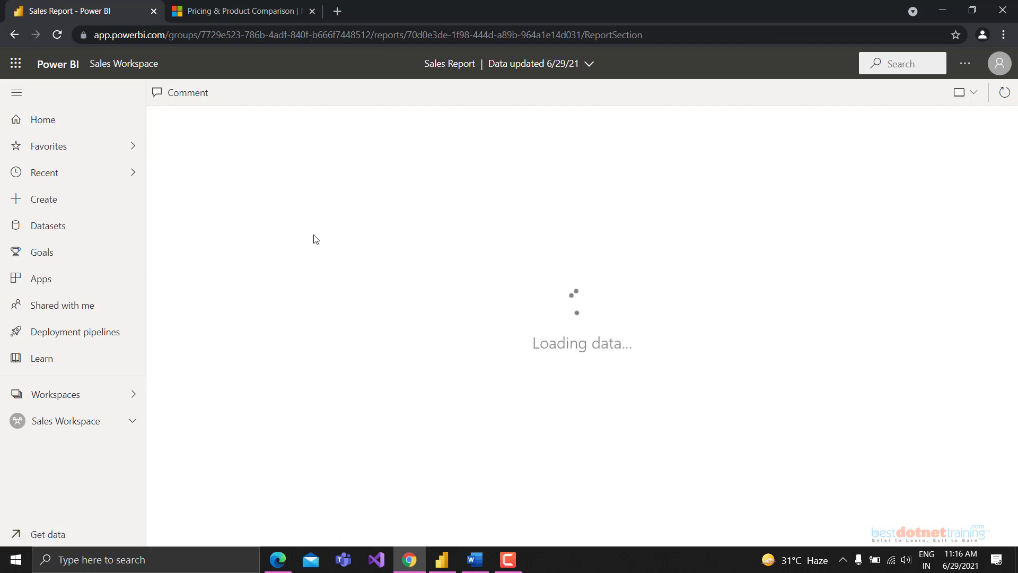
pyautogui.click(587, 94)
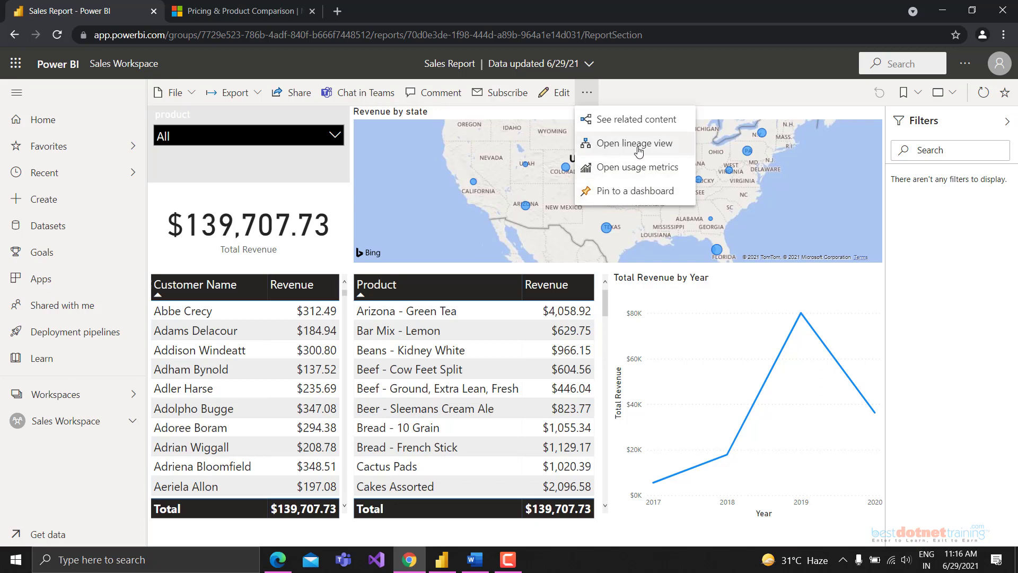
pyautogui.click(621, 148)
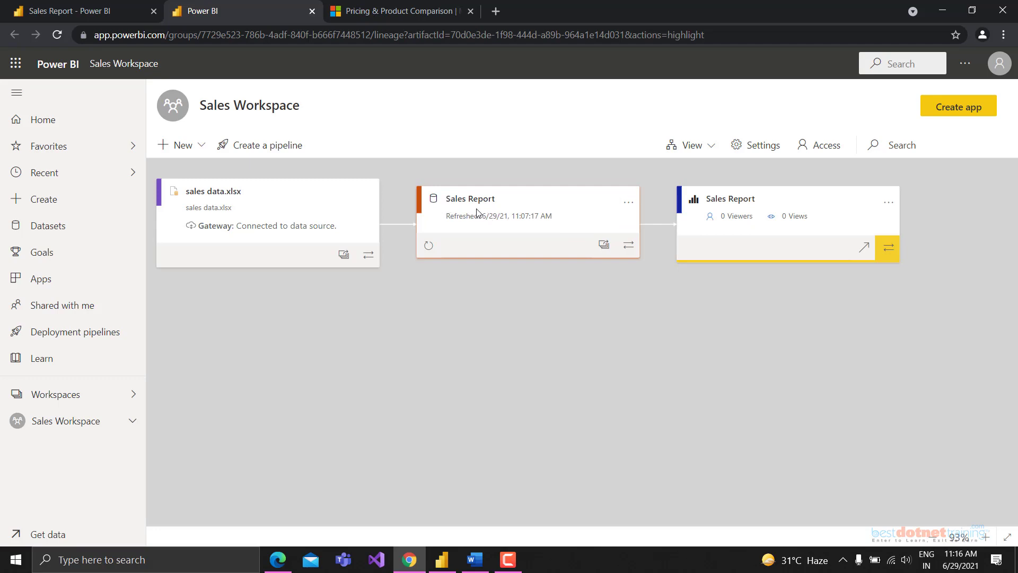
# Step: Examine the Sales Report dataset's refresh times, table list and the columns of its customer and employee tables
pyautogui.click(514, 211)
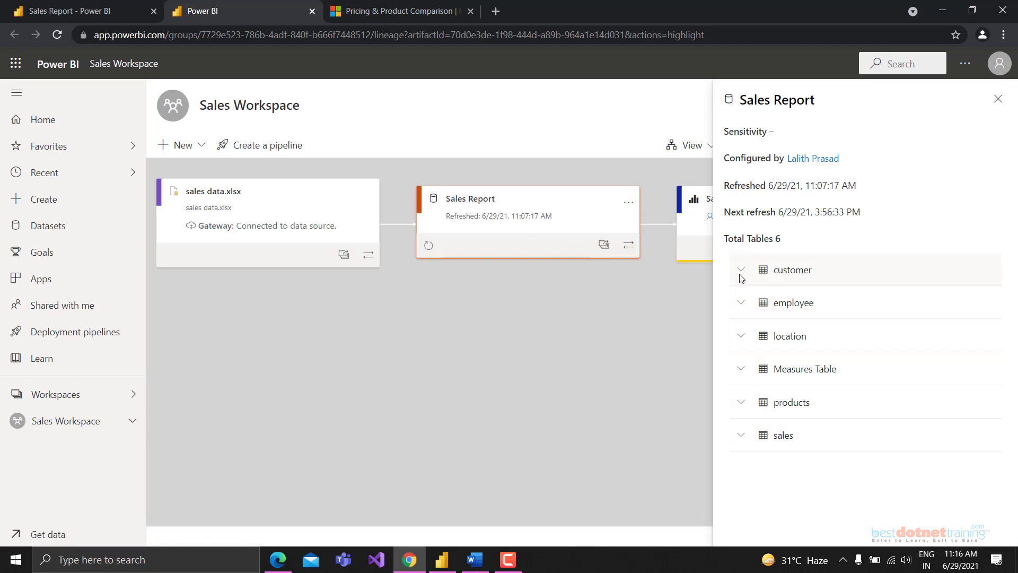
pyautogui.click(741, 274)
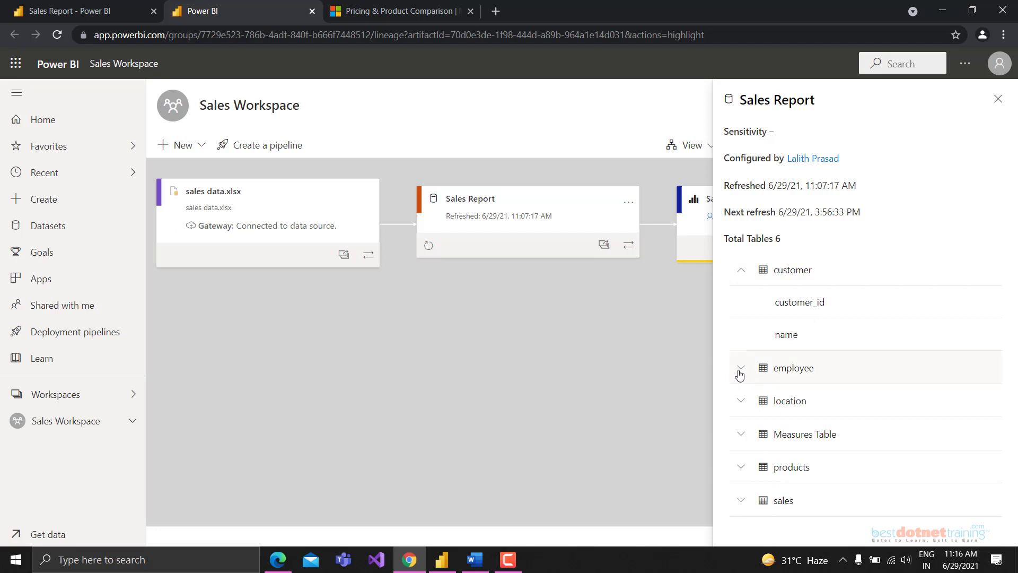
pyautogui.click(741, 369)
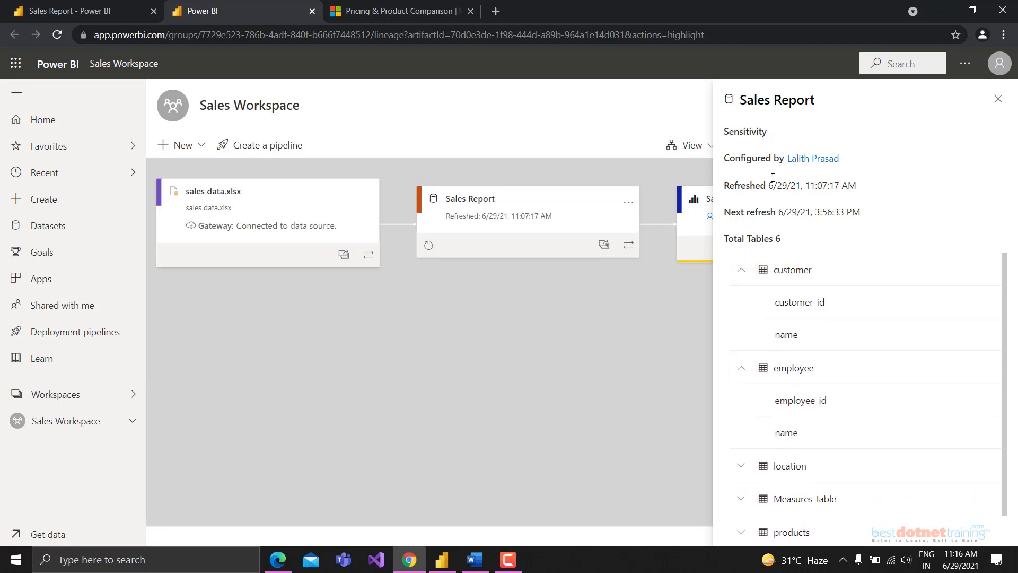
pyautogui.moveTo(772, 178); pyautogui.dragTo(873, 190)
pyautogui.click(838, 209)
pyautogui.moveTo(777, 216); pyautogui.dragTo(912, 221)
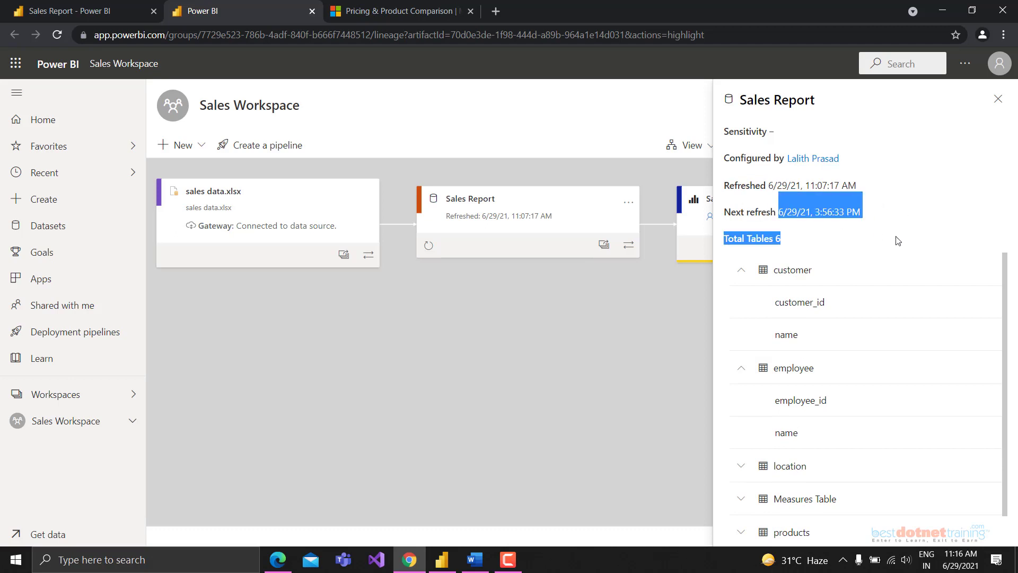
pyautogui.click(889, 313)
pyautogui.scroll(-1, 837, 347)
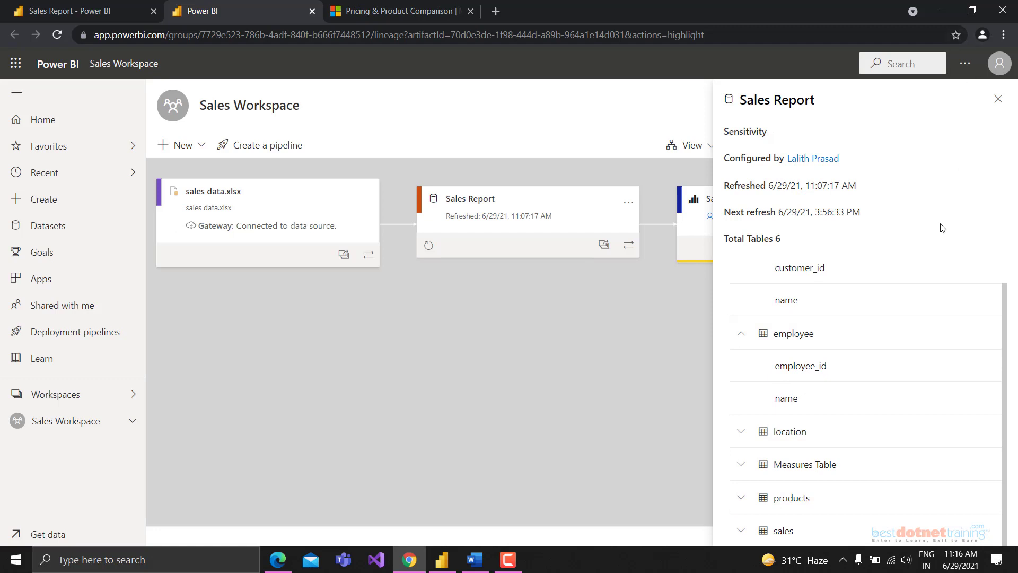
pyautogui.scroll(1, 901, 254)
pyautogui.click(997, 99)
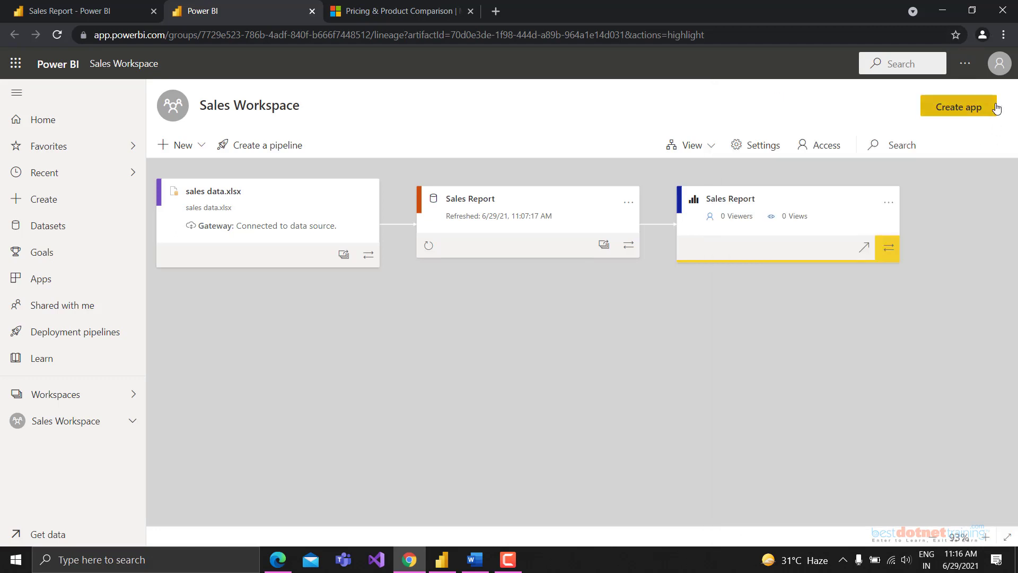
# Step: View the details of the Sales Report report in the lineage diagram and return to the workspace's content list
pyautogui.click(740, 201)
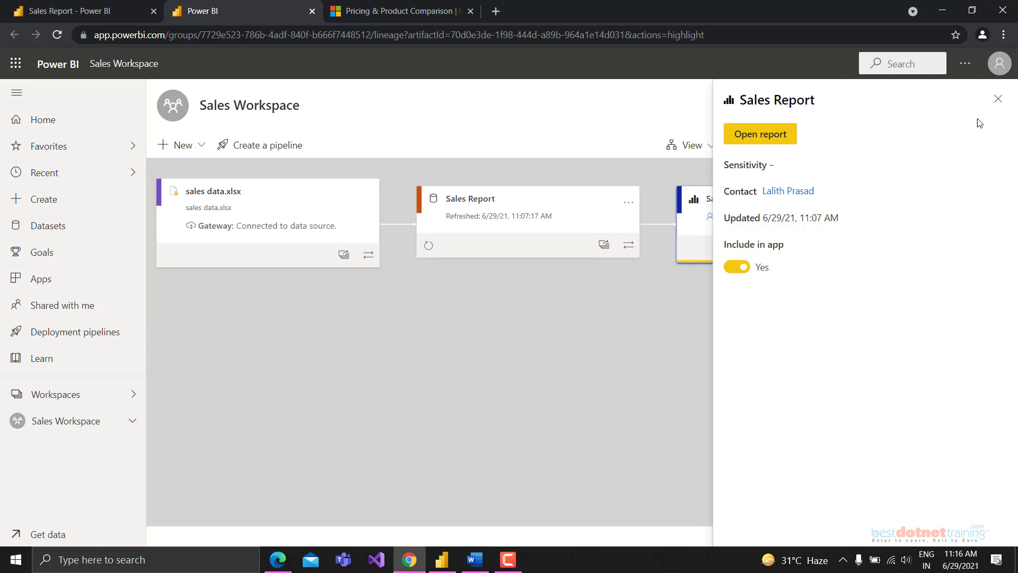
pyautogui.click(1004, 106)
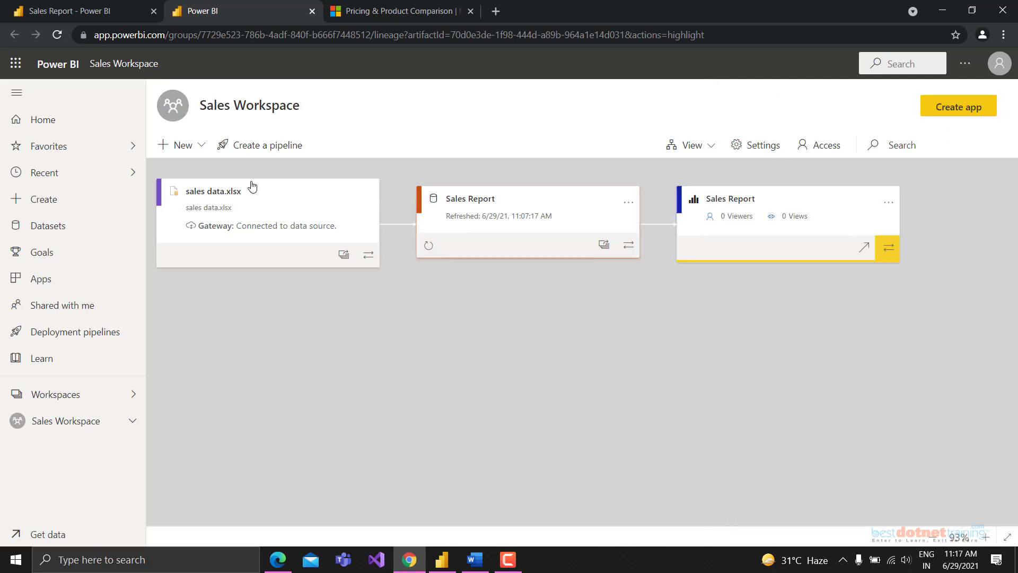
pyautogui.click(64, 419)
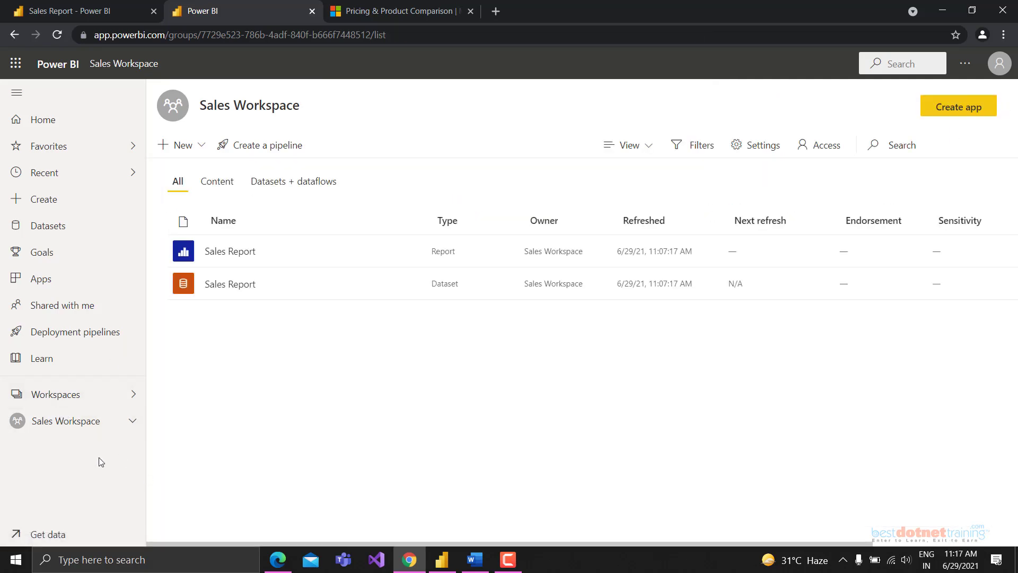
# Step: Compare the list and lineage views of the Sales Workspace, finishing in list view
pyautogui.click(630, 145)
pyautogui.click(636, 176)
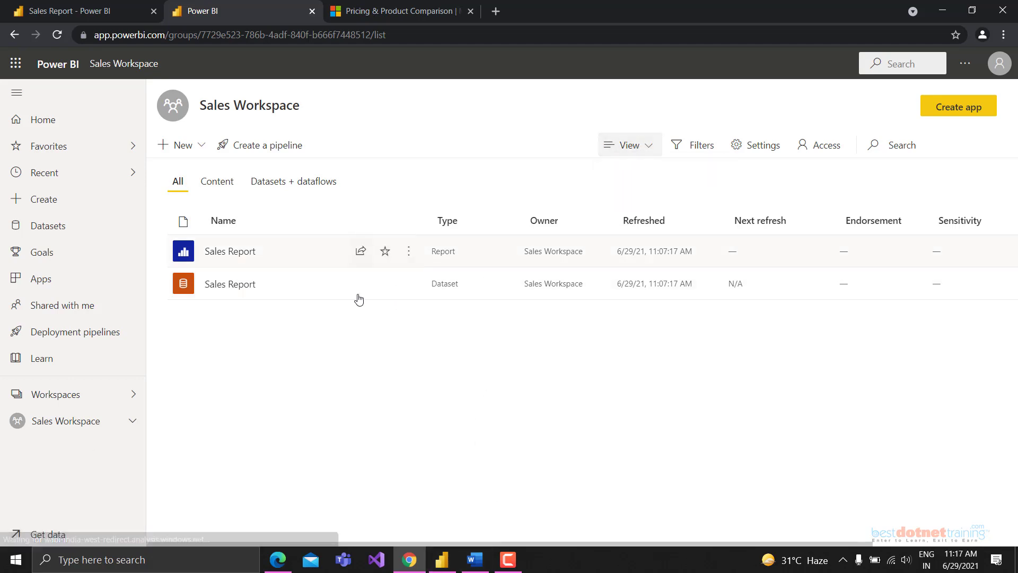
pyautogui.click(652, 144)
pyautogui.click(656, 192)
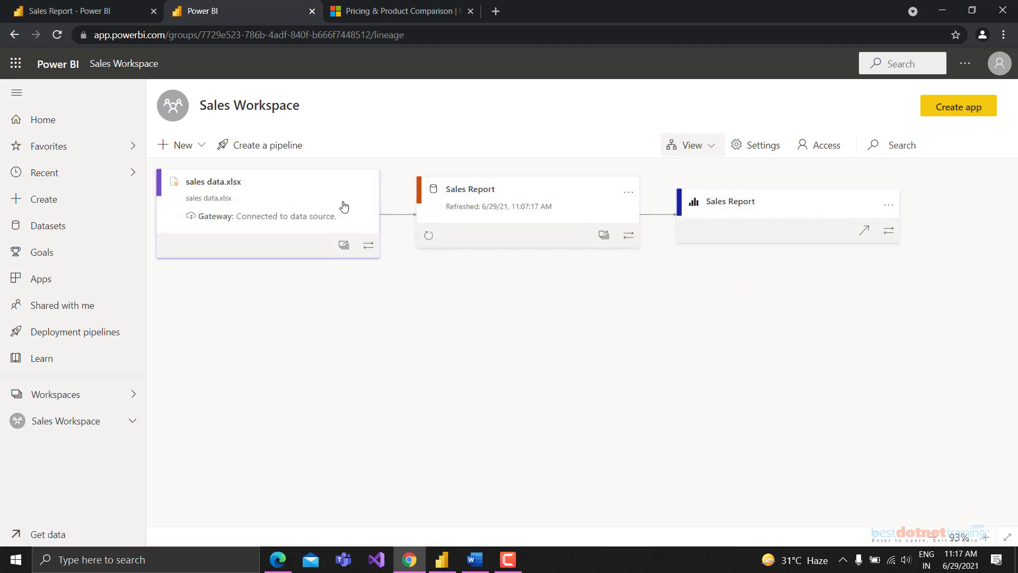
pyautogui.click(709, 145)
pyautogui.click(689, 168)
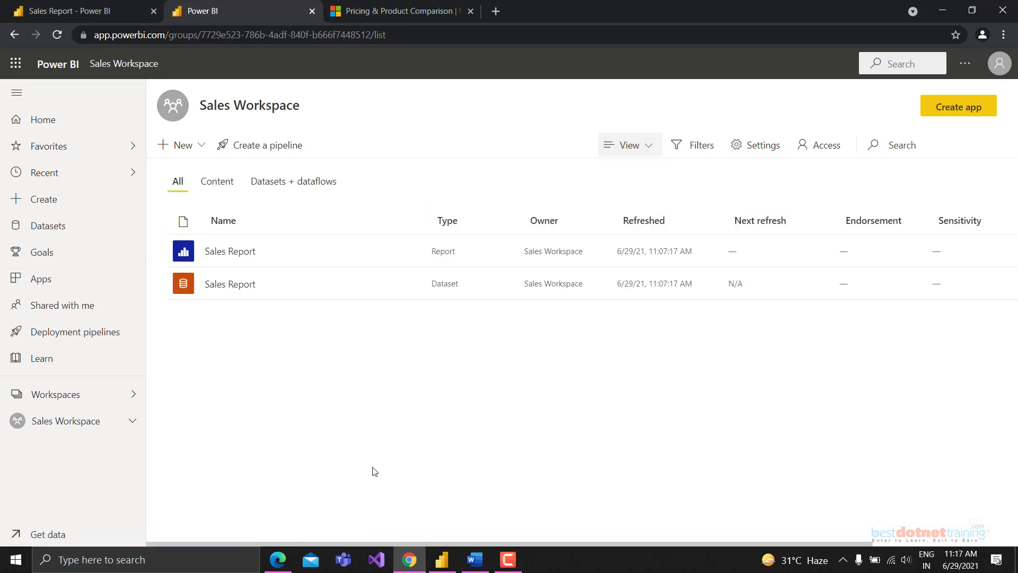
# Step: Open Sales Report from the workspace list and check its additional options
pyautogui.click(248, 252)
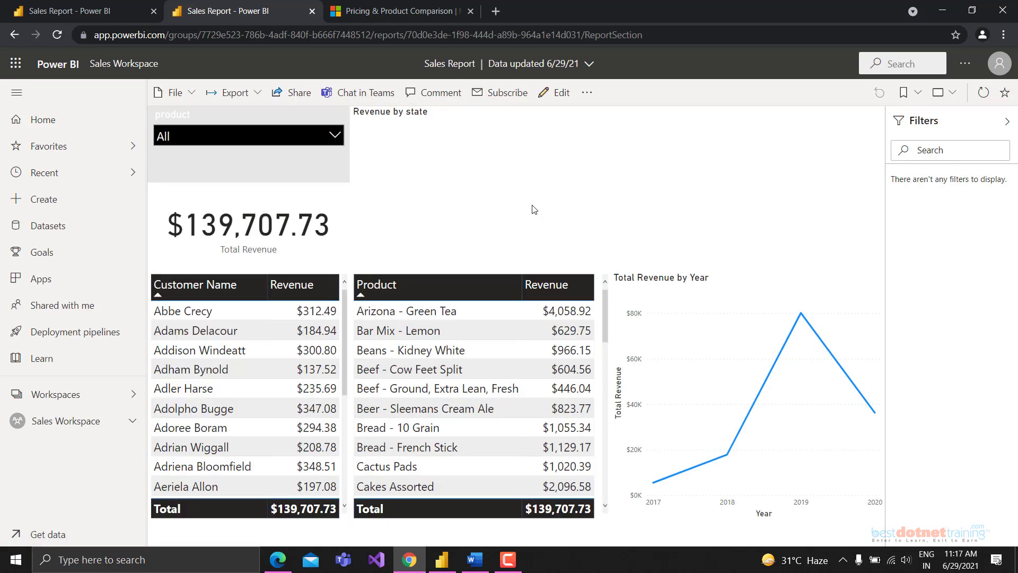
pyautogui.click(587, 92)
pyautogui.click(588, 93)
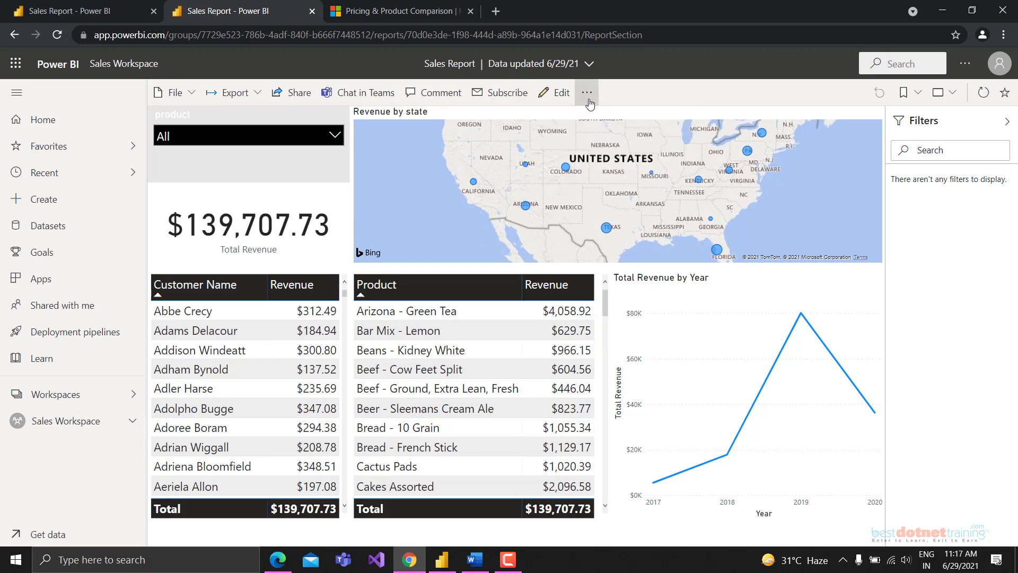
# Step: View the report's email subscription settings without adding a subscription, and open its Comments pane
pyautogui.click(509, 94)
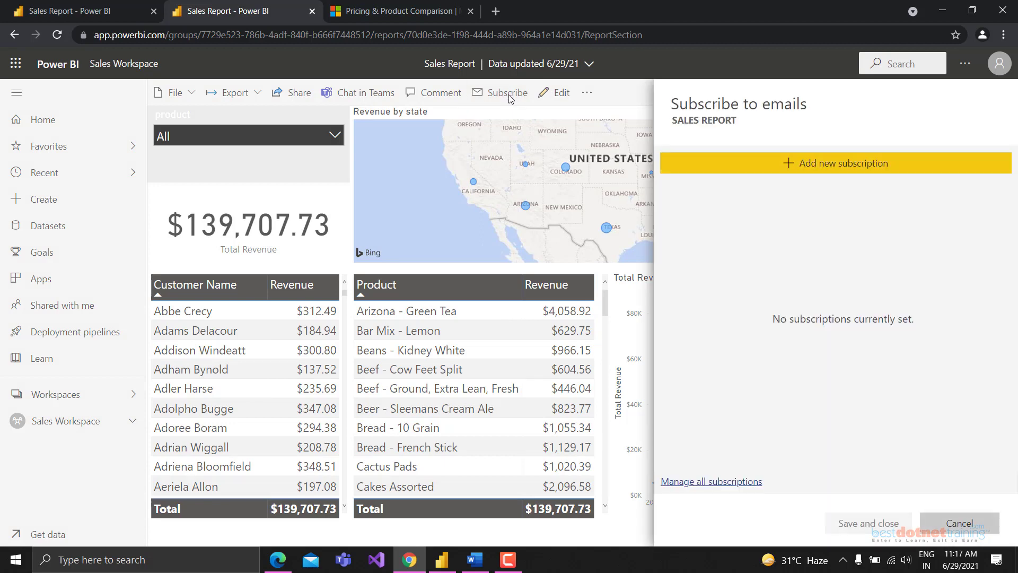
pyautogui.click(982, 523)
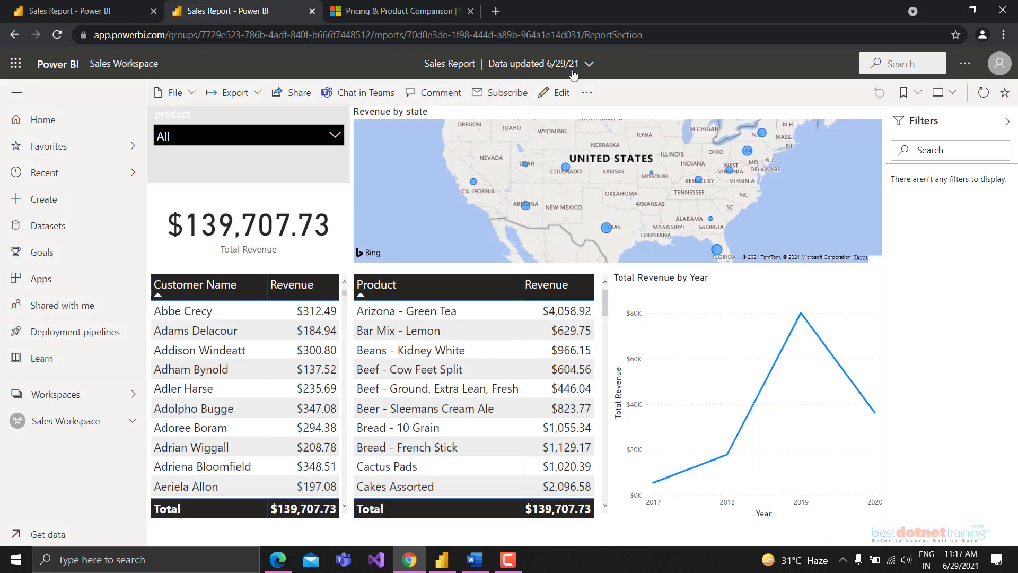
pyautogui.click(423, 96)
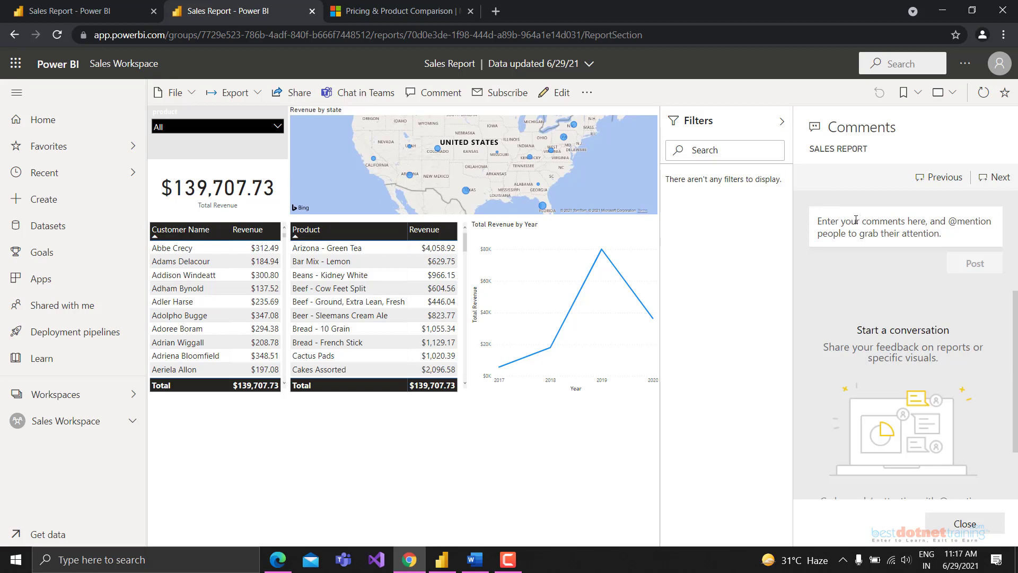
# Step: Collapse the Filters pane and close the report's Comments pane without posting a comment
pyautogui.click(783, 122)
pyautogui.click(887, 219)
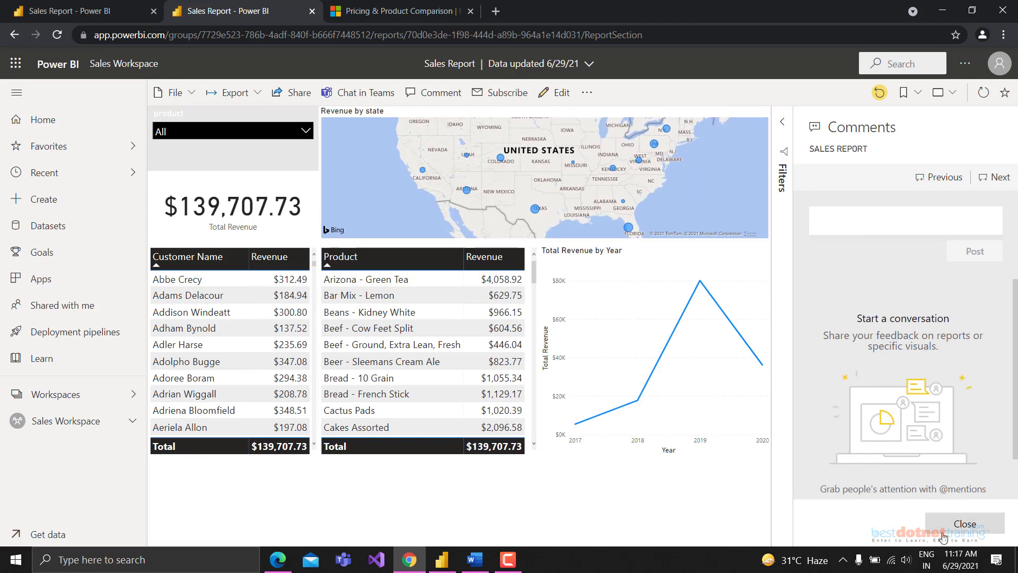
pyautogui.click(966, 523)
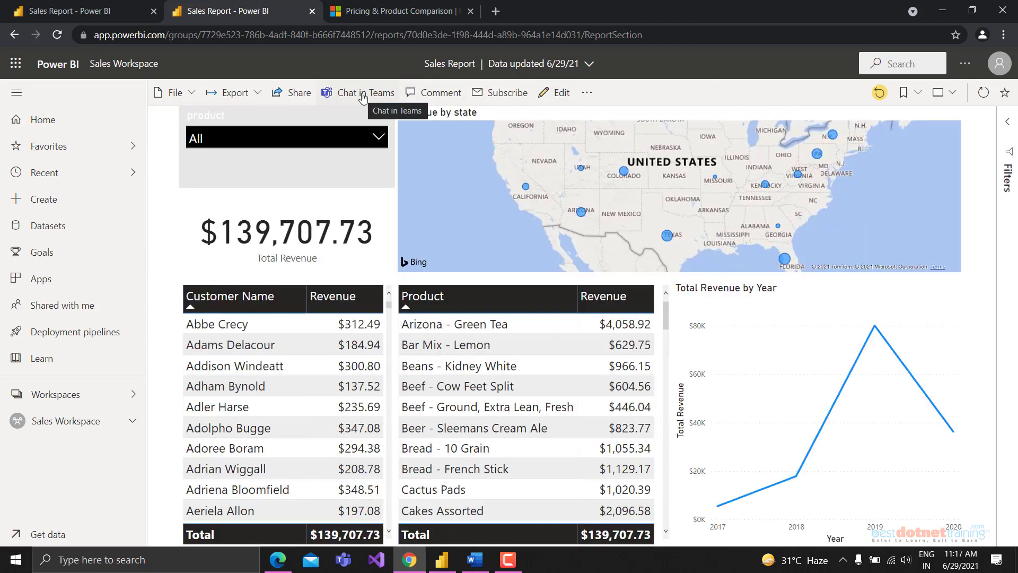
# Step: Create and copy a shareable link to Sales Report for people in the organization, and close the link dialog
pyautogui.click(289, 96)
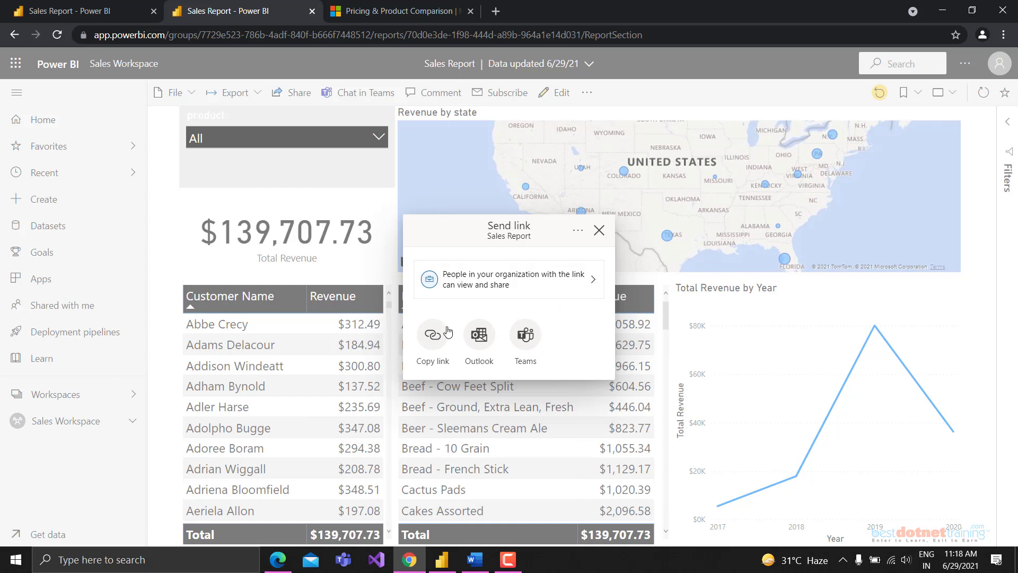
pyautogui.click(434, 341)
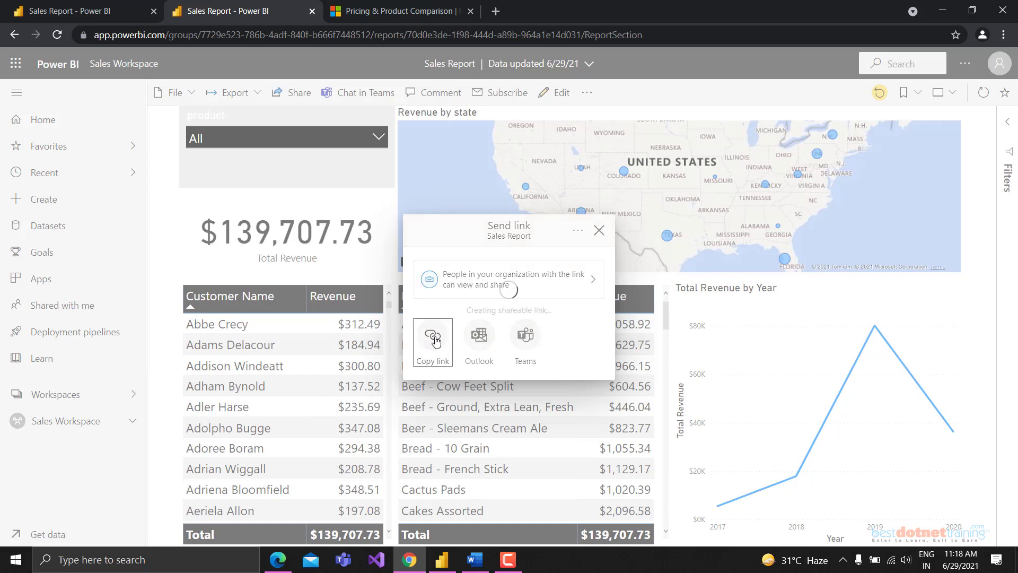
pyautogui.click(566, 310)
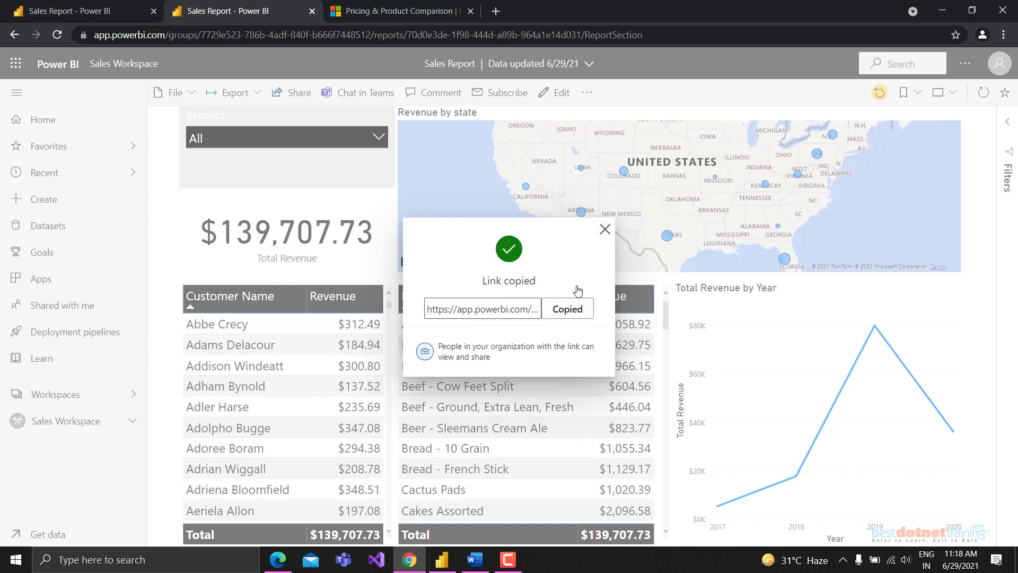
pyautogui.click(605, 229)
# Step: View the Manage permissions settings of Sales Report from its sharing options and close them
pyautogui.click(290, 98)
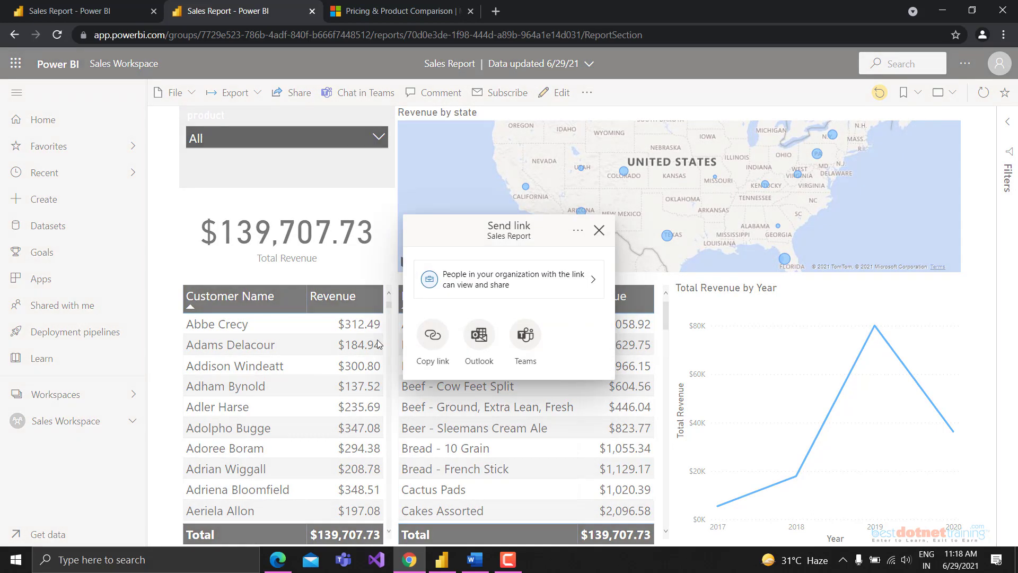
pyautogui.click(577, 237)
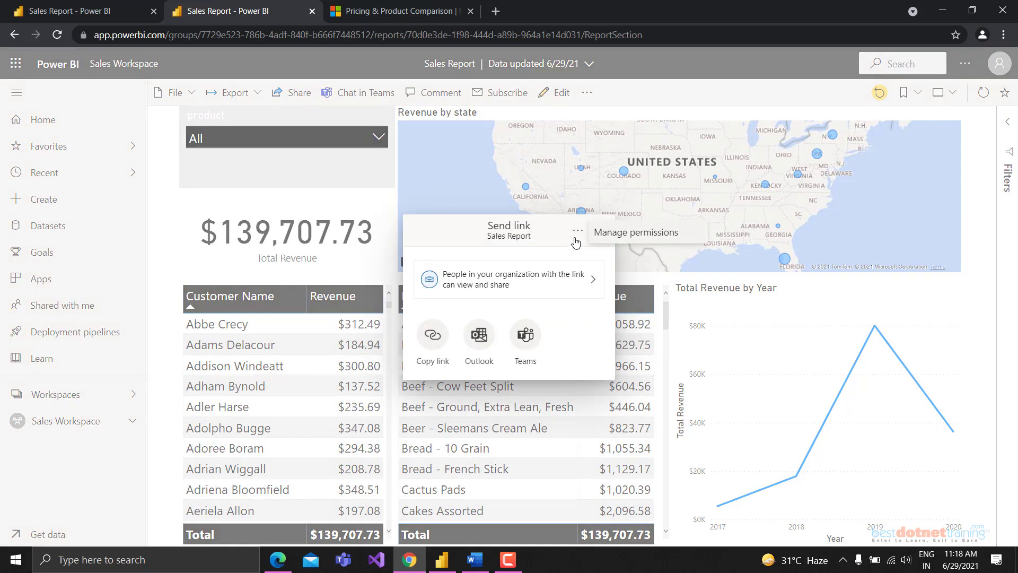
pyautogui.click(614, 237)
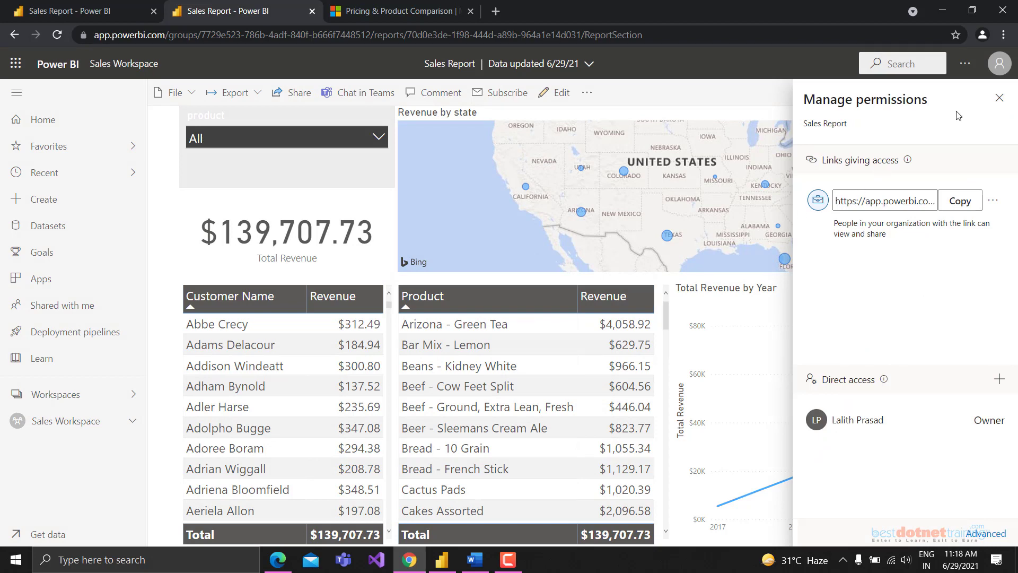
pyautogui.click(999, 97)
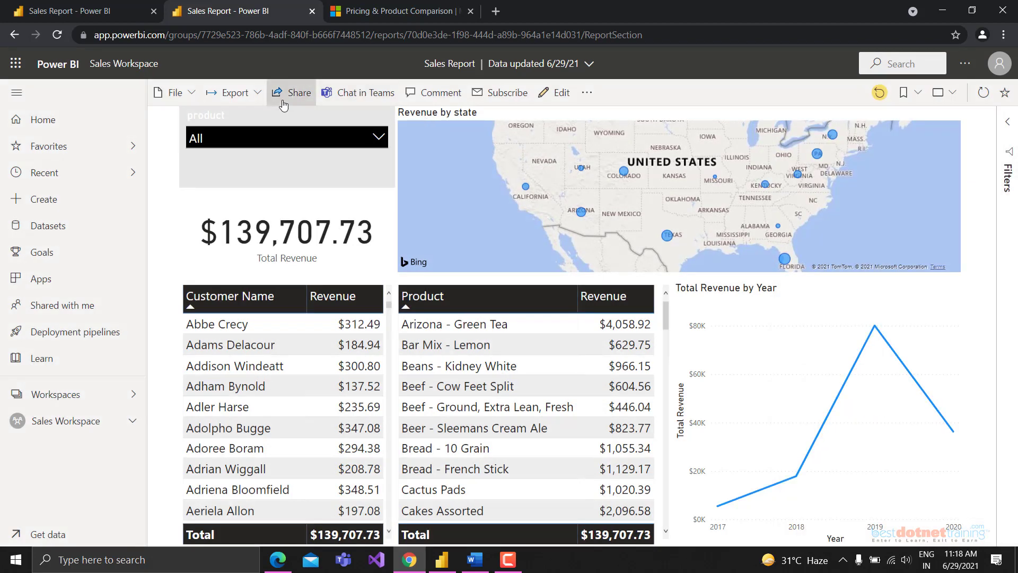
# Step: Reopen Manage permissions for Sales Report and view the Grant people access form, cancelling without granting access
pyautogui.click(285, 95)
pyautogui.click(578, 234)
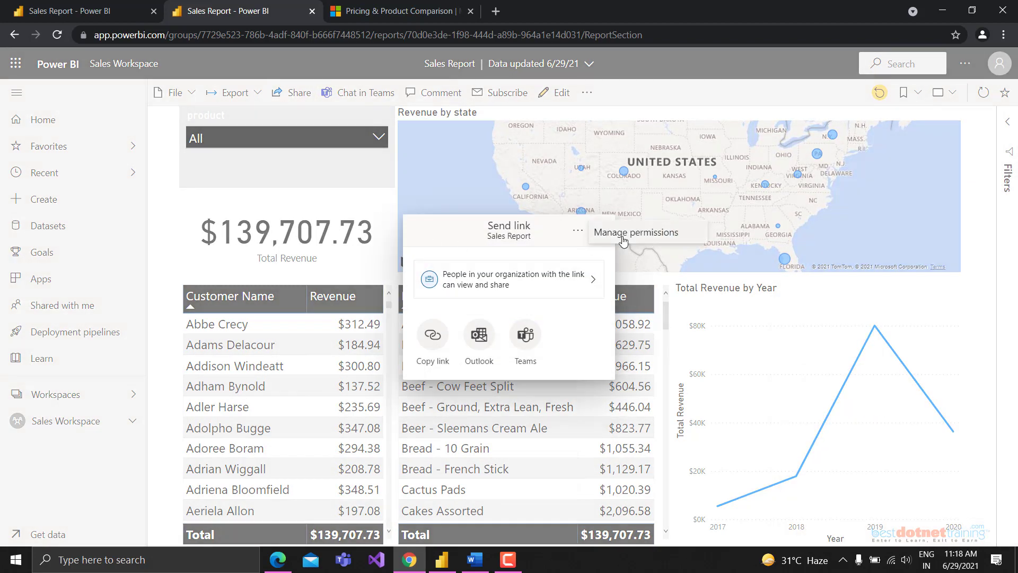
pyautogui.click(626, 233)
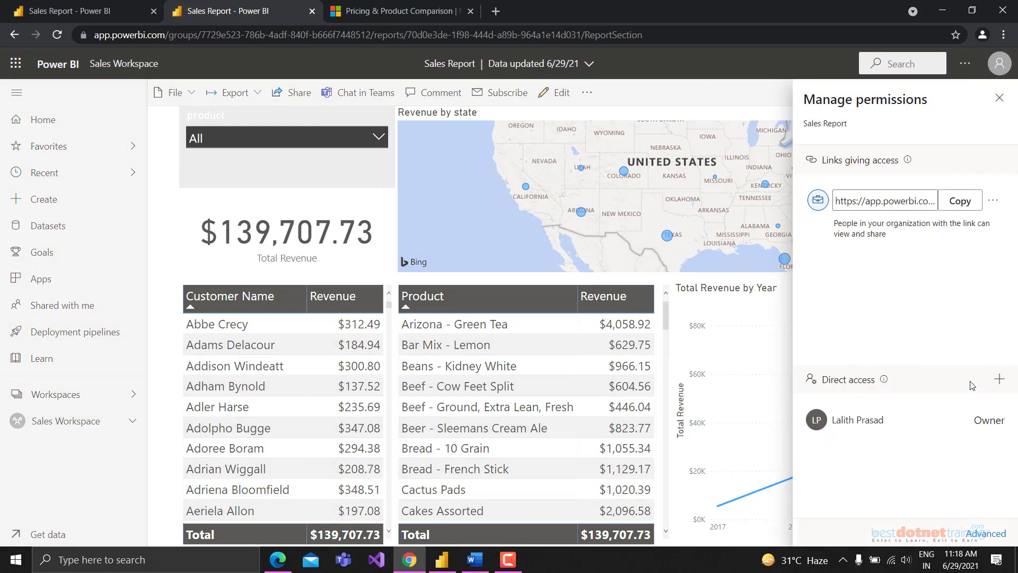
pyautogui.click(1000, 379)
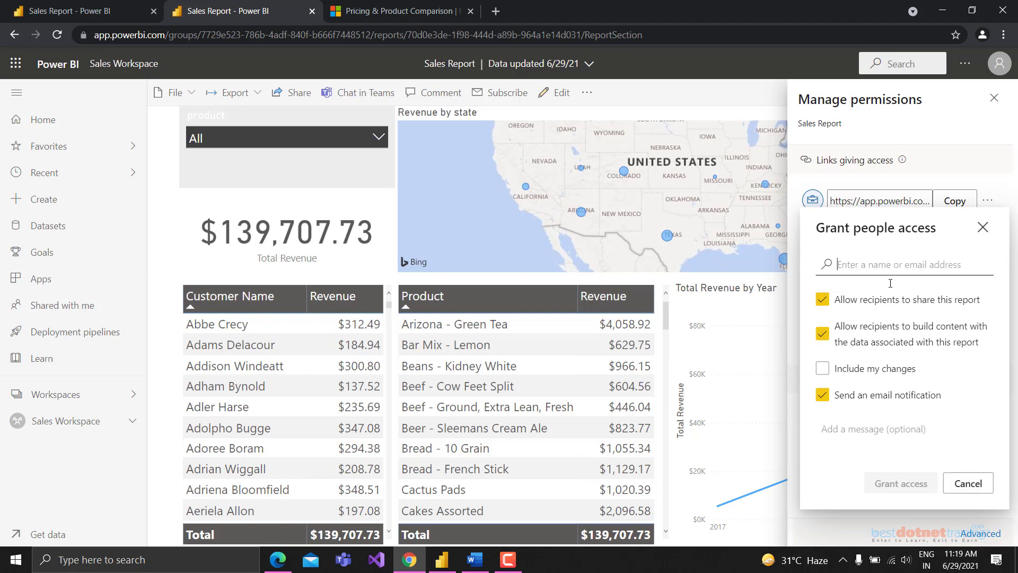
pyautogui.click(969, 484)
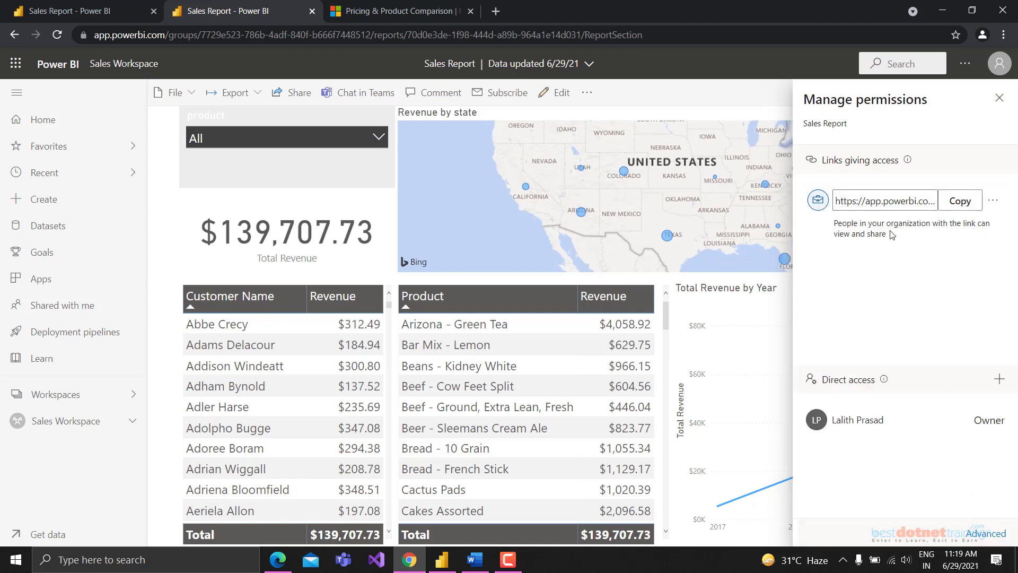
# Step: Copy the organization-wide report link listed under Links giving access
pyautogui.click(881, 202)
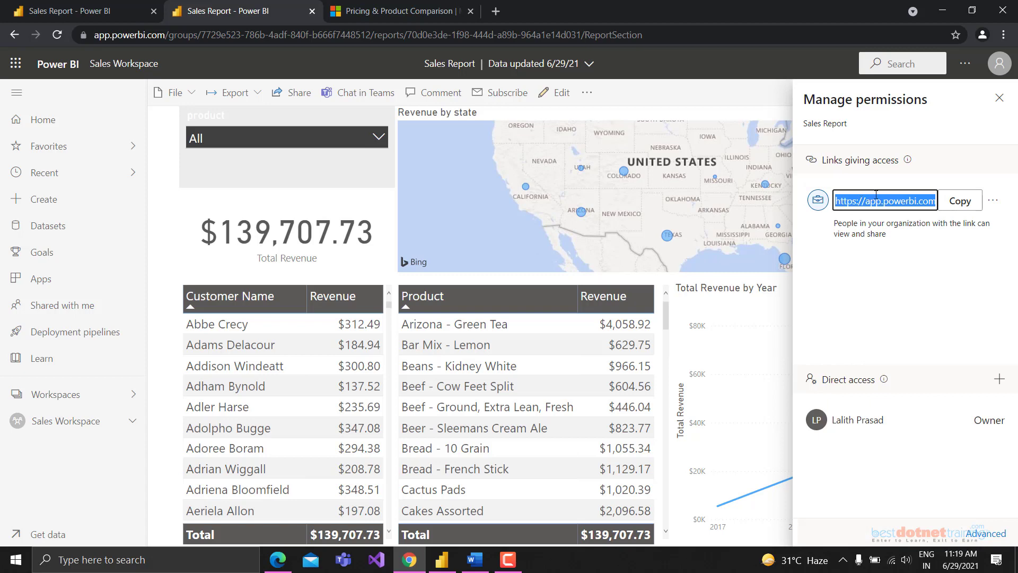
pyautogui.click(958, 201)
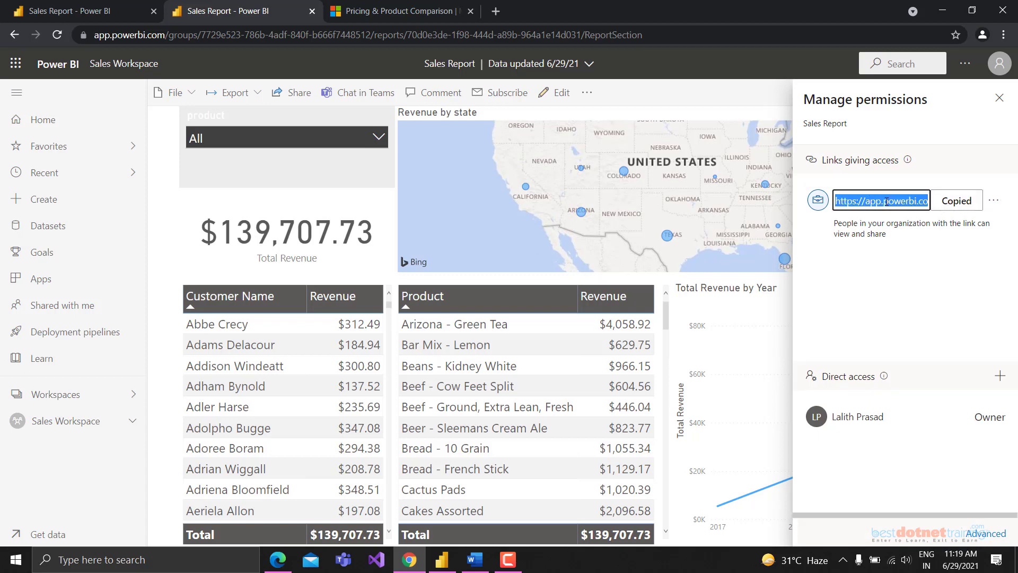
pyautogui.click(933, 200)
pyautogui.click(958, 201)
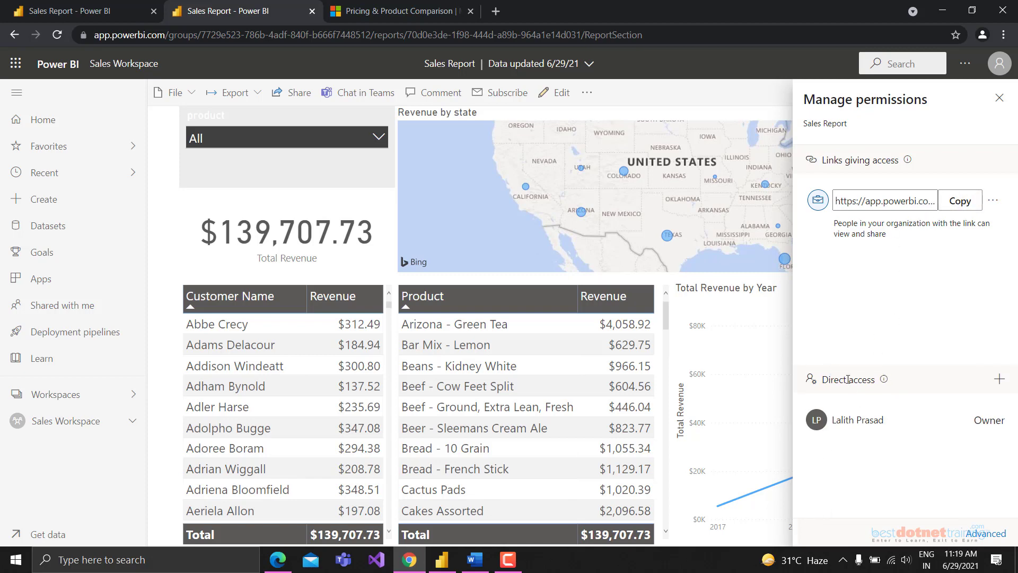
# Step: Check the Direct access explanation and its grant form without adding anyone, and close Manage permissions
pyautogui.moveTo(823, 383); pyautogui.dragTo(862, 379)
pyautogui.click(865, 204)
pyautogui.click(870, 280)
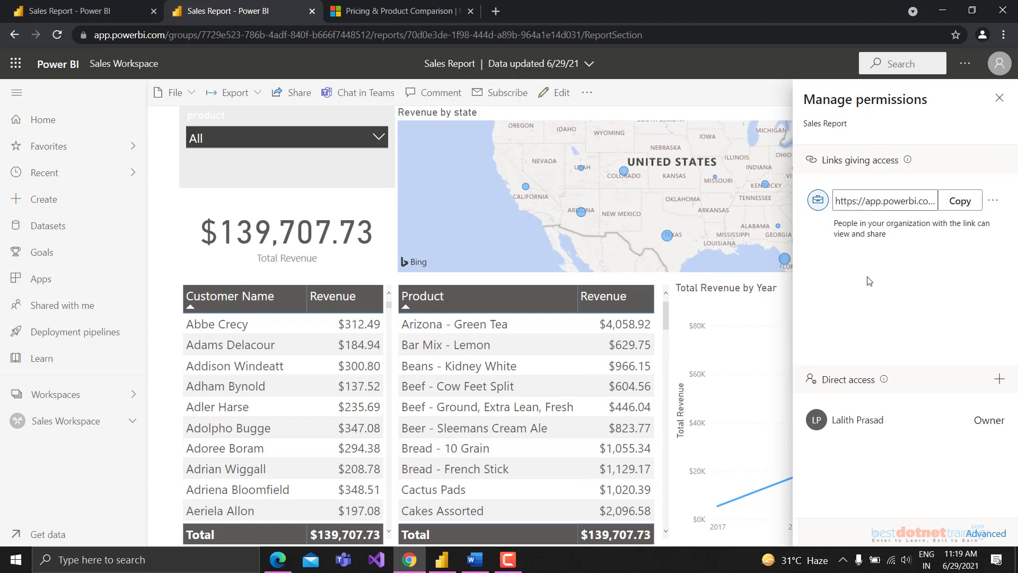
pyautogui.moveTo(825, 380); pyautogui.dragTo(875, 379)
pyautogui.click(876, 380)
pyautogui.click(883, 379)
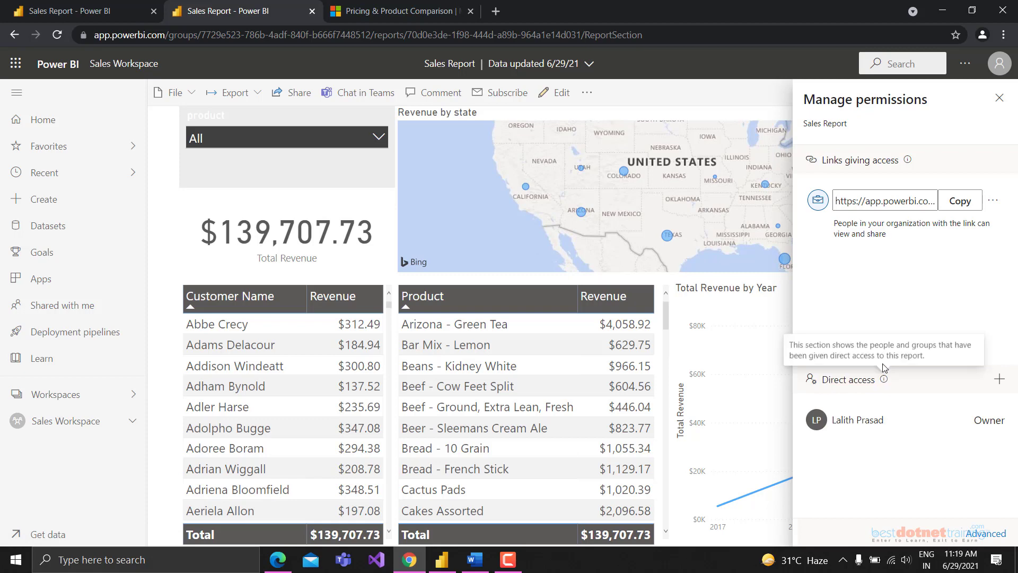
pyautogui.click(999, 382)
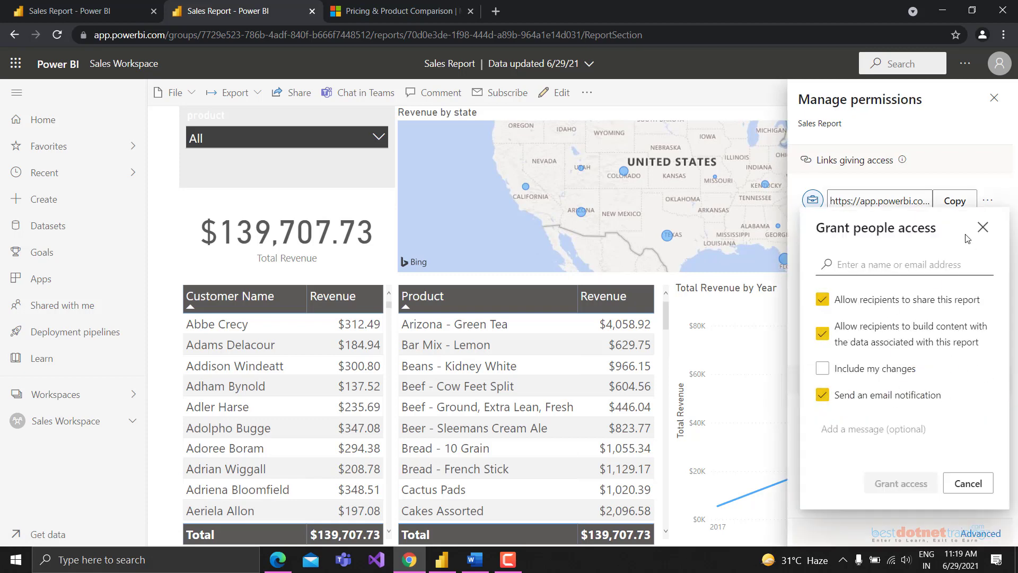
pyautogui.click(984, 228)
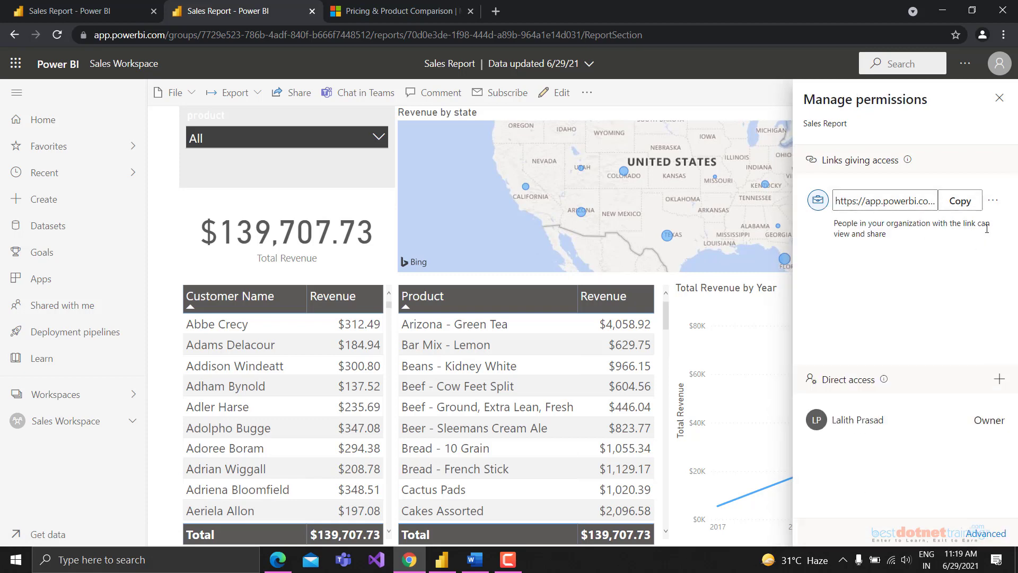
pyautogui.click(1000, 99)
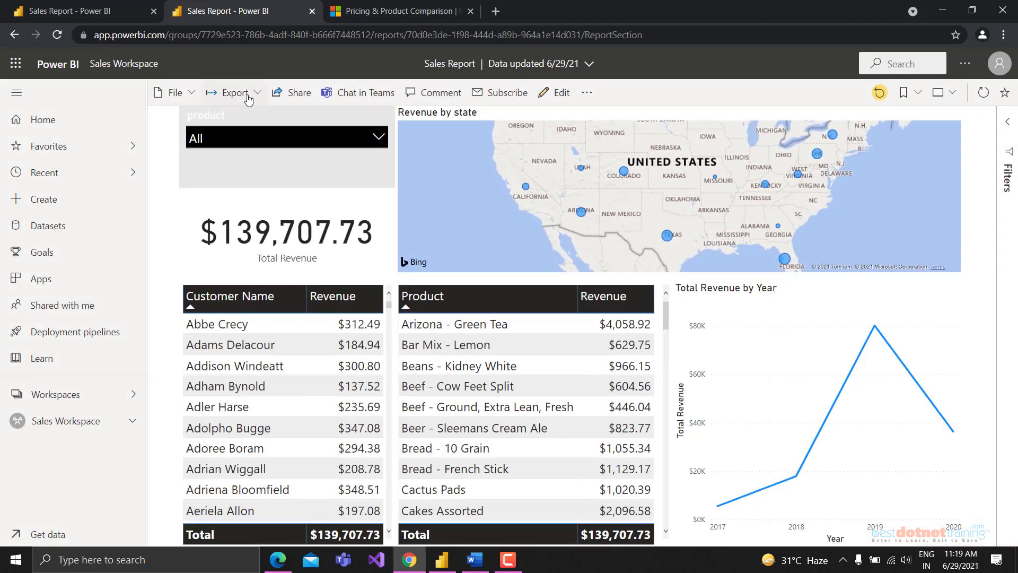
# Step: View the export formats available for Sales Report without exporting it
pyautogui.click(247, 97)
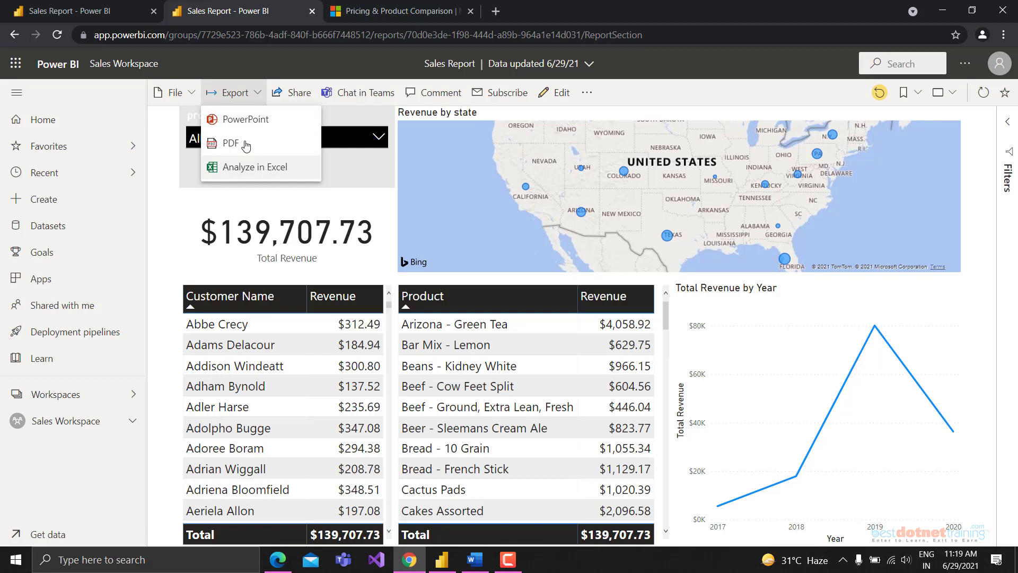
pyautogui.click(234, 93)
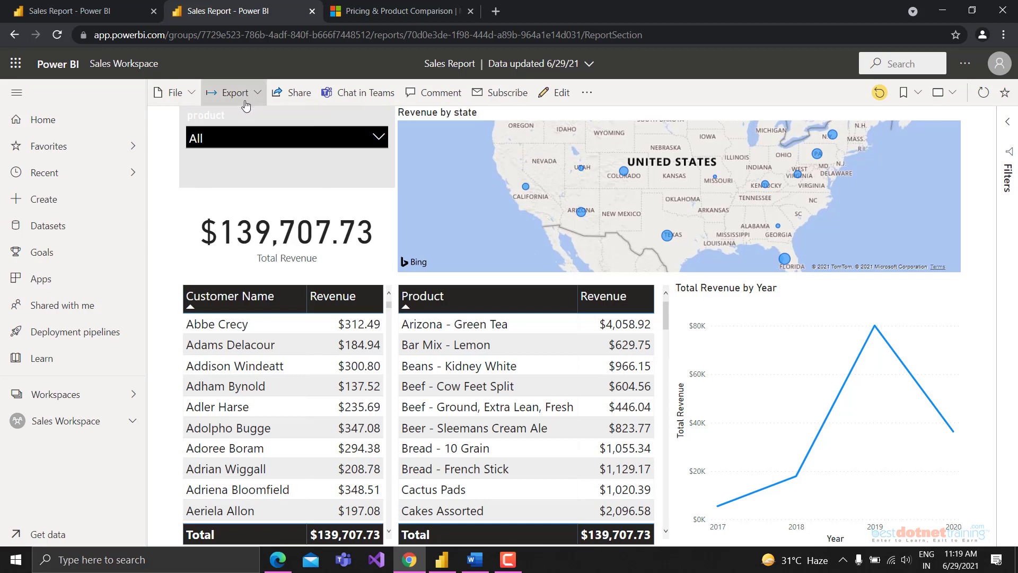
# Step: Examine the dashboards, reports, workbooks, datasets and dataflows listed under Sales Workspace in the navigation, then collapse the list
pyautogui.click(132, 421)
pyautogui.scroll(-5, 53, 456)
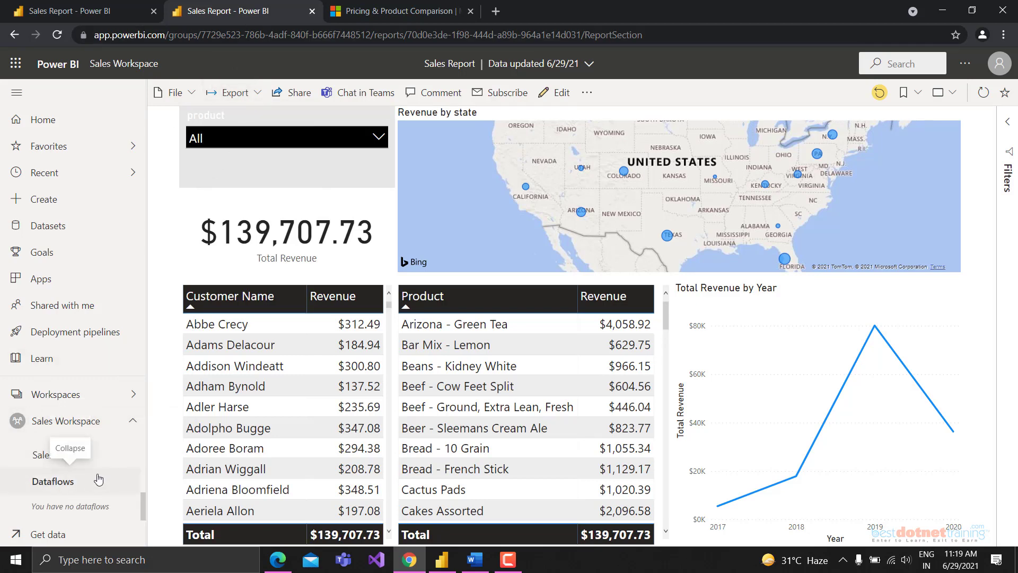
pyautogui.scroll(3, 84, 485)
pyautogui.scroll(-3, 83, 485)
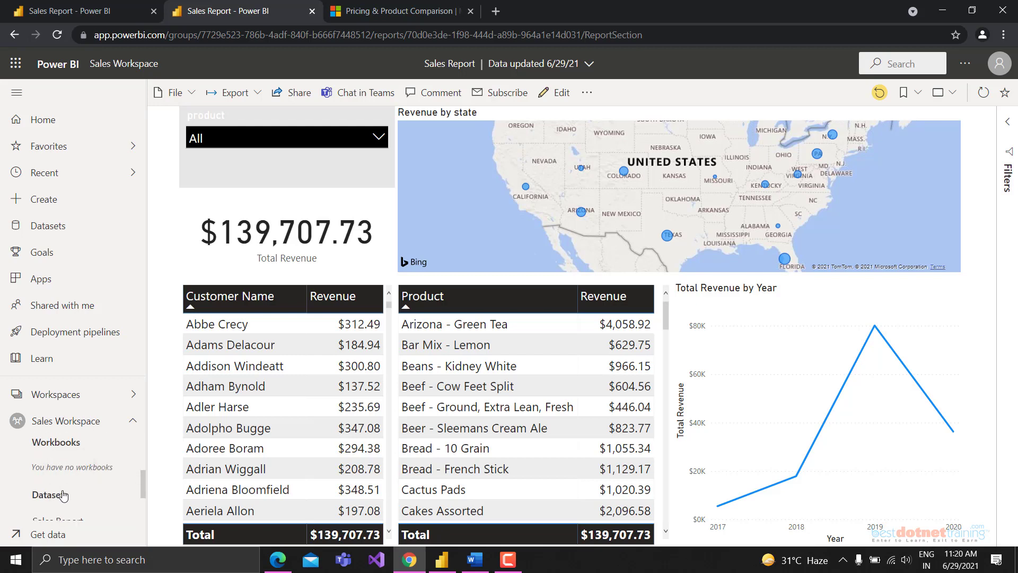
pyautogui.scroll(3, 77, 464)
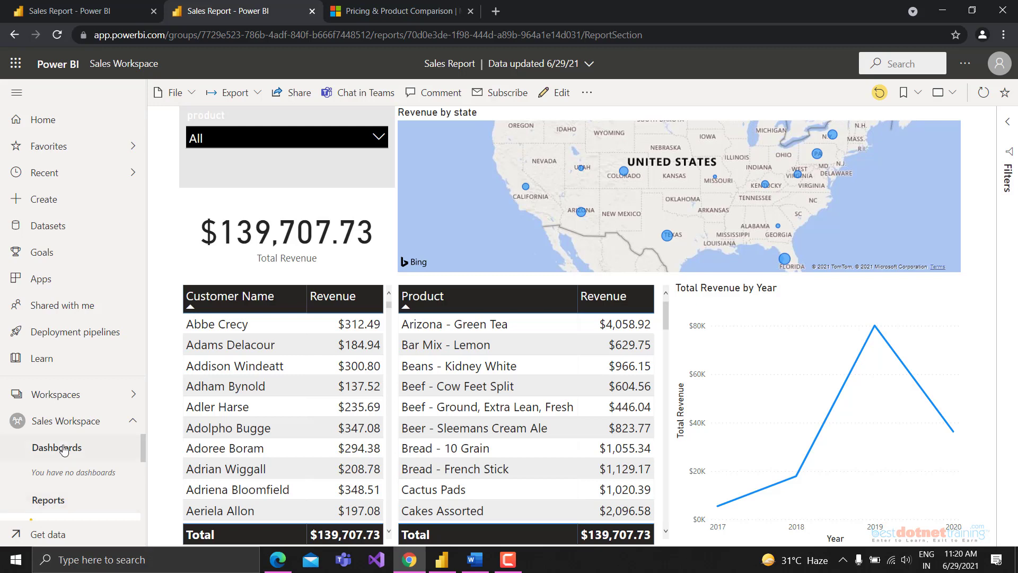
pyautogui.scroll(-2, 46, 477)
pyautogui.scroll(-2, 51, 480)
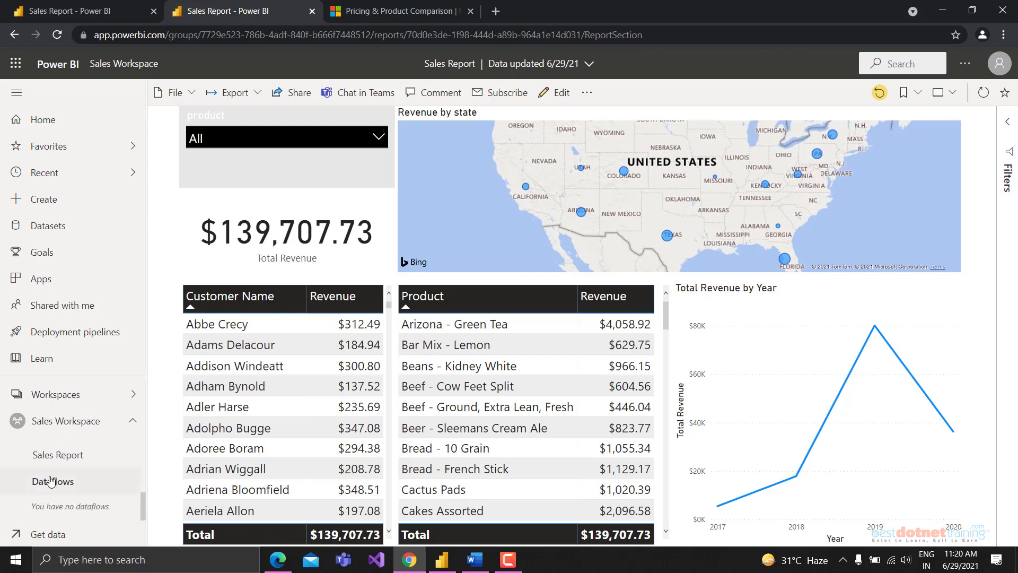
pyautogui.scroll(-1, 72, 500)
pyautogui.scroll(1, 74, 501)
pyautogui.scroll(1, 80, 502)
pyautogui.scroll(-2, 83, 488)
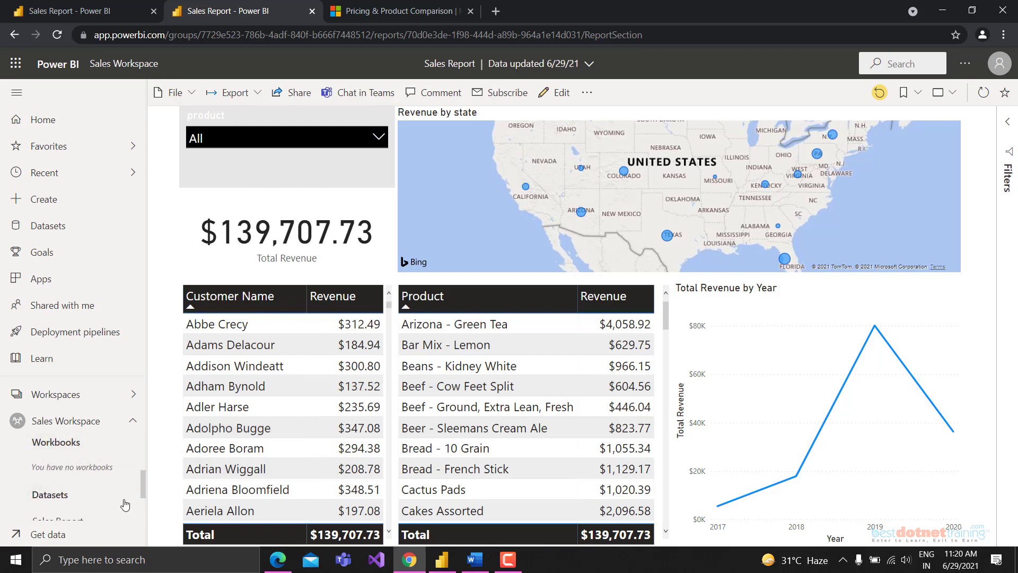
pyautogui.moveTo(30, 461); pyautogui.dragTo(105, 465)
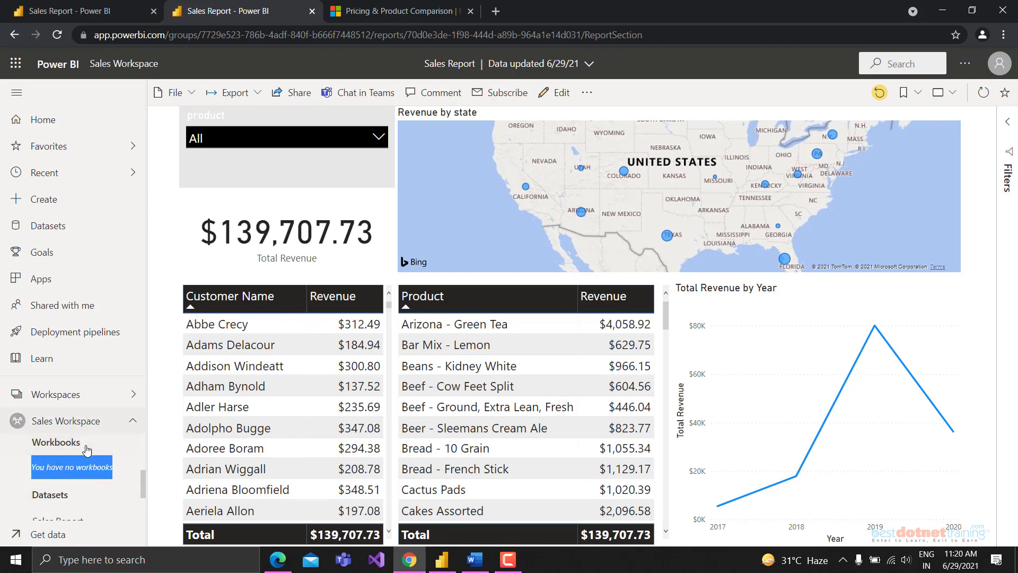
pyautogui.click(132, 421)
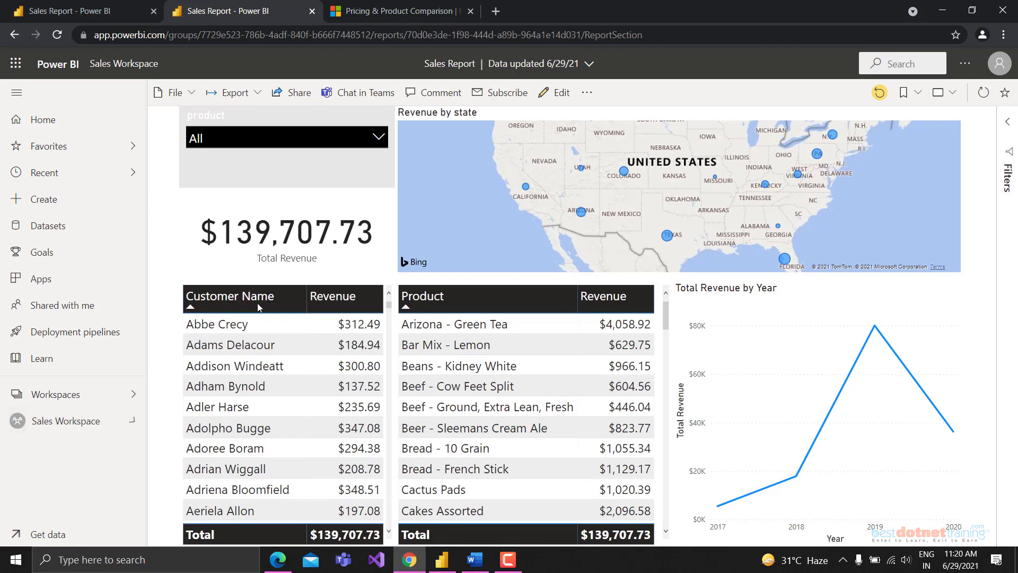
# Step: Try to embed Sales Report with the Publish to web (public) option, and dismiss the resulting dialog
pyautogui.click(175, 93)
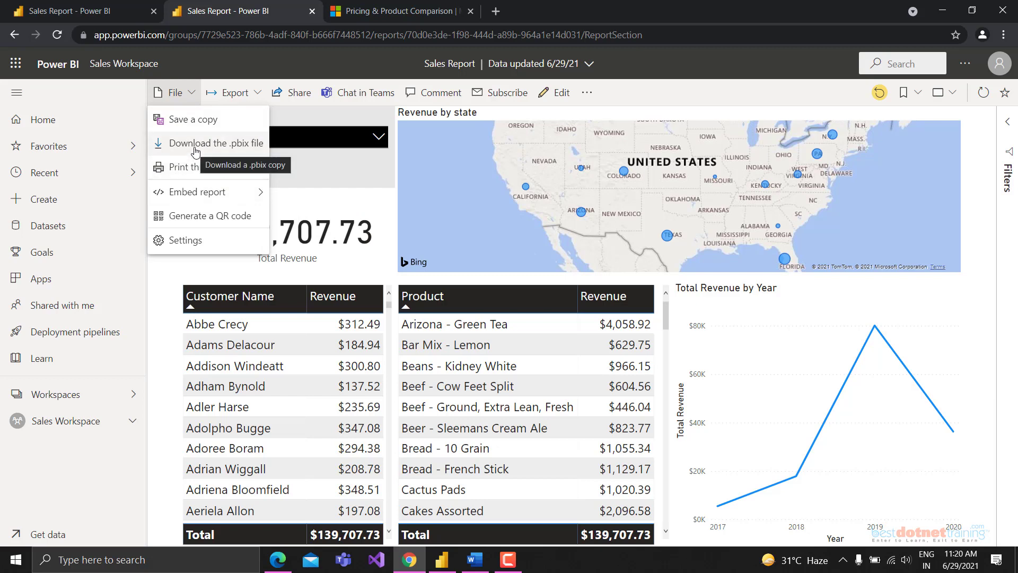
pyautogui.moveTo(200, 199)
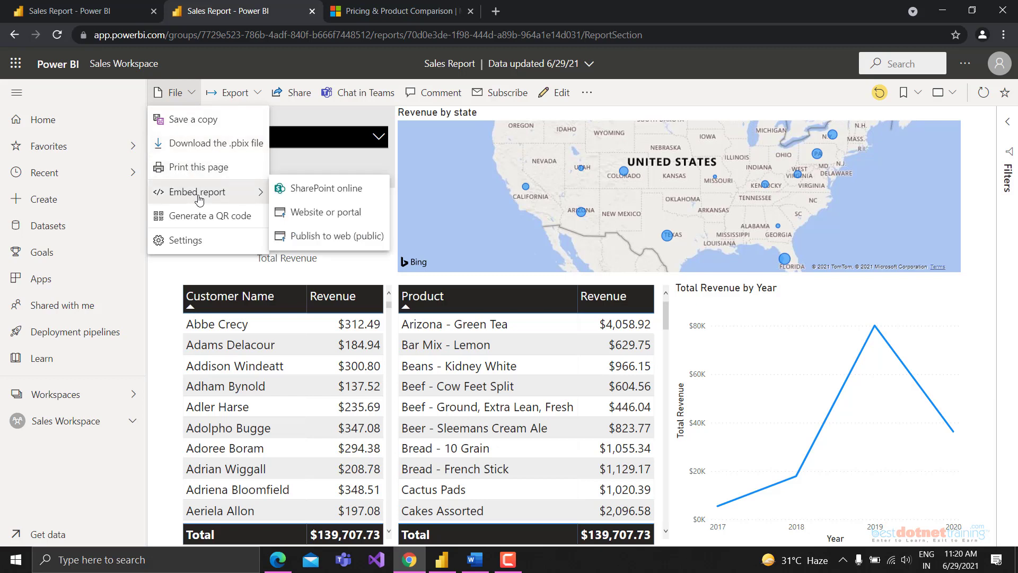
pyautogui.click(303, 239)
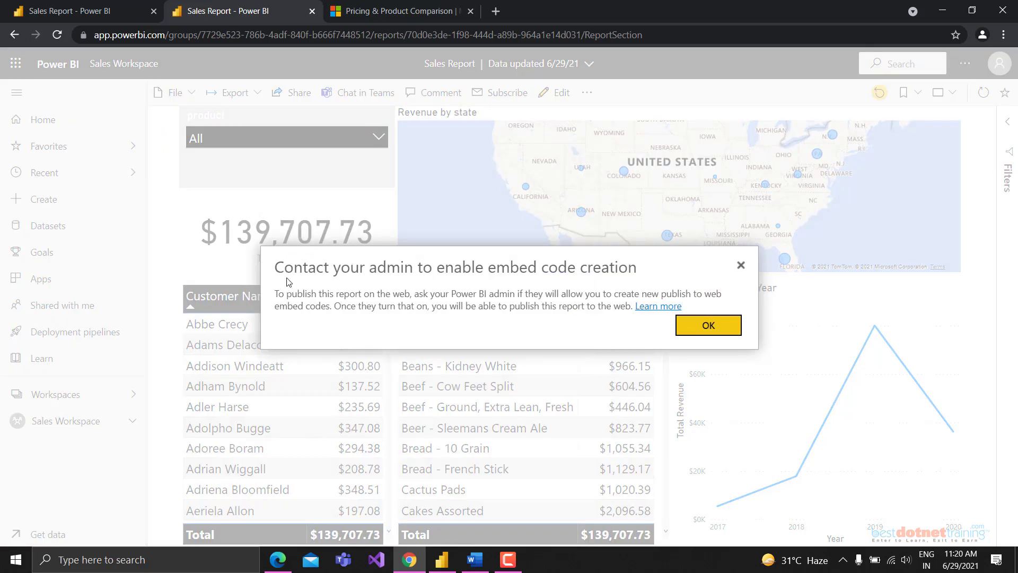
pyautogui.moveTo(289, 282); pyautogui.dragTo(565, 294)
pyautogui.click(565, 294)
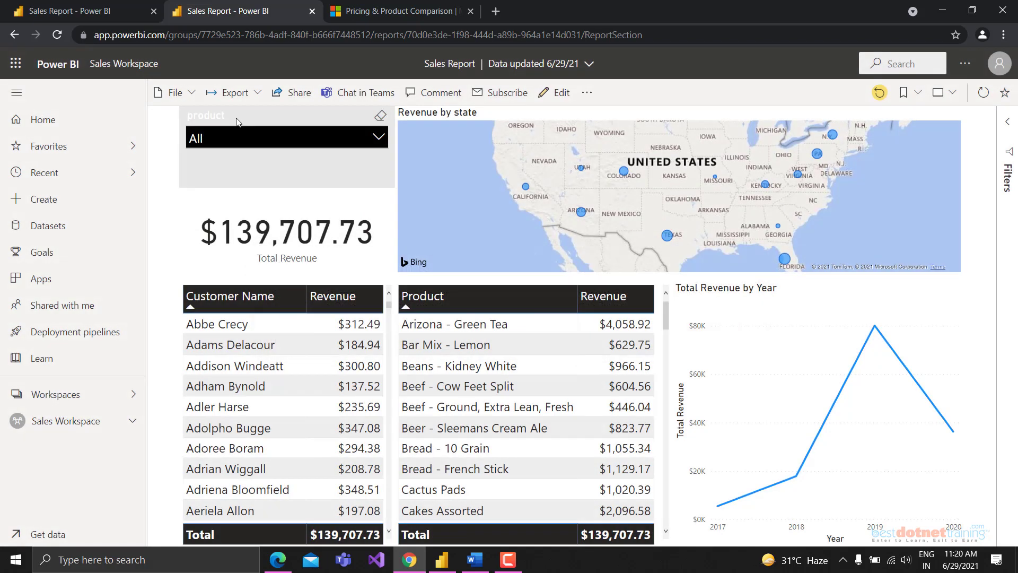
pyautogui.click(709, 324)
# Step: Generate the secure embed code of Sales Report for a website or portal, check its link and HTML, and close the dialog
pyautogui.click(185, 98)
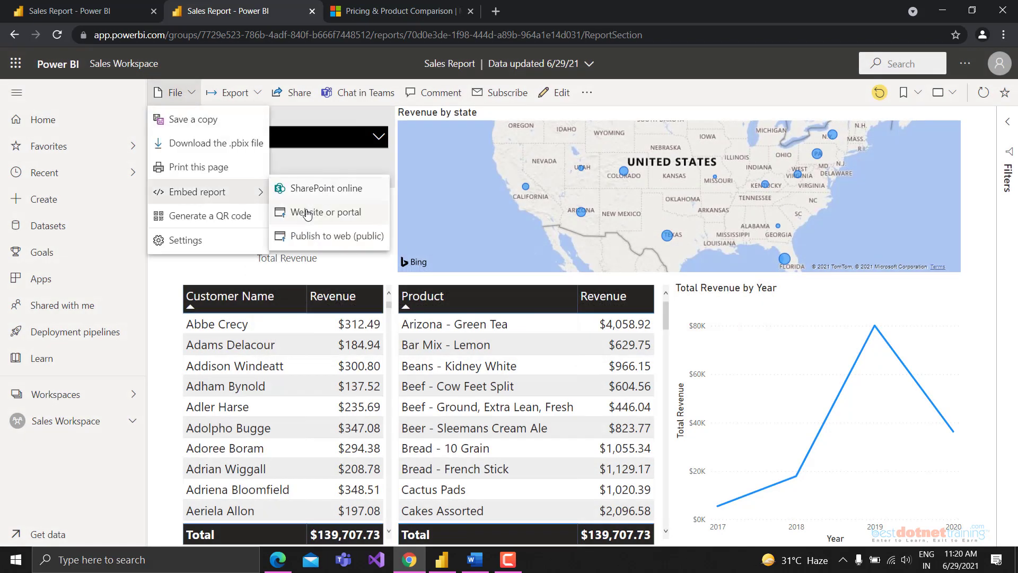
pyautogui.click(306, 213)
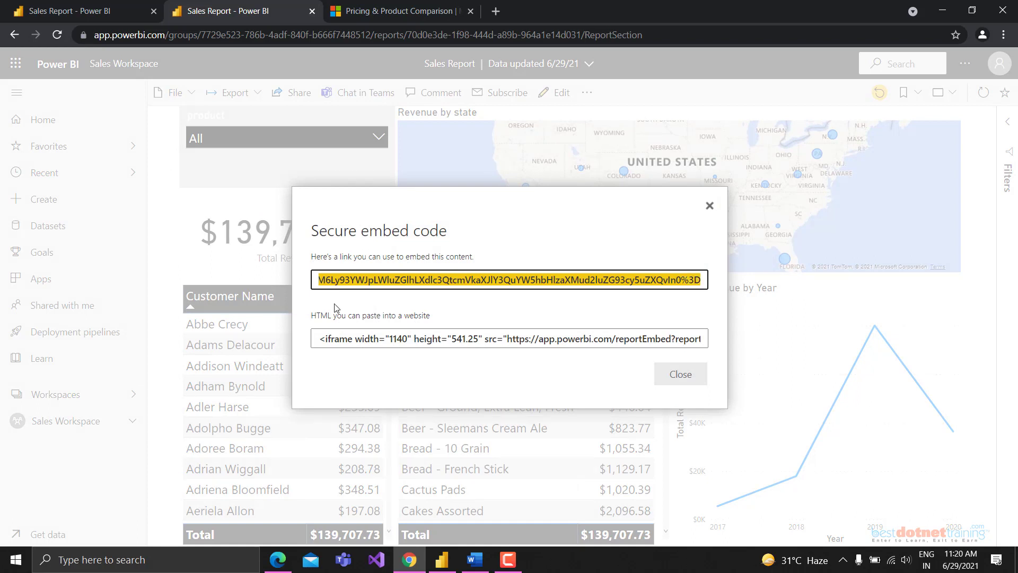
pyautogui.click(334, 344)
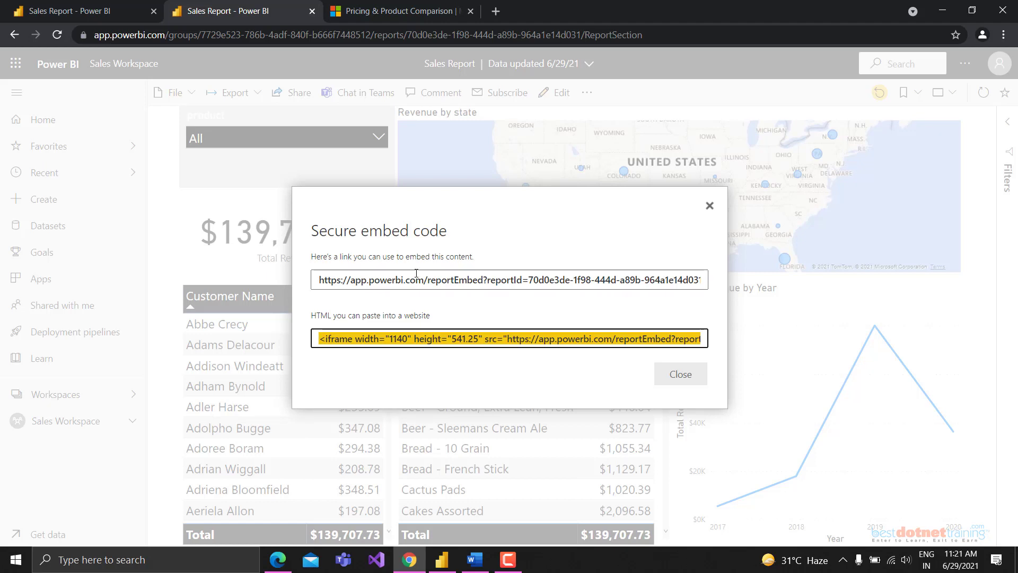
pyautogui.click(520, 333)
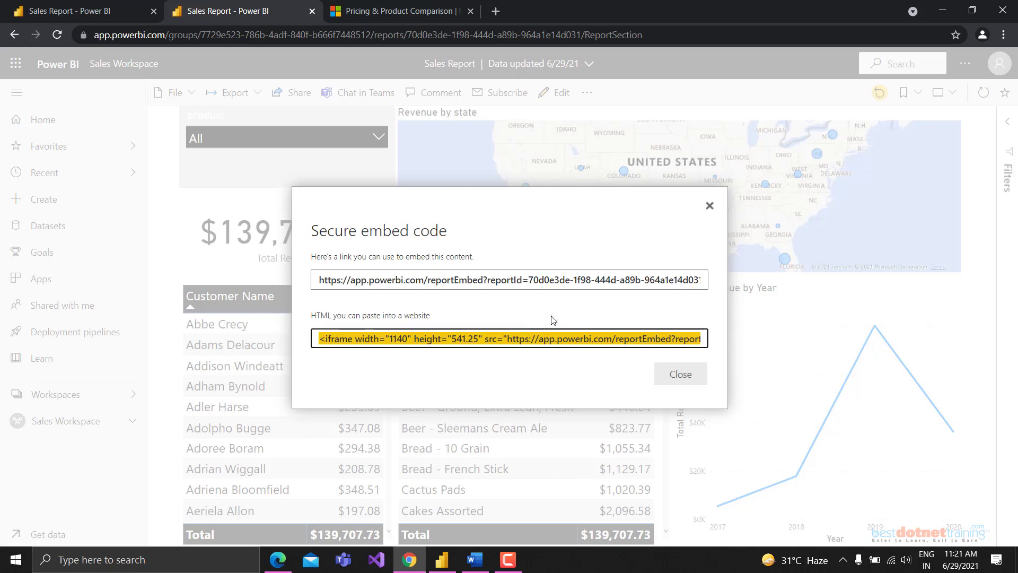
pyautogui.click(710, 205)
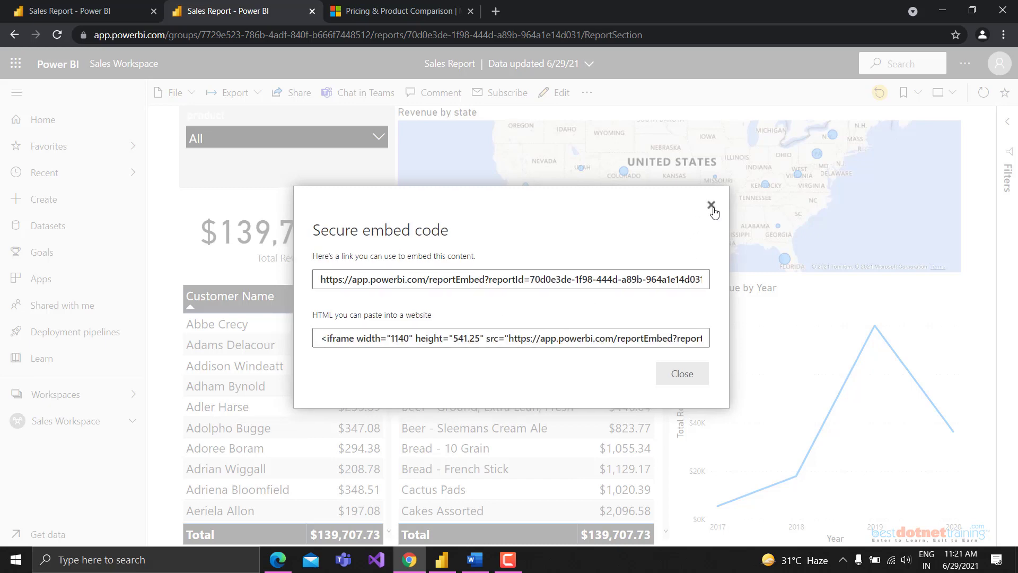
# Step: Generate a QR code for Sales Report and close it without downloading the image
pyautogui.click(228, 94)
pyautogui.click(171, 96)
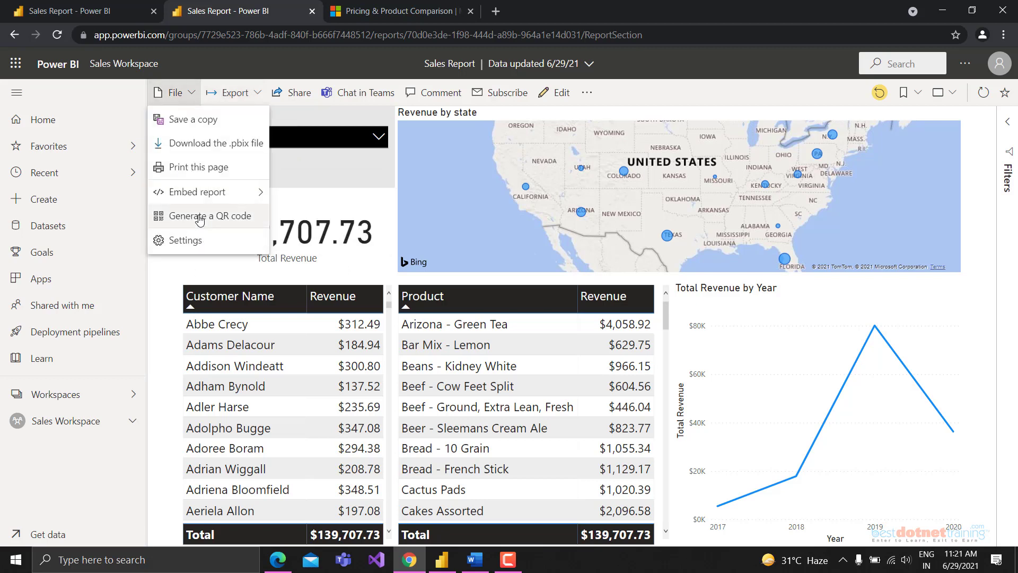
pyautogui.click(199, 220)
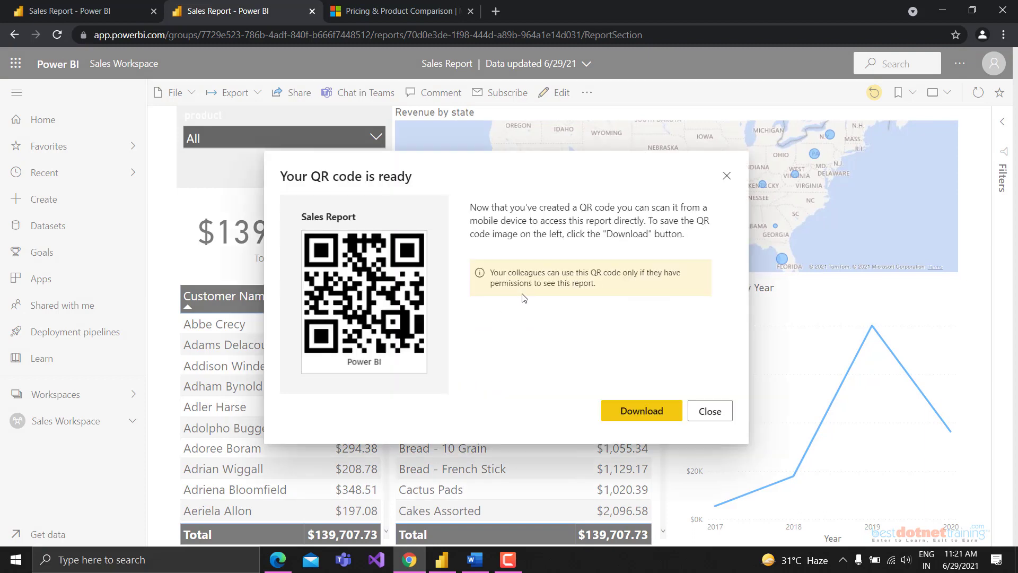
pyautogui.click(709, 411)
# Step: Open the settings of Sales Report and examine the name, description, contact, snapshot and endorsement options
pyautogui.click(171, 93)
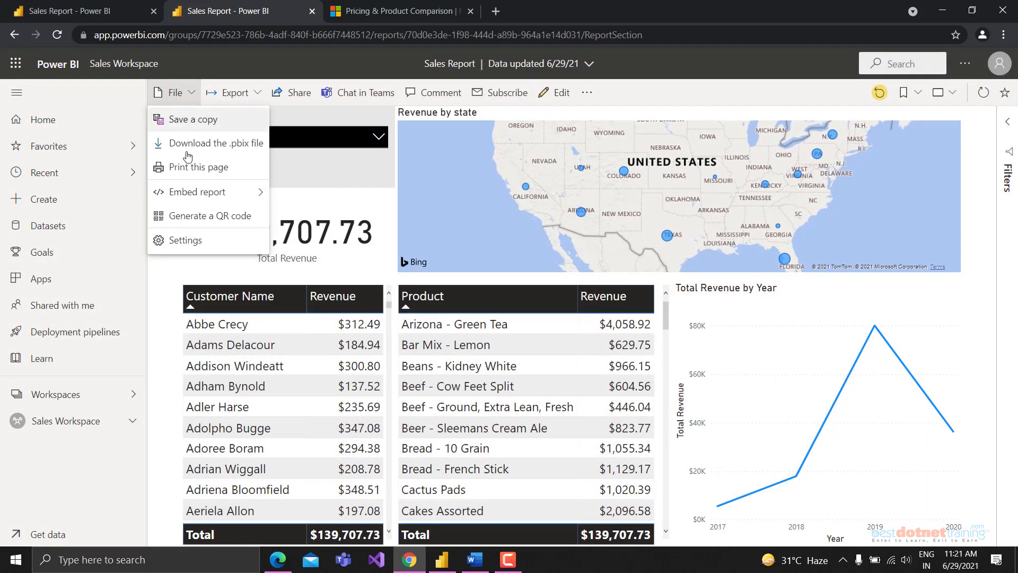
pyautogui.click(204, 245)
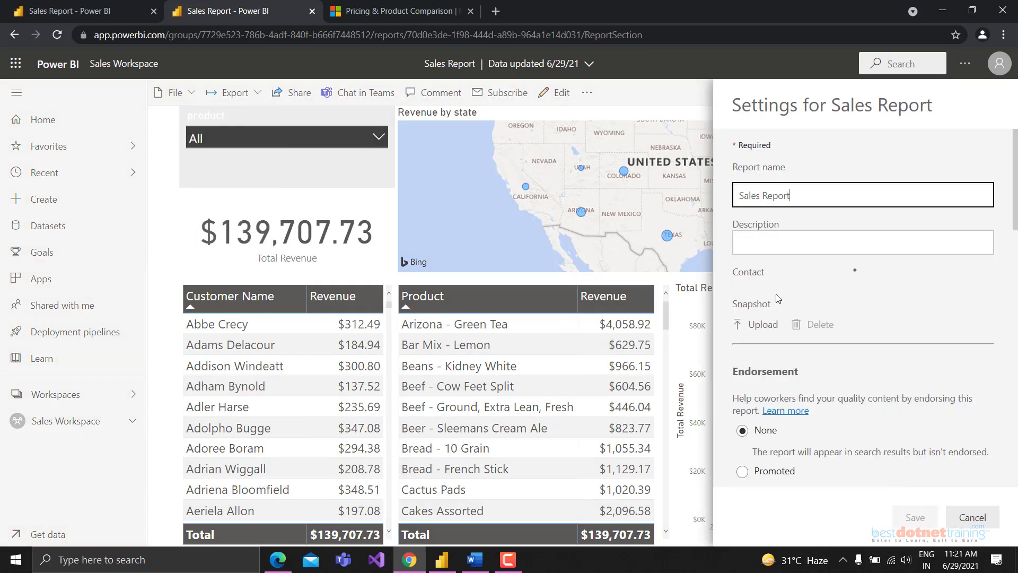
pyautogui.moveTo(748, 195); pyautogui.dragTo(820, 198)
pyautogui.click(737, 243)
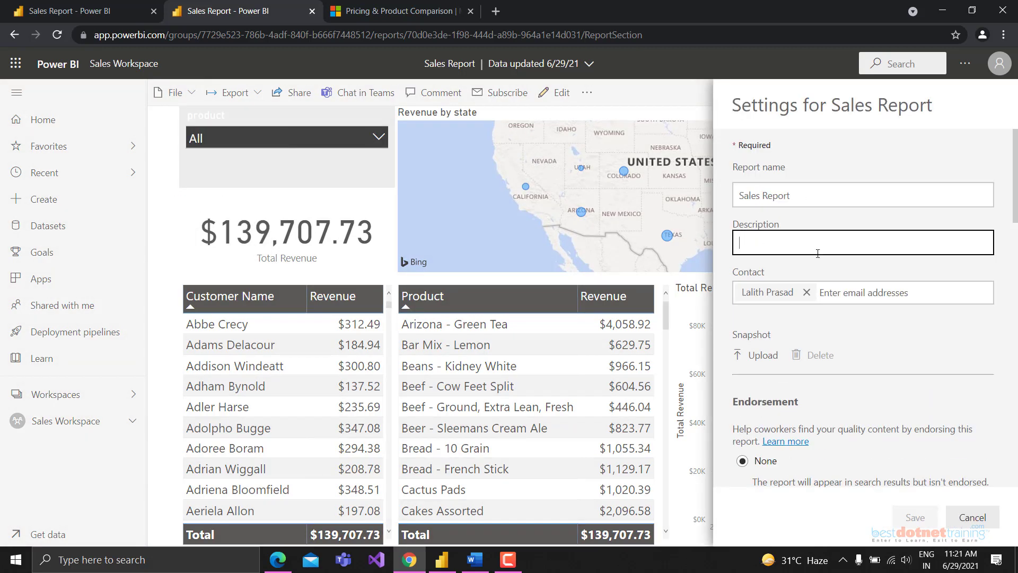
pyautogui.scroll(-2, 743, 241)
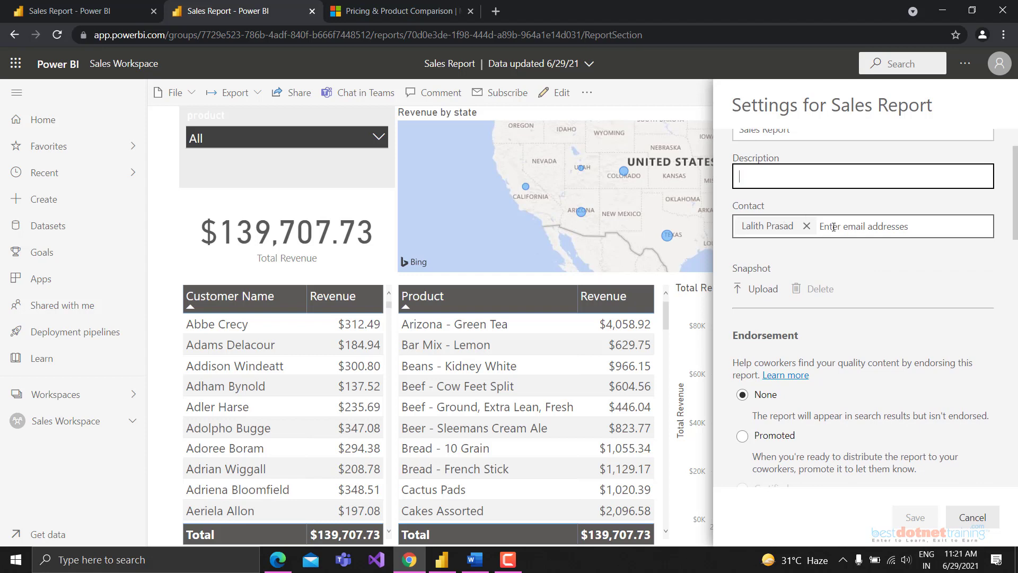
pyautogui.scroll(-1, 875, 311)
pyautogui.scroll(1, 872, 313)
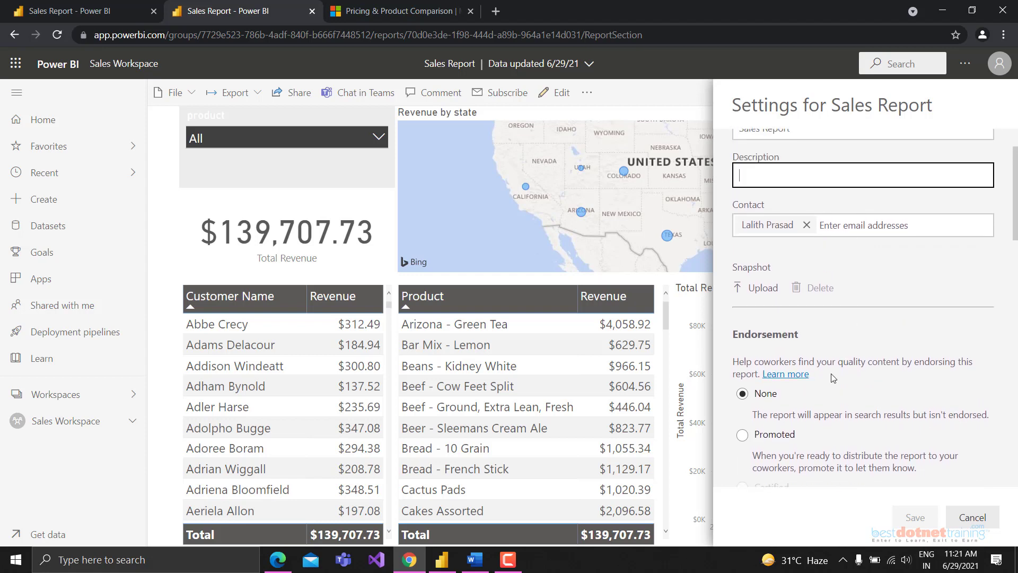
pyautogui.scroll(-2, 851, 317)
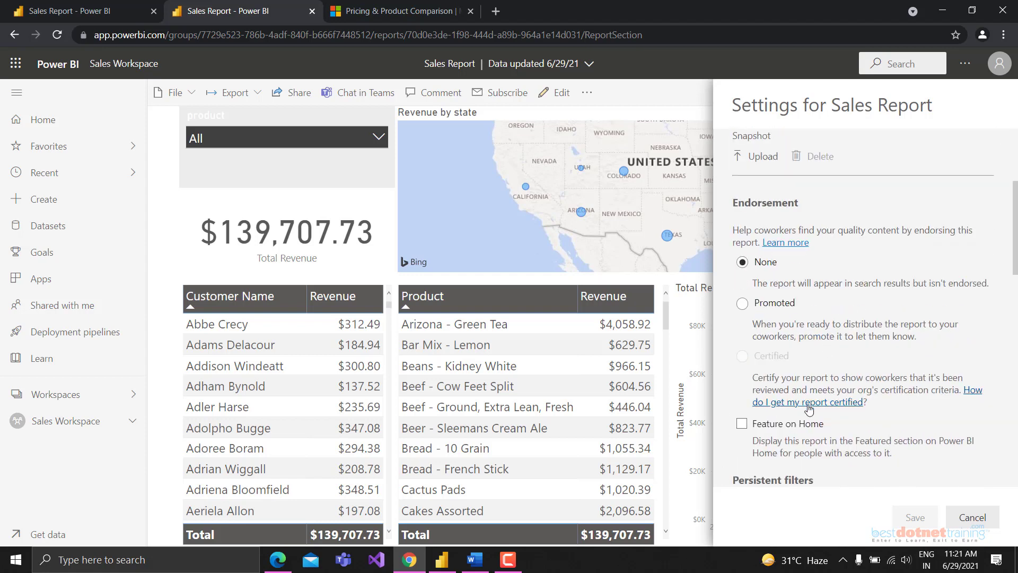
pyautogui.scroll(-2, 844, 401)
pyautogui.scroll(-2, 841, 397)
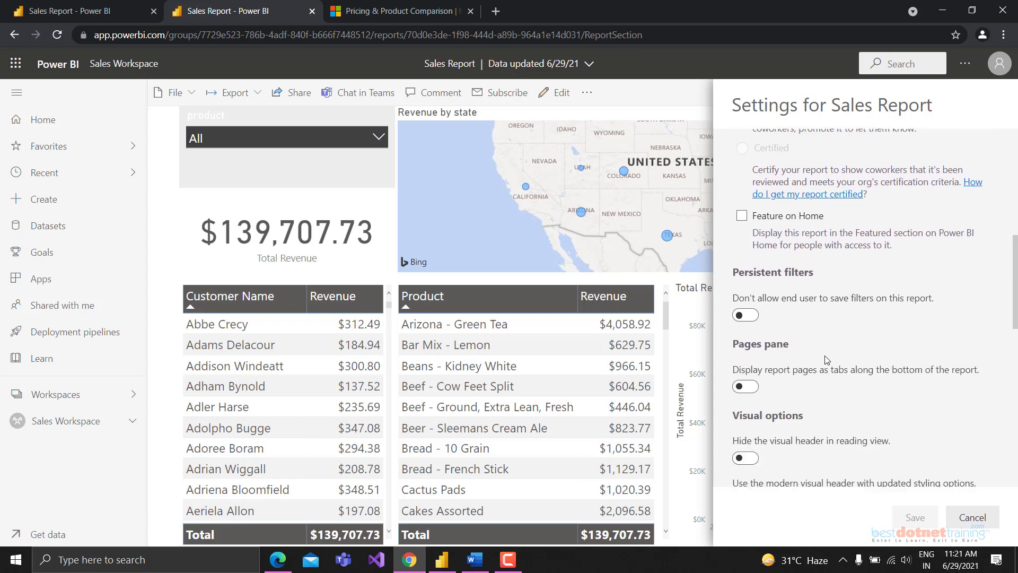
# Step: Turn on the persistent filters setting that prevents end users from saving filters on Sales Report
pyautogui.moveTo(778, 213); pyautogui.dragTo(880, 242)
pyautogui.click(881, 241)
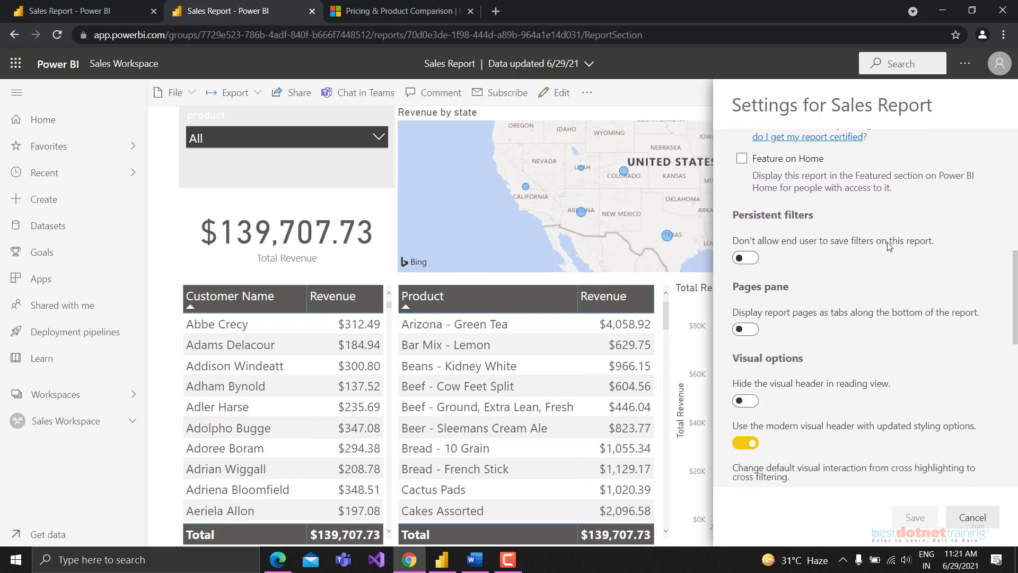
pyautogui.moveTo(760, 244); pyautogui.dragTo(928, 243)
pyautogui.click(841, 244)
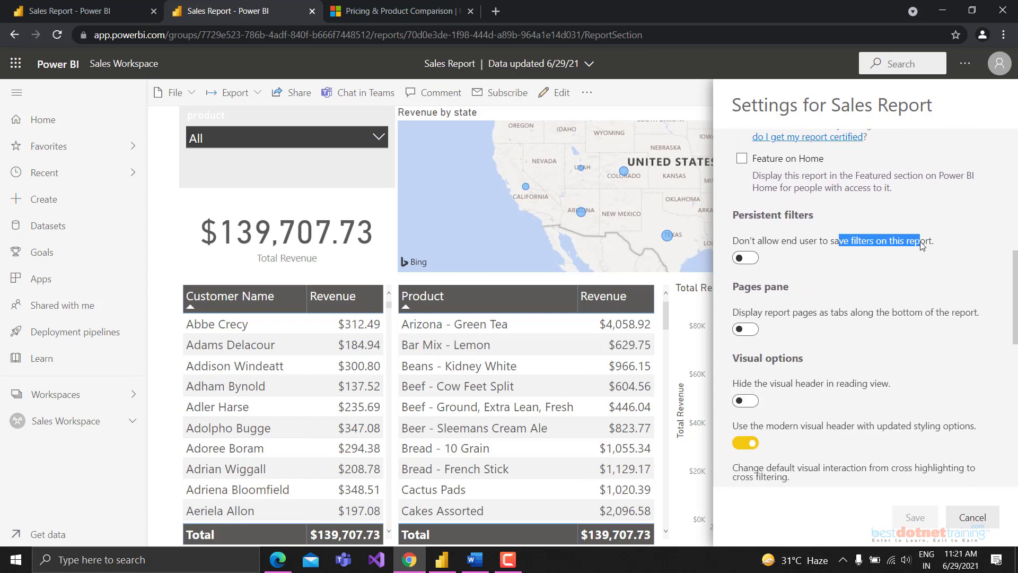
pyautogui.click(848, 260)
pyautogui.click(748, 257)
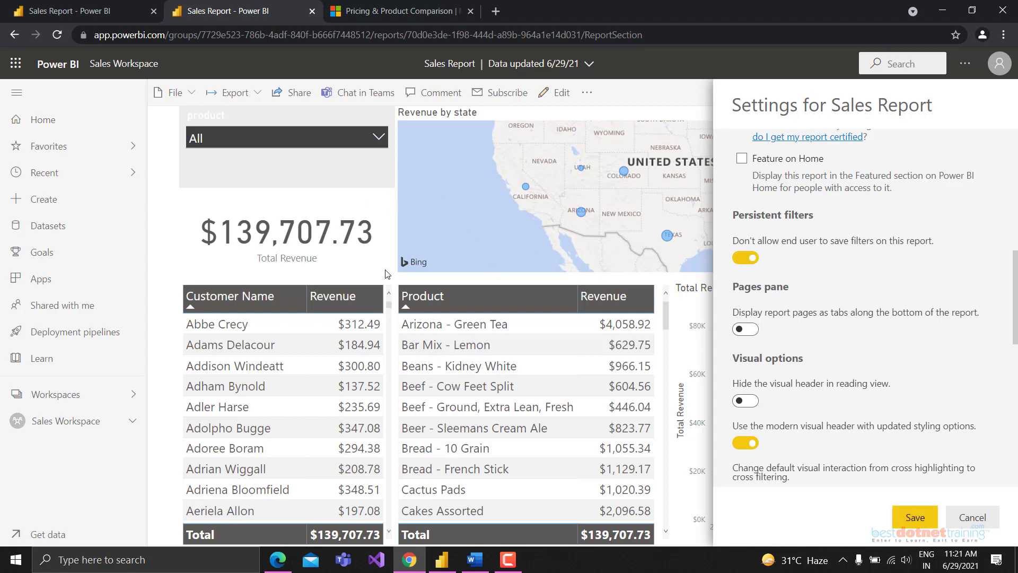
# Step: Review the remaining report settings, keep Summarized data as the type end users may export, and save the settings
pyautogui.scroll(-2, 847, 359)
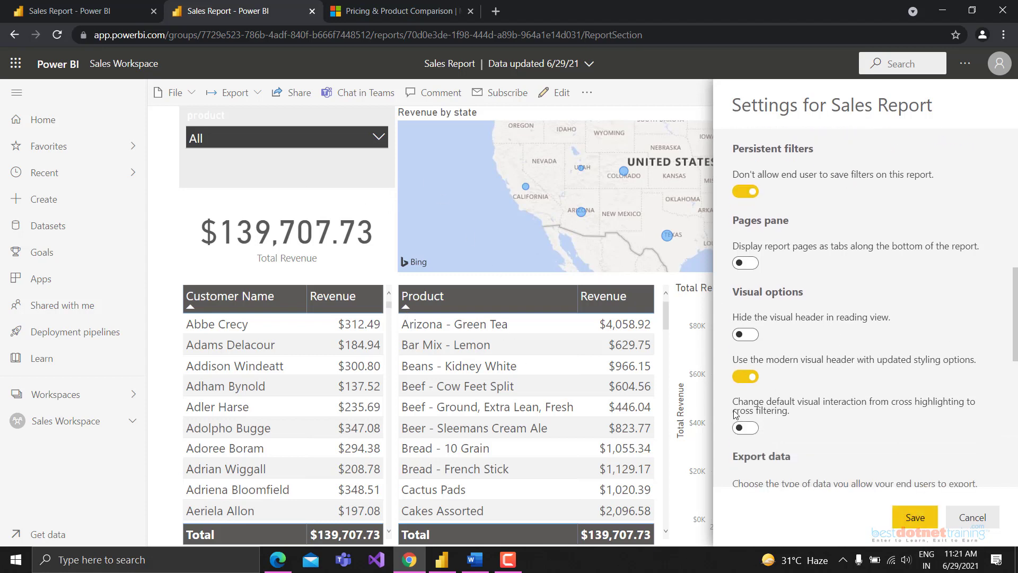
pyautogui.scroll(-8, 793, 315)
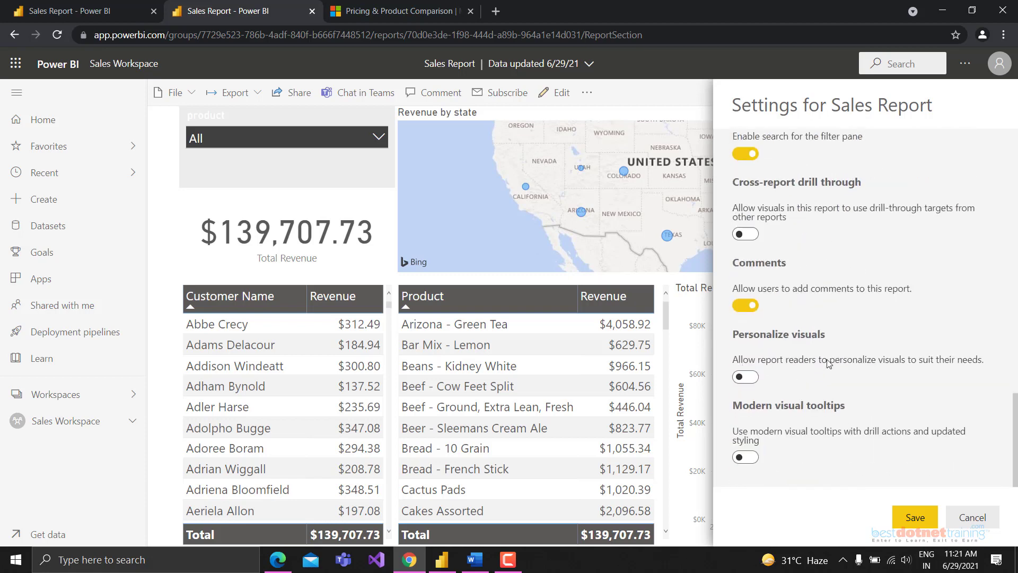
pyautogui.scroll(4, 839, 358)
pyautogui.scroll(1, 839, 358)
pyautogui.scroll(-4, 817, 393)
pyautogui.scroll(6, 783, 283)
pyautogui.moveTo(734, 338); pyautogui.dragTo(905, 350)
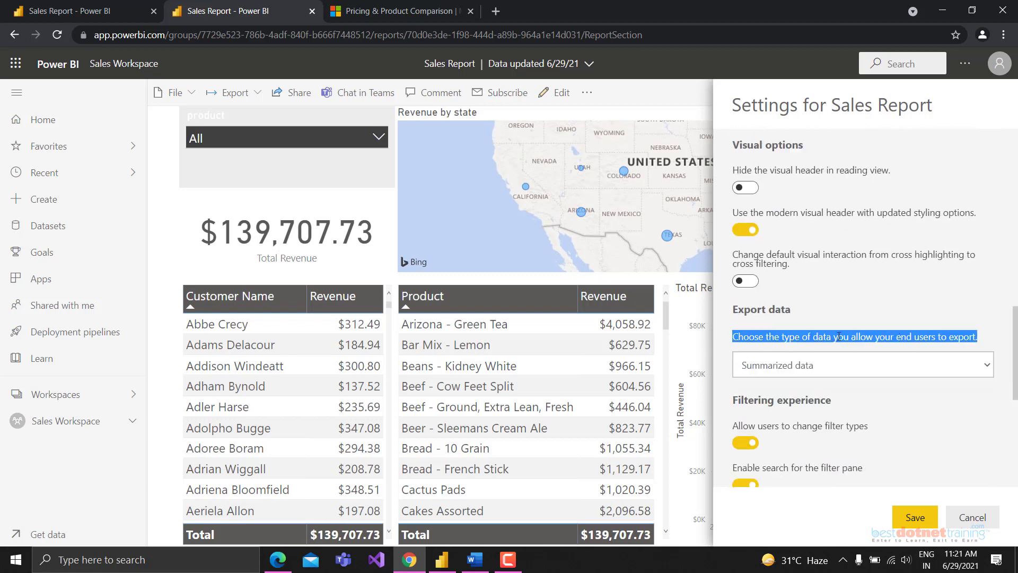
pyautogui.click(790, 371)
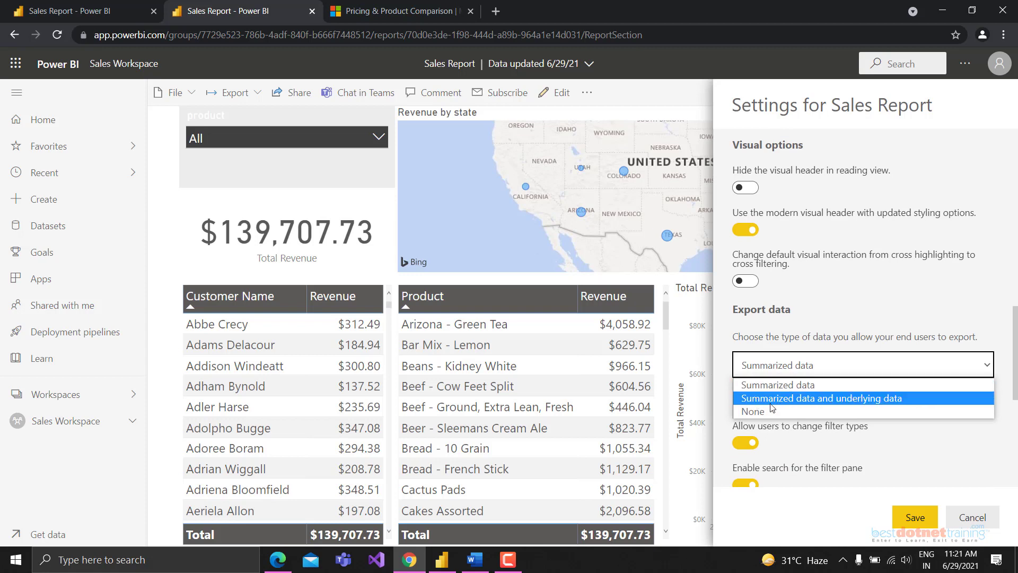
pyautogui.click(796, 366)
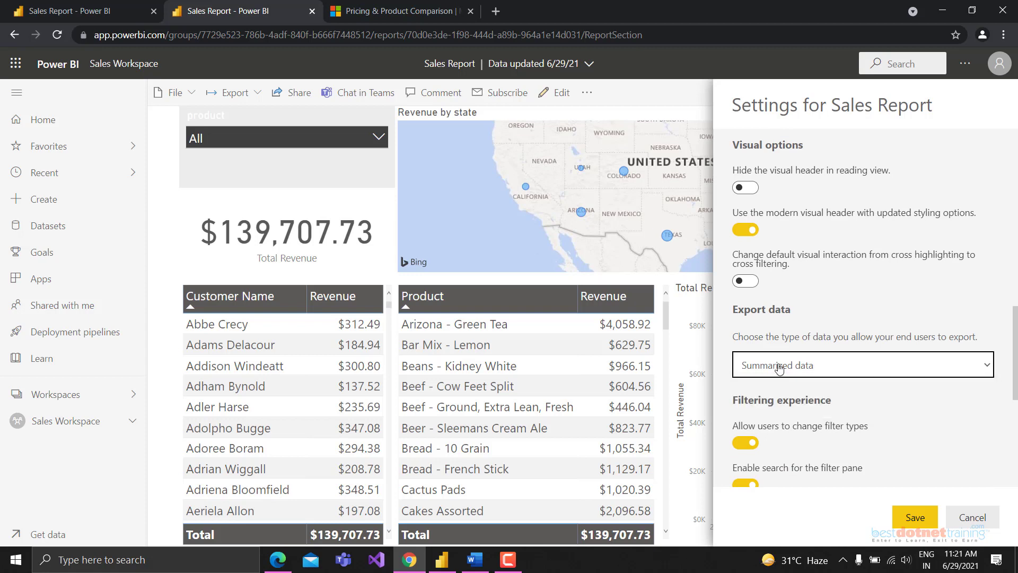
pyautogui.scroll(-5, 838, 361)
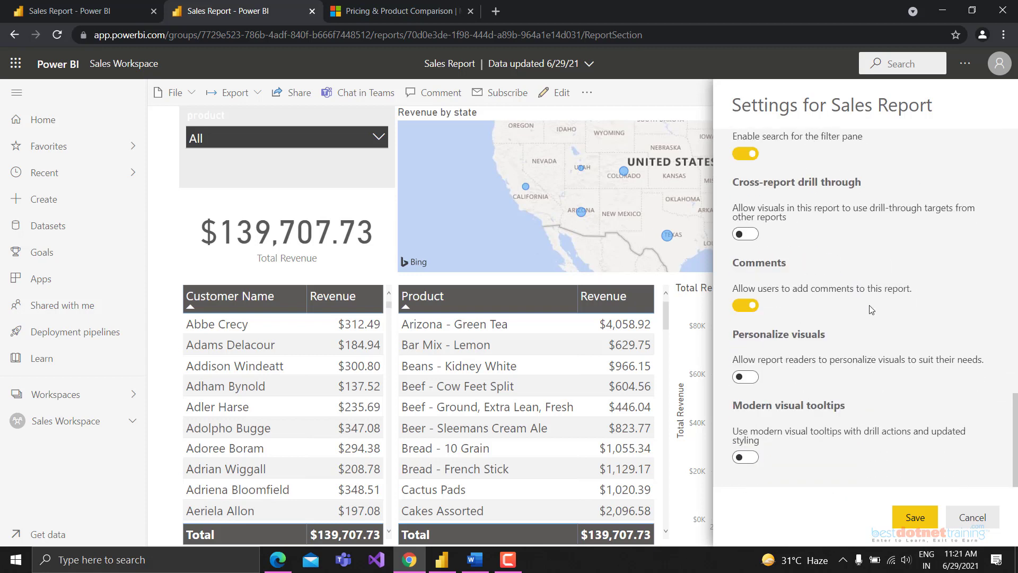
pyautogui.click(916, 518)
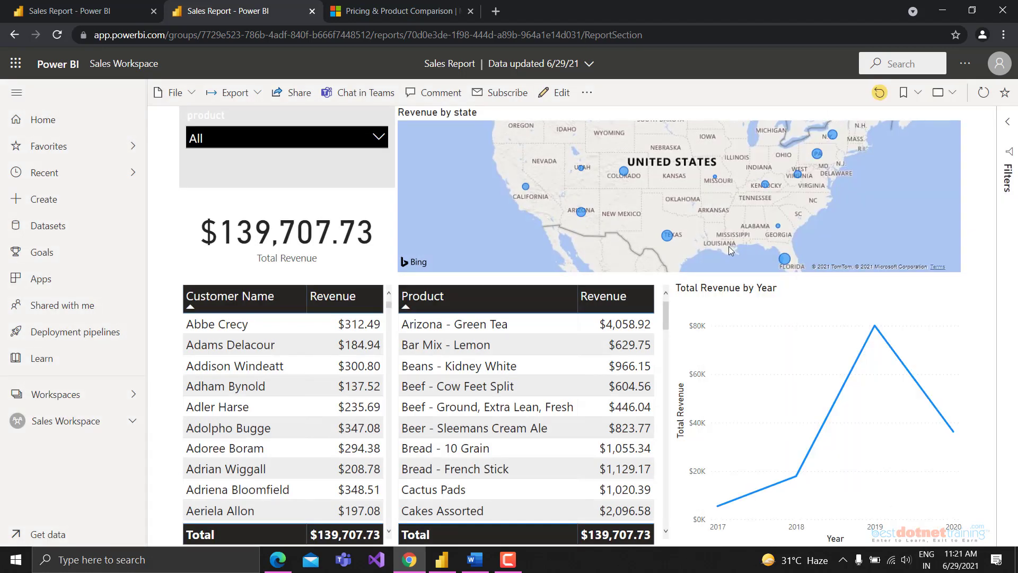
# Step: Save a copy of the report named Sales Report 2
pyautogui.click(183, 99)
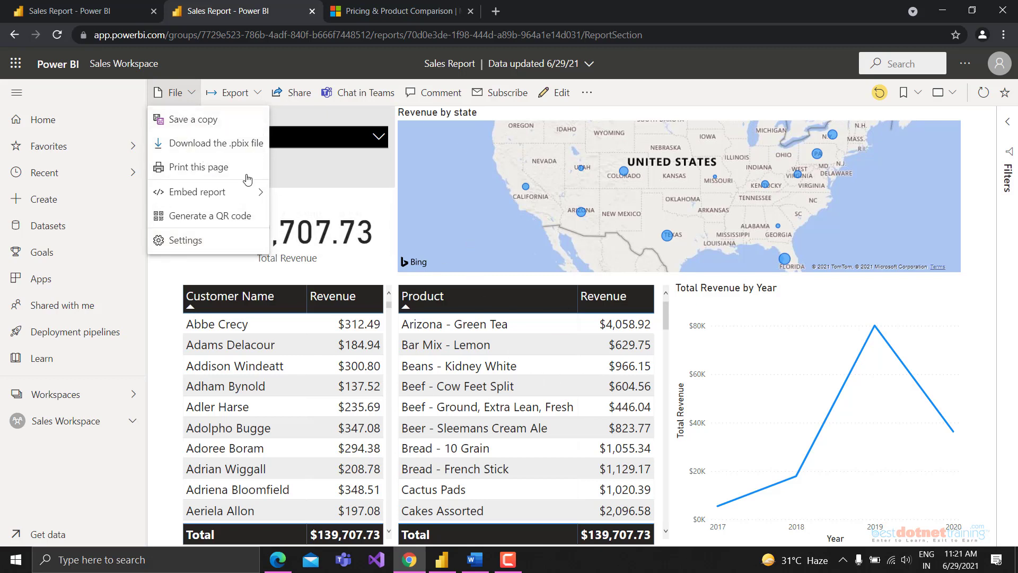
pyautogui.click(213, 120)
pyautogui.click(464, 299)
pyautogui.write('Sa')
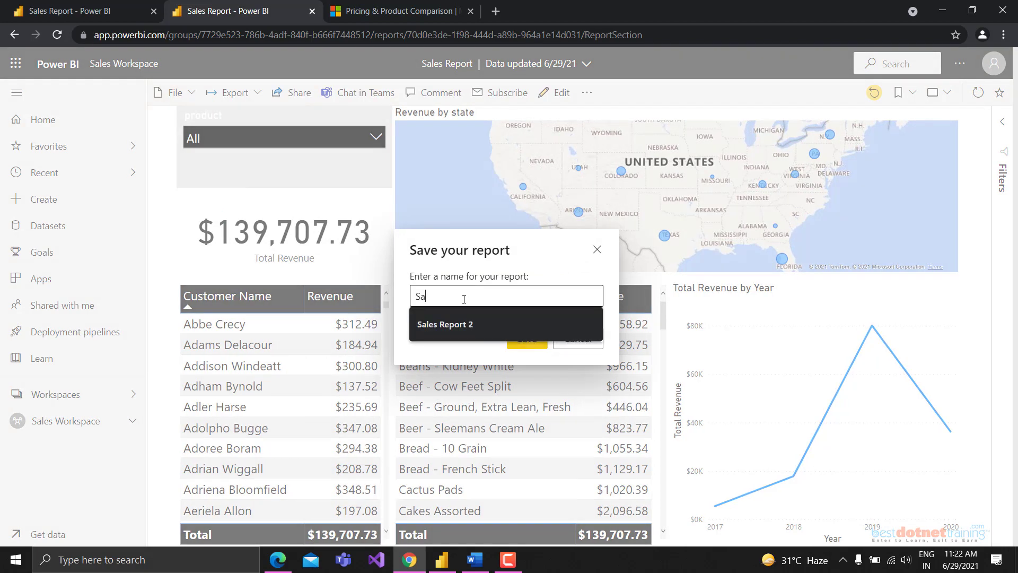
pyautogui.write('les Report 2')
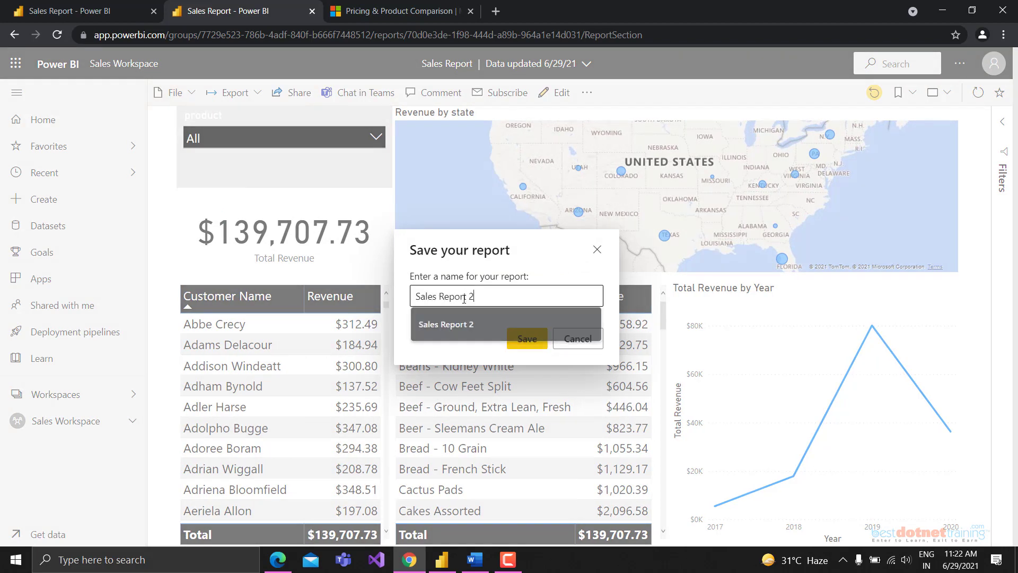
pyautogui.click(527, 338)
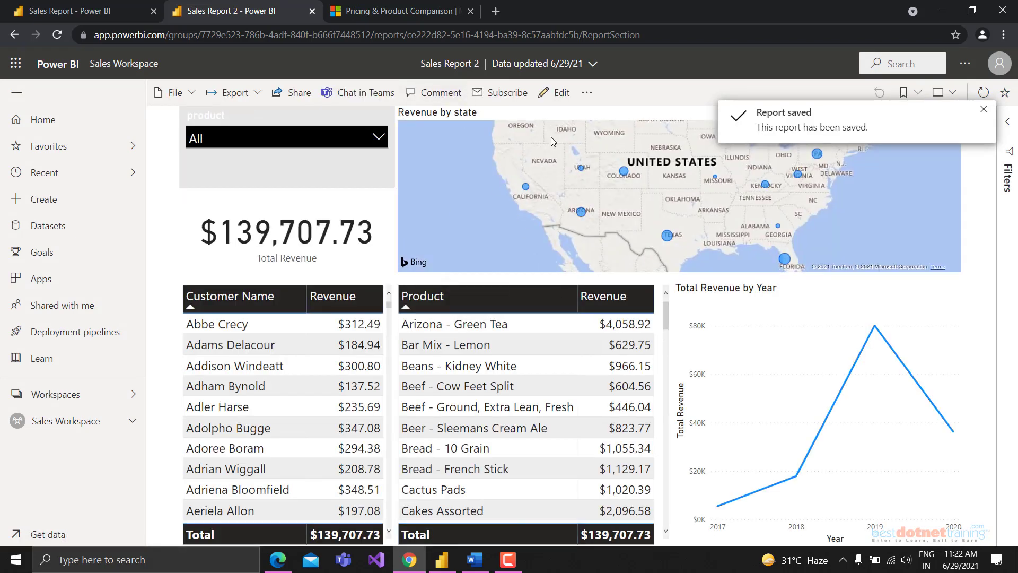
# Step: Open Sales Report 2 from Sales Workspace for editing and change the Total Revenue by Year line chart to a pie chart
pyautogui.click(57, 419)
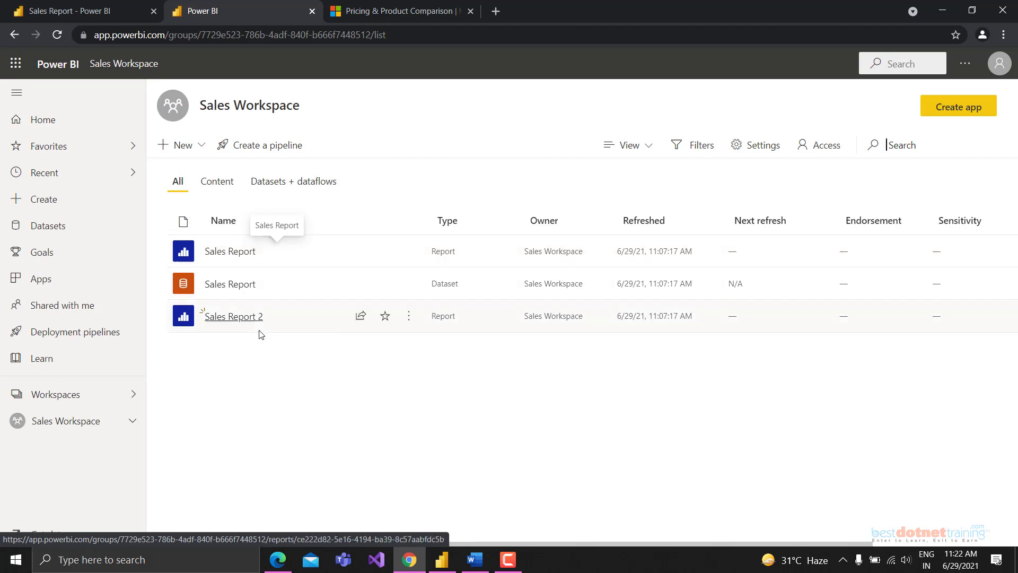
pyautogui.click(243, 318)
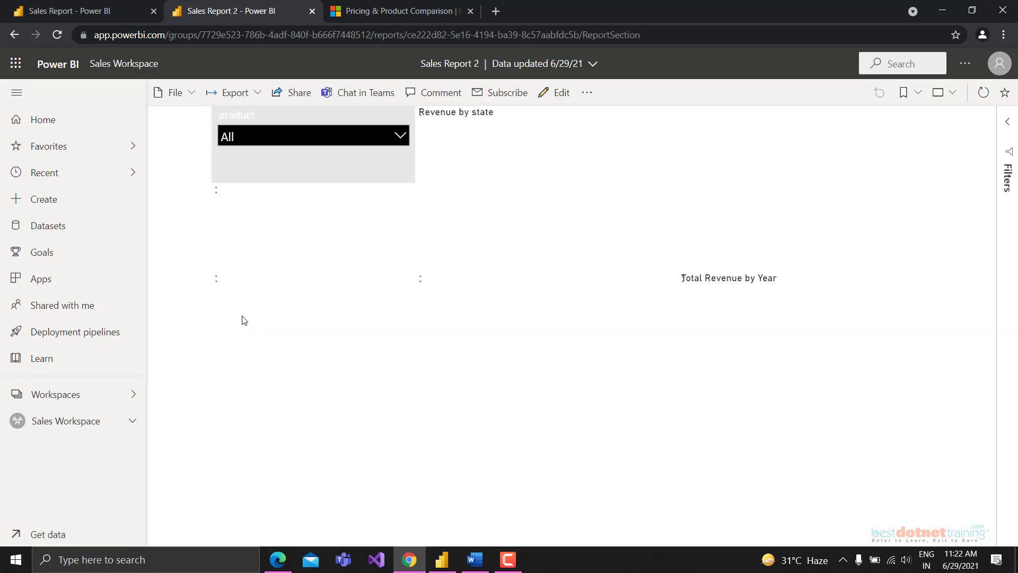
pyautogui.click(541, 94)
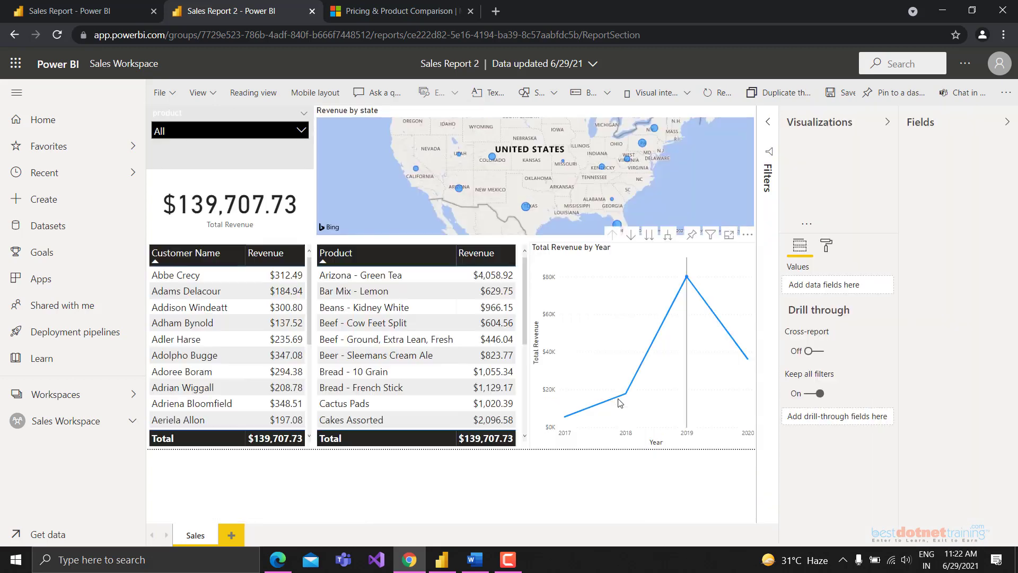
pyautogui.click(724, 280)
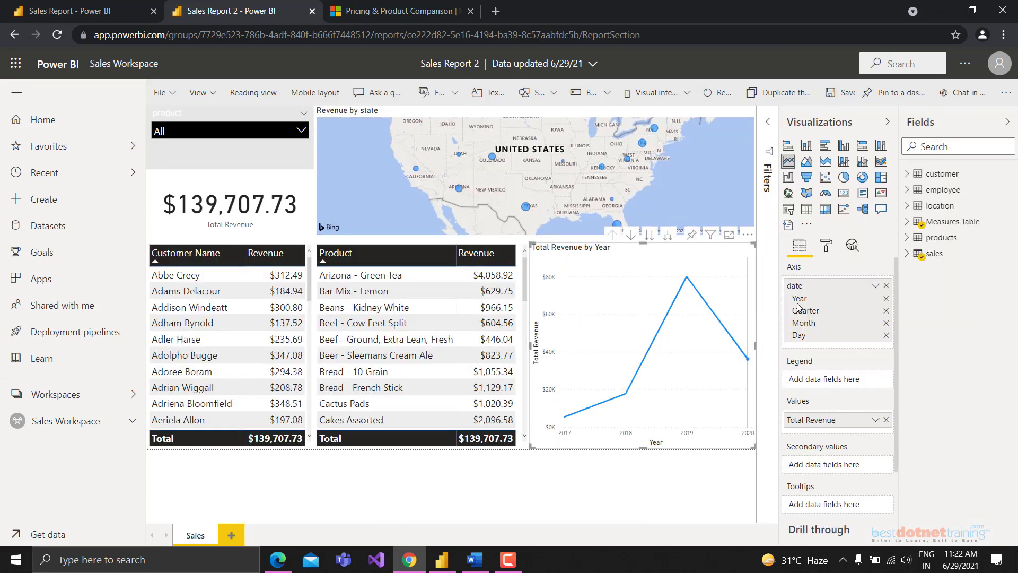
pyautogui.click(844, 178)
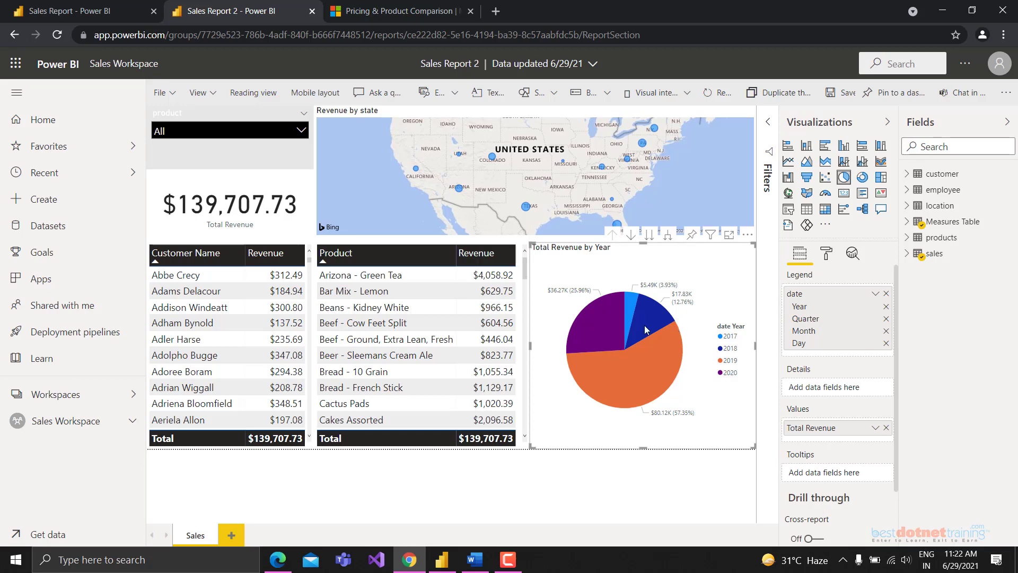
# Step: Set the product slicer's header font color to black and save Sales Report 2
pyautogui.click(284, 156)
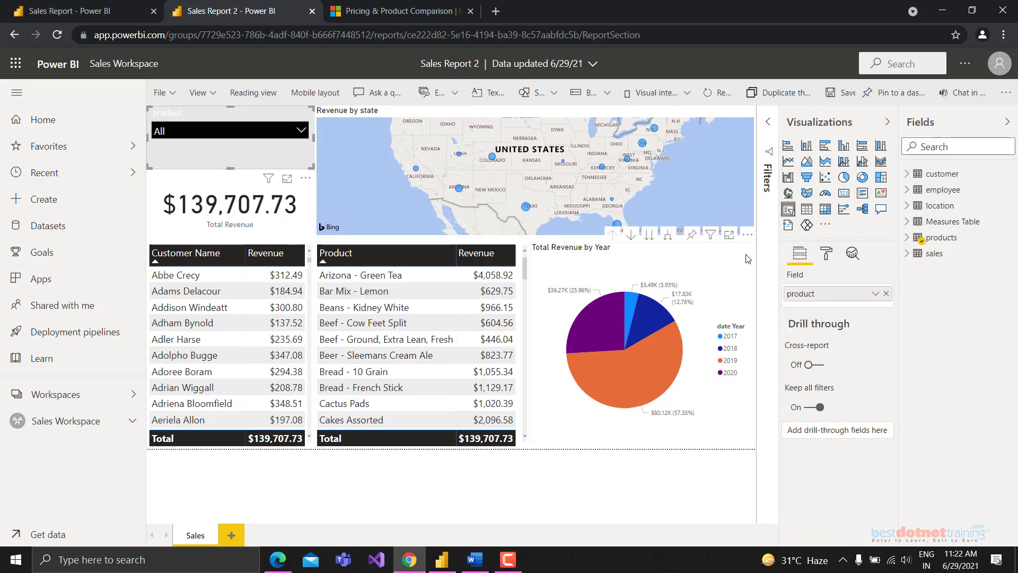
pyautogui.click(826, 253)
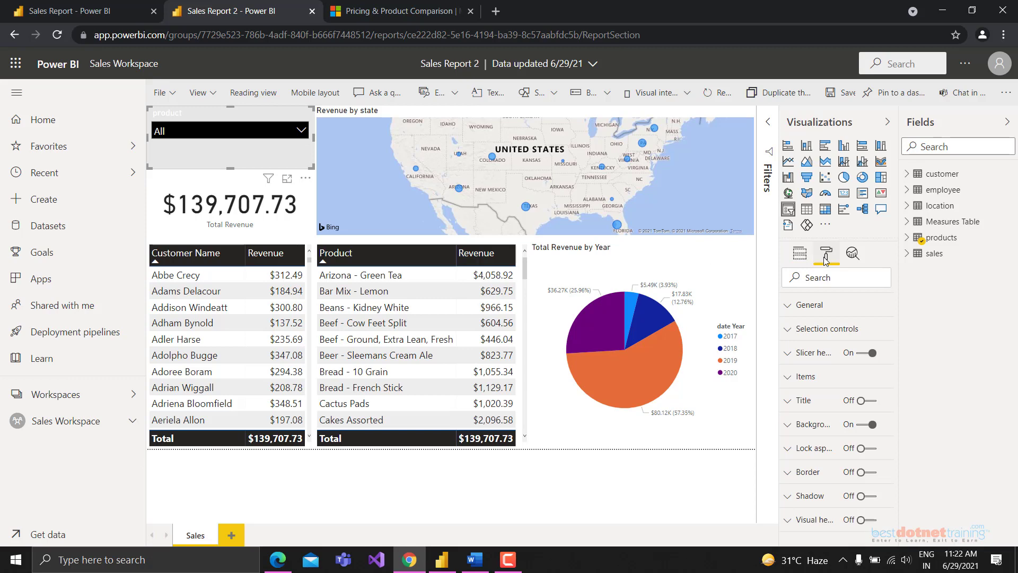
pyautogui.click(796, 353)
pyautogui.click(810, 434)
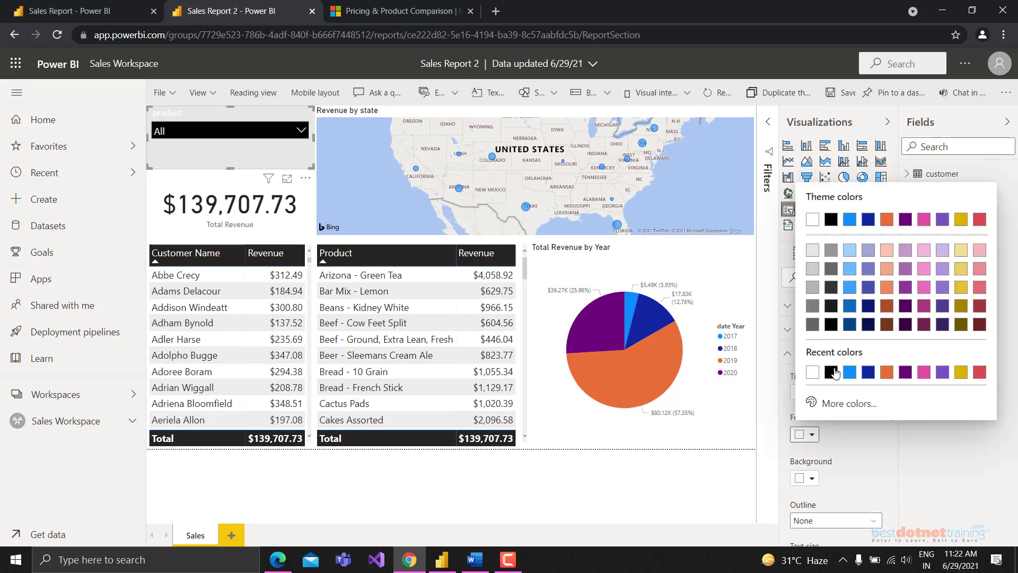
pyautogui.click(831, 373)
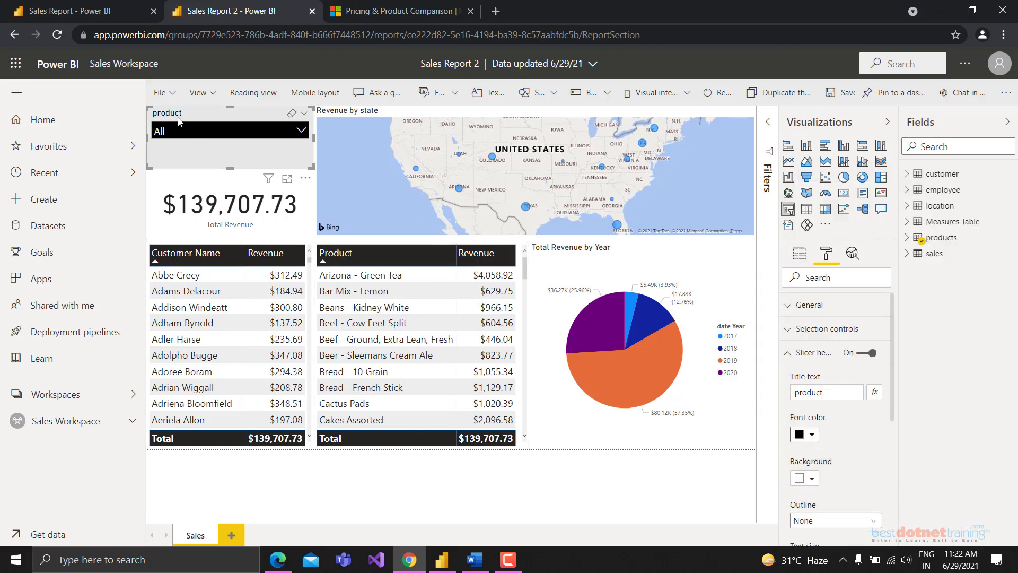
pyautogui.click(817, 352)
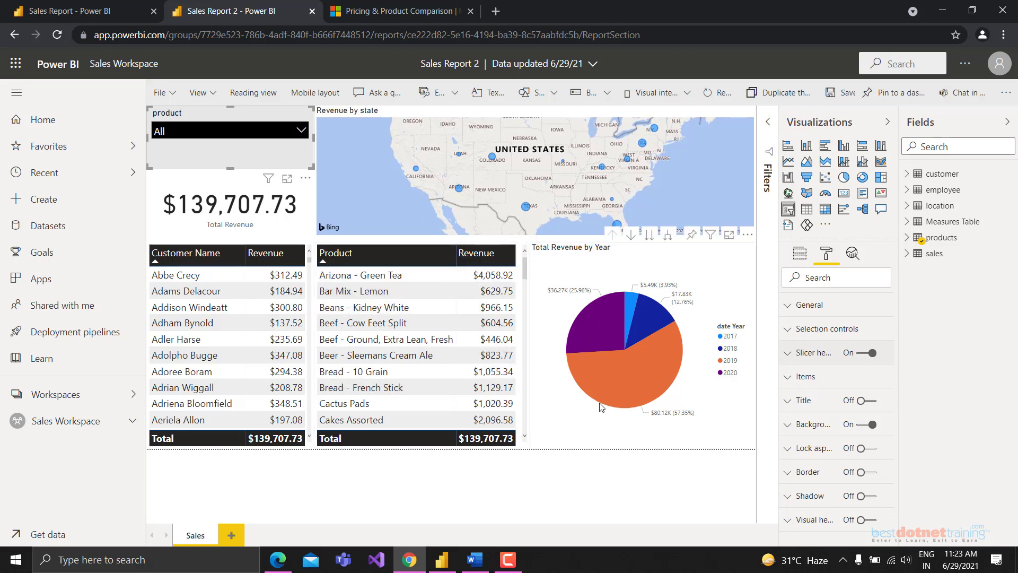
pyautogui.click(801, 256)
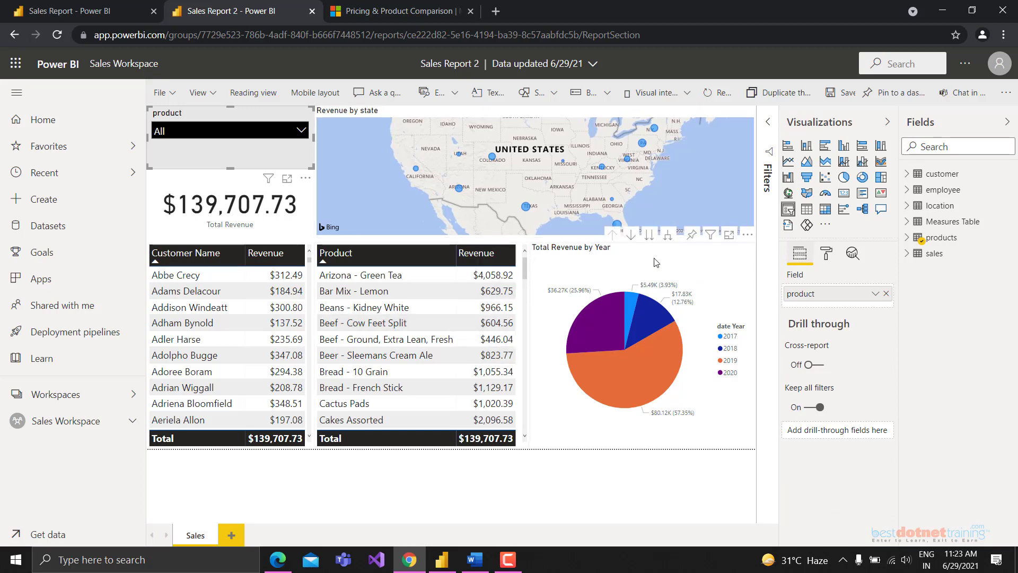
pyautogui.click(840, 92)
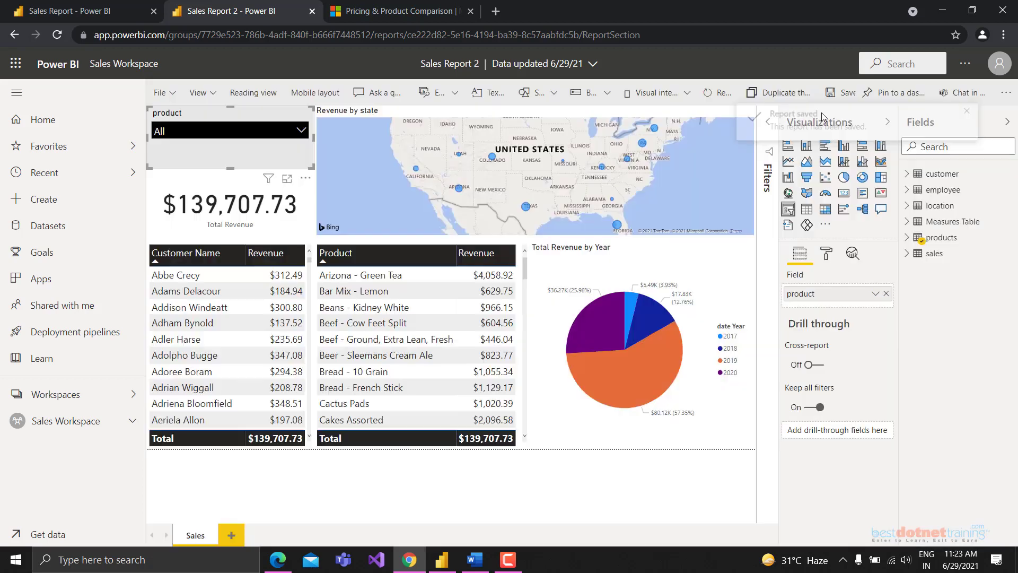
pyautogui.click(984, 109)
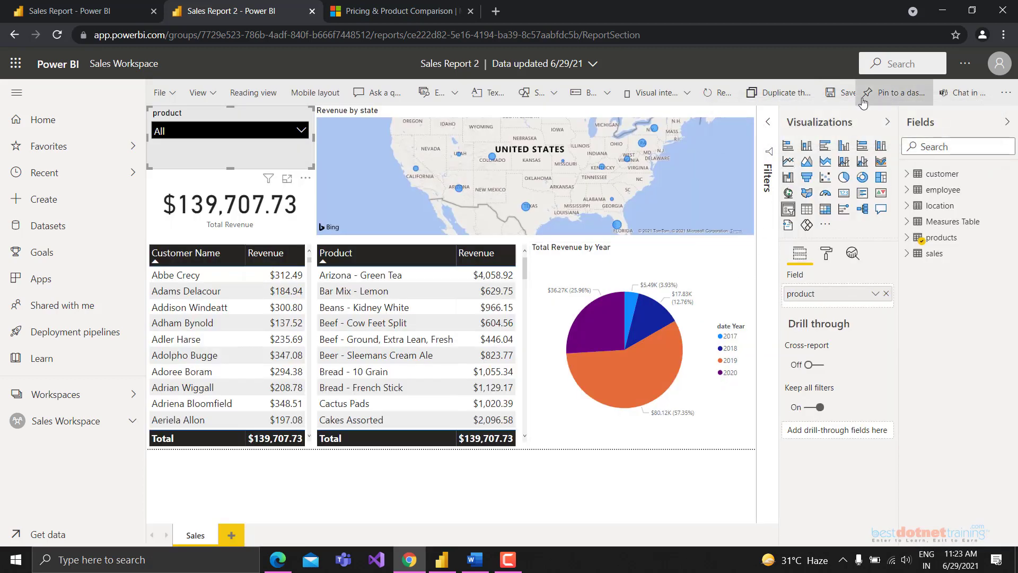
# Step: Open Sales Report and Sales Report 2 from Sales Workspace to compare their product slicer headers and Total Revenue by Year charts
pyautogui.click(51, 422)
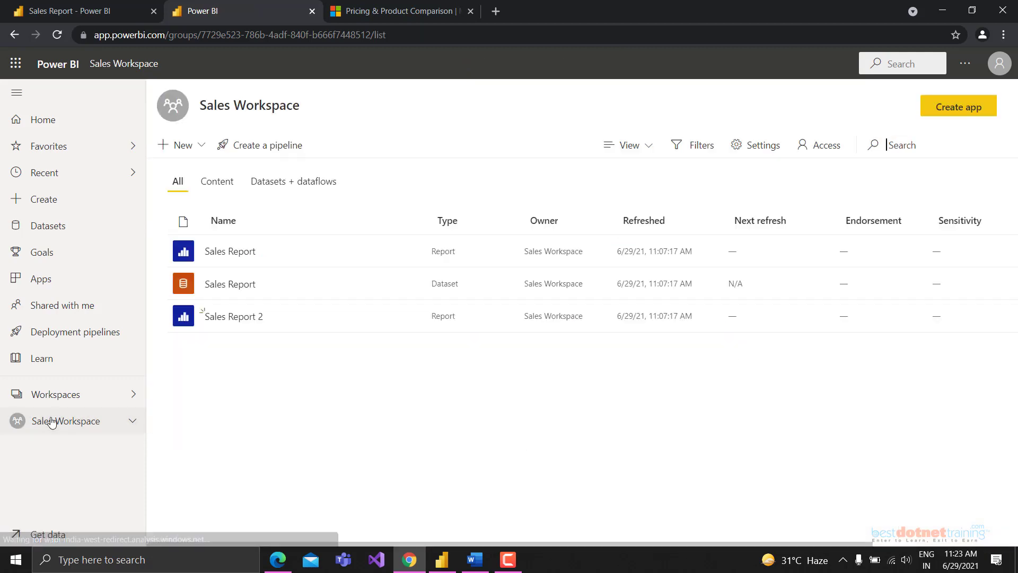
pyautogui.click(221, 256)
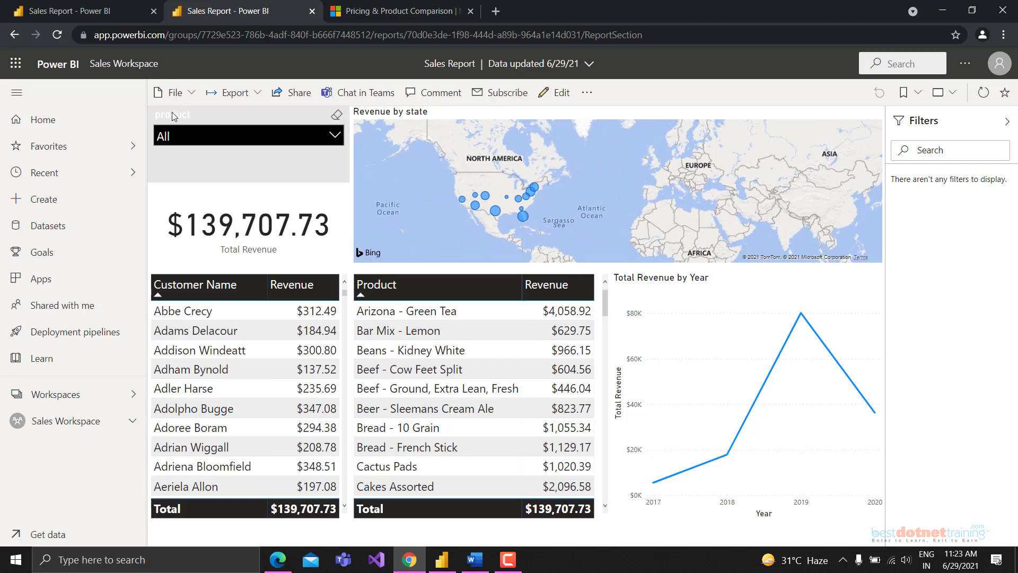
pyautogui.click(196, 114)
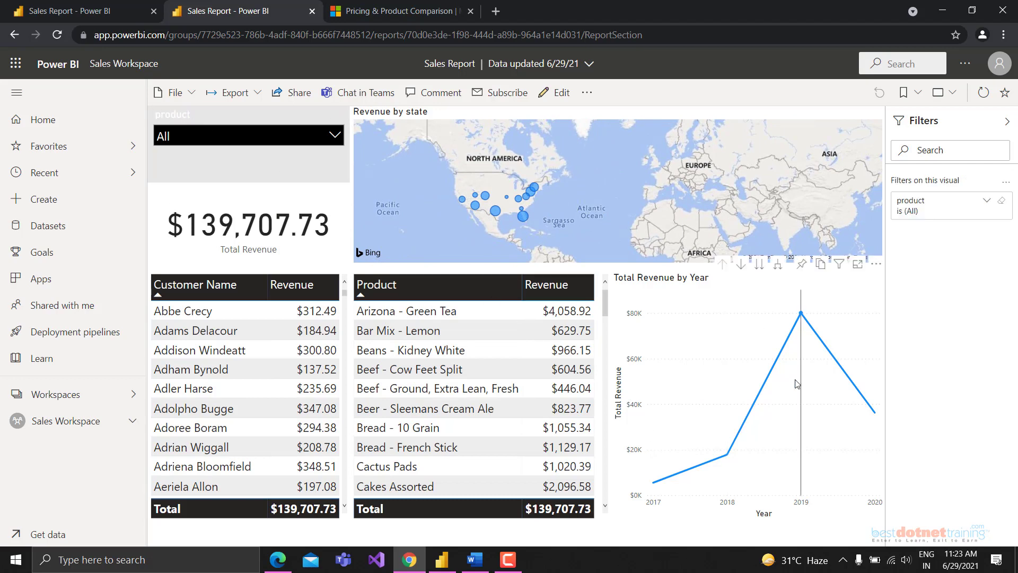
pyautogui.click(55, 394)
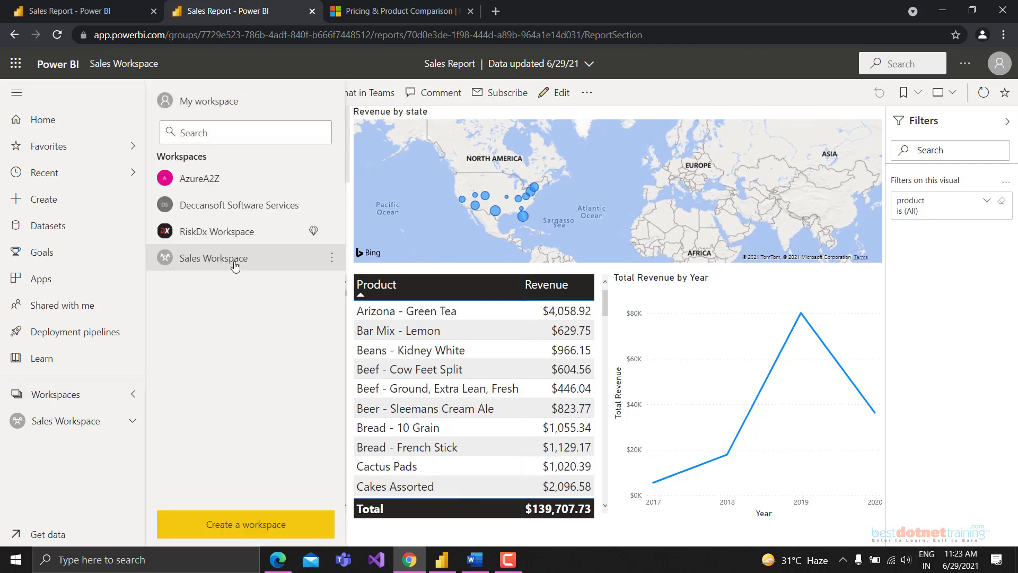
pyautogui.click(78, 420)
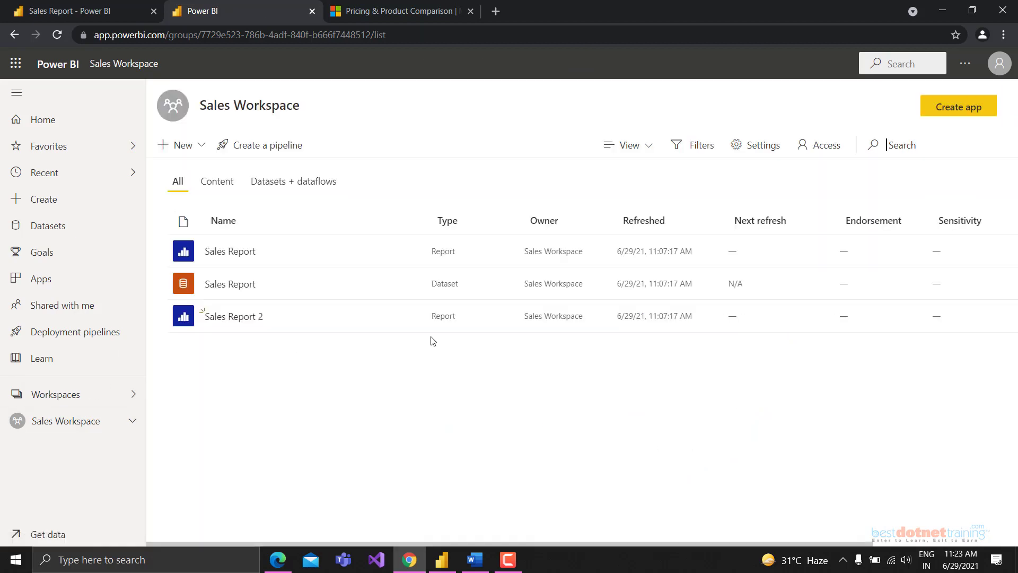
pyautogui.click(235, 318)
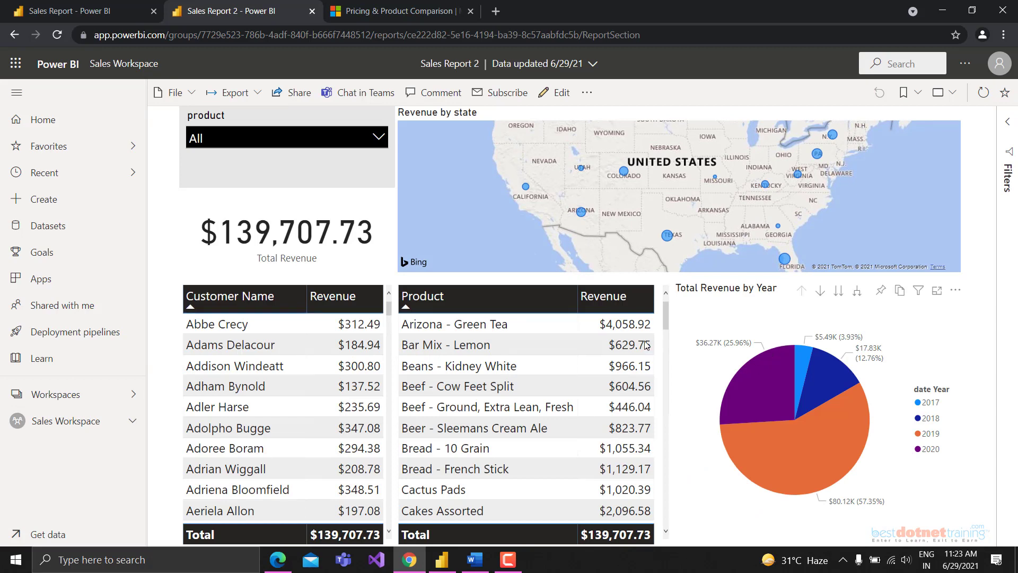
pyautogui.moveTo(760, 338)
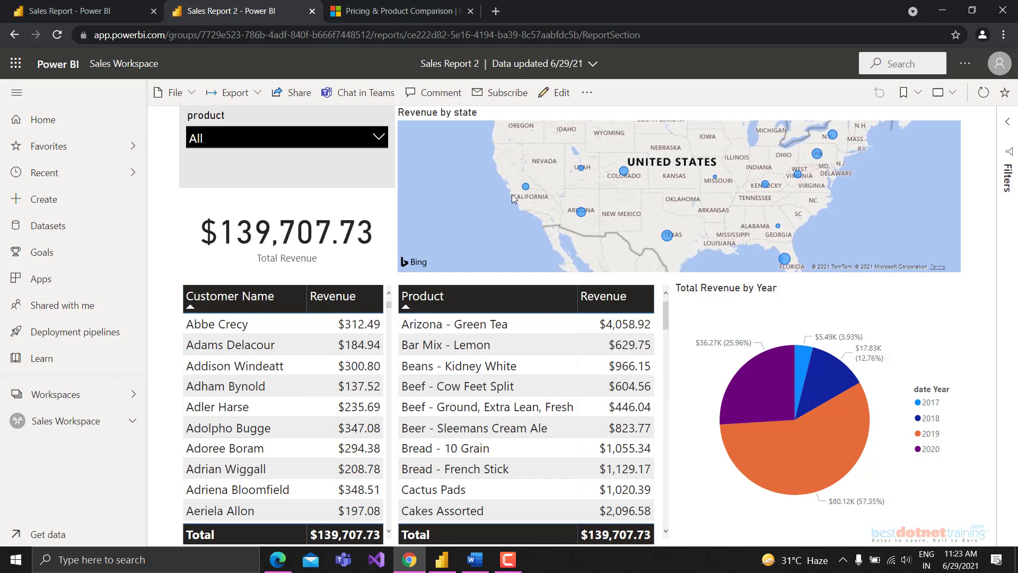
# Step: Return to the content list of Sales Workspace
pyautogui.click(76, 396)
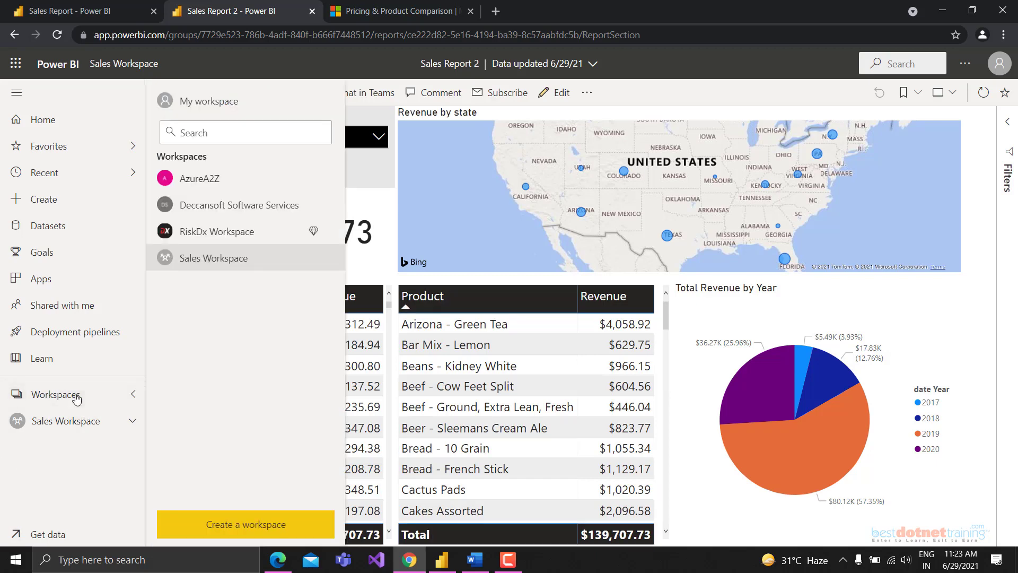
pyautogui.click(76, 397)
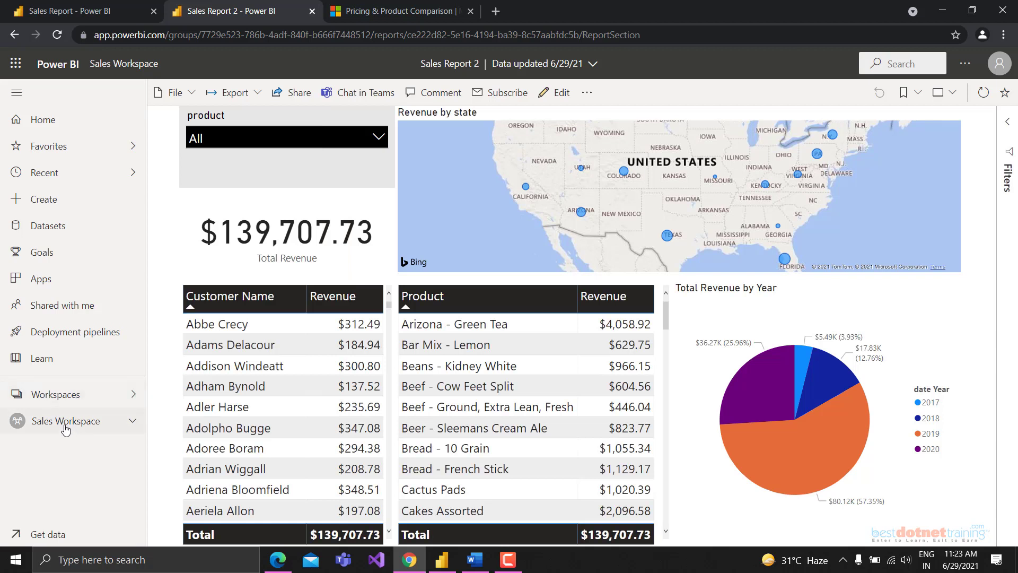
pyautogui.click(65, 427)
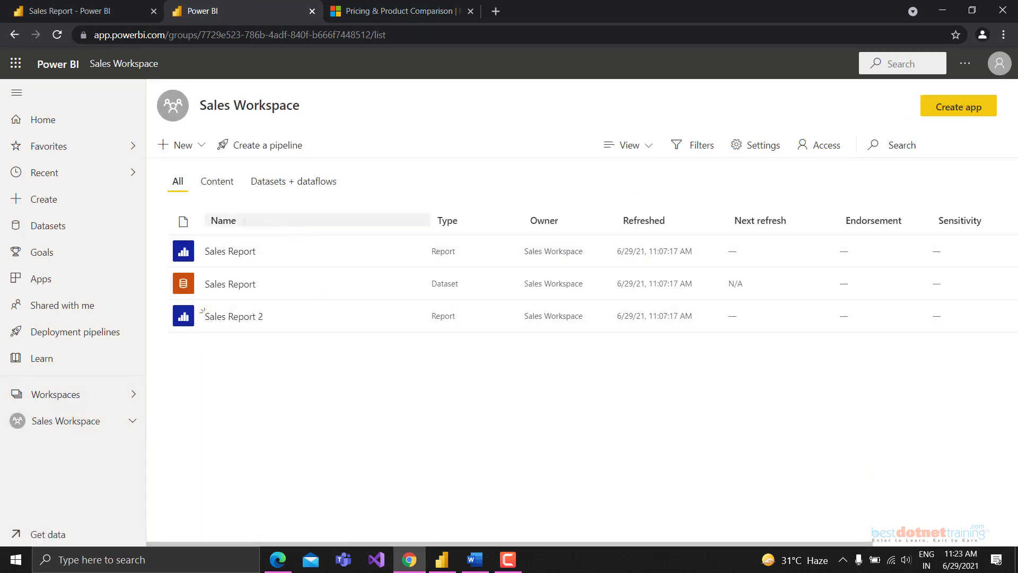
pyautogui.press('F10')
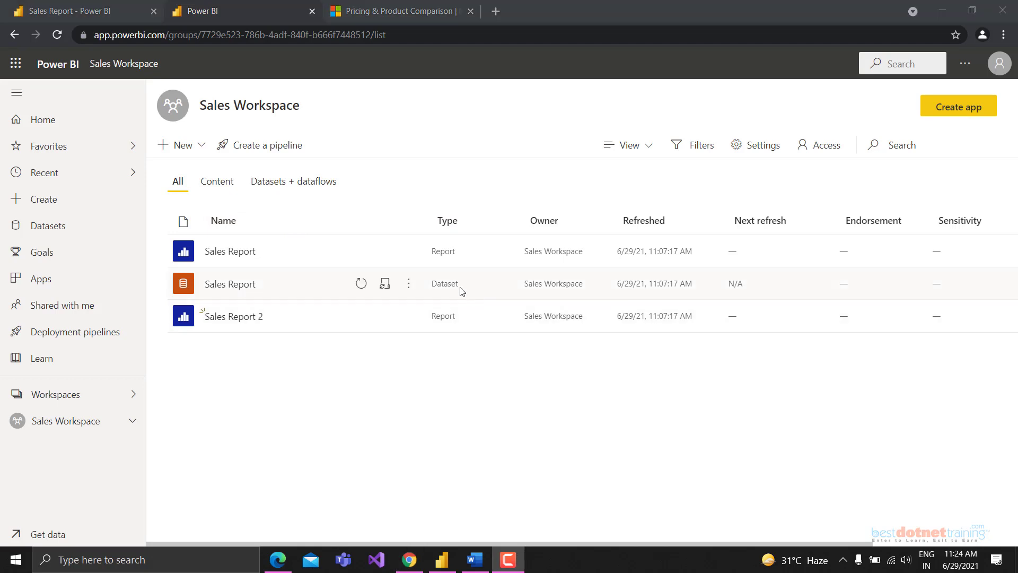
pyautogui.click(455, 375)
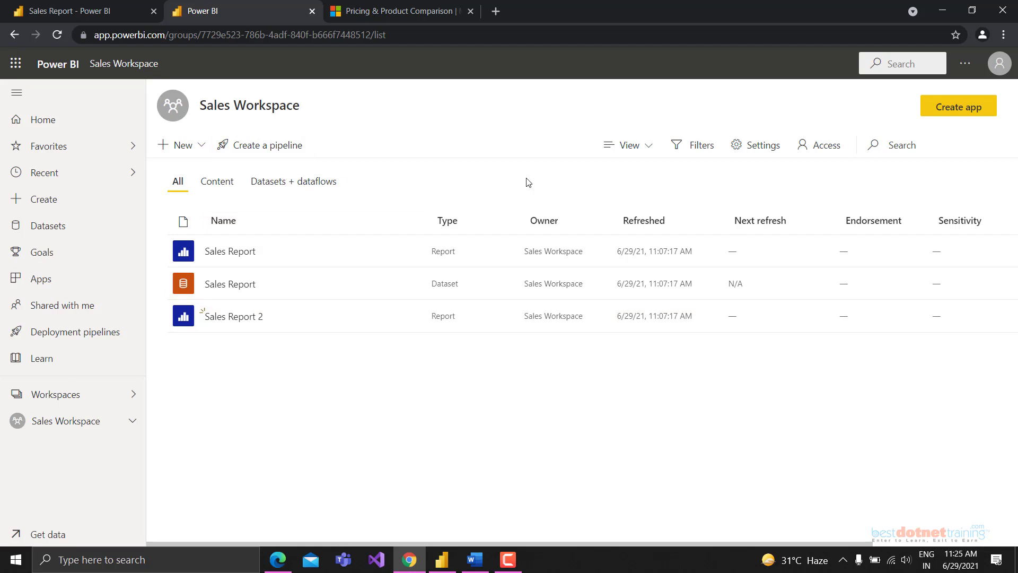
# Step: Examine how the data source, dataset and reports connect in the workspace's Lineage view, and return to the List view
pyautogui.click(629, 146)
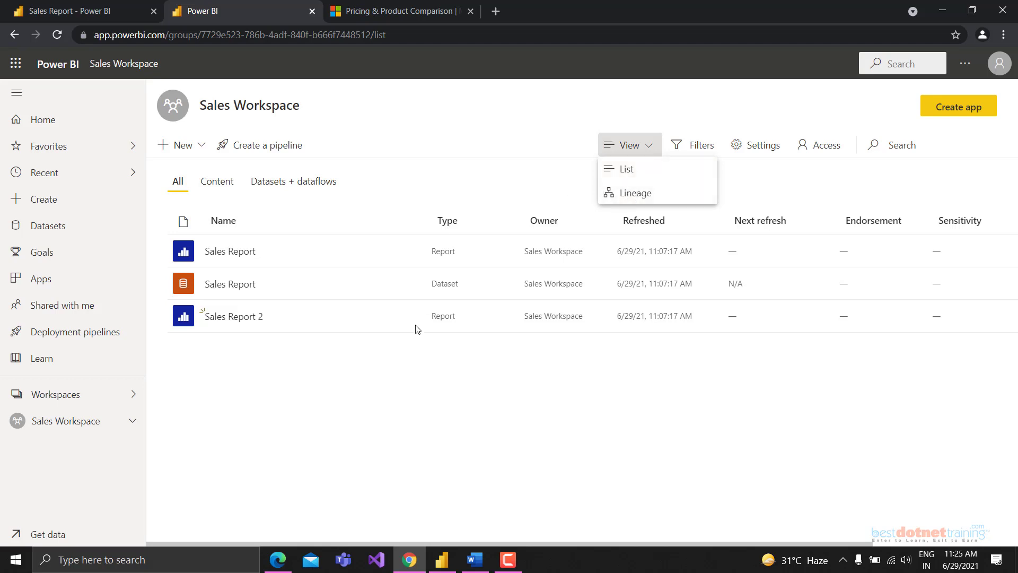
pyautogui.click(646, 196)
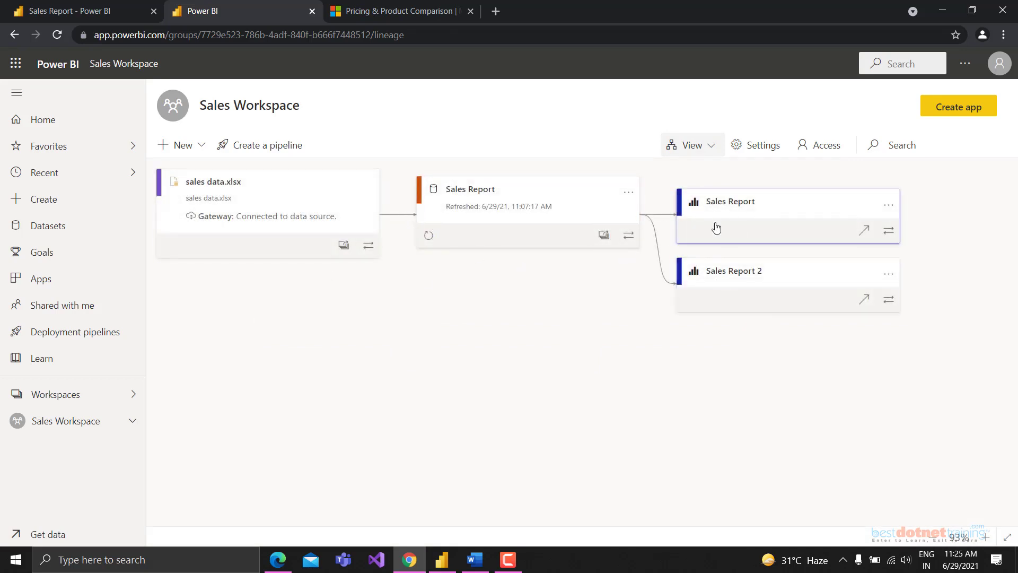
pyautogui.click(690, 144)
pyautogui.click(688, 171)
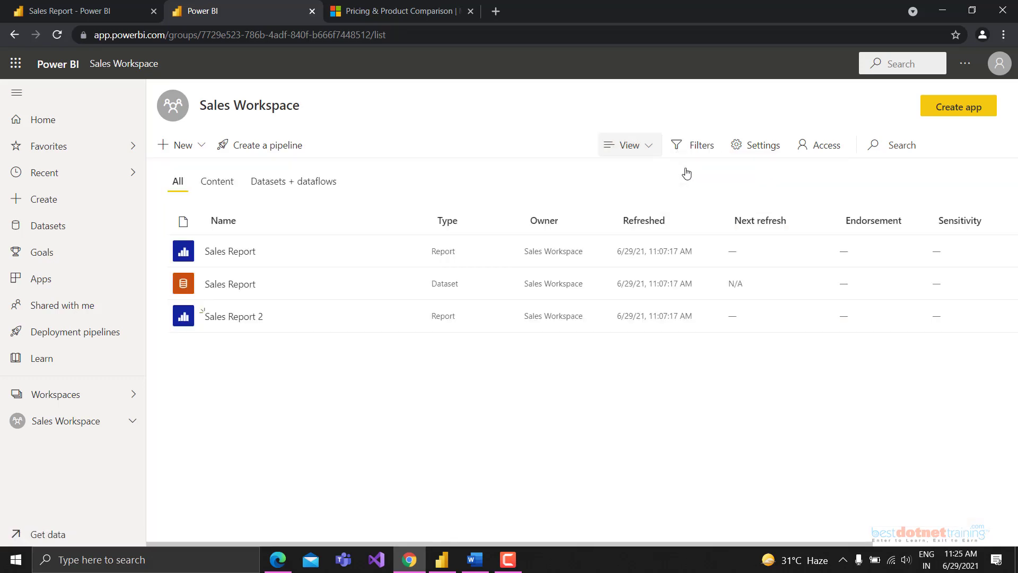
# Step: Review the Sales Workspace settings, including the advanced options, license mode and Azure storage connection, and close them without saving
pyautogui.click(745, 145)
pyautogui.scroll(-1, 763, 345)
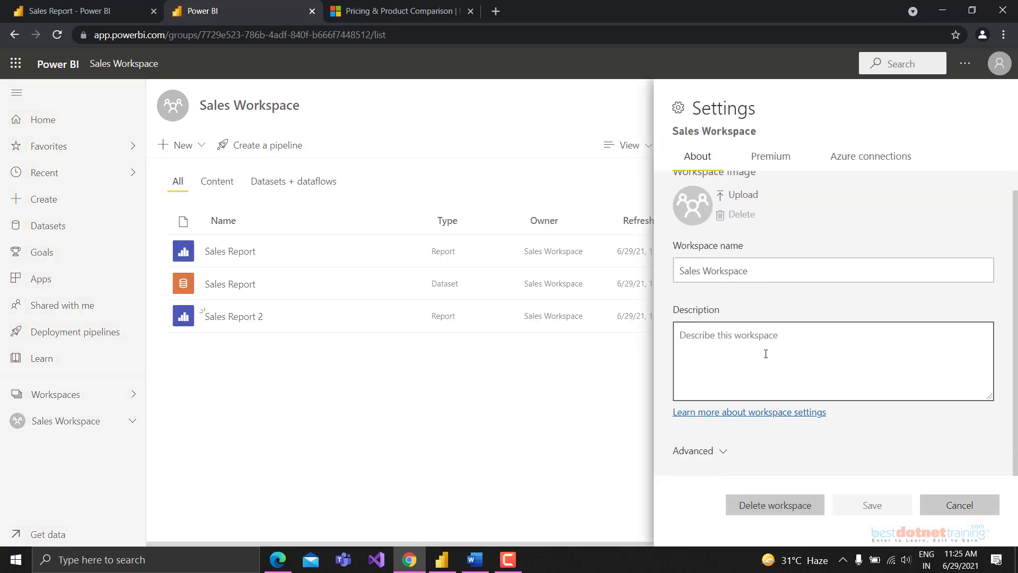
pyautogui.click(693, 451)
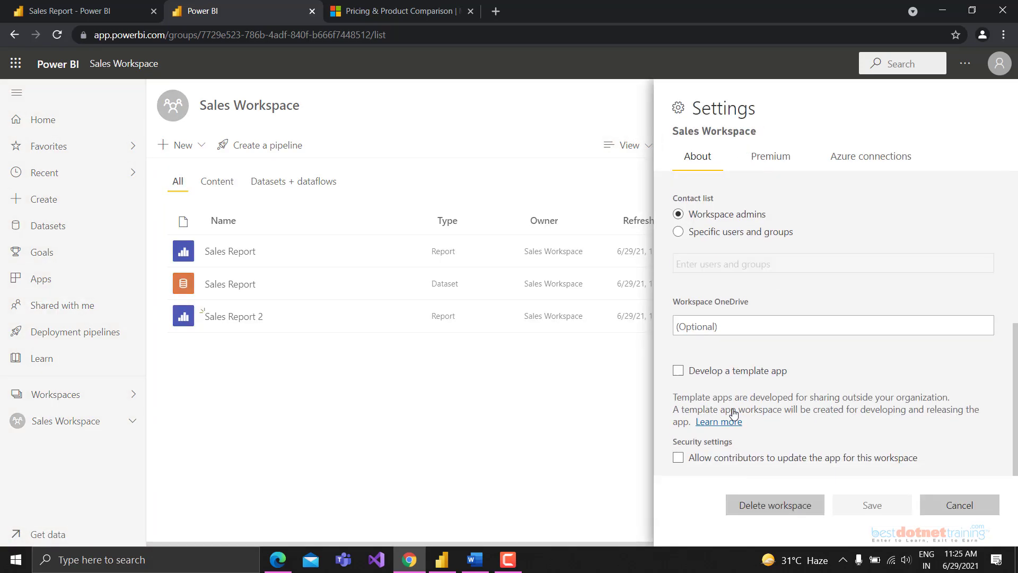
pyautogui.scroll(5, 762, 363)
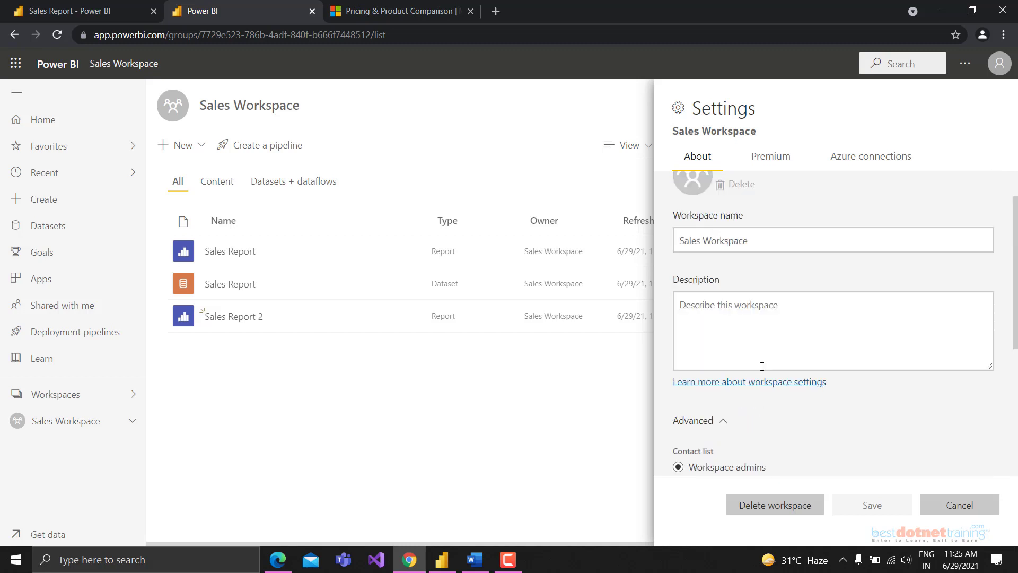
pyautogui.click(772, 159)
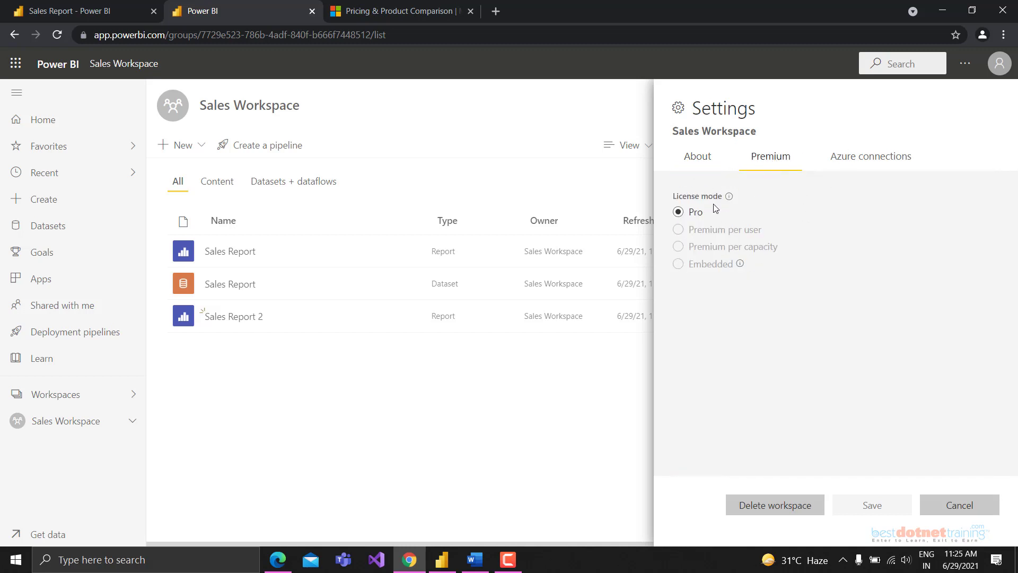
pyautogui.click(847, 156)
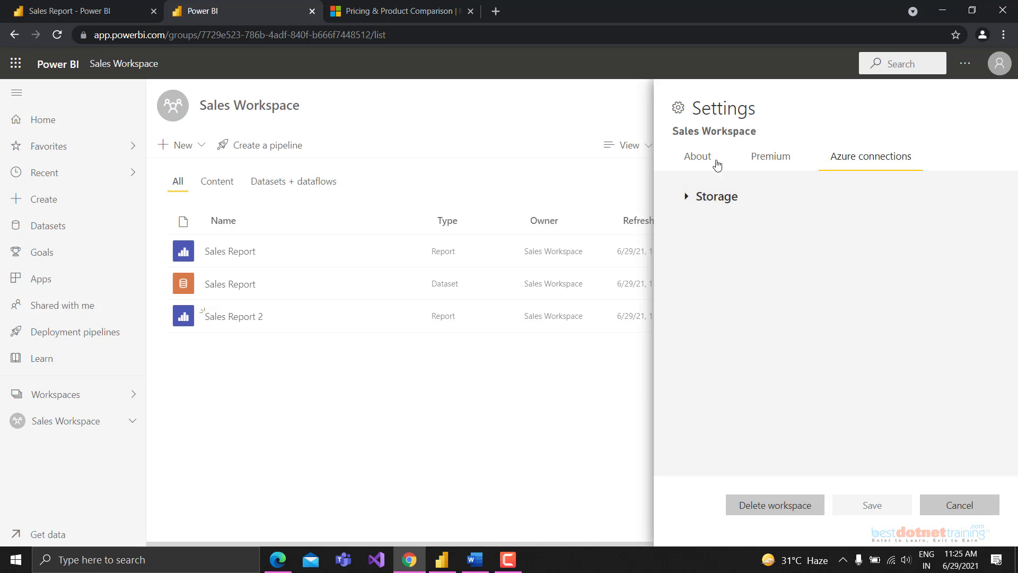
pyautogui.click(694, 196)
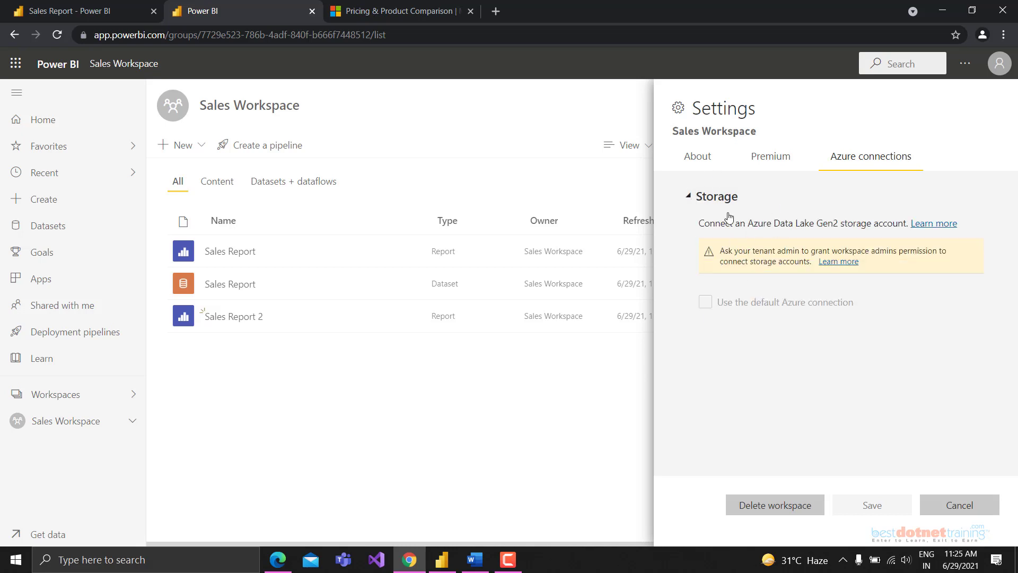
pyautogui.click(705, 202)
pyautogui.click(959, 505)
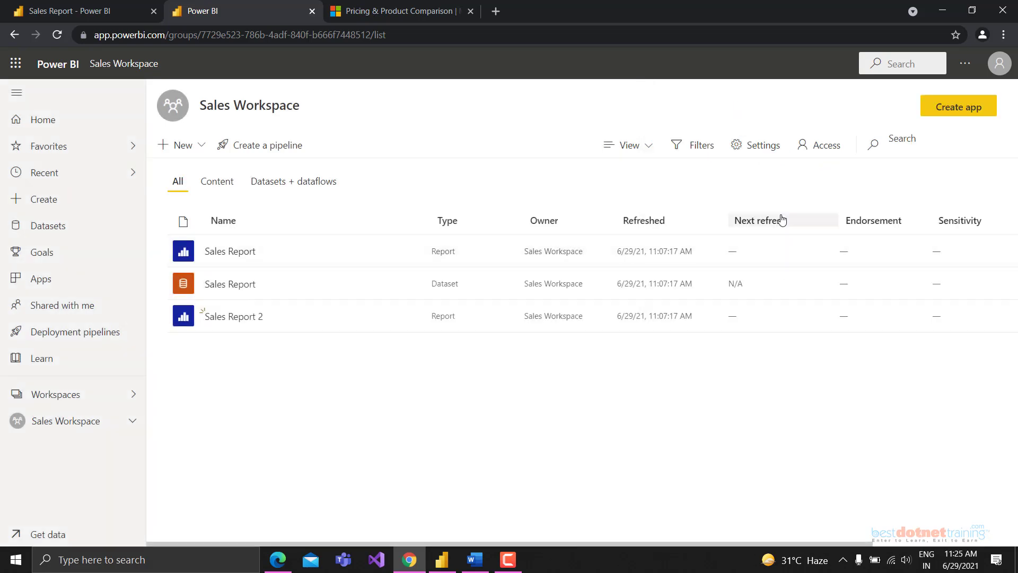
# Step: Open the access management for Sales Workspace and review the roles that can be assigned, keeping Member selected
pyautogui.click(815, 149)
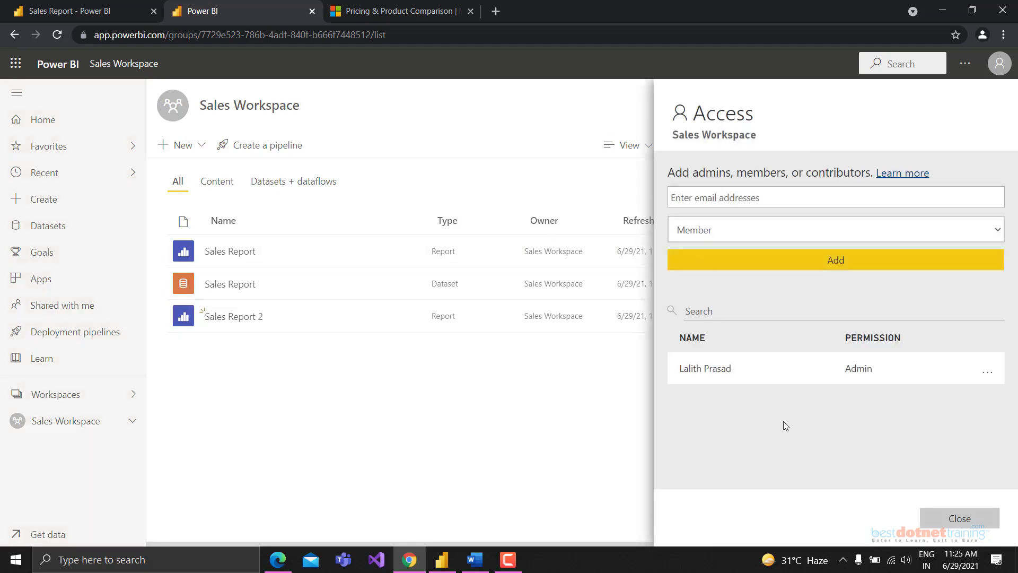
pyautogui.click(694, 234)
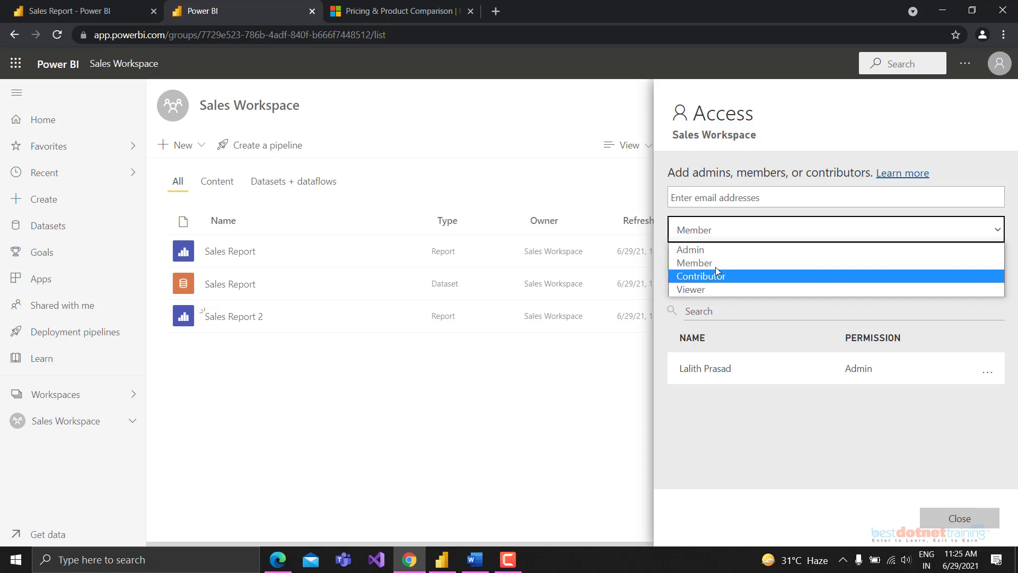
pyautogui.click(692, 233)
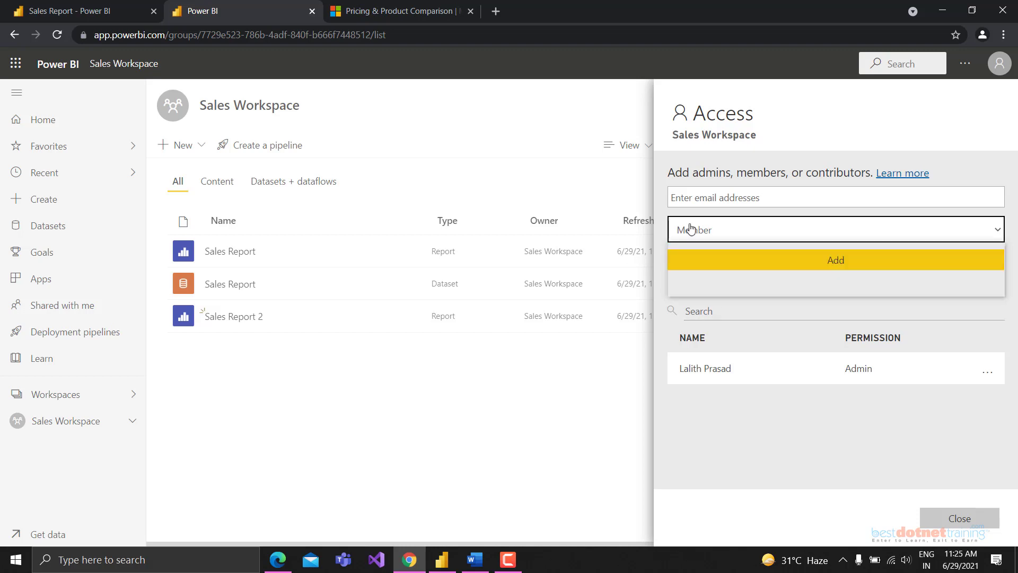
pyautogui.click(692, 196)
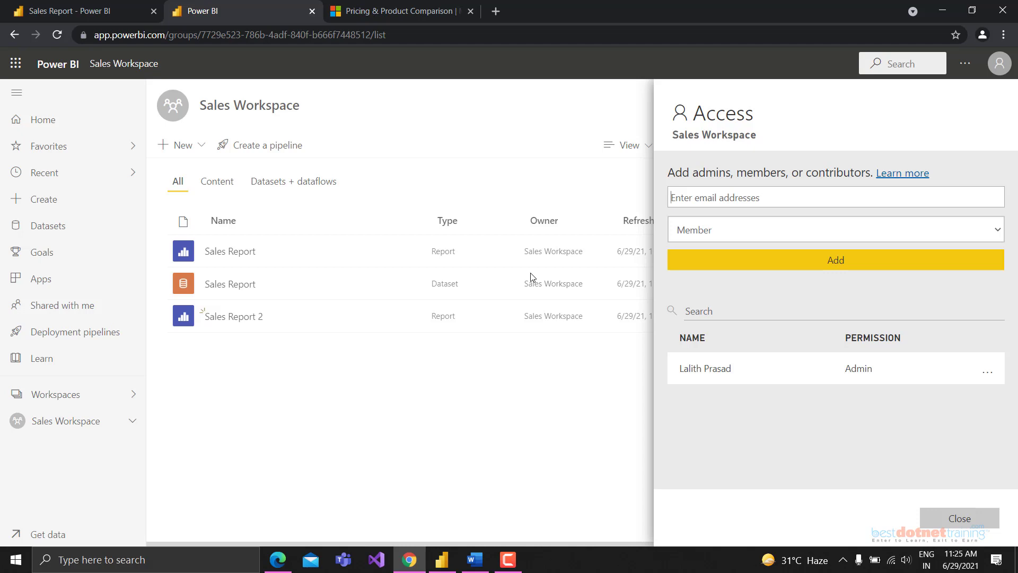
# Step: Check the roles offered for new people in the Sales Workspace access settings and dismiss them without adding anyone
pyautogui.click(672, 236)
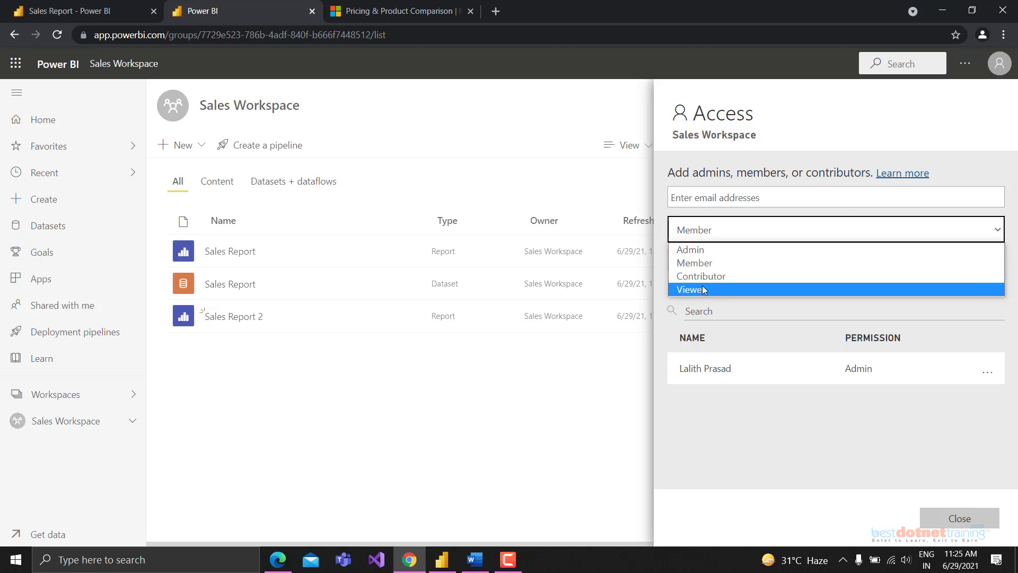
pyautogui.click(764, 229)
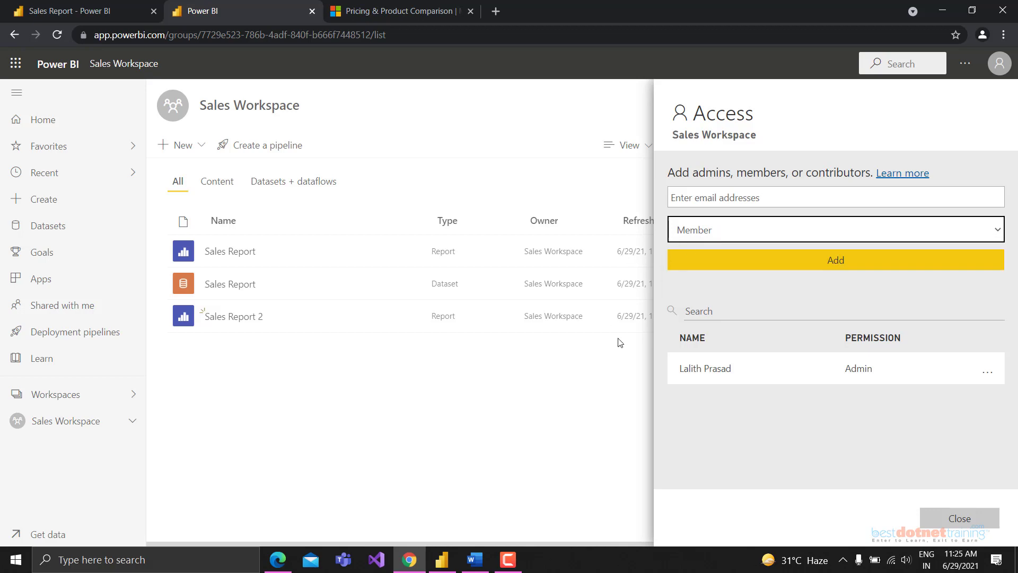
pyautogui.click(603, 422)
# Step: Copy the Workspace roles link from the Important Links document in Word and open it in a new Chrome tab
pyautogui.click(474, 559)
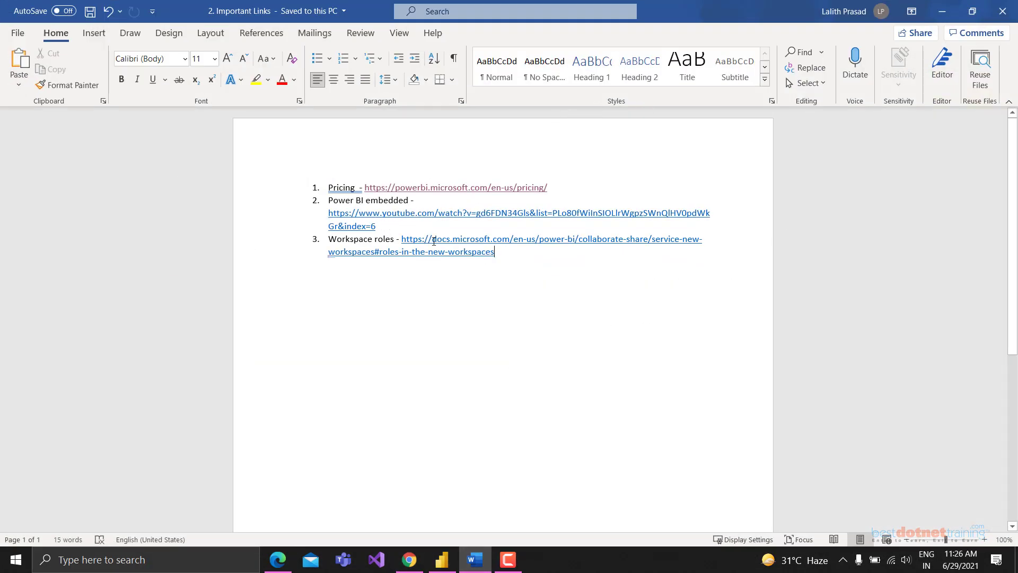
pyautogui.keyDown('shift'); pyautogui.click(402, 239); pyautogui.keyUp('shift')
pyautogui.hotkey('ctrl', 'c')
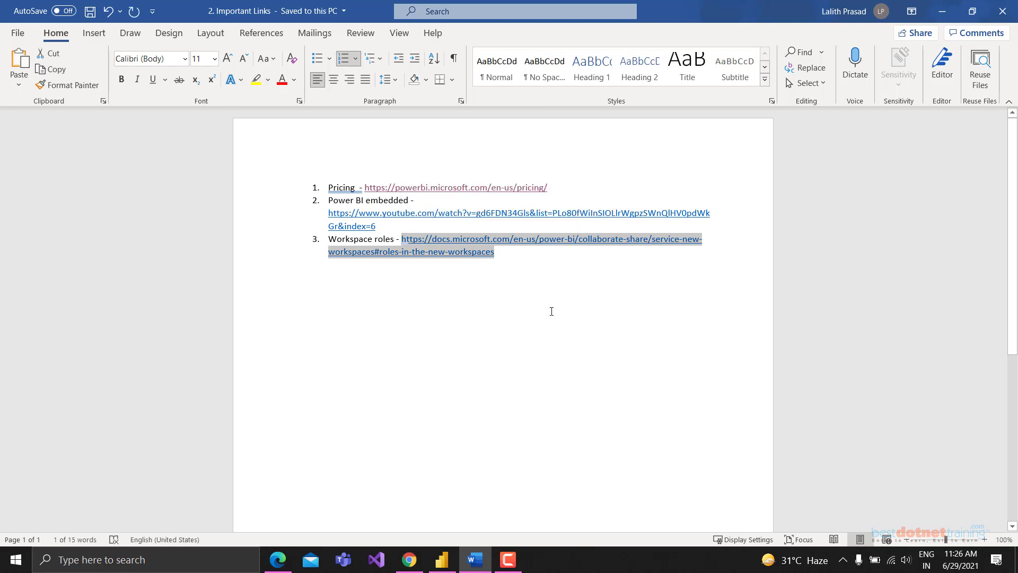
pyautogui.click(561, 291)
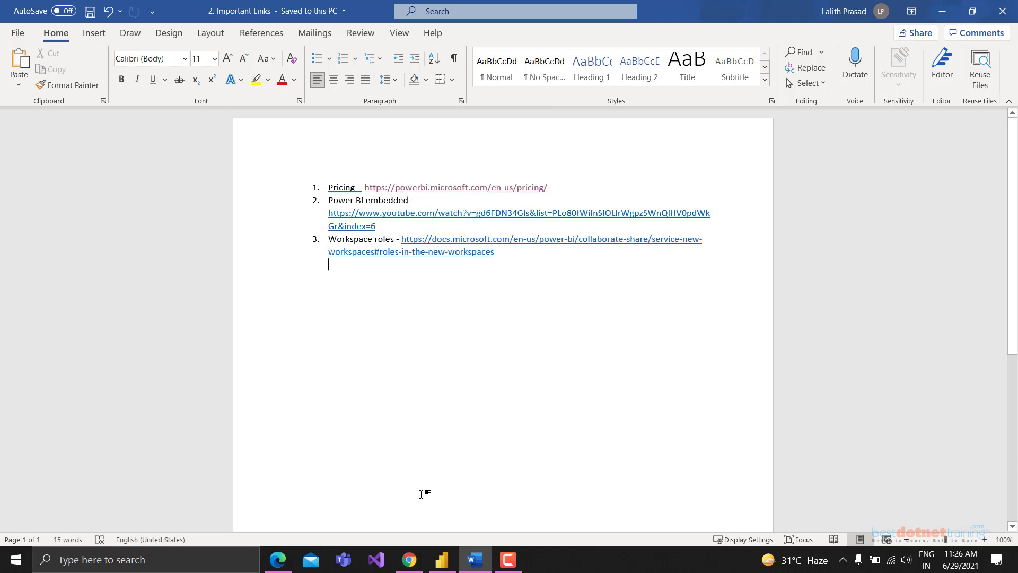
pyautogui.click(411, 566)
pyautogui.click(493, 12)
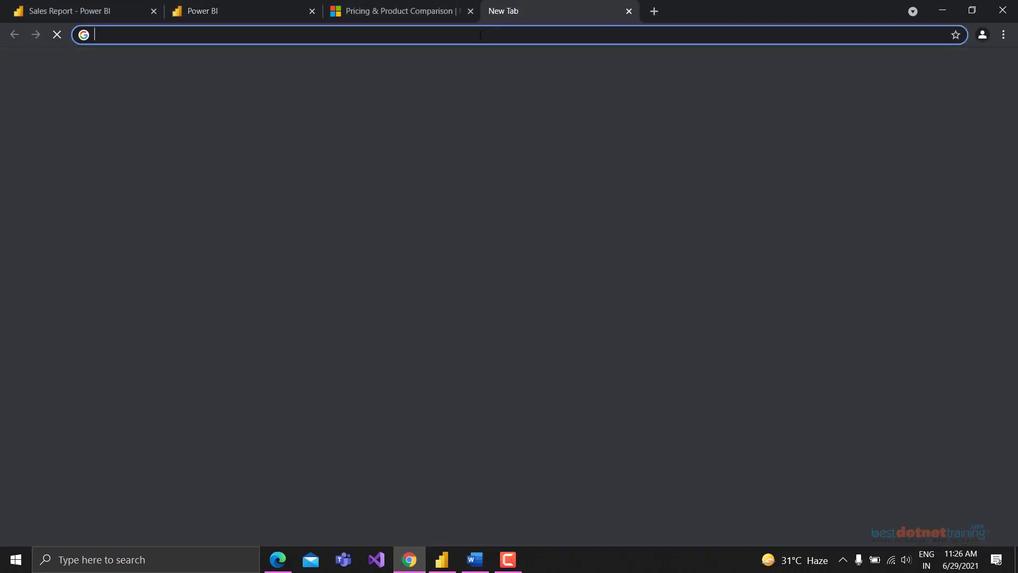
pyautogui.hotkey('ctrl', 'v')
pyautogui.press('Return')
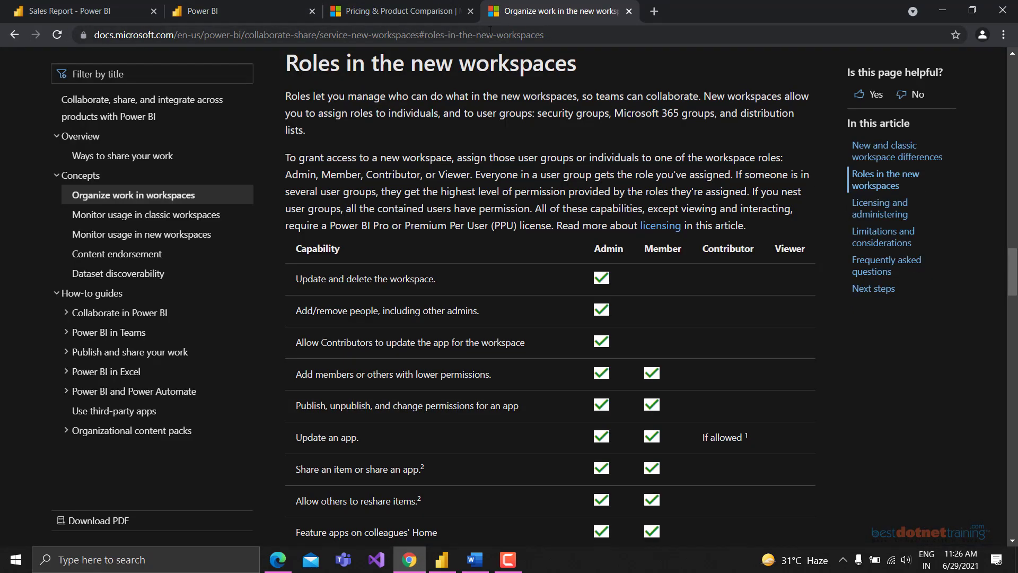
# Step: Look over the whole workspace roles table, comparing capabilities across Admin, Member, Contributor and Viewer
pyautogui.scroll(-3, 435, 268)
pyautogui.moveTo(302, 212); pyautogui.dragTo(457, 336)
pyautogui.click(507, 378)
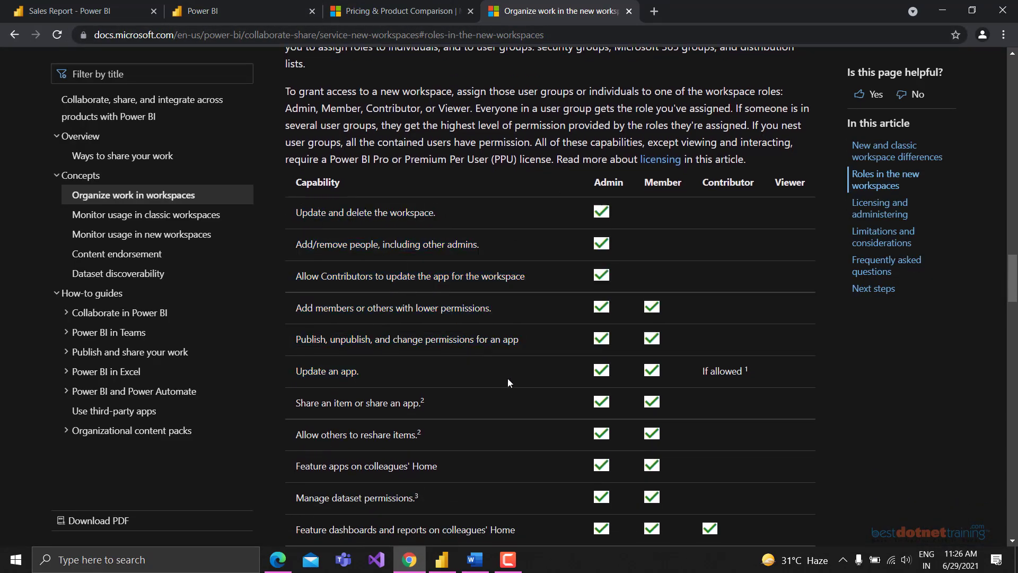
pyautogui.moveTo(594, 182); pyautogui.dragTo(808, 183)
pyautogui.click(735, 182)
pyautogui.scroll(-2, 604, 221)
pyautogui.scroll(-4, 604, 221)
pyautogui.scroll(6, 664, 284)
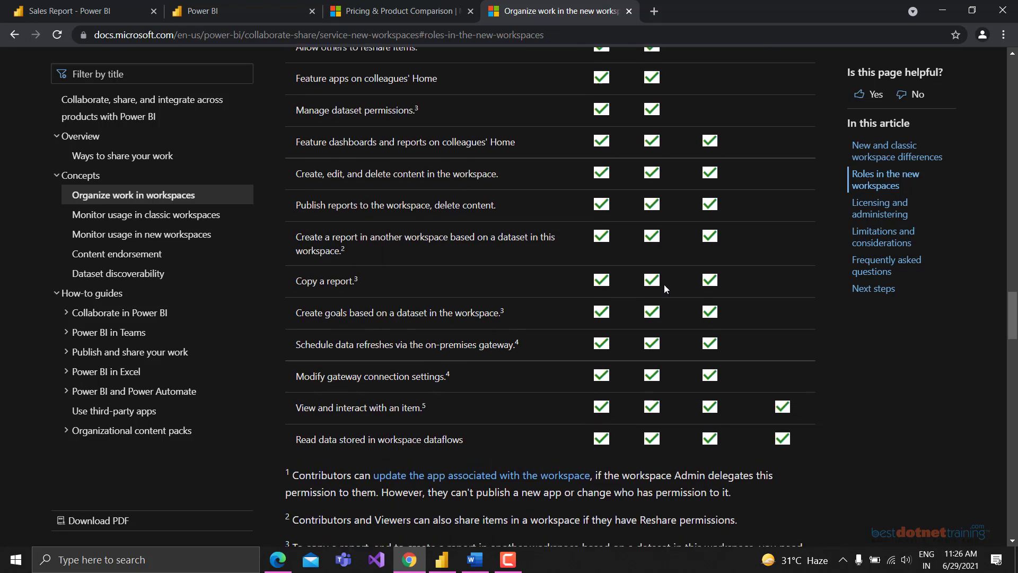
pyautogui.click(668, 183)
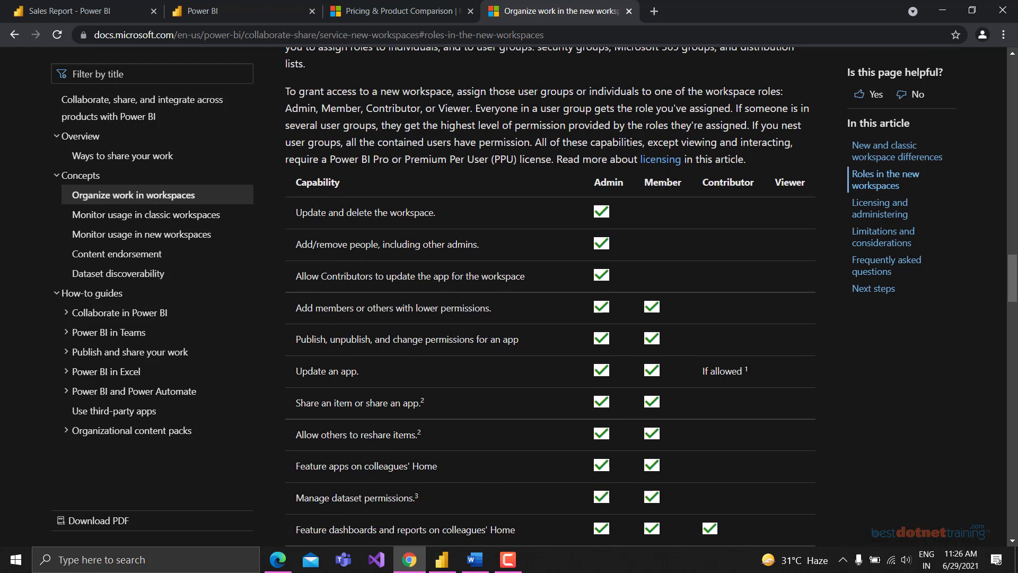
# Step: Read the capabilities for updating or deleting the workspace, adding or removing people, and allowing Contributors to update the app
pyautogui.moveTo(326, 213); pyautogui.dragTo(441, 214)
pyautogui.click(411, 229)
pyautogui.moveTo(296, 244); pyautogui.dragTo(482, 244)
pyautogui.click(482, 244)
pyautogui.moveTo(407, 239); pyautogui.dragTo(500, 246)
pyautogui.click(414, 268)
pyautogui.moveTo(301, 245); pyautogui.dragTo(465, 244)
pyautogui.moveTo(307, 277); pyautogui.dragTo(528, 276)
pyautogui.click(697, 272)
# Step: Examine the Contributor column of the roles table against the listed capabilities
pyautogui.moveTo(708, 182); pyautogui.dragTo(743, 431)
pyautogui.scroll(-2, 730, 218)
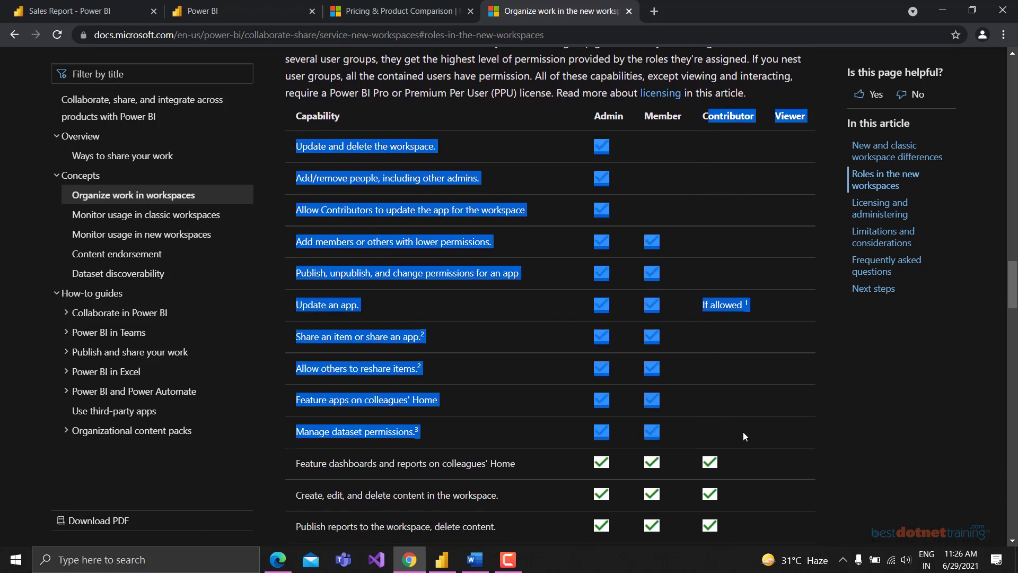
pyautogui.click(744, 403)
pyautogui.moveTo(688, 165); pyautogui.dragTo(704, 402)
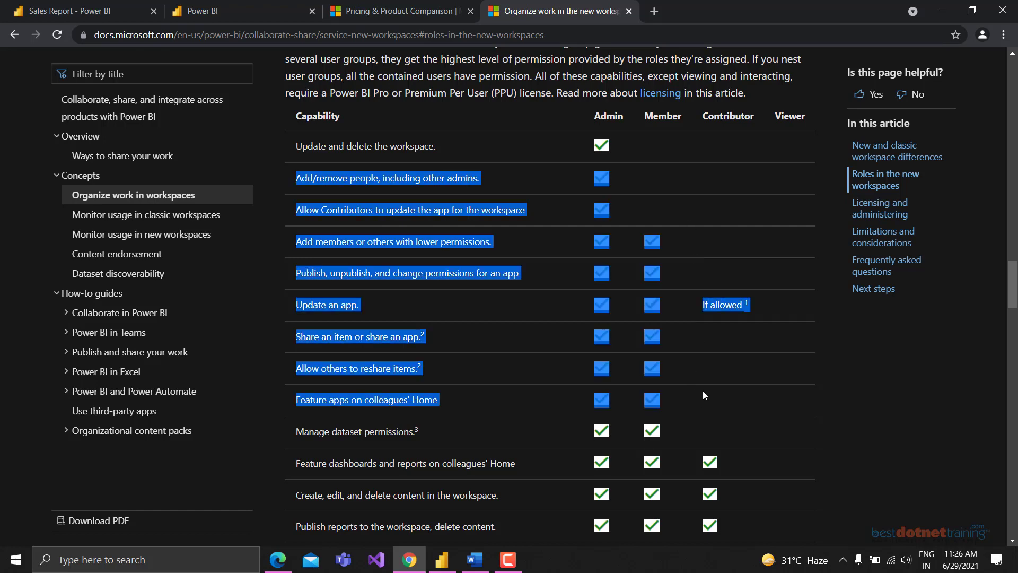
pyautogui.click(714, 237)
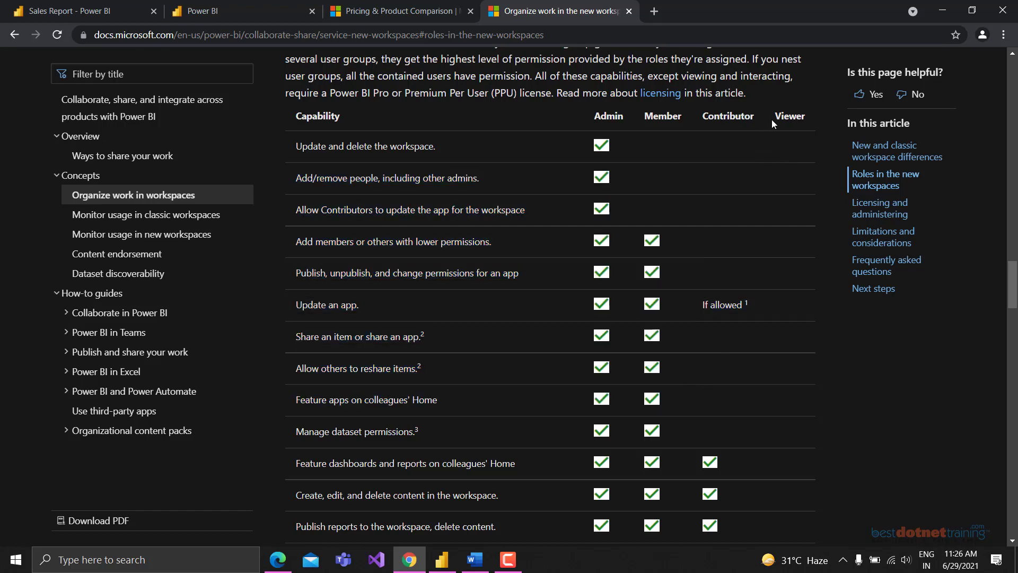
# Step: Examine the Viewer column down to the last capability and review the four role headings again
pyautogui.moveTo(772, 123); pyautogui.dragTo(785, 136)
pyautogui.click(785, 136)
pyautogui.scroll(-4, 786, 164)
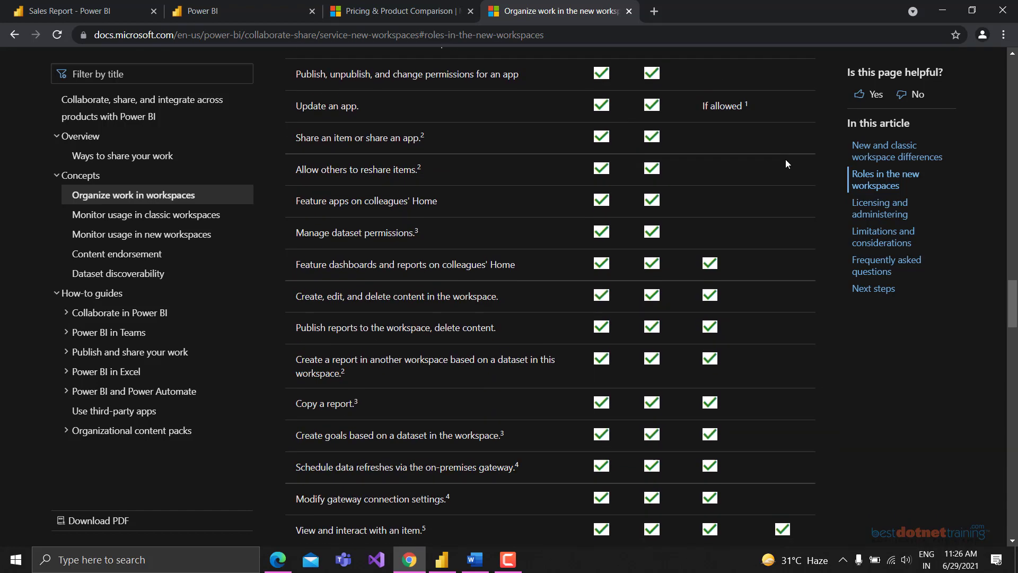
pyautogui.scroll(-5, 785, 159)
pyautogui.moveTo(766, 241)
pyautogui.mouseDown()
pyautogui.moveTo(800, 301)
pyautogui.moveTo(765, 244)
pyautogui.mouseUp()
pyautogui.click(803, 301)
pyautogui.click(765, 243)
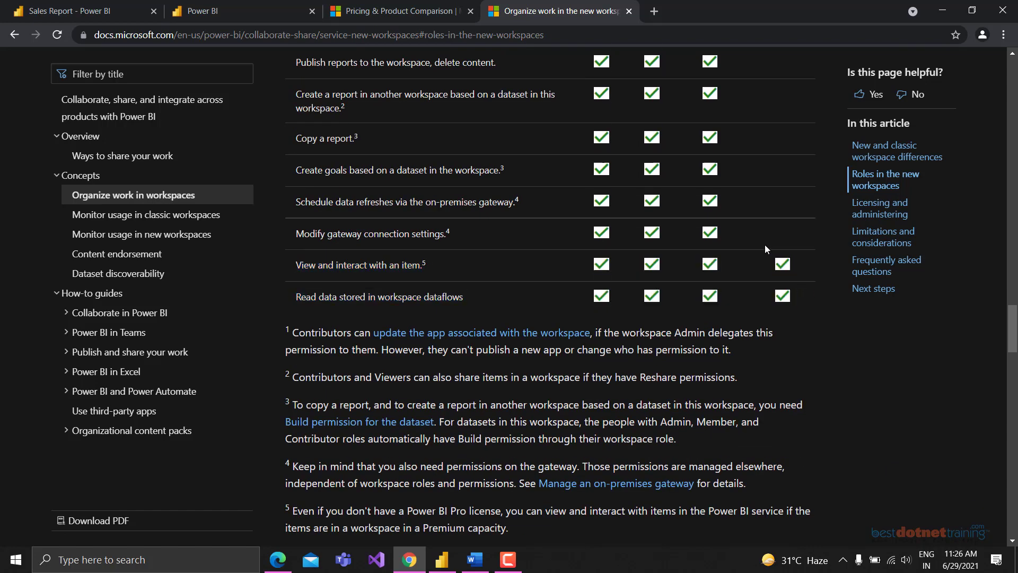
pyautogui.scroll(5, 765, 244)
pyautogui.scroll(5, 769, 233)
pyautogui.moveTo(626, 182); pyautogui.dragTo(759, 202)
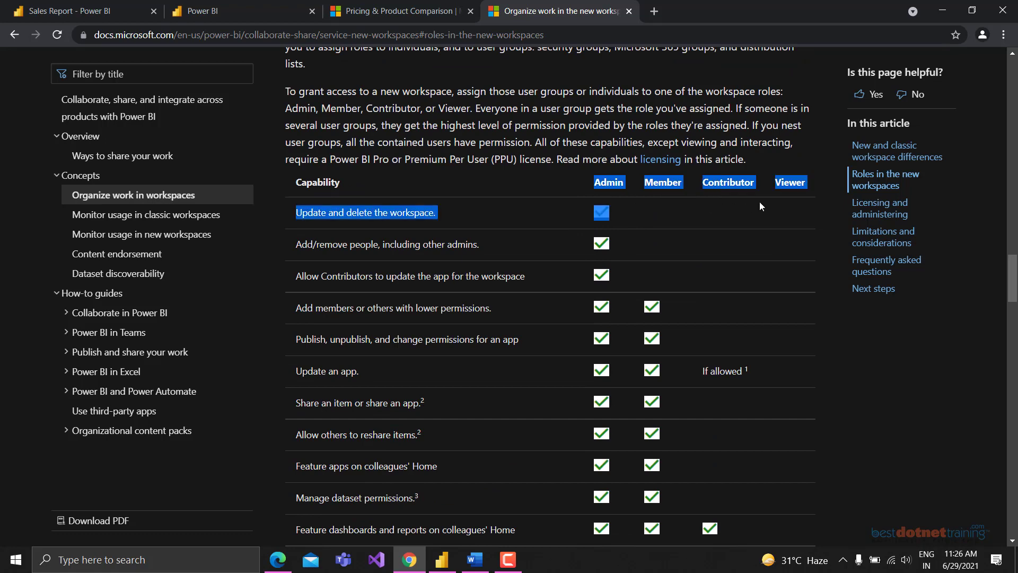
pyautogui.click(788, 195)
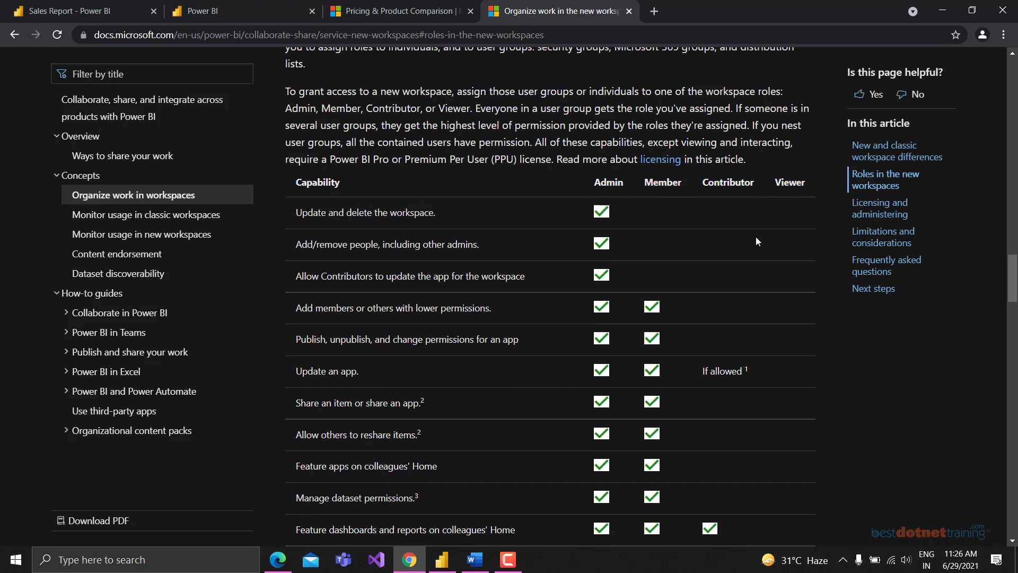
# Step: Return to the Sales Workspace page and close the separate Sales Report browser tab
pyautogui.click(203, 11)
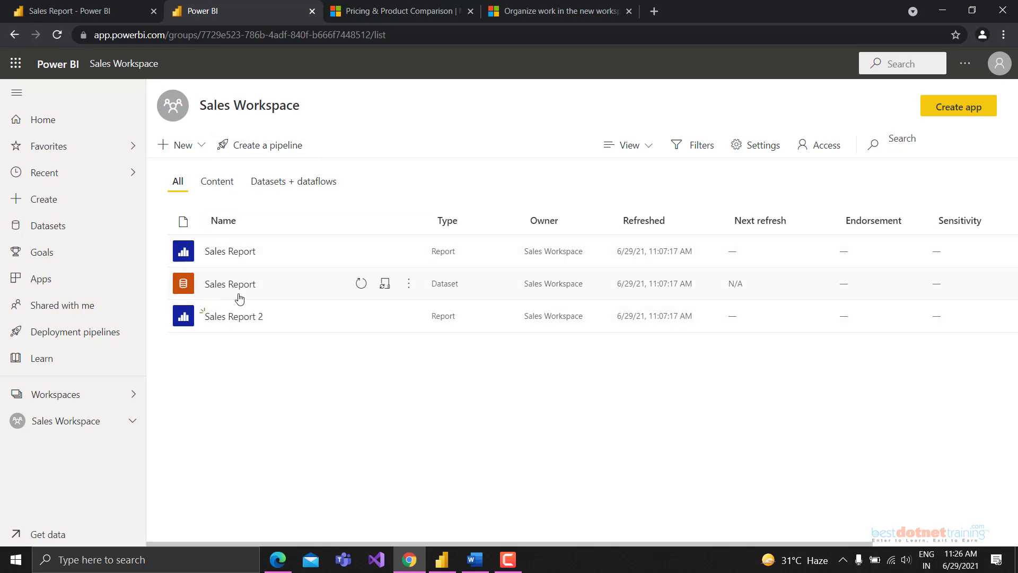
pyautogui.click(109, 10)
pyautogui.click(223, 10)
pyautogui.click(154, 11)
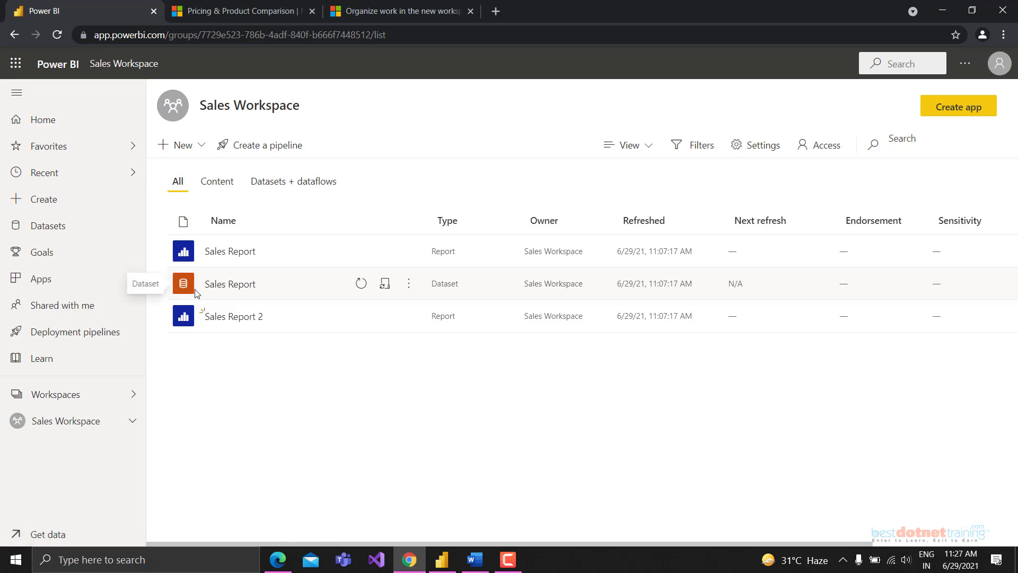
# Step: Expand Sales Workspace in the navigation and look through its contents, including the workbooks section
pyautogui.click(407, 283)
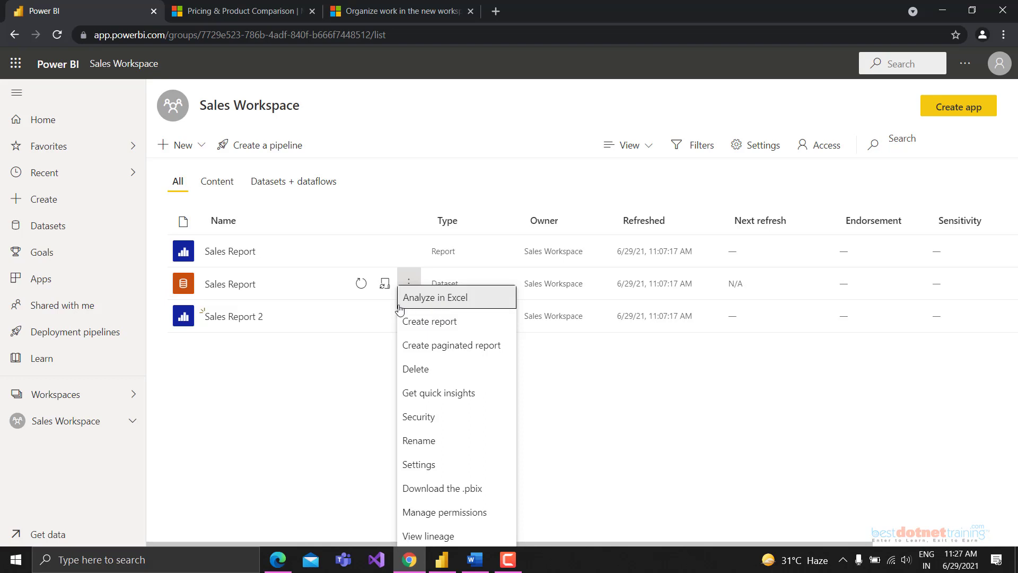
pyautogui.click(132, 431)
pyautogui.click(132, 421)
pyautogui.scroll(-2, 72, 469)
pyautogui.scroll(-1, 71, 468)
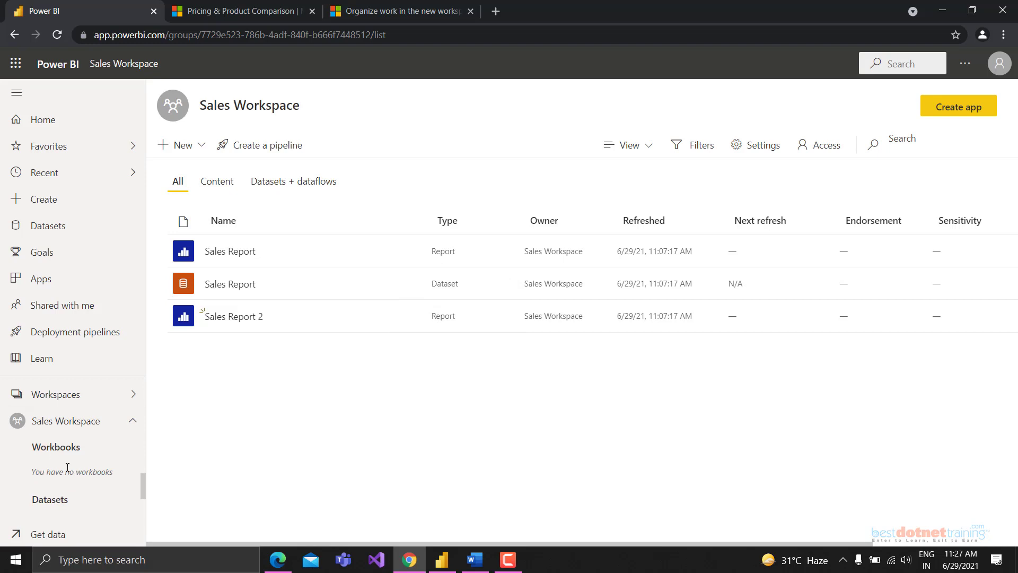
pyautogui.moveTo(49, 471); pyautogui.dragTo(100, 472)
pyautogui.click(125, 455)
# Step: Review the options of the Sales Report dataset and switch to Power BI Desktop to view the original report
pyautogui.click(408, 283)
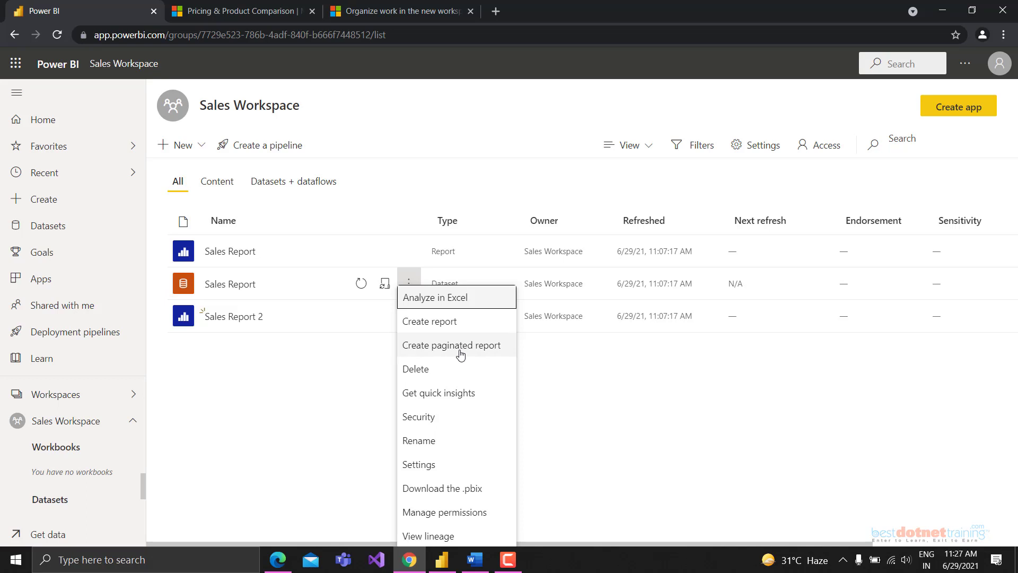
pyautogui.click(439, 486)
pyautogui.hotkey('alt', 'Tab')
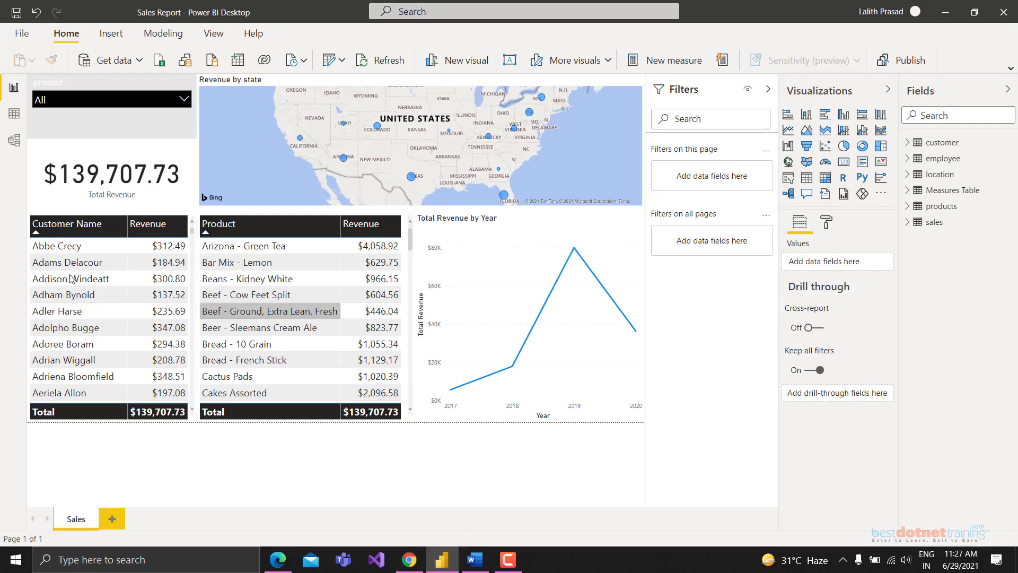
# Step: Return to the workspace in Chrome and generate quick insights for the Sales Report dataset
pyautogui.click(409, 560)
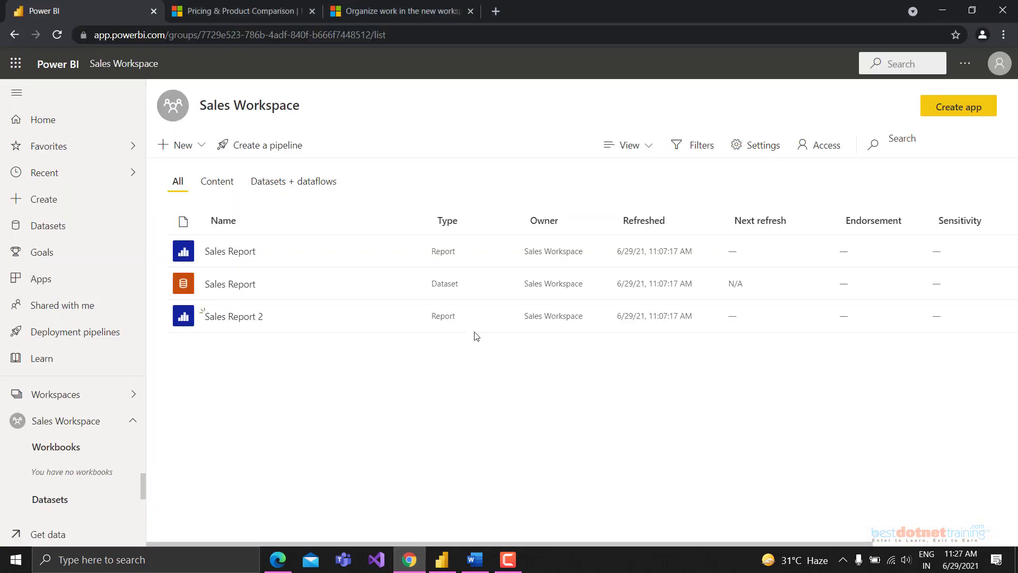
pyautogui.click(418, 292)
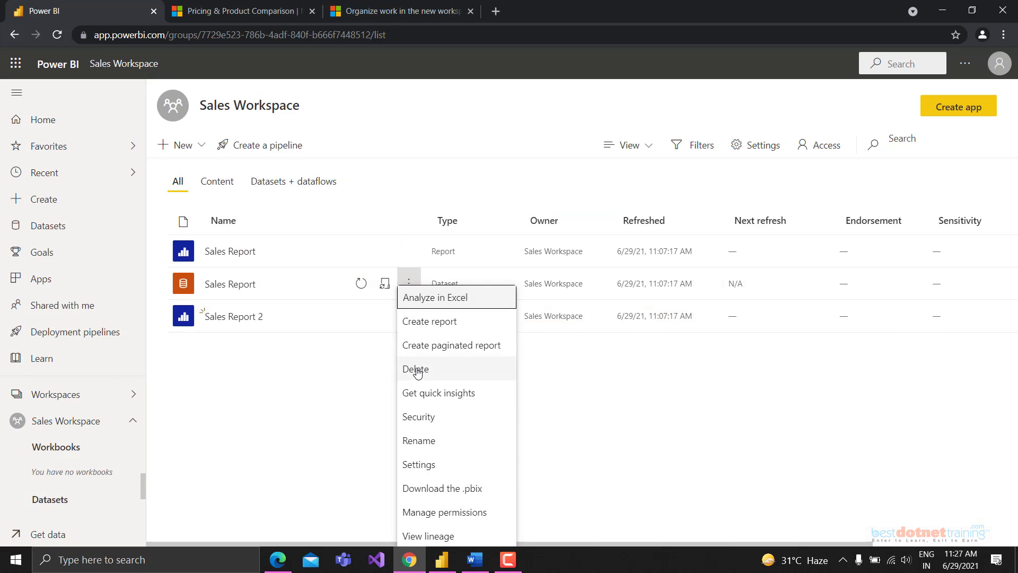
pyautogui.click(439, 394)
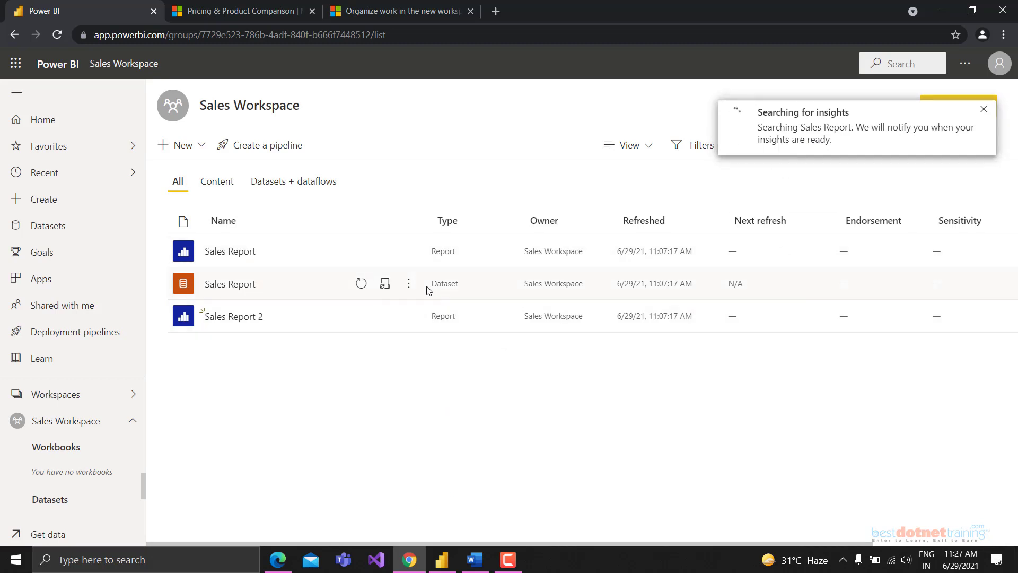
# Step: Rename the Sales Report dataset as Sales Dataset and save the new name
pyautogui.click(409, 286)
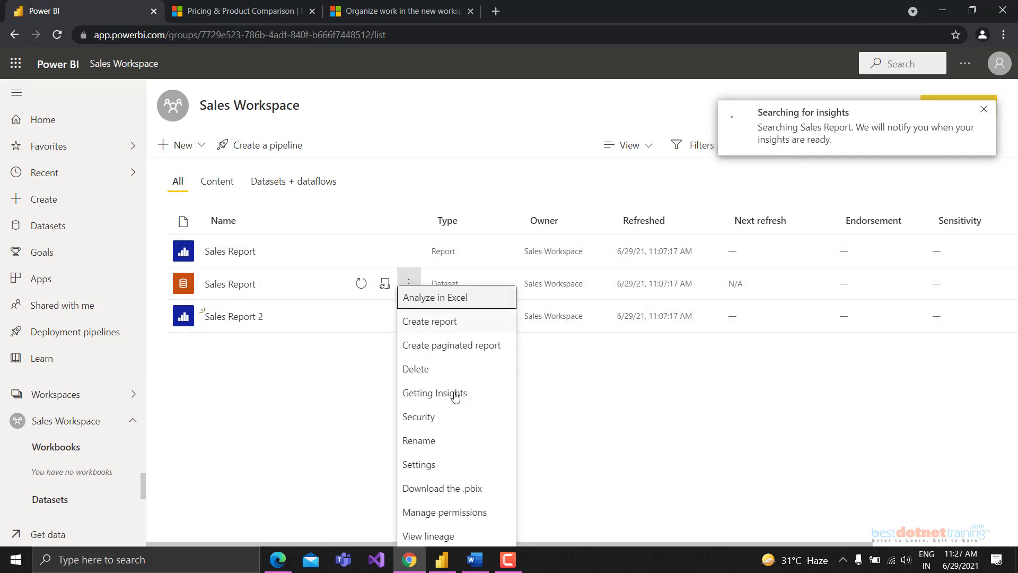
pyautogui.click(438, 442)
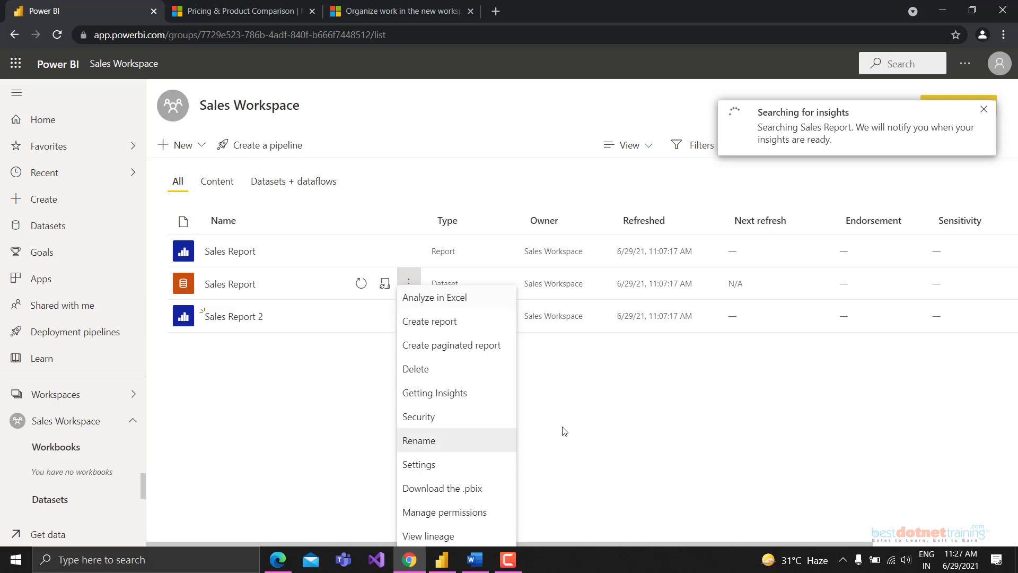
pyautogui.doubleClick(770, 199)
pyautogui.press('BackSpace')
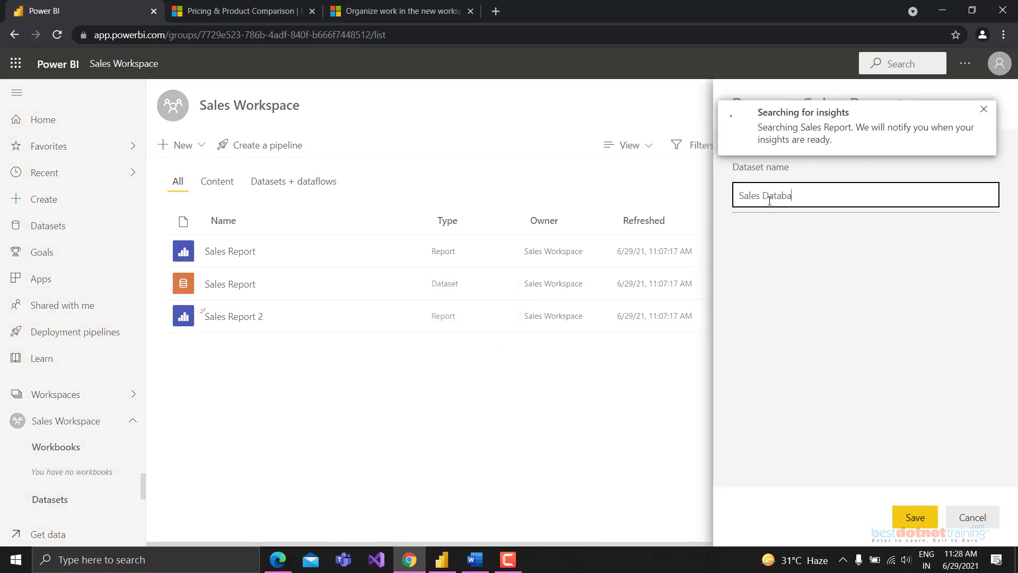
pyautogui.write('Dataset')
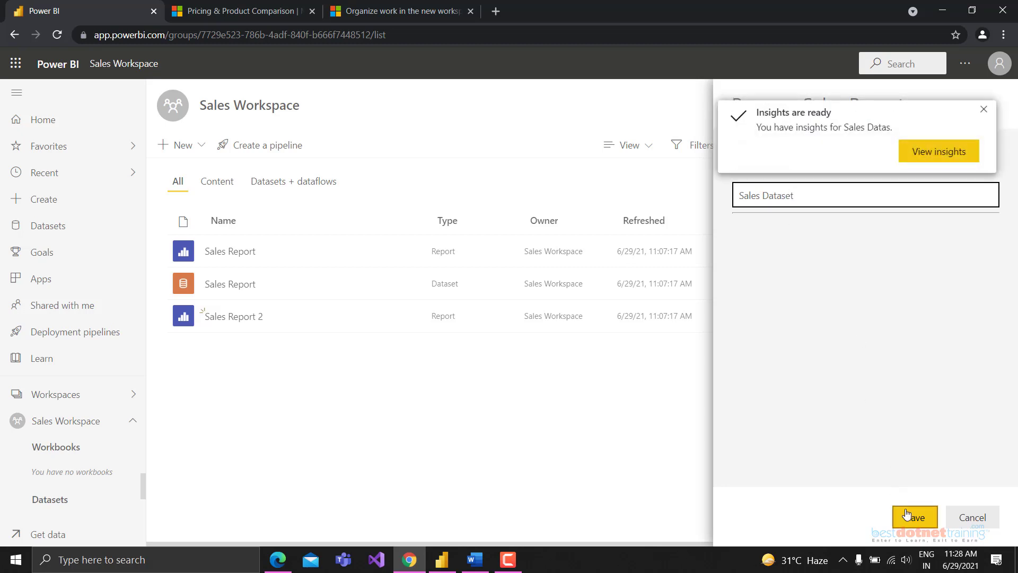
pyautogui.click(908, 515)
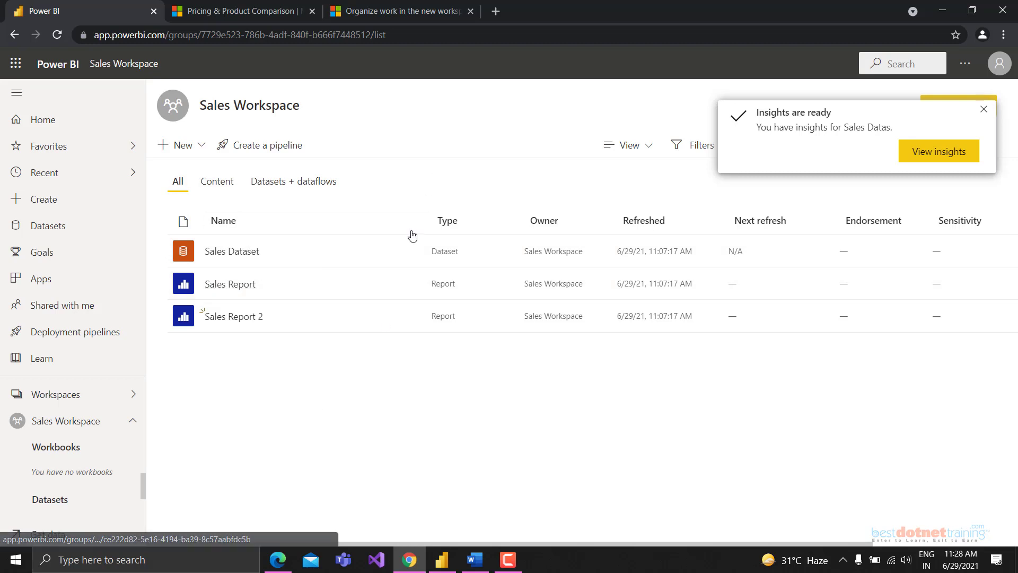
# Step: Open the generated quick insights for Sales Dataset and look through the charts
pyautogui.click(915, 153)
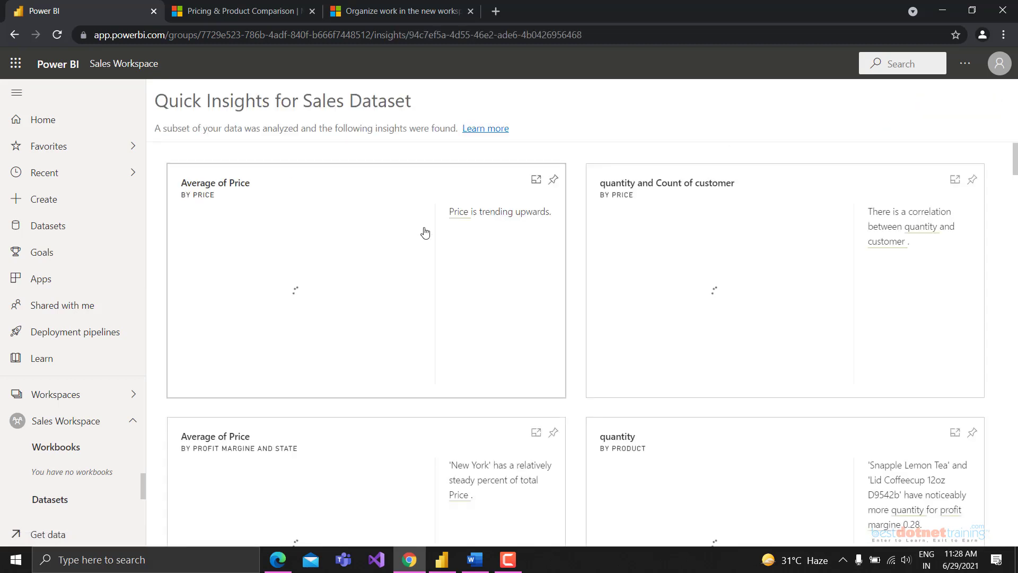
pyautogui.scroll(-1, 641, 265)
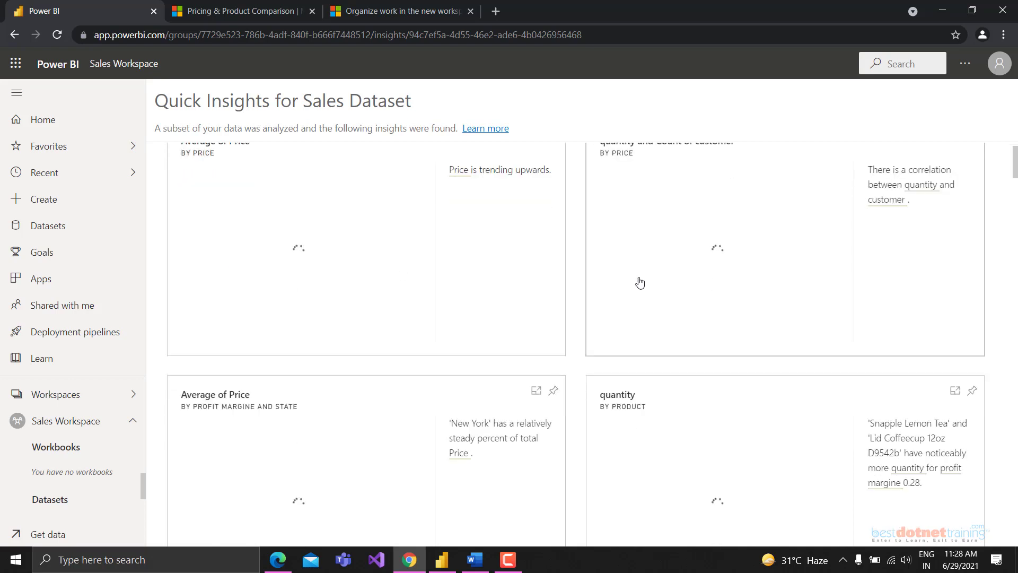
pyautogui.scroll(-2, 640, 283)
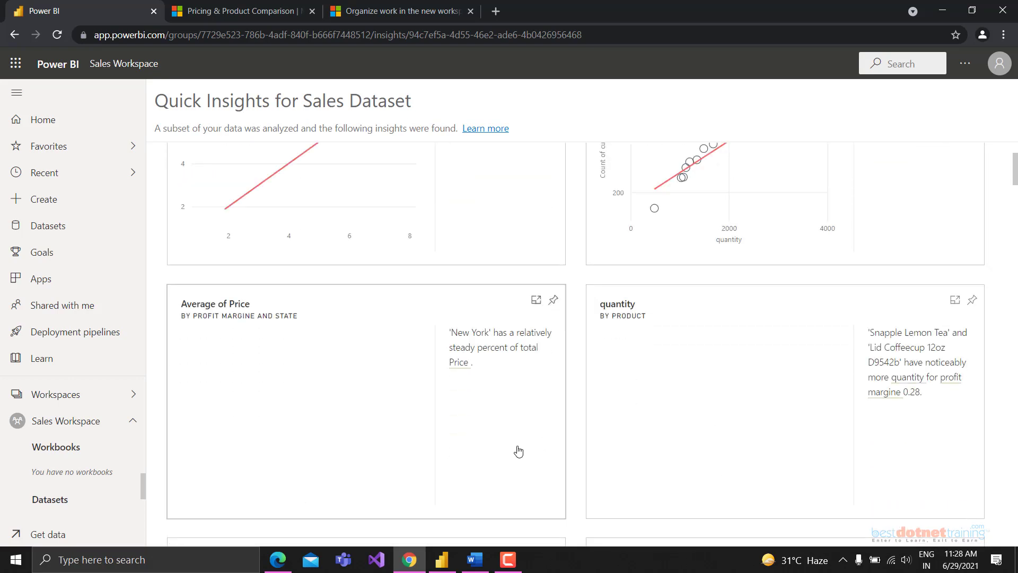
pyautogui.scroll(3, 588, 369)
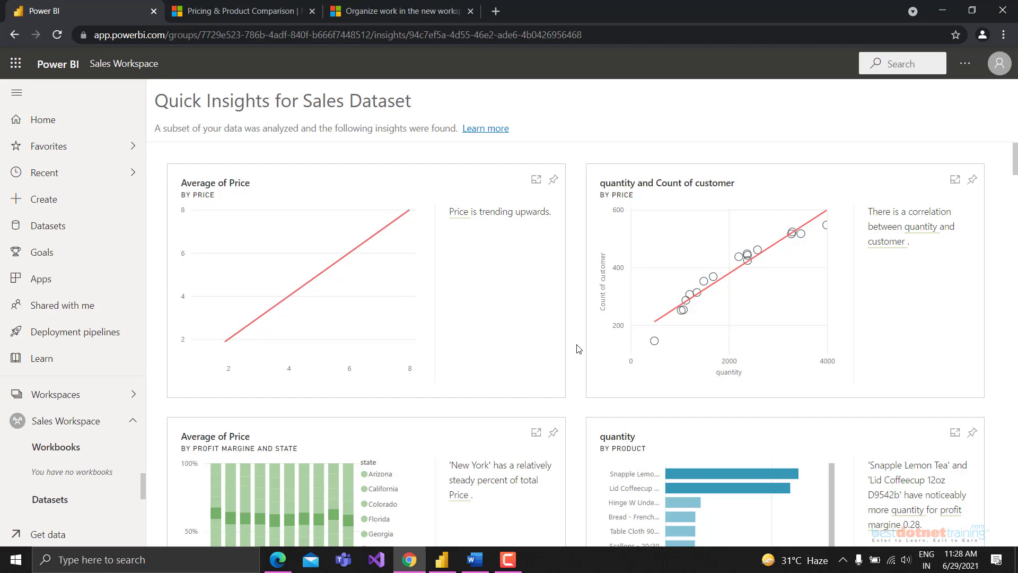
# Step: Browse the Sales Dataset insights and view the quantity and Average of Price by date chart in focus mode
pyautogui.scroll(-5, 579, 348)
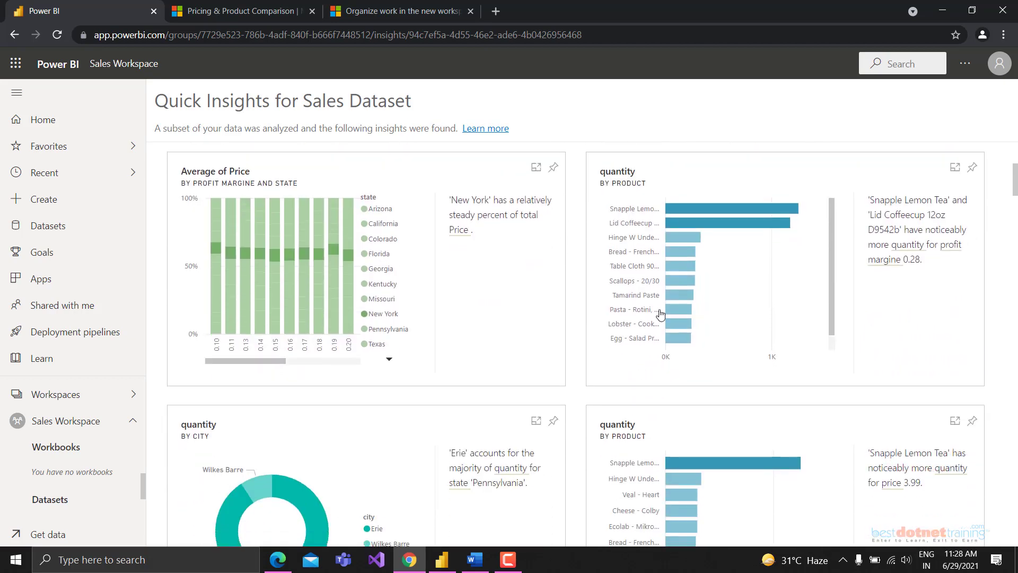
pyautogui.scroll(-3, 637, 339)
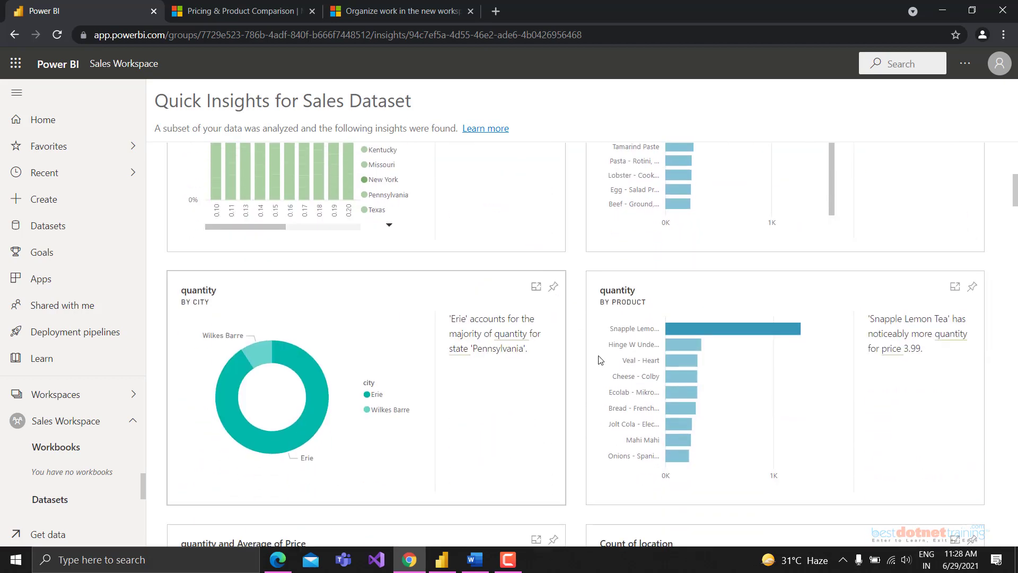
pyautogui.scroll(-10, 601, 360)
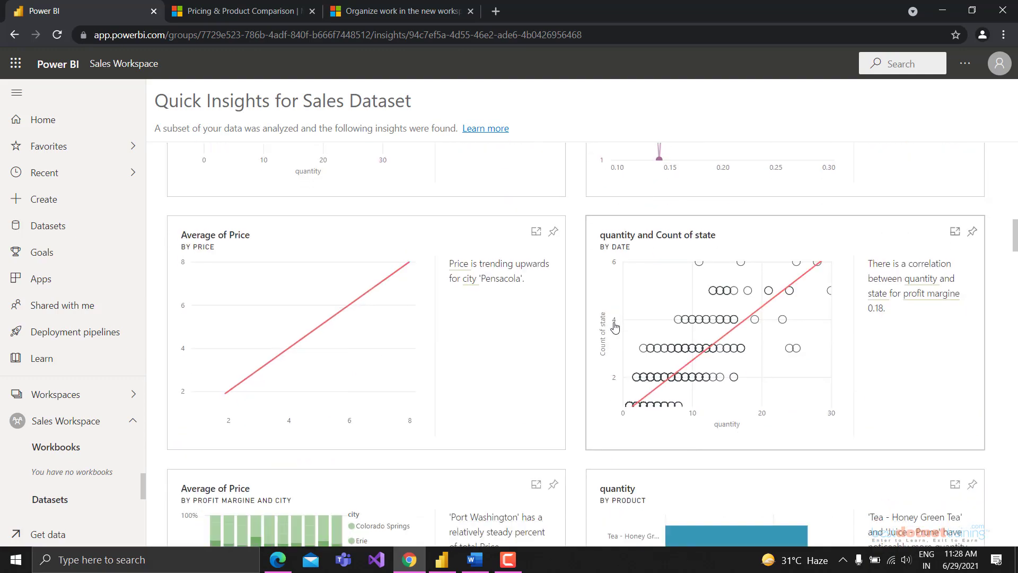
pyautogui.scroll(-20, 559, 371)
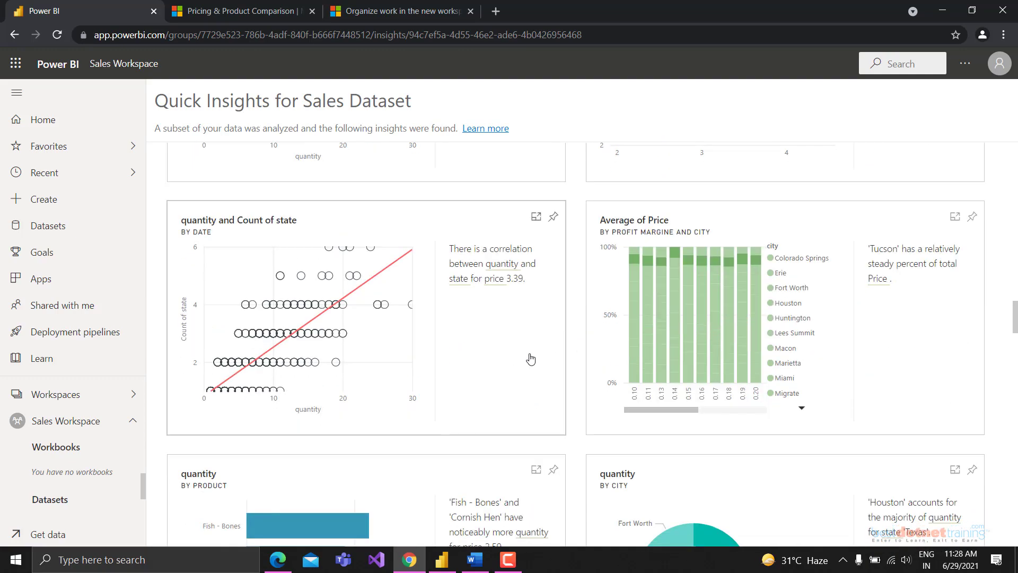
pyautogui.scroll(6, 522, 358)
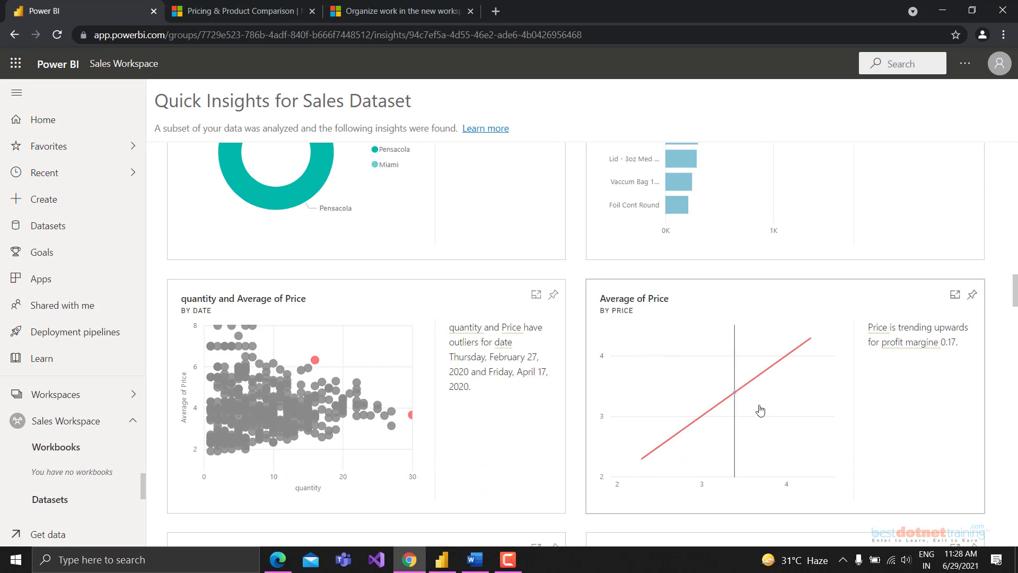
pyautogui.click(536, 295)
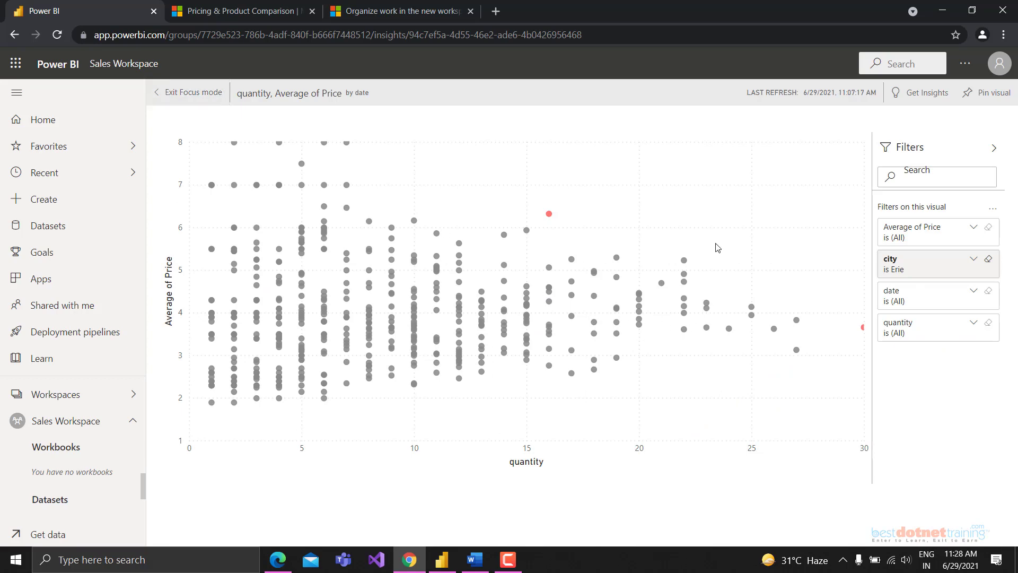
pyautogui.click(162, 92)
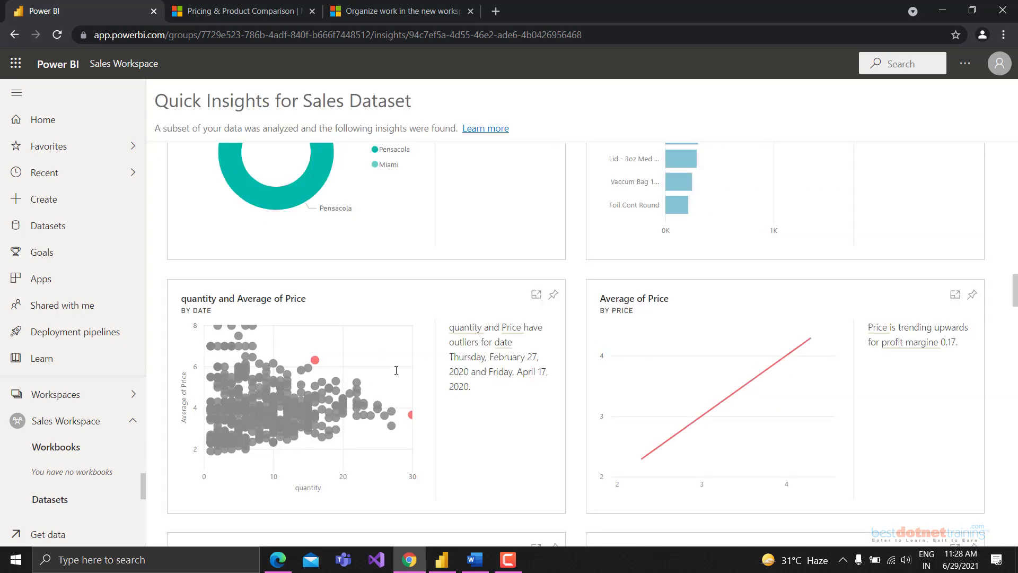
# Step: Check the pin-to-dashboard options for the quantity and Average of Price insight without pinning it, and skim the remaining insights
pyautogui.click(553, 296)
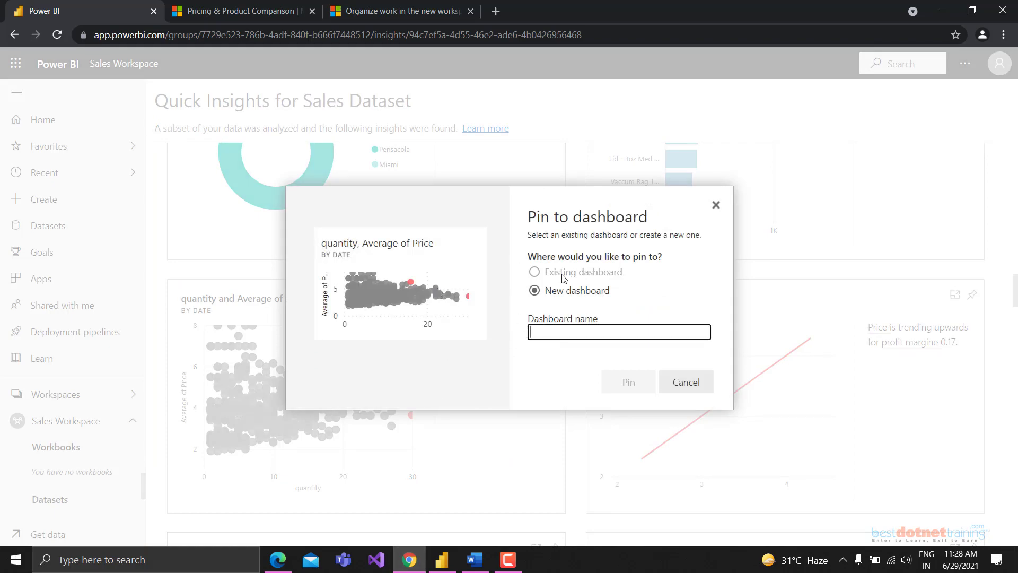
pyautogui.click(717, 208)
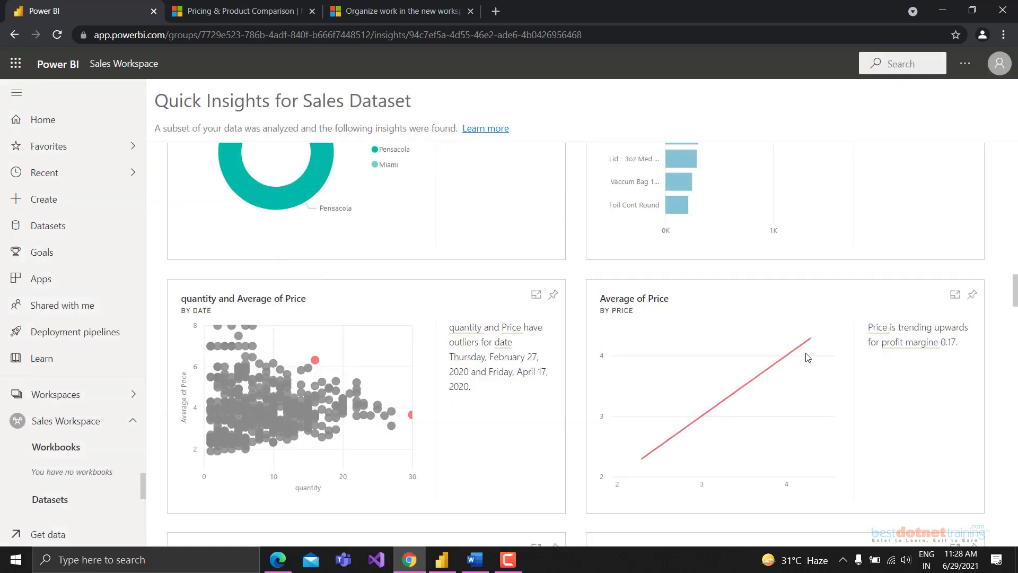
pyautogui.scroll(-20, 556, 375)
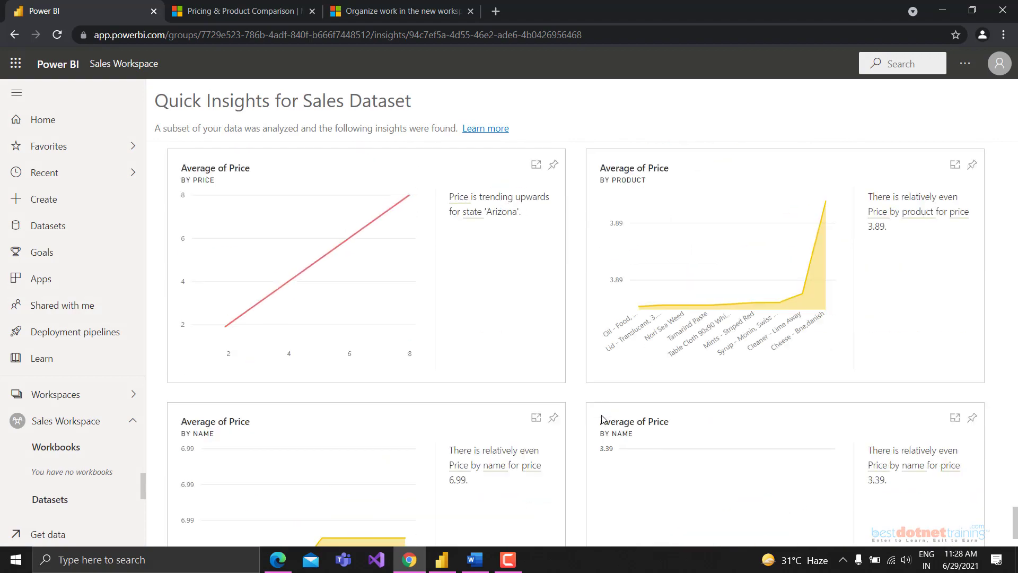
pyautogui.scroll(15, 603, 421)
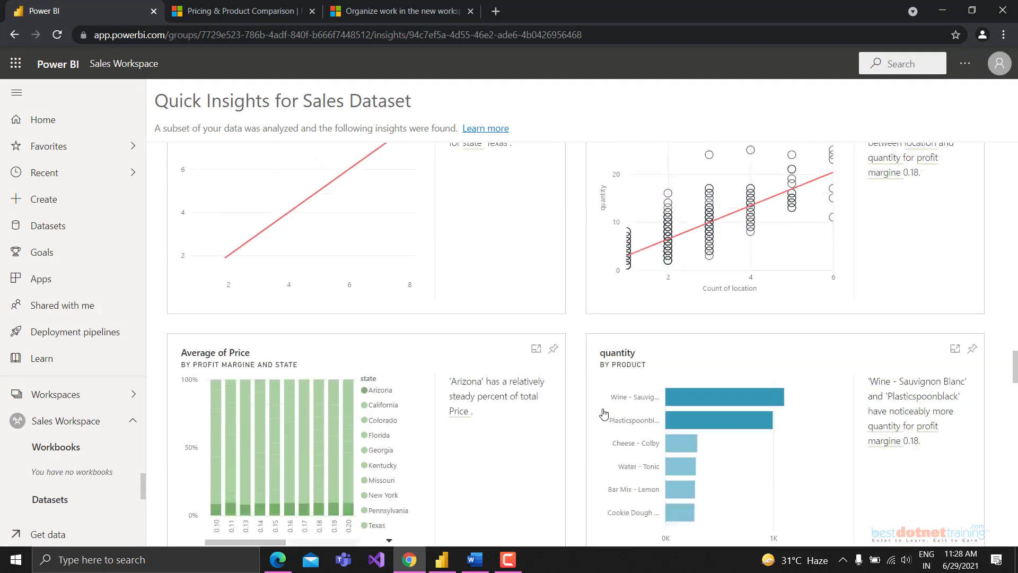
pyautogui.scroll(5, 602, 398)
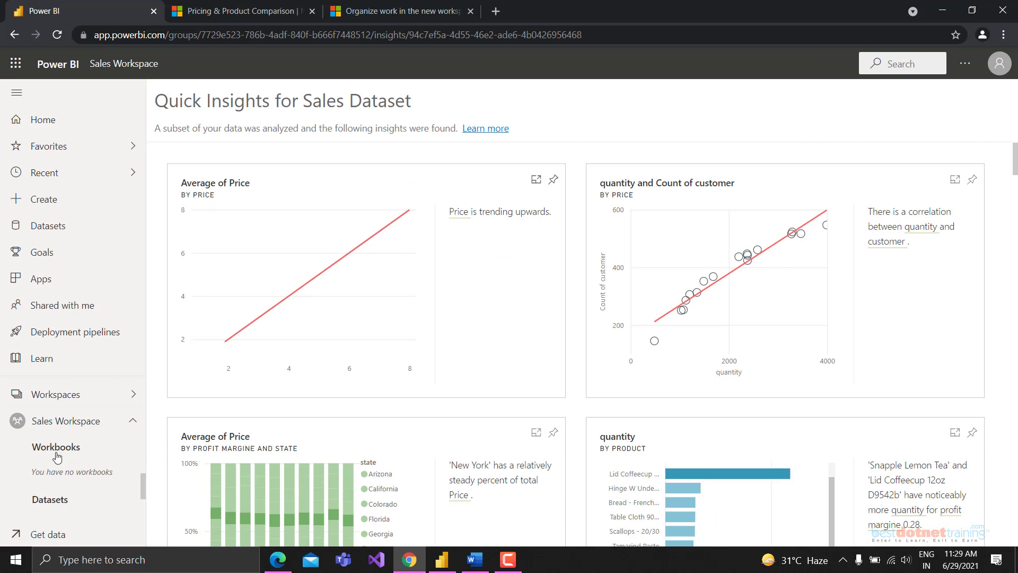
# Step: Go back to Sales Workspace and view the row-level security page of Sales Dataset, returning to the content list
pyautogui.click(63, 422)
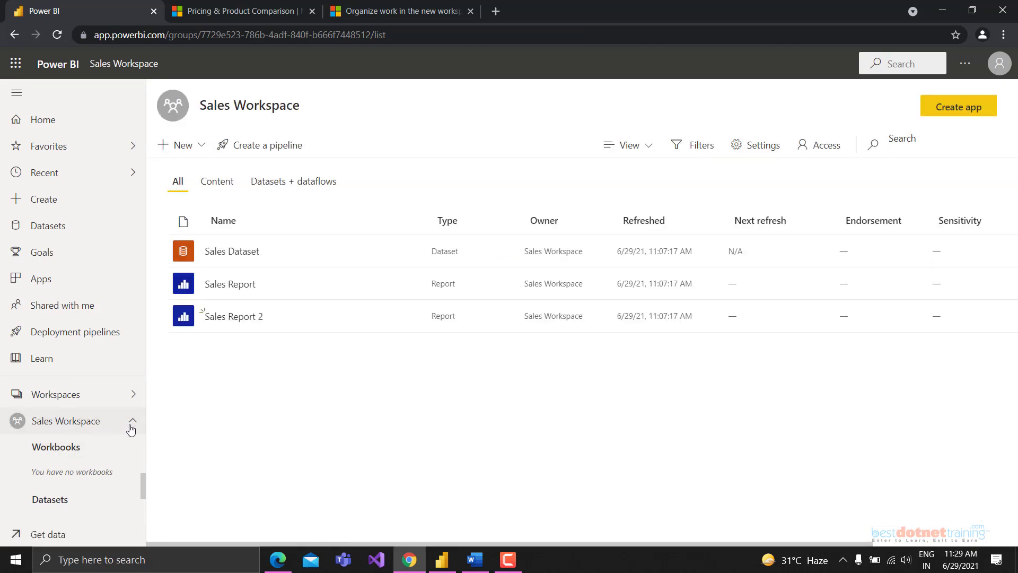
pyautogui.click(67, 424)
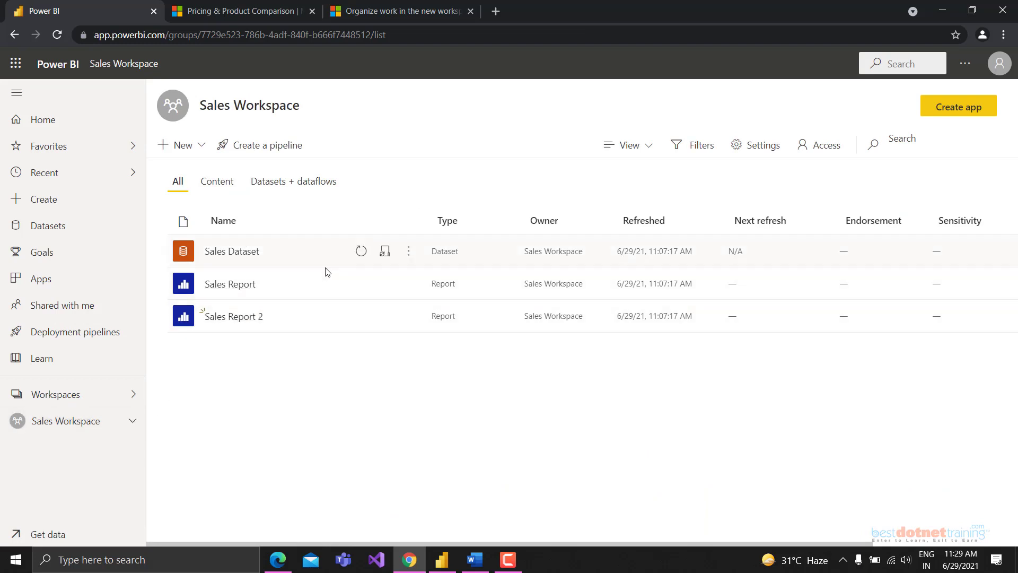
pyautogui.click(408, 251)
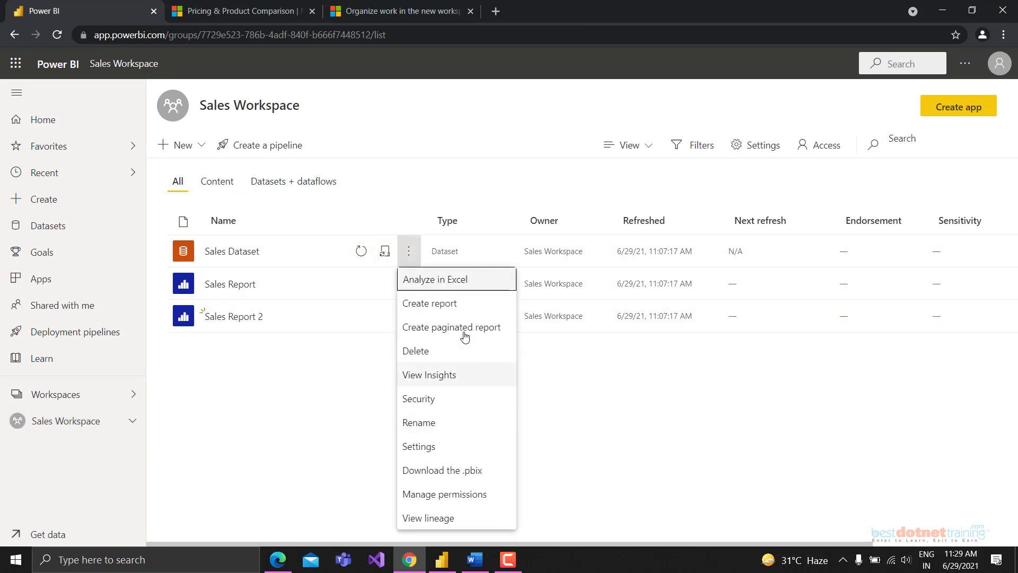
pyautogui.click(419, 400)
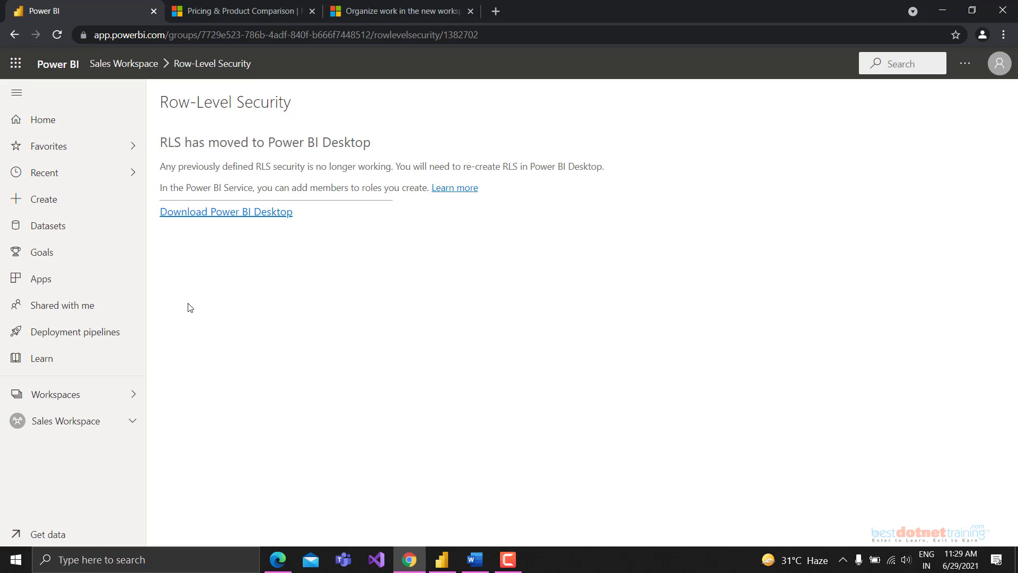
pyautogui.click(14, 34)
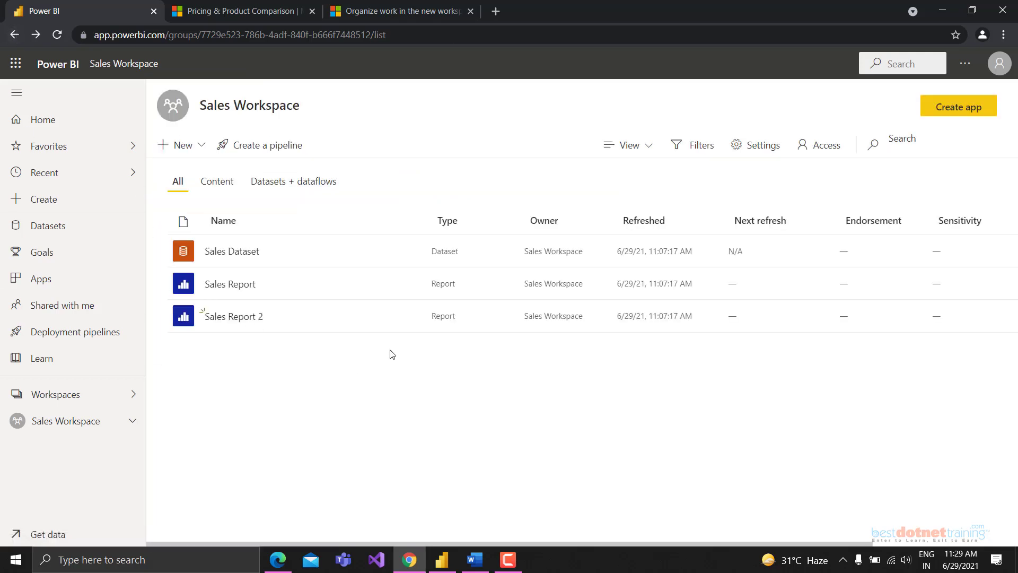
# Step: View the lineage of Sales Dataset without the impact analysis and return to the workspace content list
pyautogui.click(417, 255)
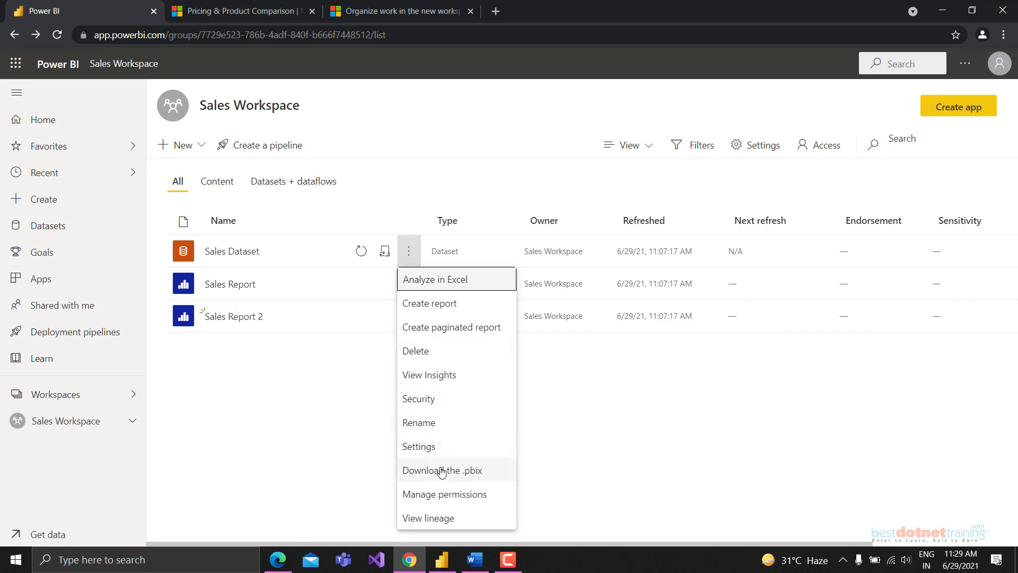
pyautogui.click(421, 518)
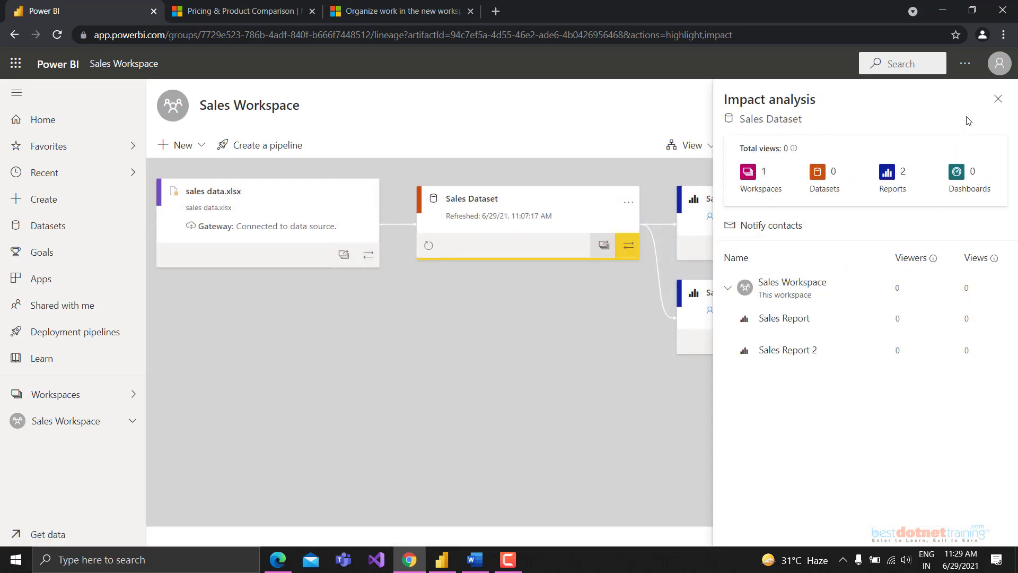
pyautogui.click(998, 101)
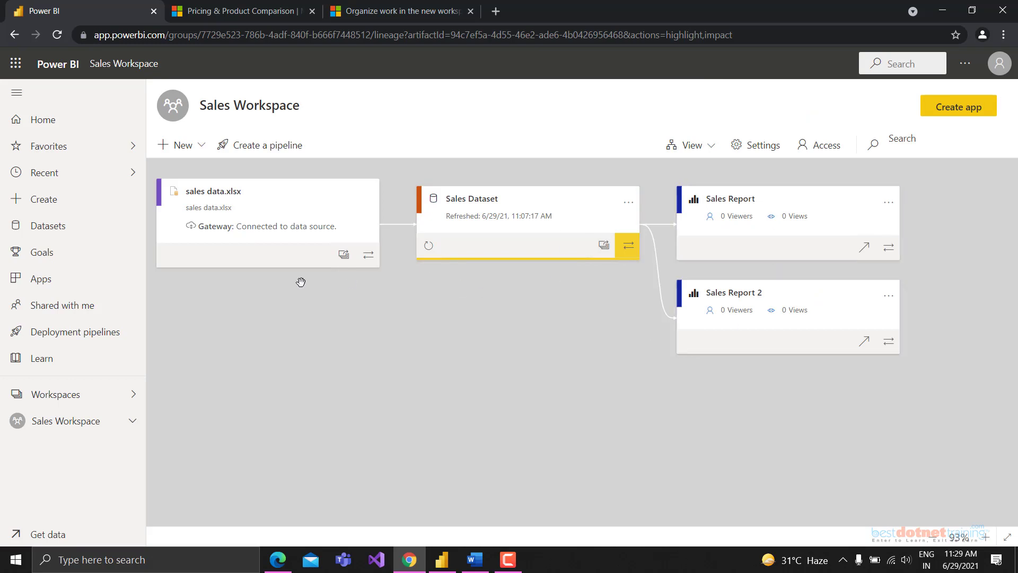
pyautogui.click(15, 34)
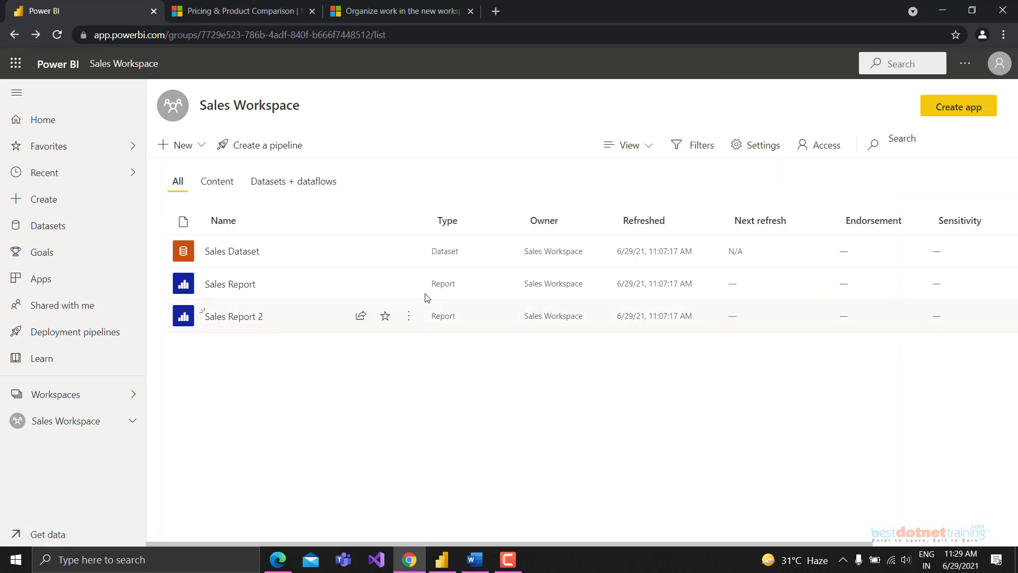
# Step: Open the permissions of Sales Dataset and review the sharing and build options for adding a user without granting access
pyautogui.click(409, 253)
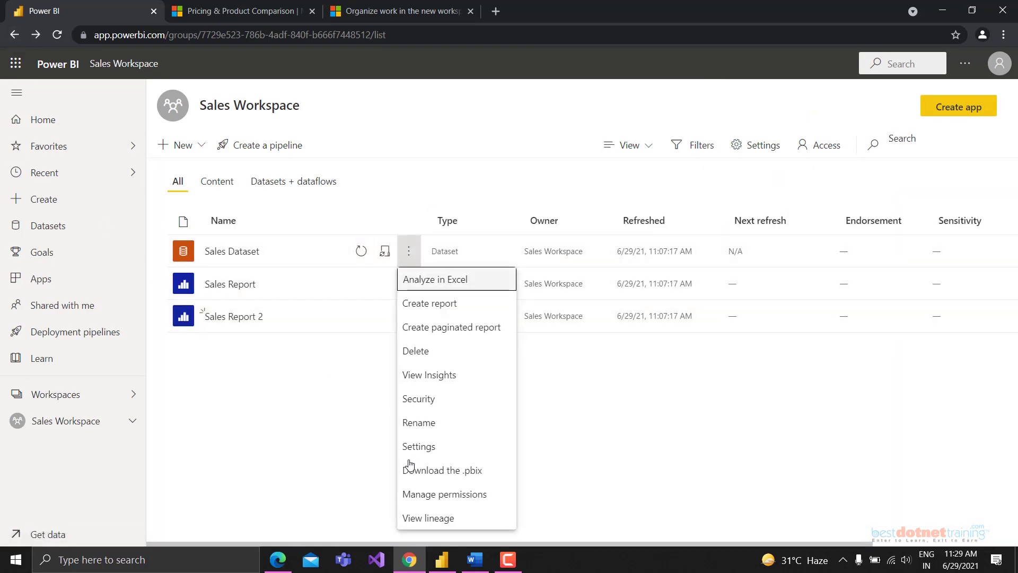
pyautogui.click(434, 497)
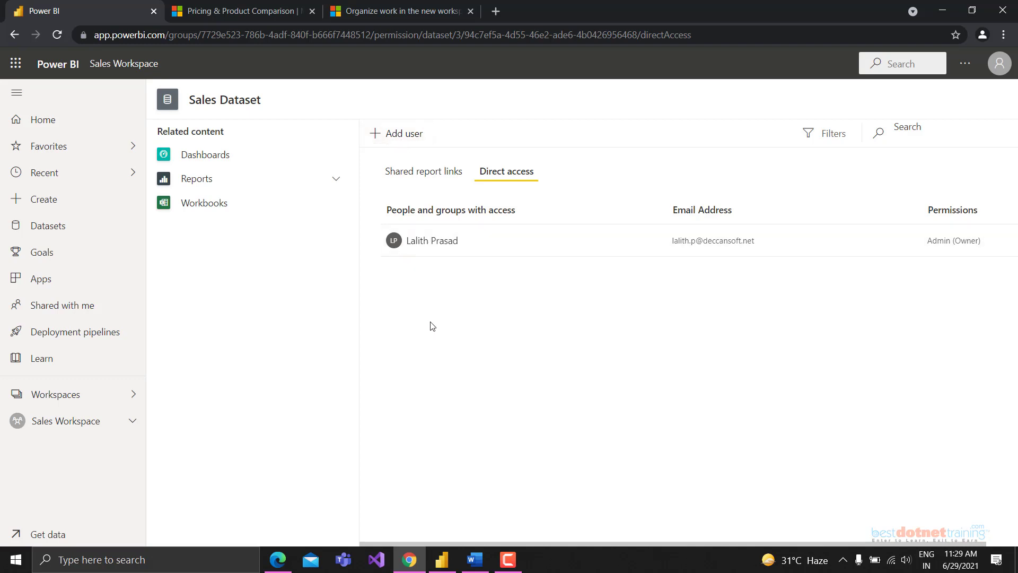
pyautogui.click(404, 135)
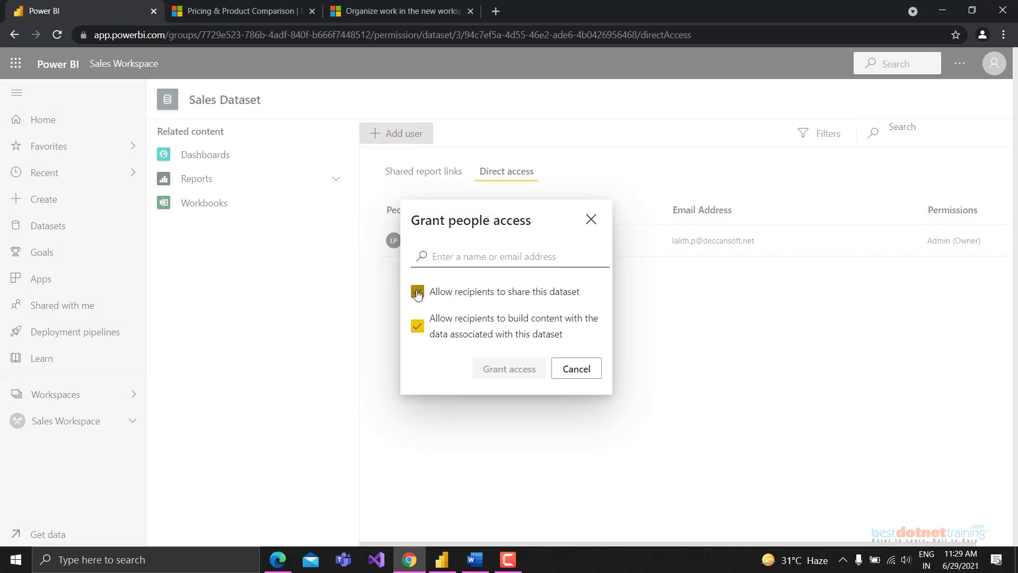
pyautogui.click(437, 291)
pyautogui.click(438, 296)
pyautogui.click(438, 297)
pyautogui.click(418, 292)
pyautogui.click(570, 375)
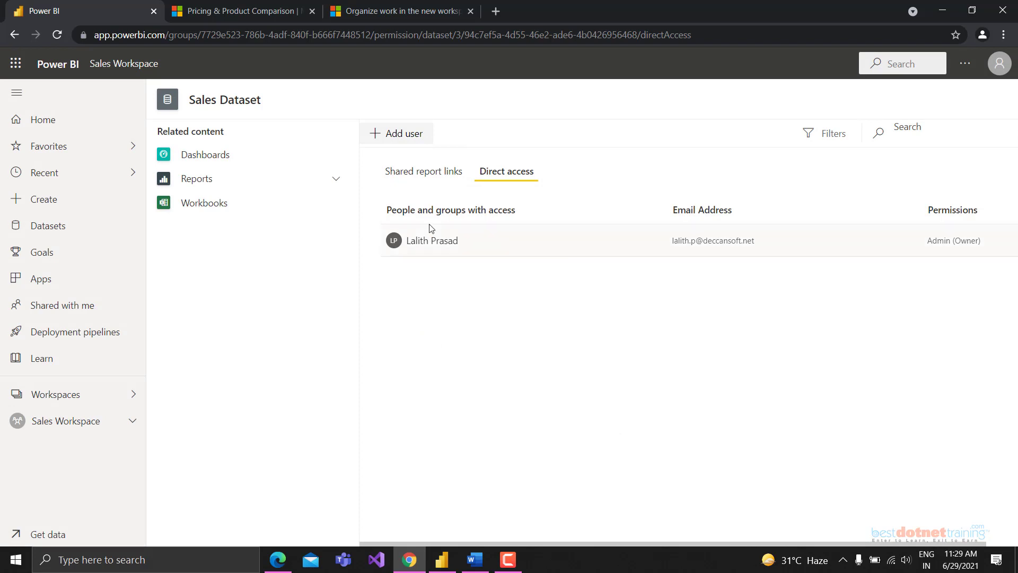
pyautogui.click(392, 133)
pyautogui.click(572, 374)
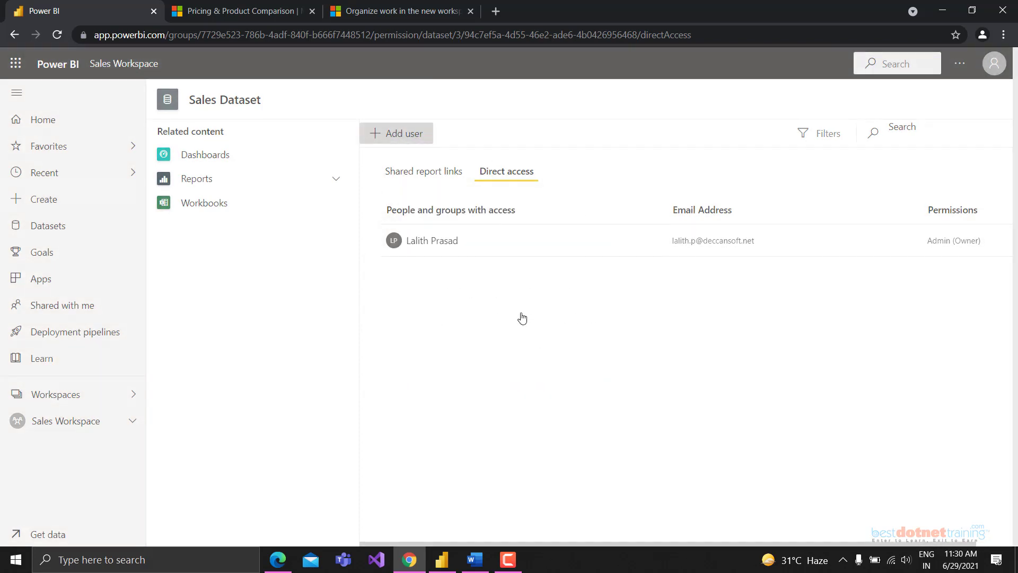
# Step: Return to Sales Workspace and open the settings of Sales Dataset
pyautogui.click(78, 403)
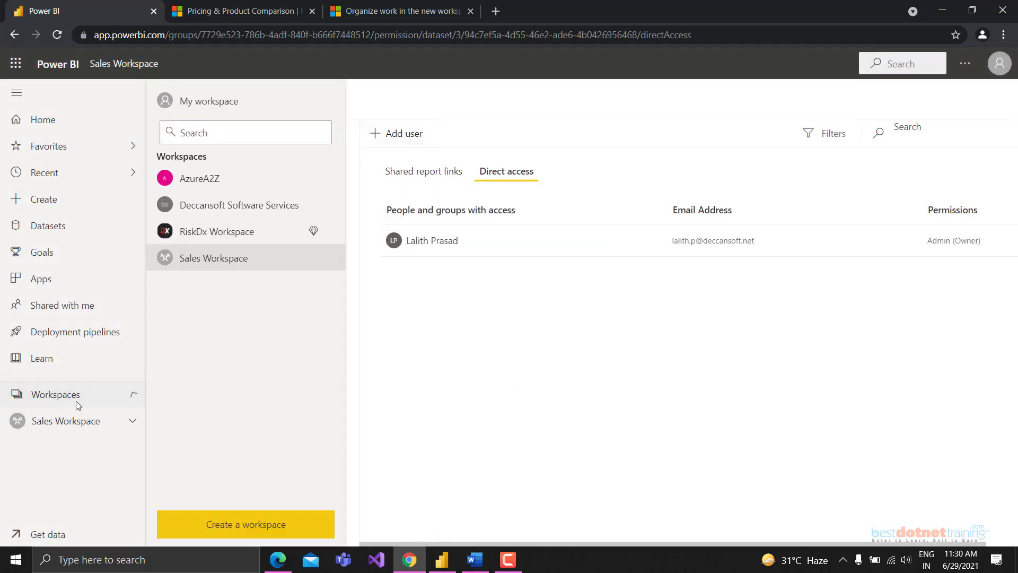
pyautogui.click(208, 257)
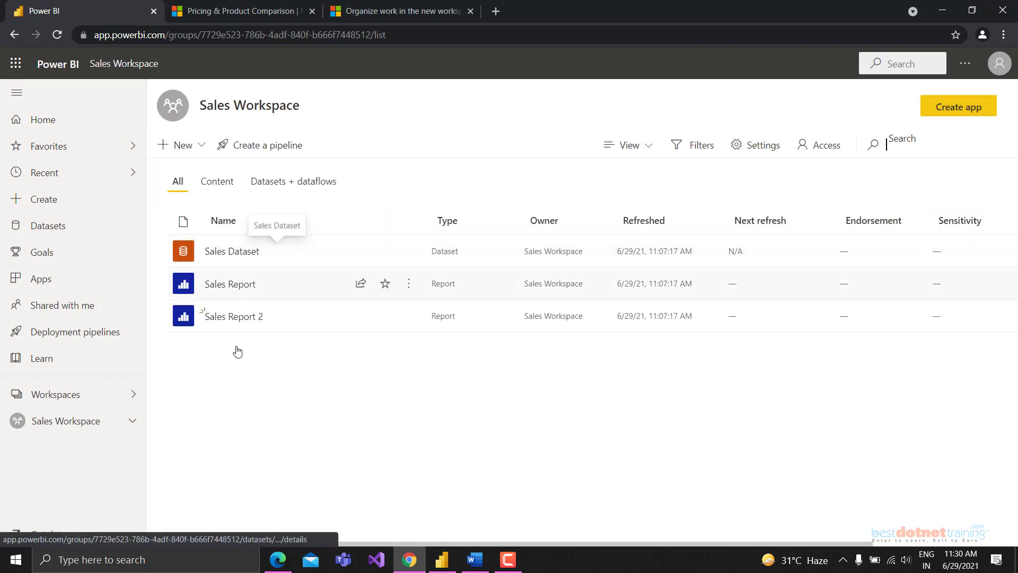
pyautogui.click(408, 251)
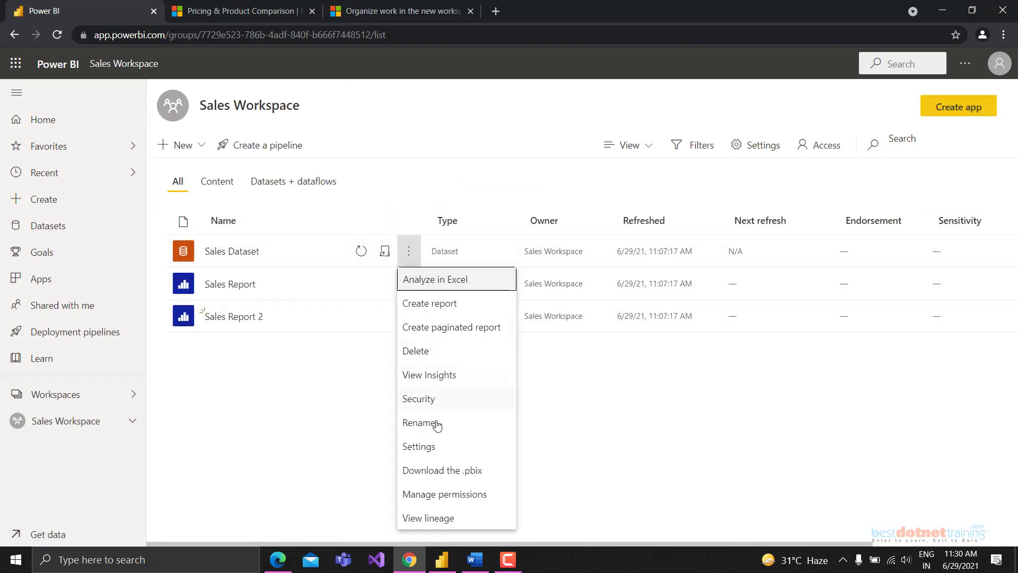
pyautogui.click(417, 446)
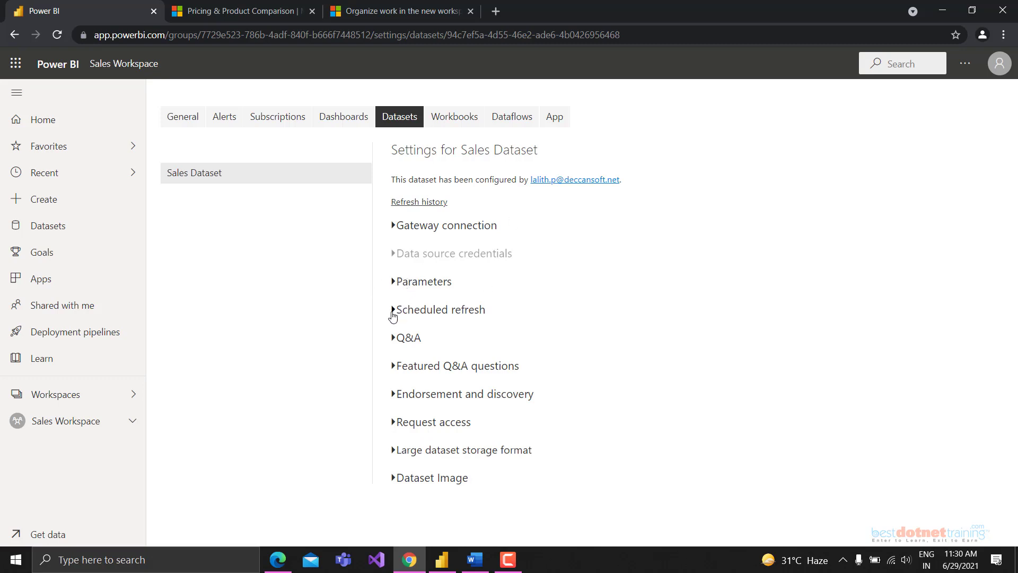
# Step: Review the Q&A, Featured Q&A questions, and Endorsement and discovery settings of Sales Dataset
pyautogui.click(393, 338)
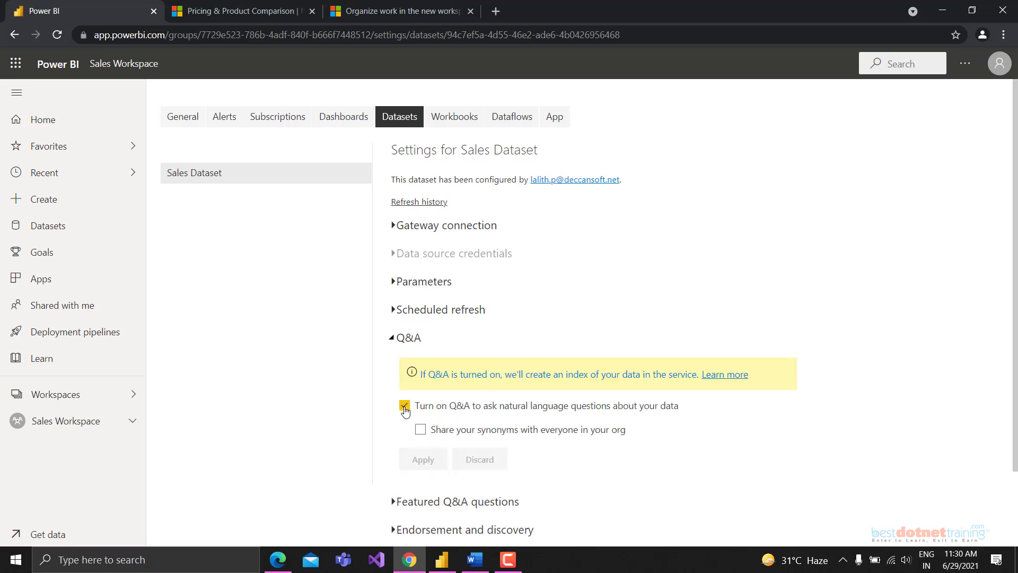
pyautogui.click(406, 338)
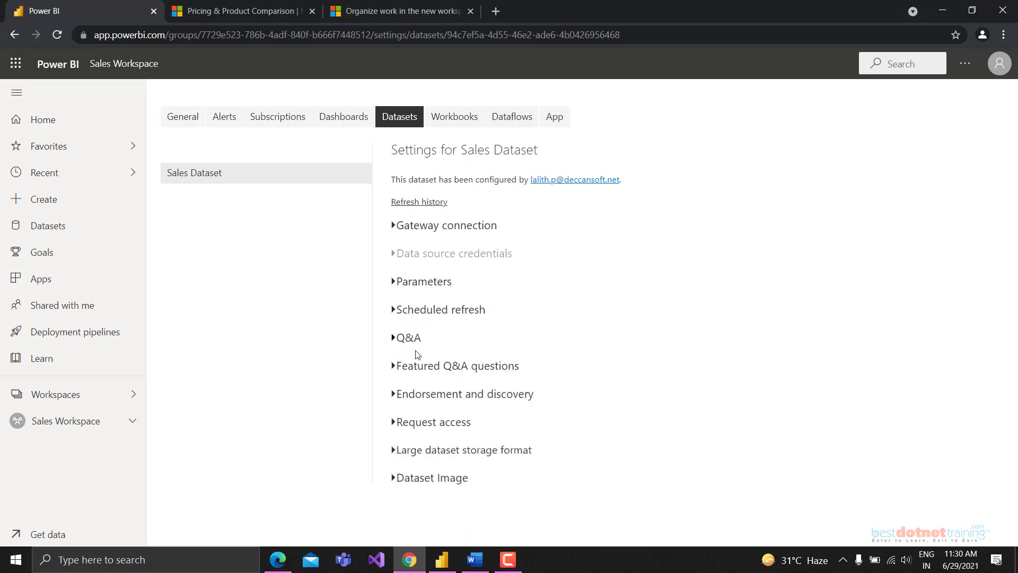
pyautogui.click(393, 366)
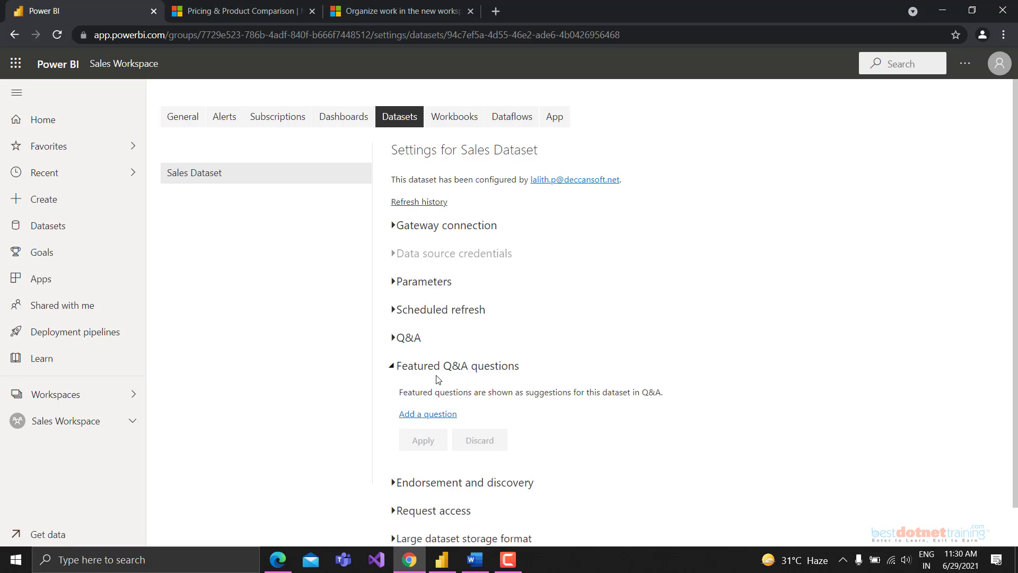
pyautogui.click(409, 369)
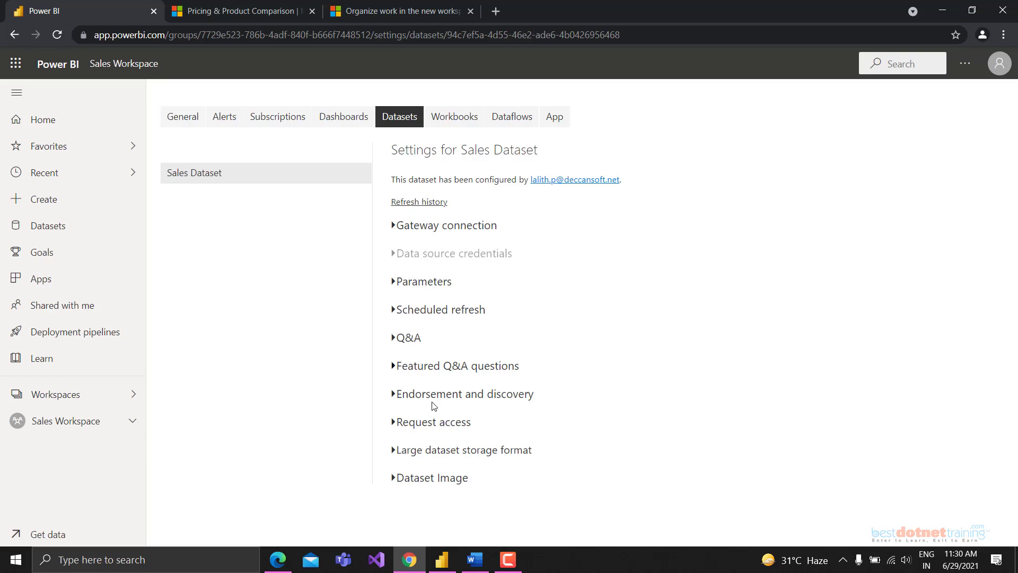
pyautogui.click(421, 394)
pyautogui.scroll(-4, 504, 403)
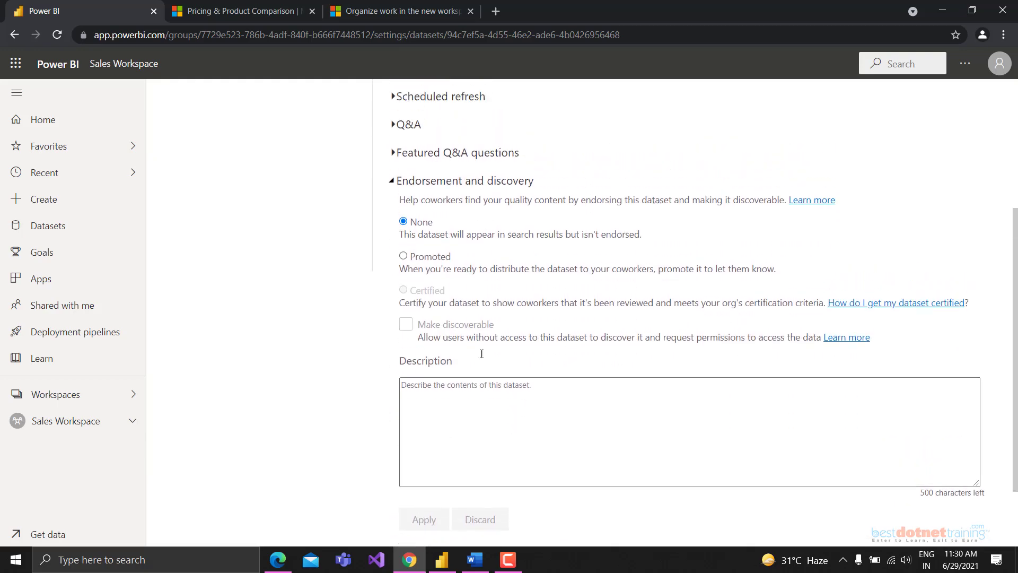
# Step: Try the Promoted endorsement for Sales Dataset and review its Make discoverable option
pyautogui.scroll(2, 482, 353)
pyautogui.click(404, 337)
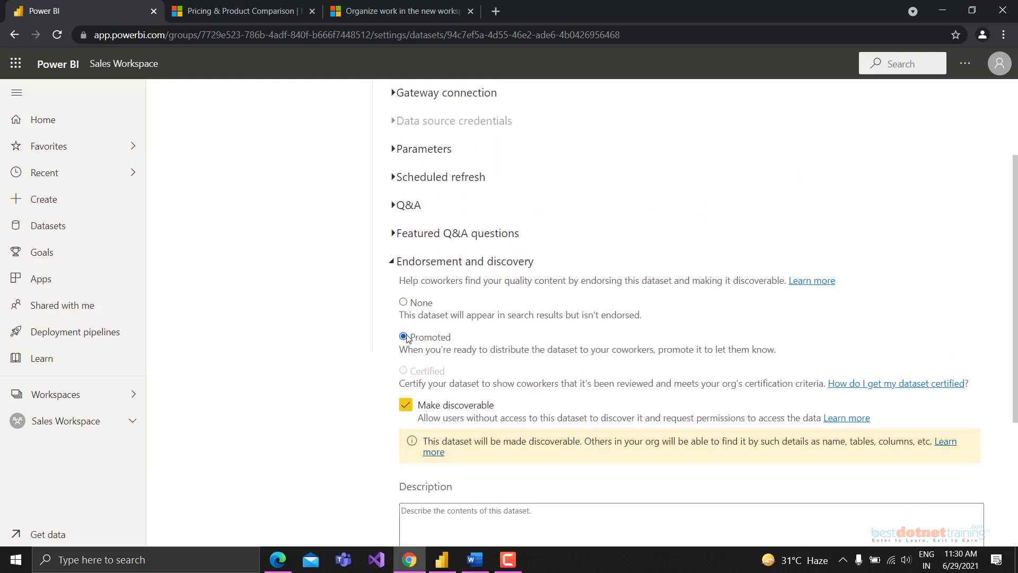
pyautogui.scroll(-3, 419, 345)
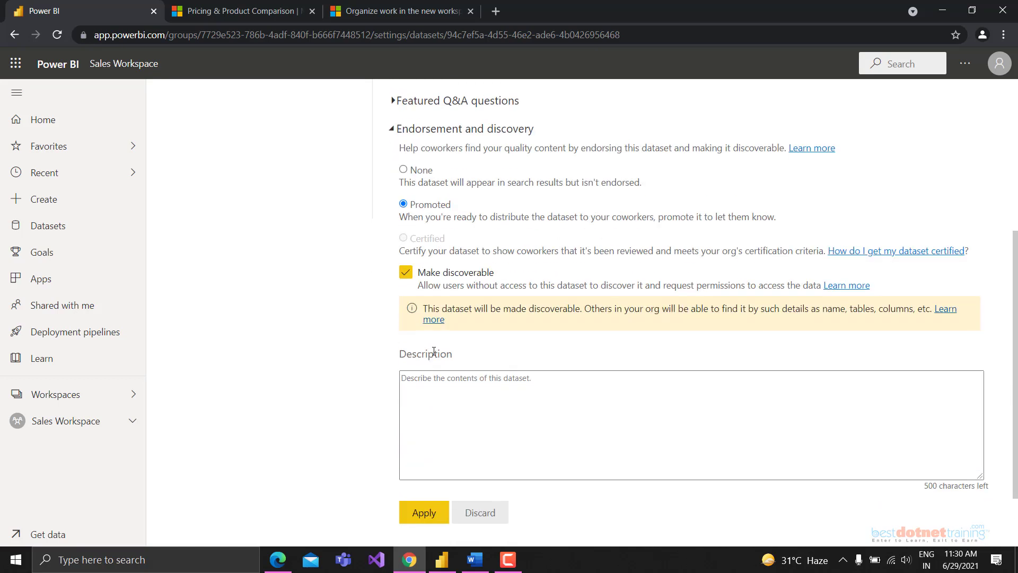
pyautogui.scroll(1, 416, 371)
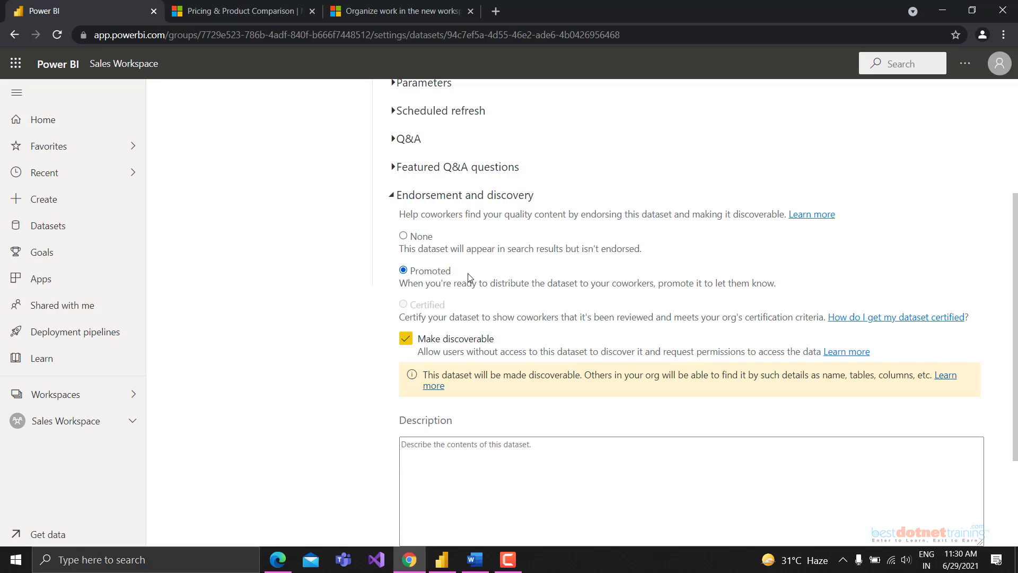
# Step: Switch to Power BI Desktop to look at the Sales Report page, and return to the dataset settings in the browser
pyautogui.hotkey('alt', 'Tab')
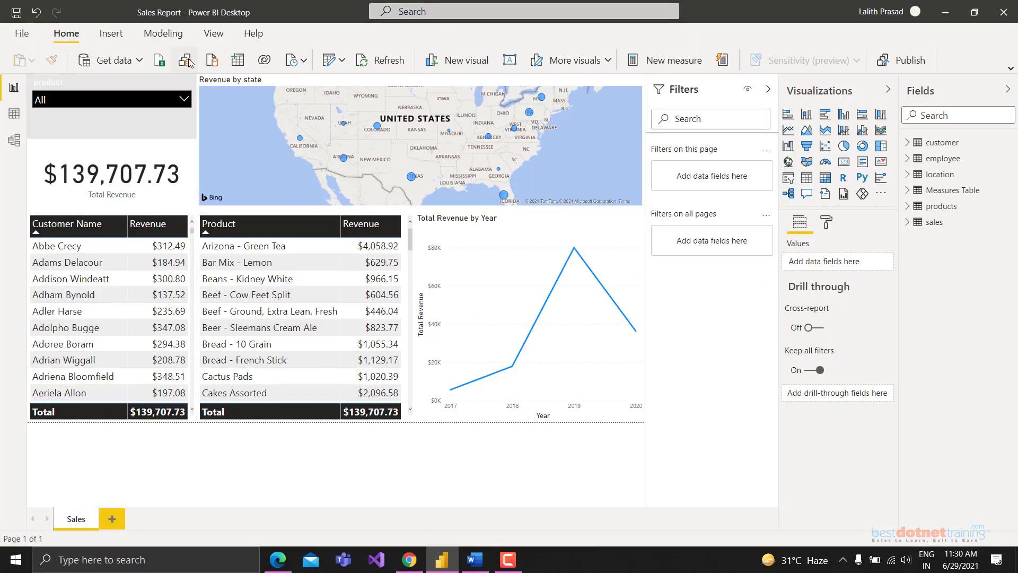
pyautogui.click(615, 321)
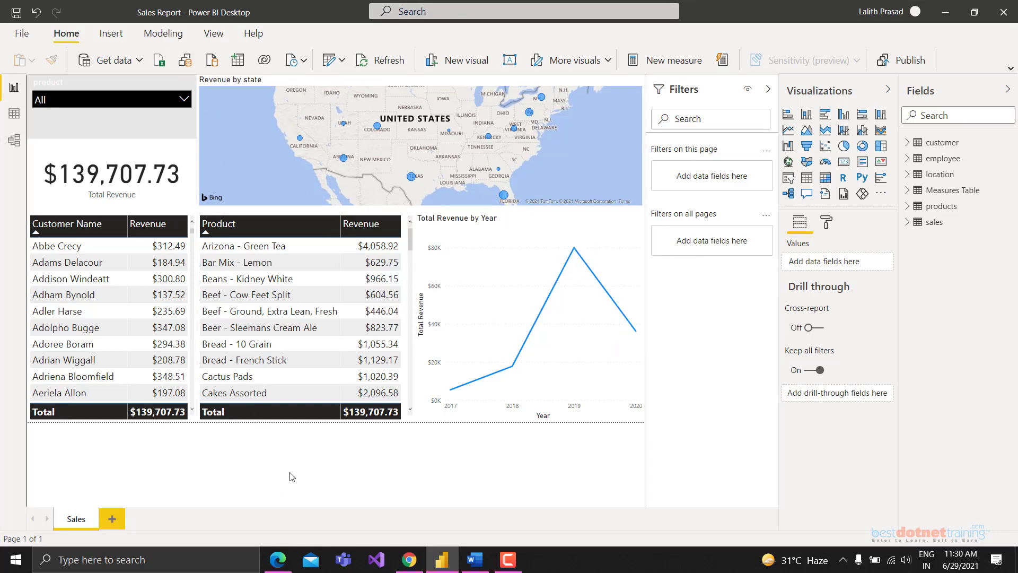
pyautogui.click(945, 11)
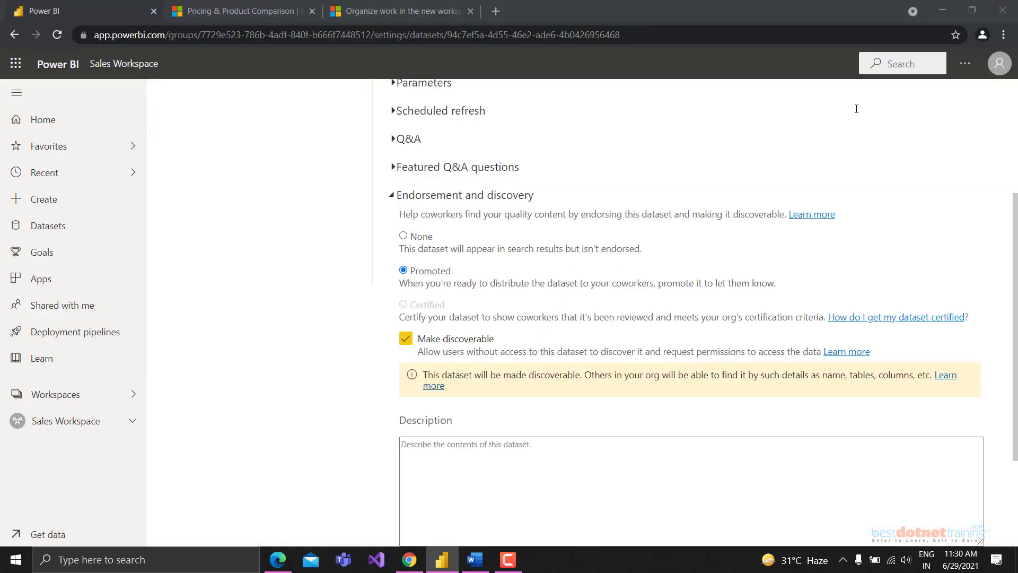
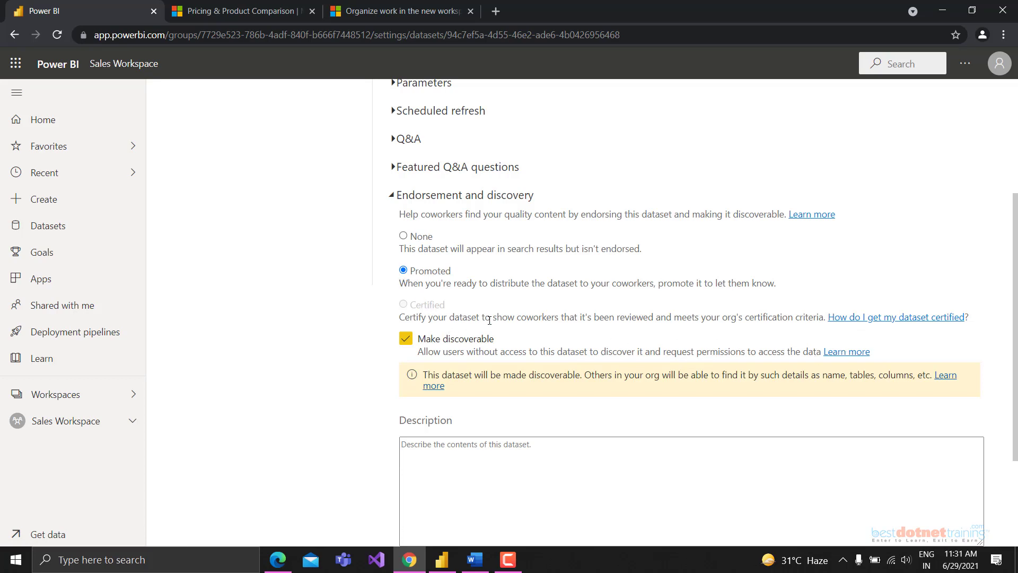
# Step: Review the Promoted and Certified descriptions, set the dataset's endorsement back to None and collapse the Endorsement and discovery section
pyautogui.scroll(4, 491, 323)
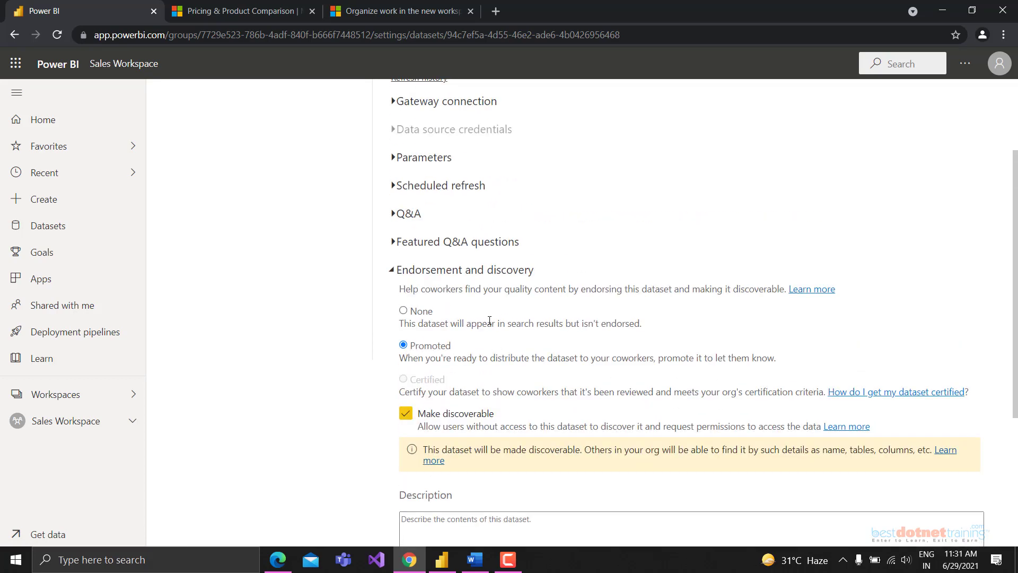
pyautogui.scroll(-5, 491, 330)
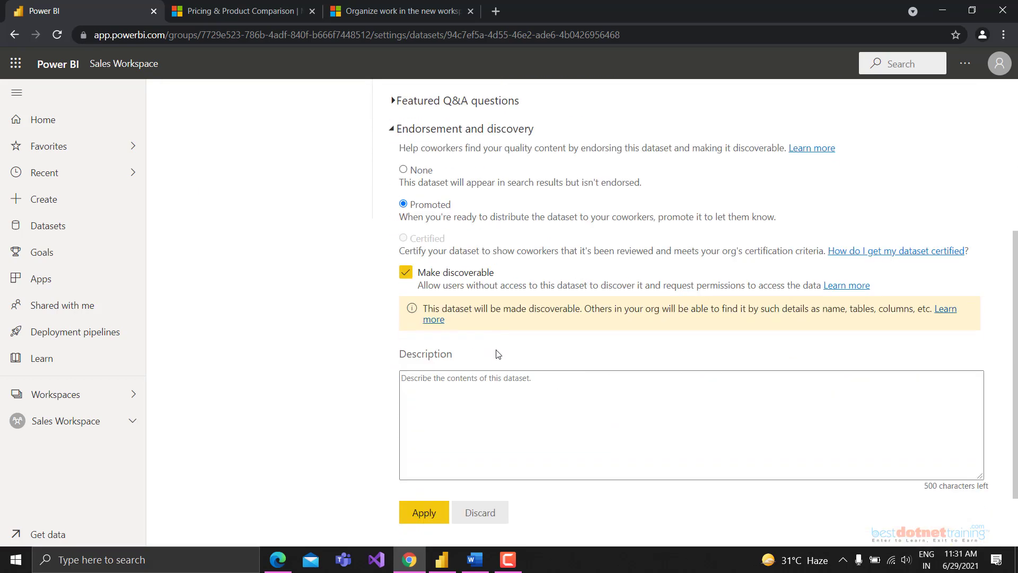
pyautogui.scroll(2, 501, 355)
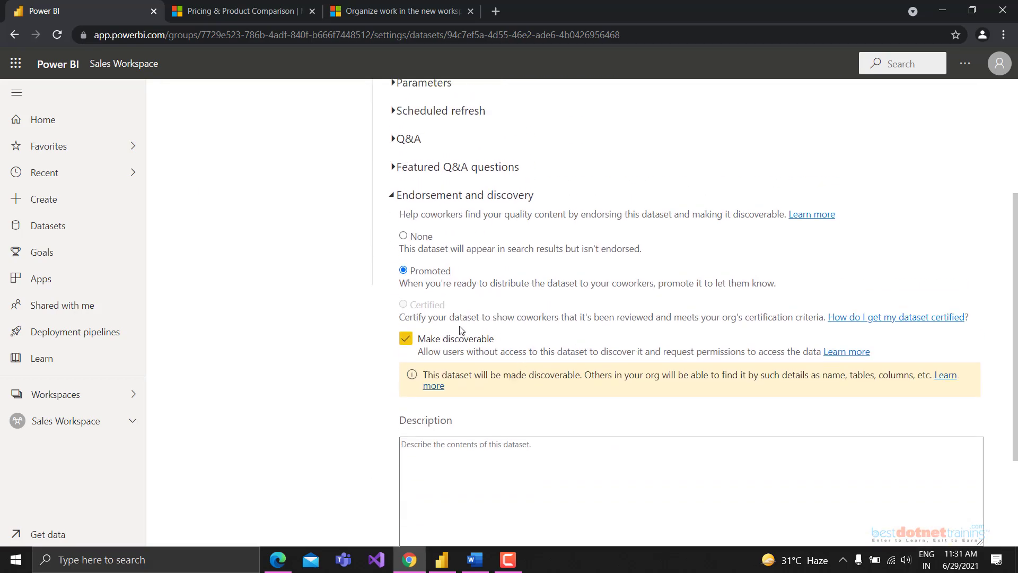
pyautogui.moveTo(457, 328); pyautogui.dragTo(497, 317)
pyautogui.click(503, 318)
pyautogui.moveTo(403, 270); pyautogui.dragTo(506, 286)
pyautogui.click(506, 286)
pyautogui.click(403, 236)
pyautogui.scroll(-2, 471, 375)
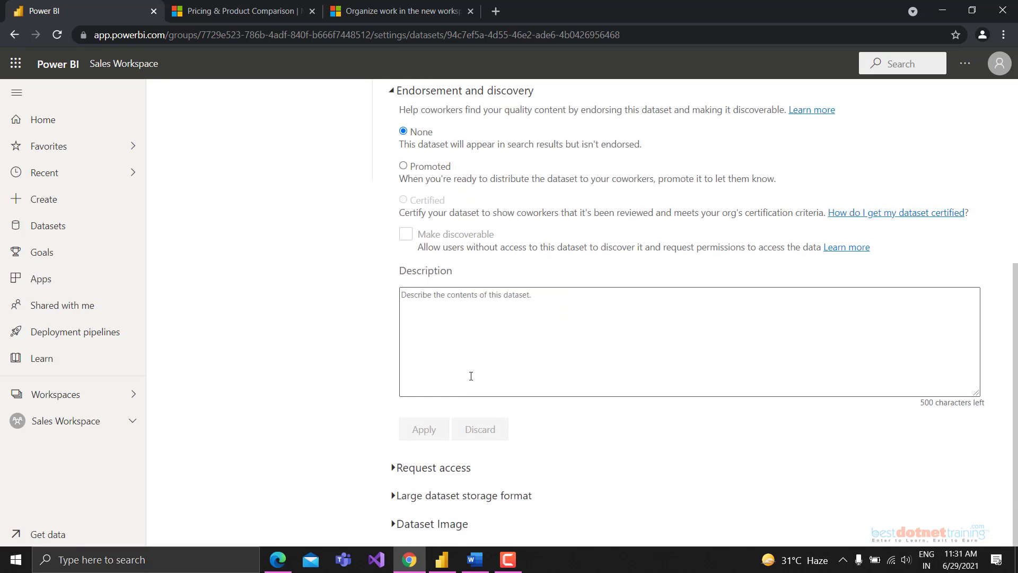
pyautogui.click(393, 99)
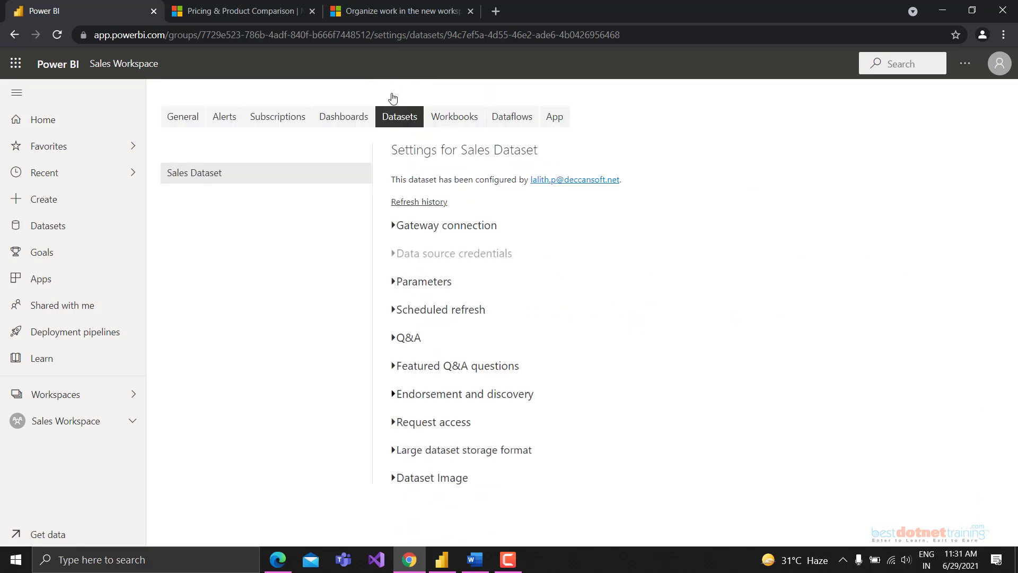
# Step: Review the Request access options that decide how users ask for permissions to Sales Dataset, and collapse the section
pyautogui.click(395, 425)
pyautogui.scroll(-3, 467, 444)
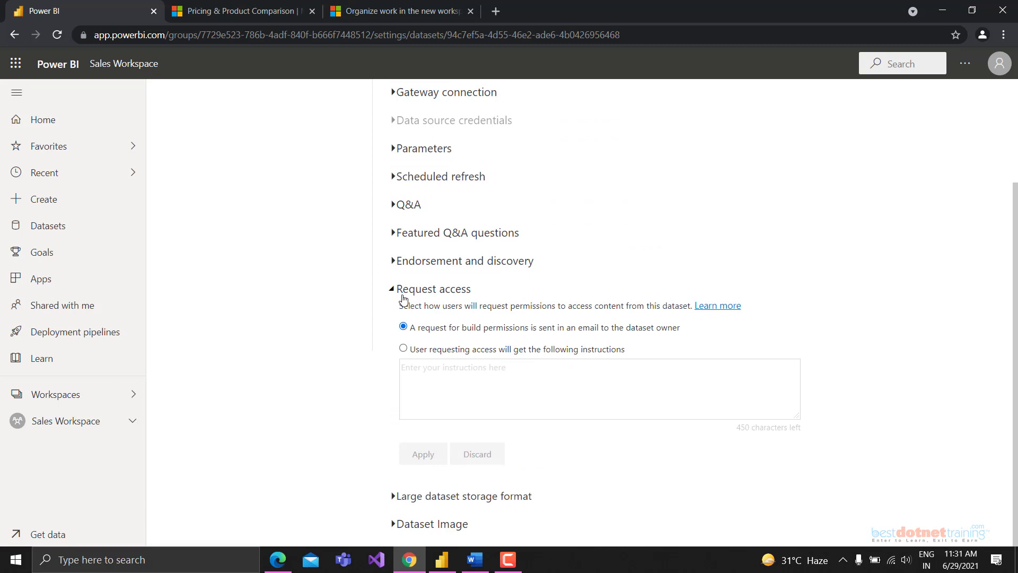
pyautogui.moveTo(400, 306); pyautogui.dragTo(673, 308)
pyautogui.click(505, 318)
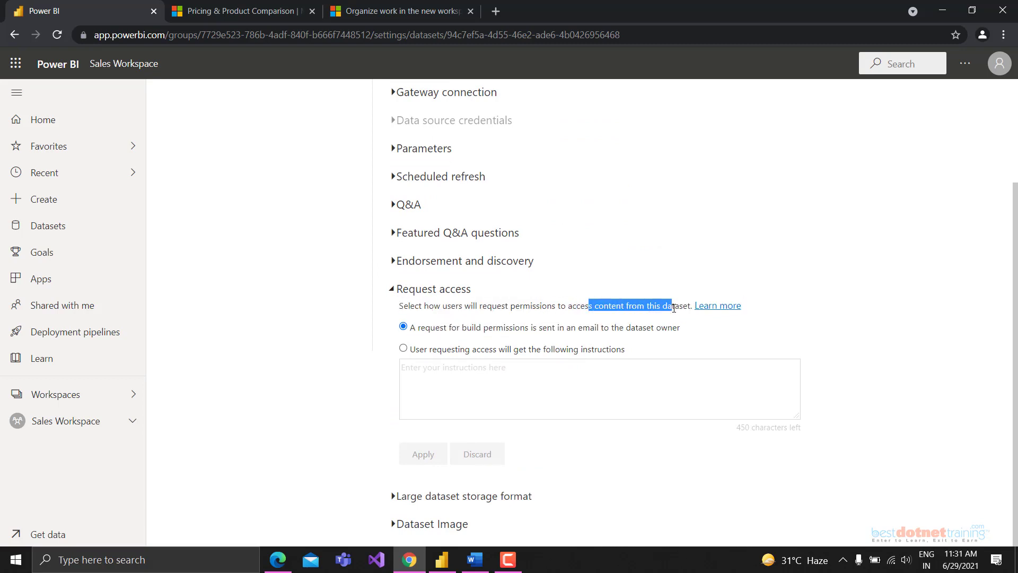
pyautogui.click(674, 308)
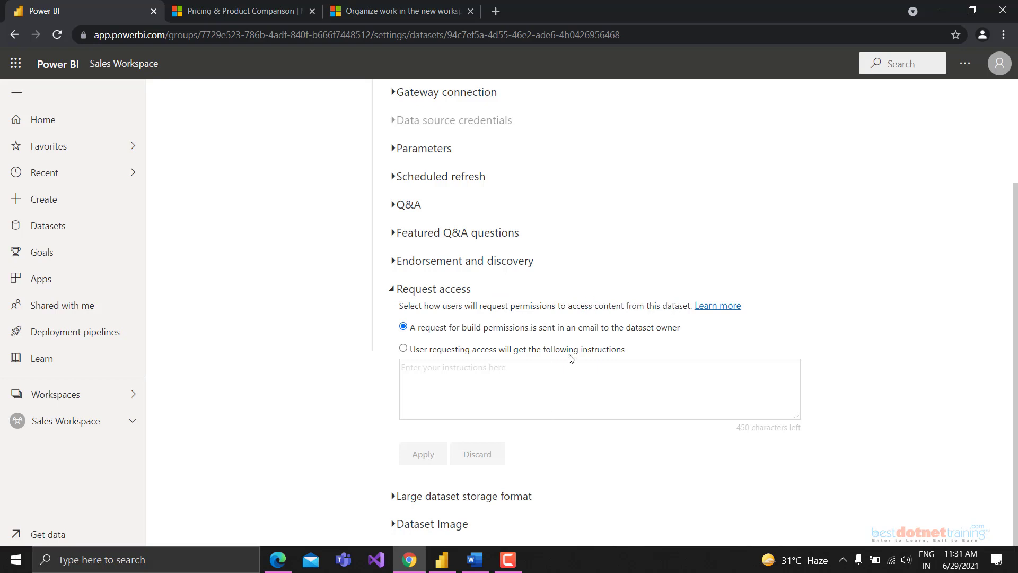
pyautogui.click(395, 289)
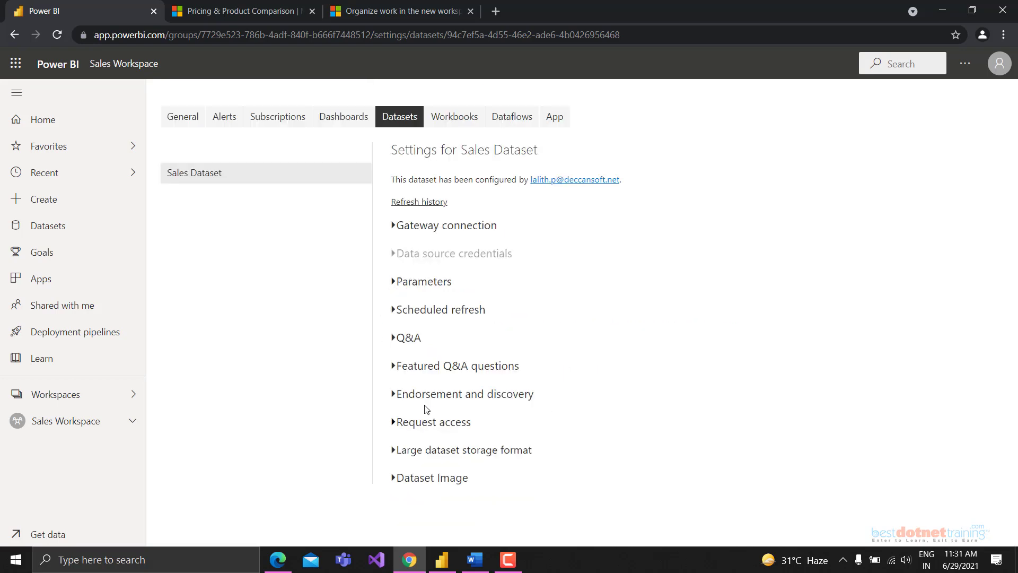
# Step: Examine the Large dataset storage format section of Sales Dataset, including its dataset size and Premium capacity note
pyautogui.click(419, 451)
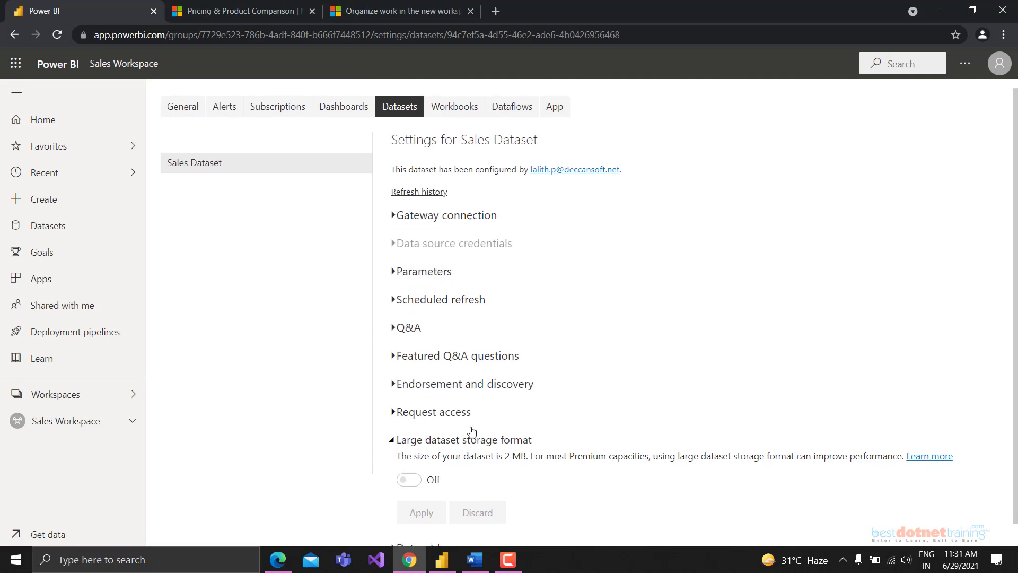
pyautogui.scroll(-1, 411, 440)
pyautogui.click(417, 416)
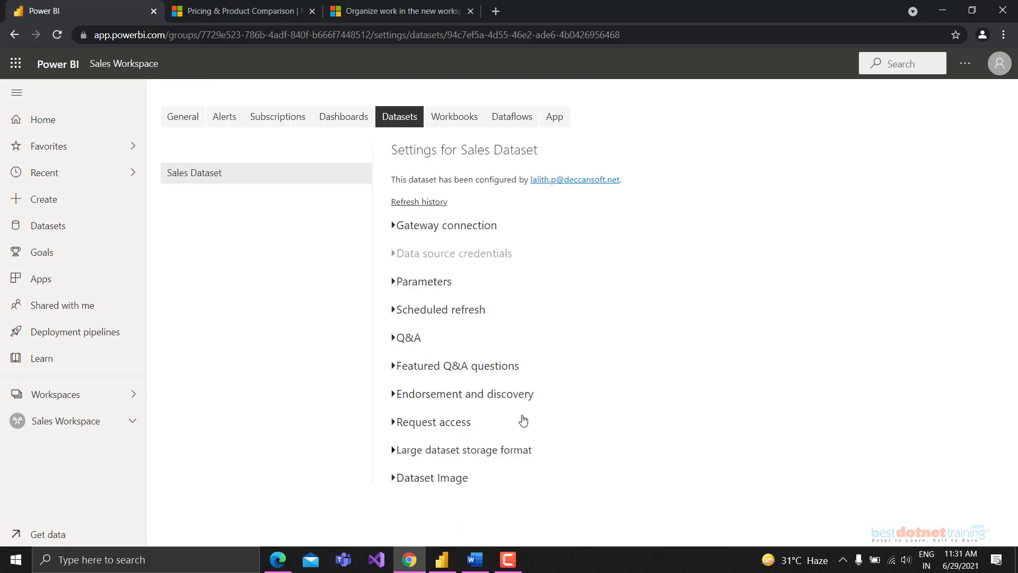
pyautogui.click(428, 451)
pyautogui.scroll(-1, 525, 445)
pyautogui.moveTo(523, 431); pyautogui.dragTo(594, 431)
pyautogui.click(594, 430)
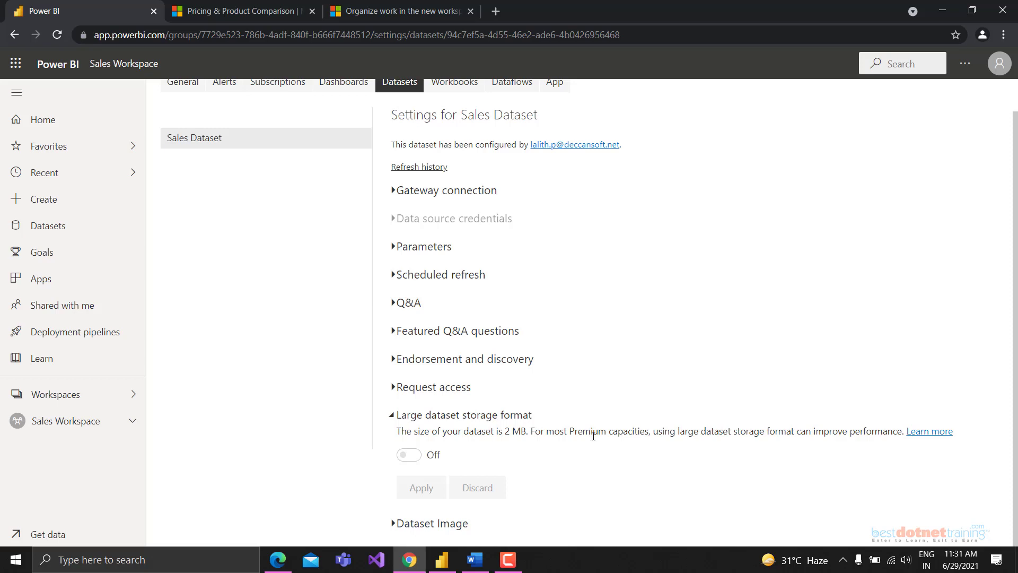
pyautogui.moveTo(396, 415); pyautogui.dragTo(530, 431)
pyautogui.click(530, 431)
pyautogui.click(530, 431)
pyautogui.click(537, 431)
pyautogui.click(530, 431)
# Step: Switch to Power BI Desktop and check the row counts of the sales, products, location, Measures Table, employee and customer tables
pyautogui.click(445, 562)
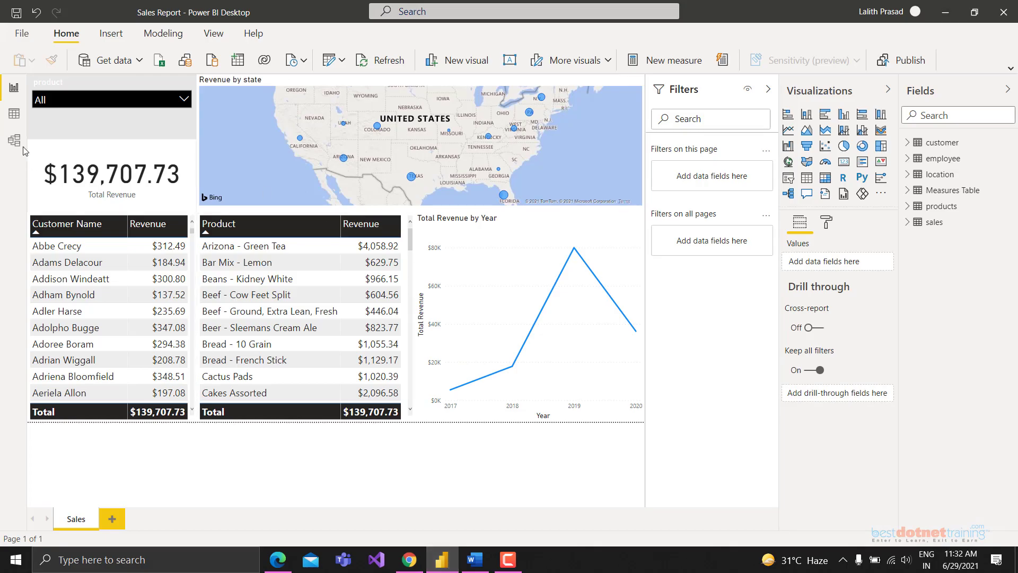
pyautogui.click(14, 113)
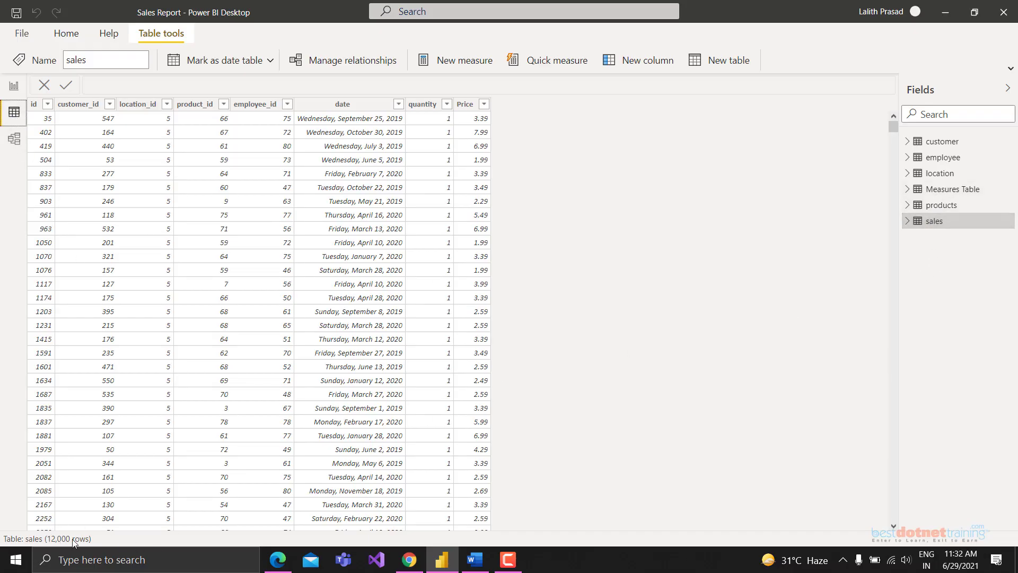
pyautogui.click(934, 206)
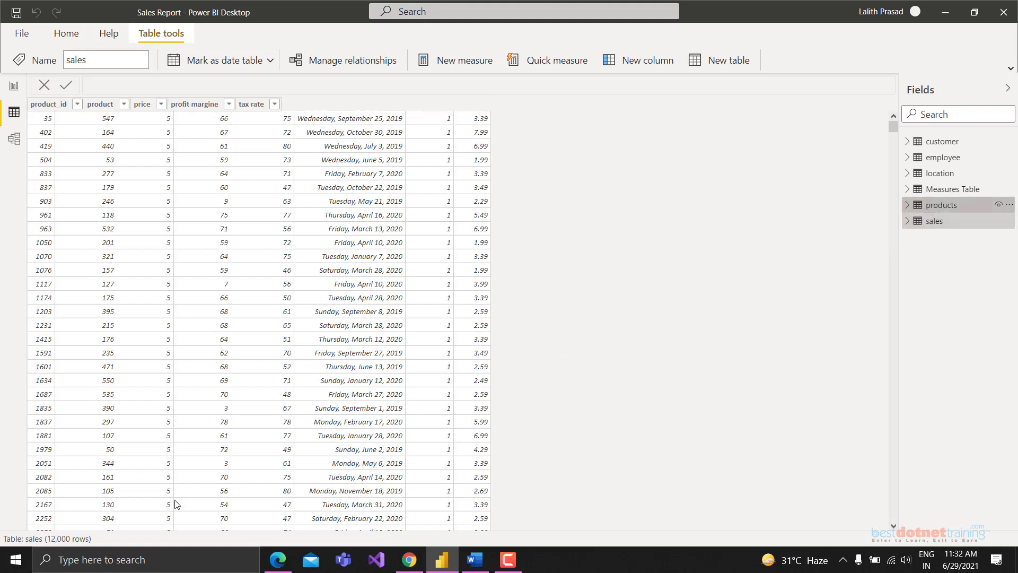
pyautogui.click(950, 175)
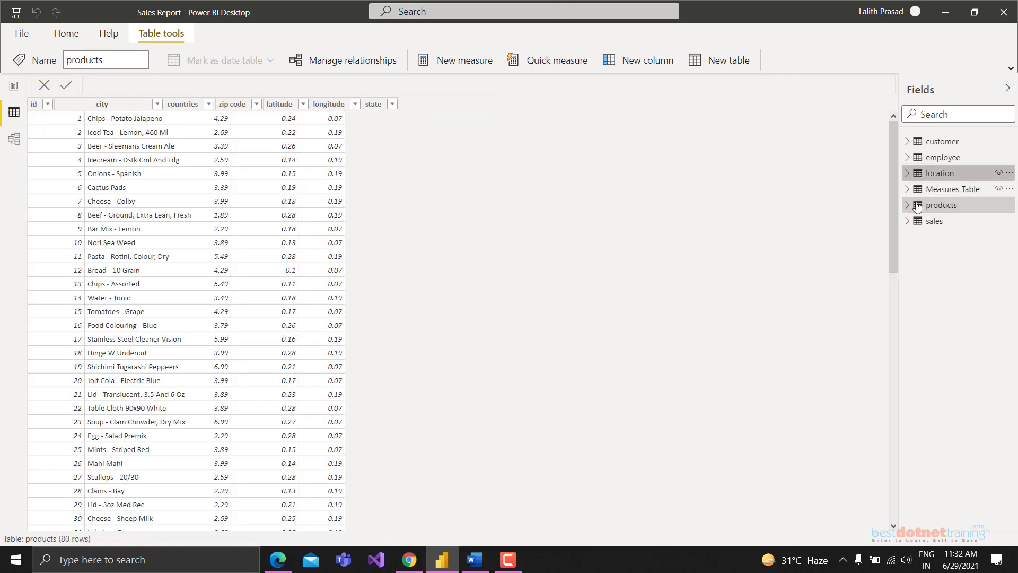
pyautogui.click(937, 192)
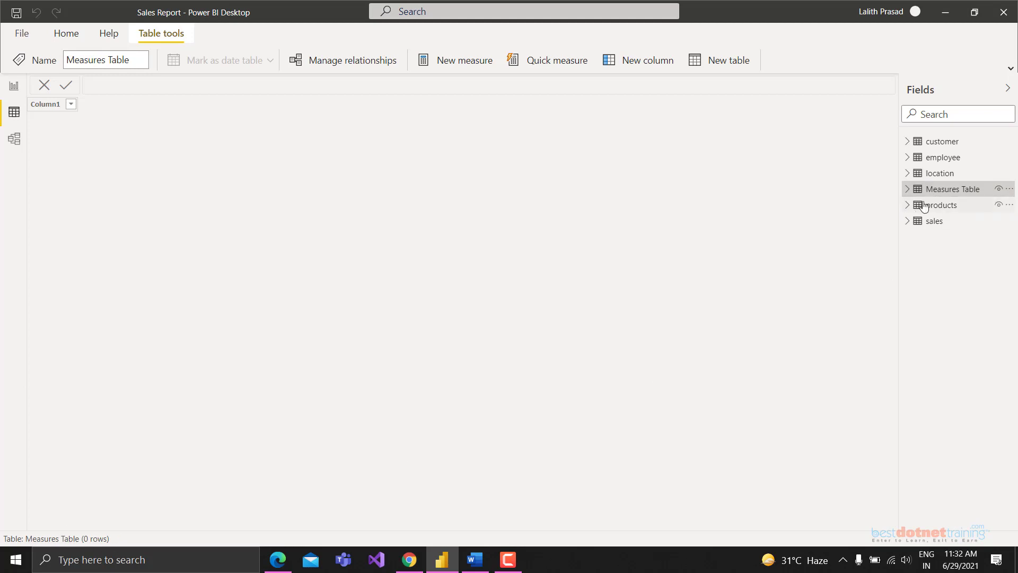
pyautogui.click(942, 157)
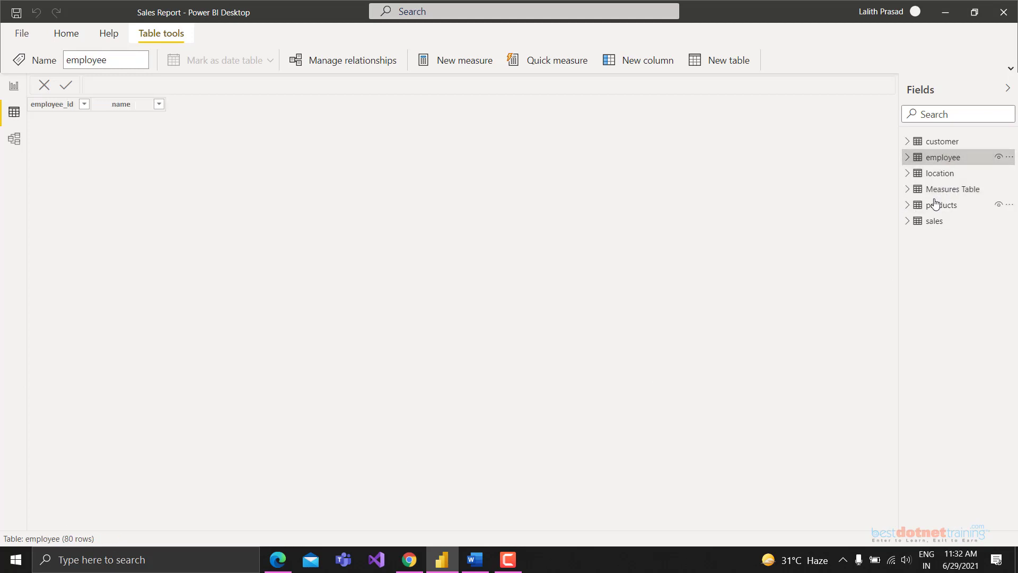
pyautogui.click(943, 142)
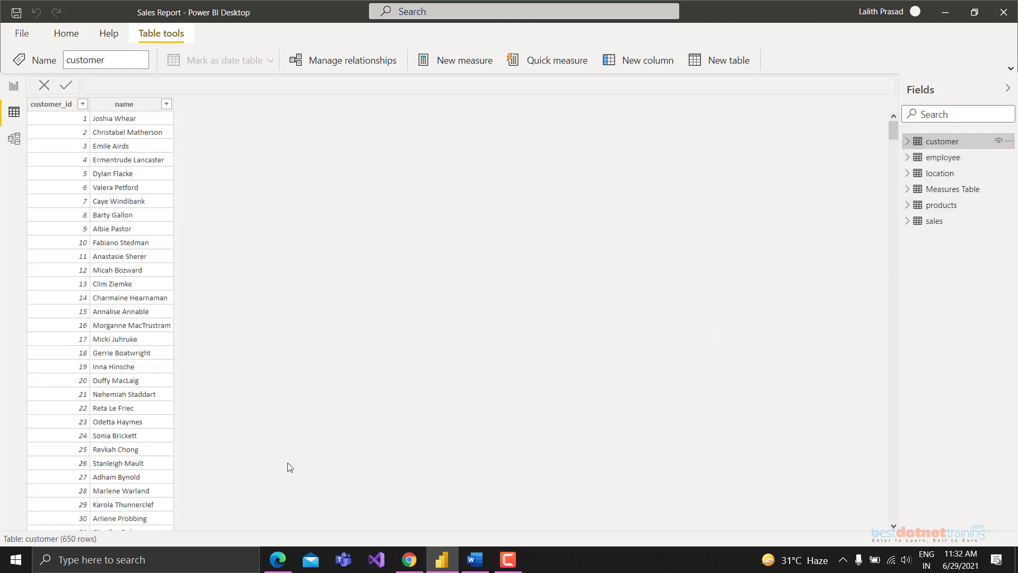
# Step: Return to the browser, reread the dataset size under Large dataset storage format and collapse the section
pyautogui.click(413, 558)
pyautogui.moveTo(464, 430); pyautogui.dragTo(528, 431)
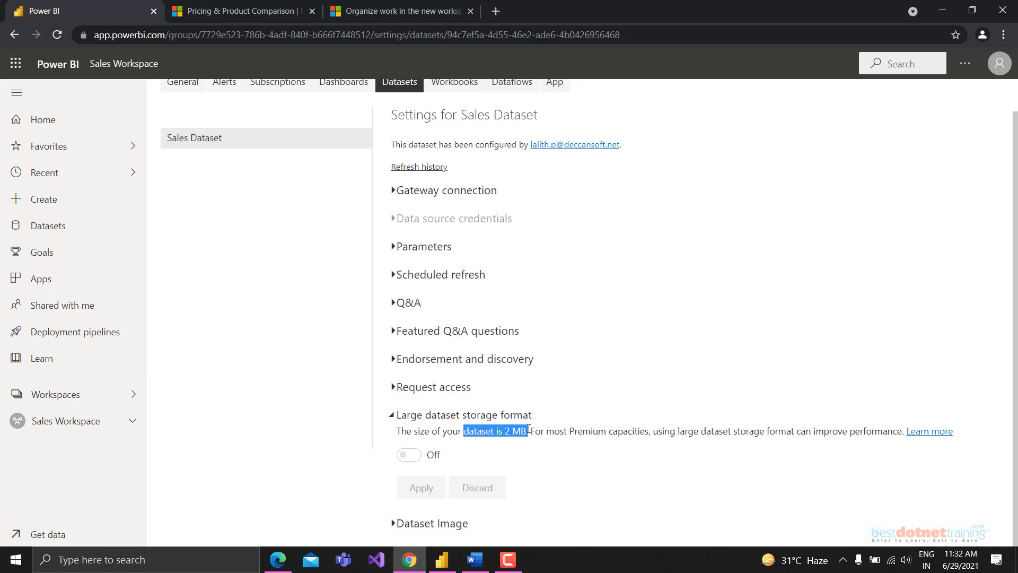
pyautogui.click(524, 432)
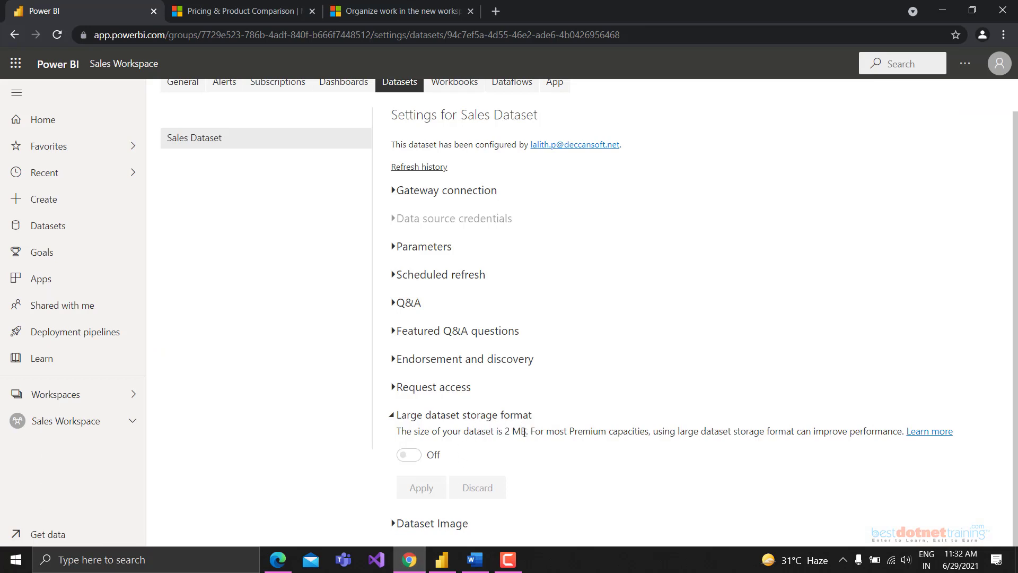
pyautogui.moveTo(529, 433); pyautogui.dragTo(499, 431)
pyautogui.click(488, 435)
pyautogui.click(532, 432)
pyautogui.click(499, 430)
pyautogui.moveTo(476, 431); pyautogui.dragTo(575, 431)
pyautogui.click(552, 452)
pyautogui.click(393, 416)
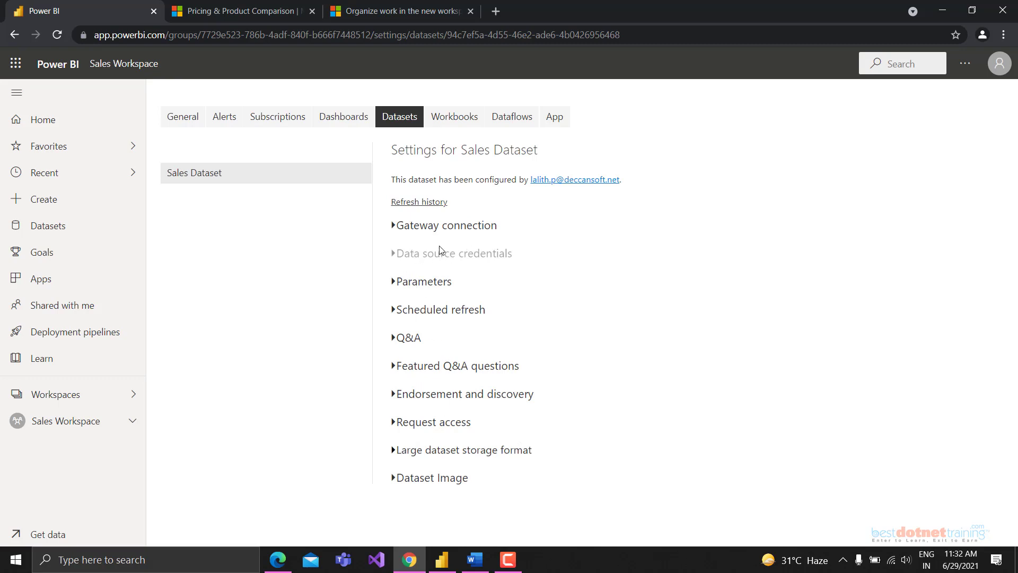
# Step: Examine the unavailable Data source credentials entry and the Dataset Image upload section of Sales Dataset
pyautogui.moveTo(396, 254); pyautogui.dragTo(522, 257)
pyautogui.click(522, 256)
pyautogui.click(506, 264)
pyautogui.moveTo(409, 256); pyautogui.dragTo(512, 257)
pyautogui.click(513, 257)
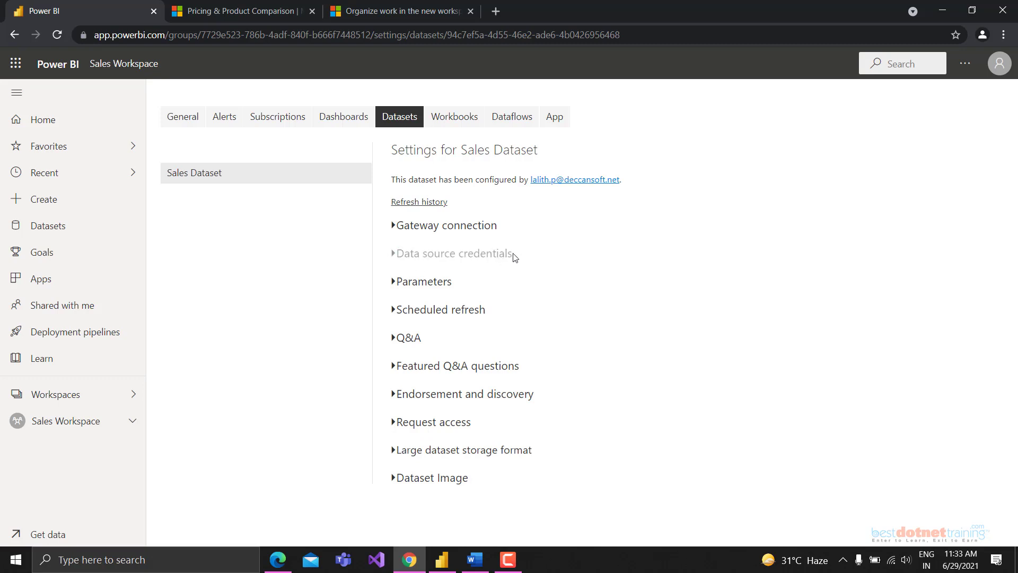
pyautogui.click(403, 480)
pyautogui.scroll(-3, 494, 462)
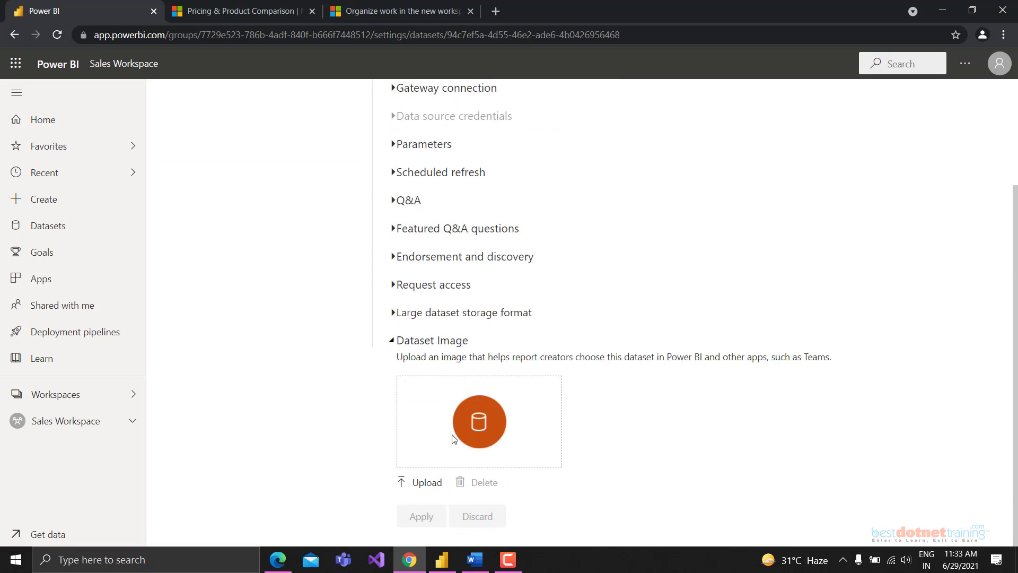
# Step: Reopen the Sales Dataset settings from the Sales Workspace content list and expand the Scheduled refresh section
pyautogui.click(62, 419)
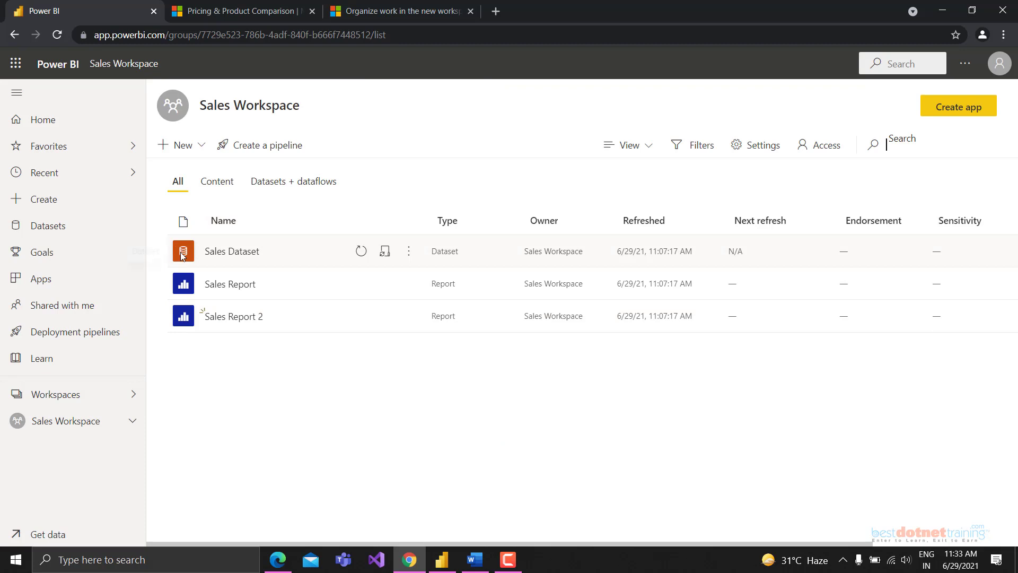
pyautogui.click(409, 252)
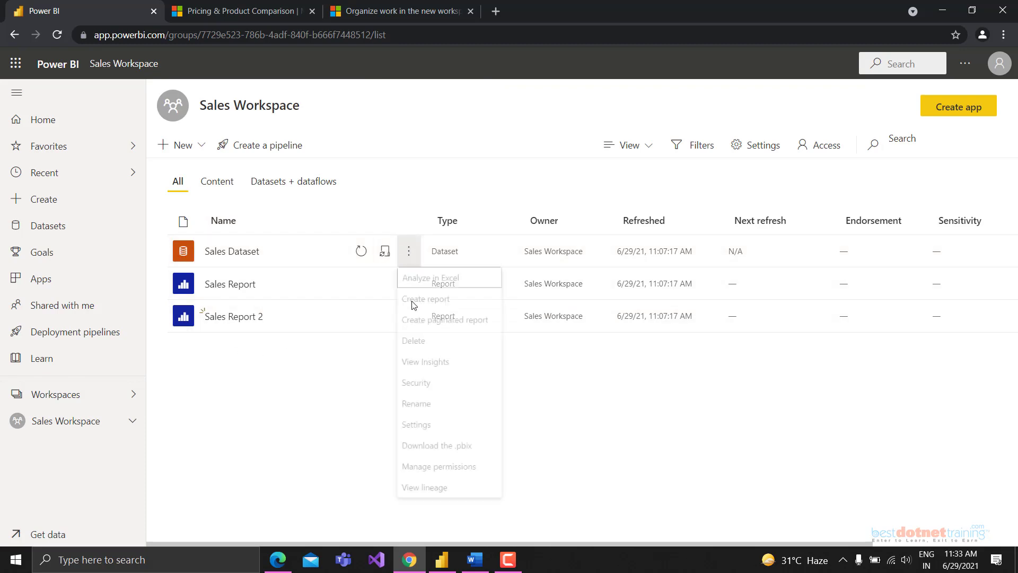
pyautogui.click(413, 447)
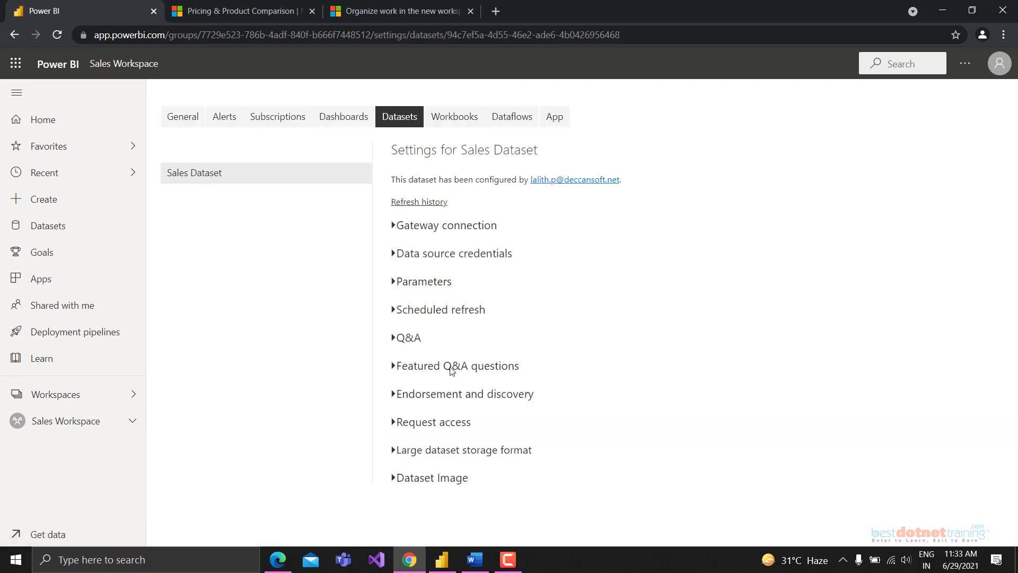
pyautogui.click(391, 309)
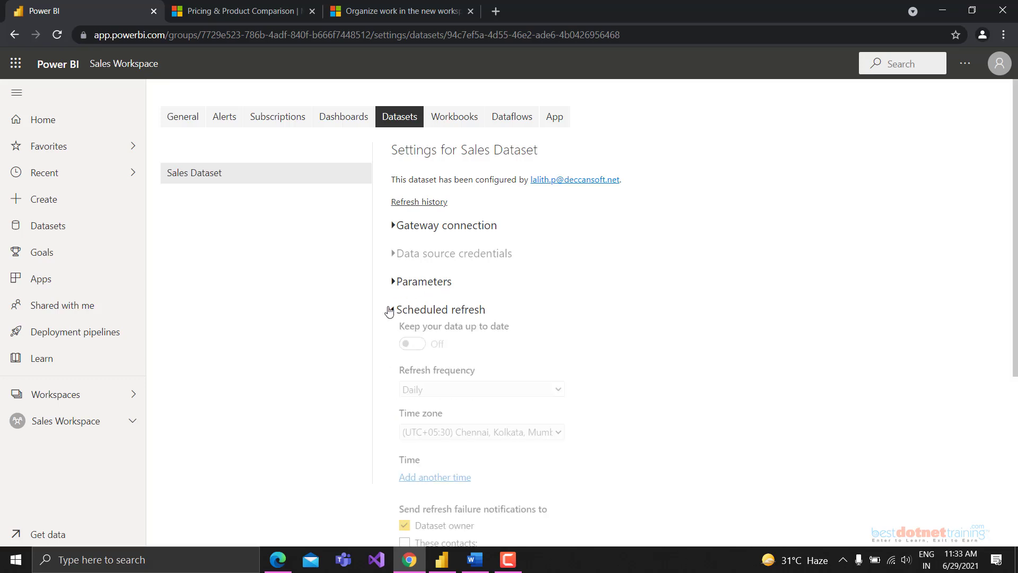
# Step: Expand Sales Dataset's Gateway connection section, examine the listed Personal Gateway and powergateway entries, and collapse the section
pyautogui.scroll(-3, 503, 365)
pyautogui.scroll(3, 513, 364)
pyautogui.click(391, 226)
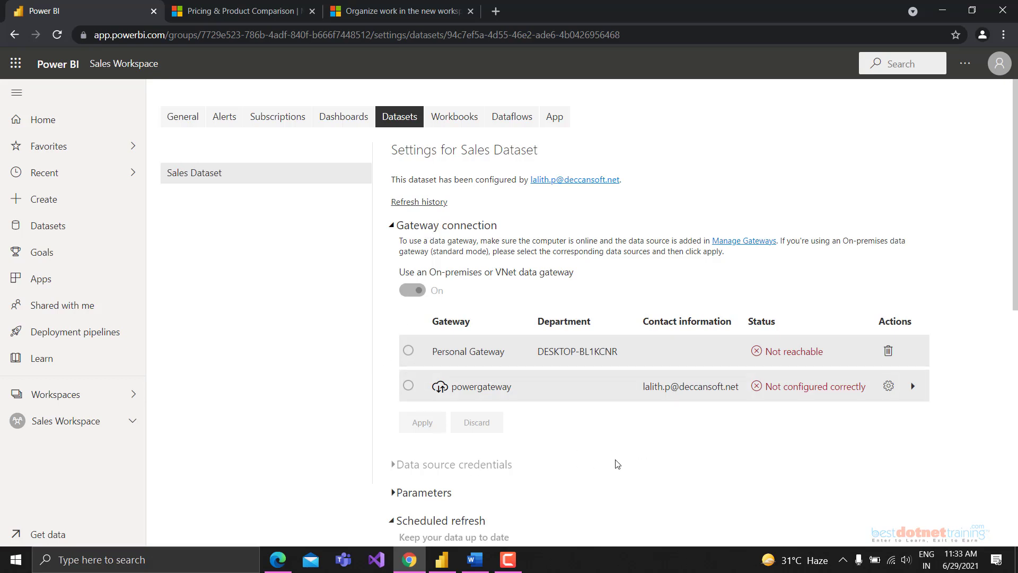
pyautogui.doubleClick(499, 392)
pyautogui.click(513, 395)
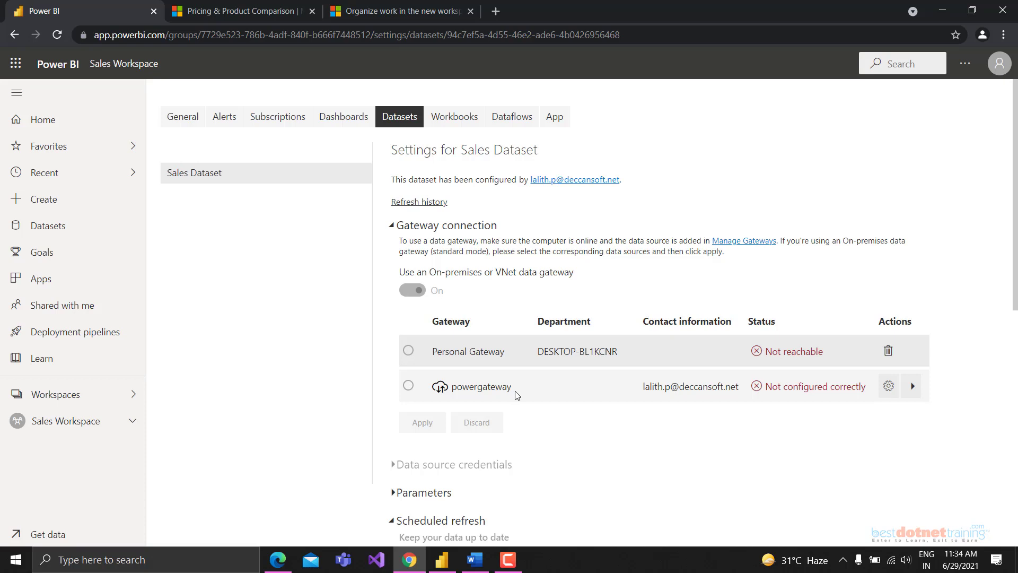
pyautogui.click(392, 227)
pyautogui.click(393, 227)
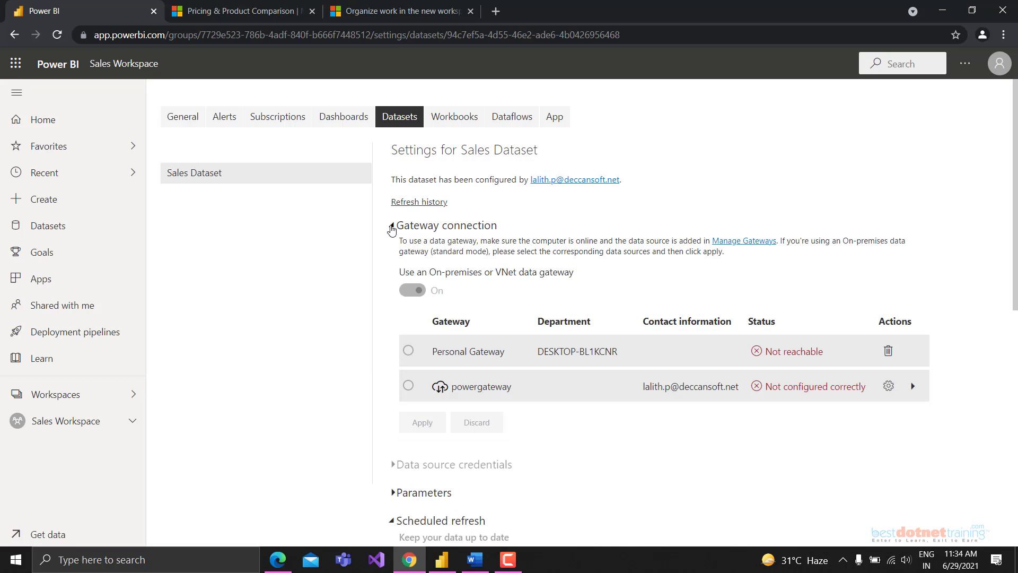
pyautogui.click(392, 227)
pyautogui.click(392, 227)
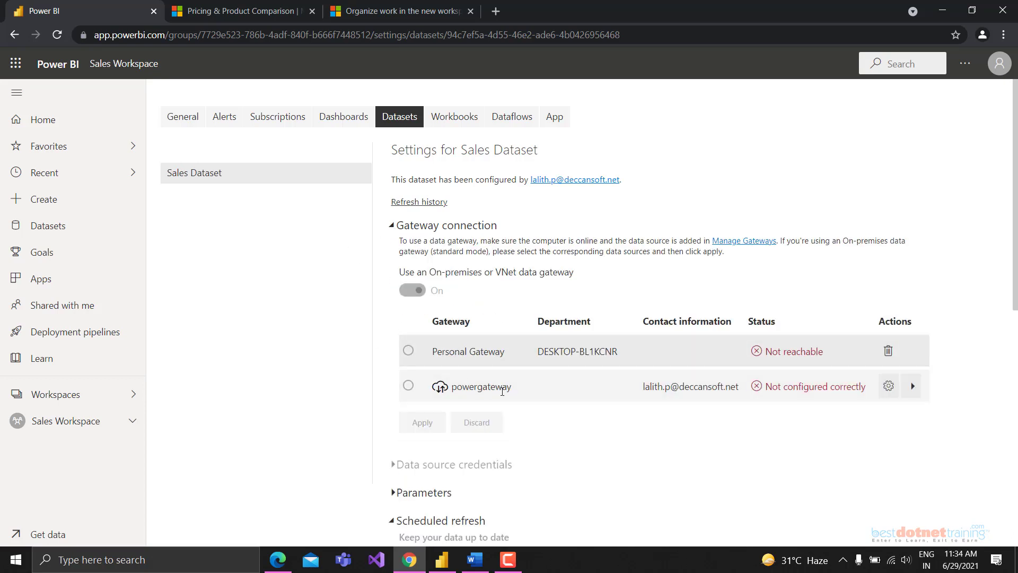
pyautogui.click(392, 227)
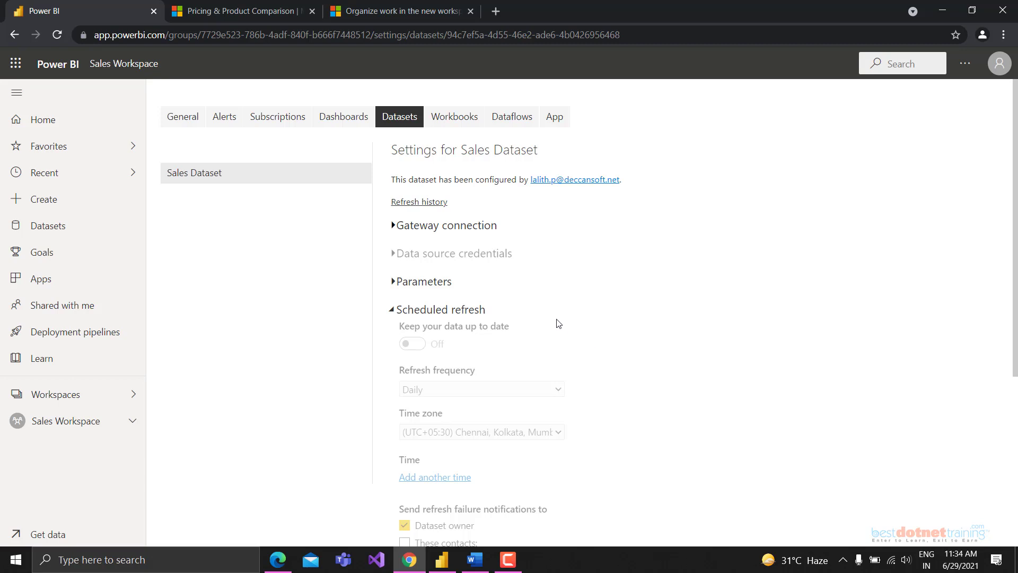
# Step: Review the Scheduled refresh options of Sales Dataset, from refresh frequency and time zone to failure notifications
pyautogui.scroll(-4, 538, 358)
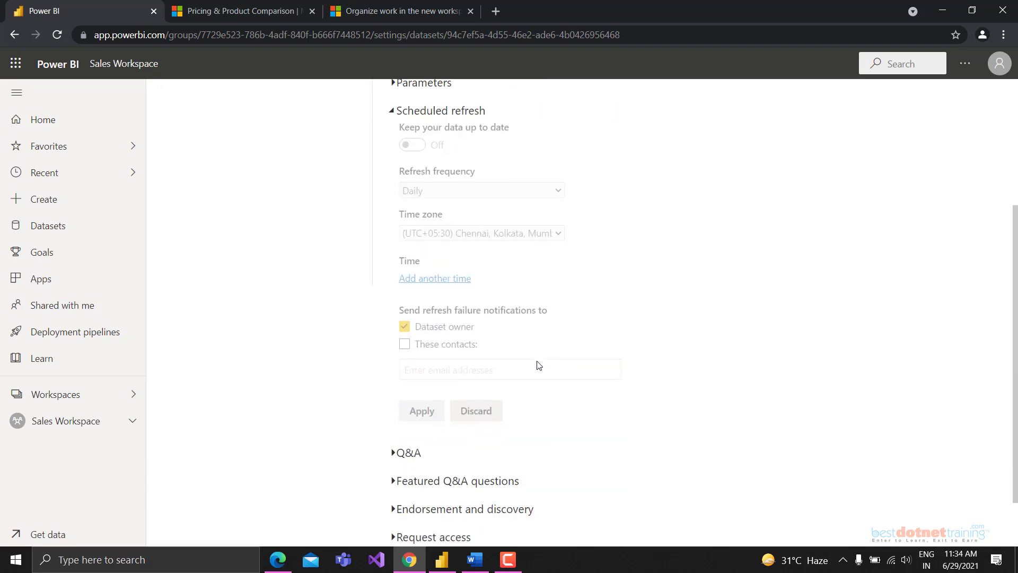
pyautogui.scroll(4, 539, 364)
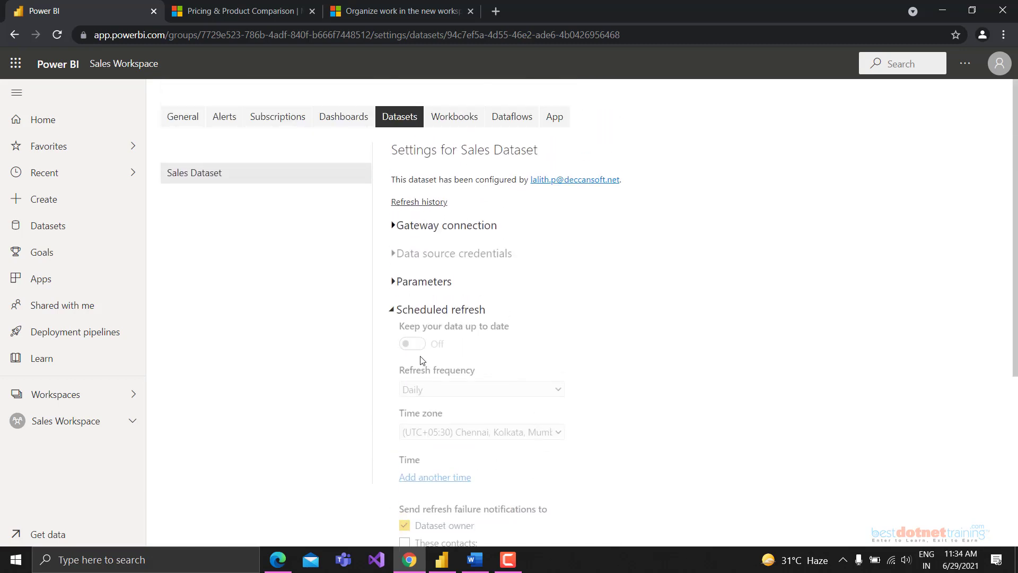
pyautogui.scroll(-4, 455, 357)
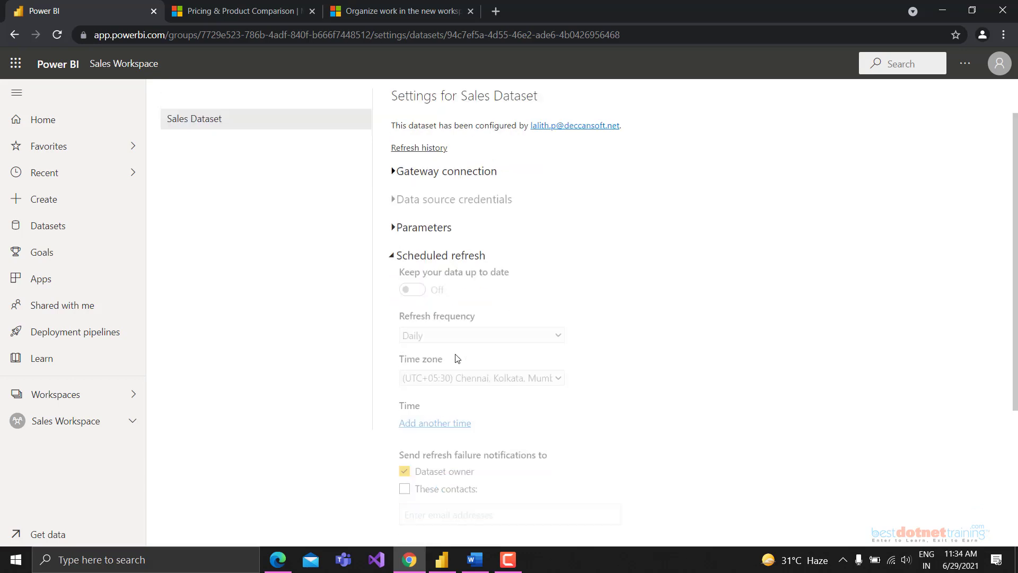
pyautogui.scroll(2, 479, 359)
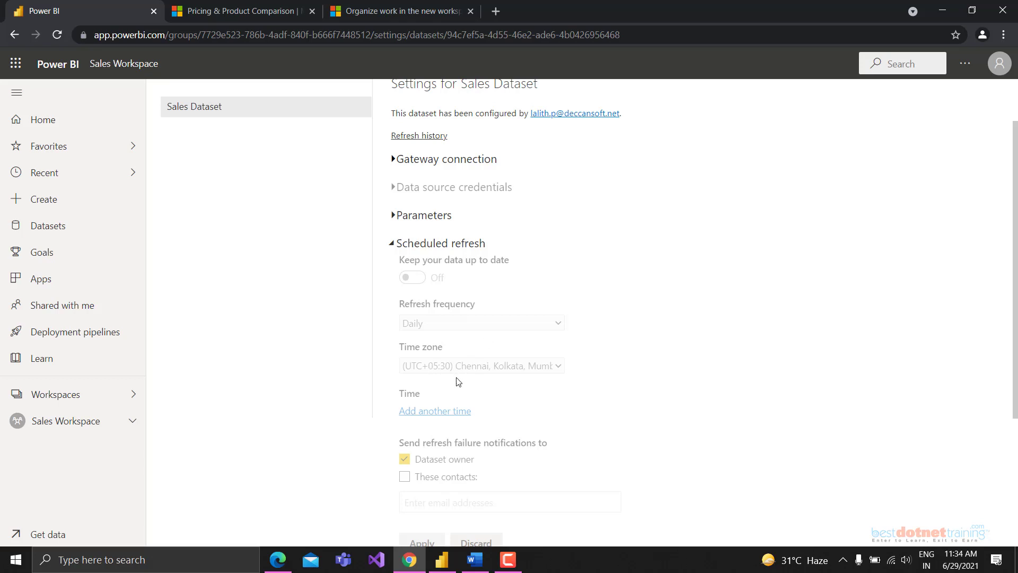
pyautogui.scroll(2, 459, 371)
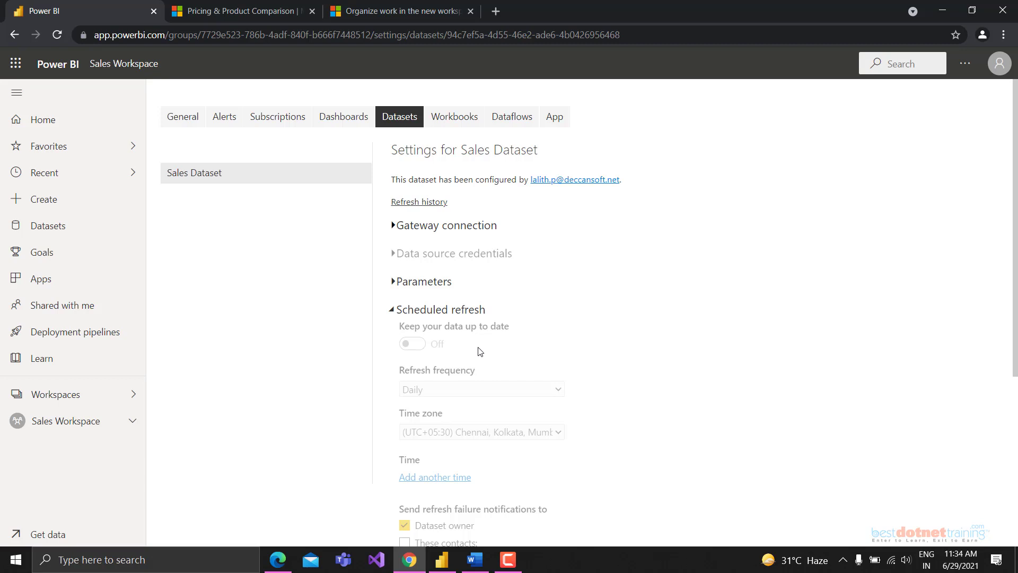
# Step: Recheck the powergateway entry under Gateway connection and collapse both the Gateway connection and Scheduled refresh sections
pyautogui.click(407, 232)
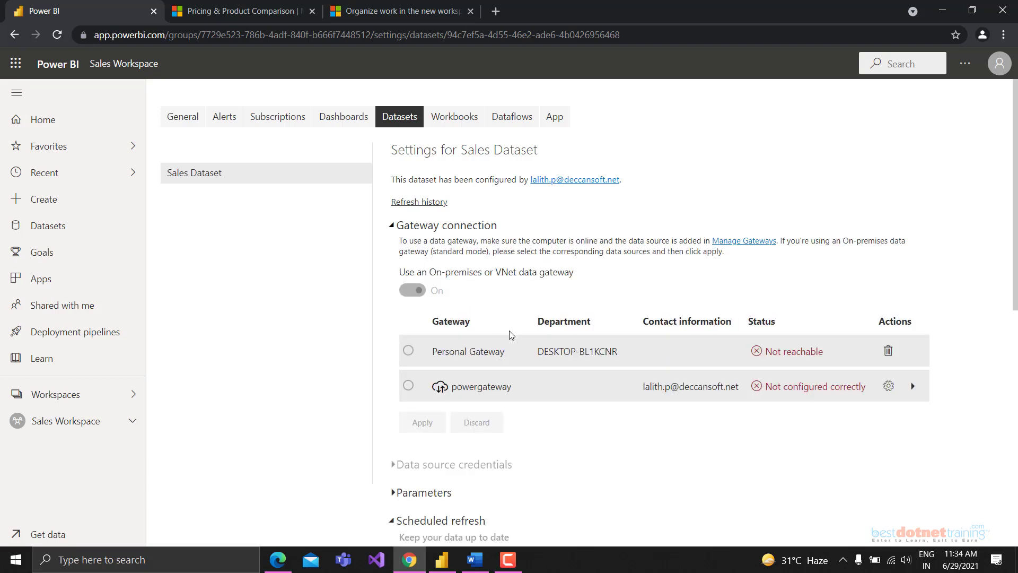
pyautogui.doubleClick(451, 383)
pyautogui.click(531, 399)
pyautogui.click(408, 227)
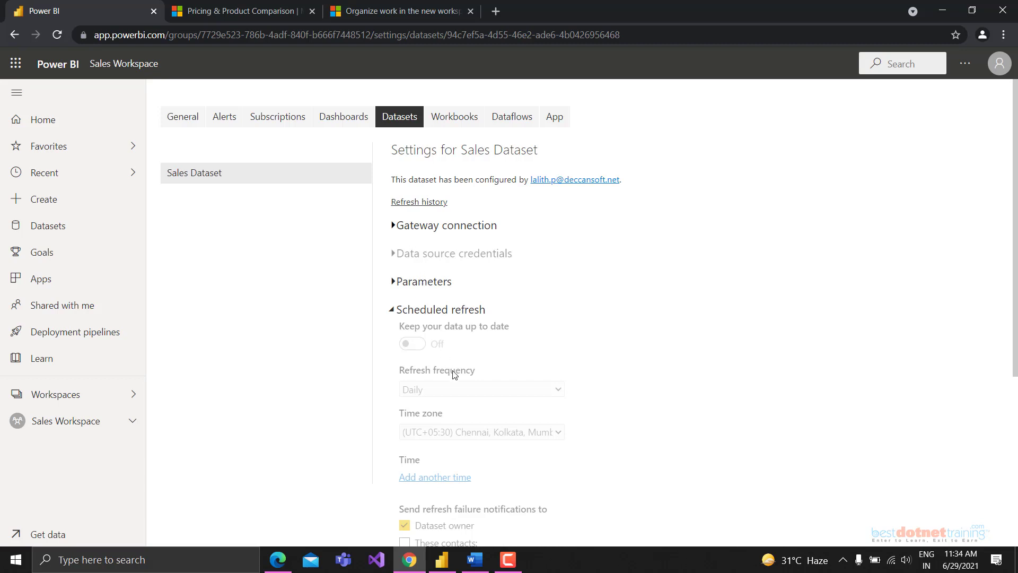
pyautogui.click(429, 310)
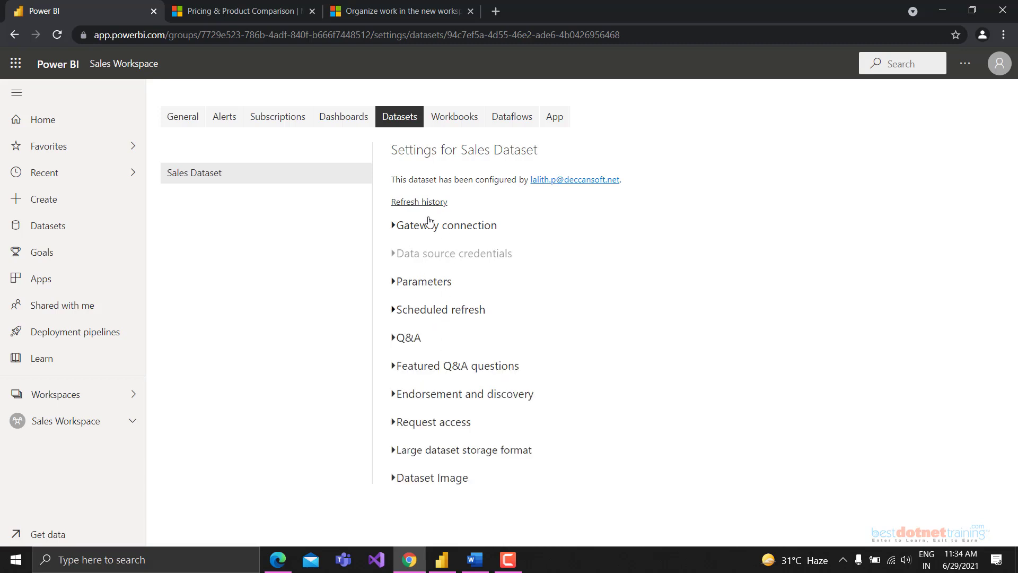
pyautogui.doubleClick(430, 312)
pyautogui.click(414, 230)
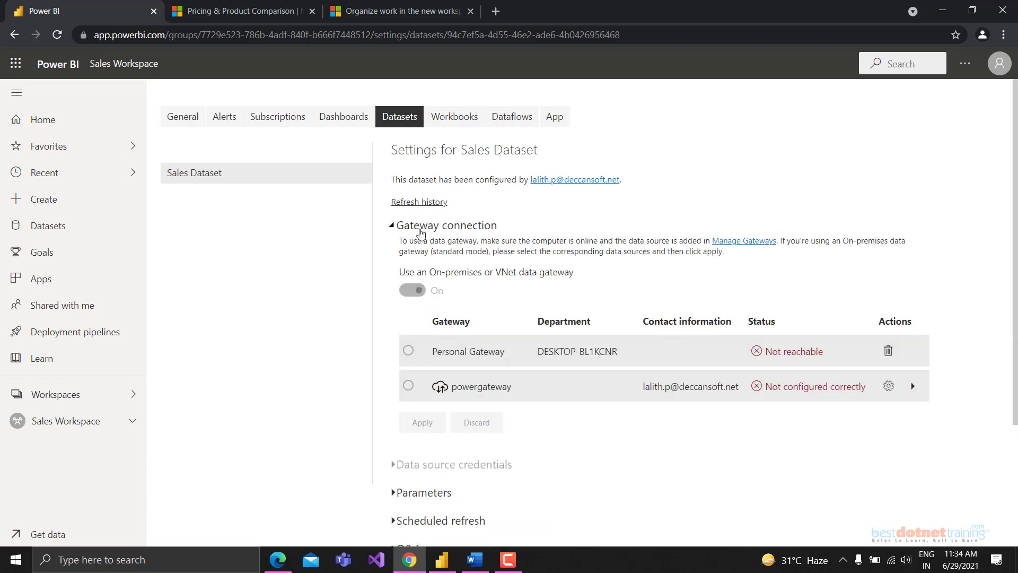
pyautogui.click(416, 229)
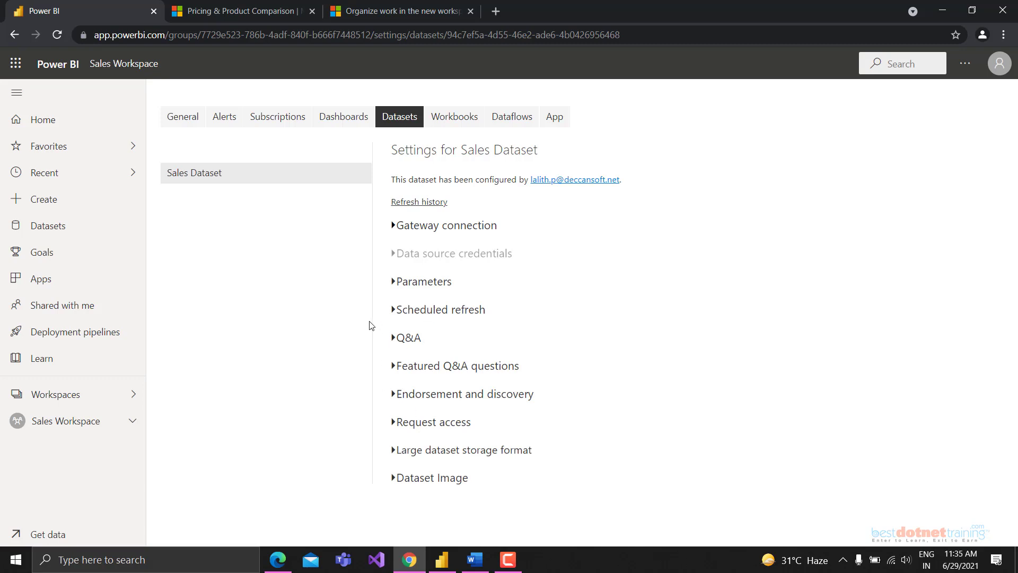
# Step: Return to Sales Workspace and examine the Sales Dataset, Sales Report and Sales Report 2 entries in its content list
pyautogui.click(62, 395)
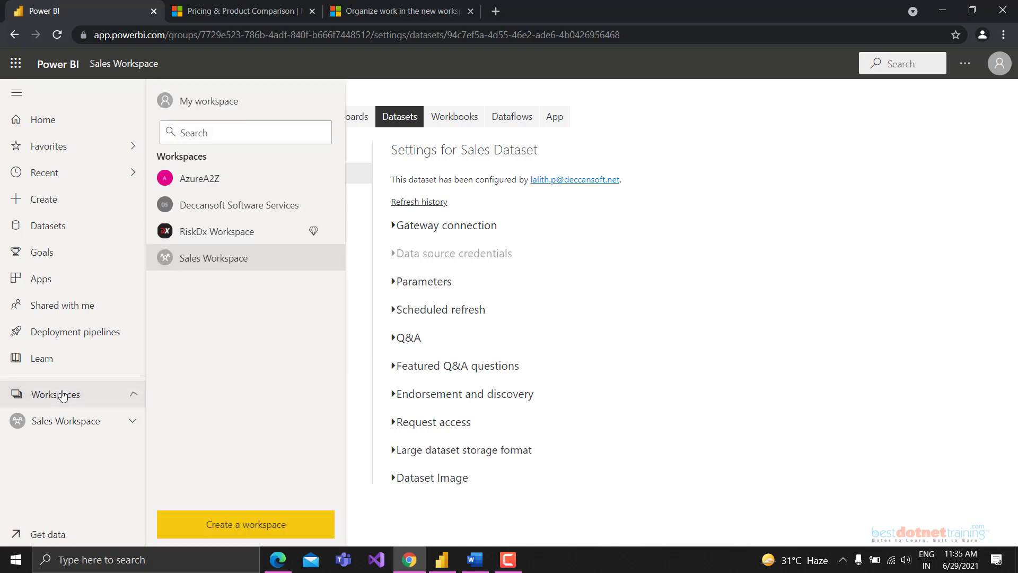
pyautogui.click(196, 258)
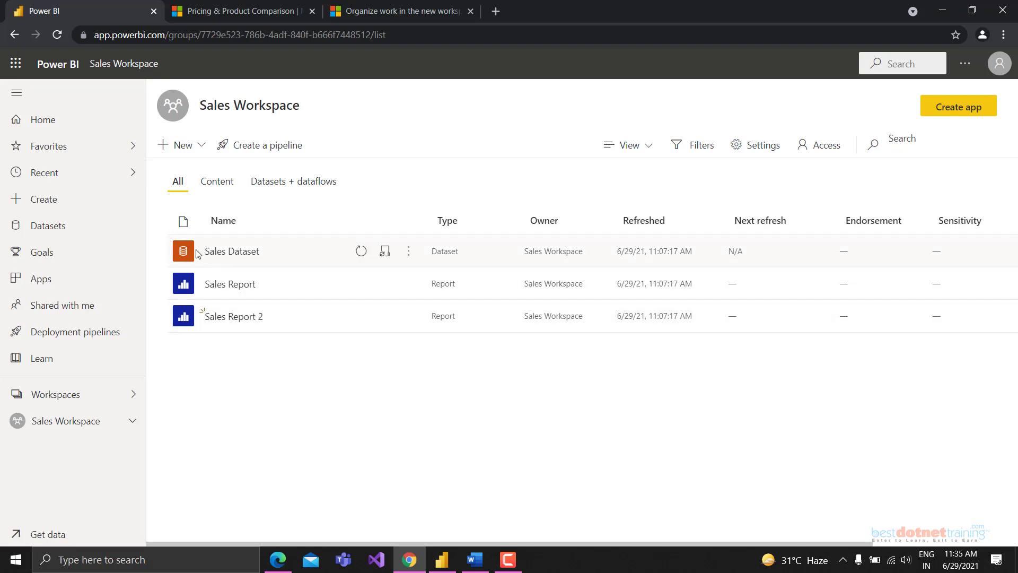
pyautogui.moveTo(202, 251); pyautogui.dragTo(259, 251)
pyautogui.click(229, 412)
pyautogui.moveTo(200, 251); pyautogui.dragTo(260, 251)
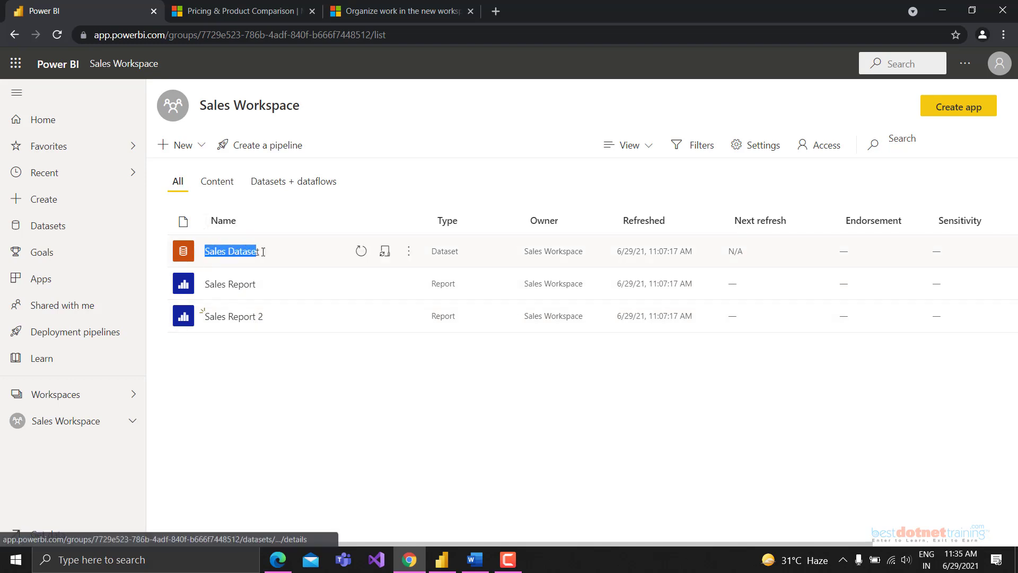
pyautogui.click(253, 391)
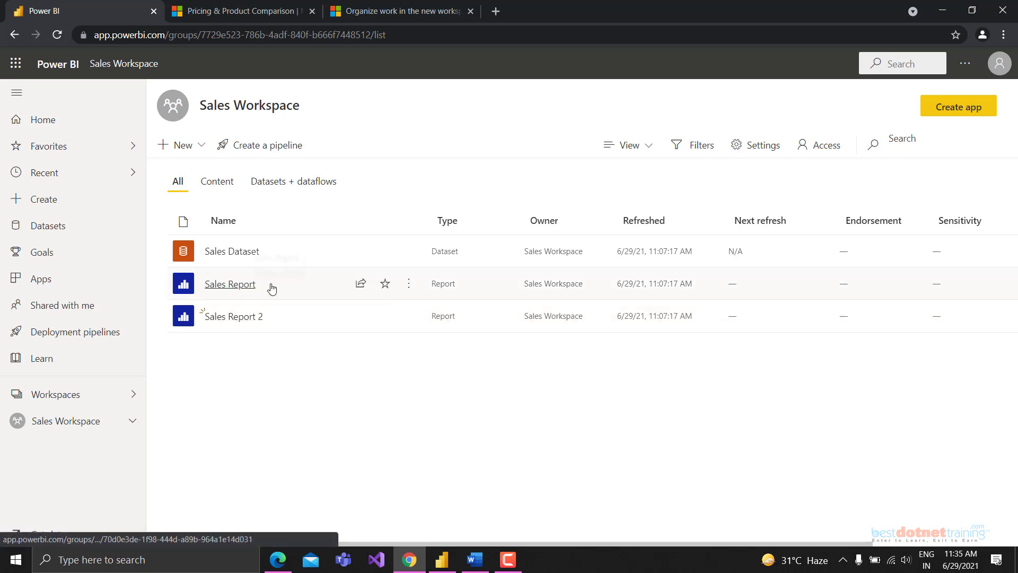
pyautogui.moveTo(203, 317); pyautogui.dragTo(262, 318)
pyautogui.click(263, 363)
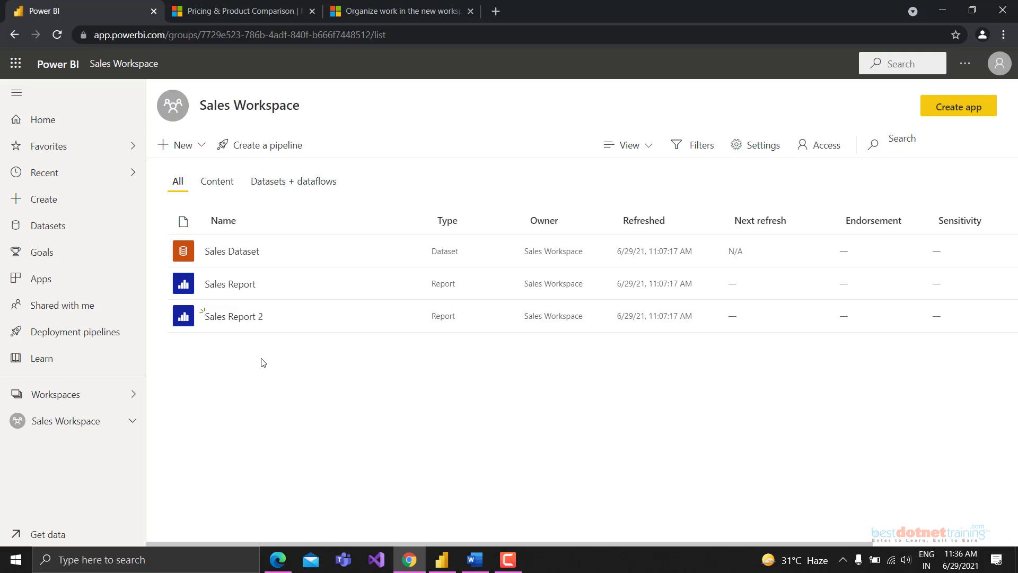
# Step: Open Sales Report from Sales Workspace and switch it to editing mode
pyautogui.click(229, 291)
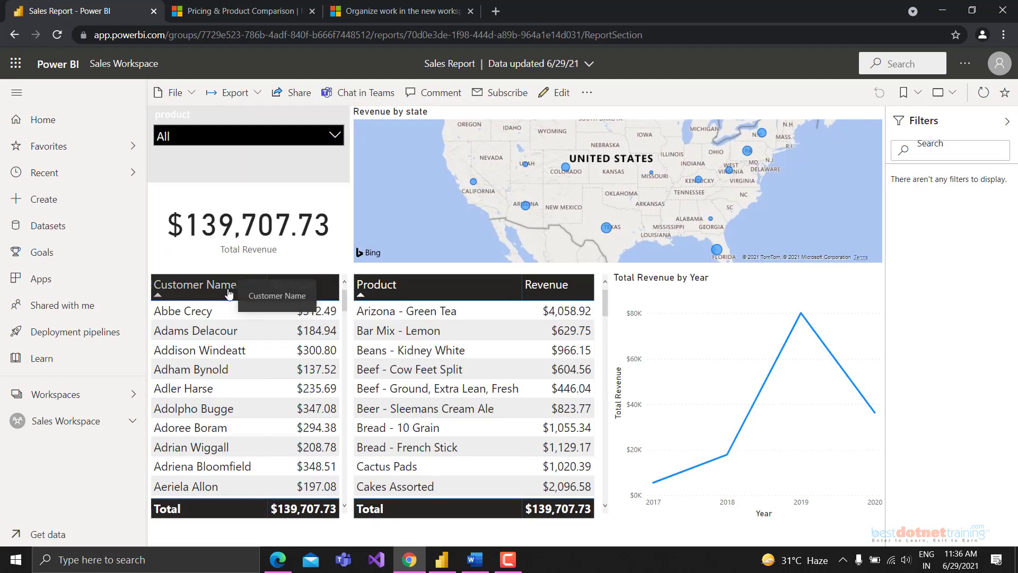
pyautogui.click(553, 95)
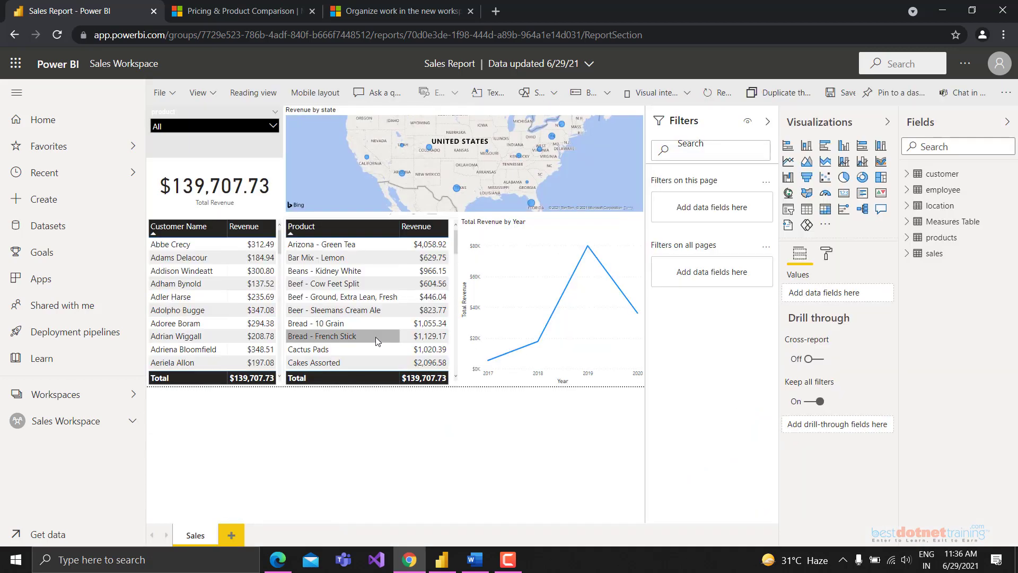
pyautogui.moveTo(596, 343)
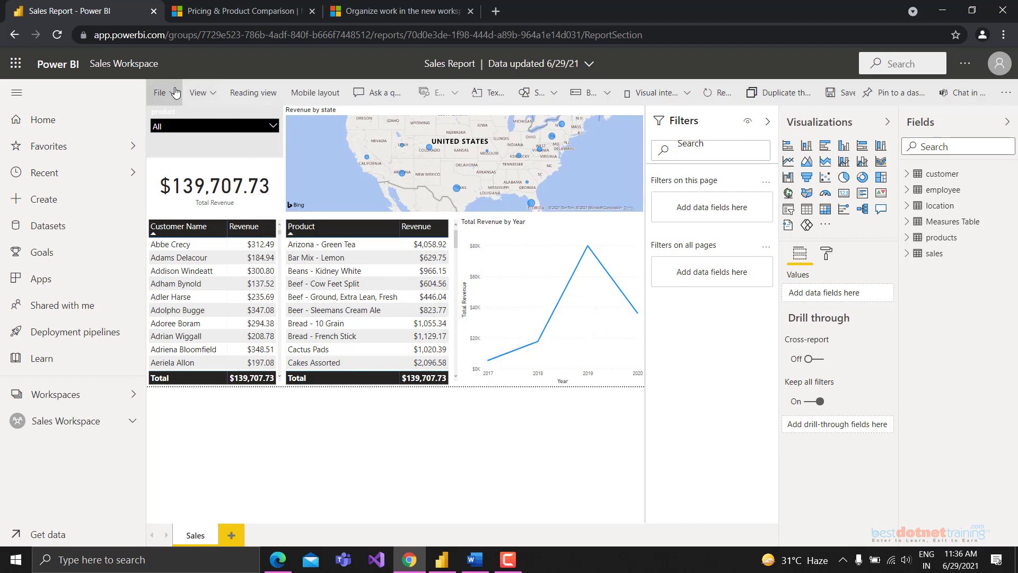
# Step: Pin the Total Revenue by Year line chart to a new dashboard named Sales Dashboard and dismiss the notification
pyautogui.moveTo(470, 233)
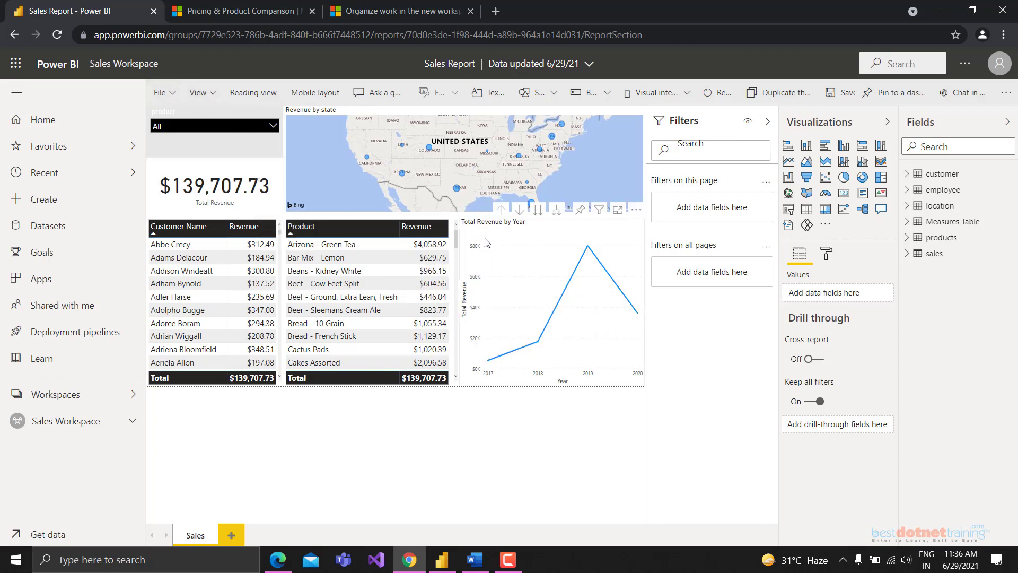
pyautogui.click(502, 306)
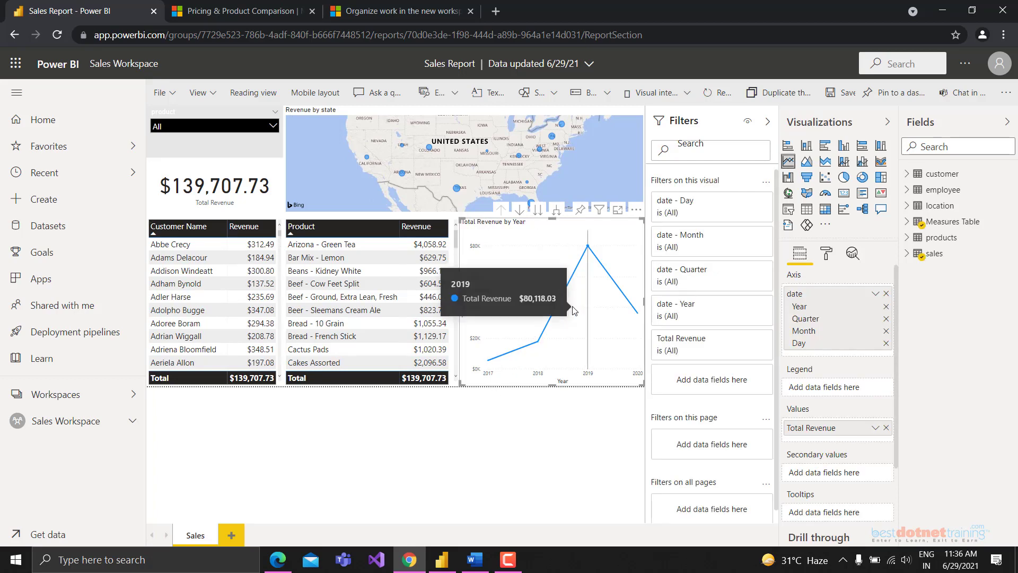
pyautogui.click(581, 212)
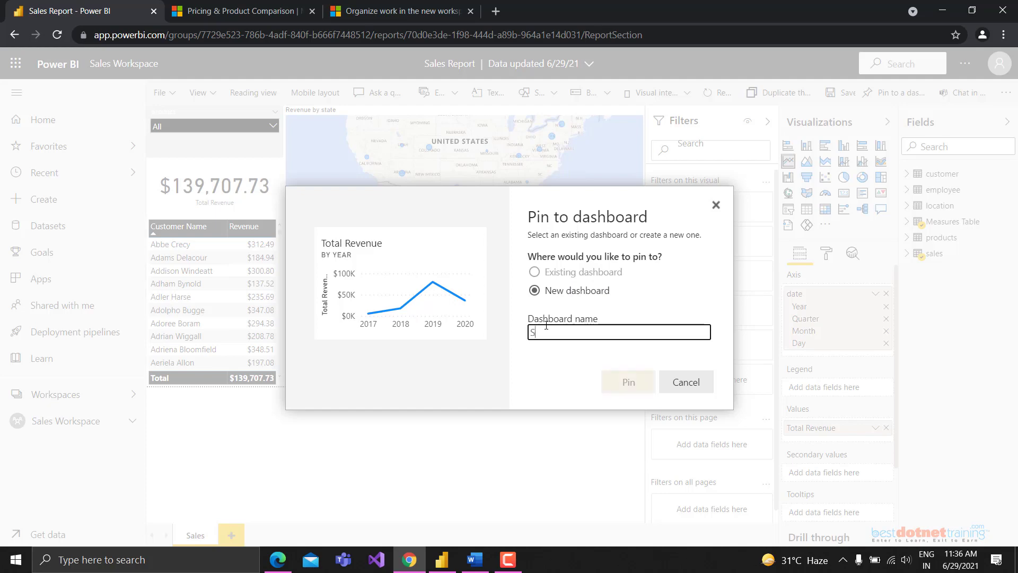
pyautogui.write('ales Dashboard')
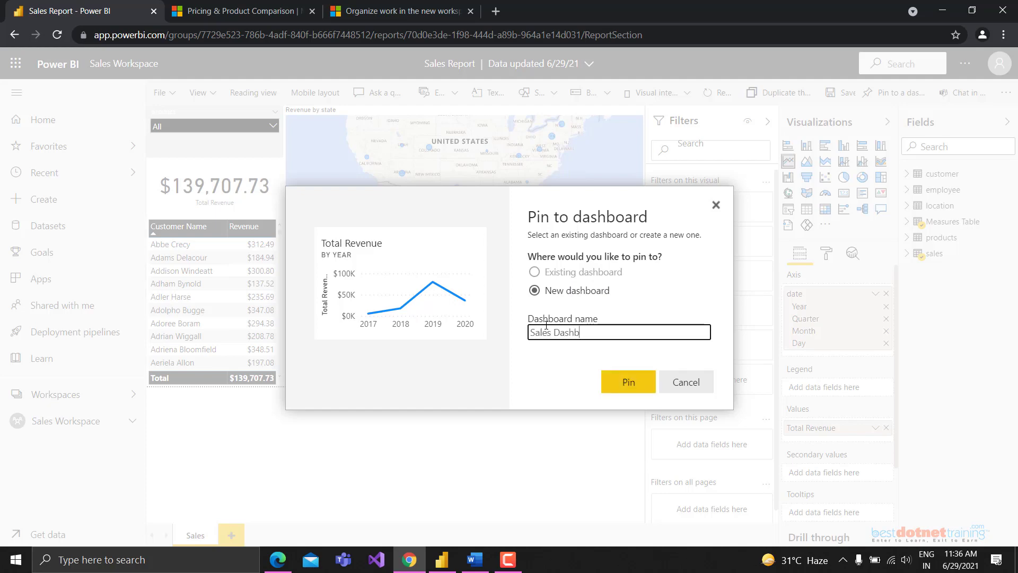
pyautogui.click(628, 381)
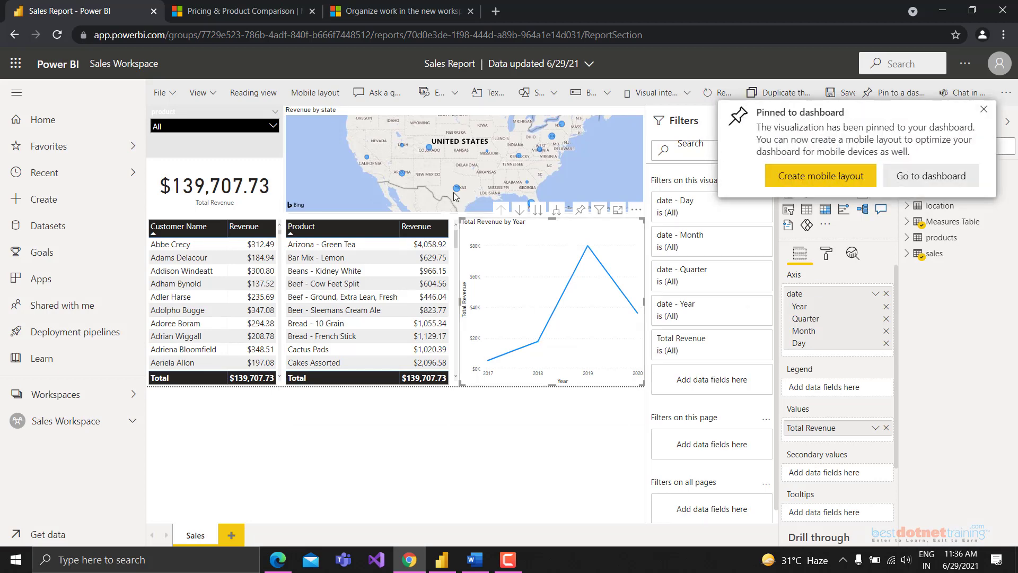
pyautogui.click(984, 109)
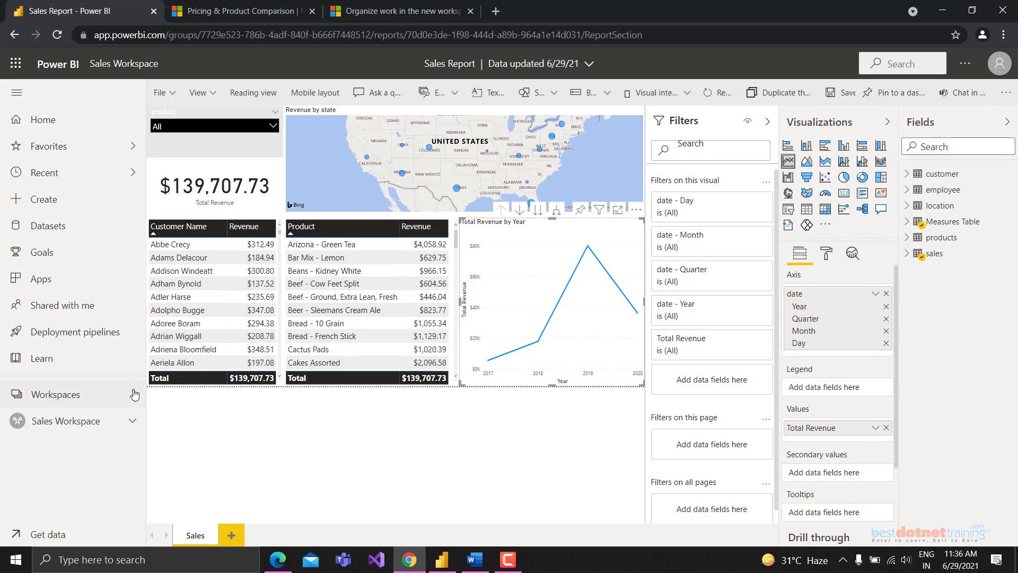
# Step: Return to Sales Workspace and compare the items listed under Content with those under Datasets + dataflows
pyautogui.click(83, 426)
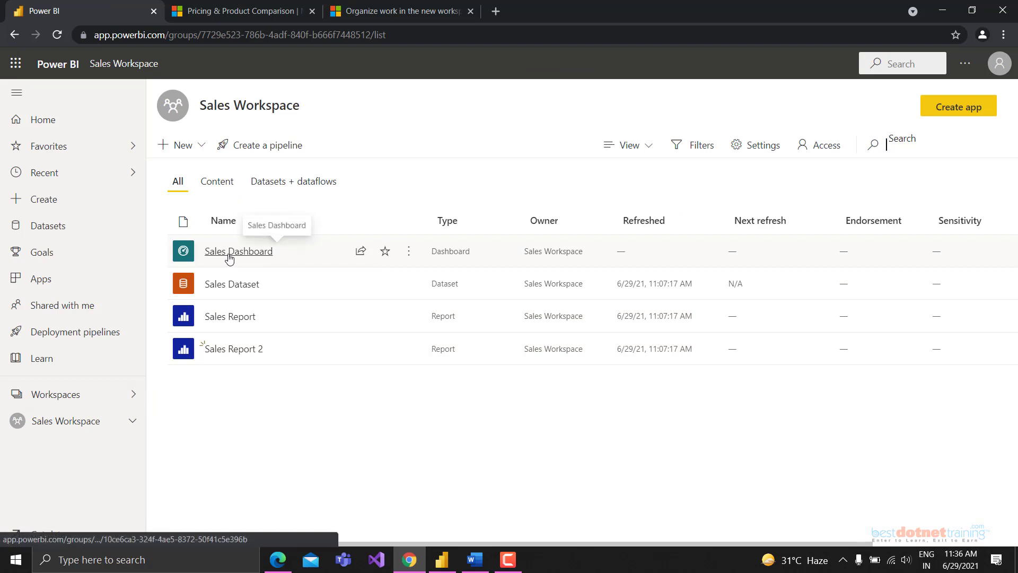
pyautogui.click(216, 189)
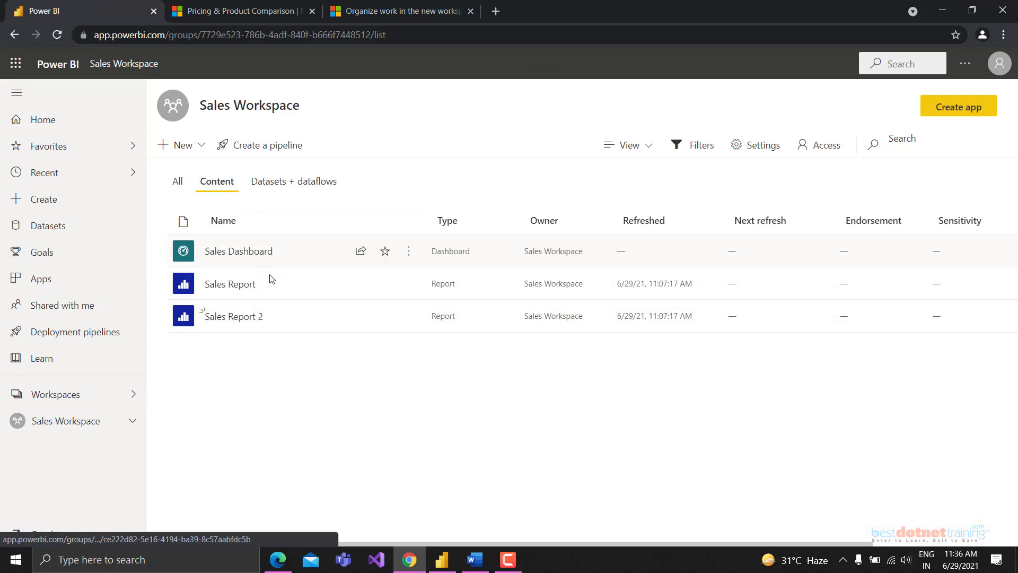
pyautogui.click(281, 186)
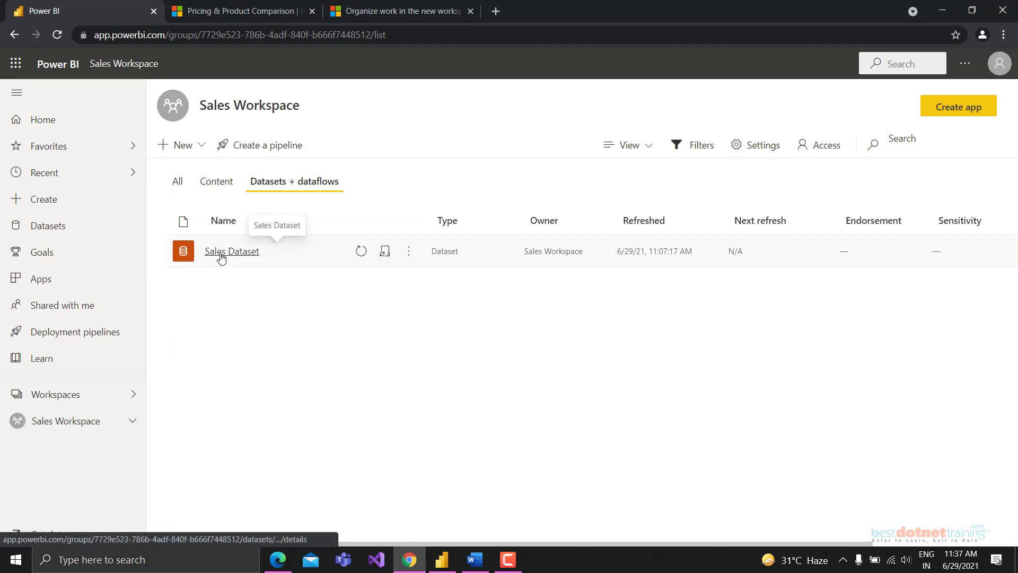
# Step: Open Sales Dashboard from the workspace's Content list and follow its Total Revenue tile to the source report
pyautogui.click(229, 182)
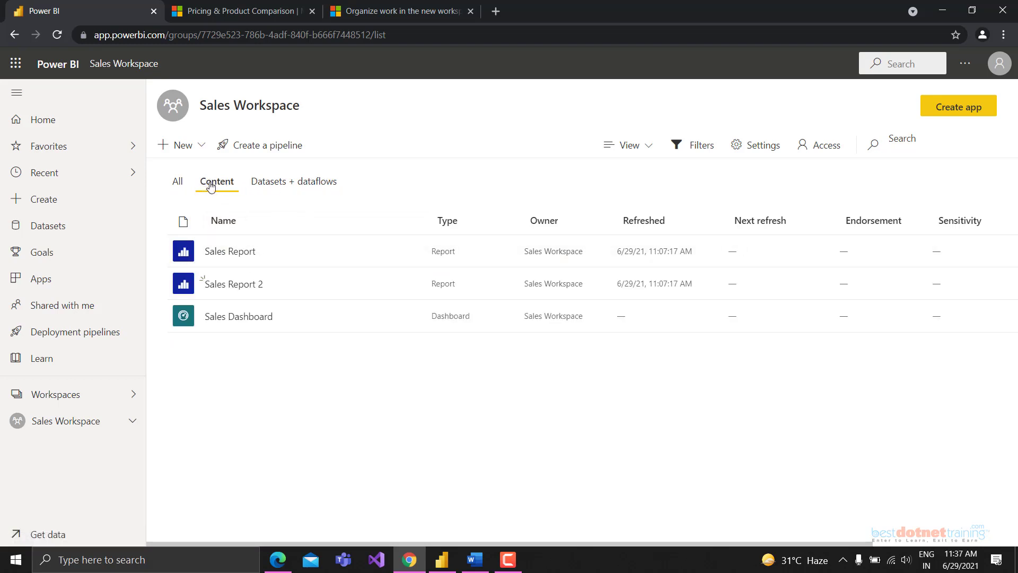
pyautogui.click(215, 317)
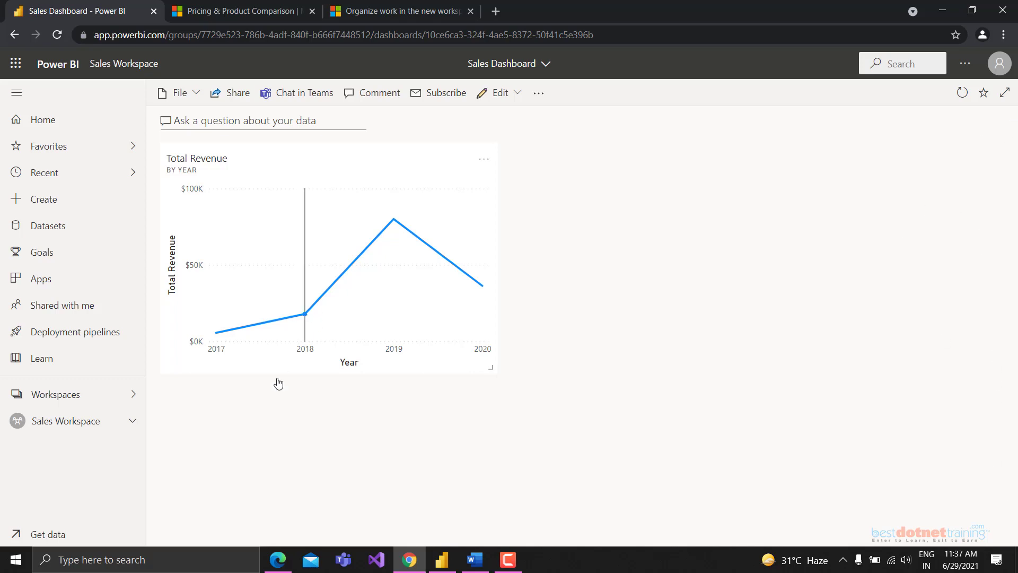
pyautogui.click(334, 156)
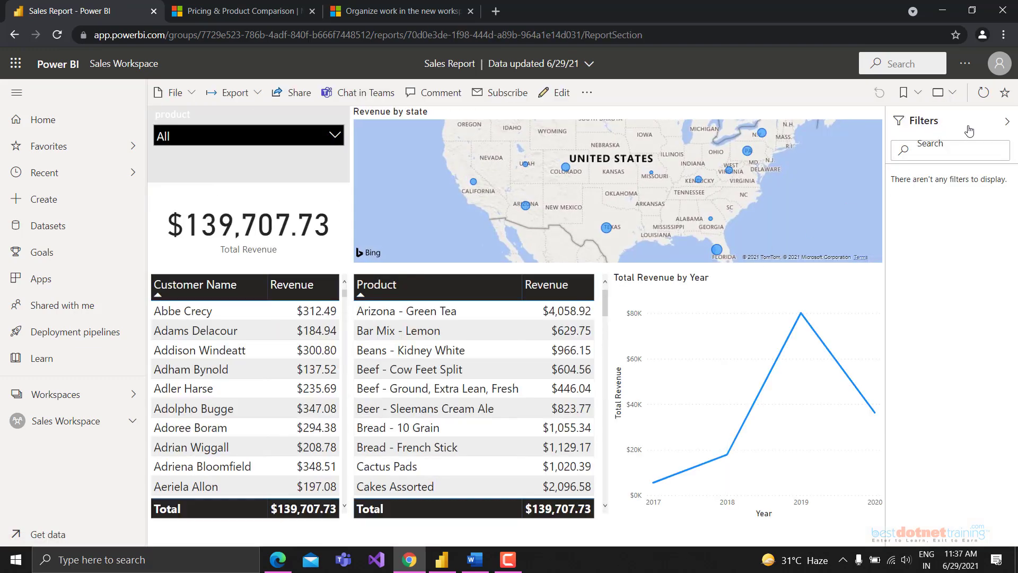
# Step: Collapse the report's Filters pane, return to Sales Workspace and open Sales Dashboard
pyautogui.click(1010, 126)
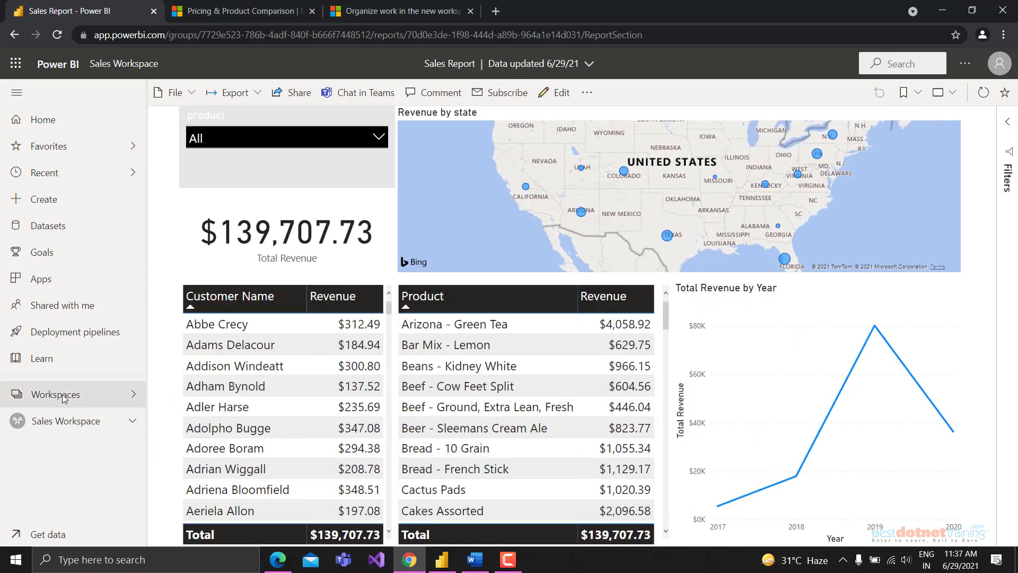
pyautogui.click(64, 398)
pyautogui.click(91, 422)
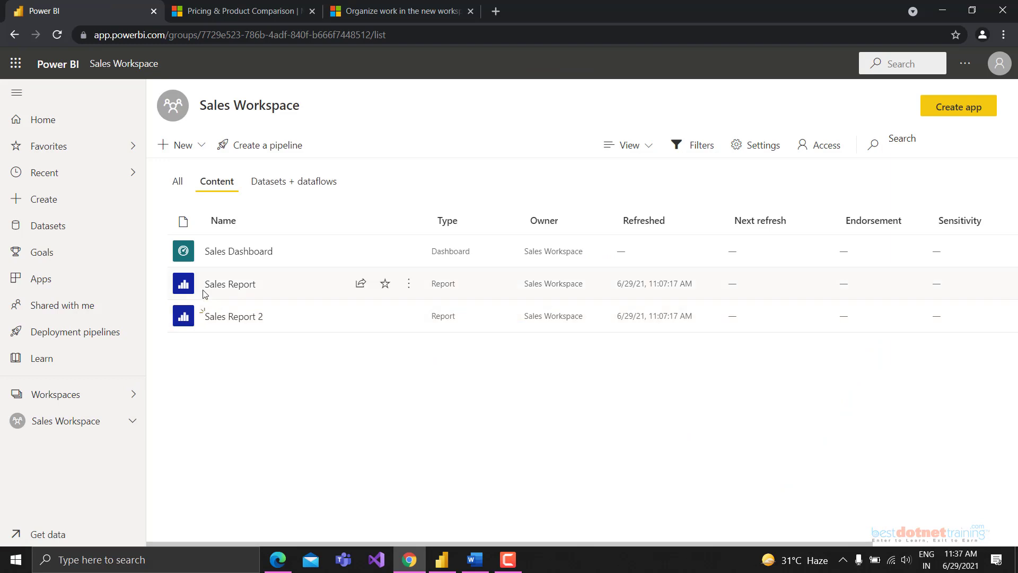
pyautogui.click(218, 253)
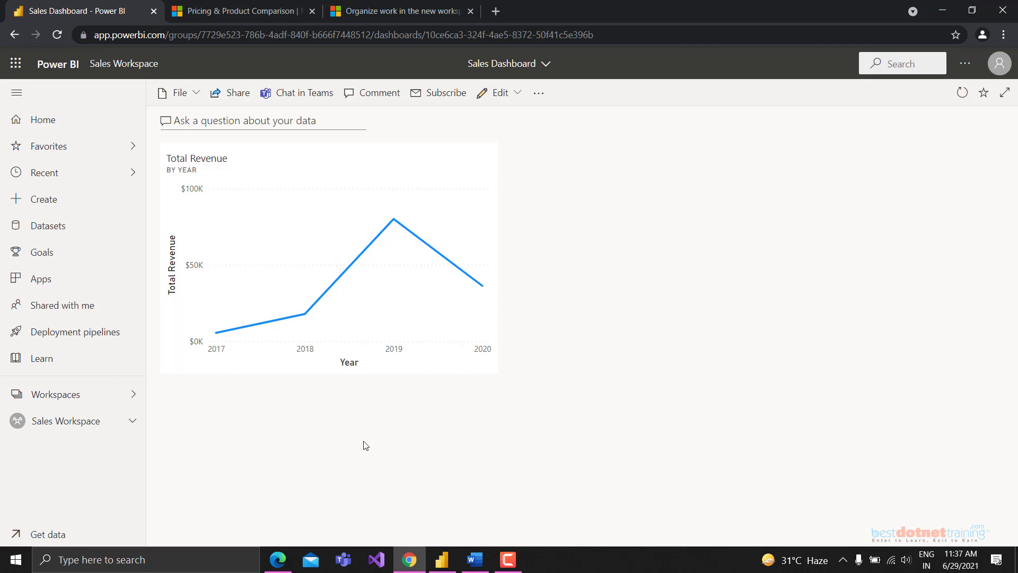
# Step: Open Sales Report from Sales Workspace and examine its product slicer and the Total Revenue by Year line chart
pyautogui.click(45, 403)
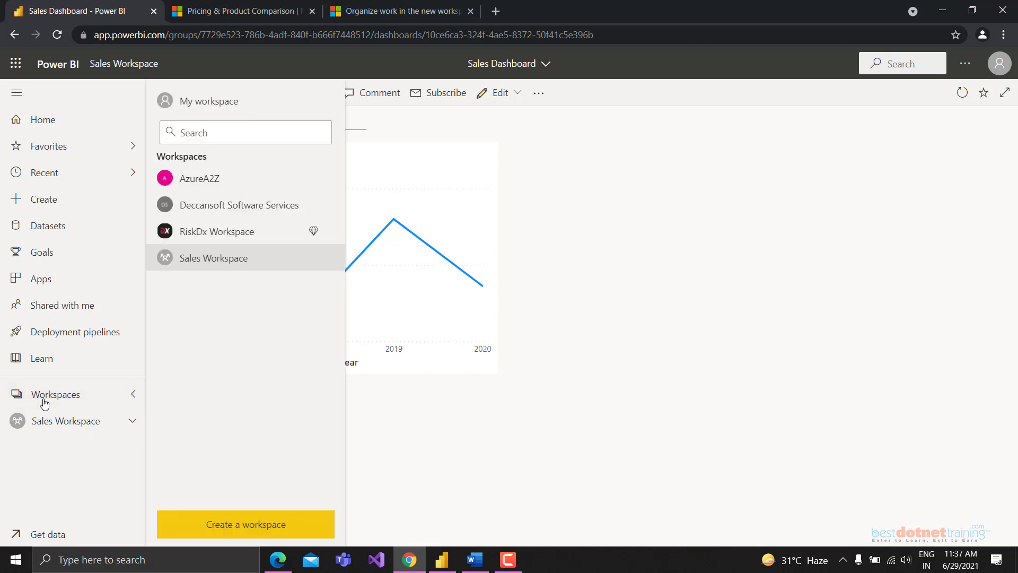
pyautogui.click(175, 265)
pyautogui.click(221, 286)
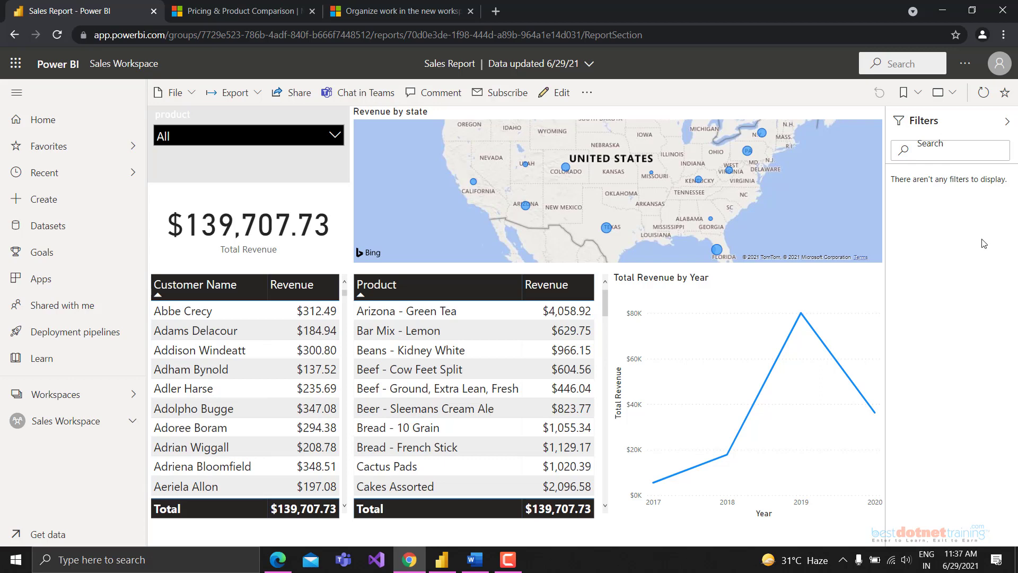
pyautogui.click(210, 145)
pyautogui.click(220, 140)
pyautogui.click(241, 167)
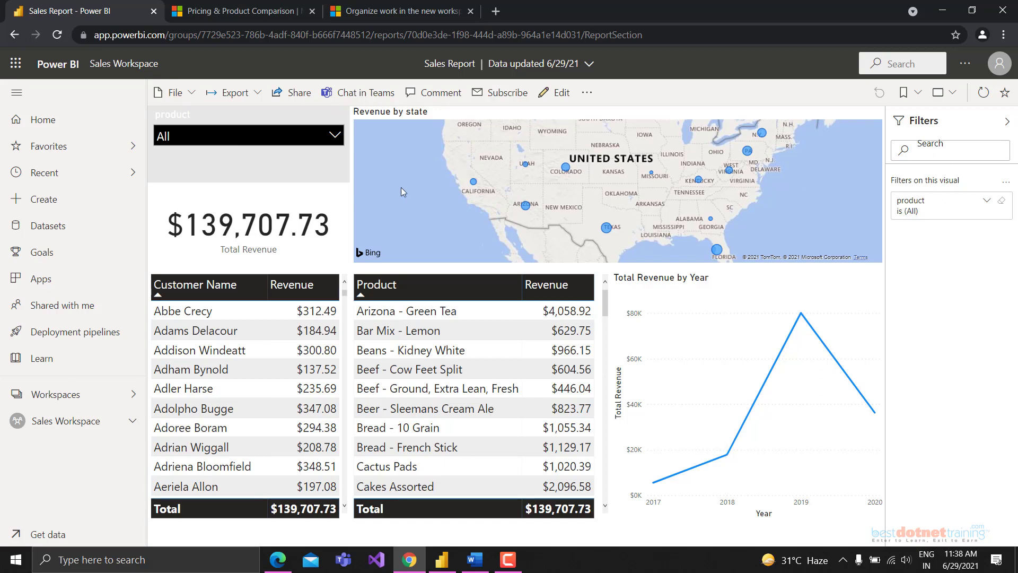
pyautogui.moveTo(692, 351)
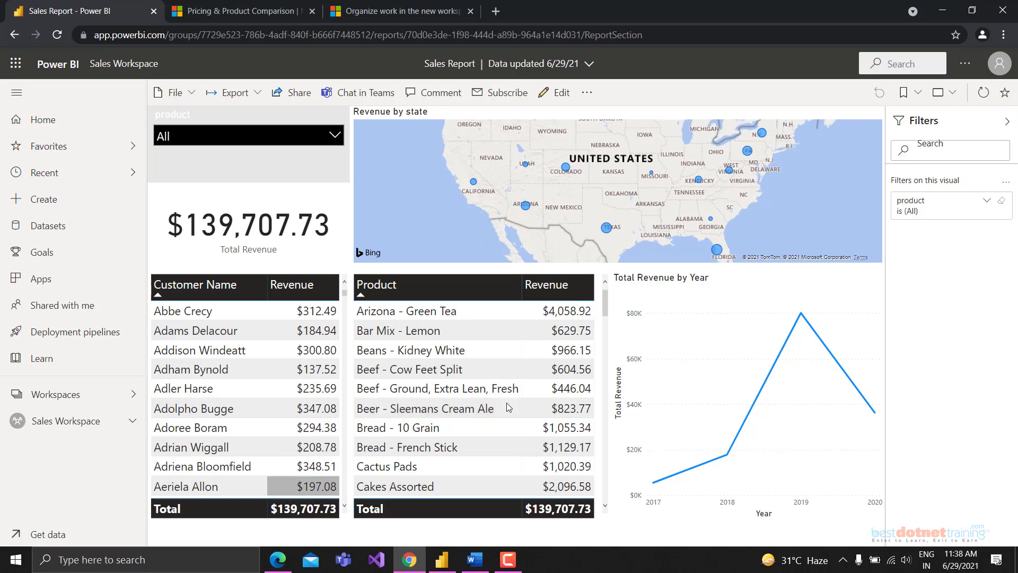
pyautogui.moveTo(794, 398)
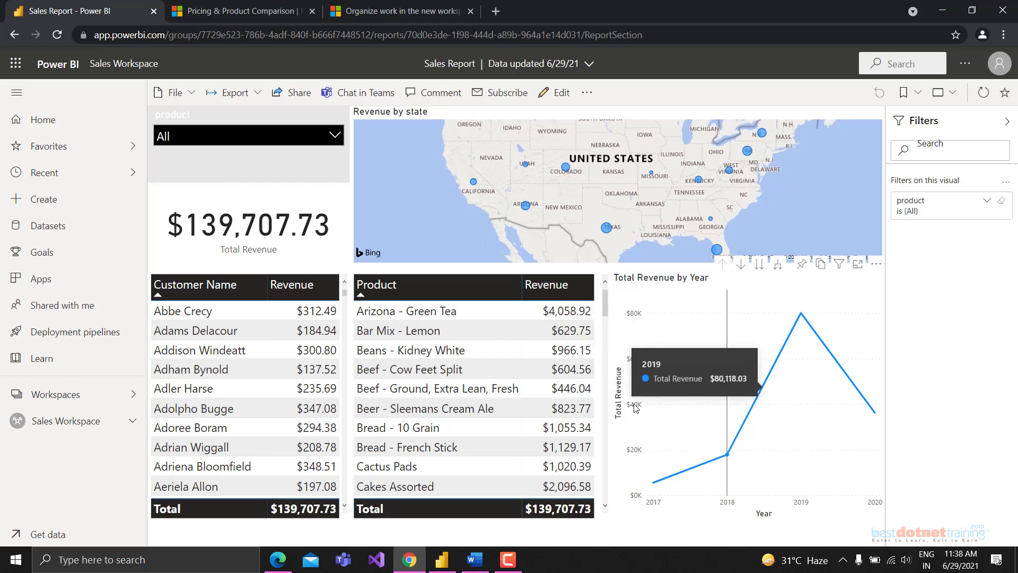
# Step: Return from Sales Report to the workspace's content list and reopen Sales Dashboard
pyautogui.click(71, 393)
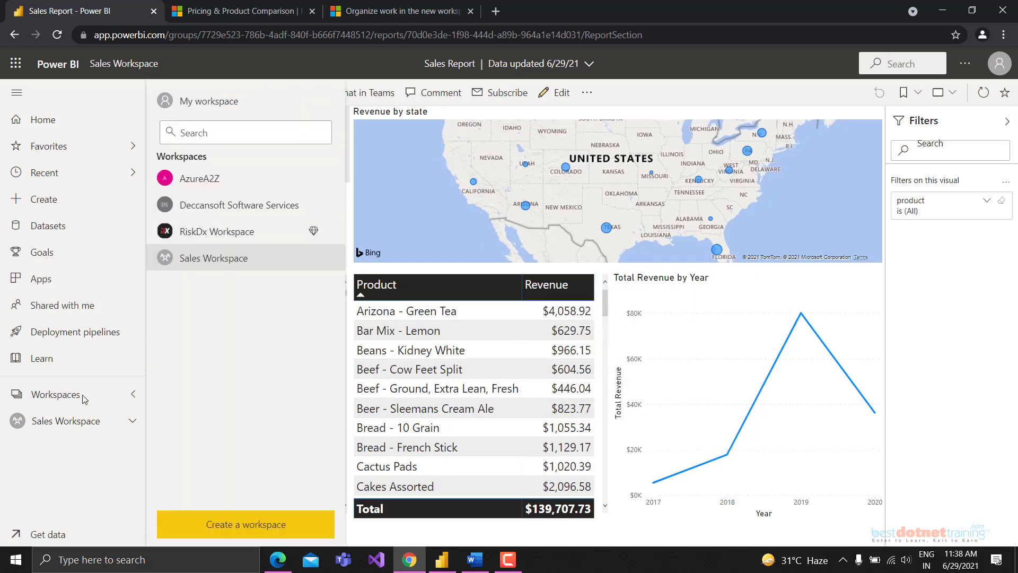
pyautogui.click(77, 421)
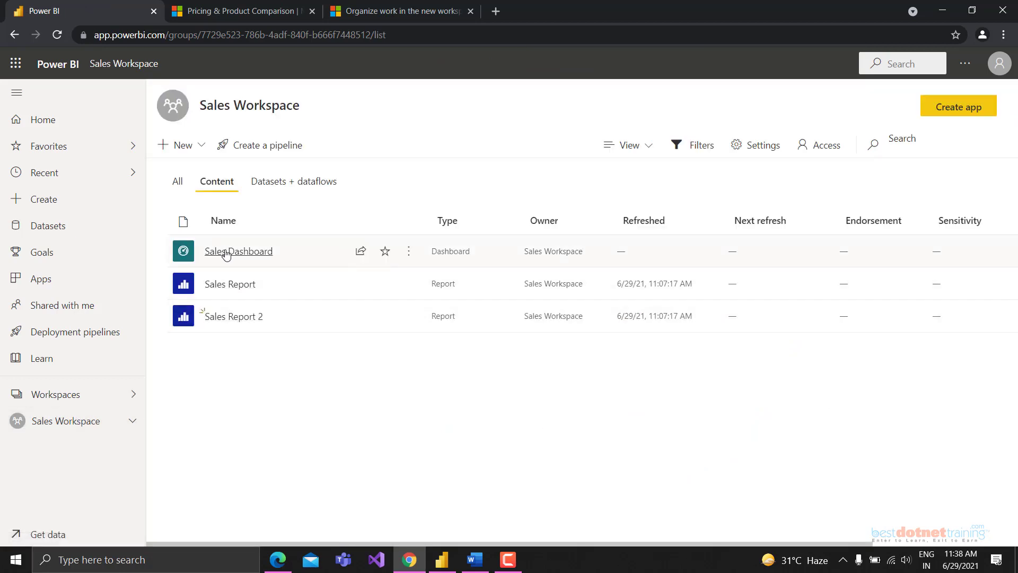
pyautogui.click(223, 250)
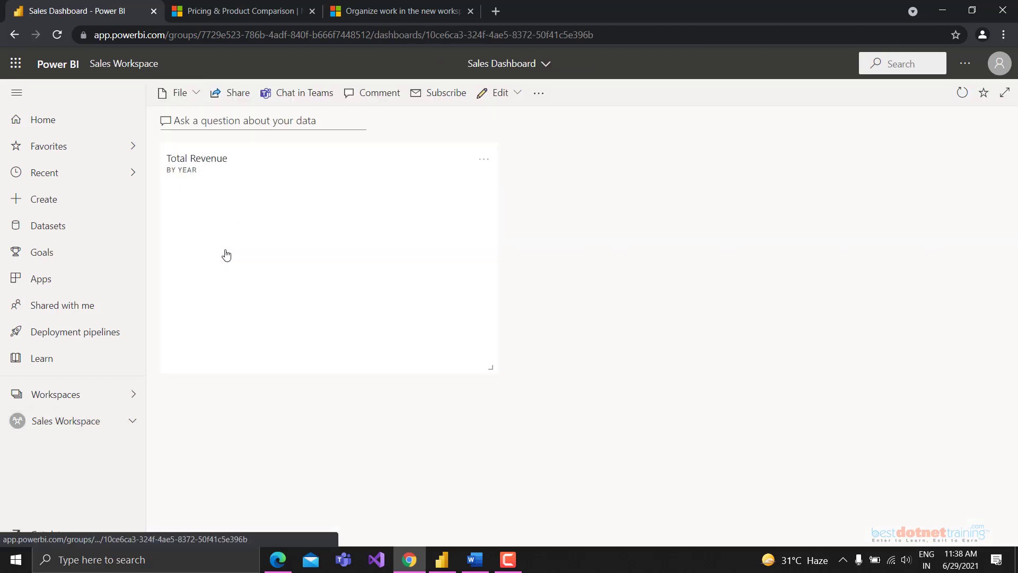
# Step: Open Sales Report 2 from Sales Workspace and switch it to editing mode
pyautogui.click(63, 394)
pyautogui.click(66, 420)
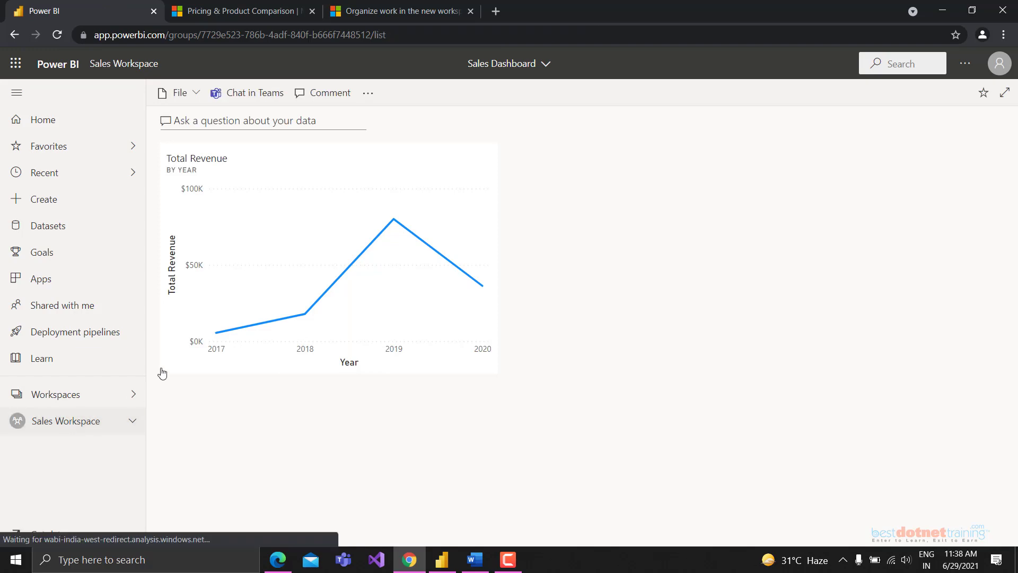
pyautogui.click(229, 325)
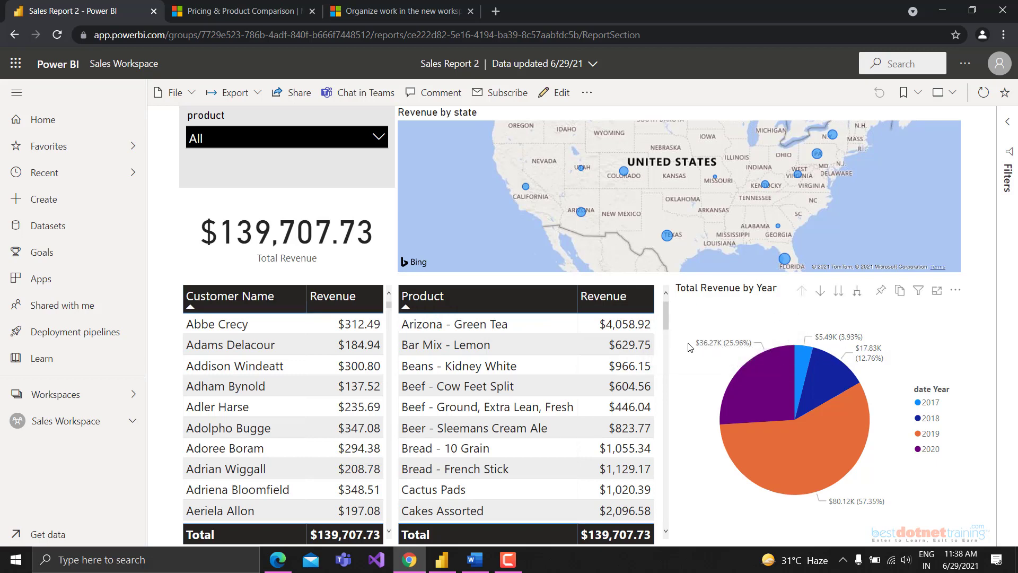
pyautogui.click(555, 95)
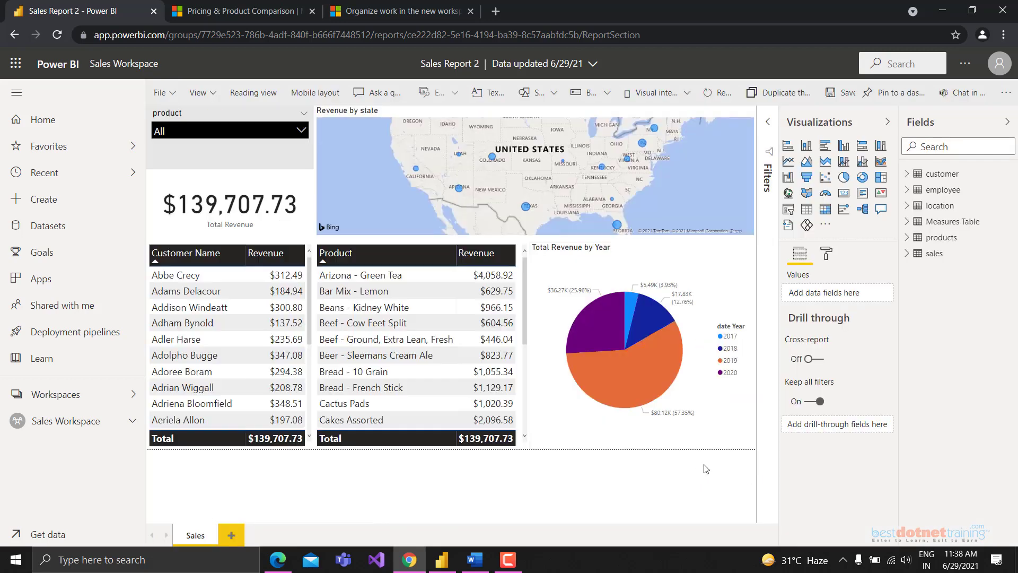
# Step: Pin the Total Revenue by Year pie chart to the existing Sales Dashboard
pyautogui.click(691, 240)
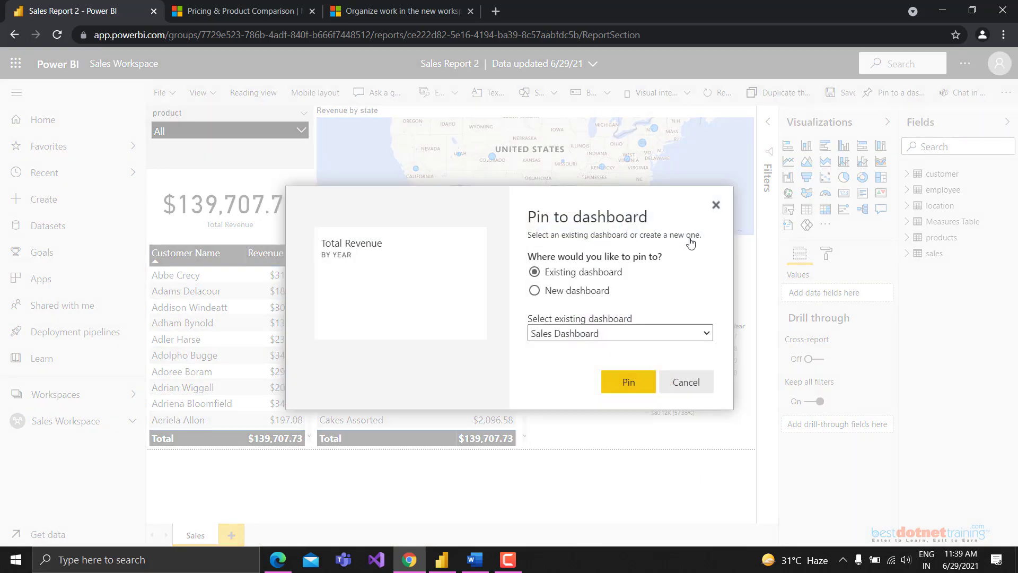
pyautogui.click(549, 333)
pyautogui.click(557, 348)
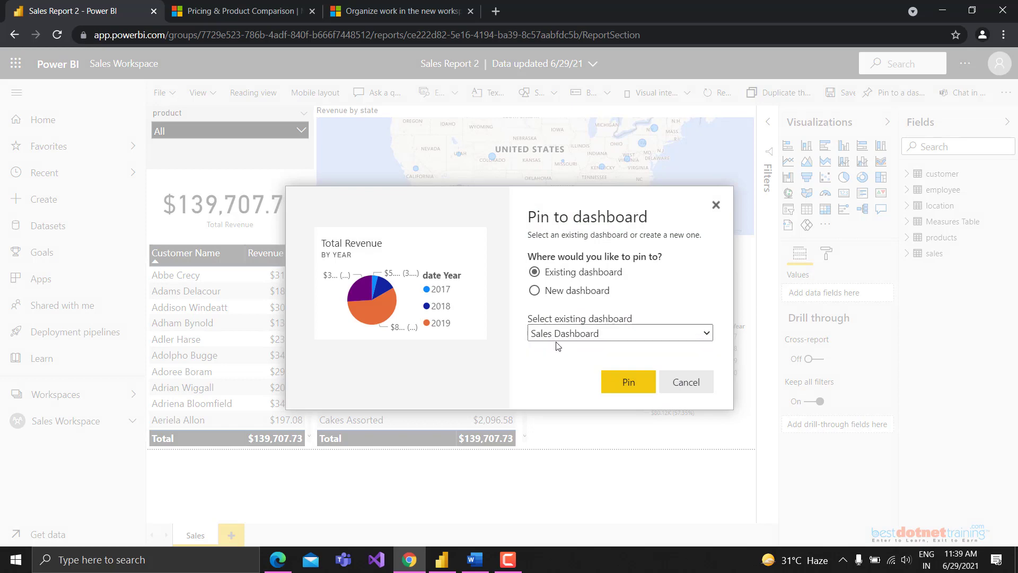
pyautogui.click(610, 380)
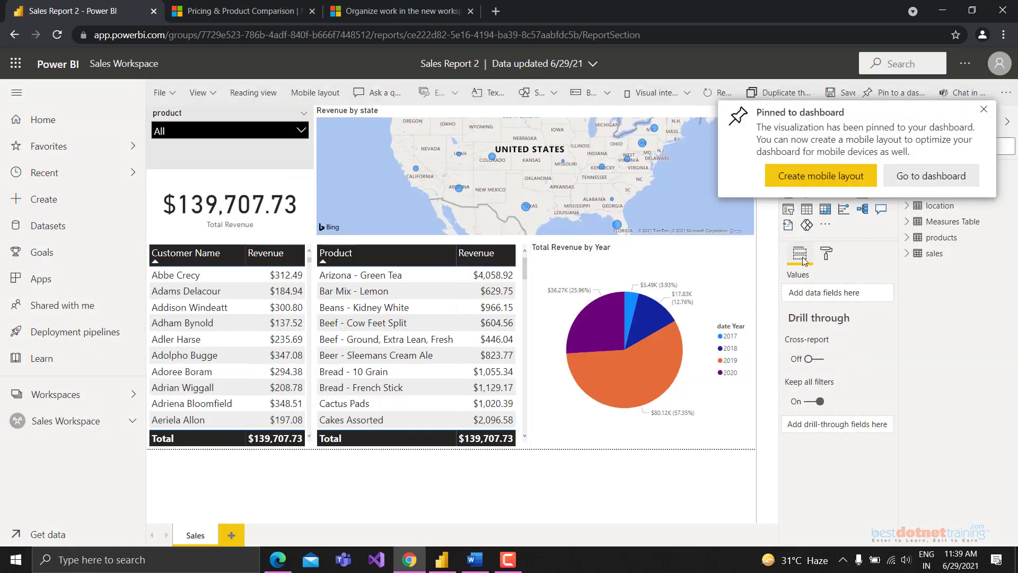
# Step: Go to Sales Dashboard and try moving and resizing the Total Revenue pie chart tile
pyautogui.click(930, 176)
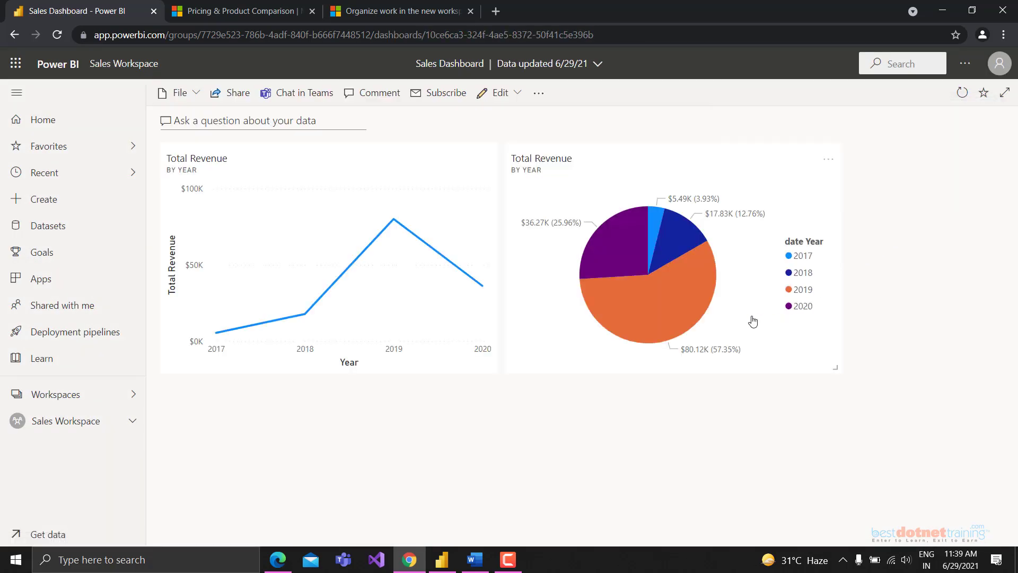
pyautogui.moveTo(640, 165); pyautogui.dragTo(703, 172)
pyautogui.moveTo(841, 367); pyautogui.dragTo(792, 357)
# Step: Return to Sales Workspace, list all its items and view the insights for Sales Dataset
pyautogui.click(56, 406)
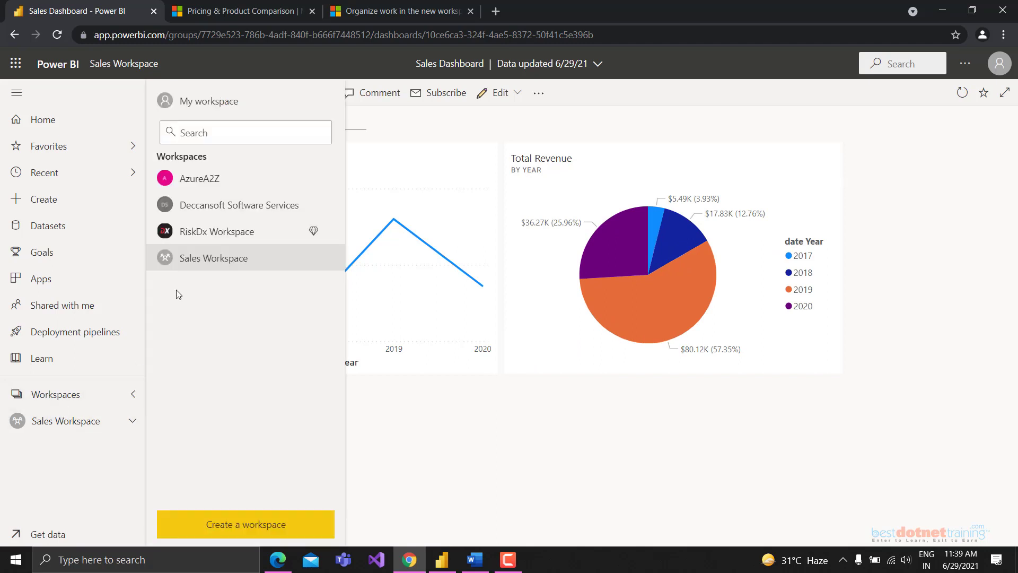
pyautogui.click(197, 265)
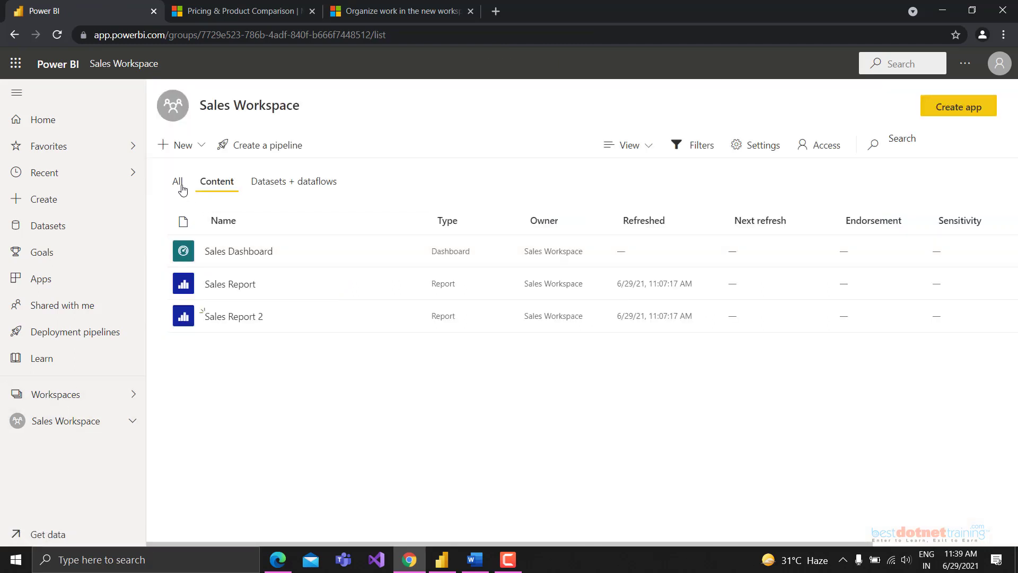
pyautogui.click(181, 185)
pyautogui.click(409, 283)
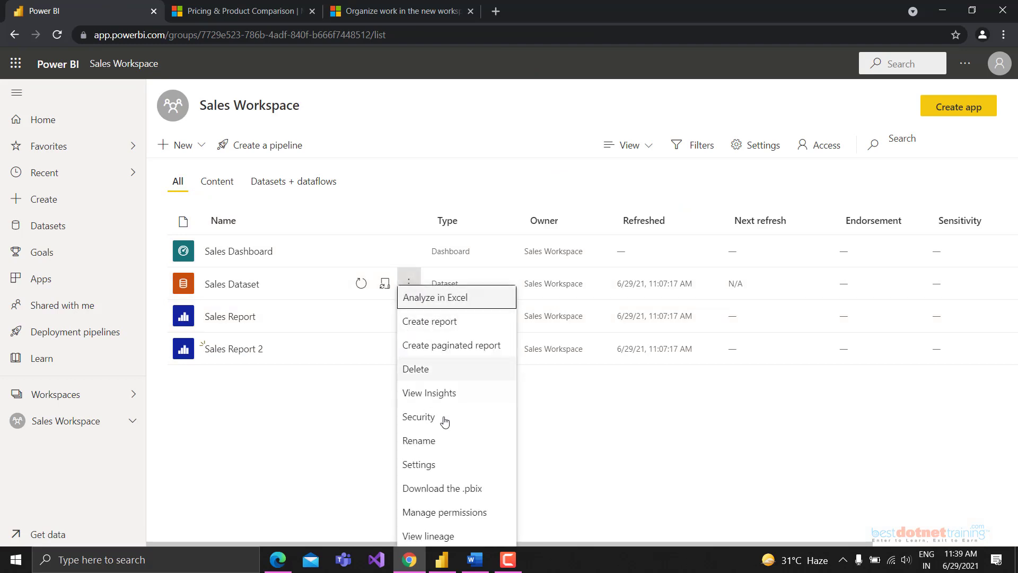
pyautogui.click(422, 395)
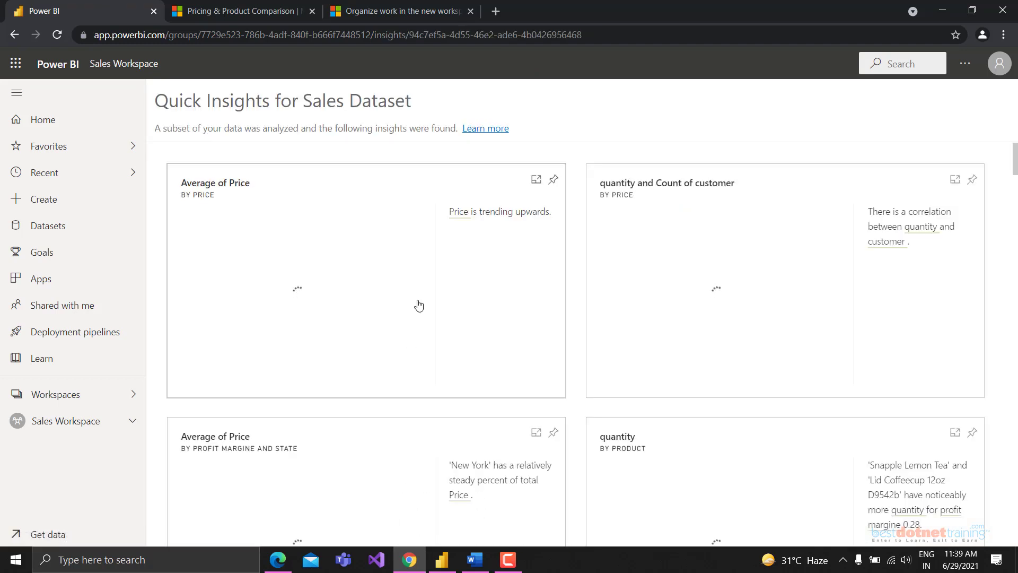
# Step: Browse the Quick Insights and pin the quantity by product bar chart about price 3.99 to Sales Dashboard
pyautogui.scroll(-4, 464, 341)
pyautogui.scroll(-3, 464, 360)
pyautogui.scroll(-3, 464, 361)
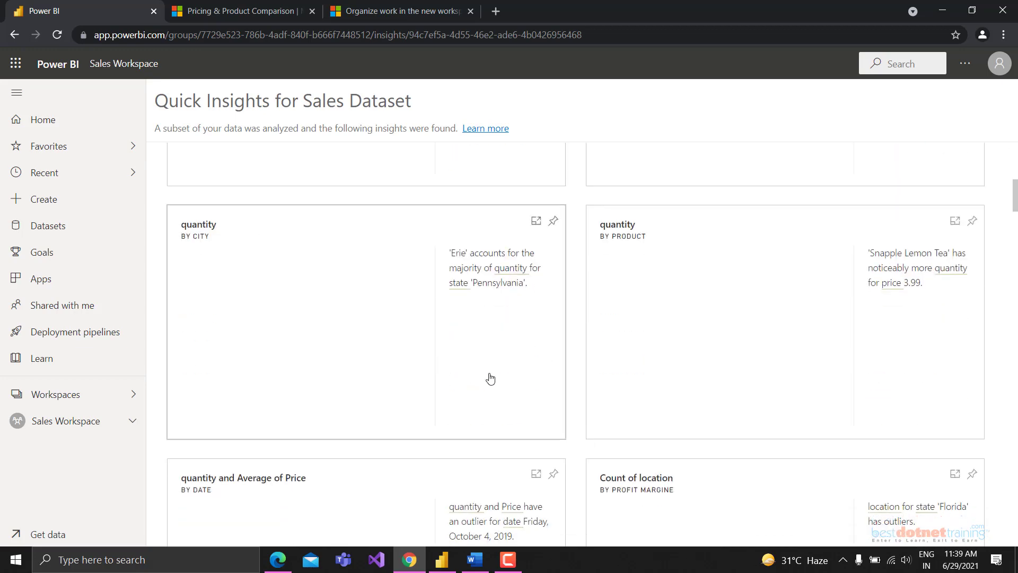
pyautogui.scroll(1, 726, 376)
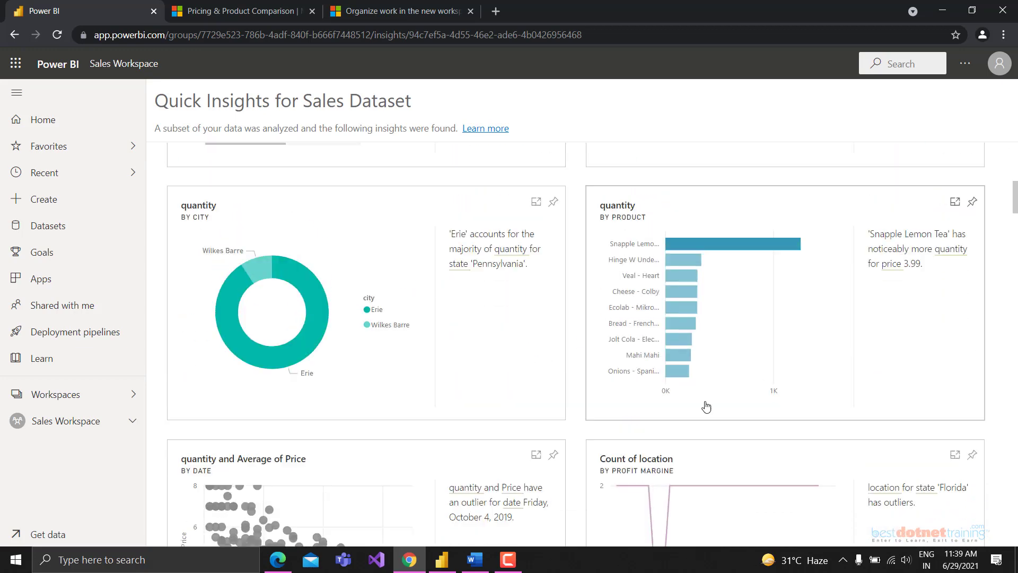
pyautogui.scroll(-6, 675, 432)
pyautogui.scroll(8, 801, 398)
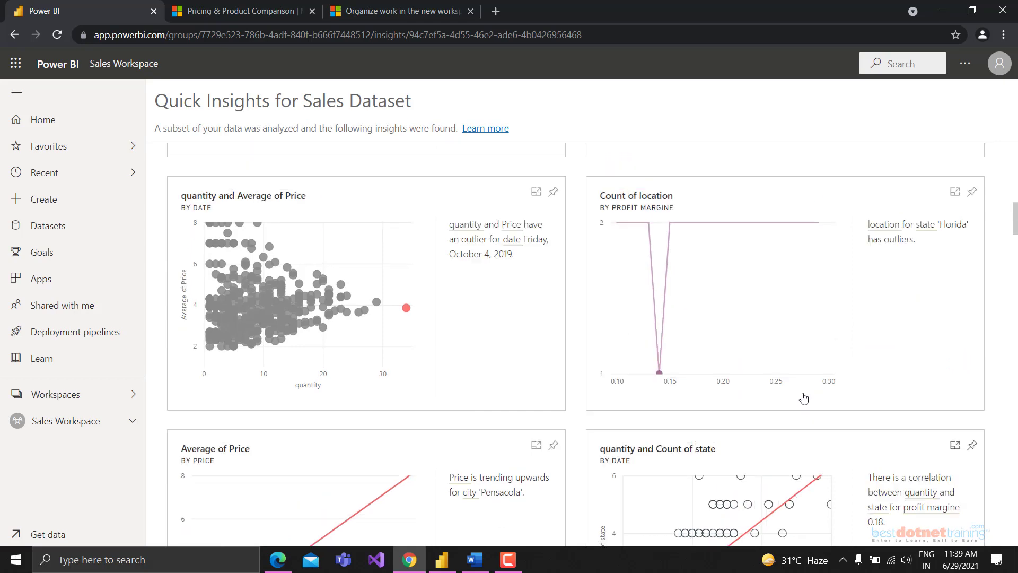
pyautogui.click(972, 290)
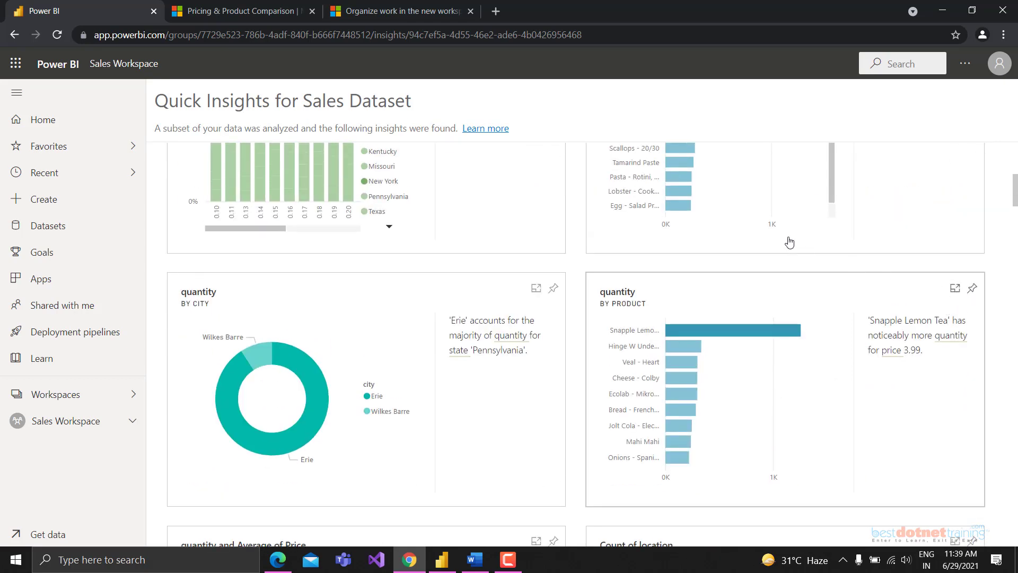
pyautogui.click(618, 382)
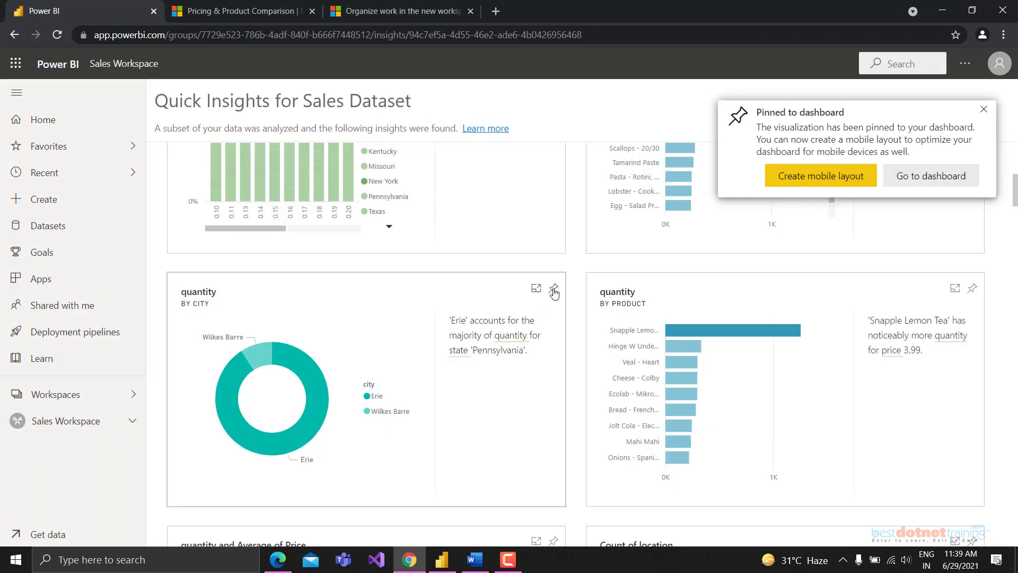
# Step: Pin the quantity by city donut chart to Sales Dashboard, go to the dashboard and dismiss the notification
pyautogui.click(554, 289)
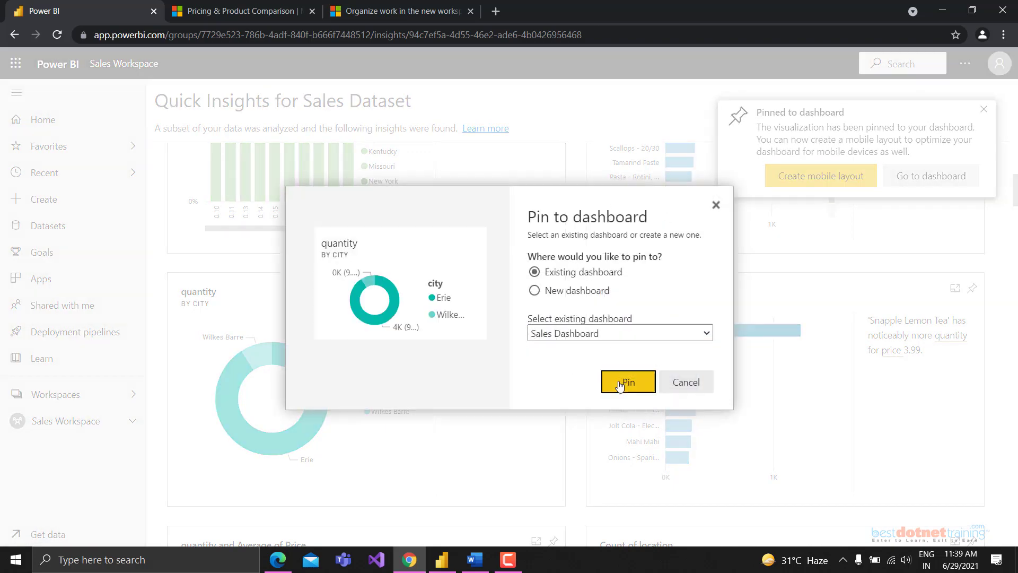
pyautogui.click(618, 383)
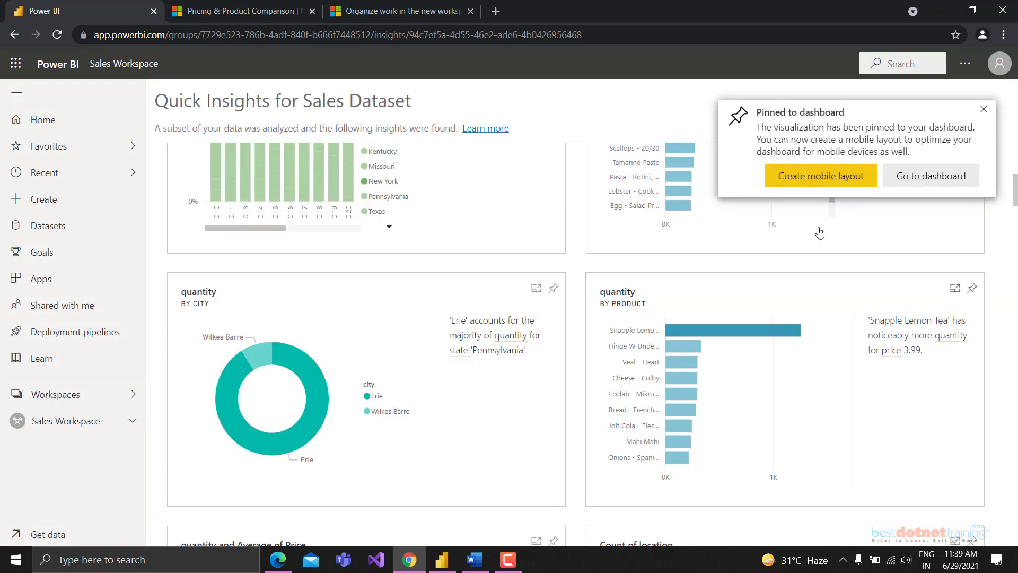
pyautogui.click(902, 175)
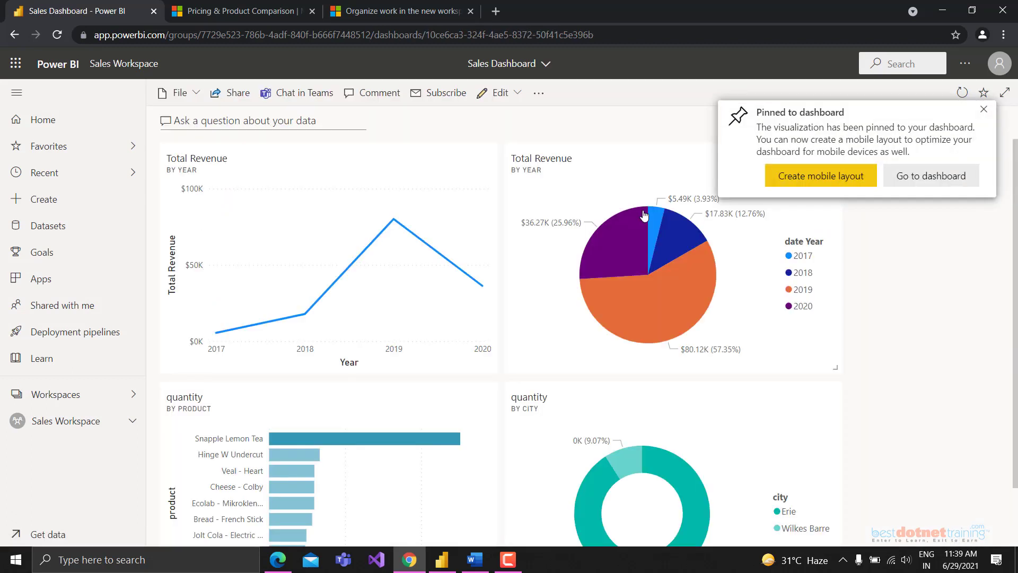
pyautogui.click(985, 111)
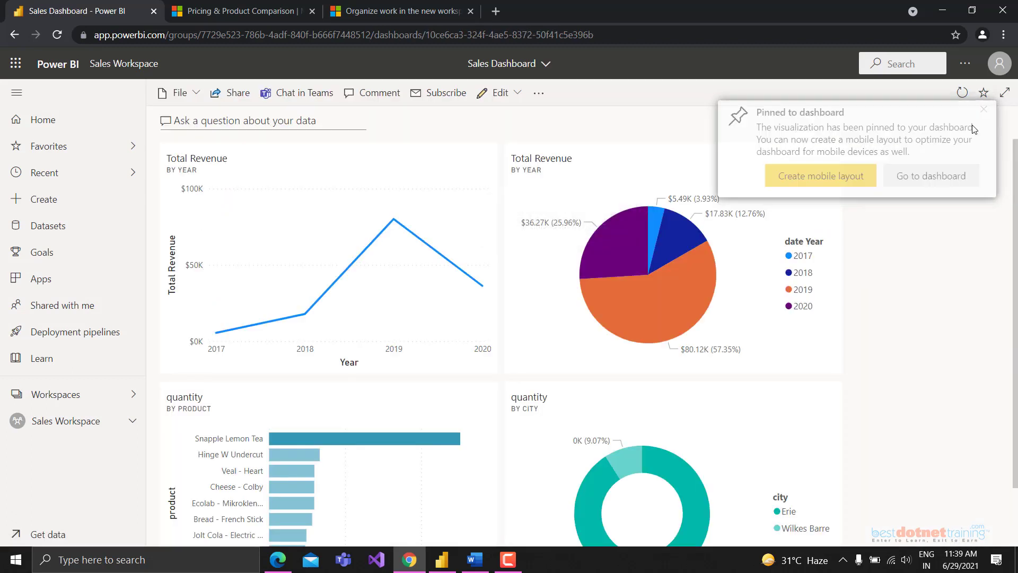
# Step: Review the pinned tiles on Sales Dashboard and the options available for the quantity by product tile
pyautogui.scroll(-1, 517, 350)
pyautogui.scroll(1, 531, 398)
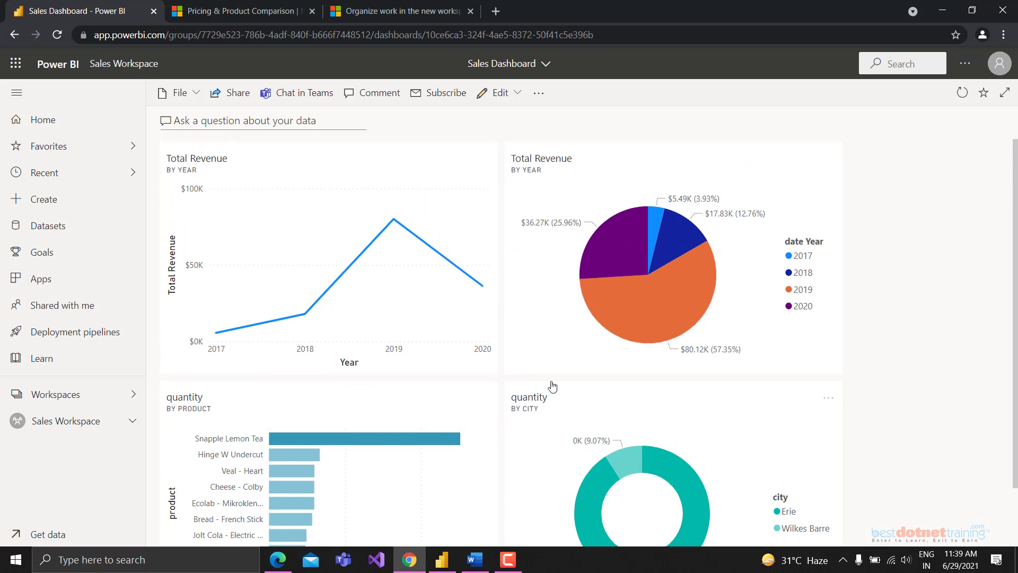
pyautogui.scroll(-2, 592, 416)
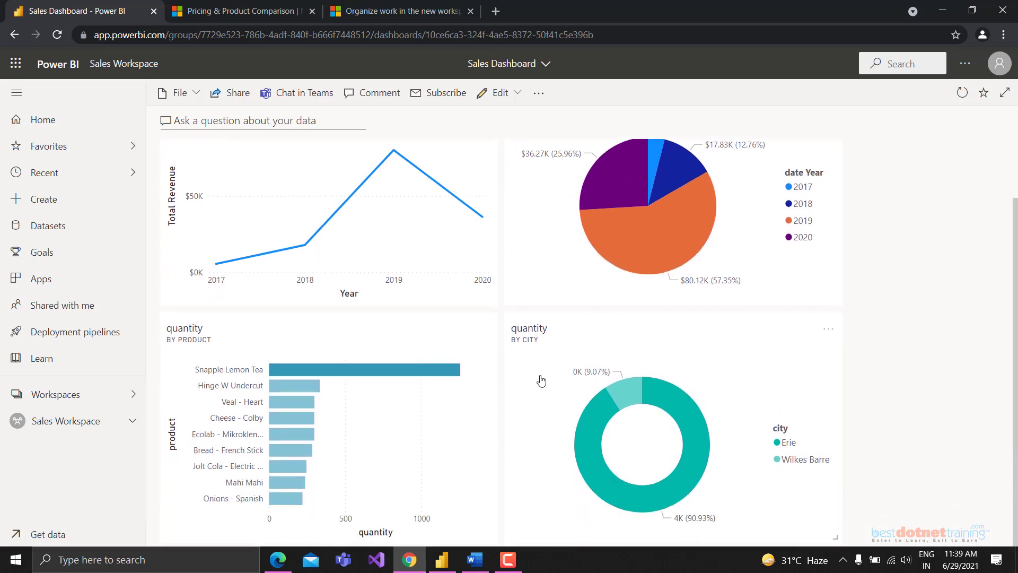
pyautogui.scroll(1, 544, 379)
pyautogui.scroll(-1, 536, 384)
pyautogui.click(483, 333)
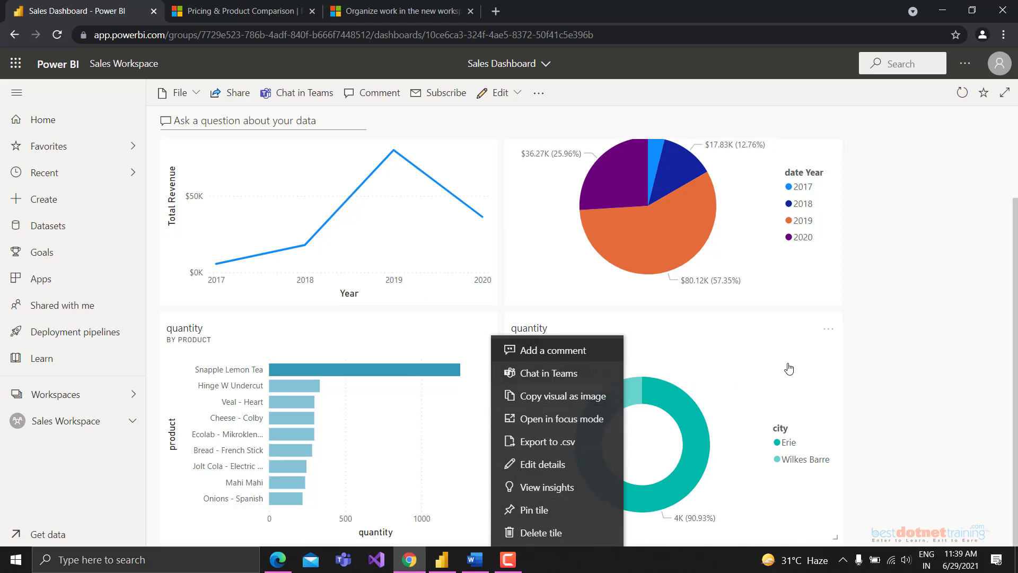
pyautogui.click(919, 354)
pyautogui.scroll(1, 372, 350)
pyautogui.scroll(2, 382, 350)
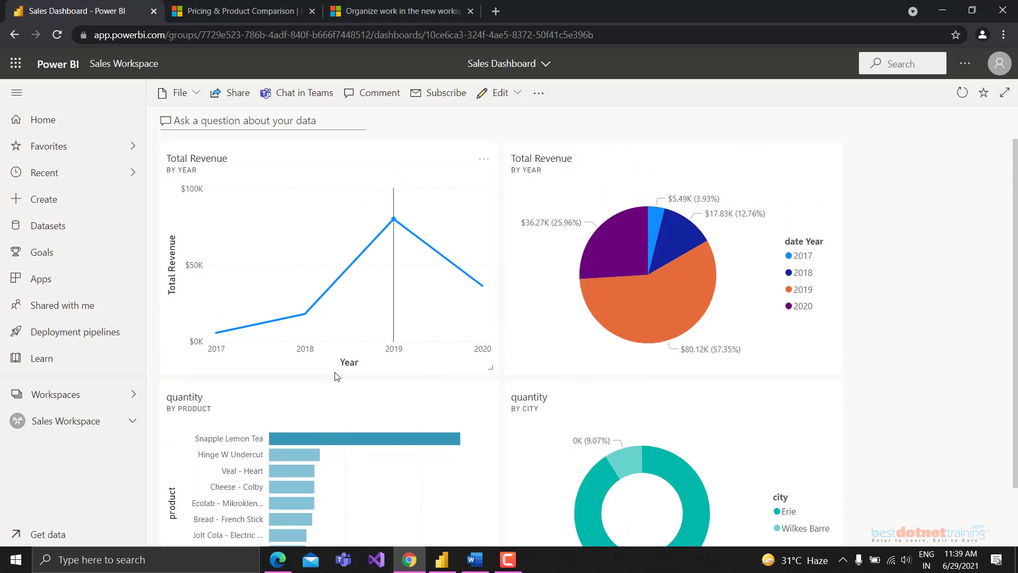
# Step: Prepare the quantity by product tile for copying as an image and dismiss the dialog without copying
pyautogui.scroll(-3, 392, 350)
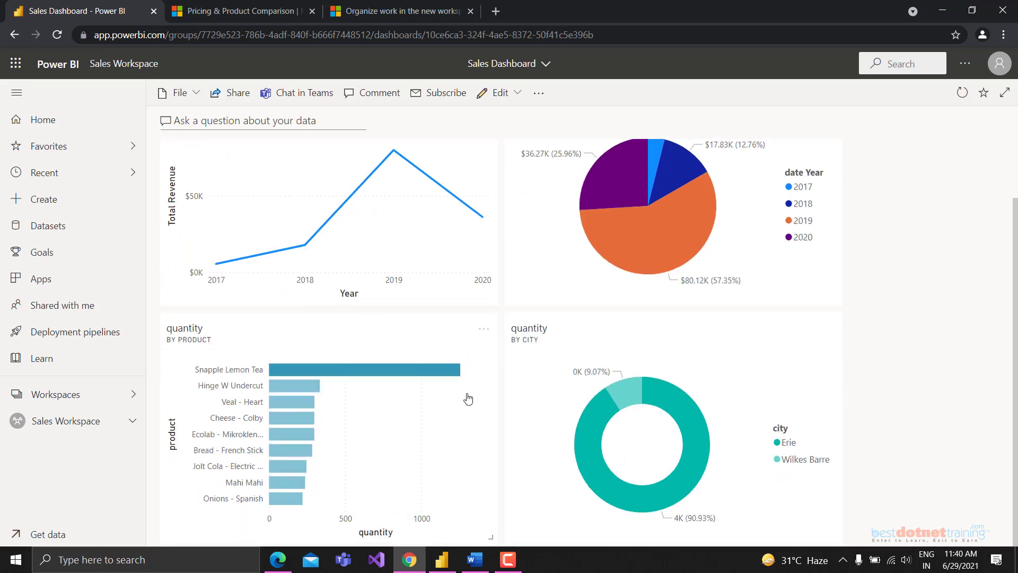
pyautogui.click(484, 330)
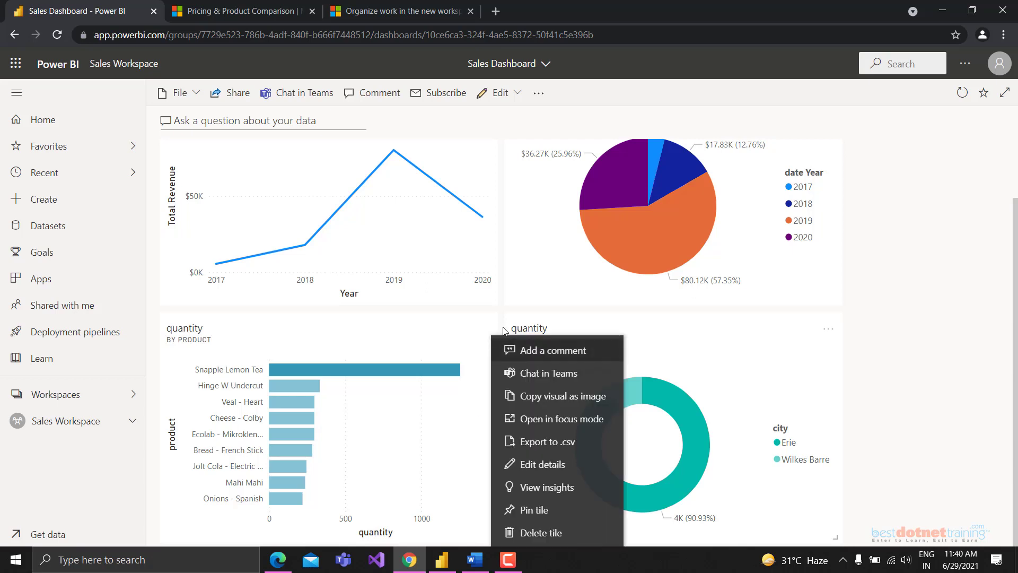
pyautogui.click(555, 399)
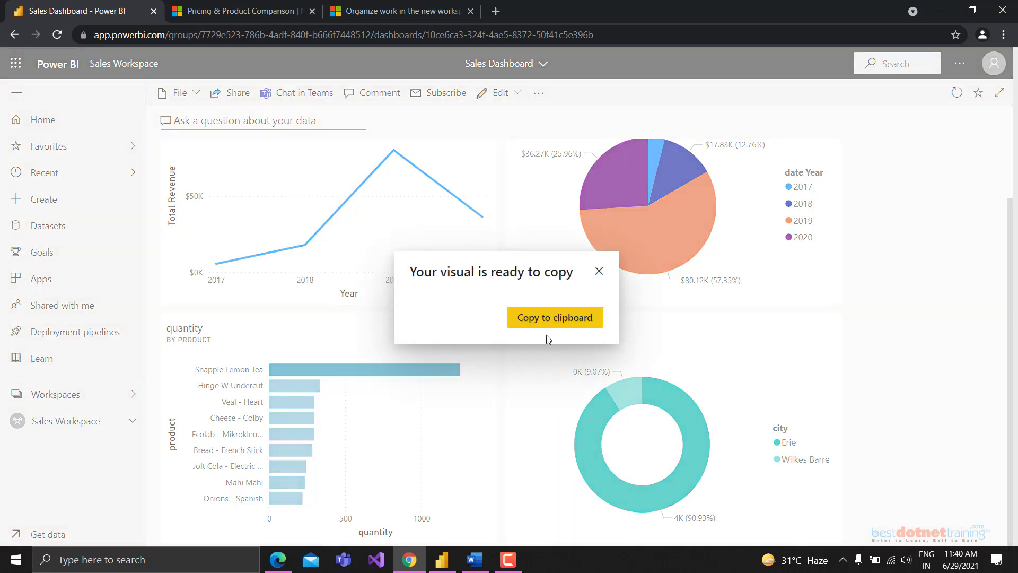
pyautogui.click(600, 272)
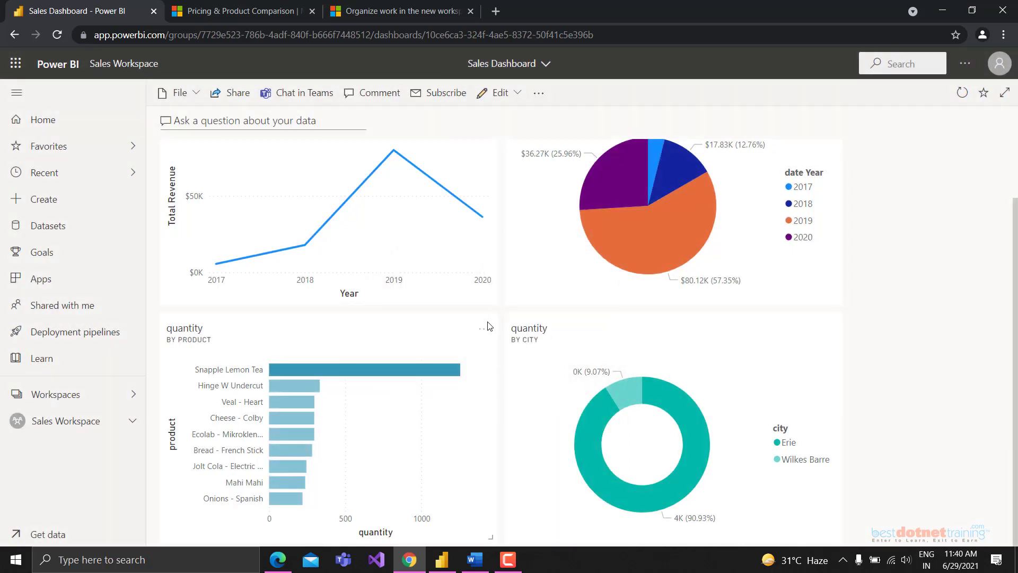
# Step: View the quantity by product tile in focus mode and return to the dashboard
pyautogui.click(486, 325)
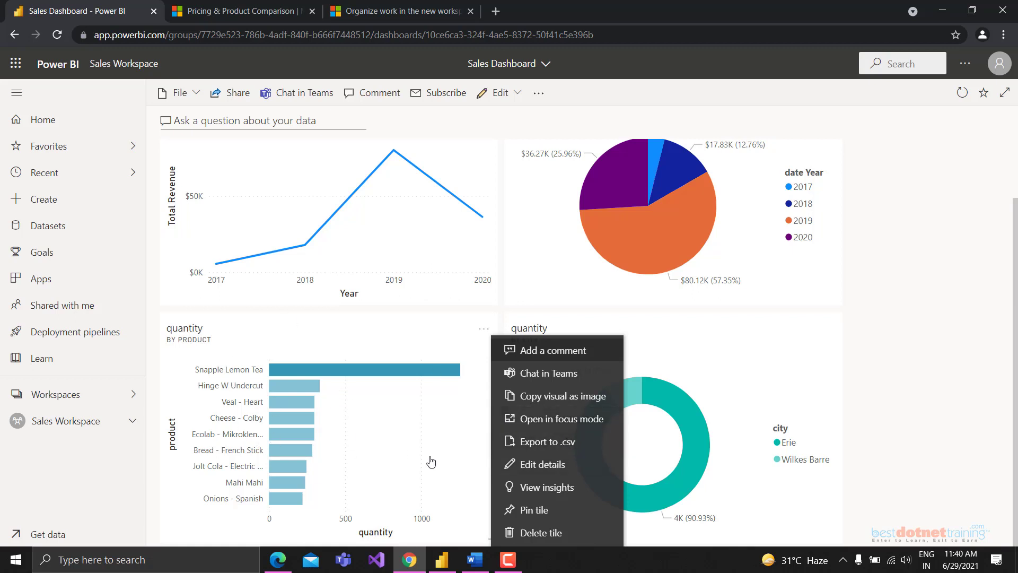
pyautogui.click(562, 420)
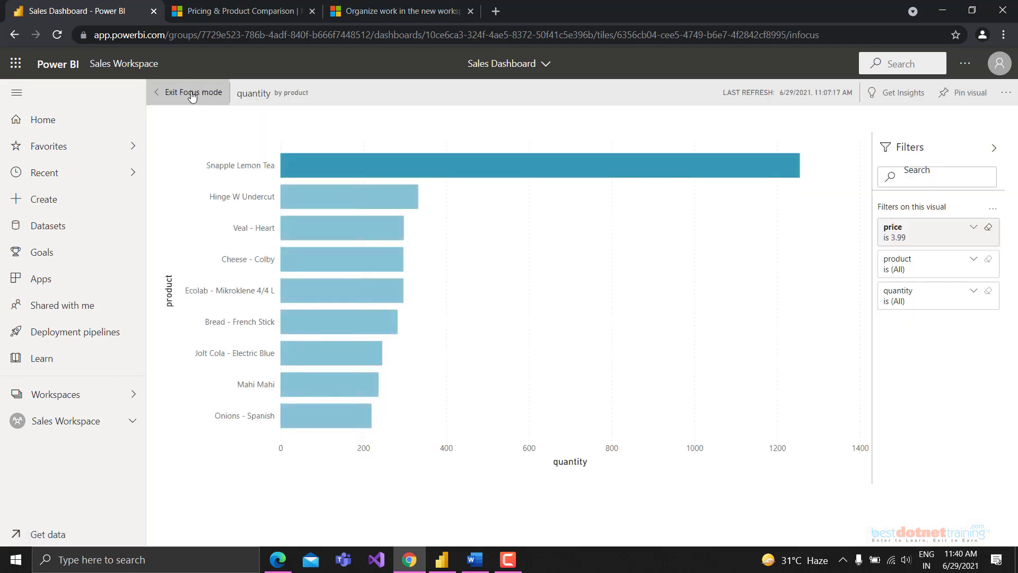
pyautogui.click(192, 94)
pyautogui.scroll(-1, 493, 420)
# Step: Examine the quantity by product tile's title, subtitle and custom link settings in its tile details, and cancel without applying changes
pyautogui.click(484, 329)
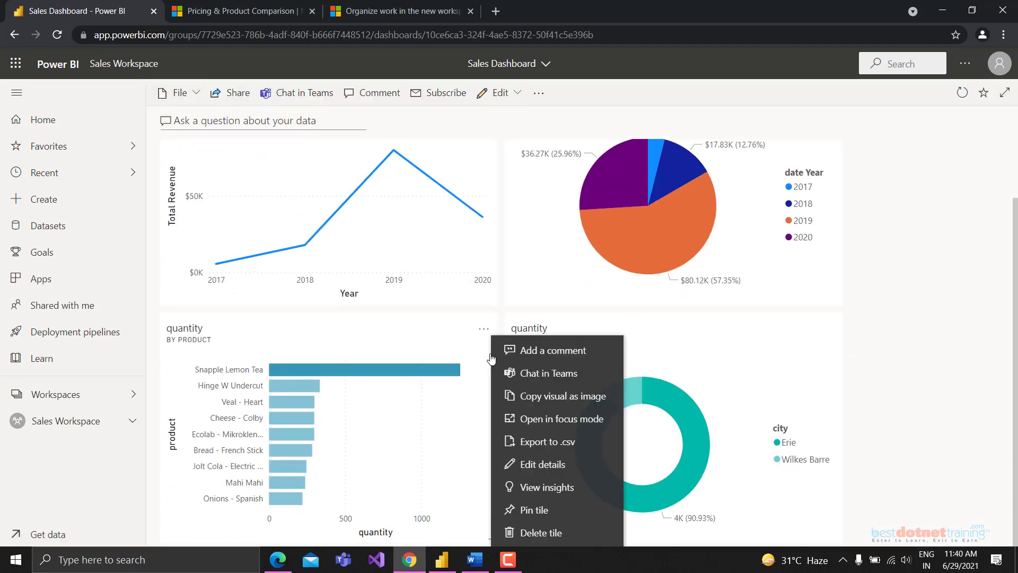
pyautogui.click(543, 463)
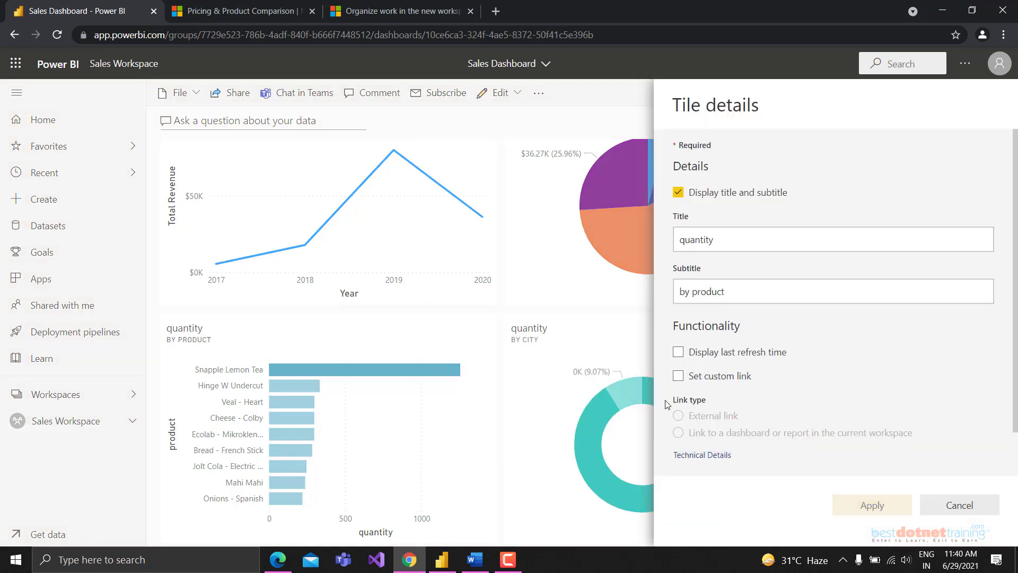
pyautogui.doubleClick(706, 242)
pyautogui.doubleClick(708, 291)
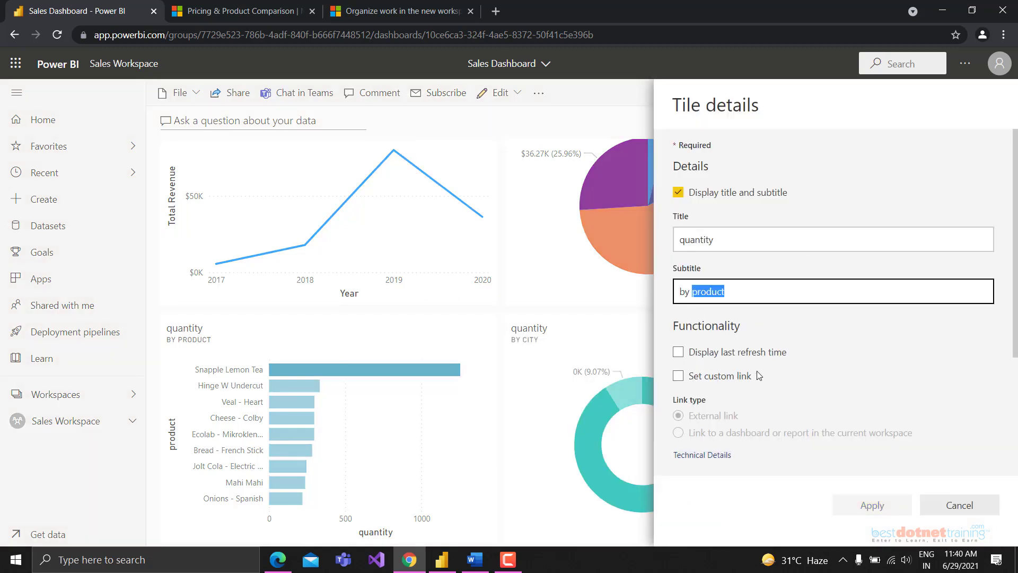
pyautogui.scroll(-2, 759, 376)
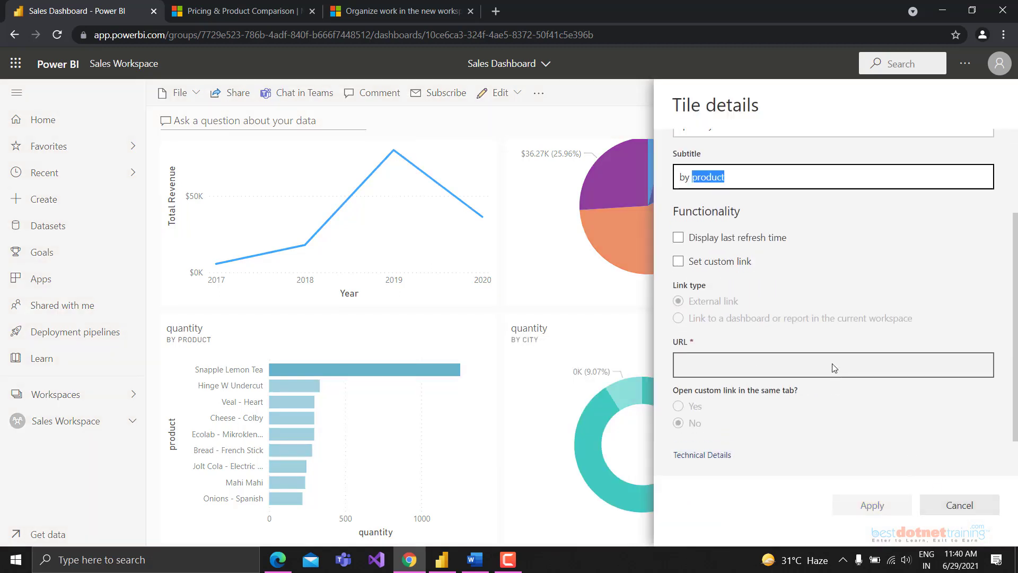
pyautogui.click(689, 371)
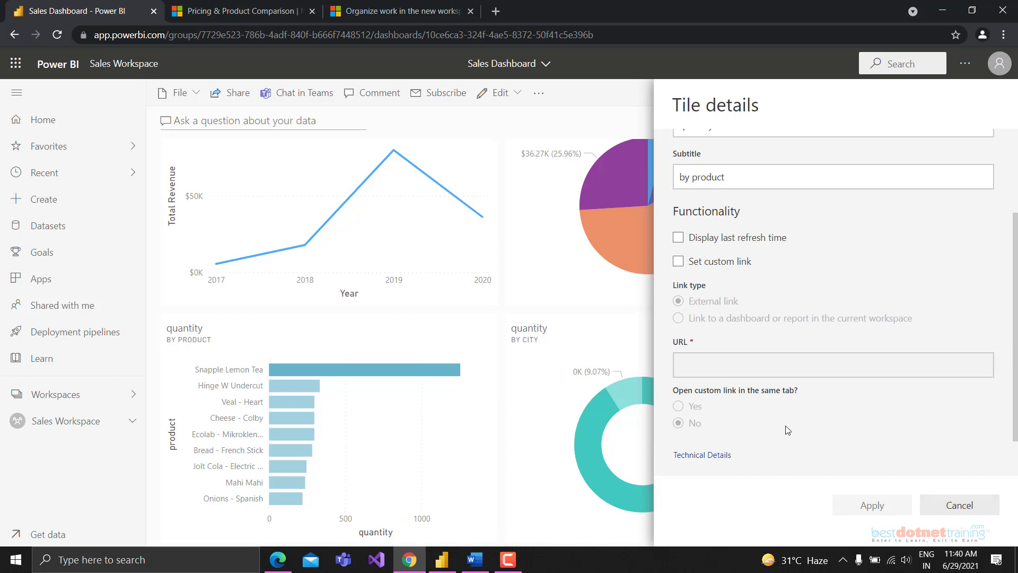
pyautogui.click(925, 498)
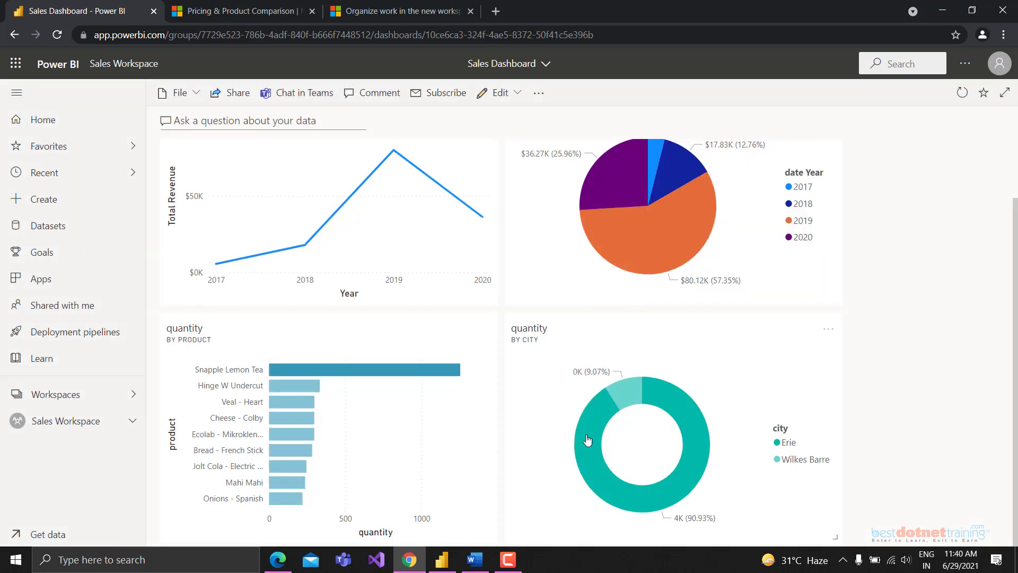
# Step: Browse the insights related to the quantity by product tile, close them and exit focus mode
pyautogui.click(483, 333)
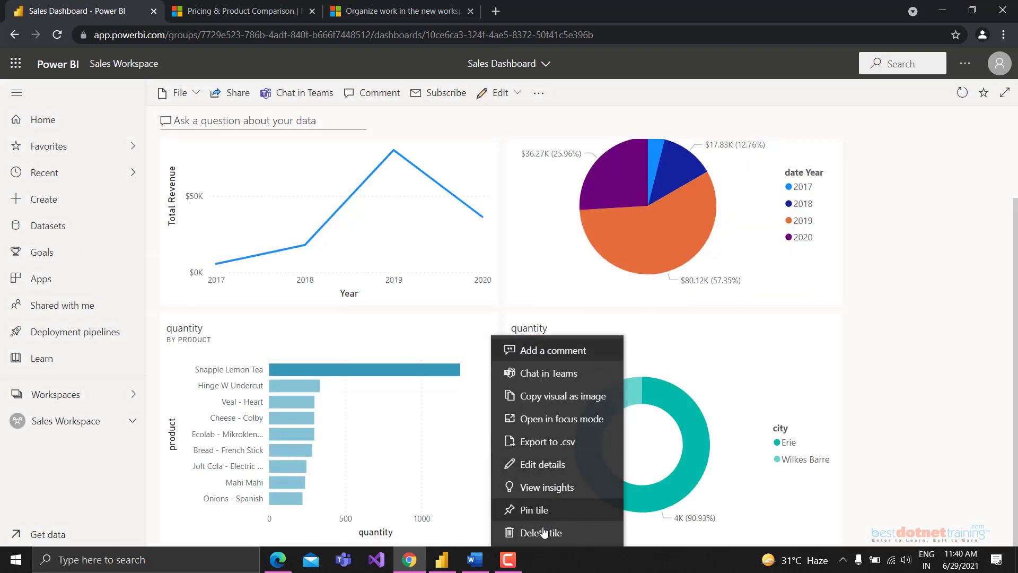
pyautogui.click(533, 485)
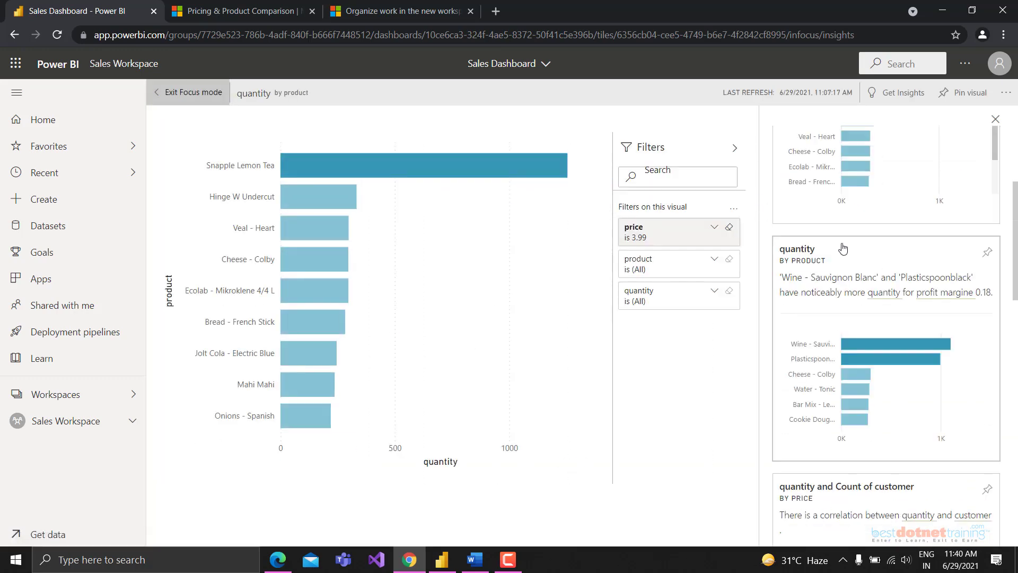
pyautogui.scroll(-10, 881, 287)
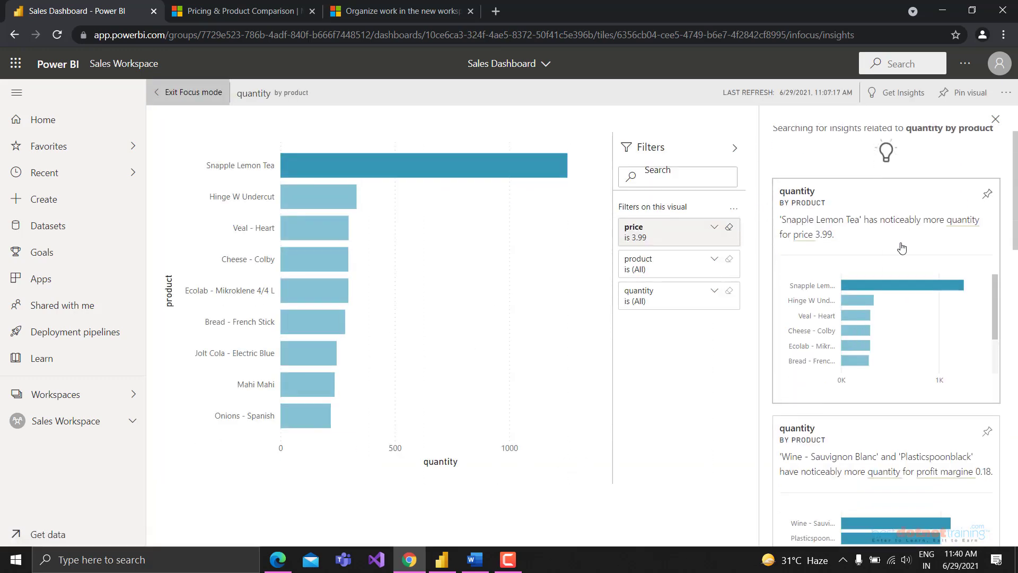
pyautogui.scroll(-8, 881, 286)
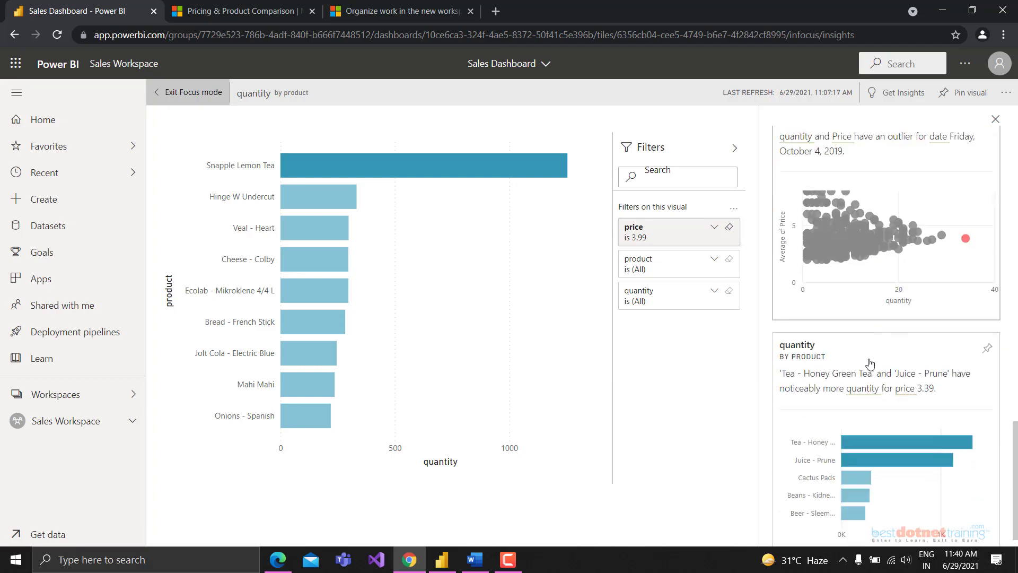
pyautogui.scroll(15, 920, 428)
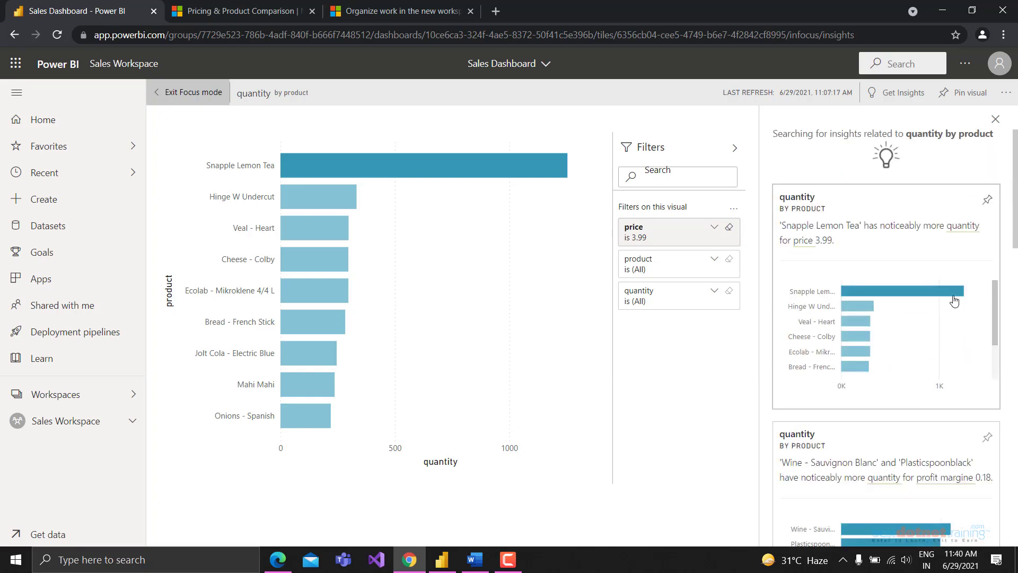
pyautogui.scroll(-10, 987, 207)
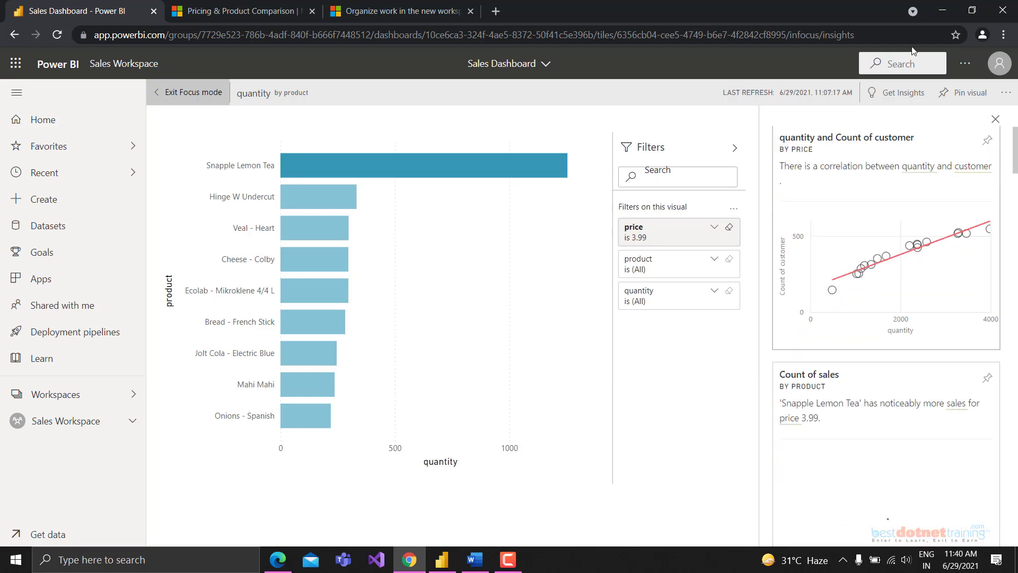
pyautogui.click(995, 120)
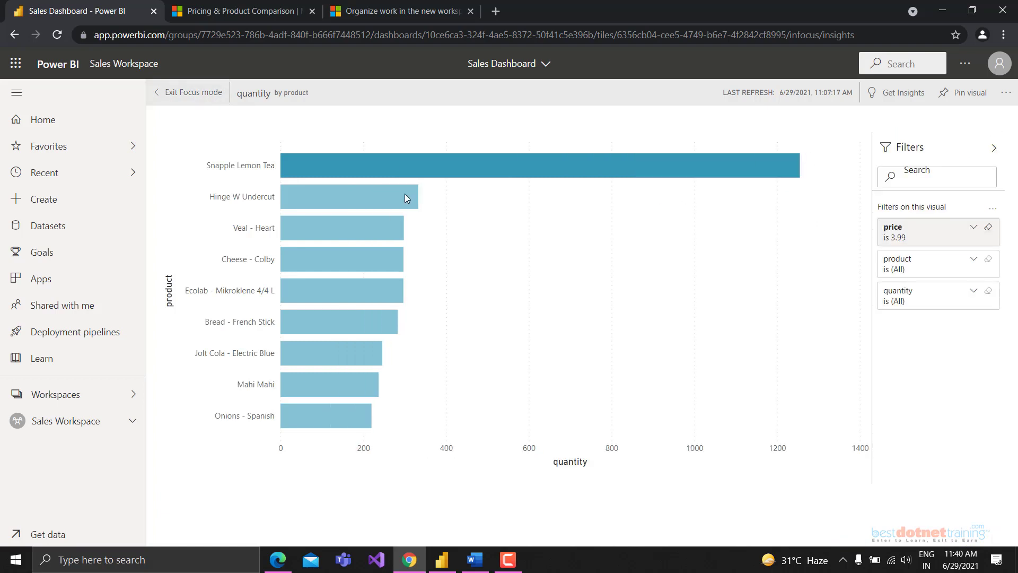
pyautogui.click(198, 97)
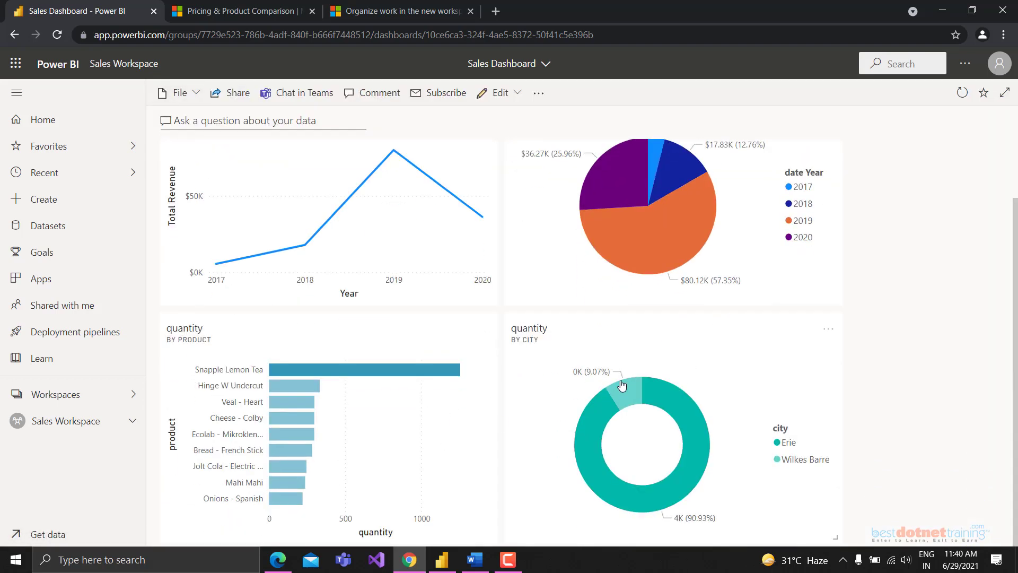
# Step: Look over the options available for the quantity by city tile and close them without choosing one
pyautogui.click(828, 330)
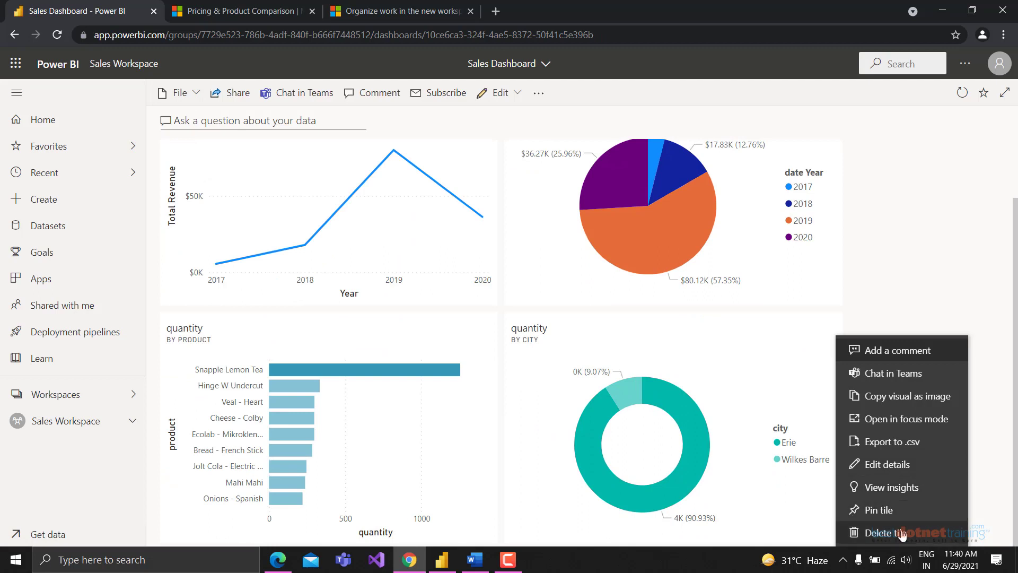
pyautogui.click(874, 221)
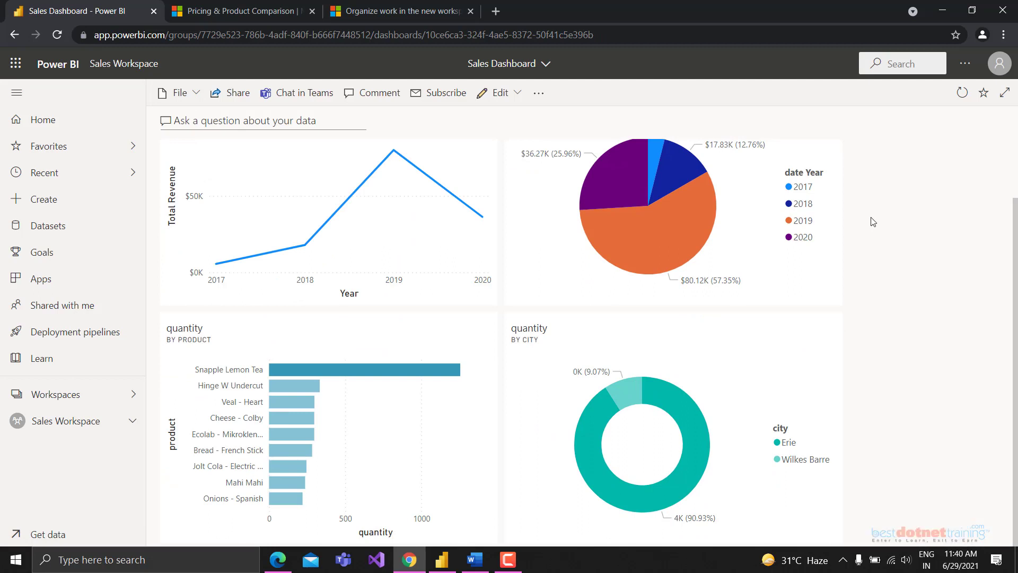
pyautogui.scroll(2, 559, 304)
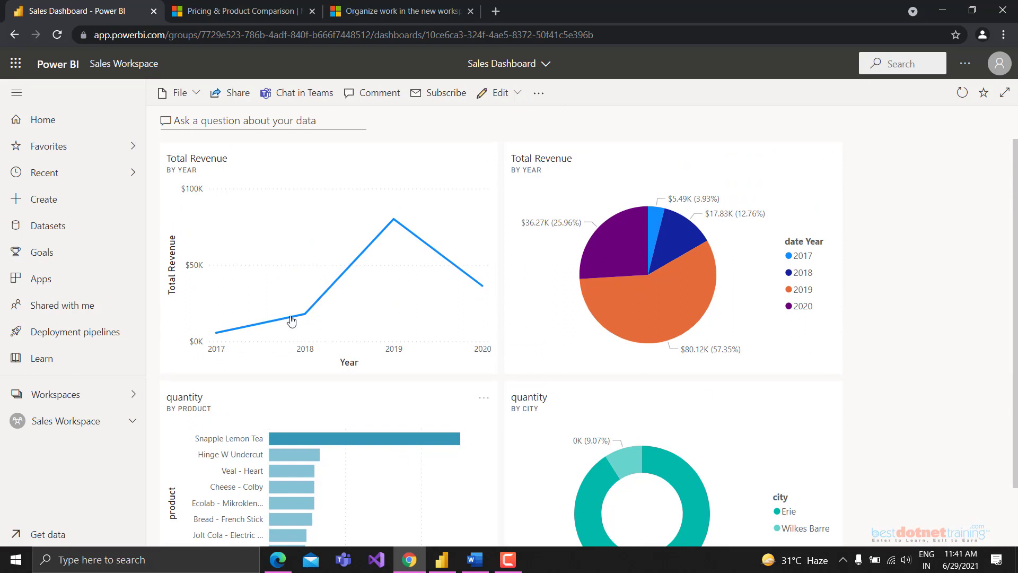
# Step: Ask the dashboard's Q&A the suggested question "count locations" and clear the question
pyautogui.click(175, 119)
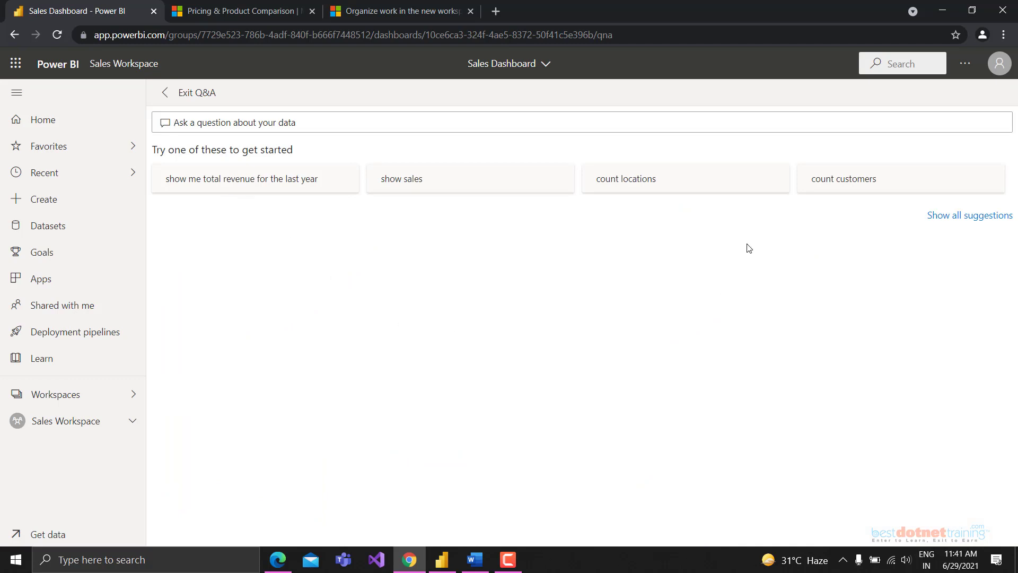
pyautogui.click(685, 180)
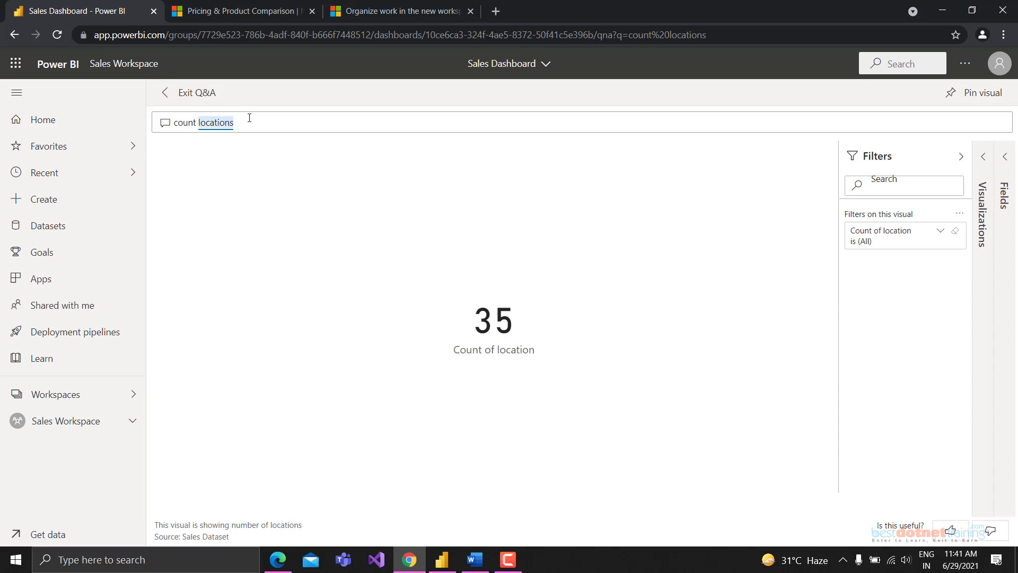
pyautogui.moveTo(249, 118); pyautogui.dragTo(166, 95)
pyautogui.press('BackSpace')
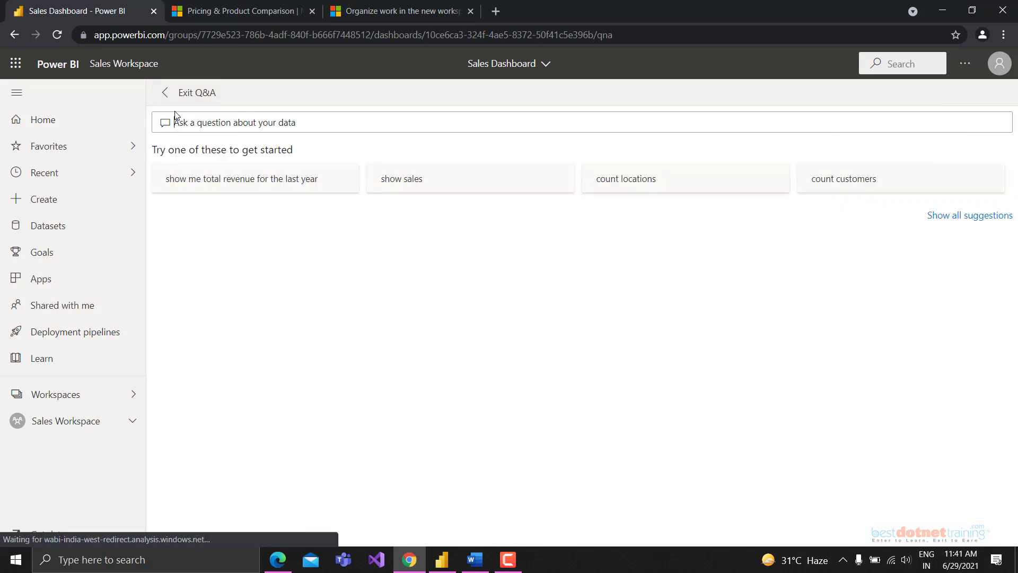
# Step: Ask the suggested question "count customers", clear it and exit Q&A
pyautogui.click(820, 187)
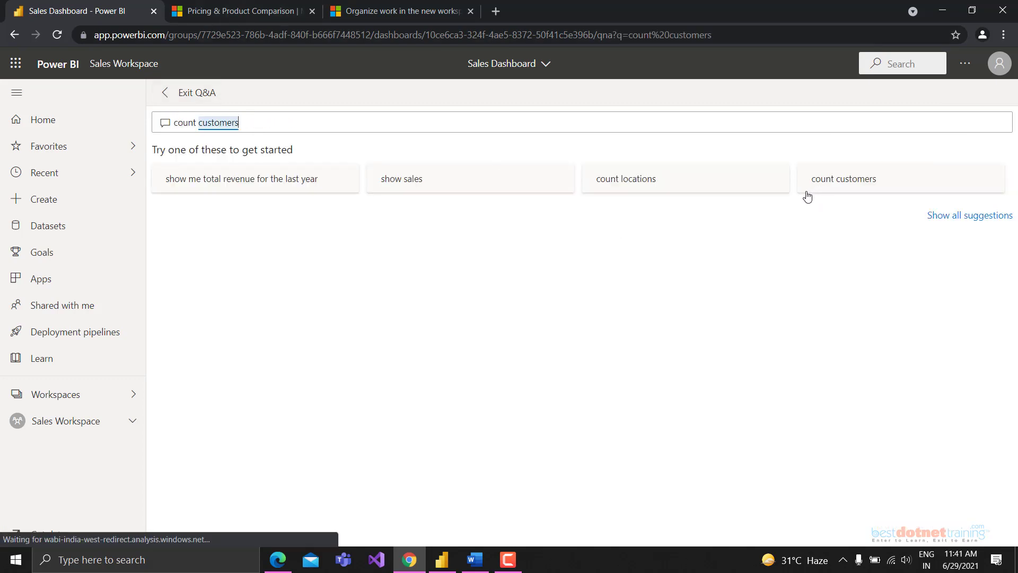
pyautogui.moveTo(262, 121); pyautogui.dragTo(164, 126)
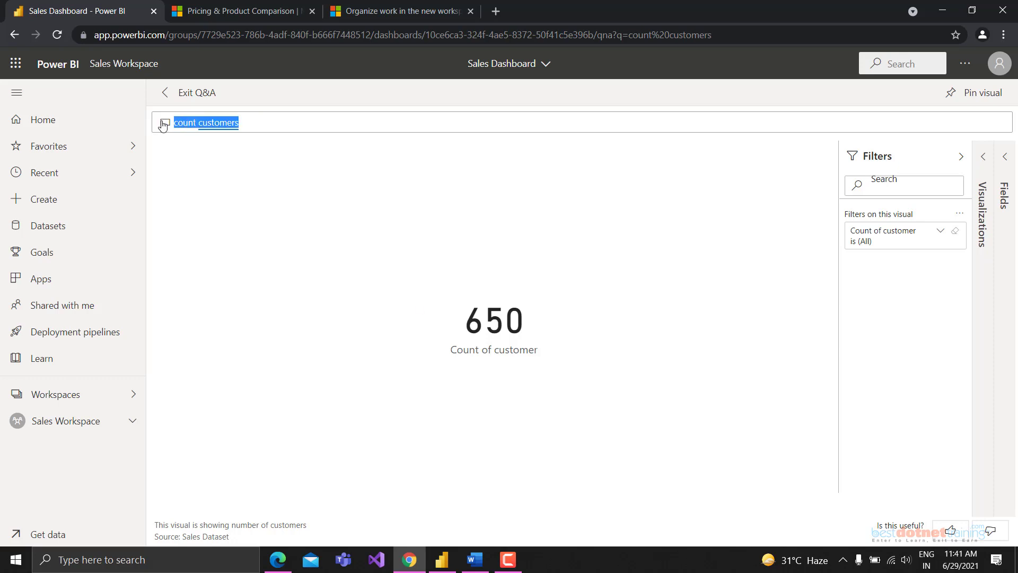
pyautogui.press('BackSpace')
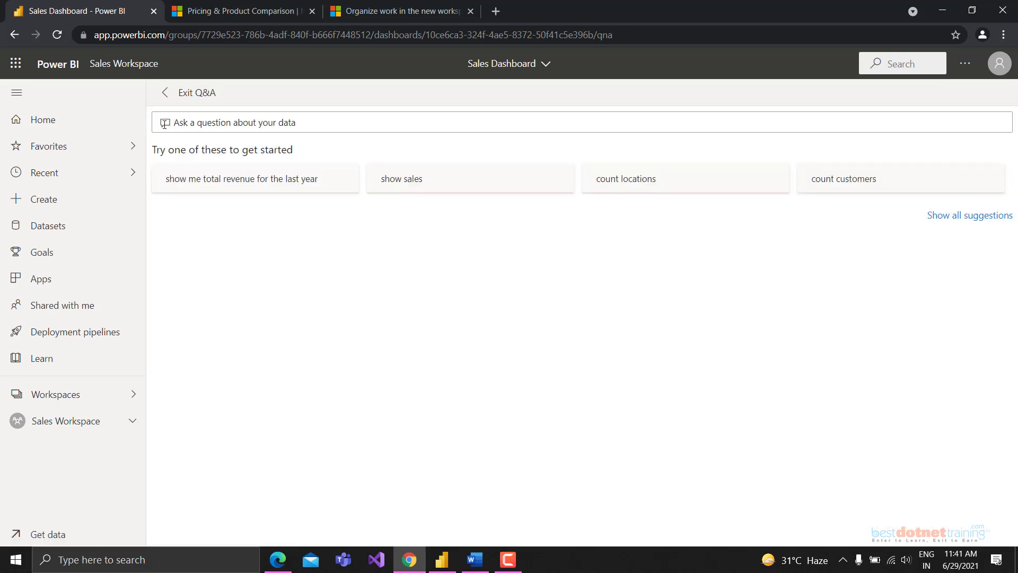
pyautogui.click(165, 92)
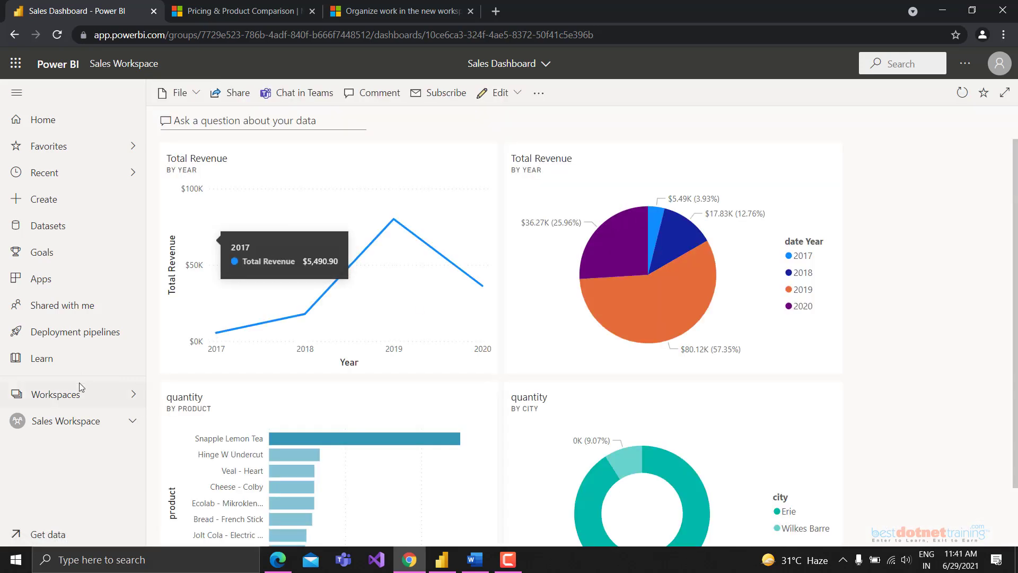
# Step: Return to Sales Workspace and open the settings for Sales Dataset
pyautogui.click(53, 402)
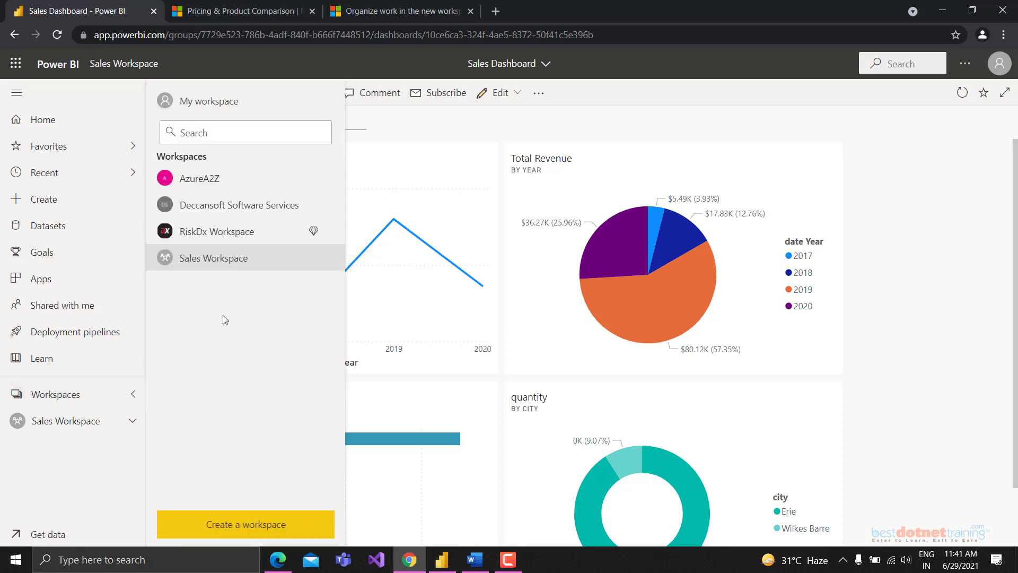
pyautogui.click(216, 261)
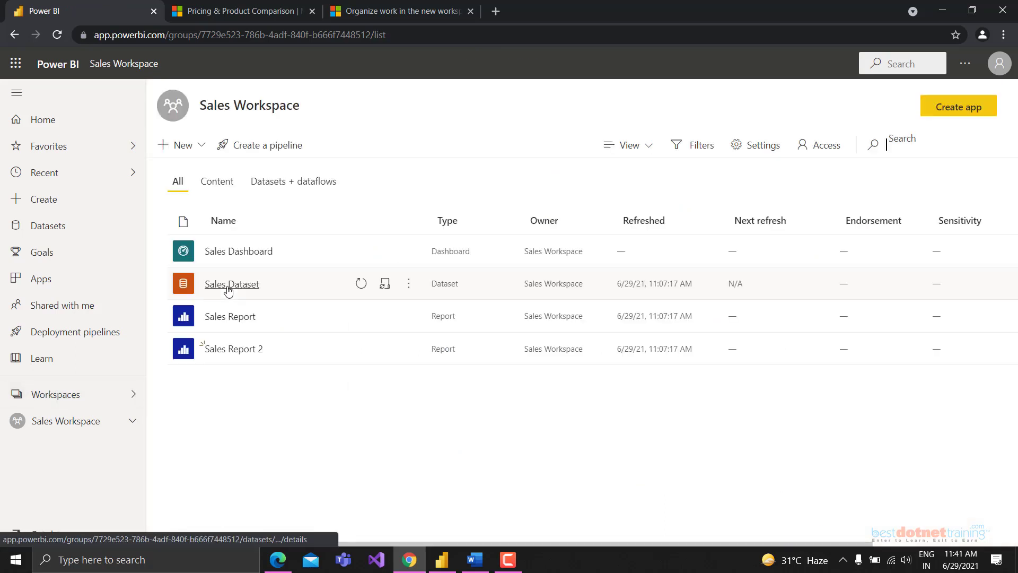
pyautogui.click(409, 283)
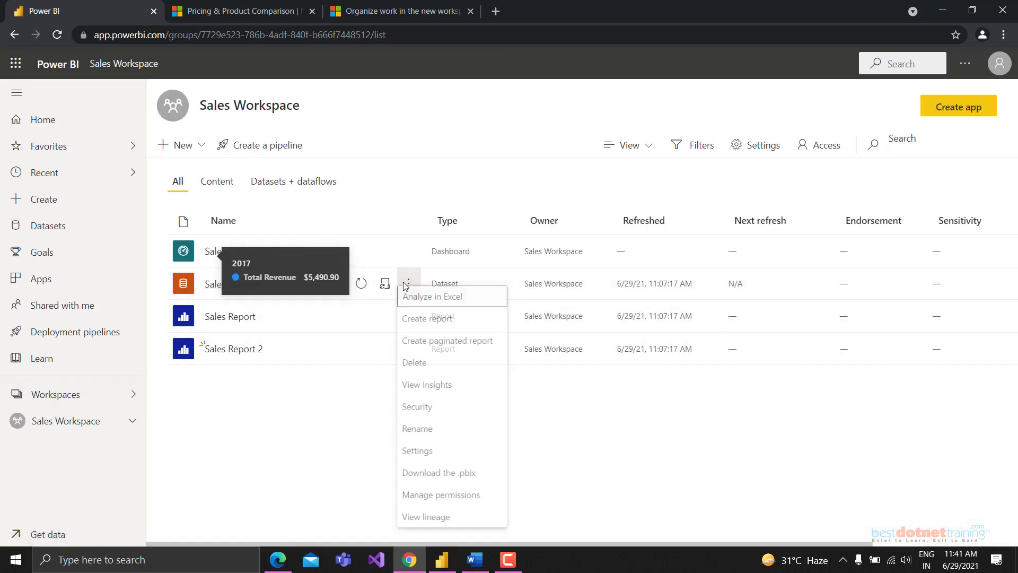
pyautogui.click(420, 464)
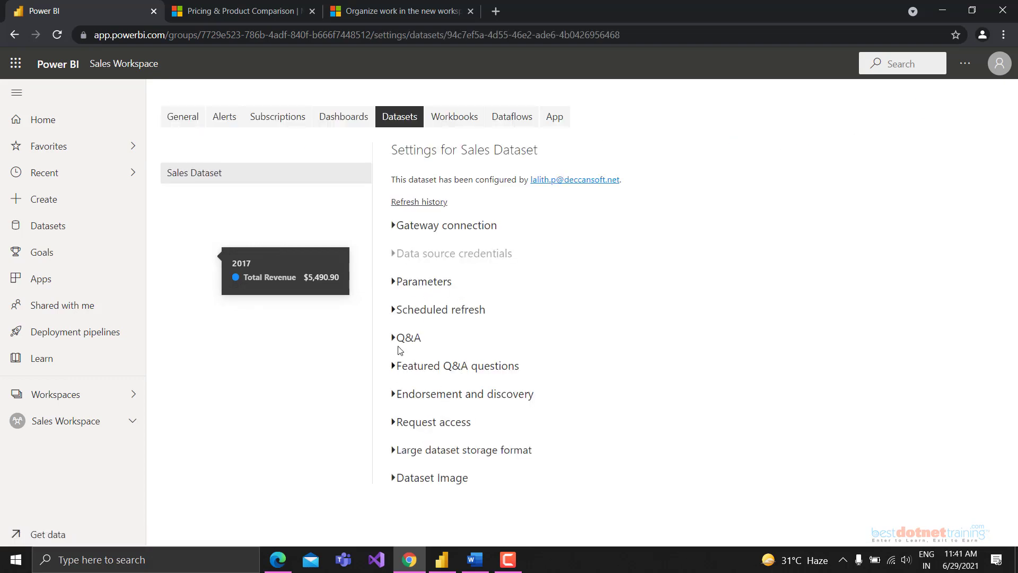
# Step: Expand and collapse the dataset's Q&A settings, and expand its Endorsement and discovery settings
pyautogui.click(399, 338)
pyautogui.click(399, 338)
pyautogui.click(396, 399)
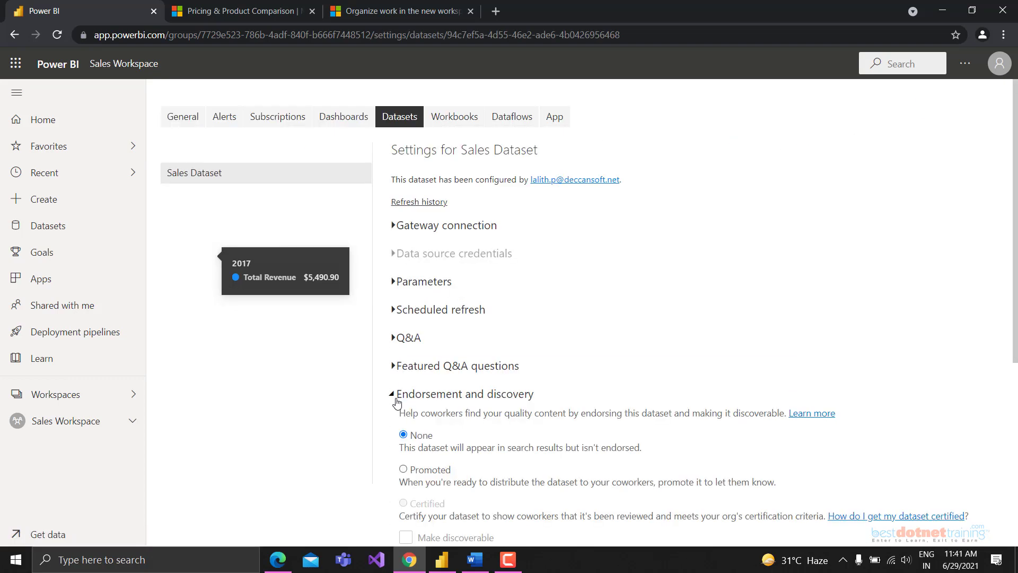
# Step: Collapse the Endorsement and discovery settings, and expand and collapse the Featured Q&A questions settings
pyautogui.click(395, 399)
pyautogui.click(416, 368)
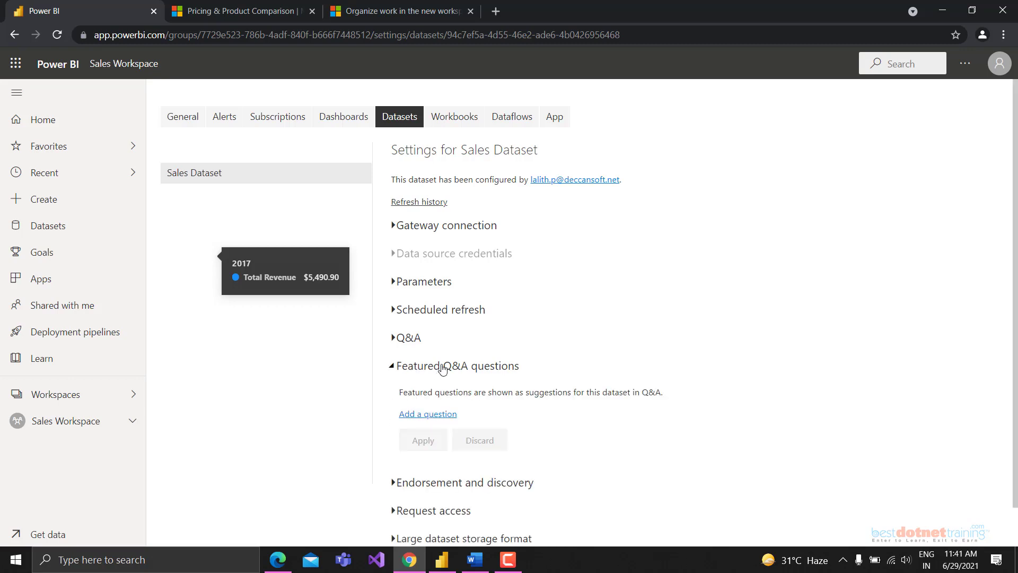
pyautogui.click(441, 368)
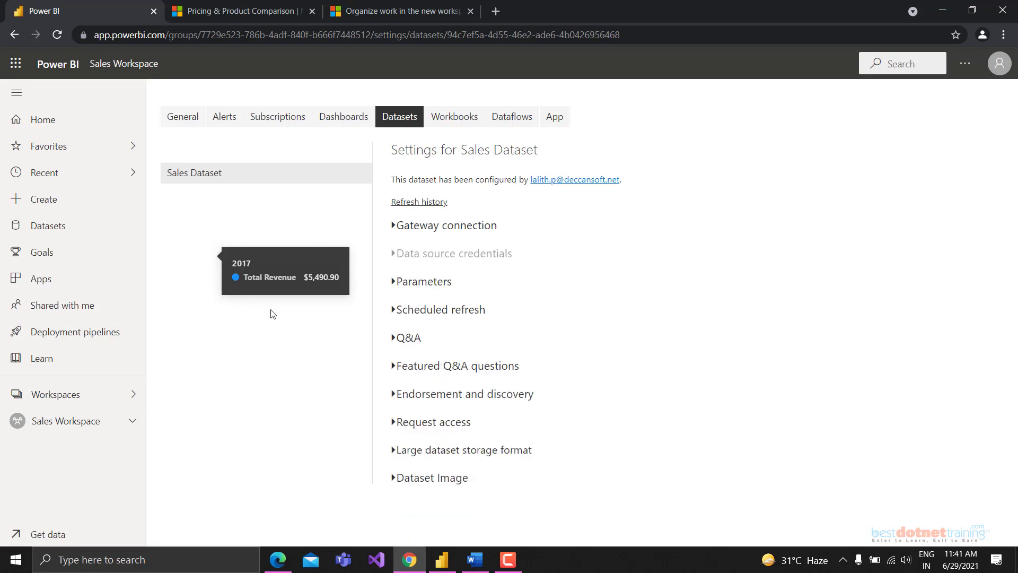
# Step: Return to Sales Workspace, reload the page and open Sales Dashboard
pyautogui.click(51, 403)
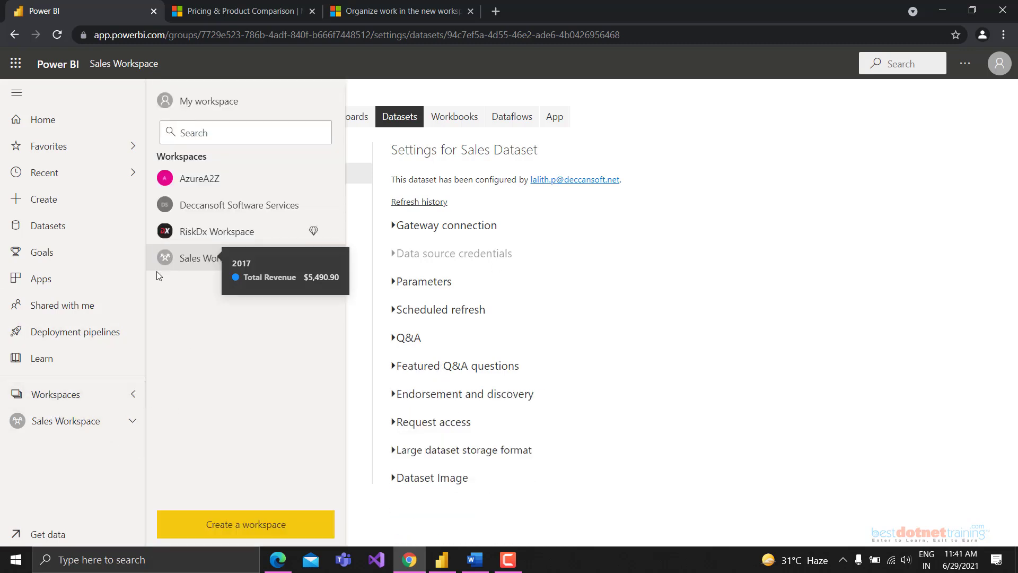
pyautogui.click(162, 264)
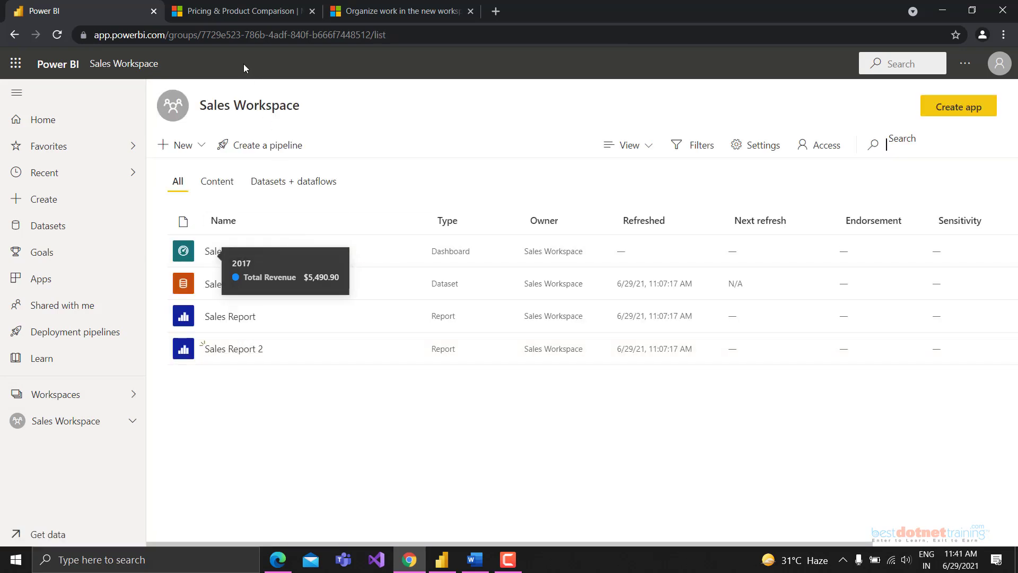
pyautogui.click(228, 40)
pyautogui.press('Return')
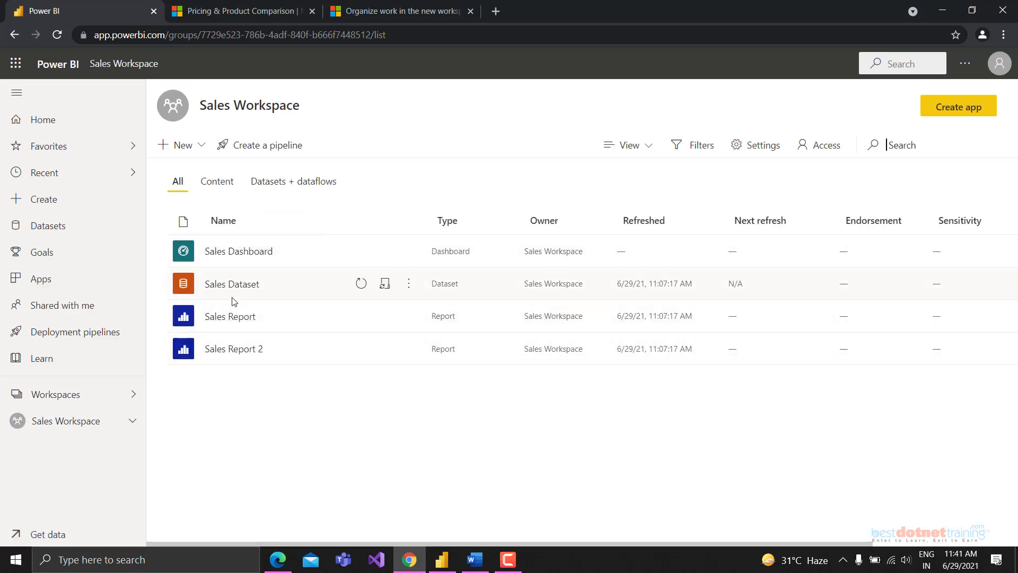
pyautogui.click(221, 259)
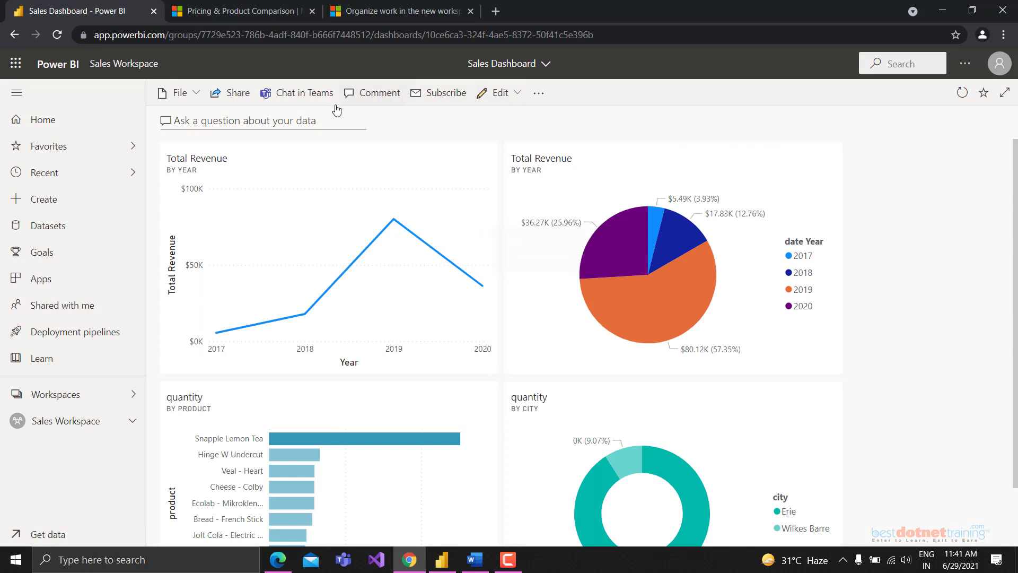
# Step: Post the comment "This is a sales dashboard, which has very good visuals" on Sales Dashboard
pyautogui.click(366, 94)
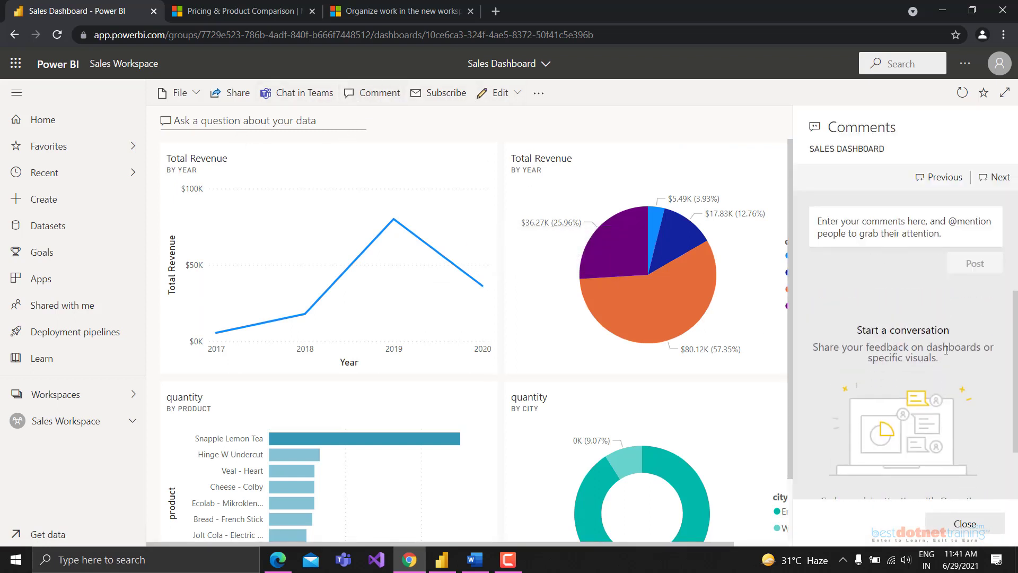
pyautogui.click(858, 231)
pyautogui.write('This is a sales dashboar')
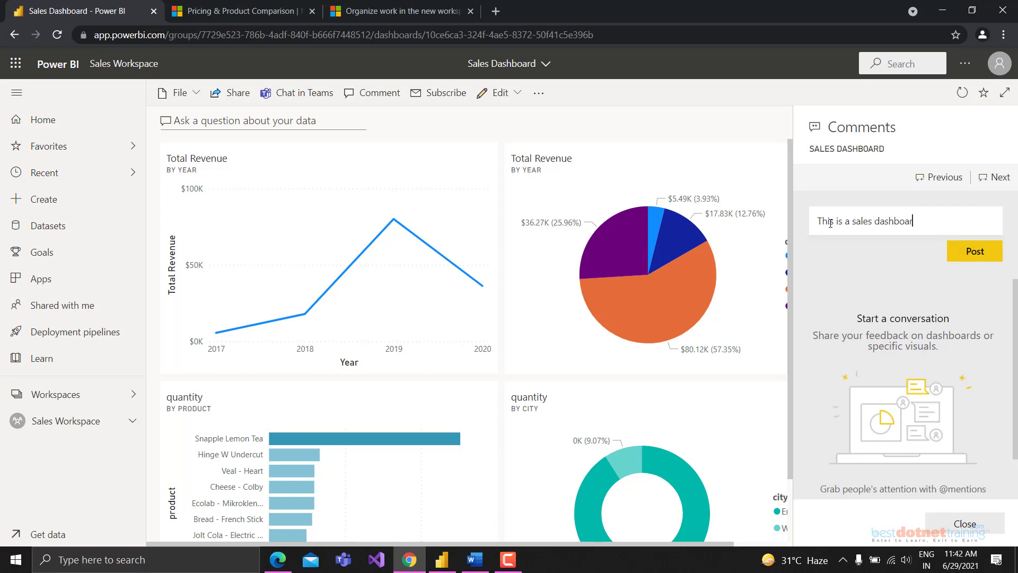
pyautogui.write('d, which has very goo')
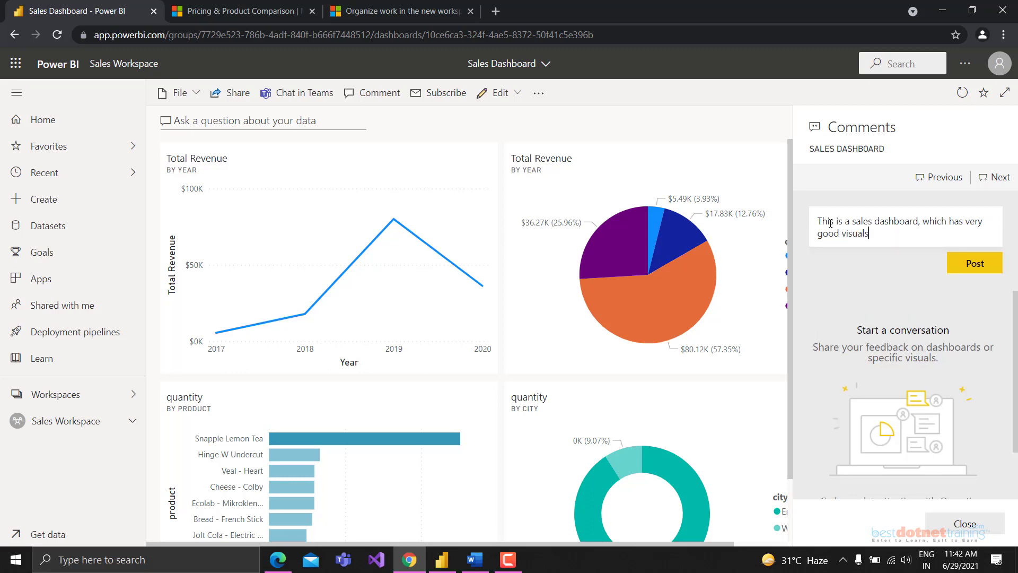
pyautogui.write('d visuals')
pyautogui.click(976, 263)
pyautogui.moveTo(864, 307); pyautogui.dragTo(890, 339)
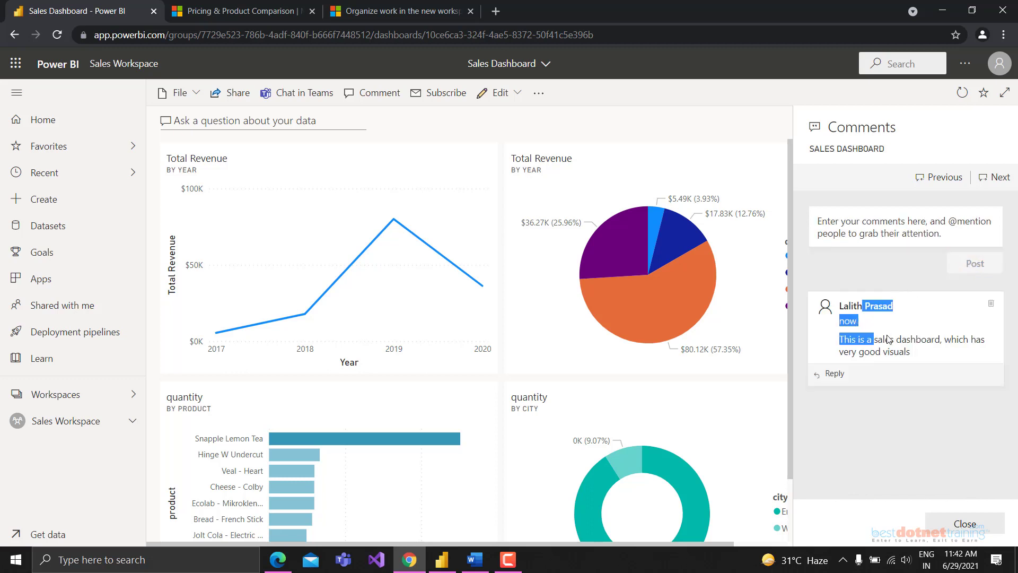
pyautogui.click(929, 362)
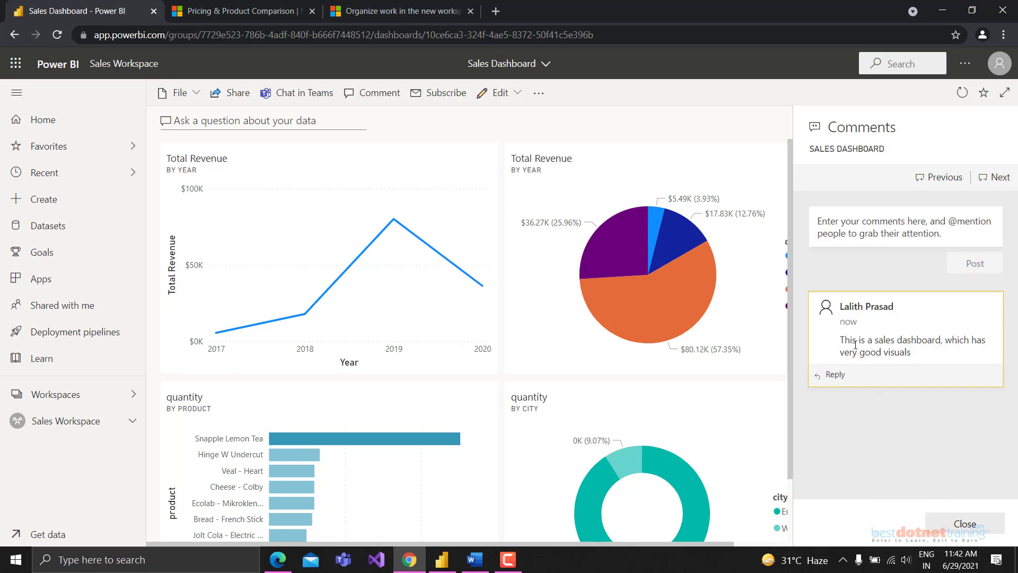
pyautogui.click(855, 230)
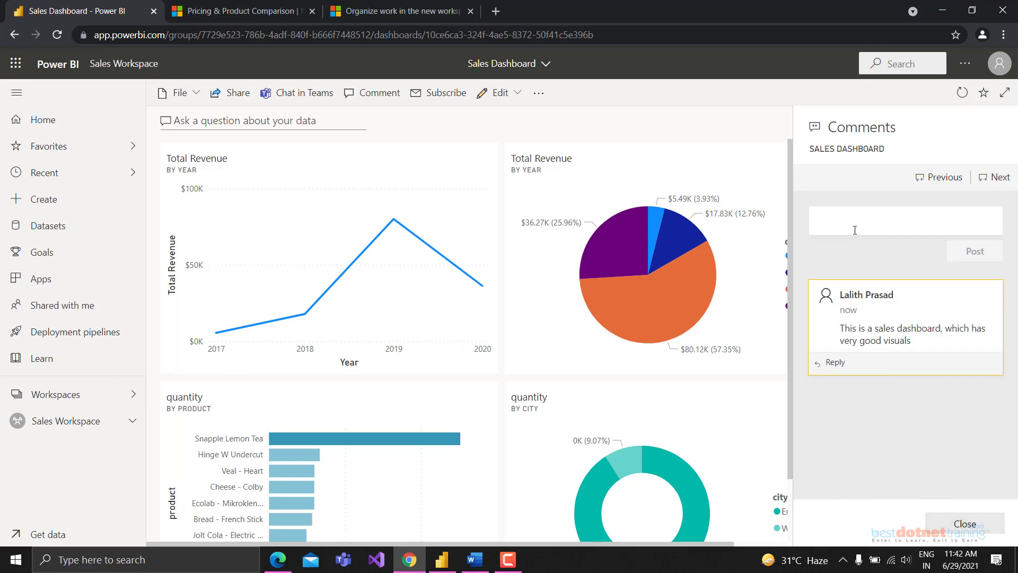
pyautogui.click(893, 433)
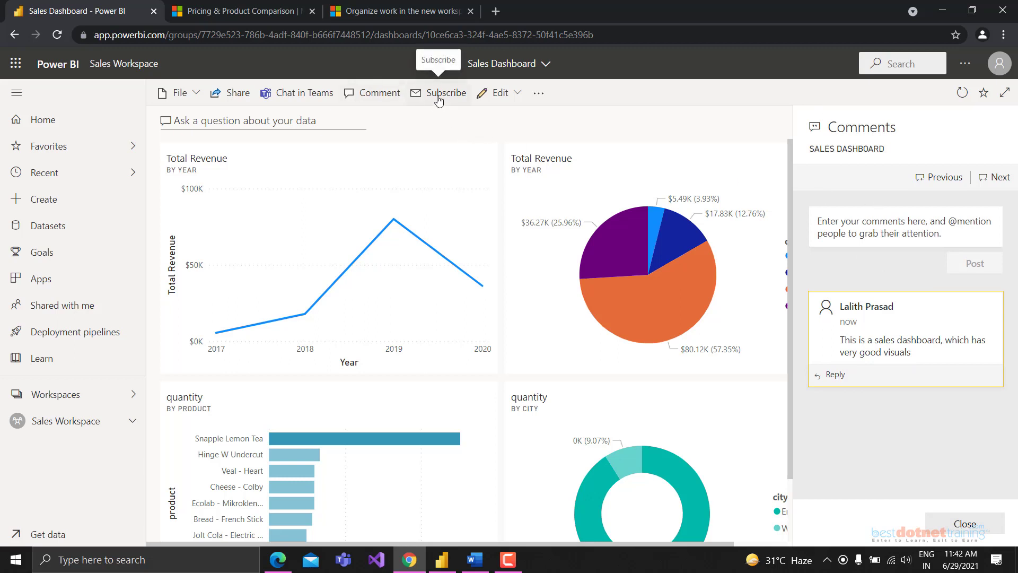
# Step: Review the media and real-time data sources available for adding a dashboard tile, and cancel without adding one
pyautogui.click(504, 94)
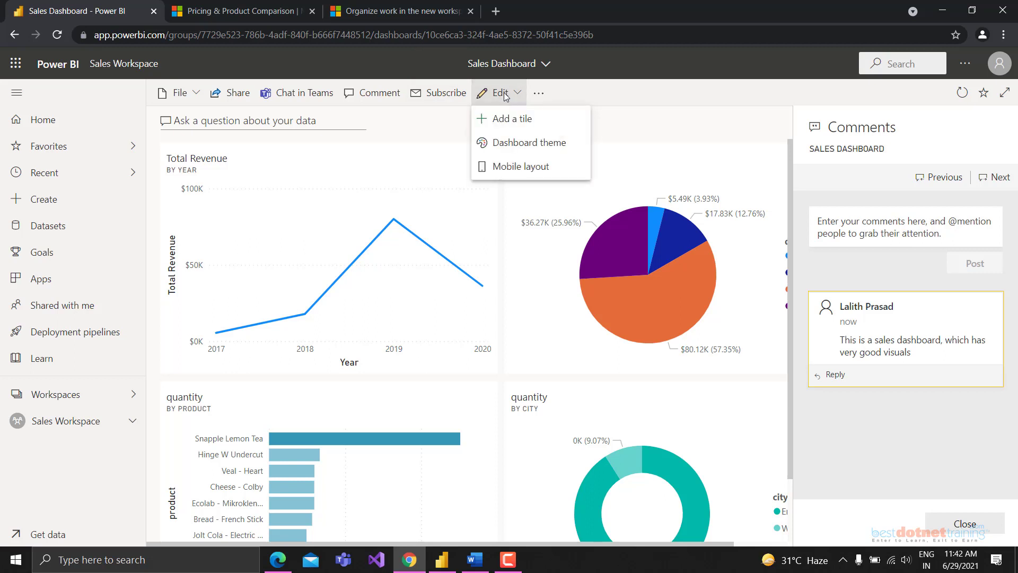
pyautogui.click(513, 120)
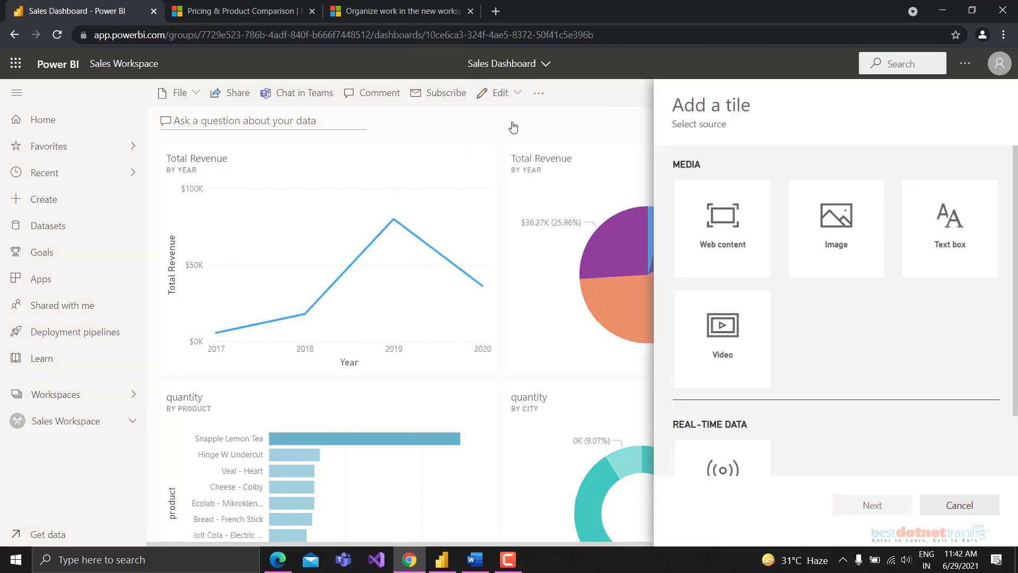
pyautogui.scroll(-1, 722, 297)
pyautogui.scroll(1, 721, 371)
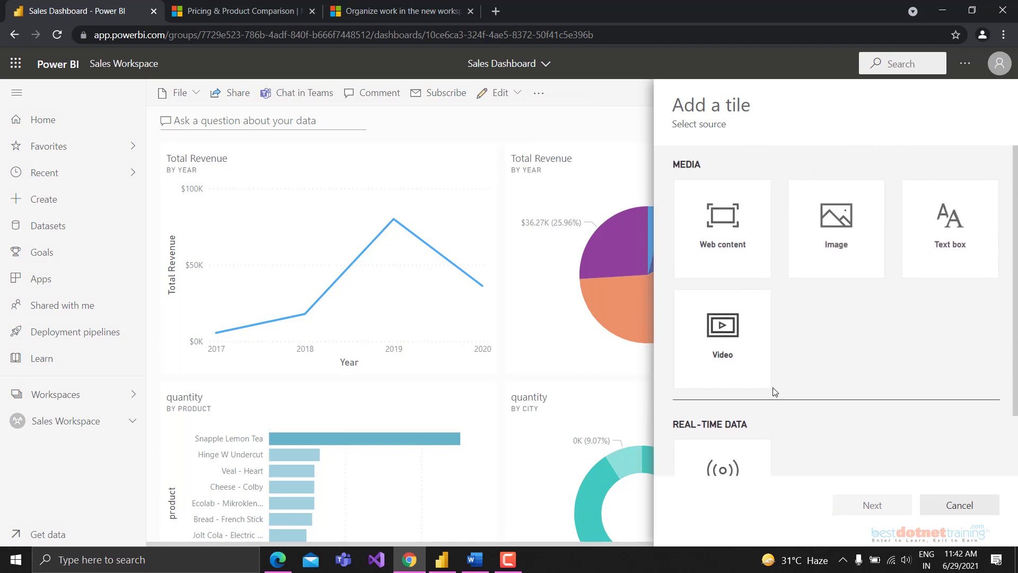
pyautogui.scroll(-1, 878, 234)
pyautogui.scroll(1, 878, 243)
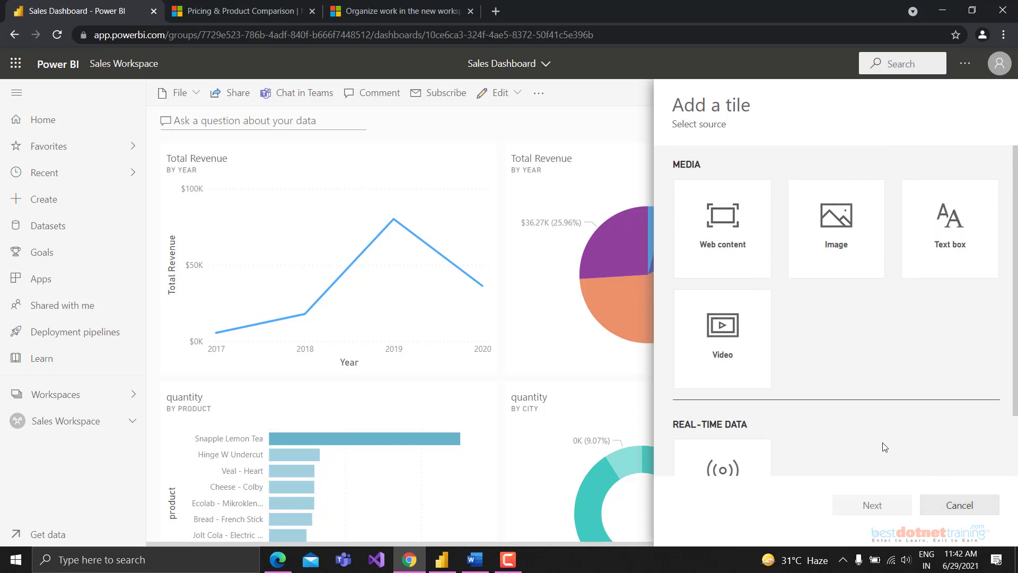
pyautogui.click(957, 507)
# Step: Set the dashboard theme to Dark, save it and close the comments pane
pyautogui.click(498, 93)
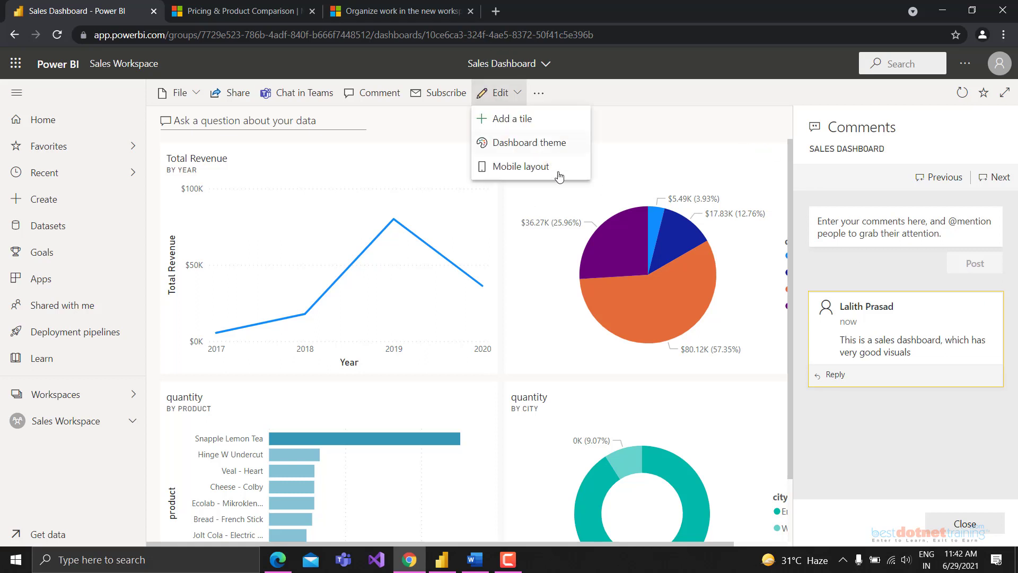
pyautogui.click(530, 143)
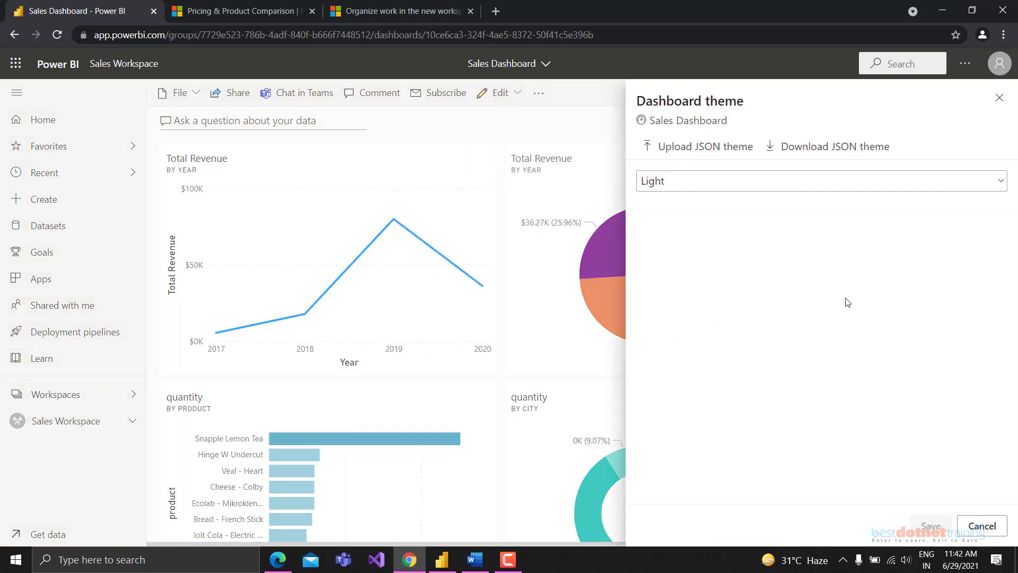
pyautogui.click(695, 182)
pyautogui.click(696, 226)
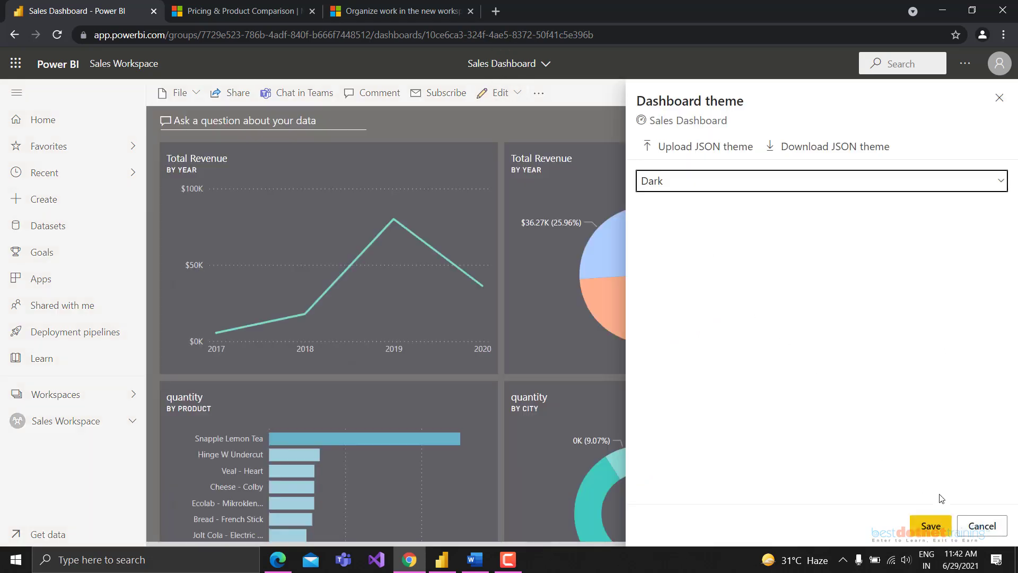
pyautogui.click(929, 525)
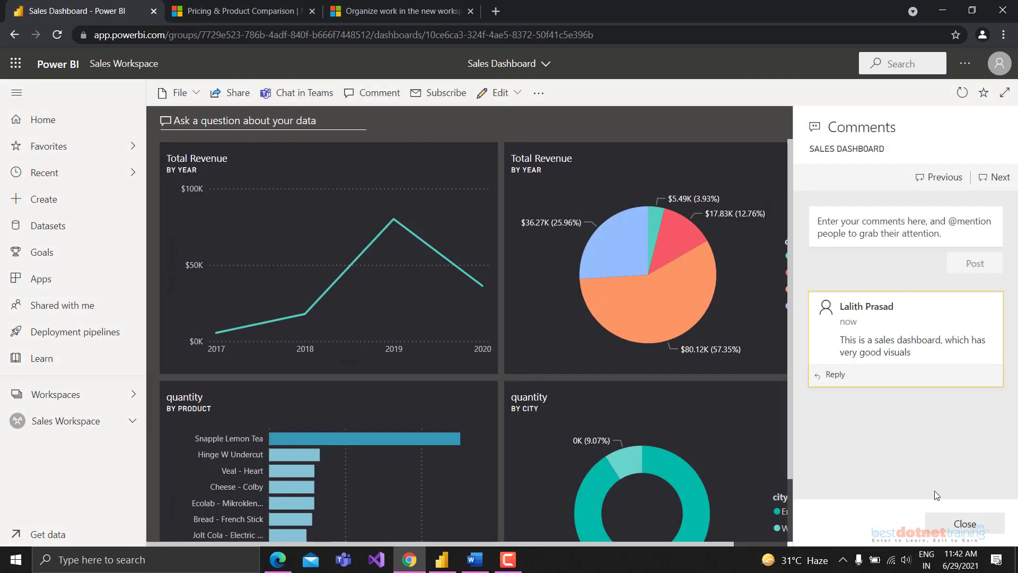
pyautogui.click(941, 521)
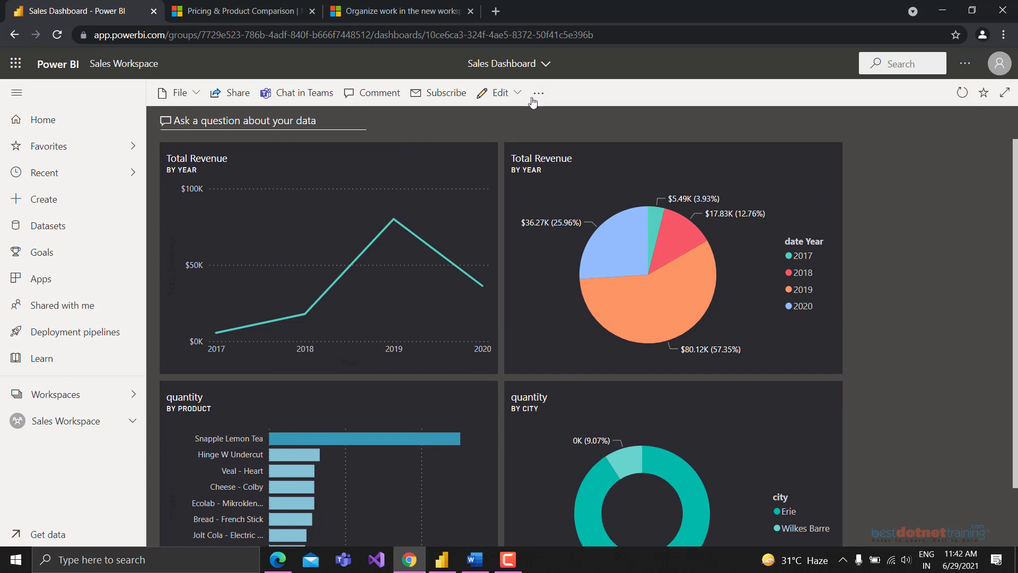
# Step: Reopen the dashboard theme settings and preview the Color-blind friendly theme
pyautogui.click(535, 96)
pyautogui.click(505, 100)
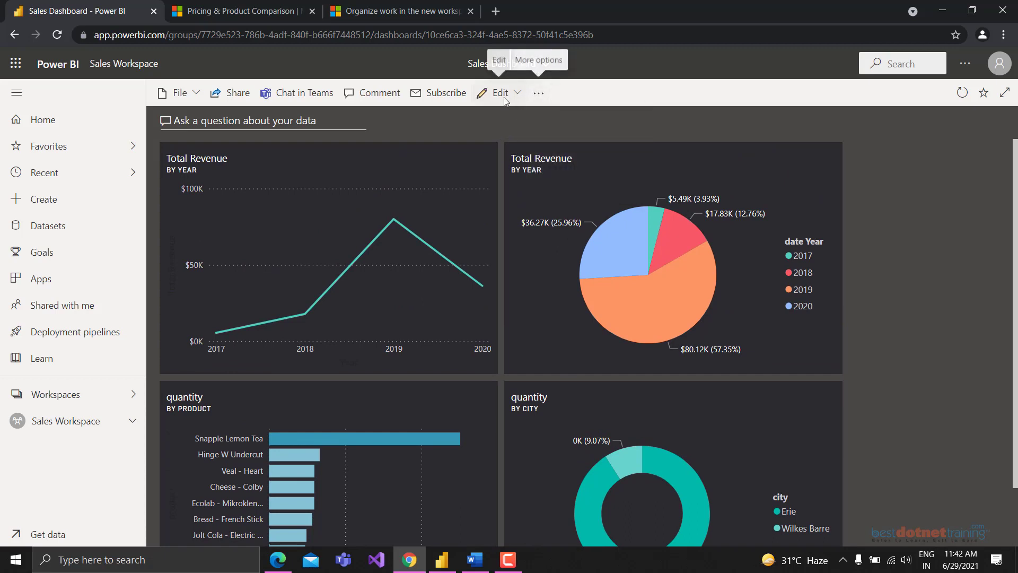
pyautogui.click(501, 94)
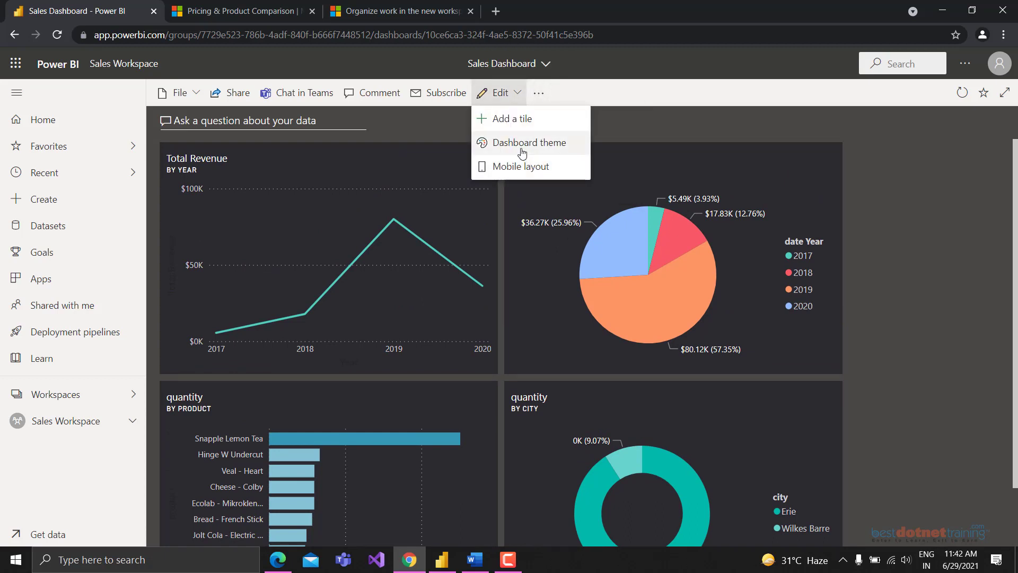
pyautogui.click(523, 152)
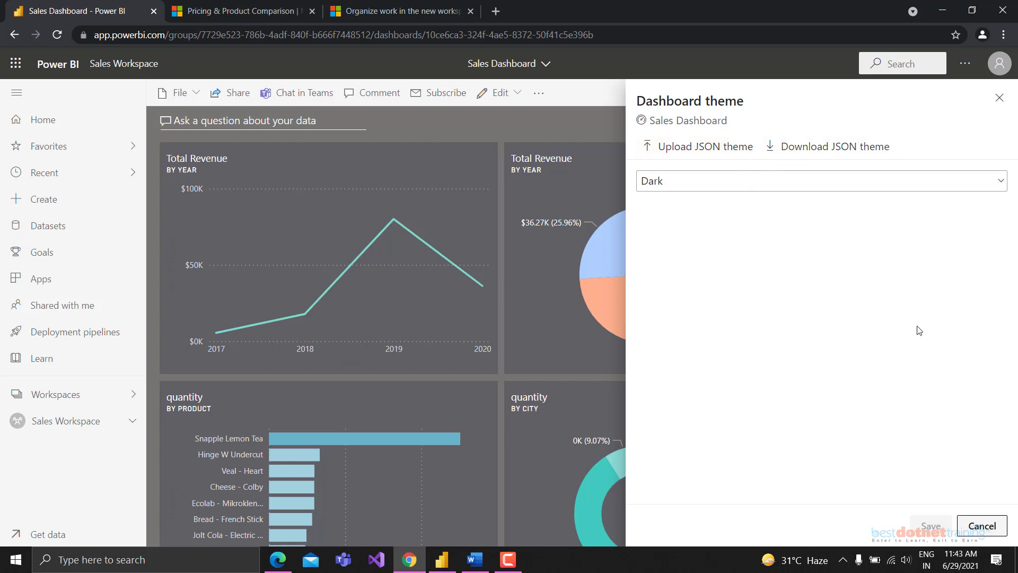
pyautogui.click(810, 187)
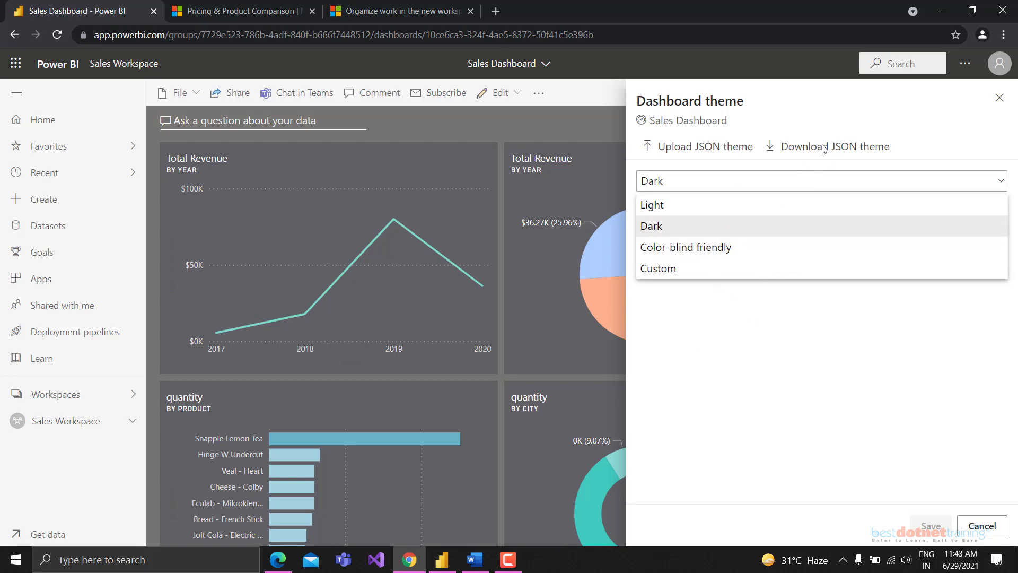
pyautogui.click(674, 256)
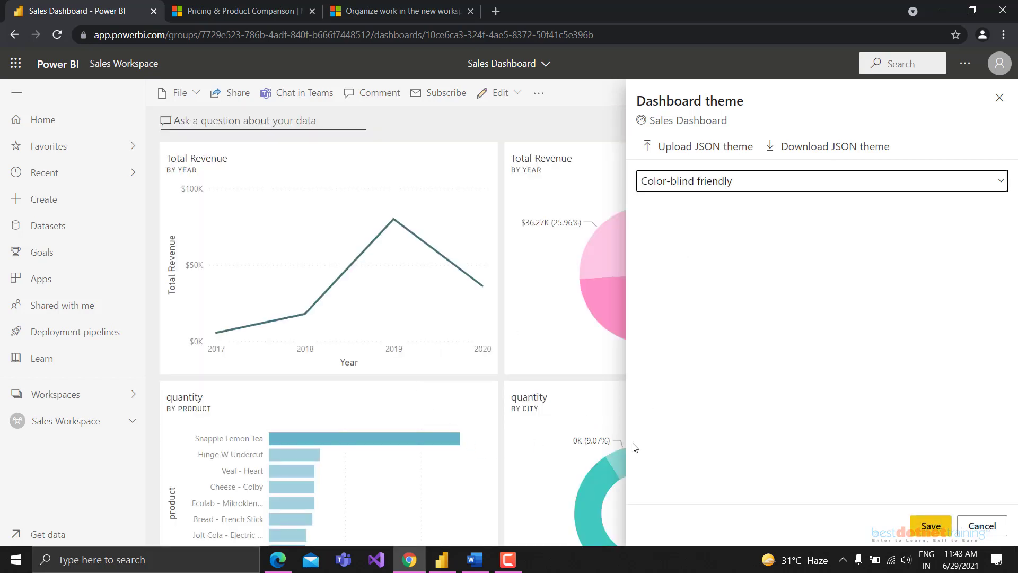
# Step: Try the Custom theme, toggling its background image and checking its background color choices, and go back to Dark
pyautogui.click(667, 184)
pyautogui.click(647, 269)
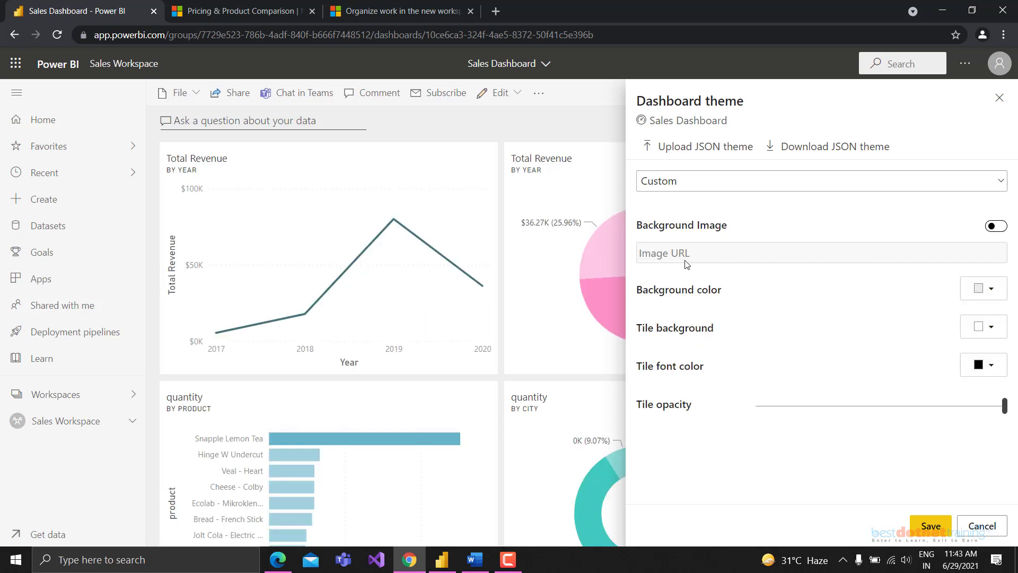
pyautogui.click(993, 229)
pyautogui.click(993, 228)
pyautogui.click(971, 292)
pyautogui.click(971, 293)
pyautogui.click(691, 183)
pyautogui.click(671, 226)
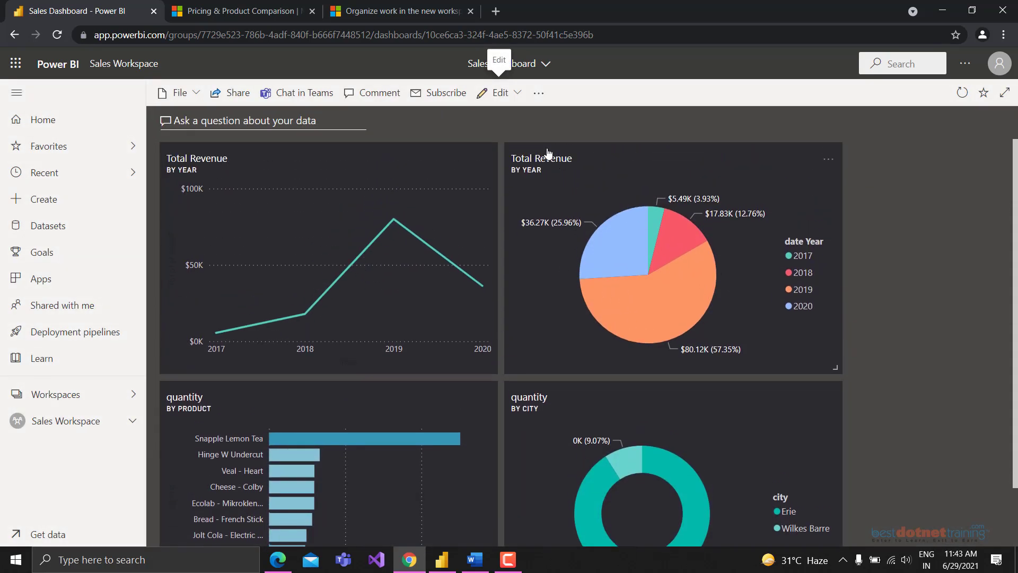
pyautogui.click(539, 96)
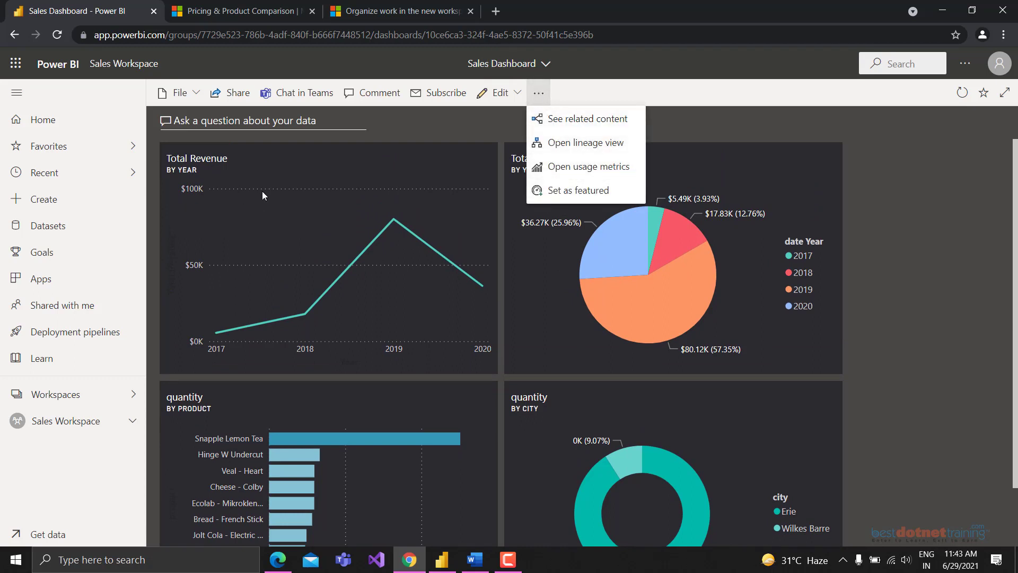
pyautogui.click(533, 87)
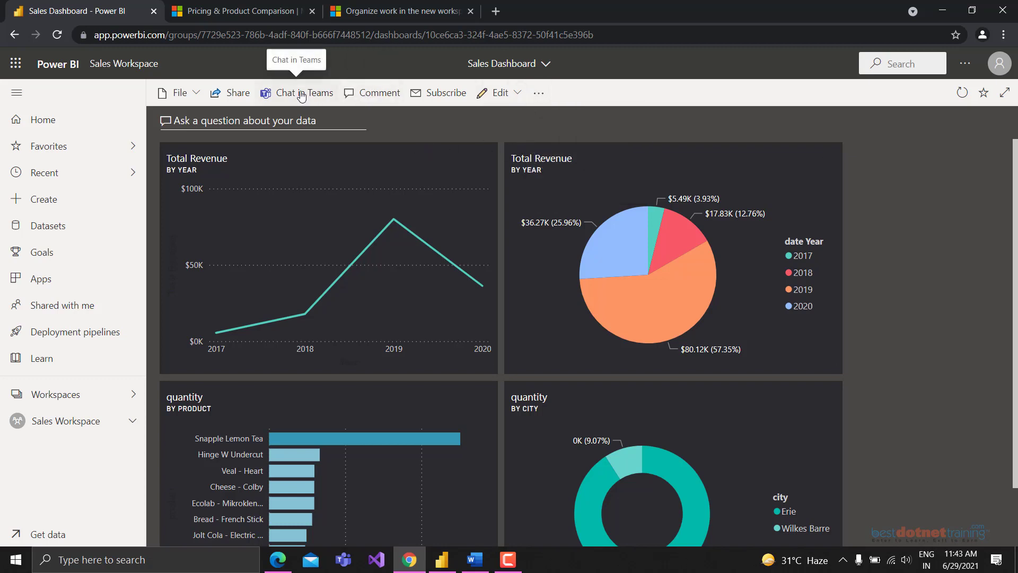
# Step: Open the print preview of the dashboard and review the available print destinations, keeping the current one
pyautogui.click(179, 94)
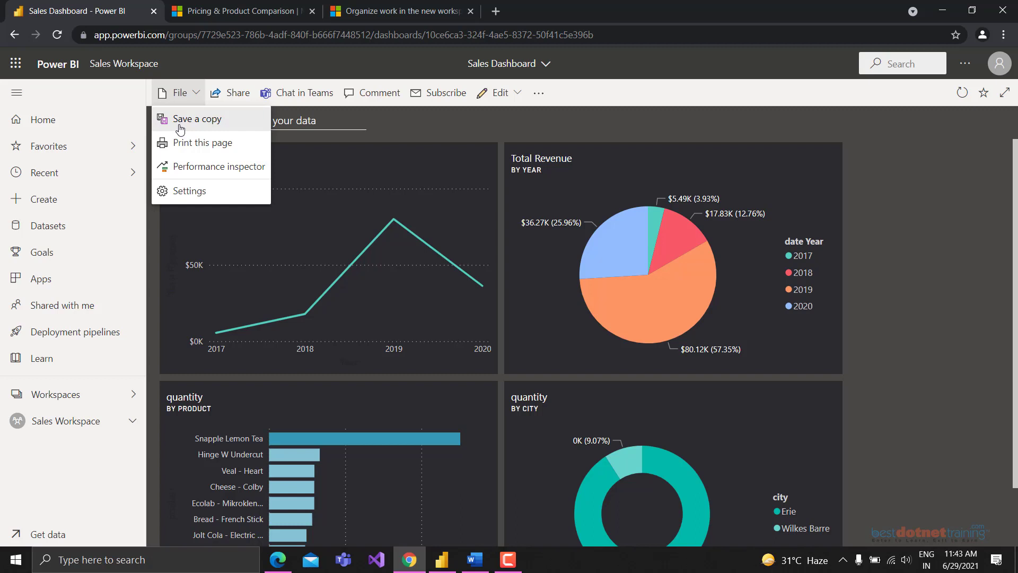
pyautogui.click(218, 155)
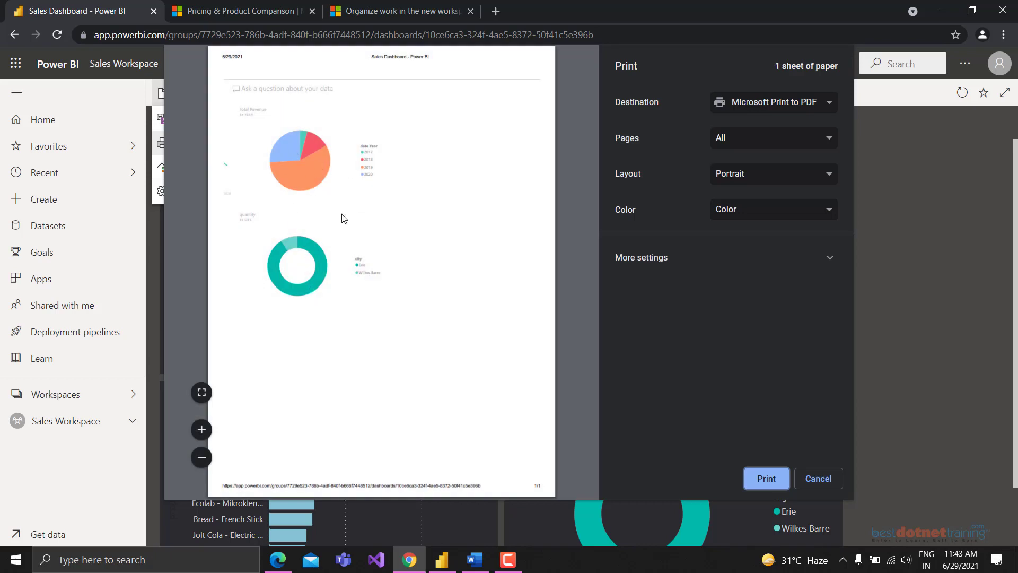
pyautogui.click(407, 367)
pyautogui.click(743, 109)
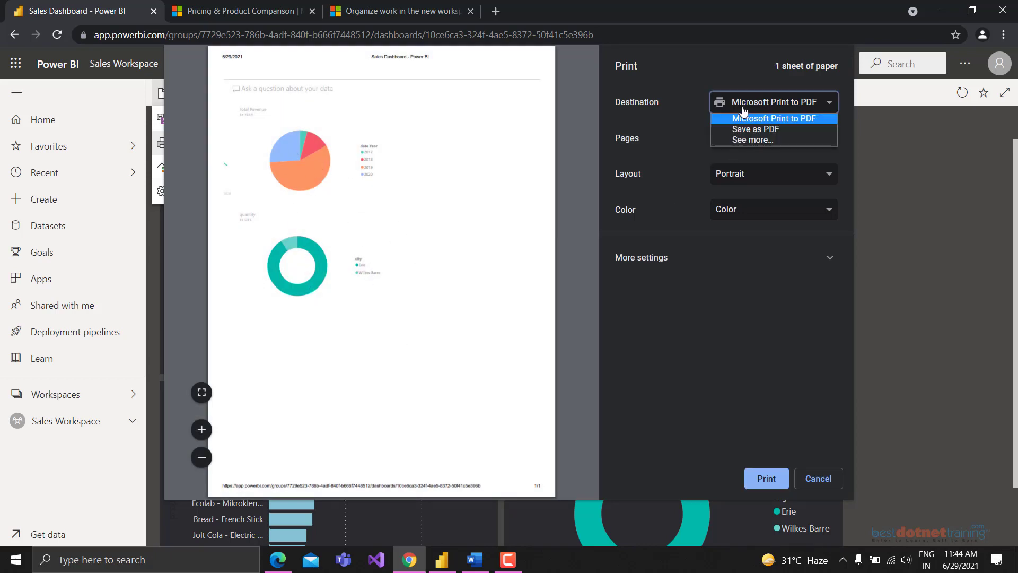
pyautogui.click(755, 139)
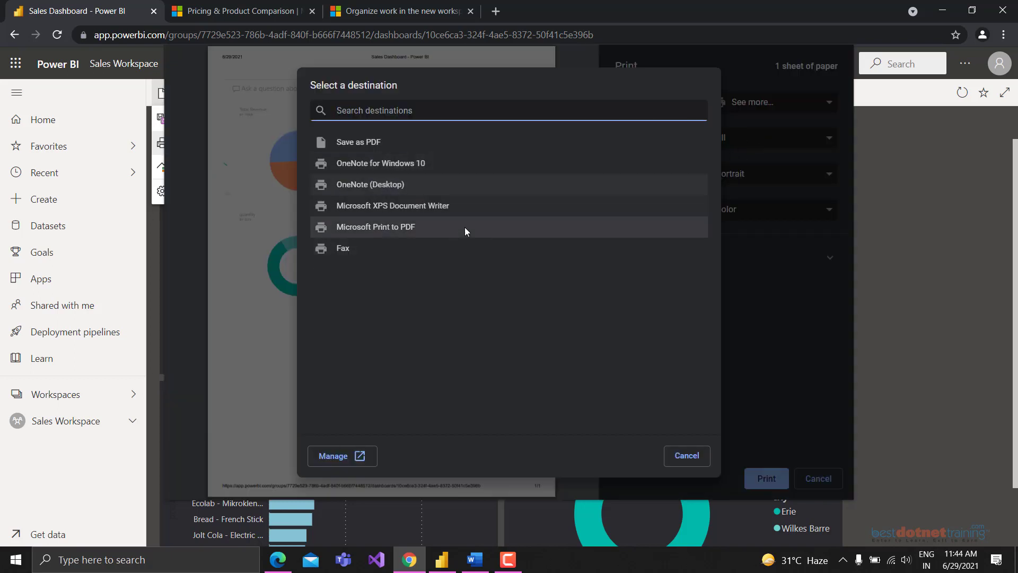
pyautogui.click(684, 455)
# Step: Preview the dashboard printout in Landscape layout and cancel without printing
pyautogui.click(727, 179)
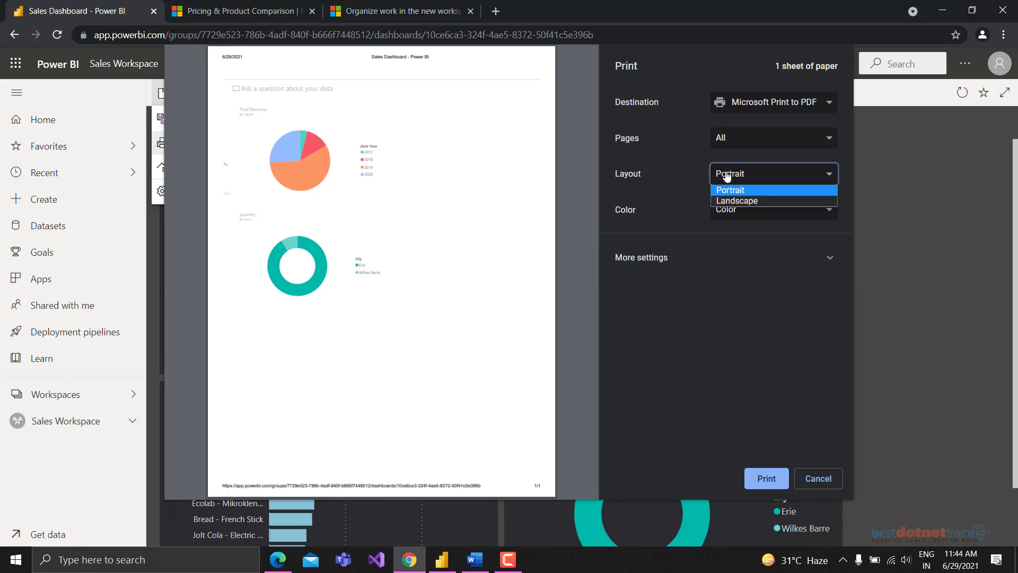
pyautogui.click(736, 197)
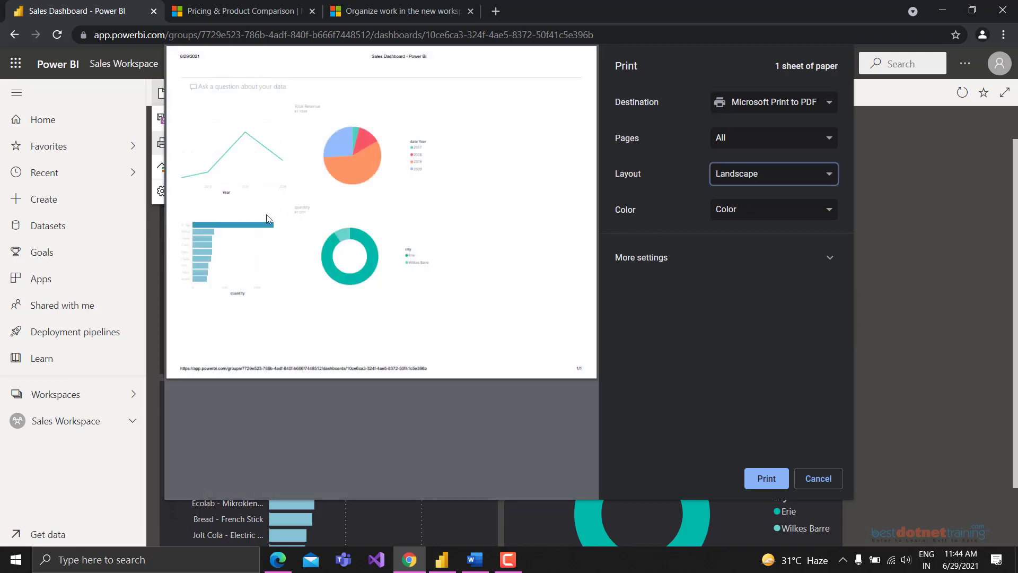
pyautogui.click(820, 489)
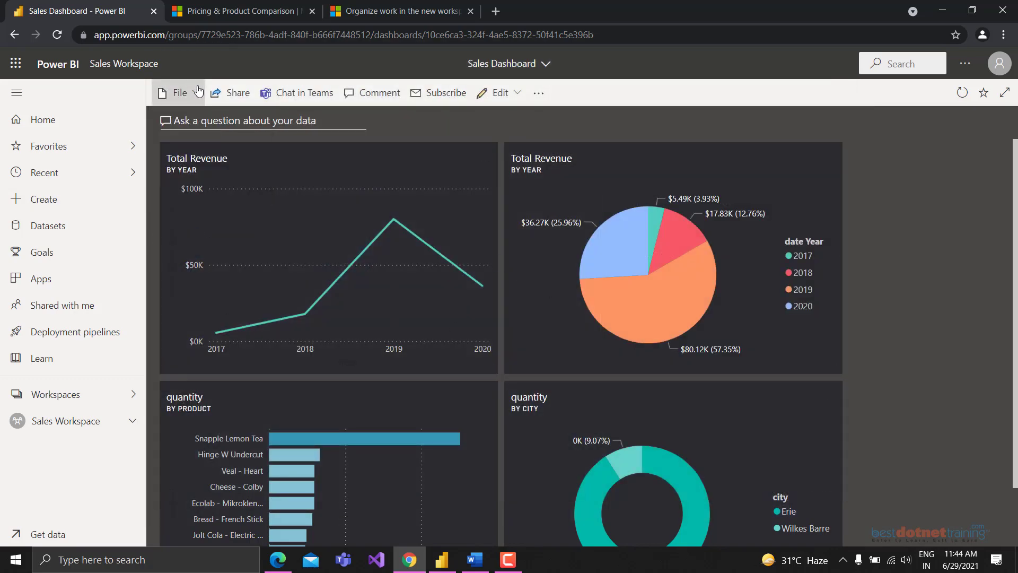
# Step: Open the settings for Sales Dashboard and examine its owner, dashboard name and contact fields
pyautogui.click(199, 92)
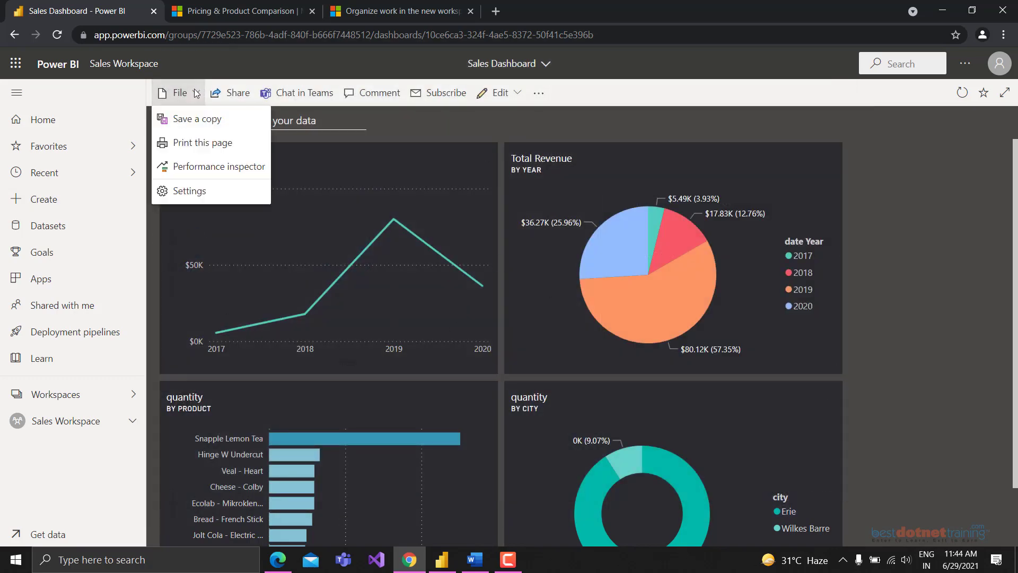
pyautogui.click(183, 192)
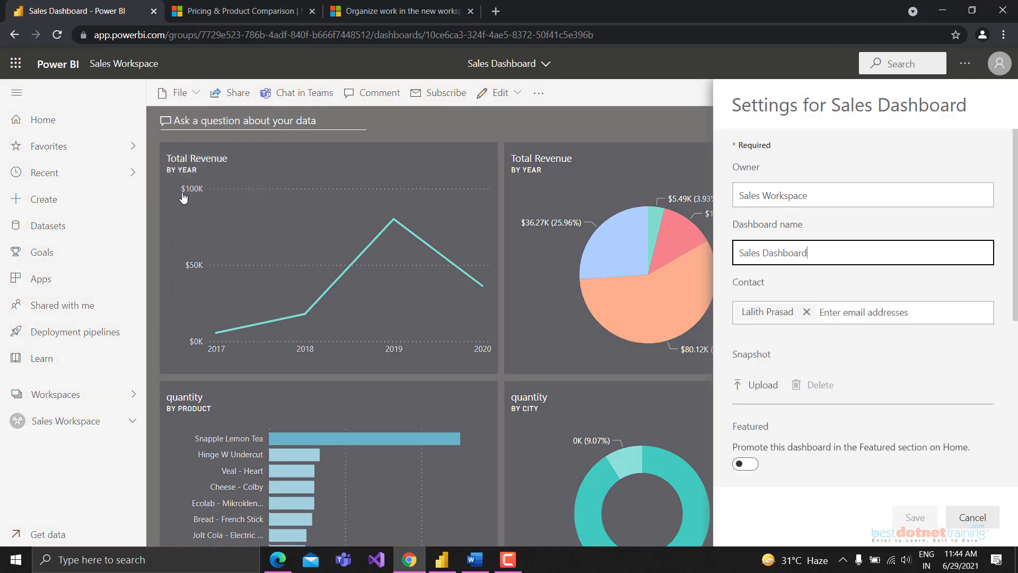
pyautogui.scroll(-2, 772, 204)
pyautogui.scroll(2, 769, 212)
pyautogui.moveTo(739, 204); pyautogui.dragTo(843, 191)
pyautogui.click(843, 191)
pyautogui.moveTo(811, 254); pyautogui.dragTo(727, 264)
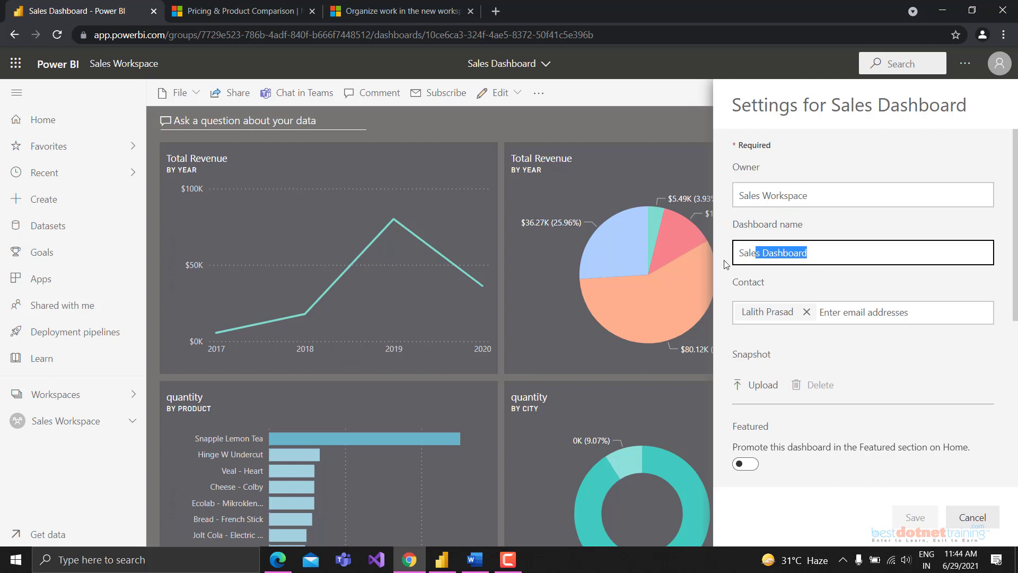
pyautogui.click(777, 254)
pyautogui.click(768, 196)
pyautogui.doubleClick(768, 196)
pyautogui.click(768, 198)
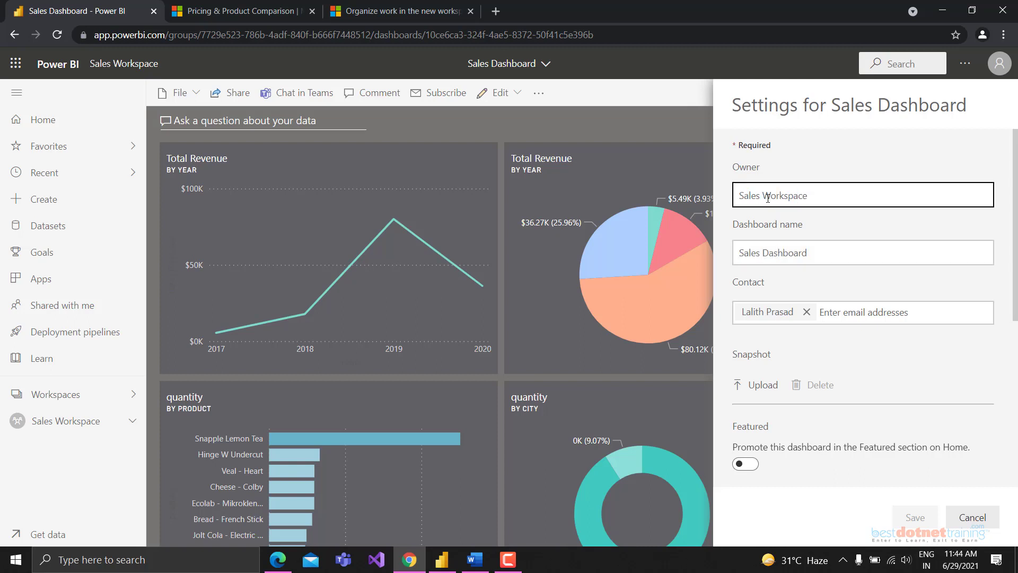
# Step: Enable promoting Sales Dashboard in the Featured section on Home and switch off Q&A for it
pyautogui.scroll(-4, 814, 250)
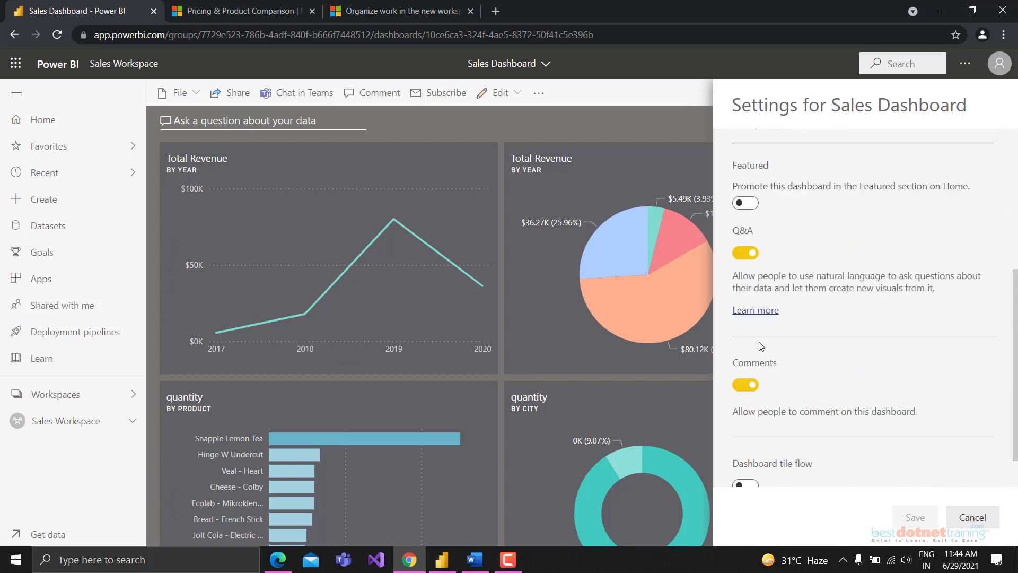
pyautogui.scroll(3, 751, 289)
pyautogui.scroll(-3, 747, 249)
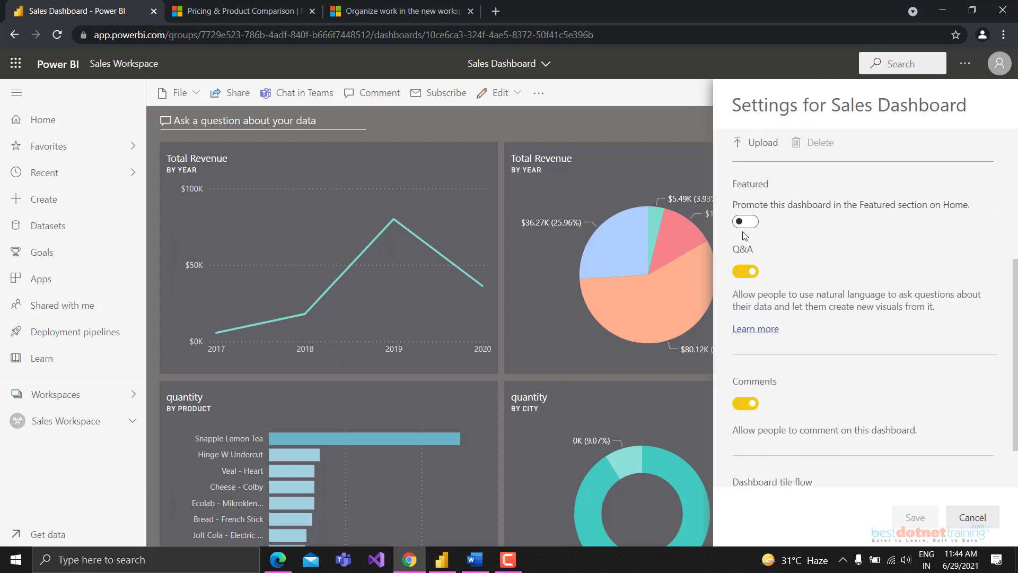
pyautogui.moveTo(742, 208); pyautogui.dragTo(923, 205)
pyautogui.click(921, 205)
pyautogui.moveTo(827, 204); pyautogui.dragTo(941, 198)
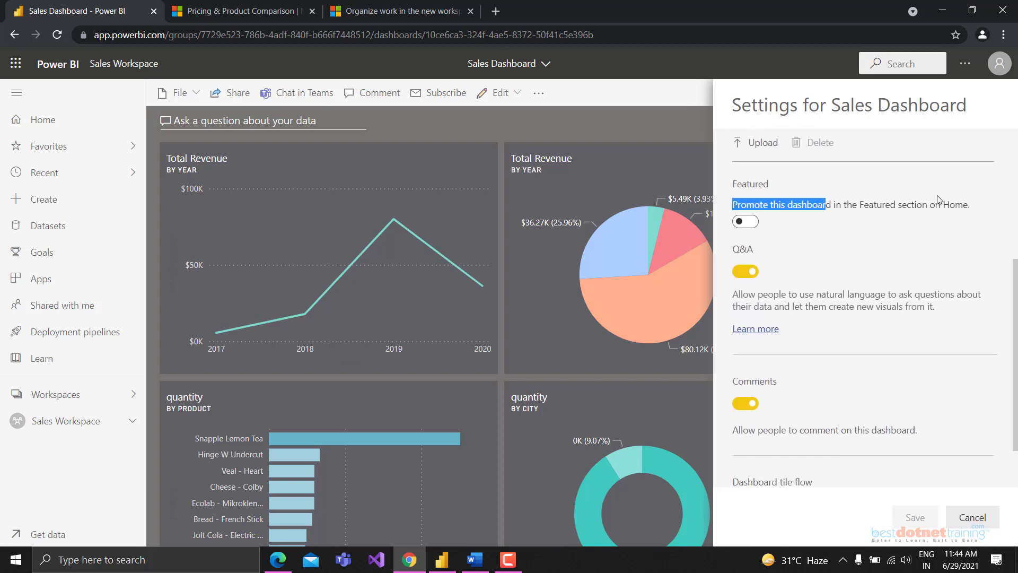
pyautogui.click(926, 218)
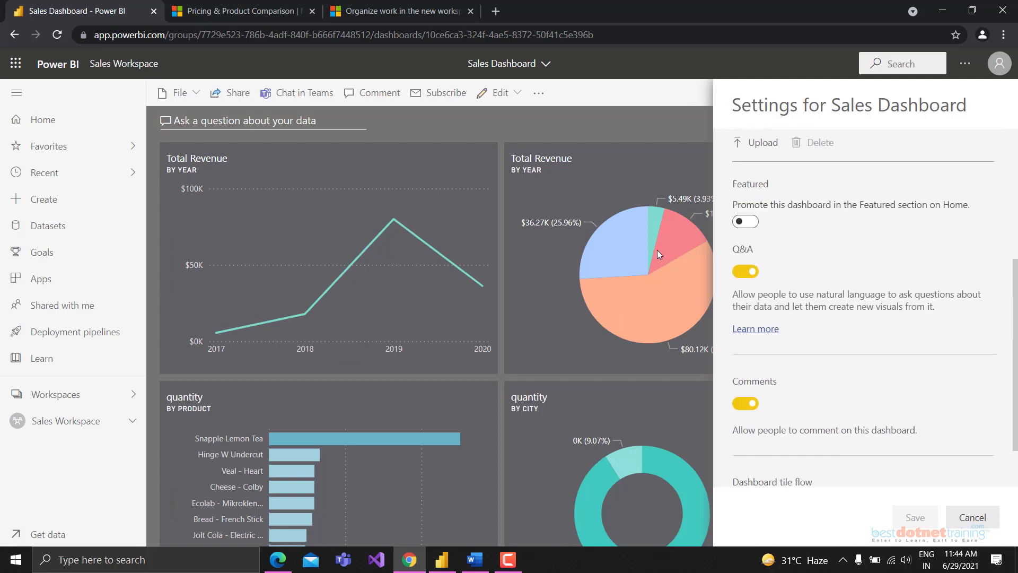
pyautogui.click(753, 224)
pyautogui.scroll(-2, 843, 323)
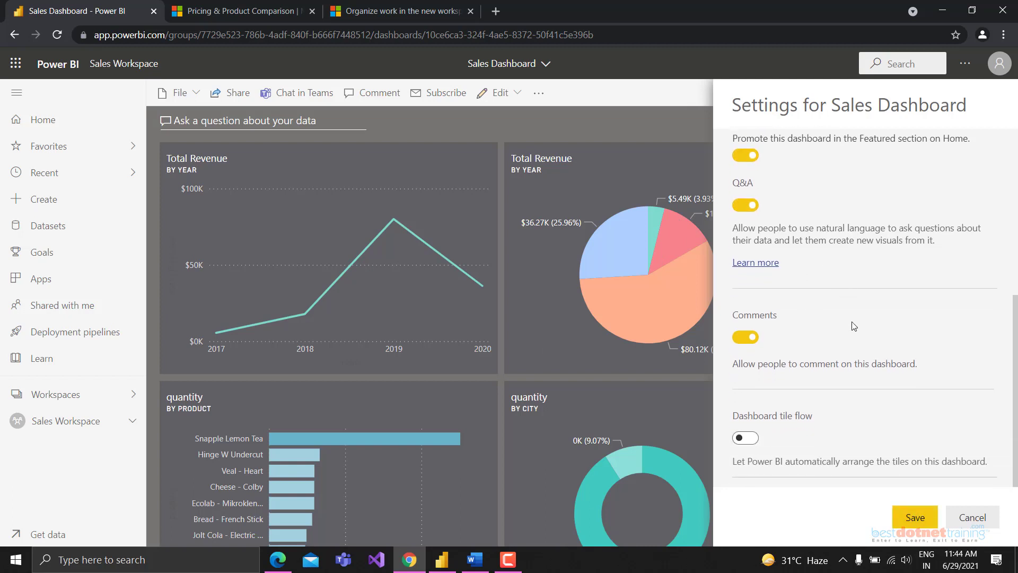
pyautogui.click(747, 212)
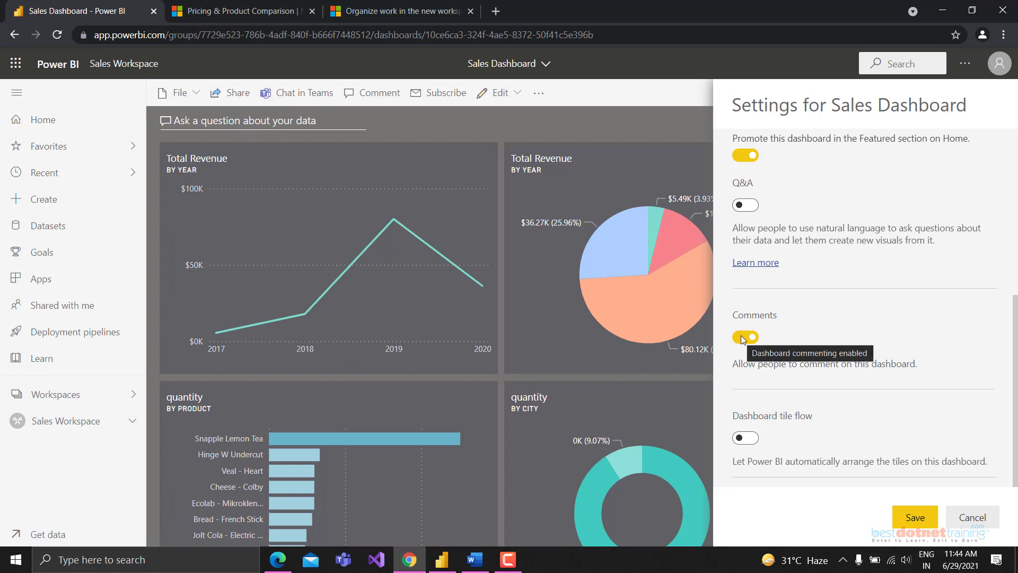
# Step: Switch on Dashboard tile flow and save the Sales Dashboard settings
pyautogui.moveTo(743, 416); pyautogui.dragTo(794, 415)
pyautogui.click(807, 450)
pyautogui.moveTo(831, 459); pyautogui.dragTo(951, 460)
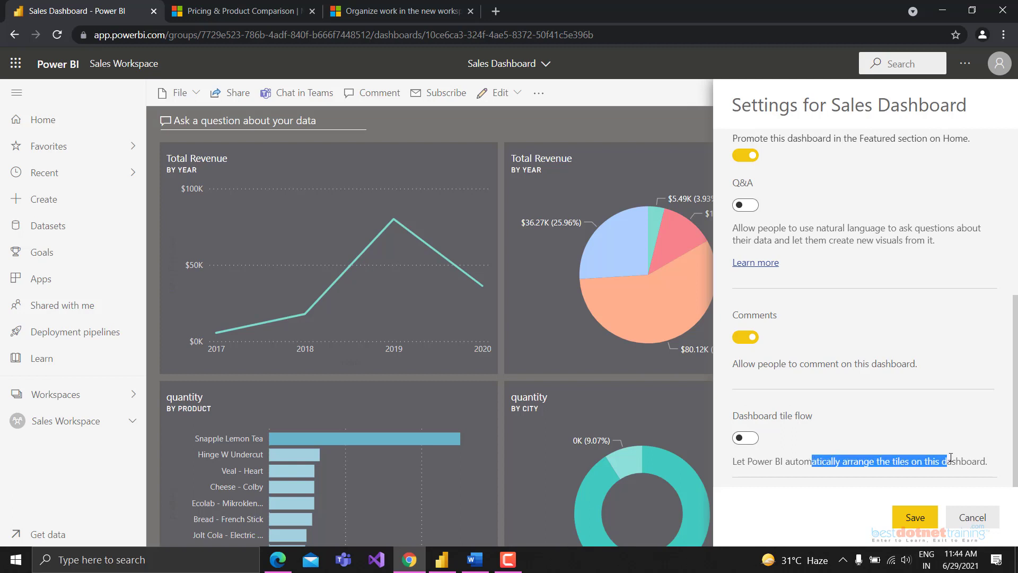
pyautogui.click(951, 458)
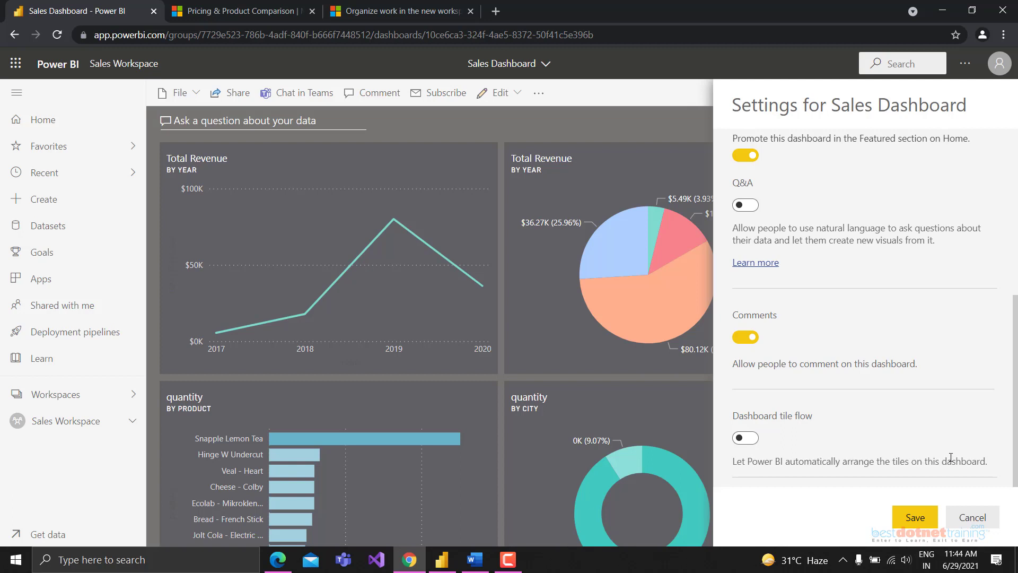
pyautogui.click(753, 444)
pyautogui.click(901, 520)
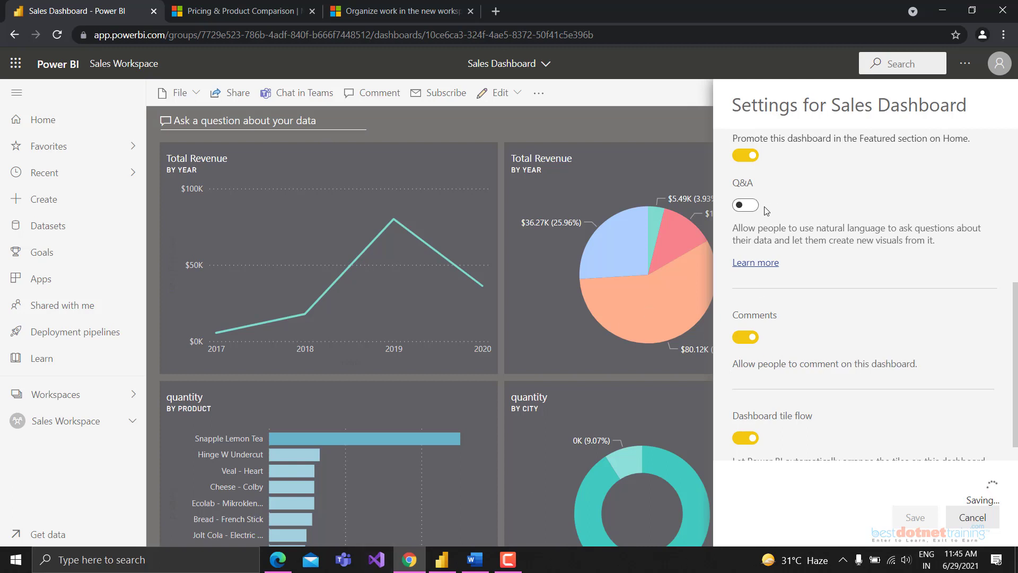
pyautogui.scroll(4, 842, 387)
pyautogui.scroll(-4, 891, 384)
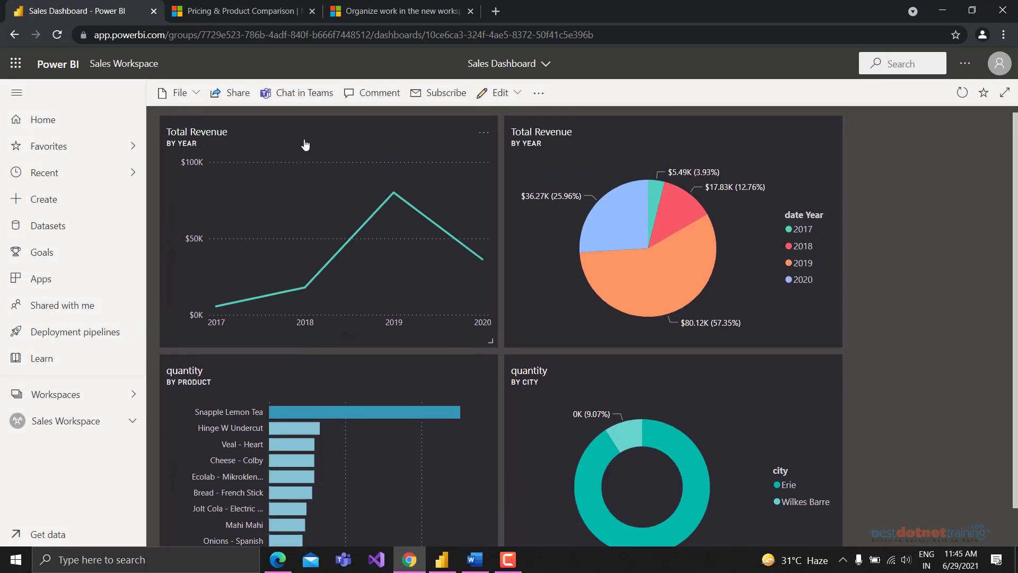
# Step: Try moving and resizing the Total Revenue pie chart tile on the dashboard
pyautogui.moveTo(554, 139); pyautogui.dragTo(583, 136)
pyautogui.moveTo(839, 342); pyautogui.dragTo(748, 265)
pyautogui.moveTo(832, 338); pyautogui.dragTo(1008, 460)
# Step: Reopen the Sales Dashboard settings, switch off Dashboard tile flow and save
pyautogui.click(187, 96)
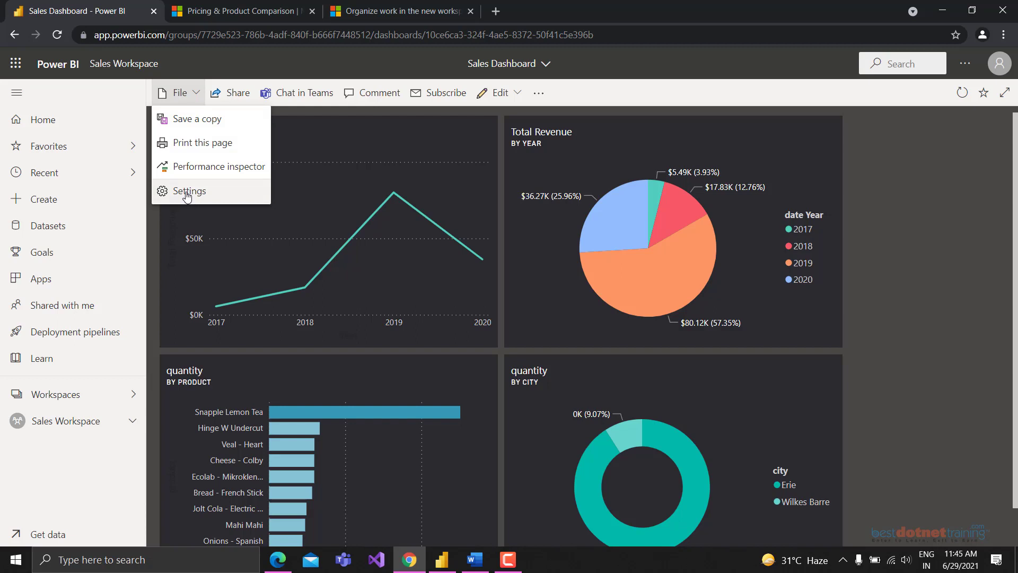
pyautogui.click(187, 192)
pyautogui.scroll(-5, 788, 412)
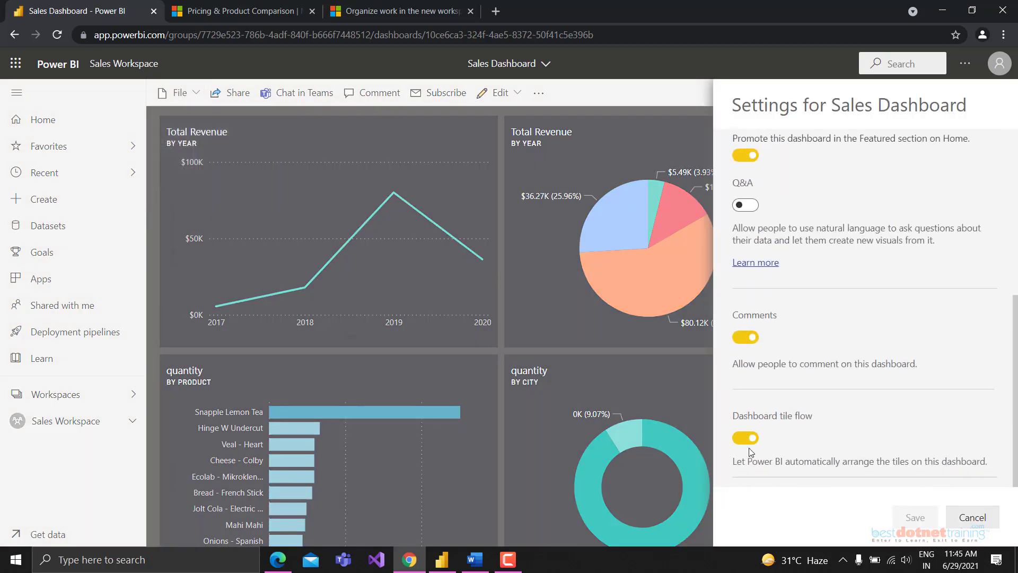
pyautogui.click(750, 442)
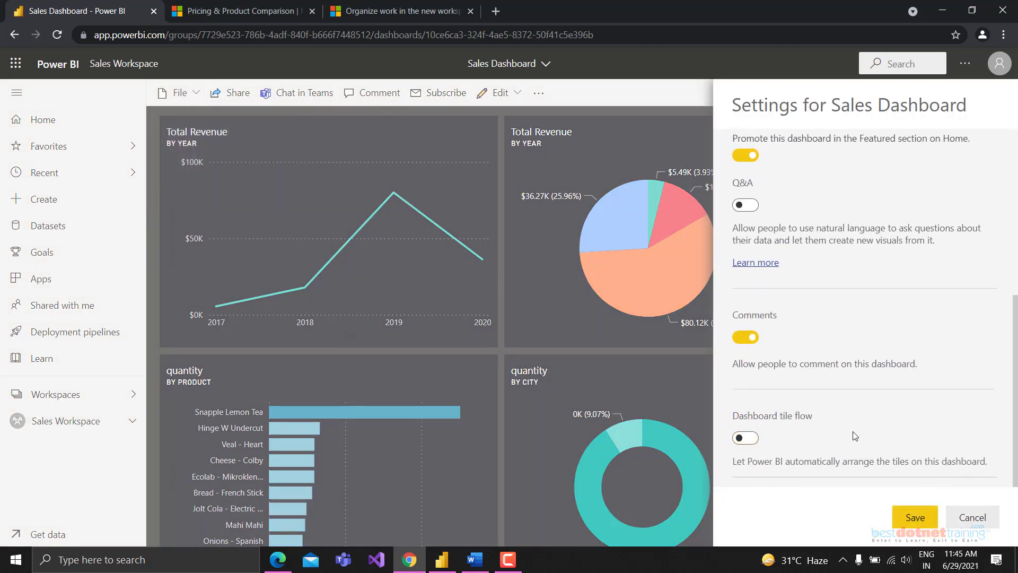
pyautogui.click(915, 517)
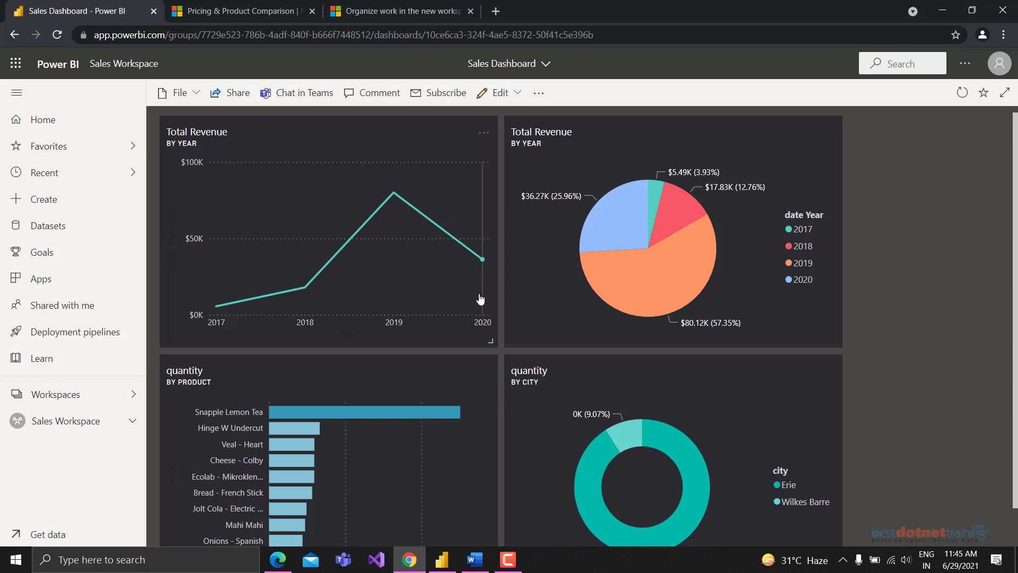
# Step: Try moving the quantity by city donut tile and check the dashboard's tile layout
pyautogui.scroll(-1, 750, 345)
pyautogui.scroll(-1, 748, 420)
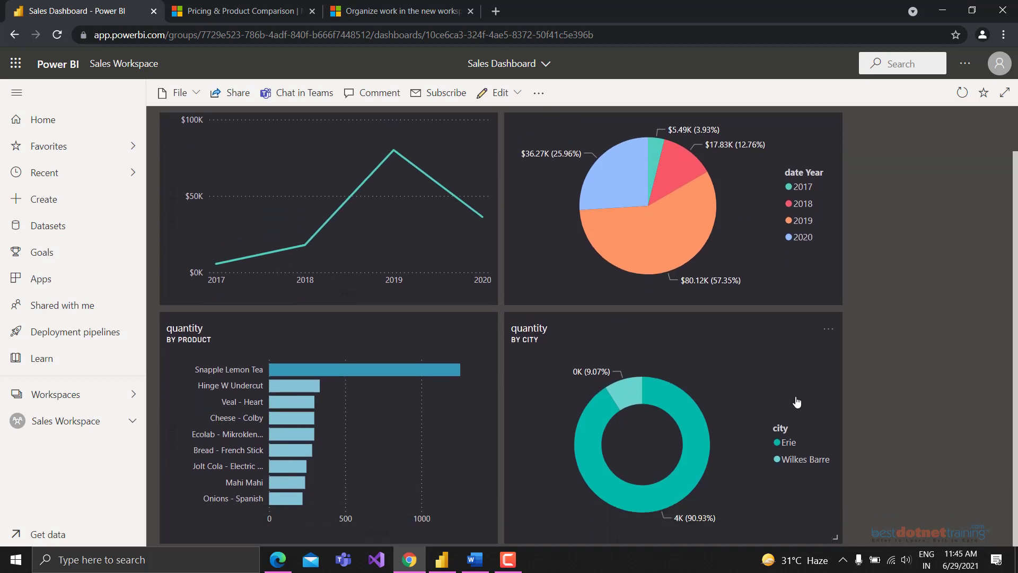
pyautogui.scroll(1, 579, 333)
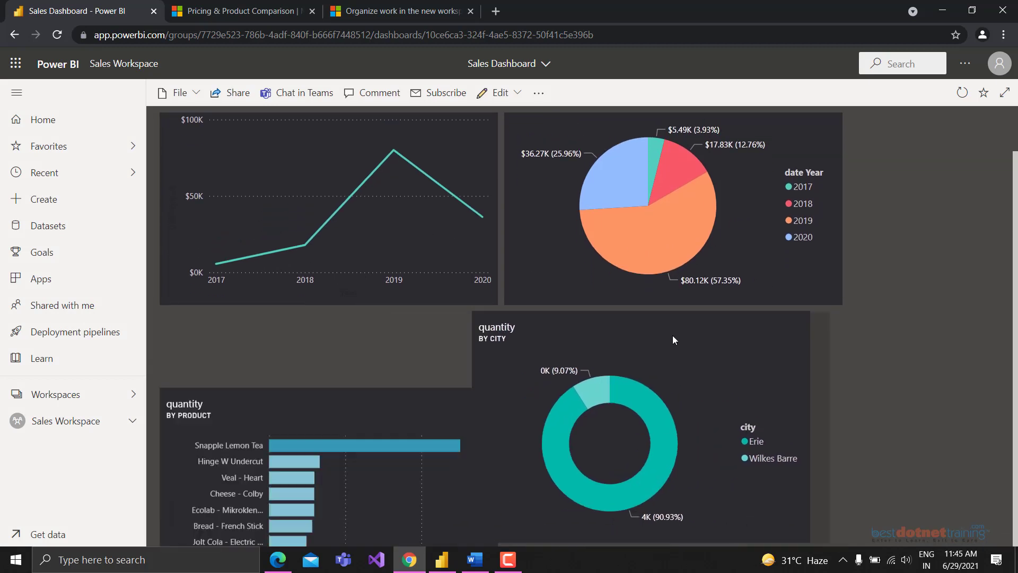
pyautogui.scroll(1, 487, 364)
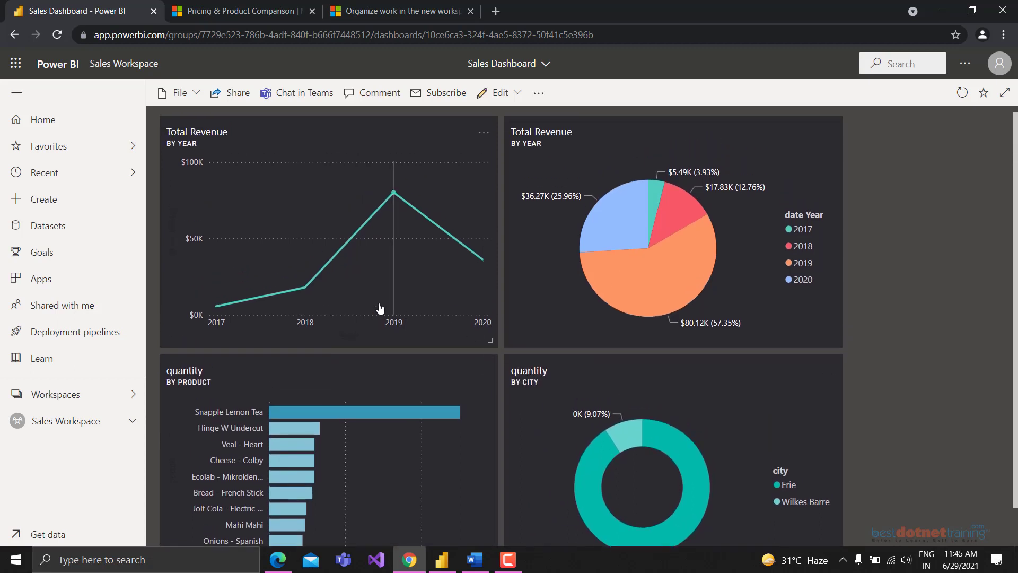
# Step: Go to the Home page and open Sales Dashboard from its Featured section
pyautogui.click(53, 127)
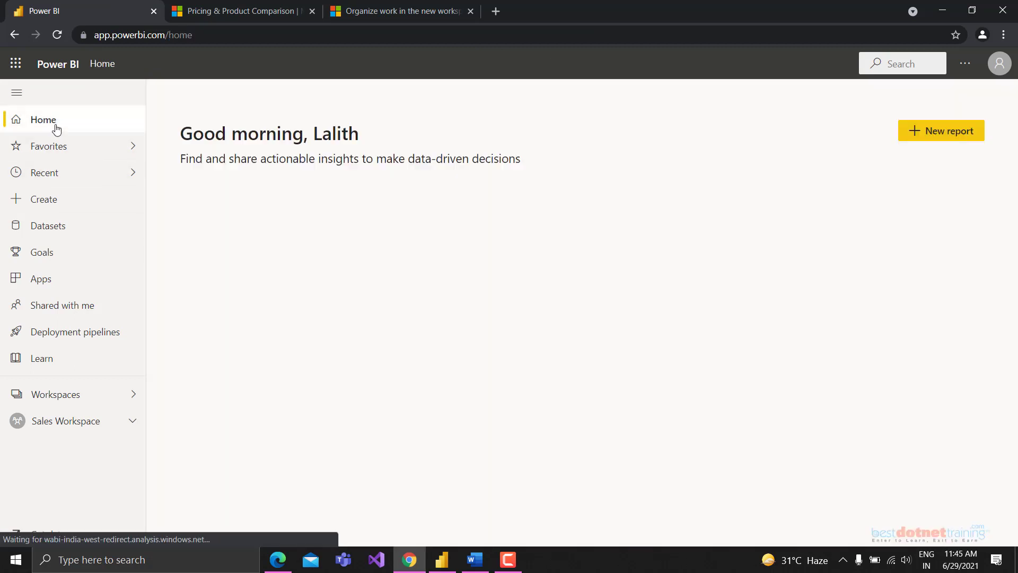
pyautogui.scroll(-1, 287, 356)
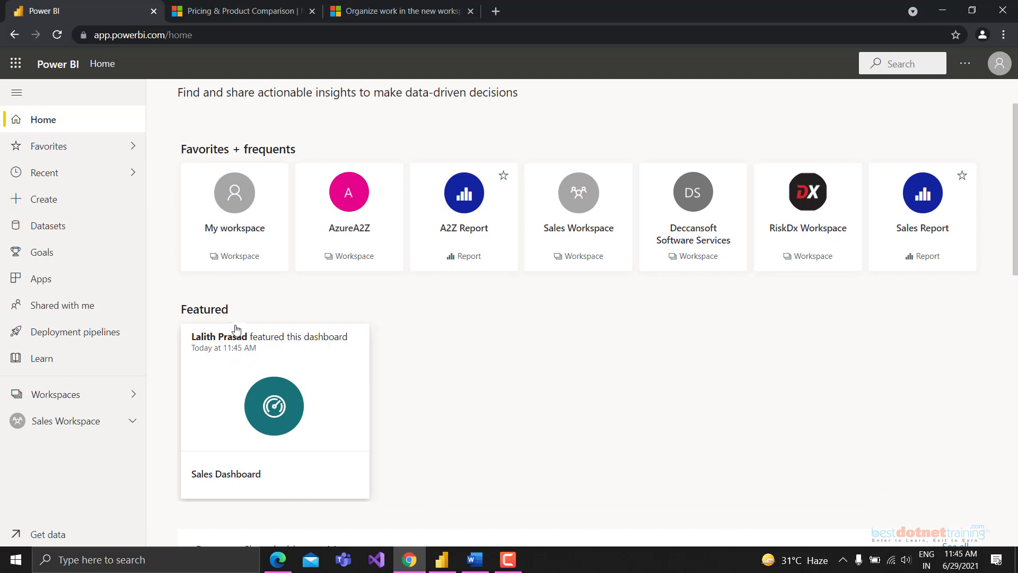
pyautogui.scroll(-2, 254, 333)
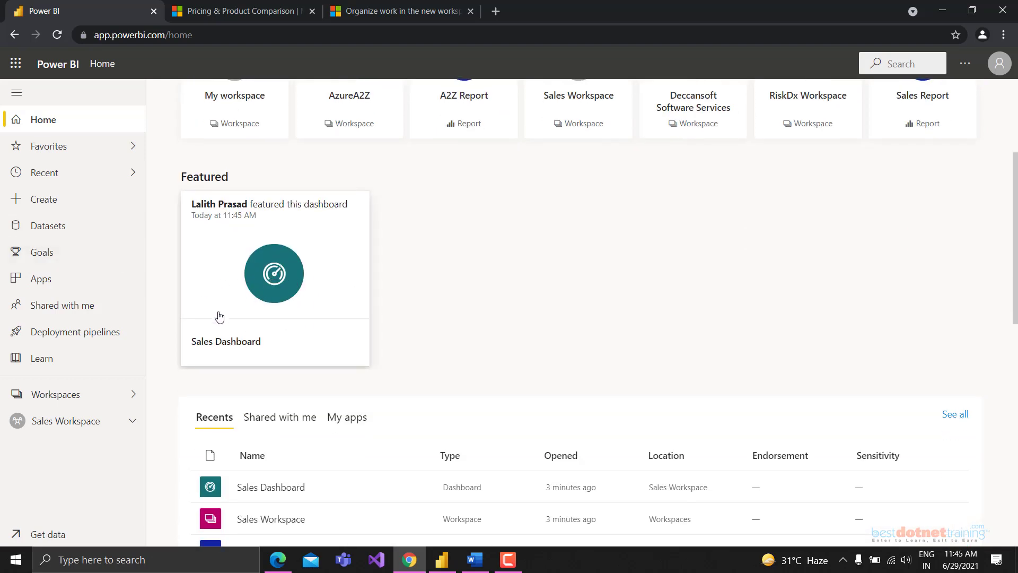
pyautogui.click(217, 331)
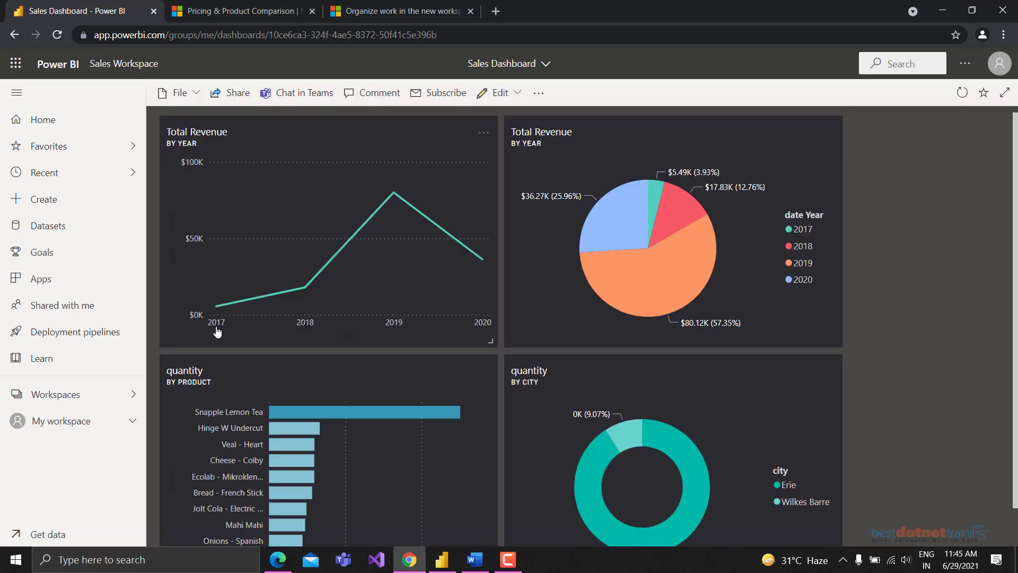
pyautogui.scroll(-1, 674, 216)
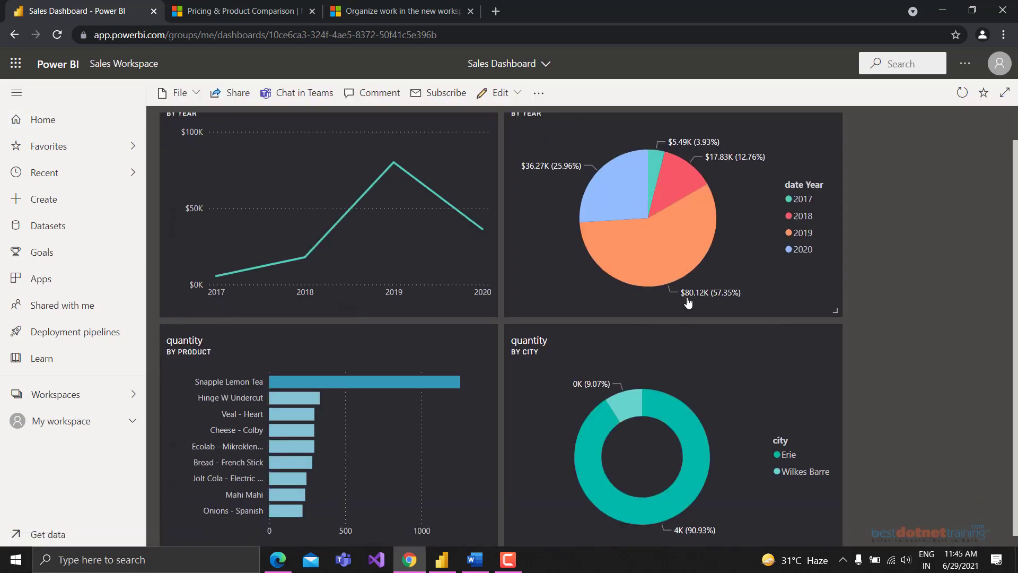
pyautogui.scroll(1, 683, 394)
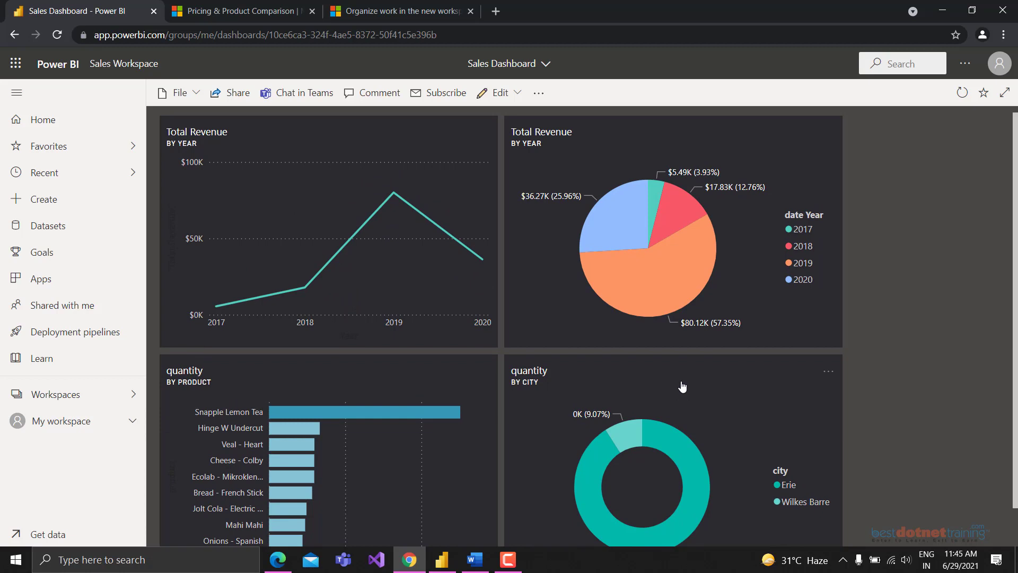
# Step: Open Sales Report from Sales Workspace and switch it to editing mode
pyautogui.click(47, 395)
pyautogui.click(47, 395)
pyautogui.click(43, 399)
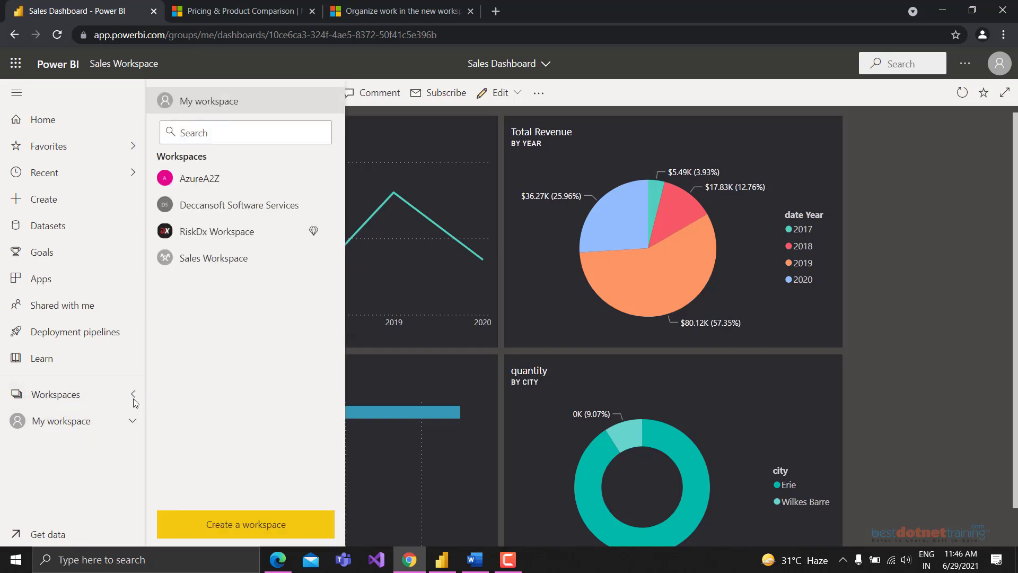
pyautogui.click(202, 265)
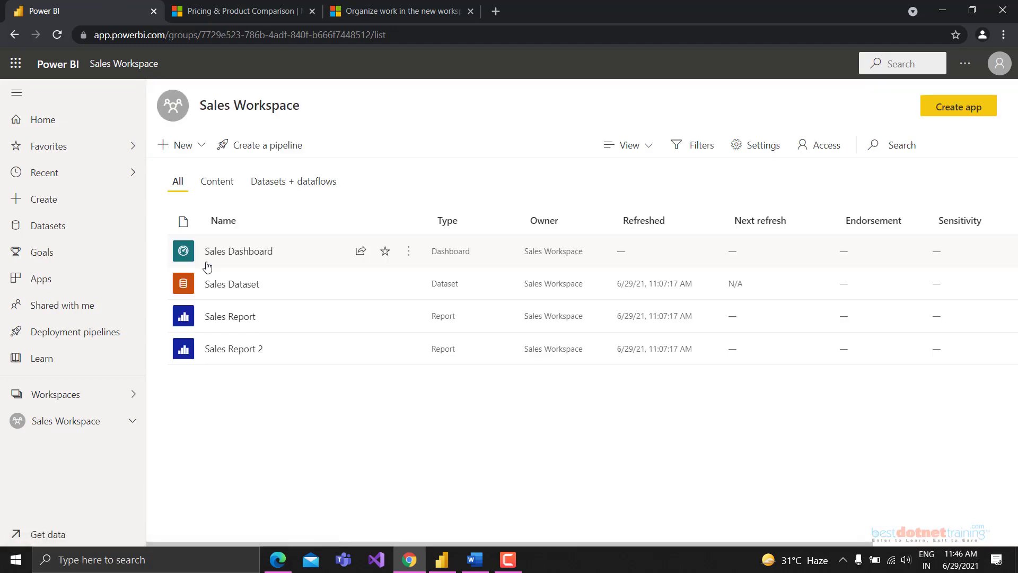
pyautogui.click(229, 317)
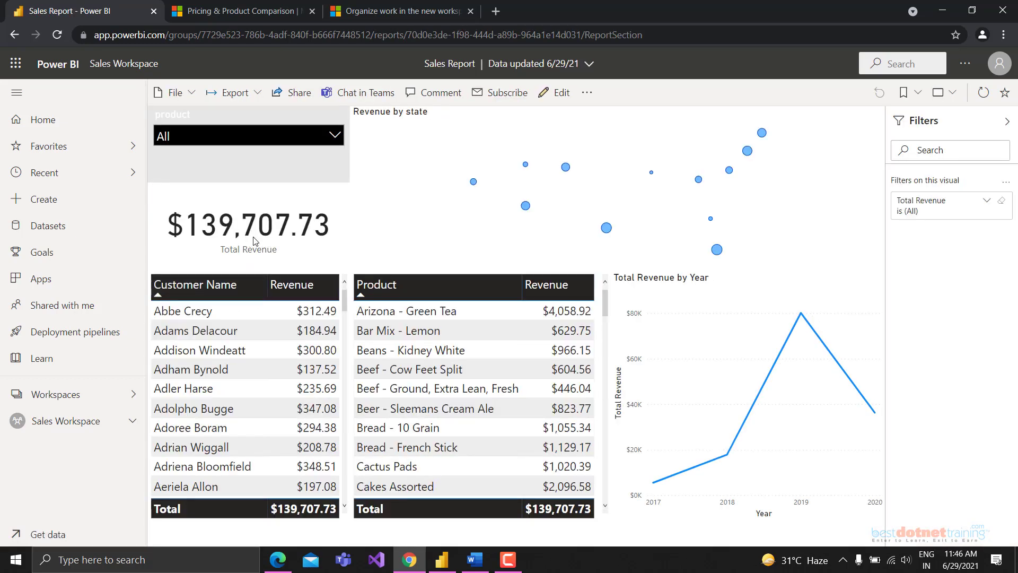
pyautogui.click(561, 95)
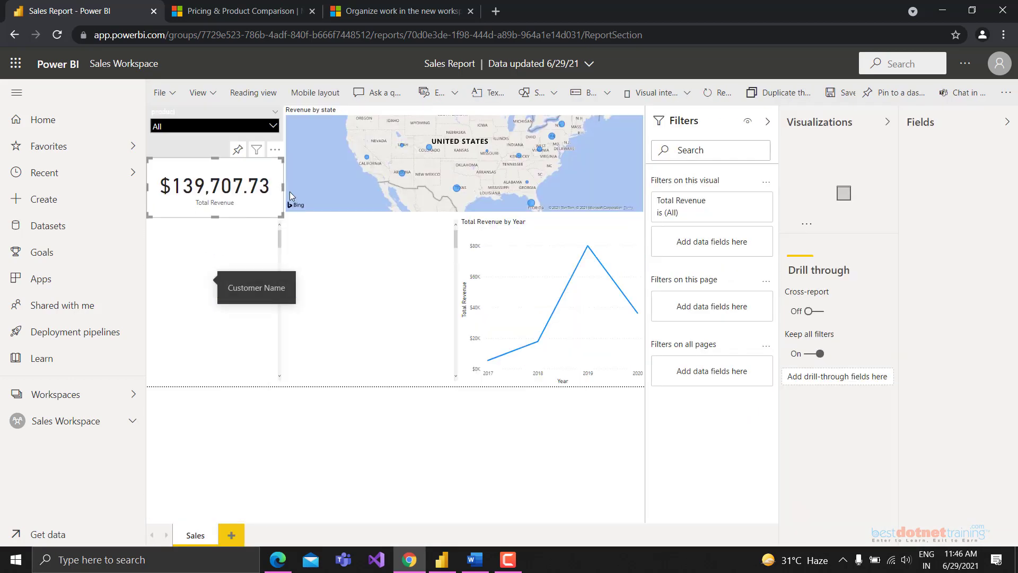
# Step: Pin the Total Revenue card to the existing Sales Dashboard and go to that dashboard
pyautogui.click(238, 151)
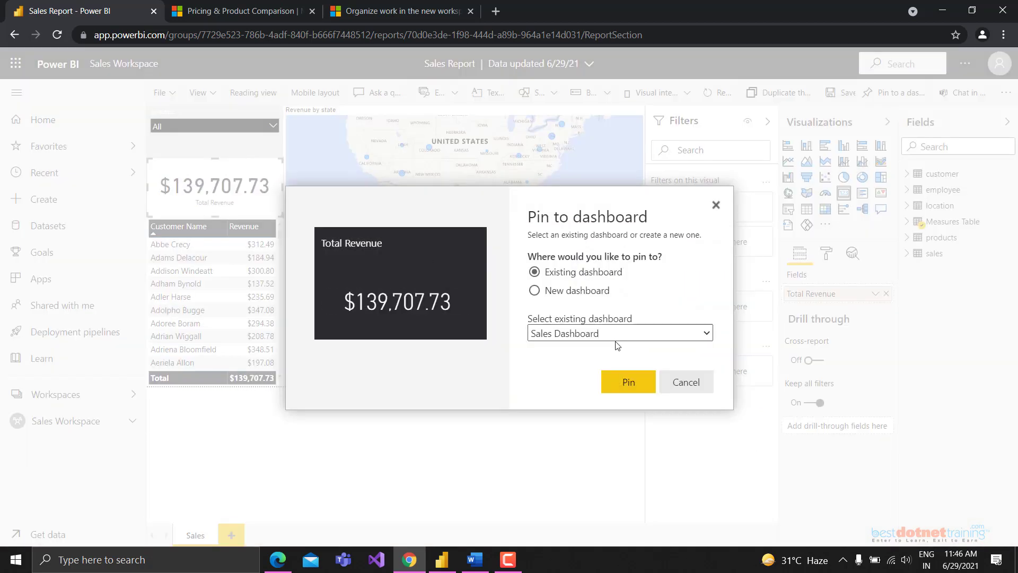
pyautogui.click(631, 384)
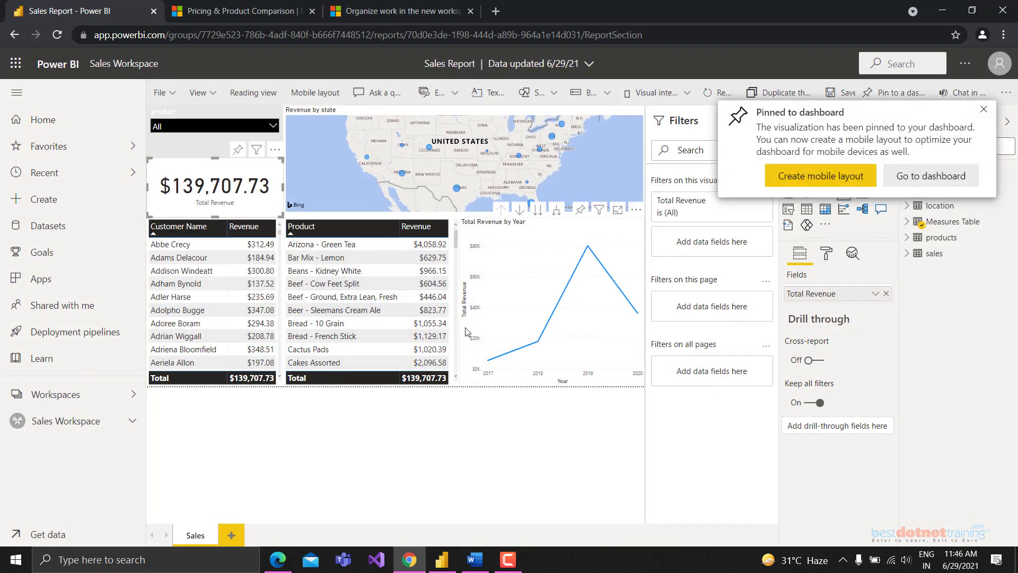
pyautogui.click(921, 181)
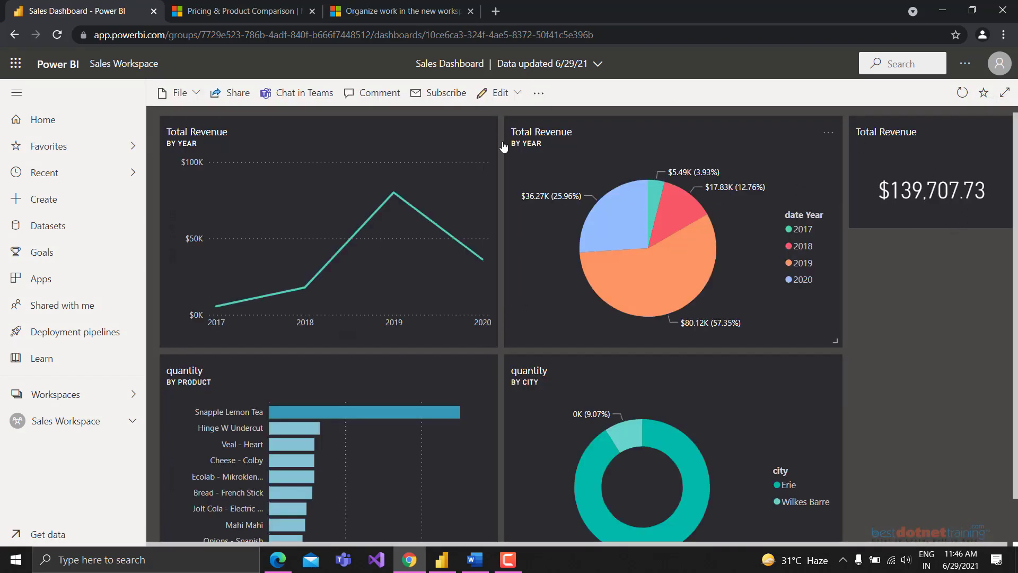
pyautogui.click(540, 93)
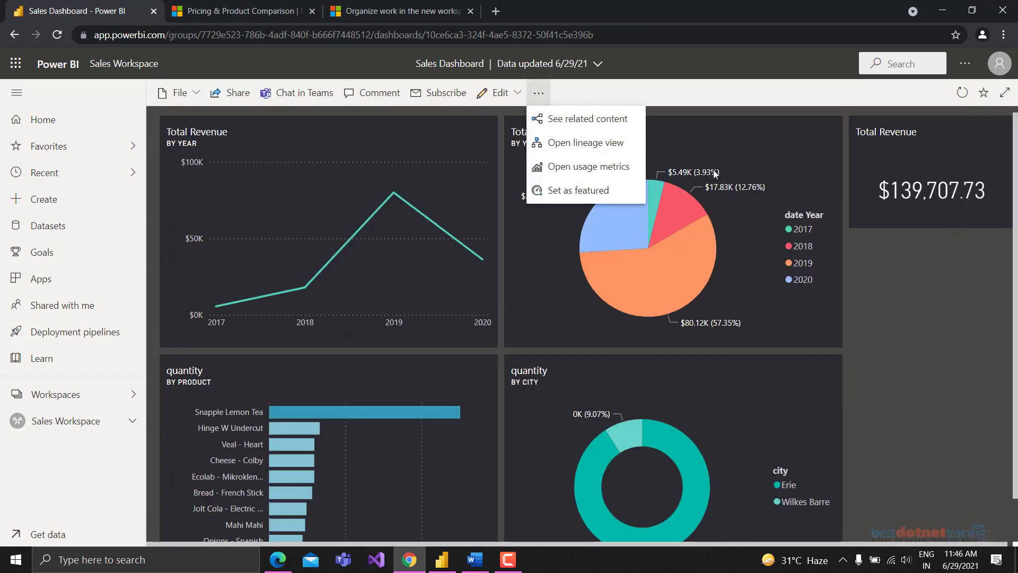
pyautogui.press('Escape')
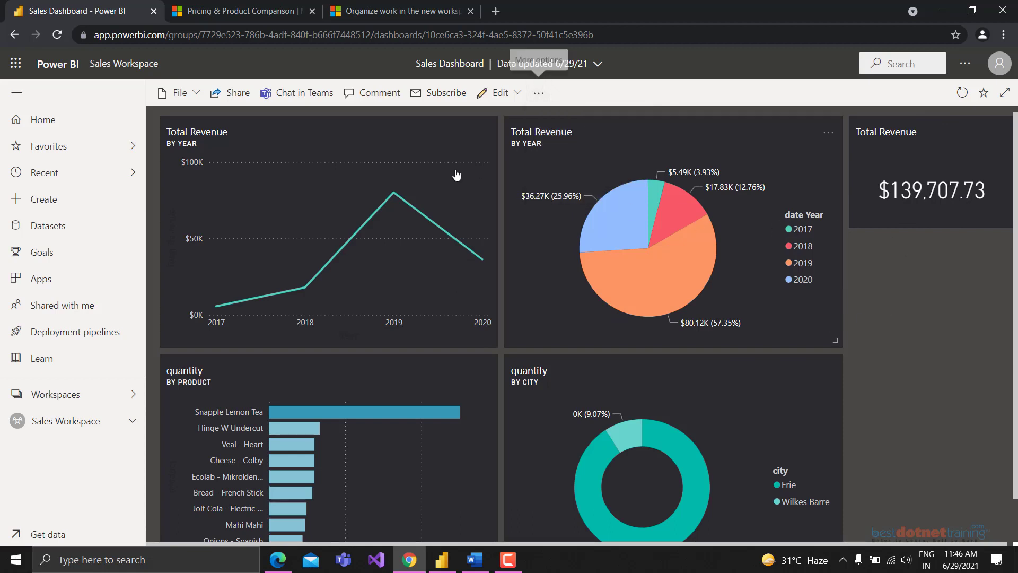
pyautogui.click(179, 93)
pyautogui.press('Escape')
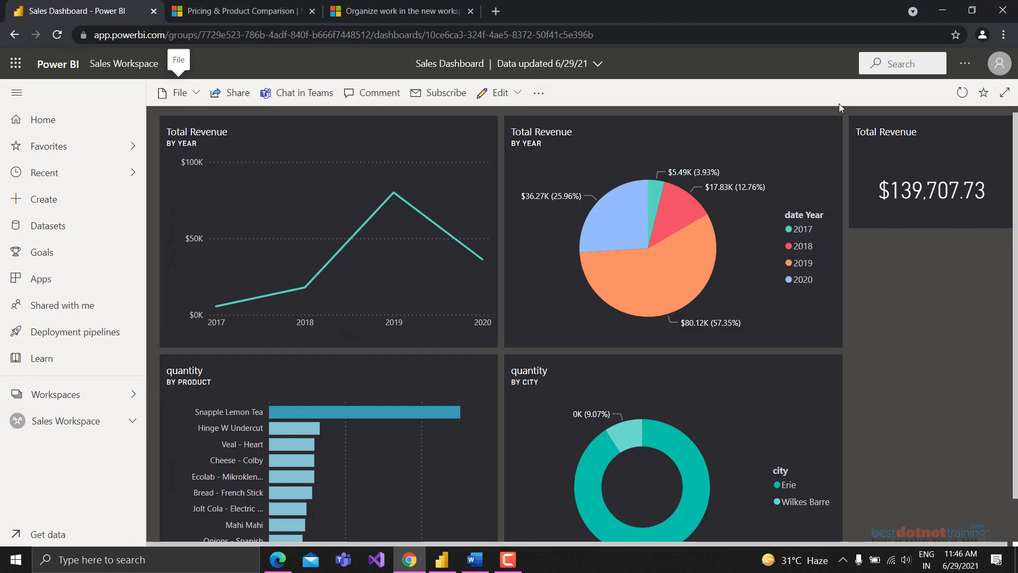
# Step: Try moving the Total Revenue card tile to the start of the dashboard and back, and check the report it links to
pyautogui.moveTo(944, 184); pyautogui.dragTo(183, 166)
pyautogui.moveTo(266, 186); pyautogui.dragTo(913, 170)
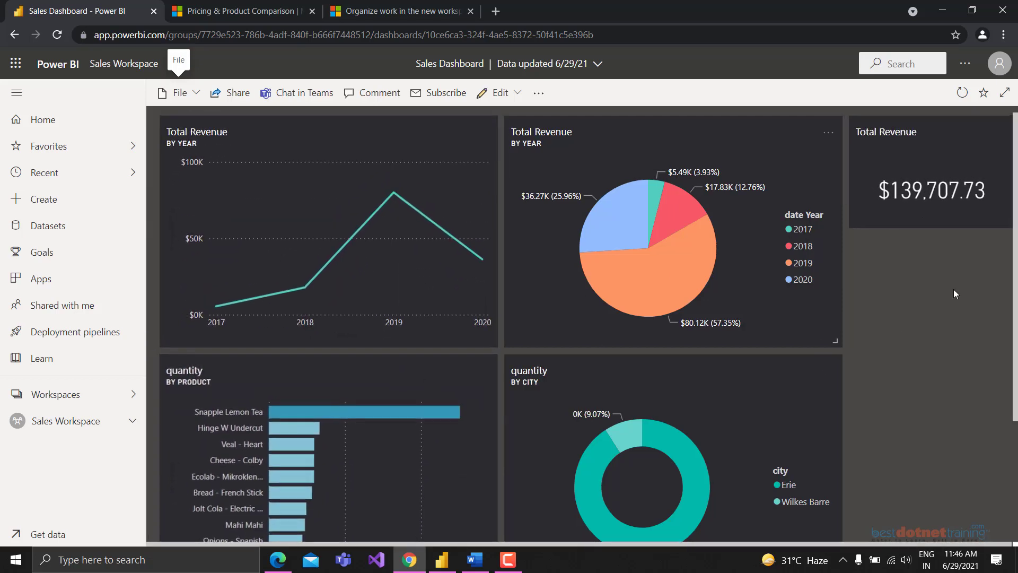
pyautogui.click(912, 165)
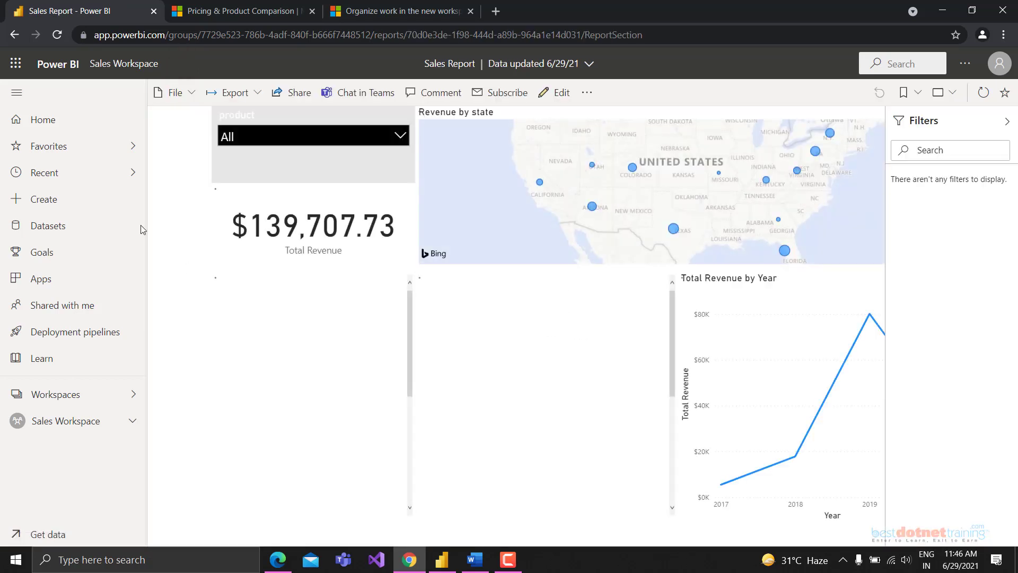
pyautogui.click(13, 36)
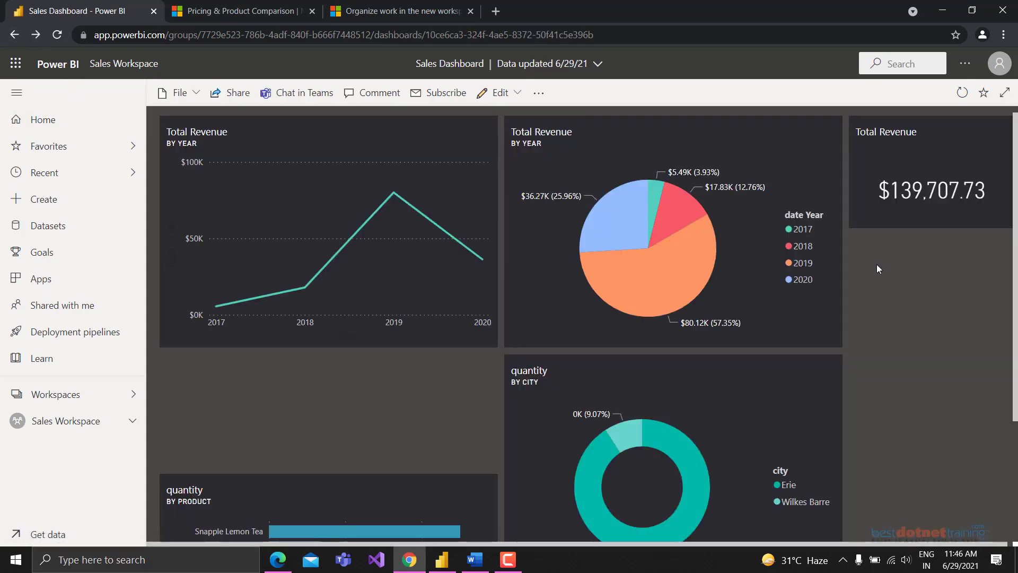
pyautogui.click(997, 142)
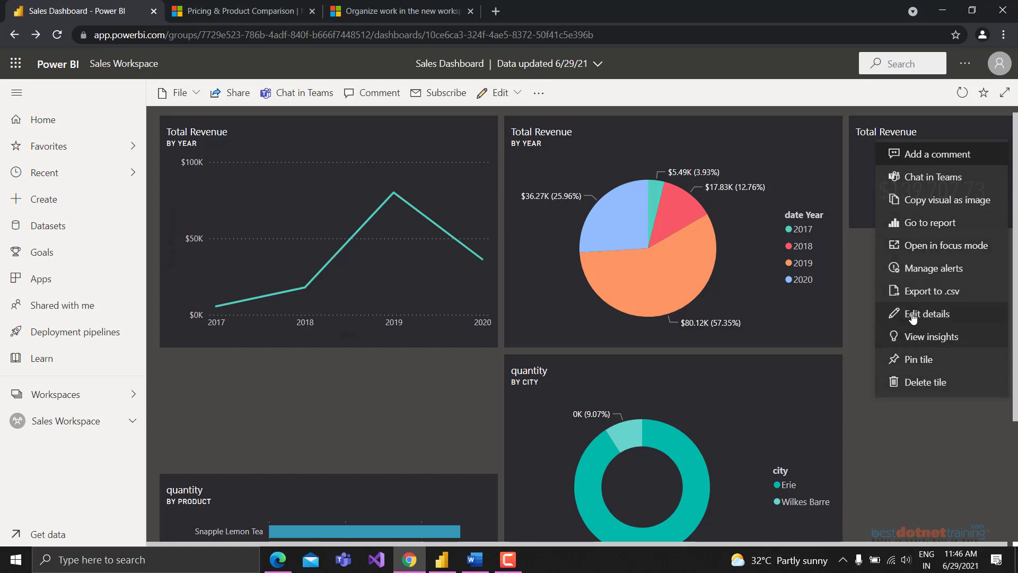
pyautogui.click(908, 366)
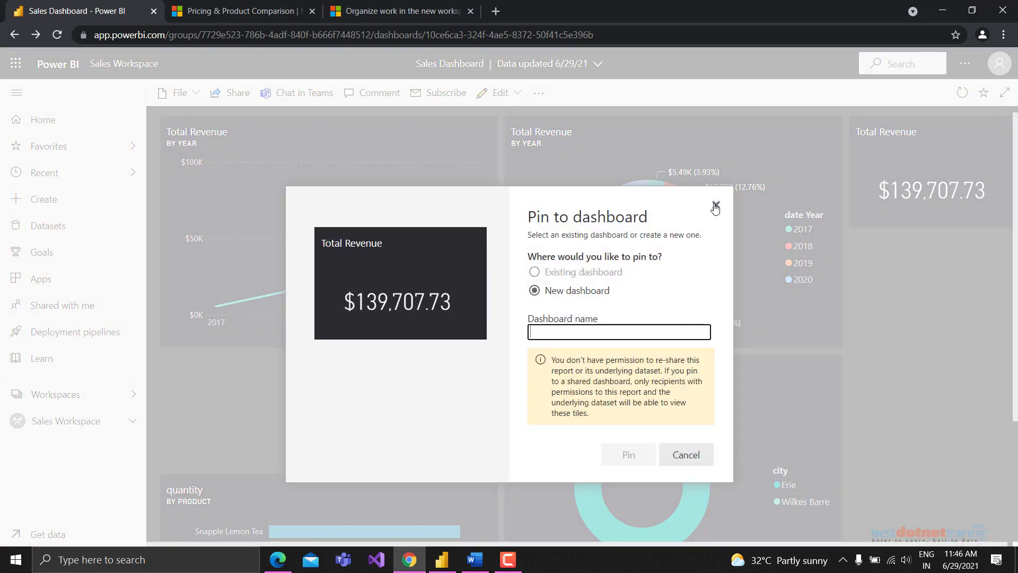
pyautogui.click(716, 206)
# Step: Review the settings of an alert rule for the Total Revenue card tile and discard the rule without saving
pyautogui.click(1000, 130)
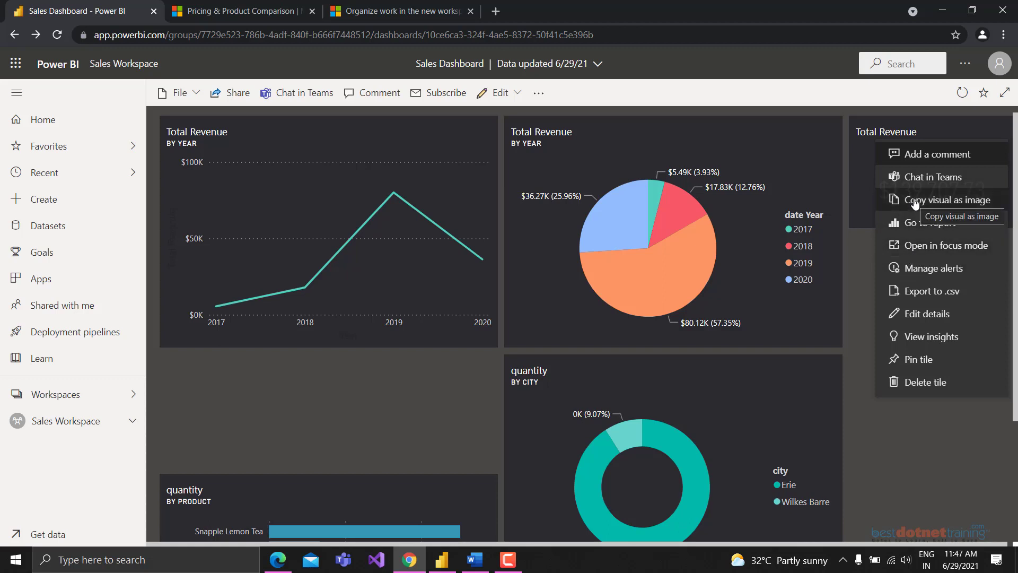
pyautogui.click(919, 275)
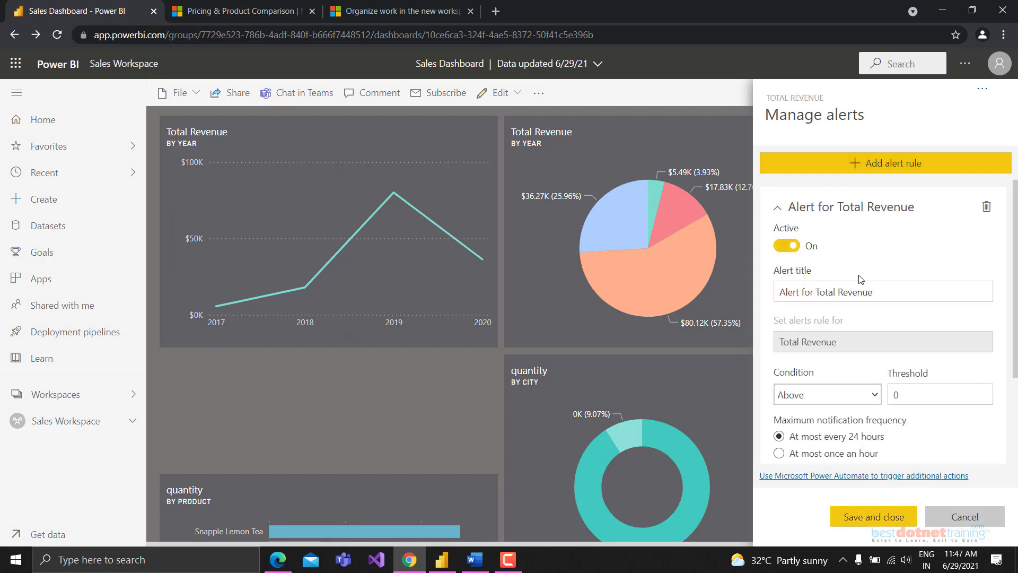
pyautogui.scroll(-2, 901, 302)
pyautogui.scroll(1, 838, 270)
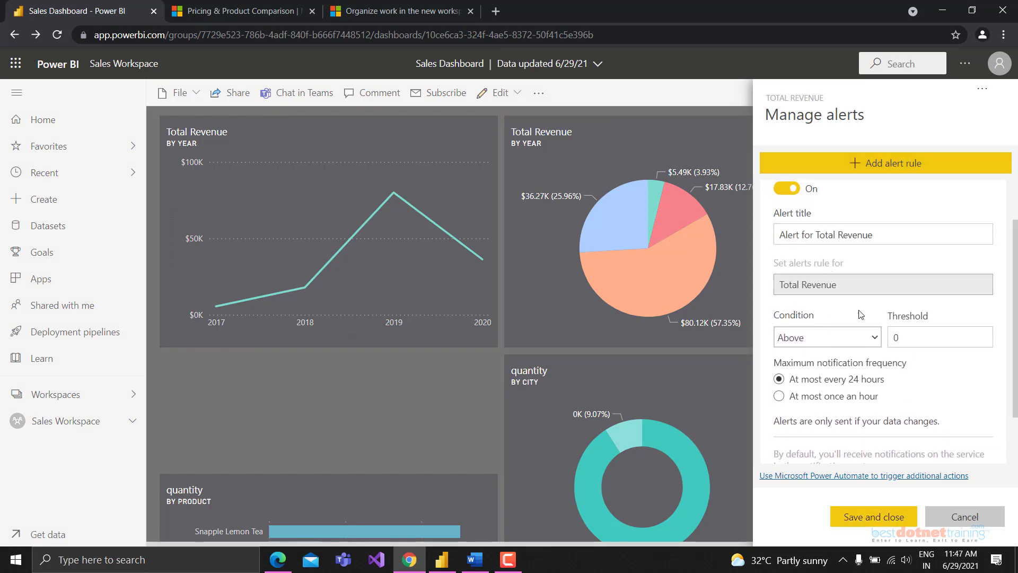
pyautogui.doubleClick(896, 338)
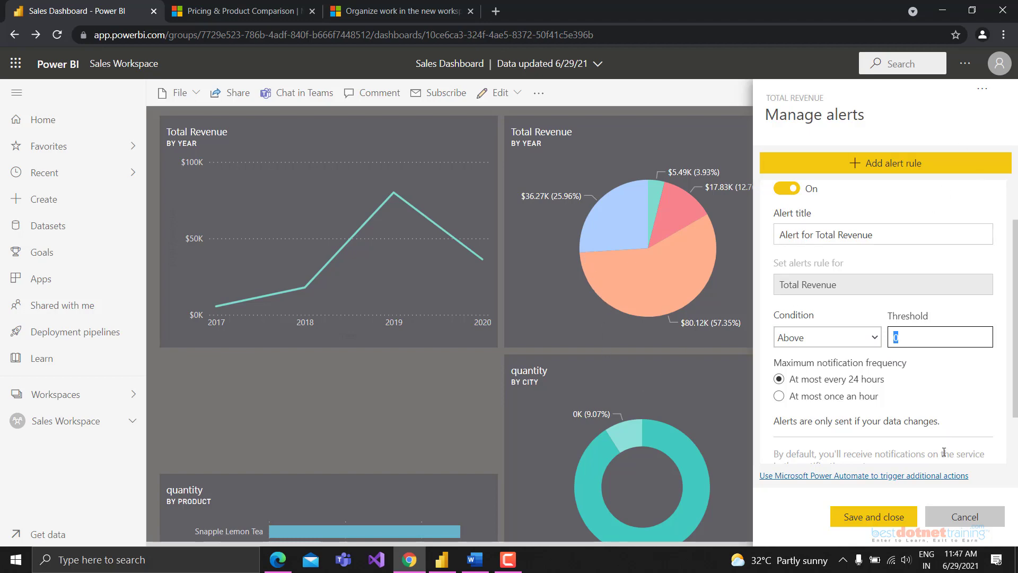
pyautogui.click(962, 516)
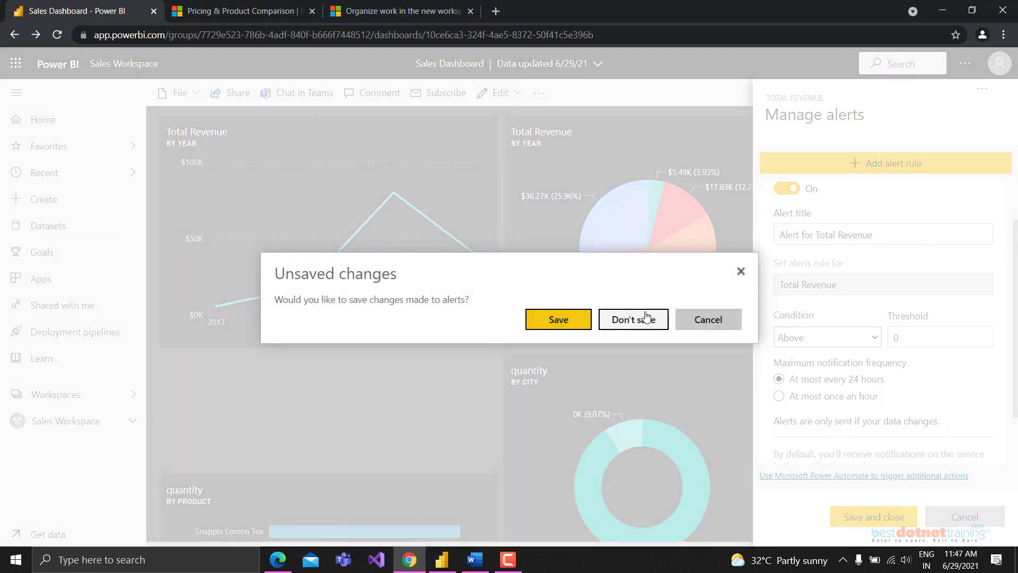
pyautogui.click(653, 319)
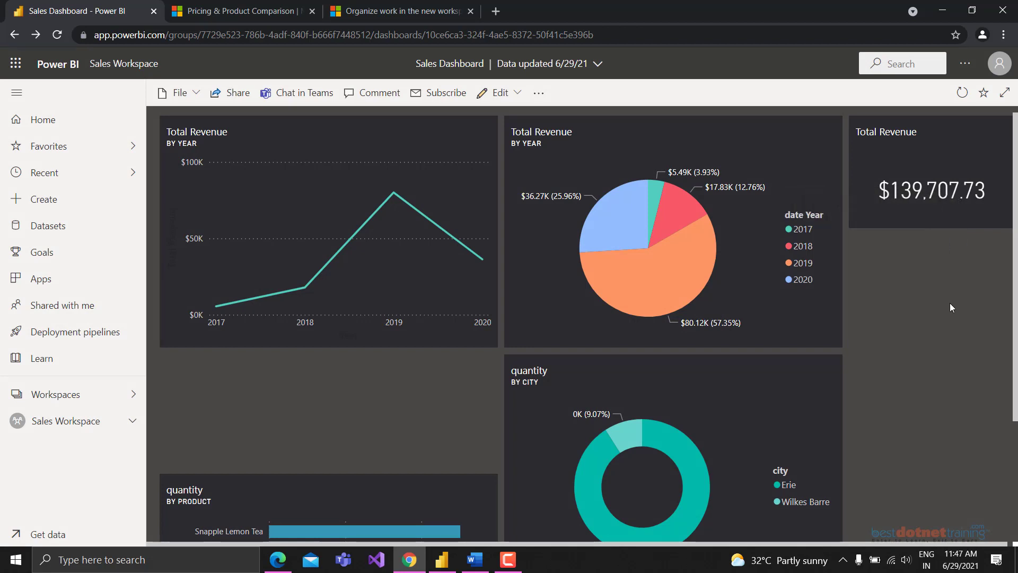
# Step: Add an alert rule to the Total Revenue card tile with the condition Above and a threshold of 140000
pyautogui.click(1002, 132)
pyautogui.click(928, 267)
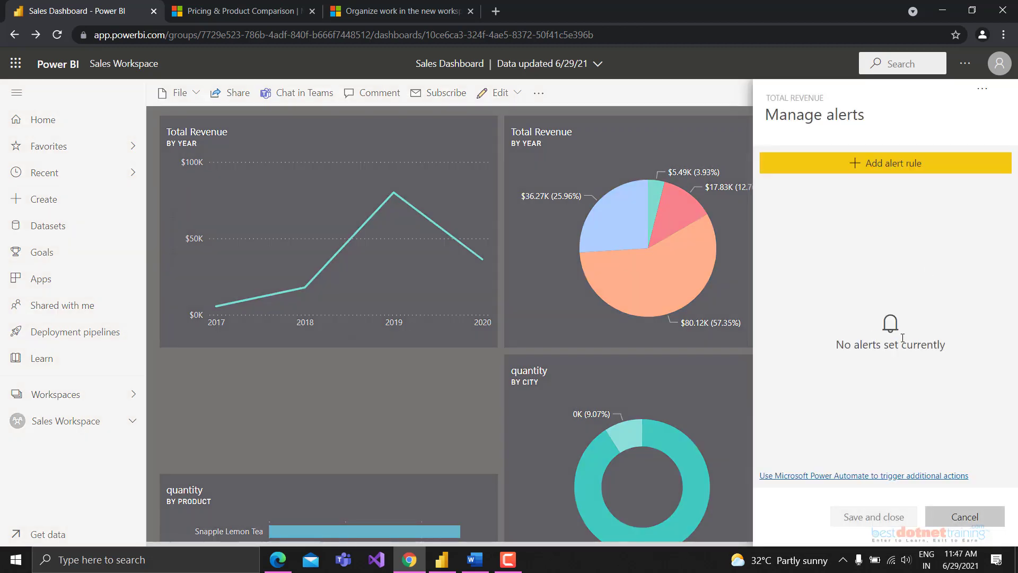
pyautogui.click(884, 166)
pyautogui.scroll(-3, 906, 239)
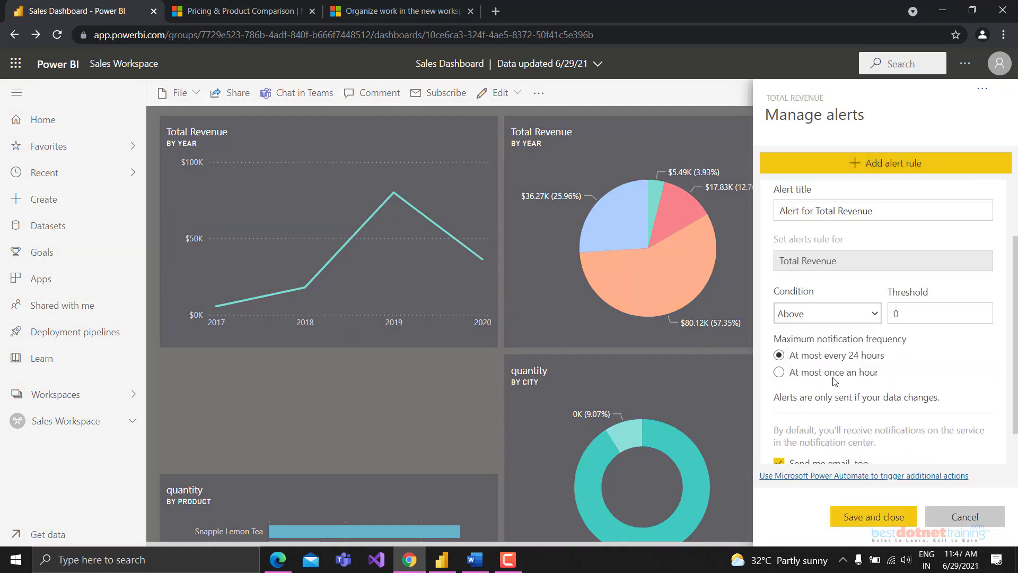
pyautogui.doubleClick(908, 264)
pyautogui.write('140000')
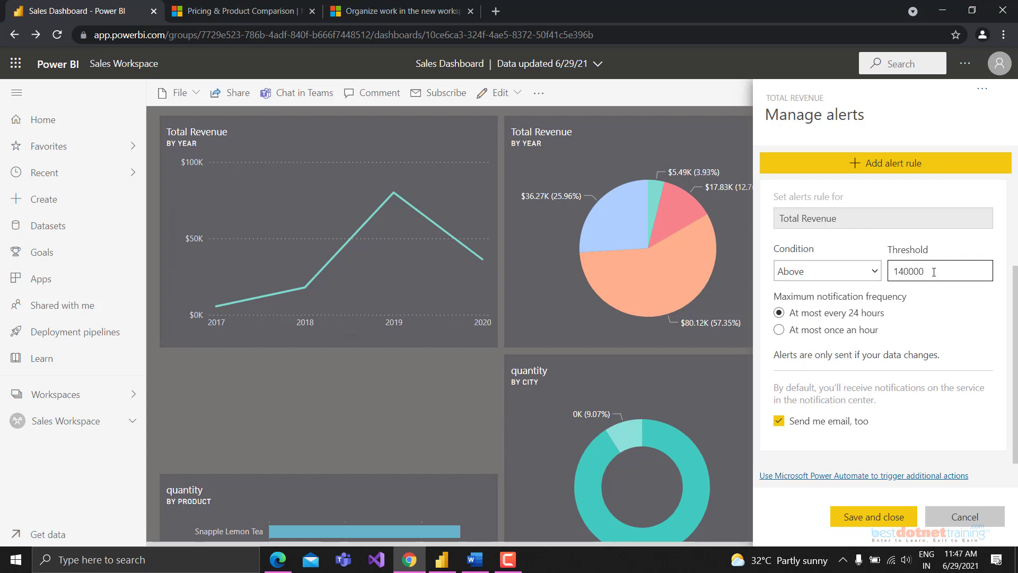
pyautogui.moveTo(934, 272); pyautogui.dragTo(888, 271)
pyautogui.click(909, 273)
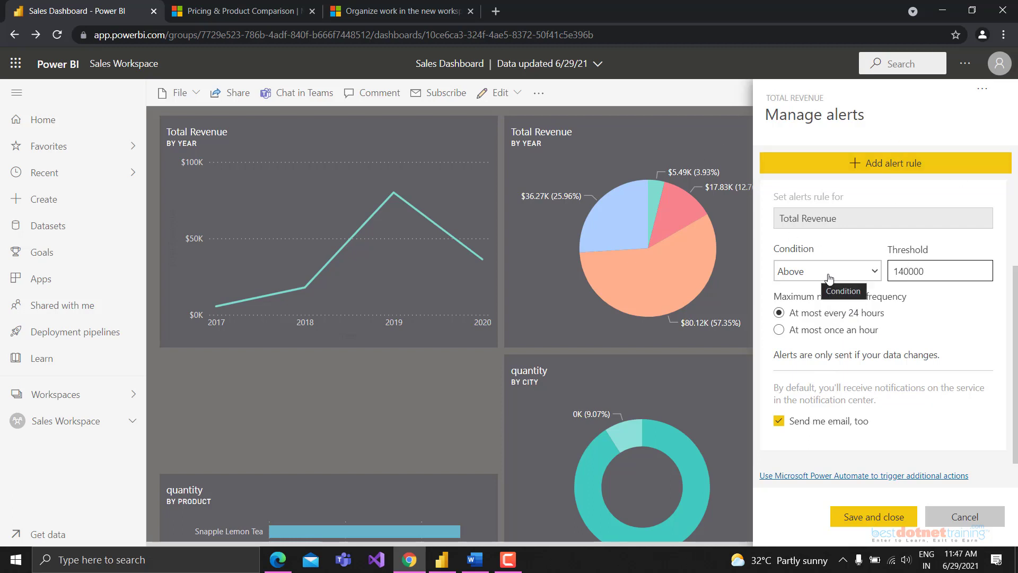
# Step: Try the alert rule's email notification option off and on, and close the alert settings without saving
pyautogui.click(779, 423)
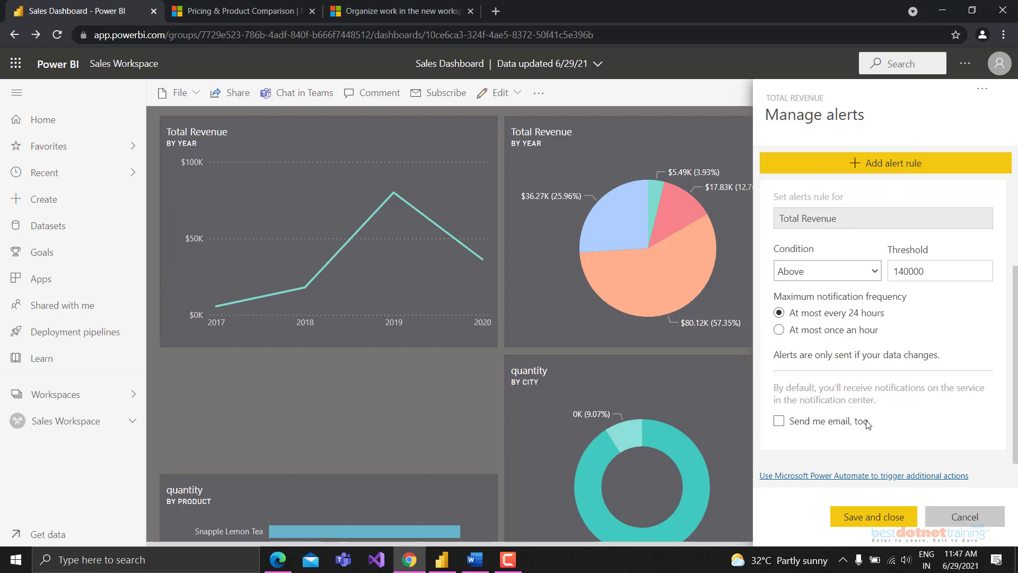
pyautogui.click(868, 423)
pyautogui.click(784, 427)
pyautogui.scroll(3, 890, 329)
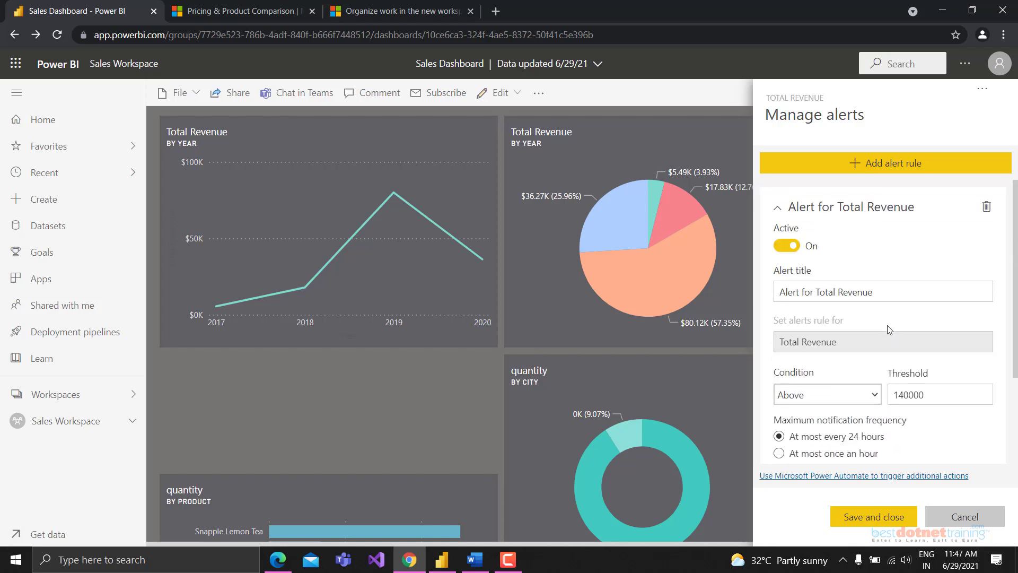
pyautogui.scroll(-3, 897, 318)
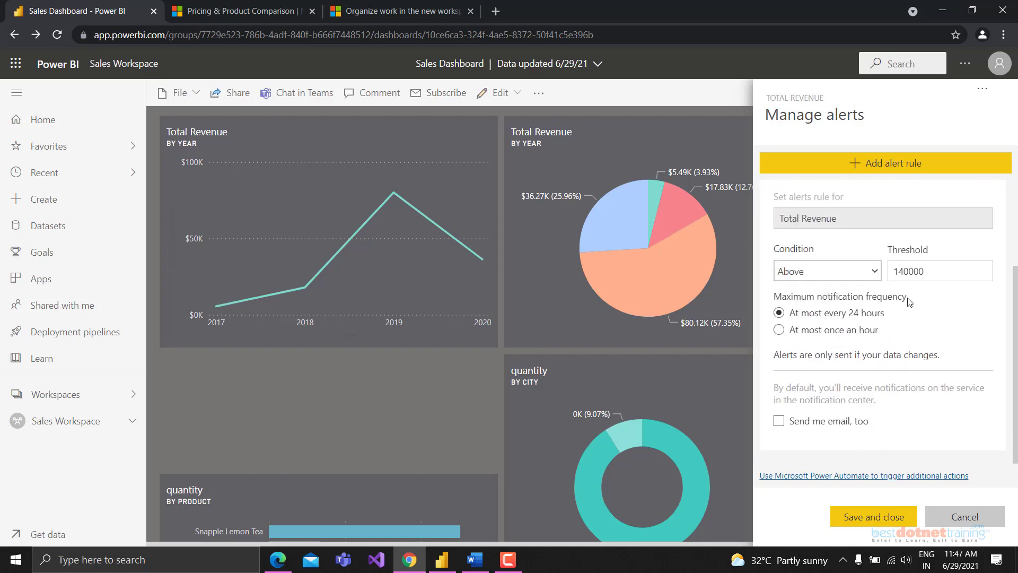
pyautogui.click(780, 421)
pyautogui.click(964, 525)
pyautogui.click(636, 321)
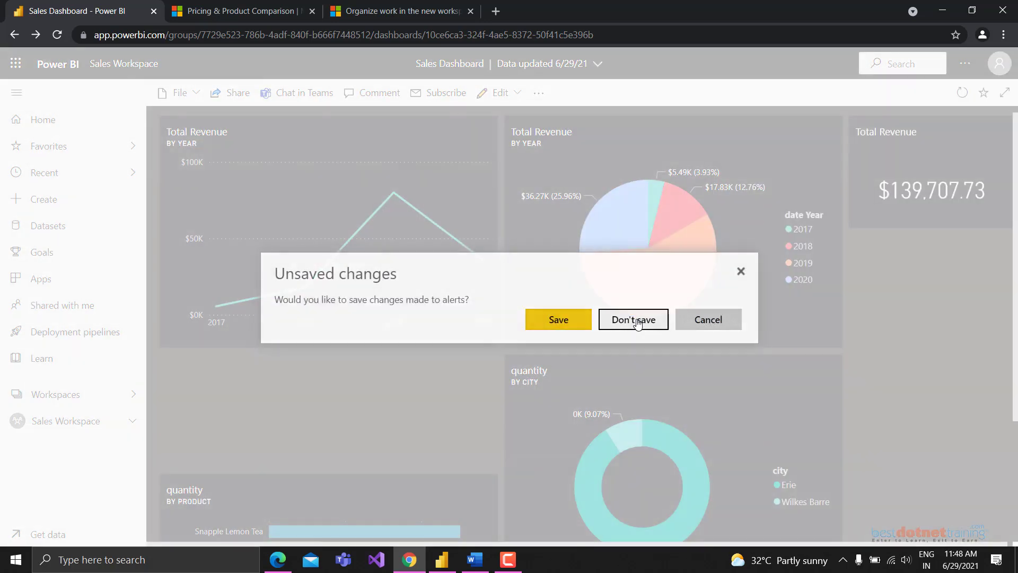
# Step: Move the quantity by product tile up directly beneath the Total Revenue line chart tile
pyautogui.moveTo(448, 491); pyautogui.dragTo(443, 373)
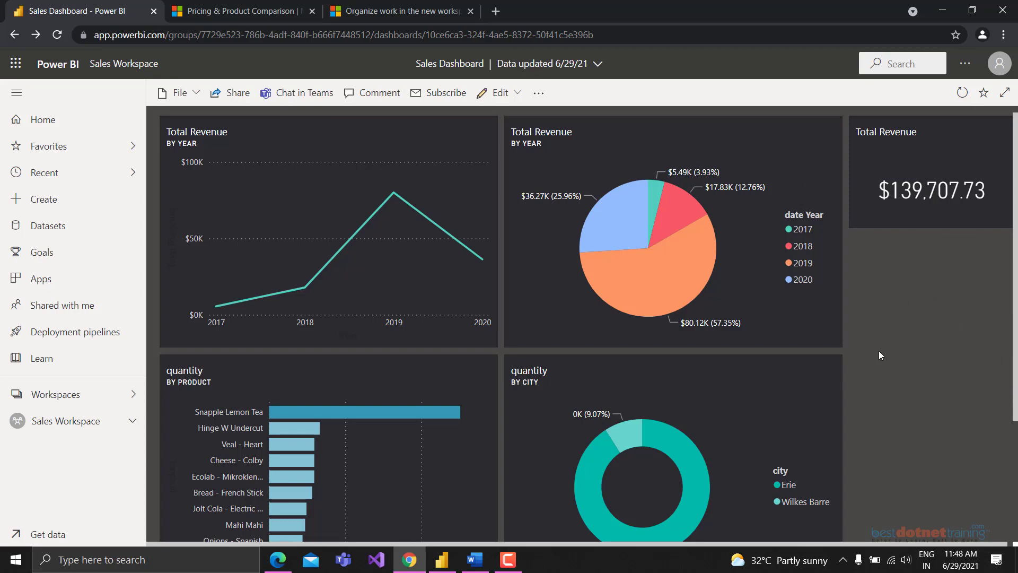
# Step: Switch to Power BI Desktop, examine the available visual types in Sales Report's report view and return to the dashboard
pyautogui.click(441, 560)
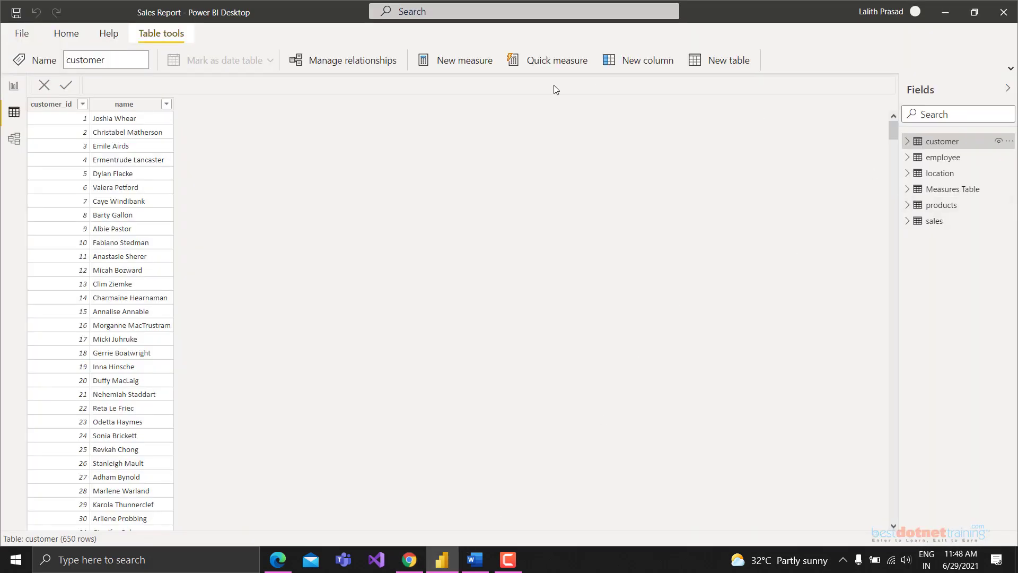
pyautogui.click(5, 91)
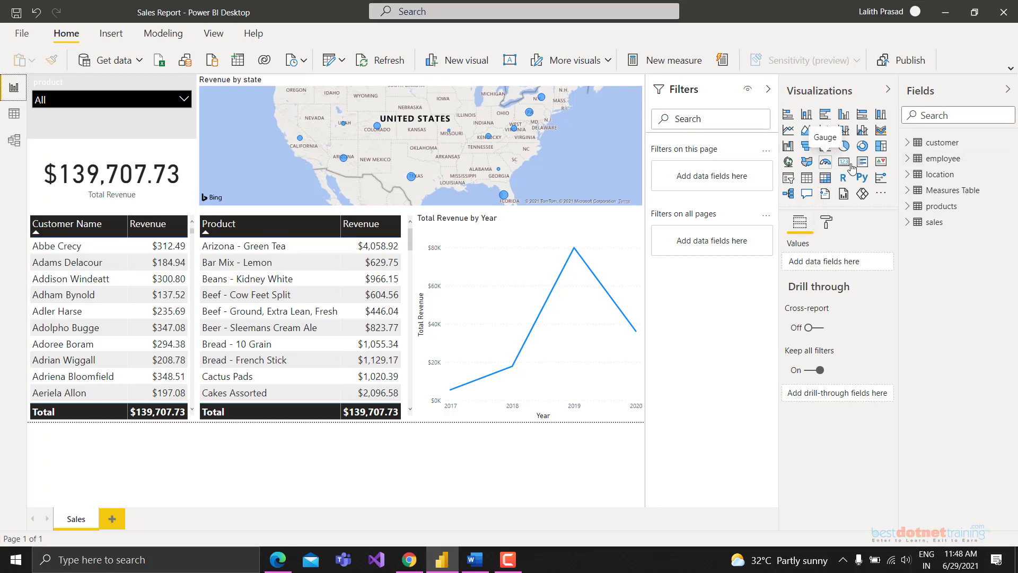
pyautogui.click(944, 12)
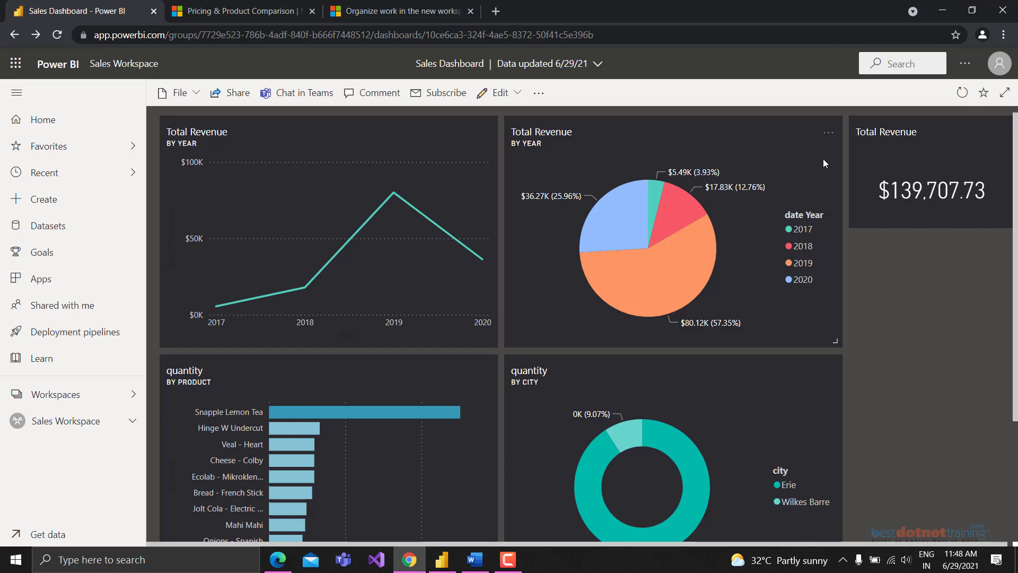
# Step: View the Total Revenue by year line chart tile in focus mode and return to the dashboard
pyautogui.scroll(-1, 848, 197)
pyautogui.scroll(1, 889, 243)
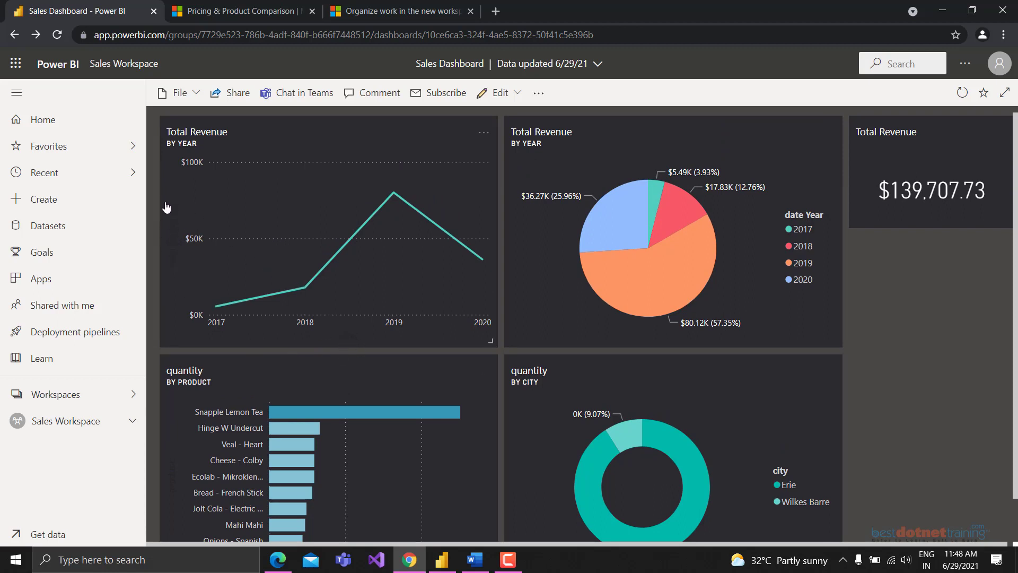
pyautogui.click(484, 133)
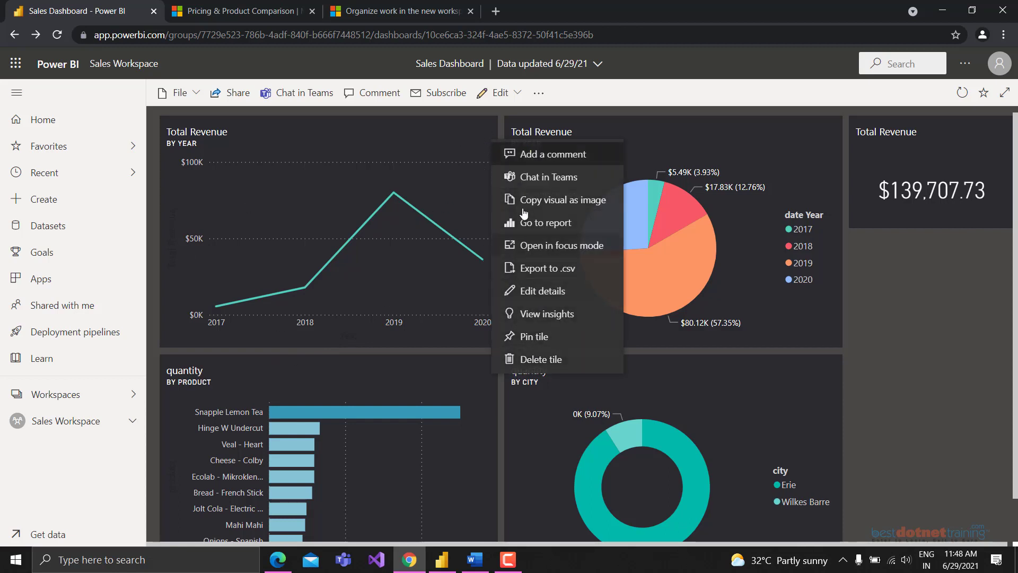
pyautogui.click(538, 245)
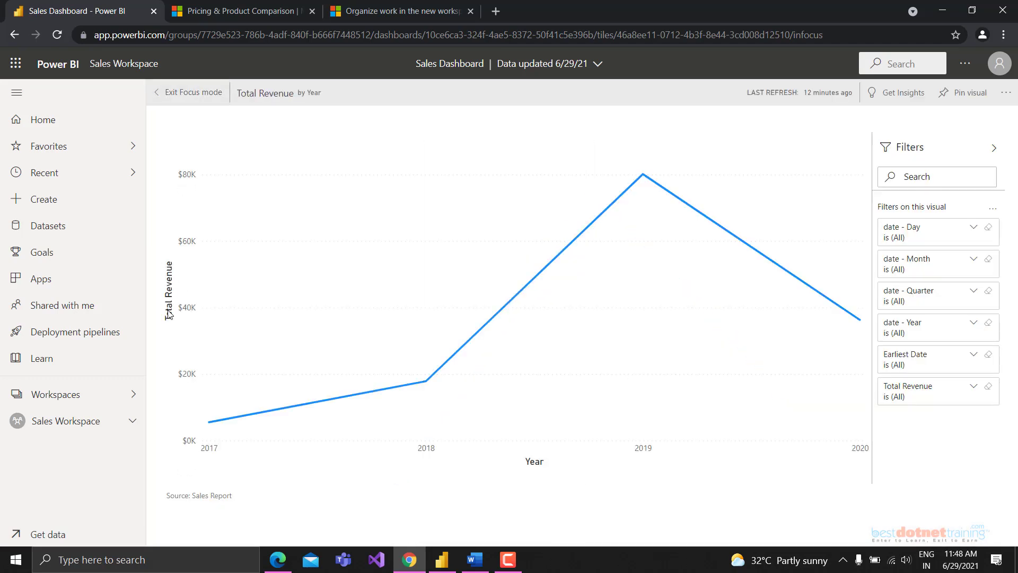
pyautogui.click(164, 95)
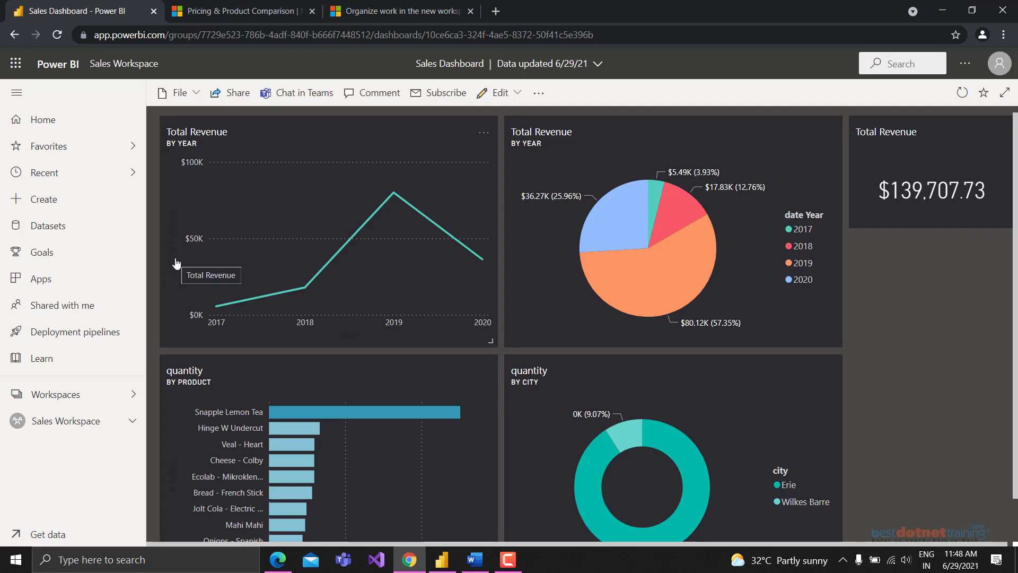
# Step: Check the tile options available for the Total Revenue pie chart and look over all the dashboard's tiles
pyautogui.scroll(-1, 911, 316)
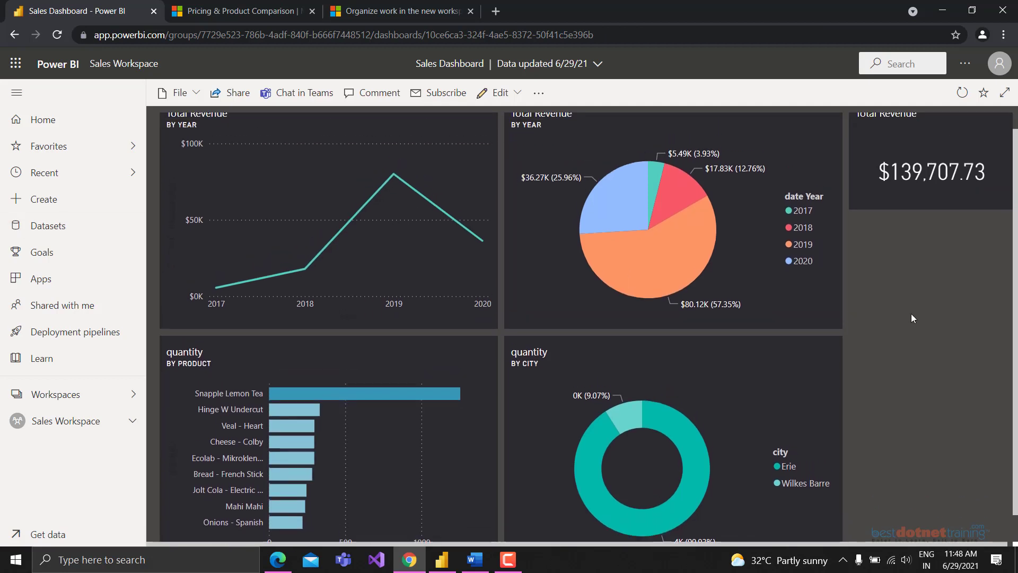
pyautogui.scroll(1, 911, 316)
pyautogui.click(829, 132)
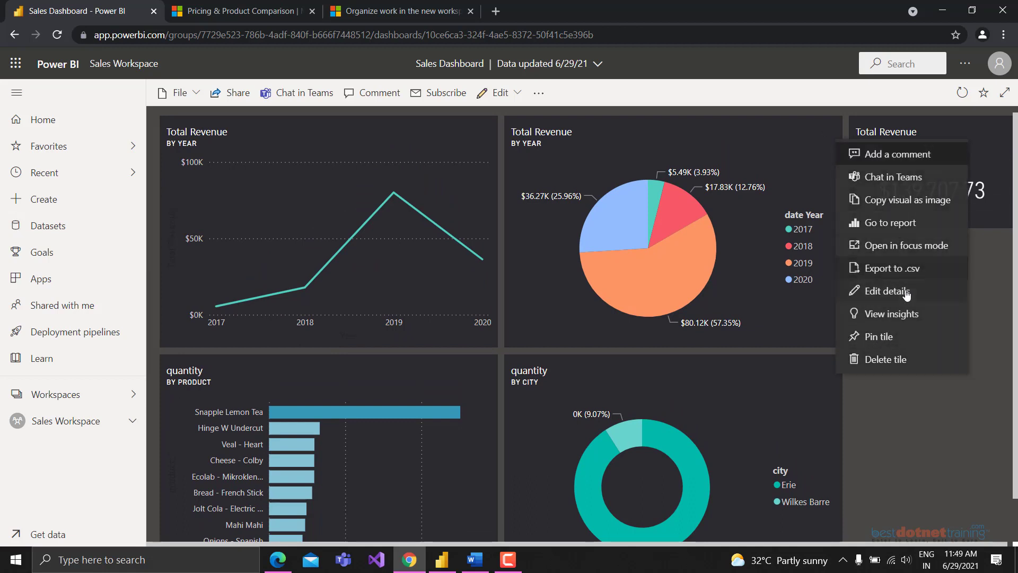
pyautogui.click(912, 392)
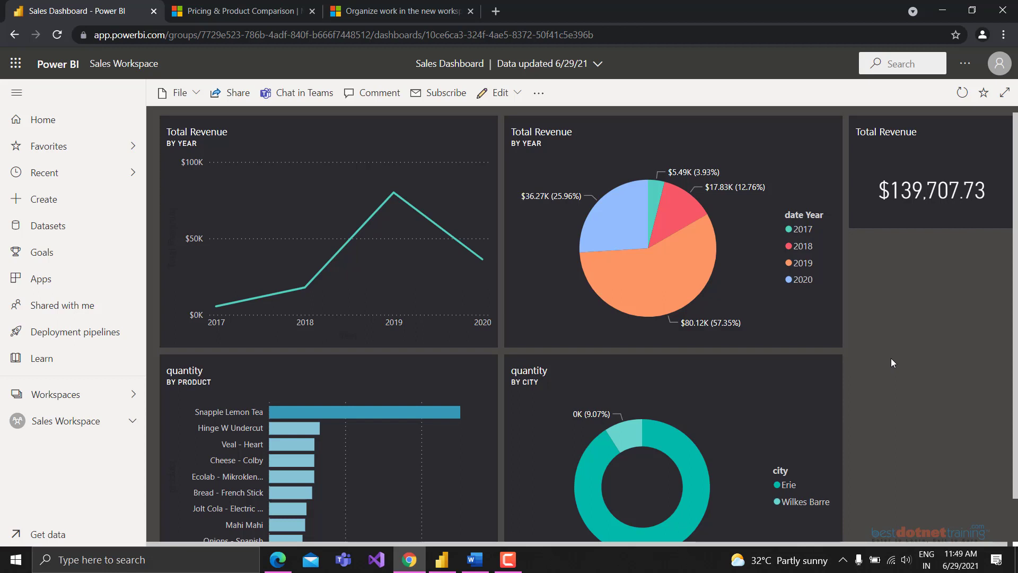
pyautogui.scroll(-2, 896, 366)
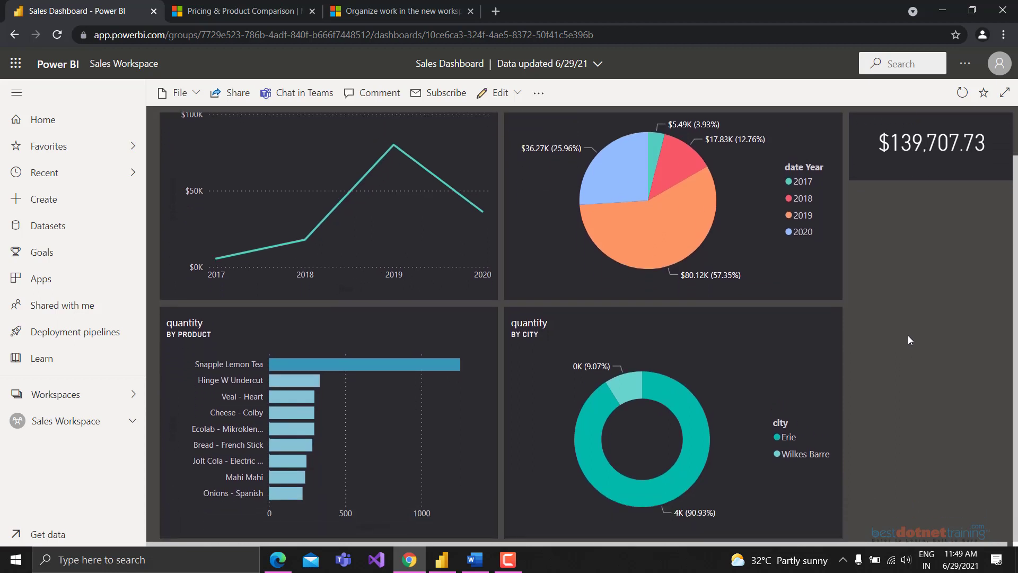
pyautogui.scroll(2, 910, 334)
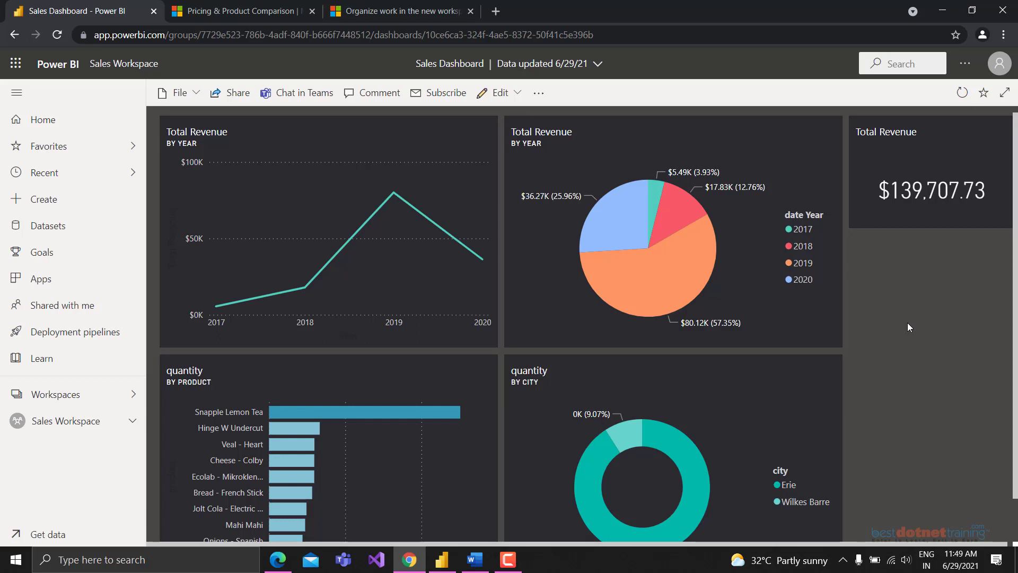
pyautogui.scroll(-2, 924, 347)
pyautogui.scroll(2, 924, 347)
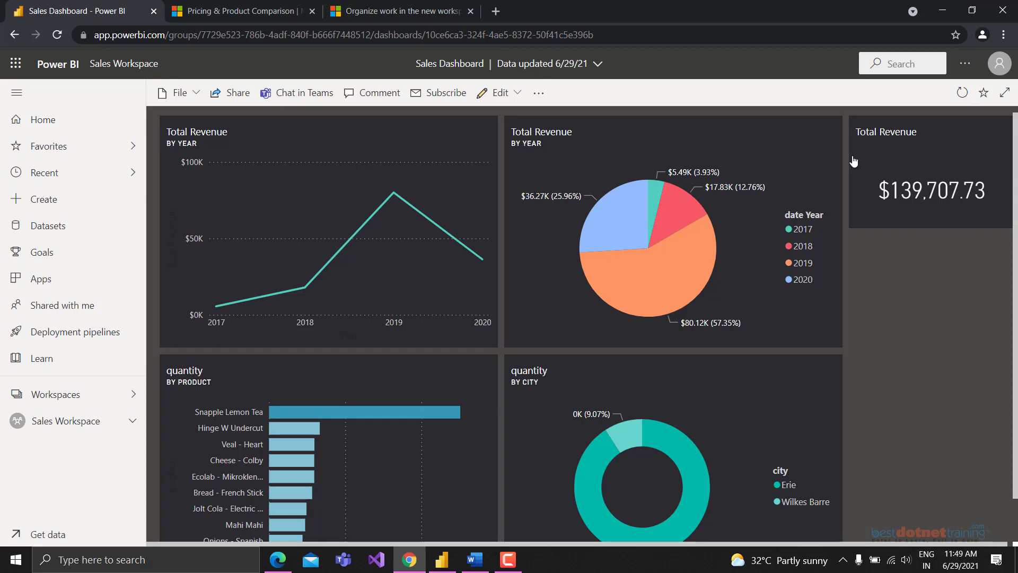
# Step: Switch to the Power BI pricing page and examine the Premium per capacity monthly price
pyautogui.click(242, 11)
pyautogui.scroll(1, 567, 264)
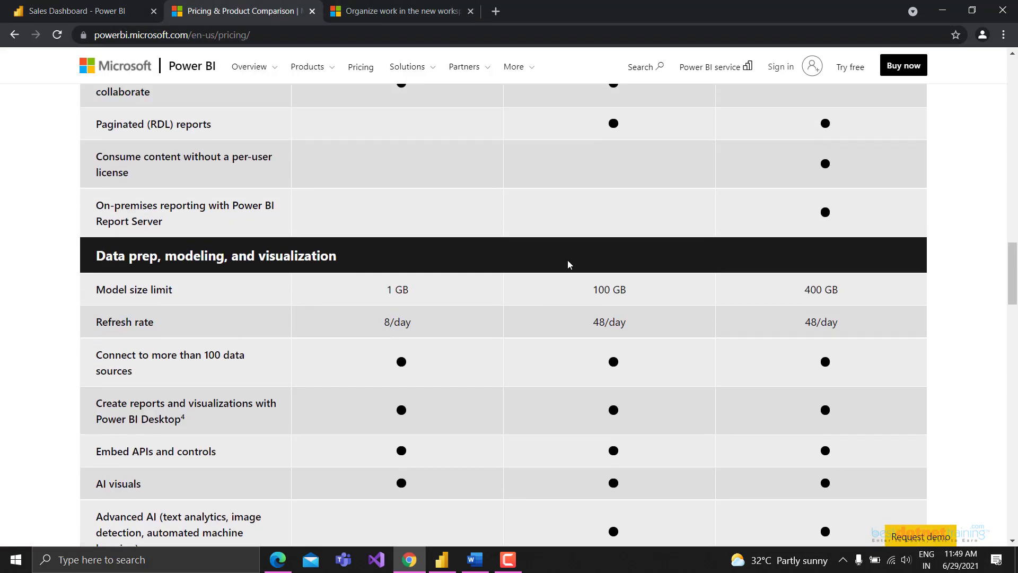
pyautogui.scroll(15, 567, 264)
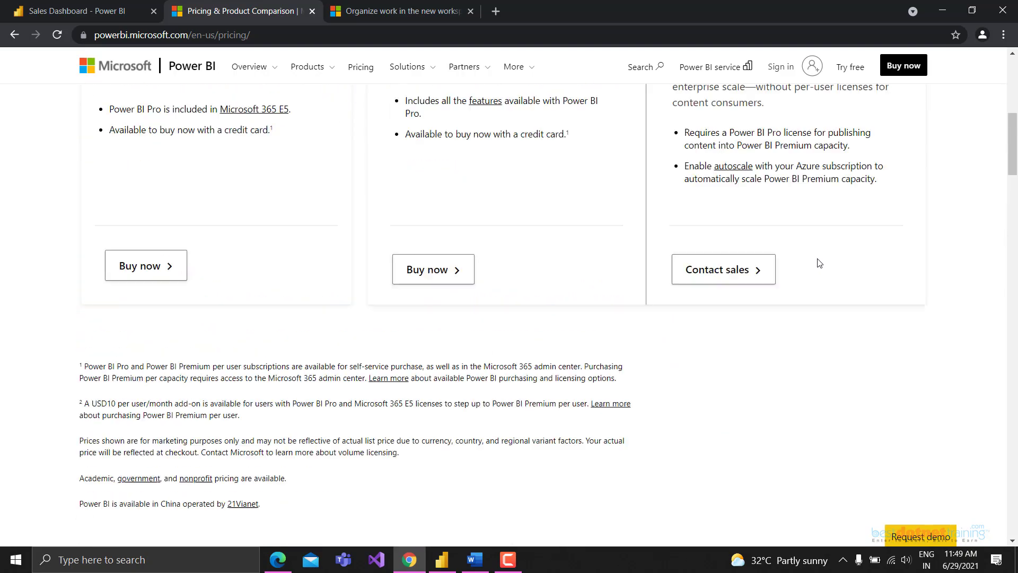
pyautogui.scroll(8, 820, 263)
pyautogui.moveTo(663, 446); pyautogui.dragTo(845, 425)
pyautogui.click(727, 436)
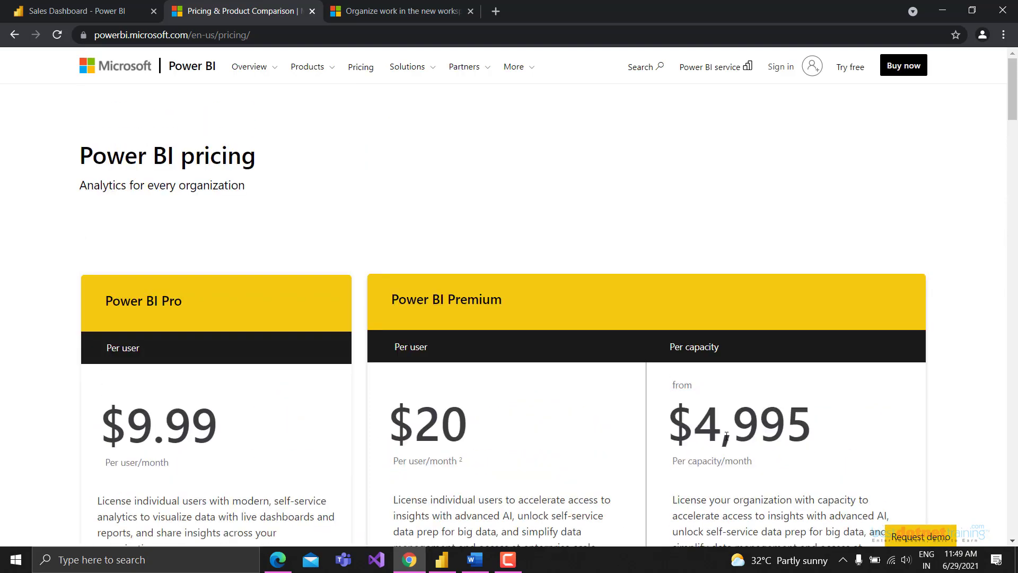
pyautogui.doubleClick(727, 436)
pyautogui.click(816, 432)
pyautogui.moveTo(661, 432); pyautogui.dragTo(846, 428)
pyautogui.click(784, 431)
# Step: Open portal.azure.com in a new browser tab and start creating a Power BI Embedded resource
pyautogui.click(496, 11)
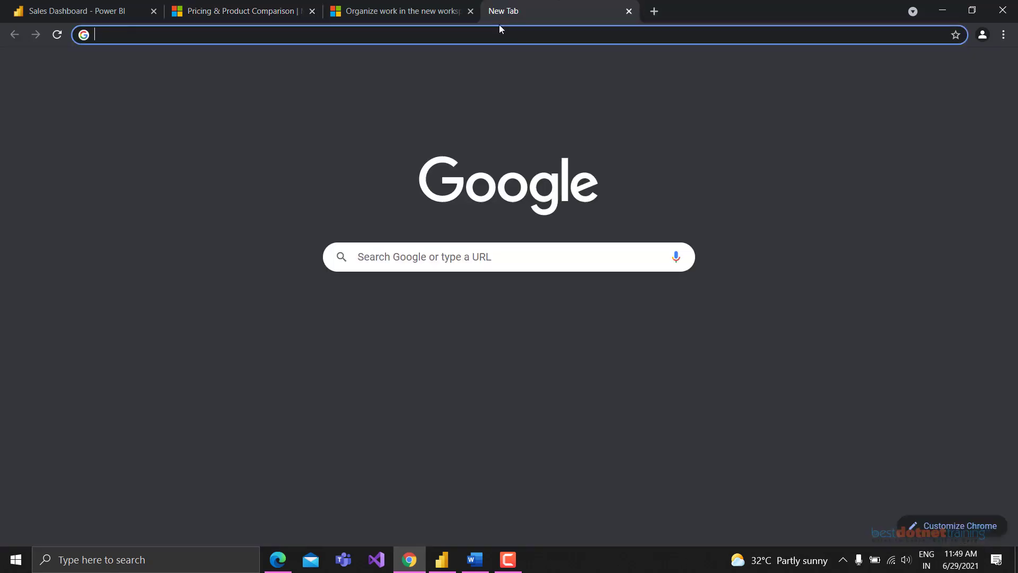
pyautogui.click(503, 33)
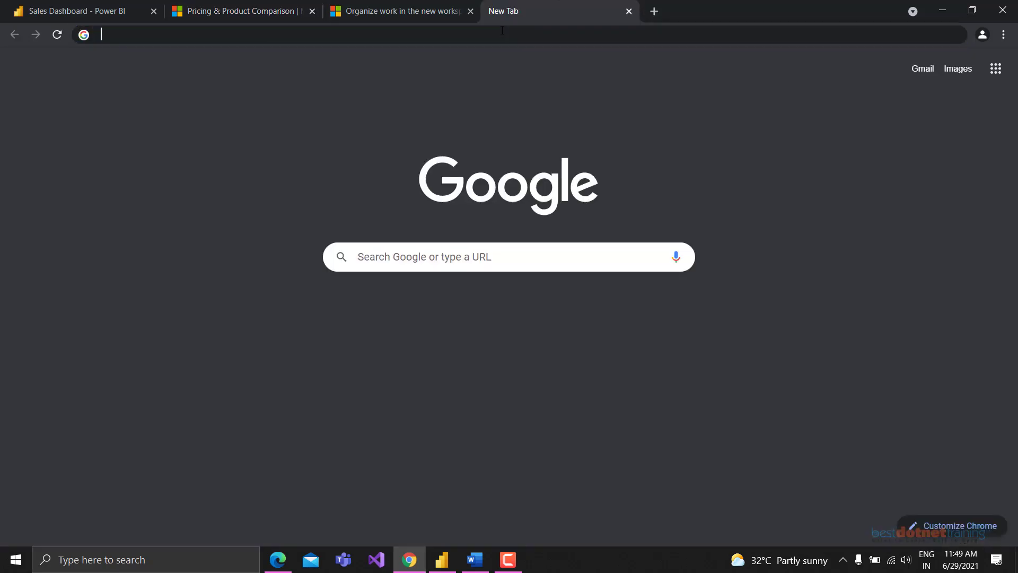
pyautogui.write('portal.azure.com')
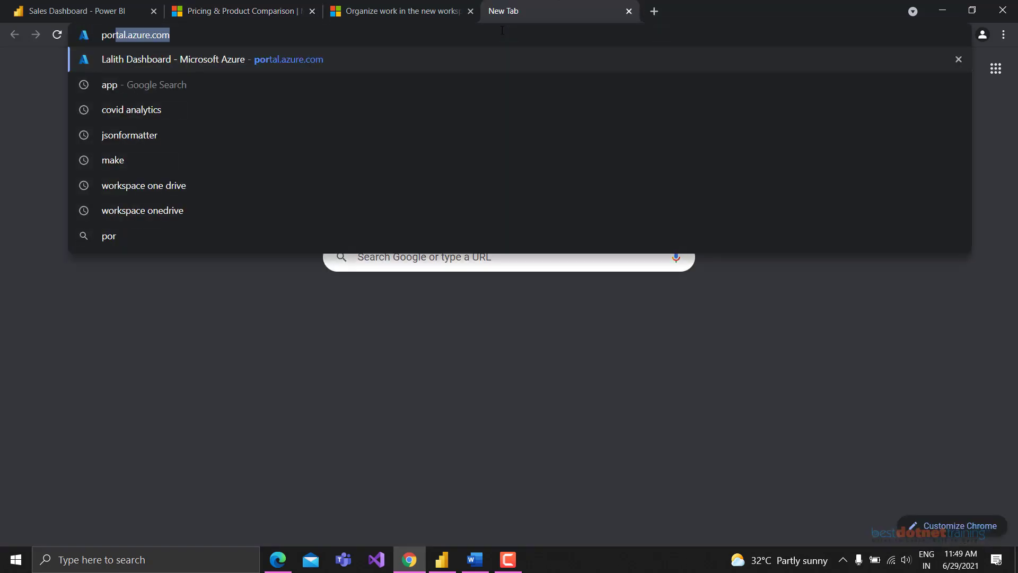
pyautogui.press('Return')
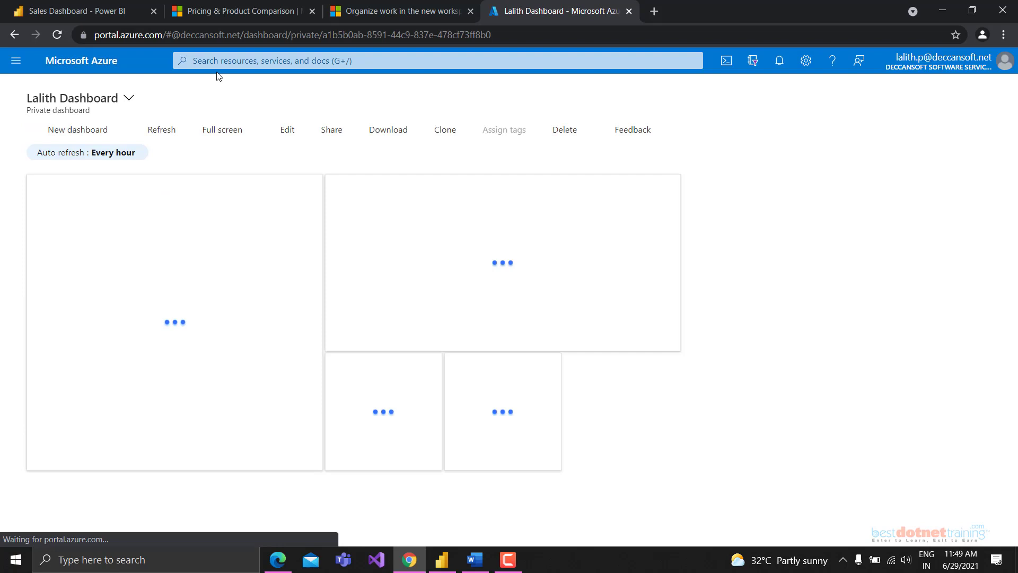
pyautogui.click(218, 63)
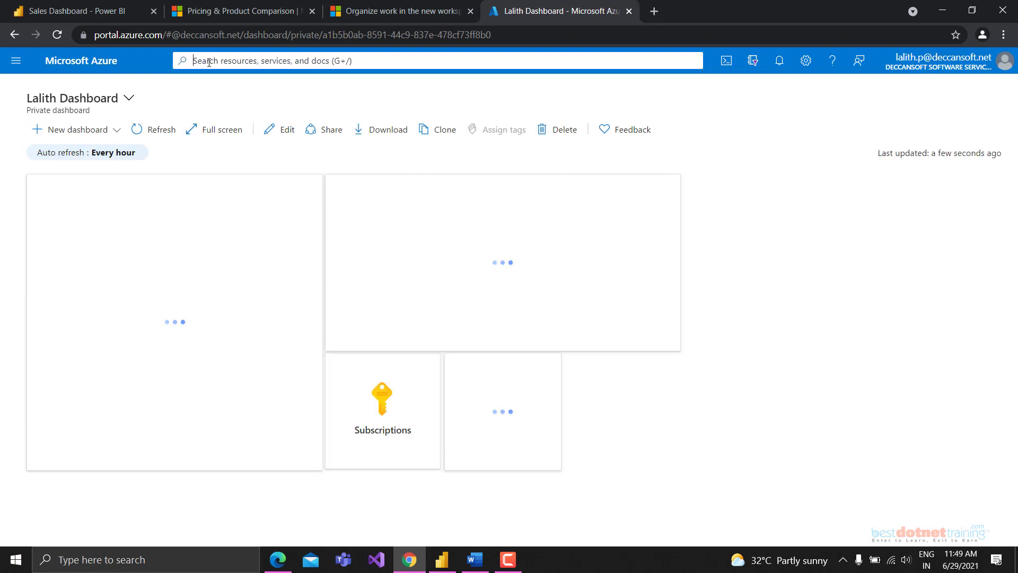
pyautogui.click(533, 249)
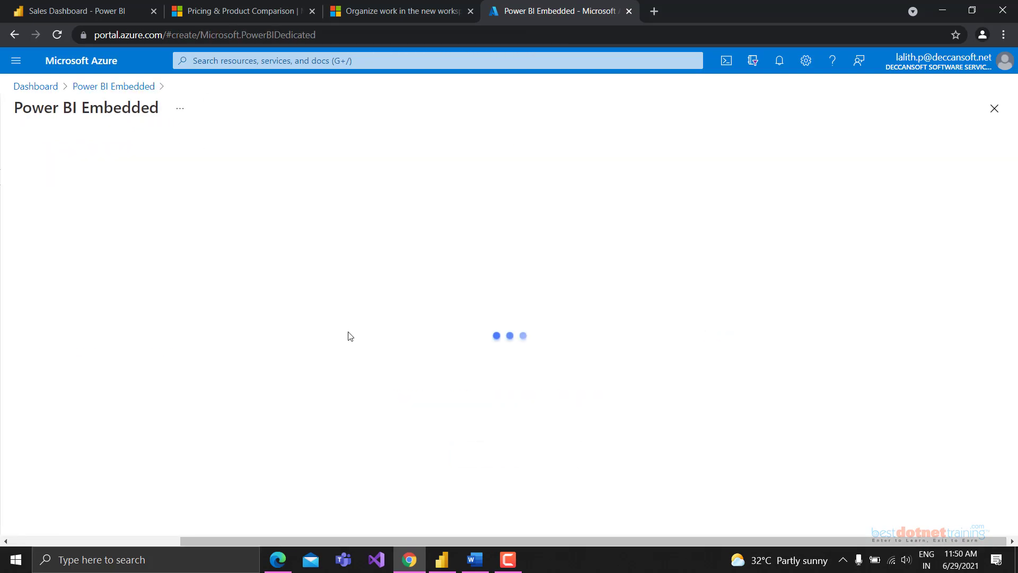
# Step: Check the Power BI Embedded resource mode and open the list of available resource sizes
pyautogui.scroll(-5, 349, 336)
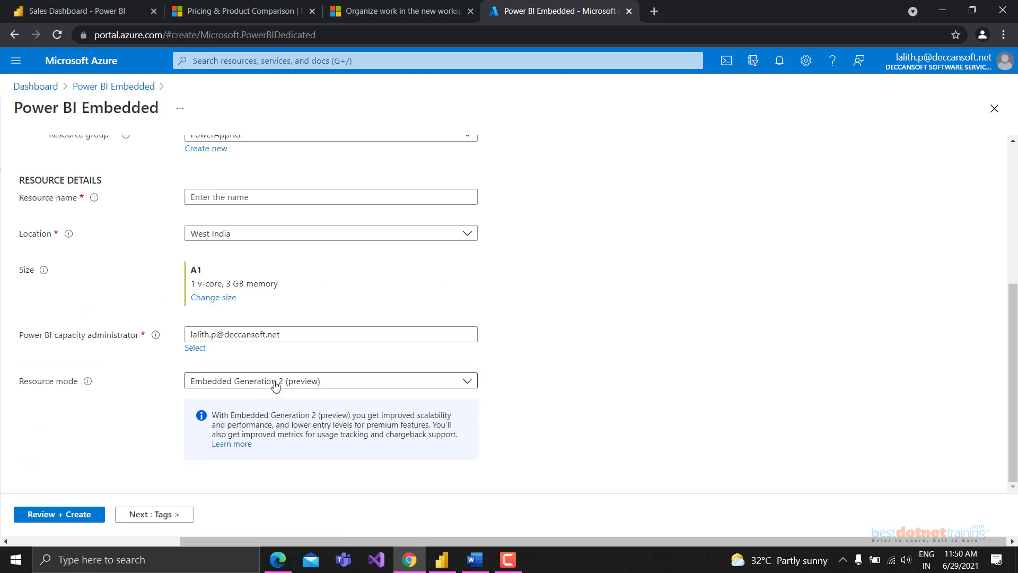
pyautogui.click(275, 386)
pyautogui.click(276, 386)
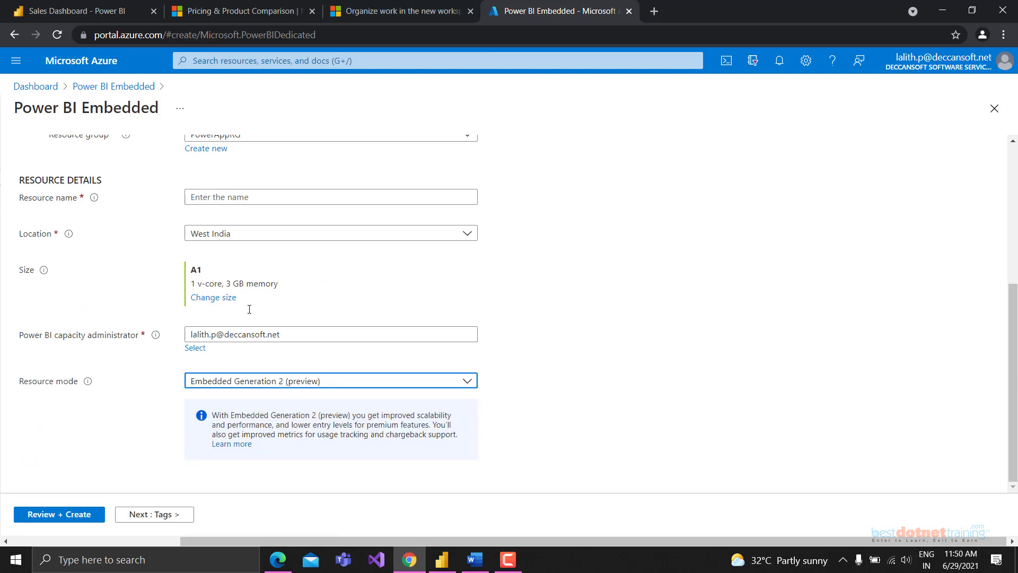
pyautogui.click(212, 299)
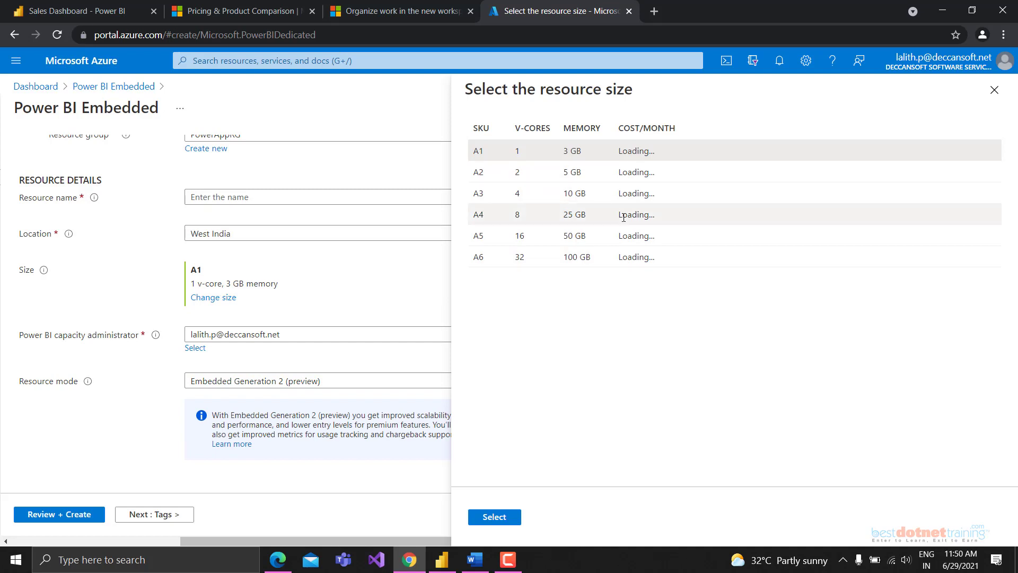
pyautogui.moveTo(618, 152); pyautogui.dragTo(653, 257)
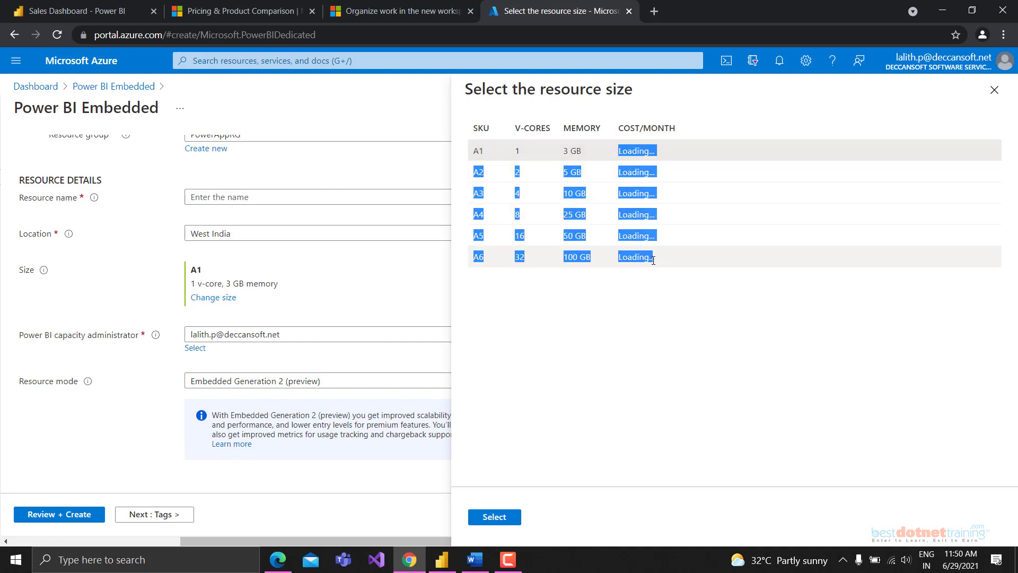
pyautogui.click(657, 319)
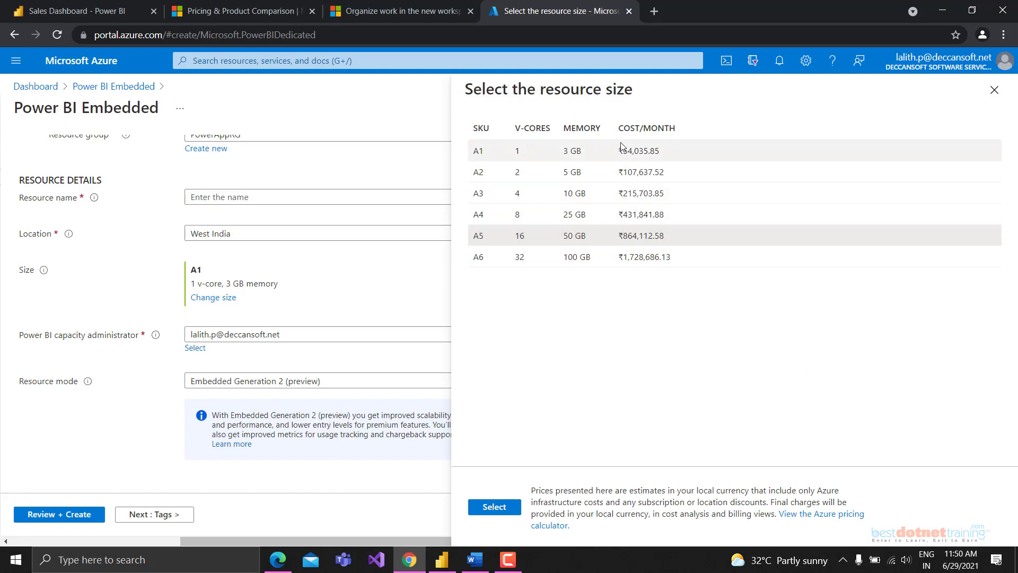
# Step: Compare the monthly costs of resource sizes A1 to A6 and dismiss the remaining credit notification
pyautogui.moveTo(515, 151); pyautogui.dragTo(661, 150)
pyautogui.click(618, 173)
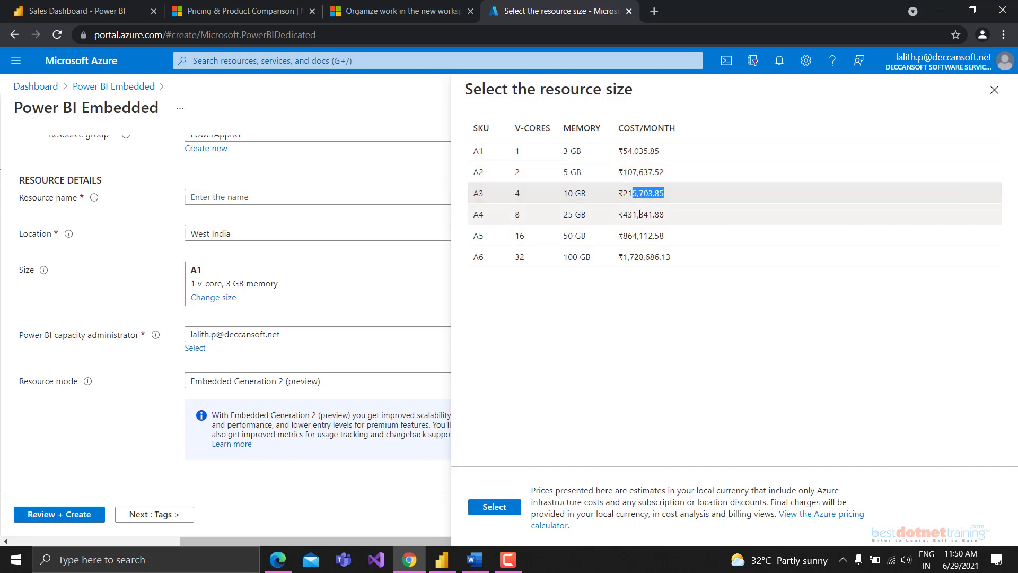
pyautogui.moveTo(635, 257); pyautogui.dragTo(640, 257)
pyautogui.click(688, 279)
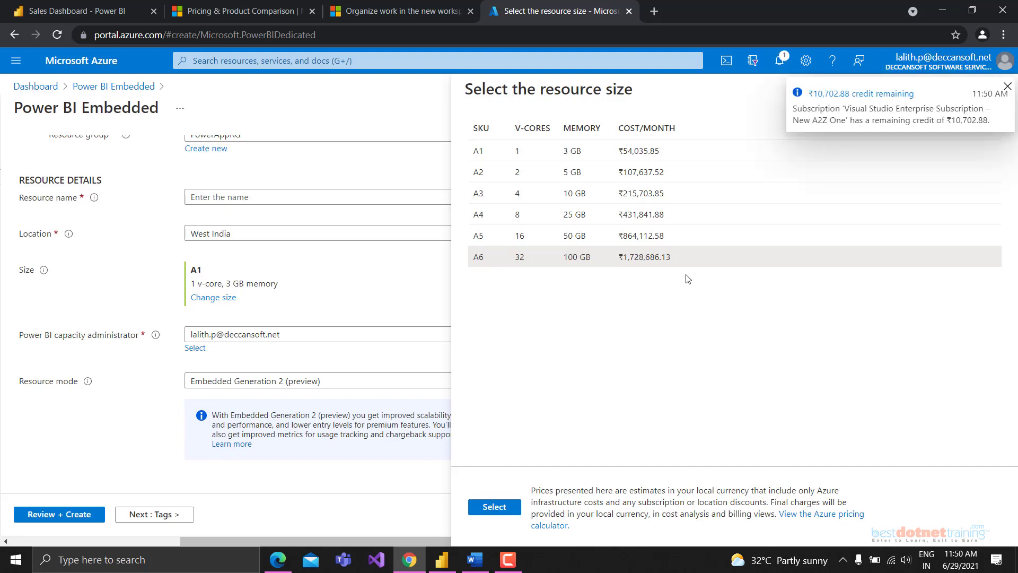
pyautogui.click(1007, 86)
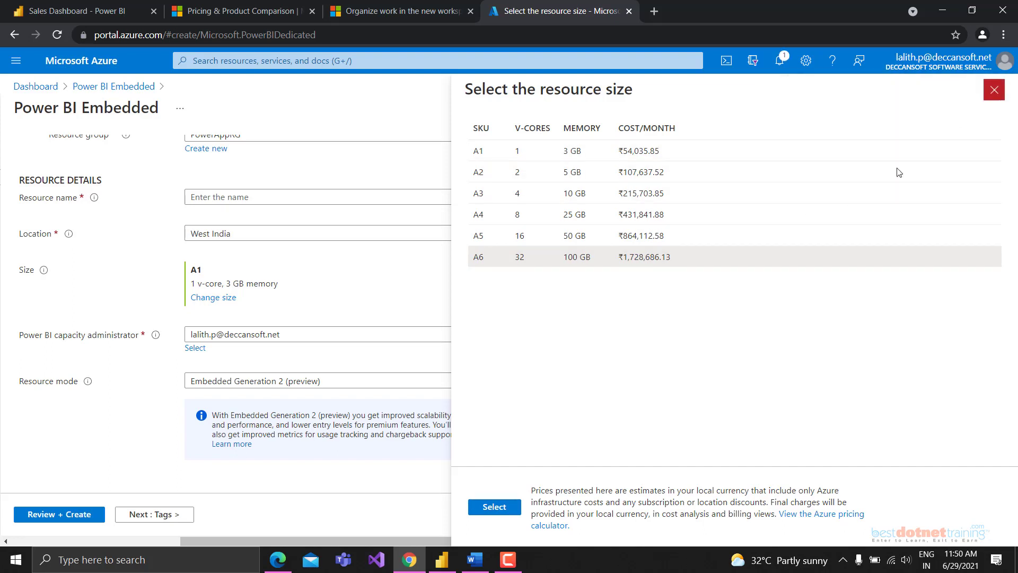
# Step: Return to the Power BI pricing page and review the Premium per capacity price for comparison with Azure
pyautogui.click(271, 8)
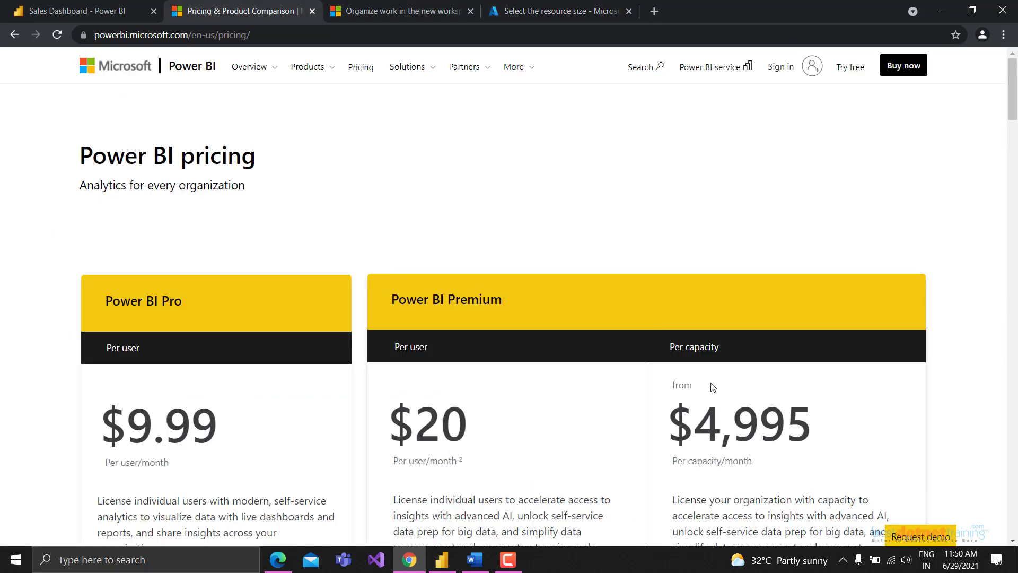
pyautogui.scroll(-3, 713, 387)
pyautogui.scroll(2, 655, 263)
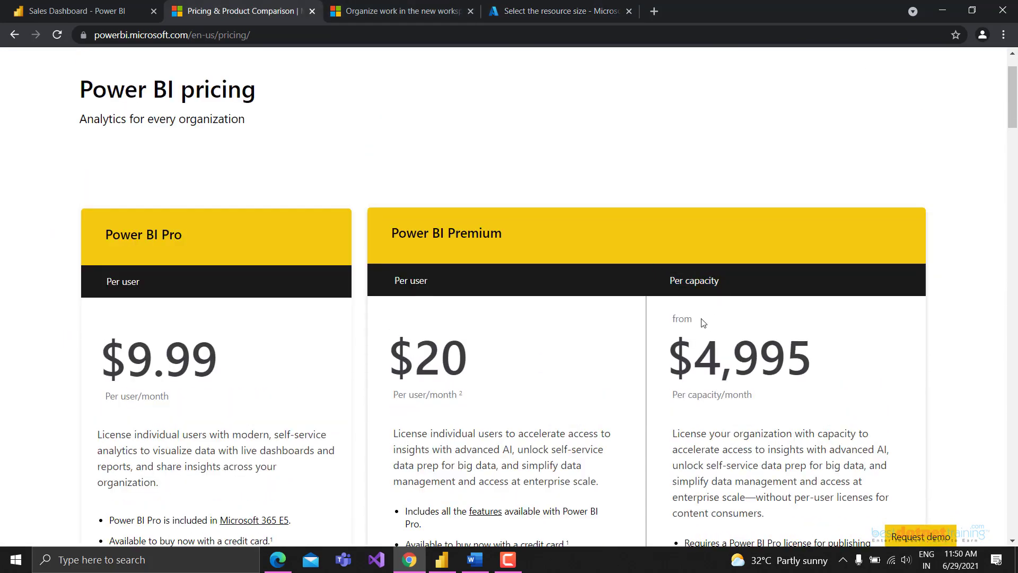
pyautogui.tripleClick(681, 291)
pyautogui.click(758, 295)
pyautogui.doubleClick(827, 370)
pyautogui.click(694, 356)
pyautogui.moveTo(693, 356); pyautogui.dragTo(837, 354)
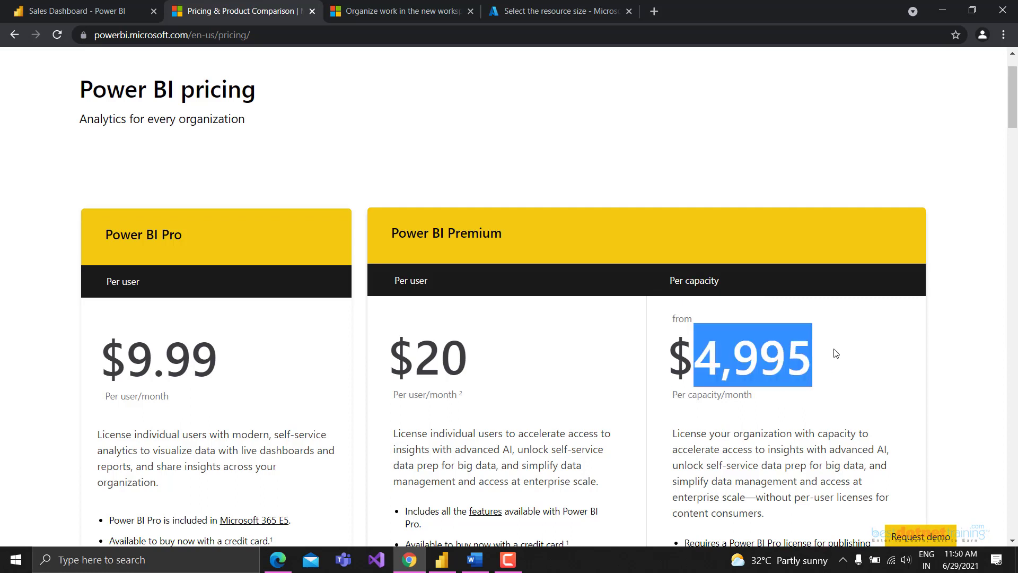
pyautogui.click(837, 354)
pyautogui.moveTo(669, 356); pyautogui.dragTo(821, 365)
pyautogui.click(819, 365)
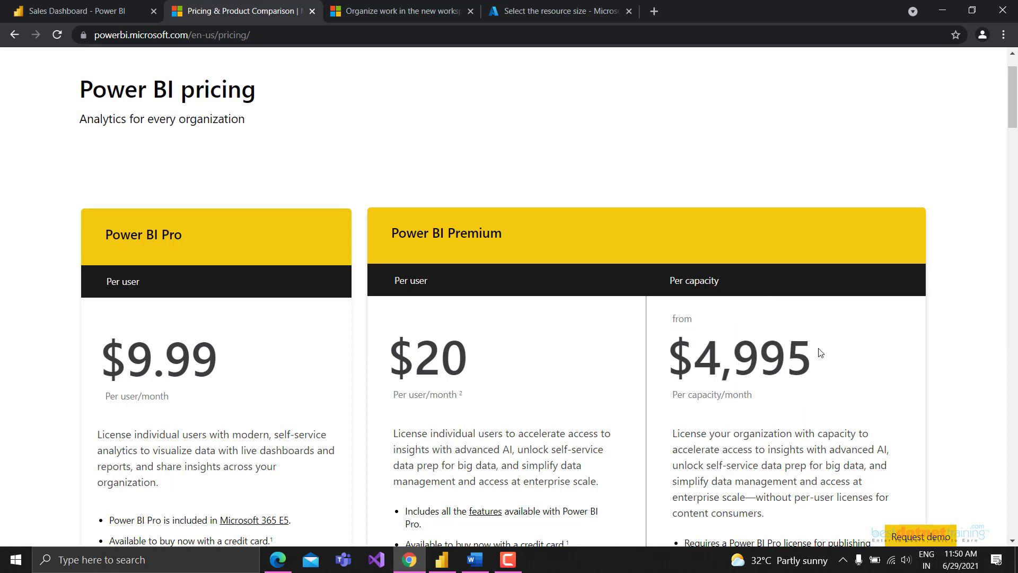
# Step: Switch back to the Azure resource size list and compare the monthly costs of the A1 to A5 sizes
pyautogui.click(534, 16)
pyautogui.moveTo(620, 153); pyautogui.dragTo(691, 193)
pyautogui.click(625, 169)
pyautogui.moveTo(618, 214); pyautogui.dragTo(666, 215)
pyautogui.click(645, 234)
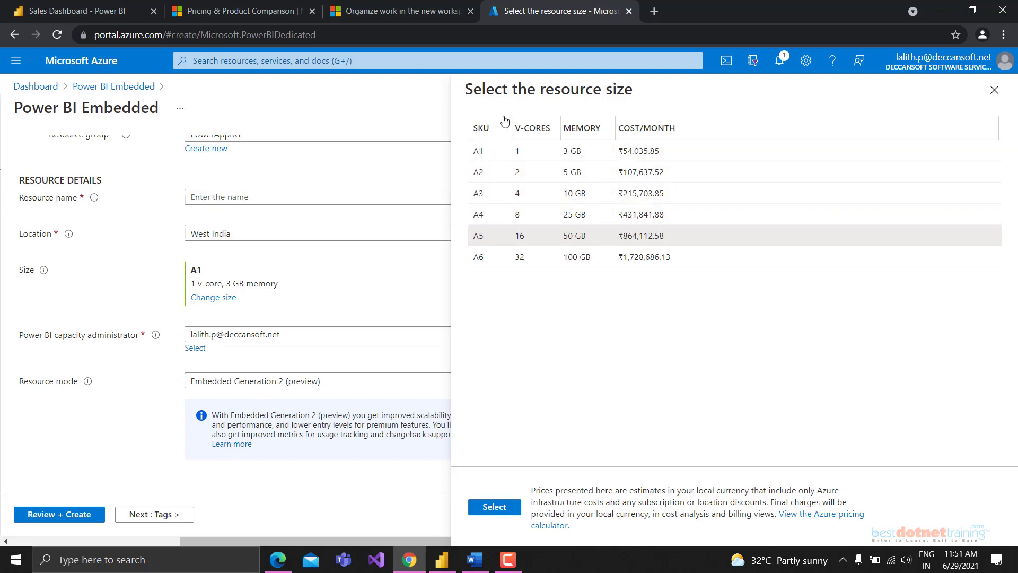
# Step: Close the resource size list and leave the Power BI Embedded creation form for the Azure portal dashboard
pyautogui.click(994, 90)
pyautogui.click(119, 88)
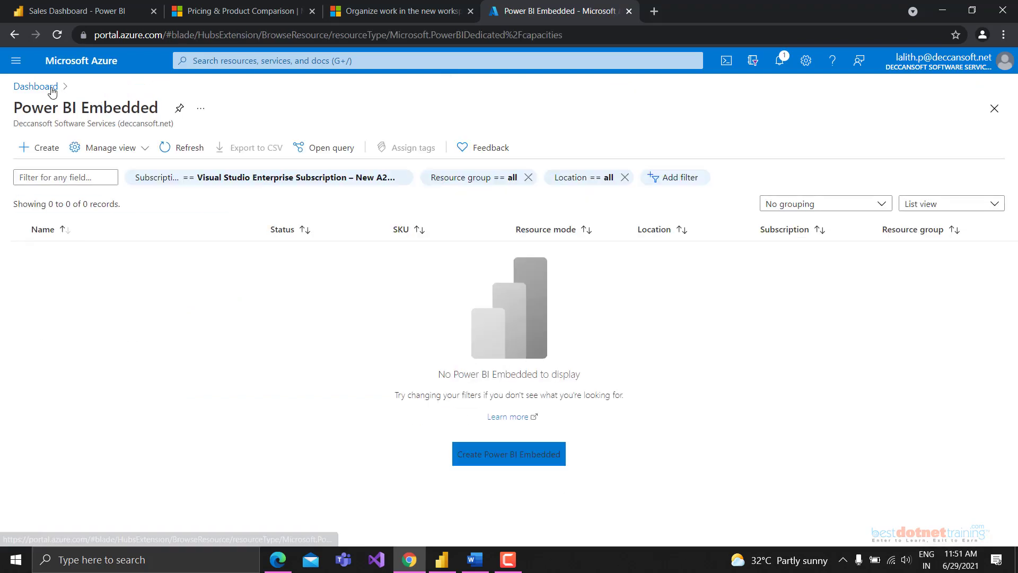
pyautogui.click(37, 87)
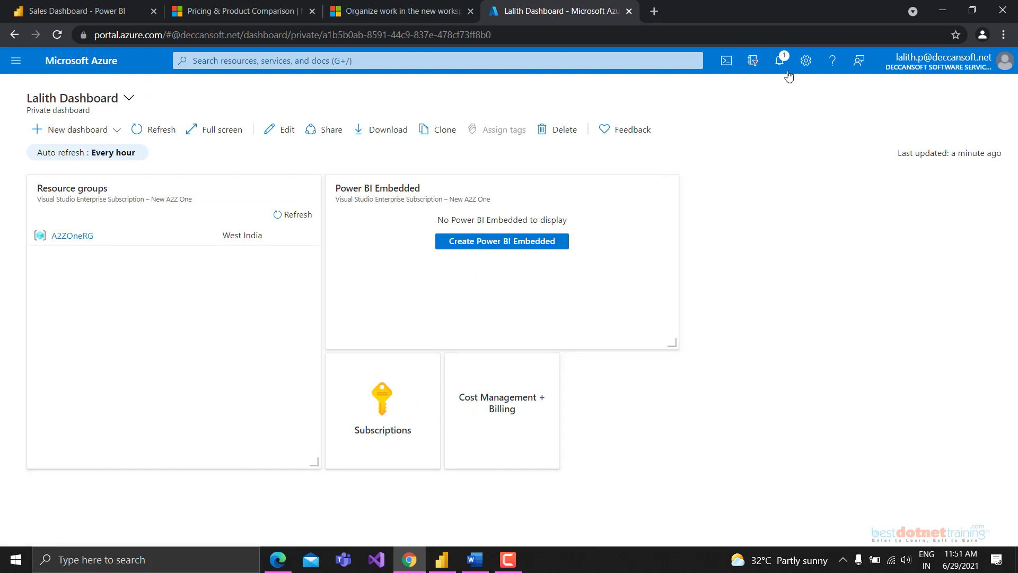
# Step: Set the portal's default subscription filter to only Visual Studio Enterprise - RiskDxAnalytics
pyautogui.click(757, 62)
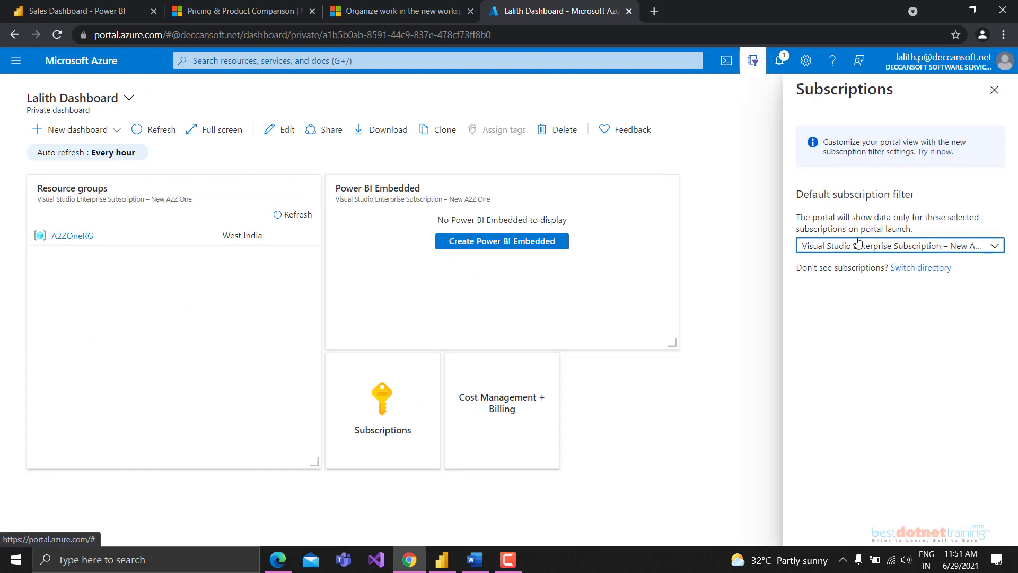
pyautogui.click(859, 245)
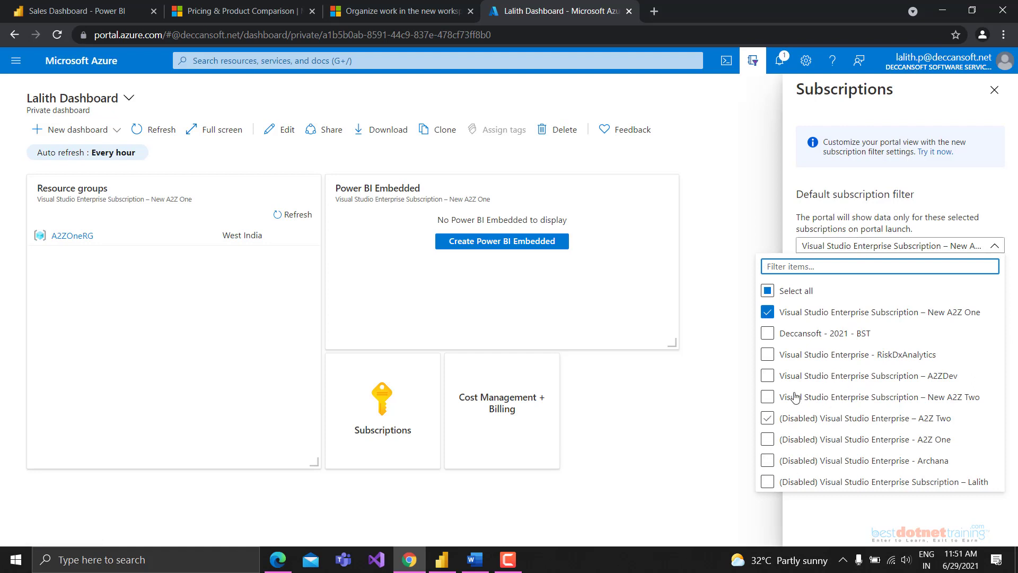
pyautogui.click(768, 354)
pyautogui.click(743, 382)
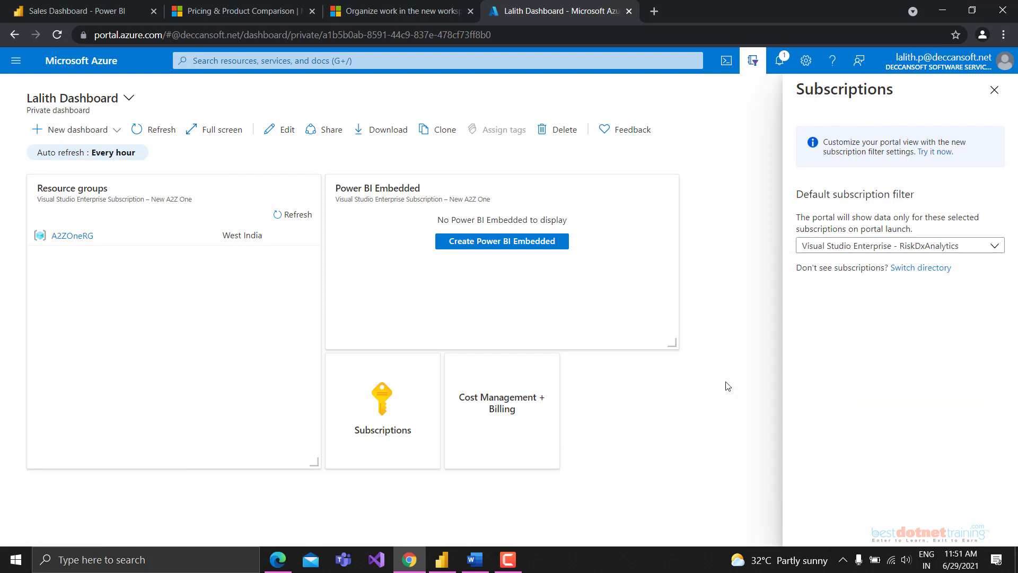
# Step: Open the riskdxpbiembedded resource from the dashboard's Power BI Embedded tile and highlight its name on the overview
pyautogui.click(374, 236)
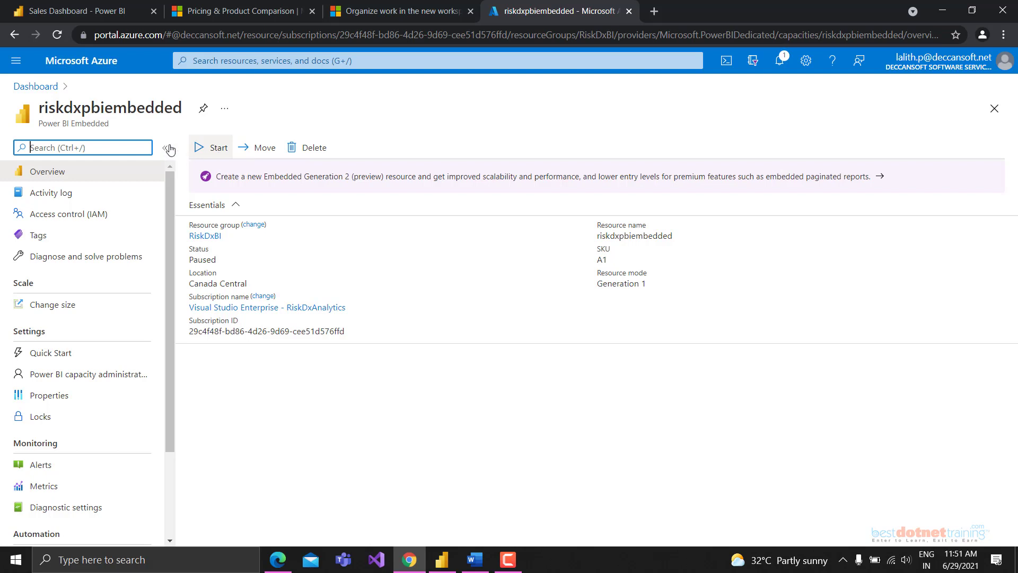
pyautogui.moveTo(64, 108); pyautogui.dragTo(117, 108)
pyautogui.click(104, 112)
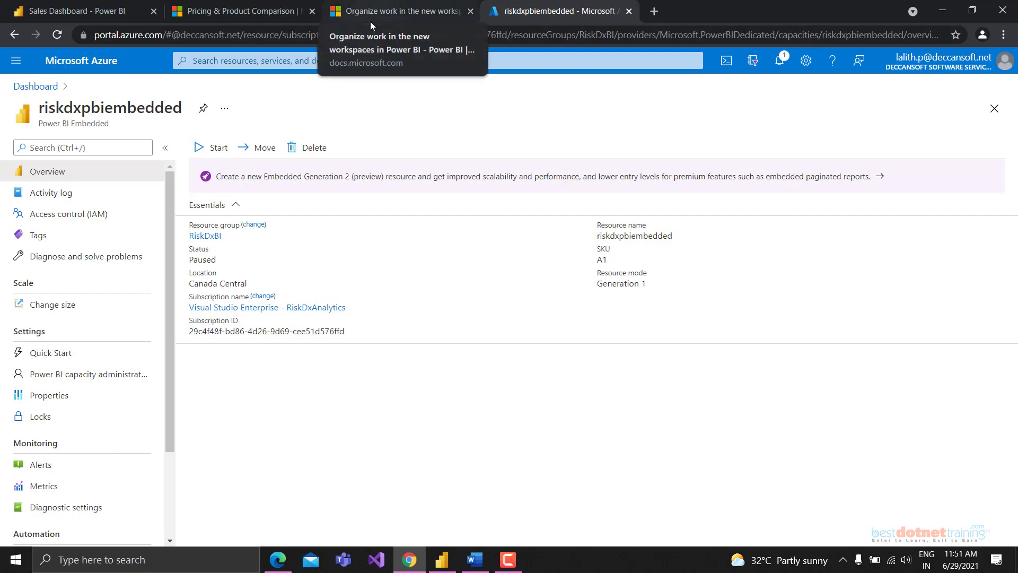
# Step: Return to the Power BI pricing page and highlight the Embed APIs and controls row in the plan comparison
pyautogui.click(242, 11)
pyautogui.scroll(-20, 386, 342)
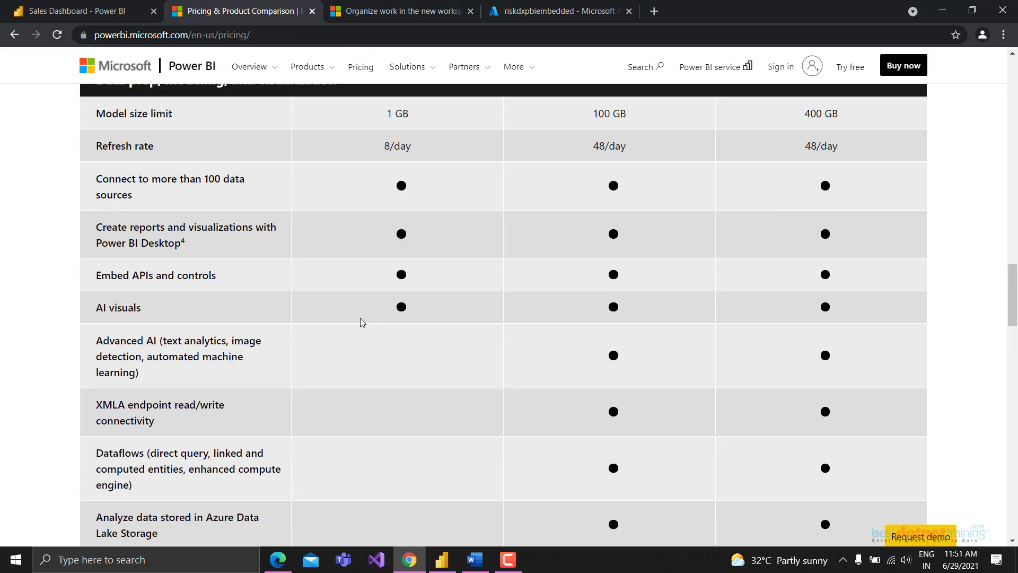
pyautogui.moveTo(79, 280); pyautogui.dragTo(245, 281)
pyautogui.click(252, 284)
pyautogui.tripleClick(253, 283)
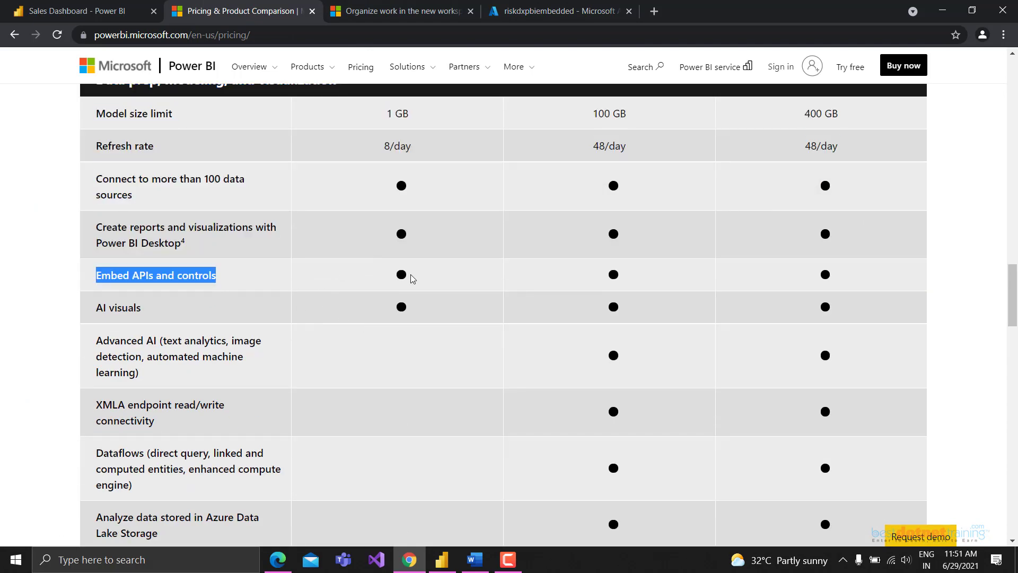
pyautogui.click(416, 284)
# Step: Examine the Power BI Premium per capacity column from its heading to the Maximum storage row
pyautogui.scroll(2, 416, 286)
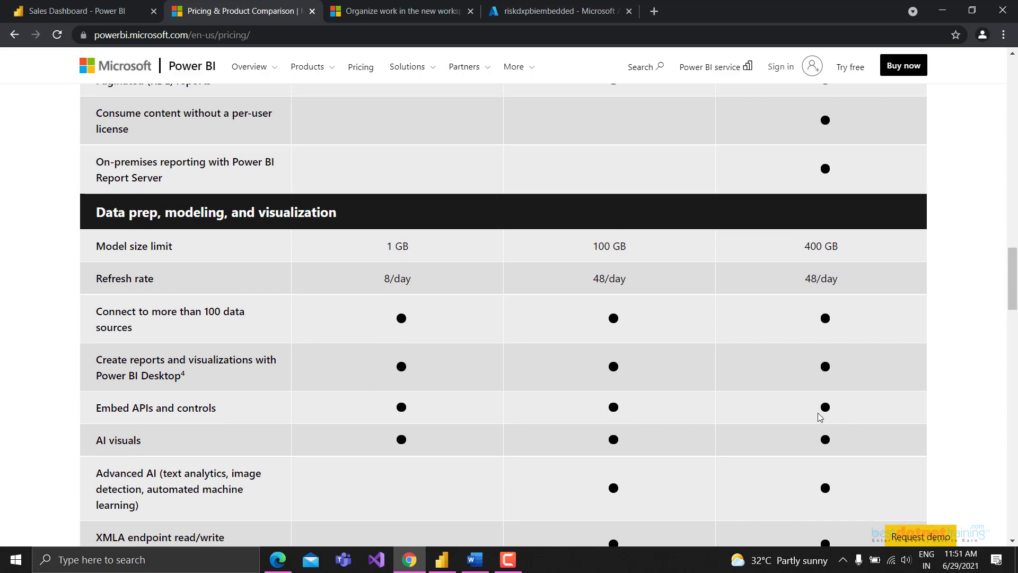
pyautogui.scroll(6, 851, 411)
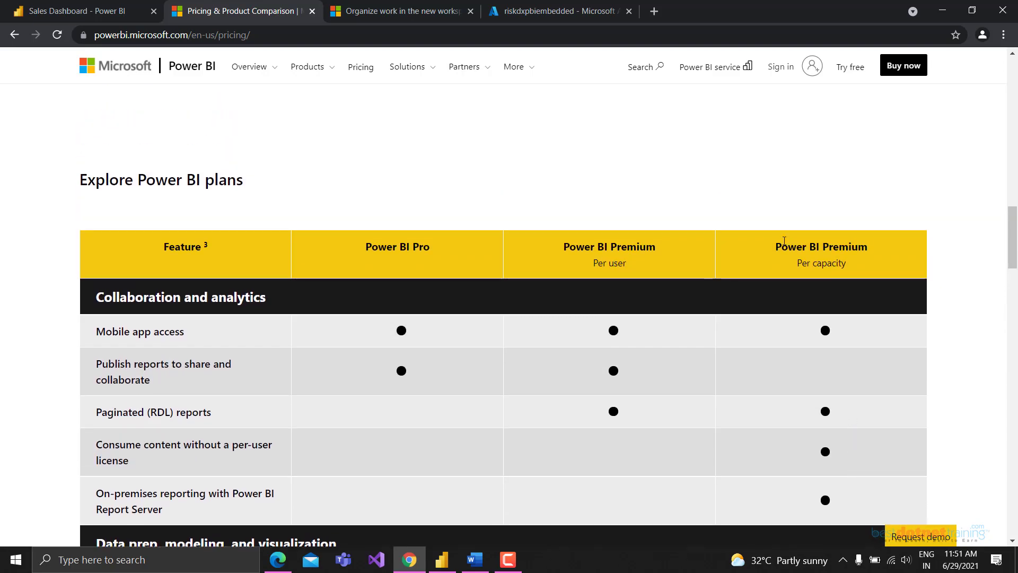
pyautogui.moveTo(780, 240); pyautogui.dragTo(849, 267)
pyautogui.click(853, 270)
pyautogui.scroll(-12, 873, 322)
pyautogui.scroll(-4, 872, 321)
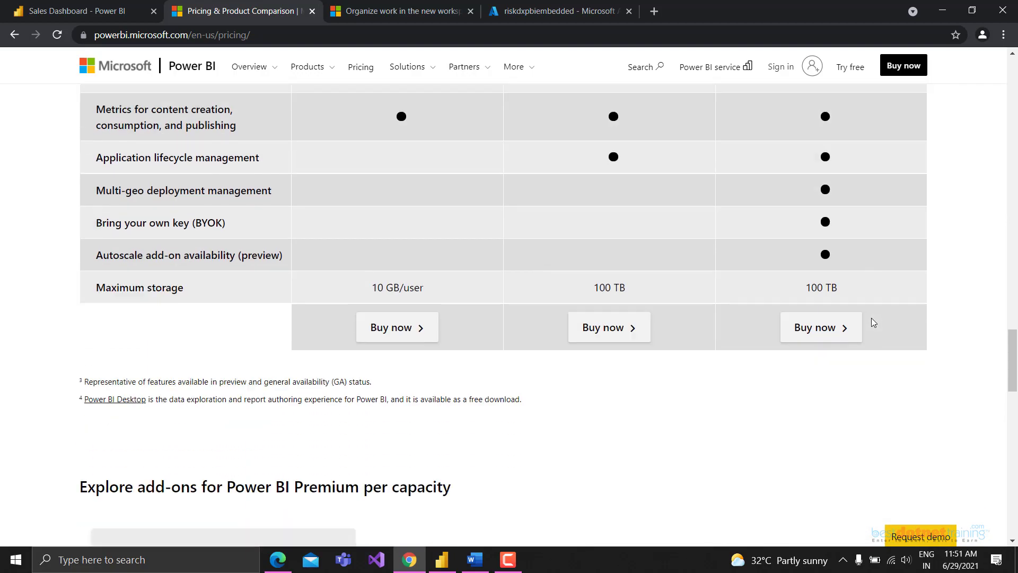
pyautogui.scroll(2, 865, 324)
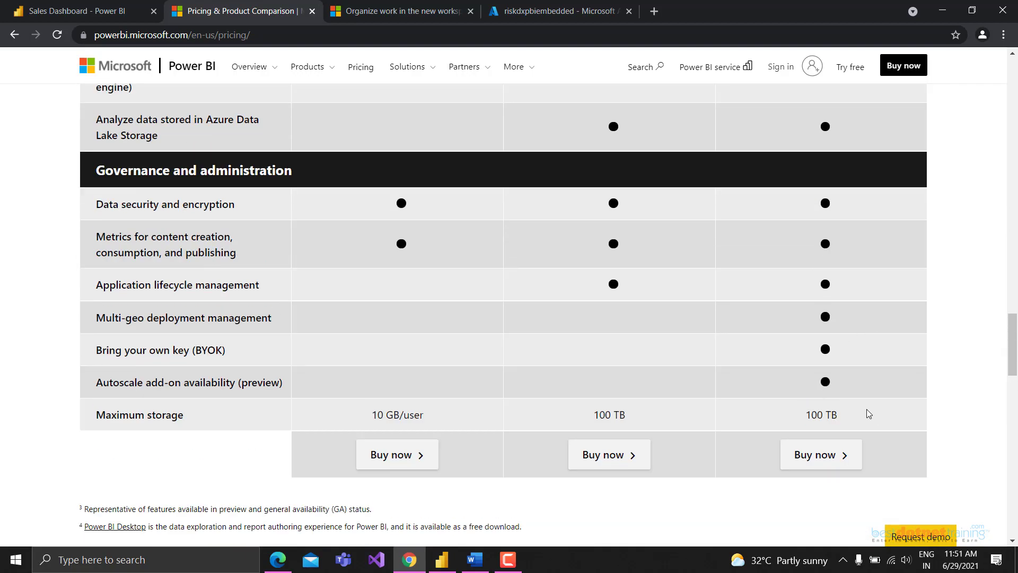
# Step: Examine the model size limit and refresh rate listed for Power BI Premium per capacity
pyautogui.scroll(11, 807, 417)
pyautogui.moveTo(807, 314); pyautogui.dragTo(889, 447)
pyautogui.click(832, 313)
pyautogui.click(820, 354)
pyautogui.click(835, 337)
pyautogui.click(890, 446)
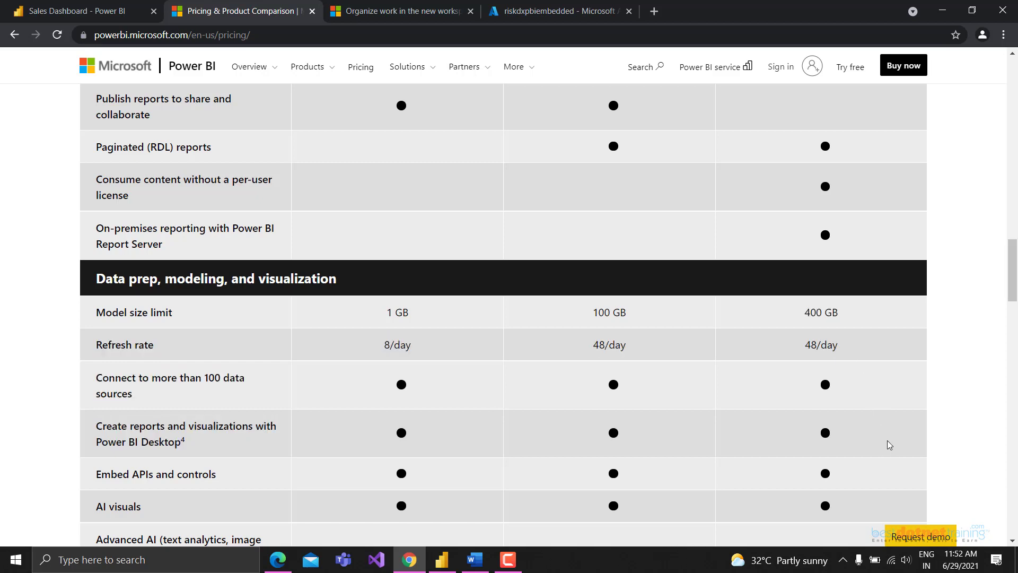
# Step: Highlight the model size limit for Power BI Pro and go back to the plan comparison headings
pyautogui.moveTo(380, 313); pyautogui.dragTo(455, 323)
pyautogui.click(448, 326)
pyautogui.moveTo(379, 310); pyautogui.dragTo(424, 321)
pyautogui.click(424, 321)
pyautogui.scroll(9, 438, 323)
pyautogui.scroll(-4, 445, 321)
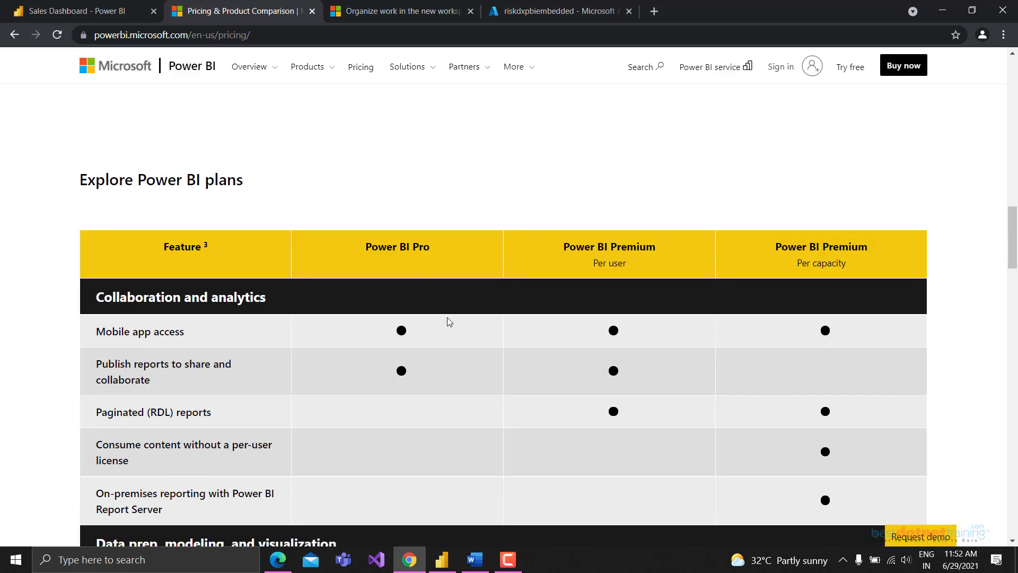
# Step: Highlight the Power BI Pro heading and review that plan's features down to data prep, modeling and visualization
pyautogui.moveTo(364, 246); pyautogui.dragTo(454, 249)
pyautogui.click(453, 250)
pyautogui.moveTo(352, 255); pyautogui.dragTo(460, 250)
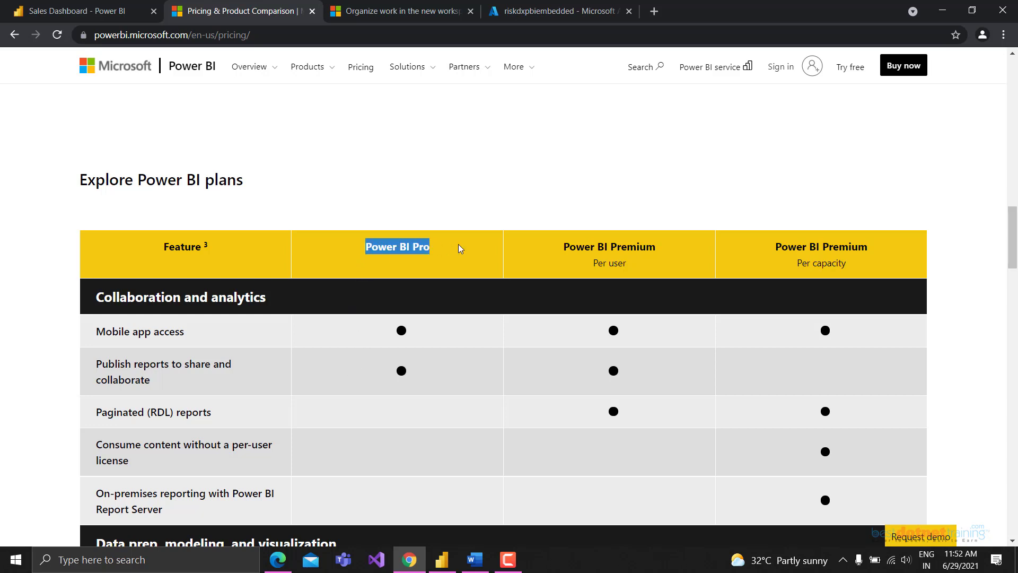
pyautogui.click(459, 250)
pyautogui.scroll(-1, 505, 242)
pyautogui.scroll(-4, 506, 242)
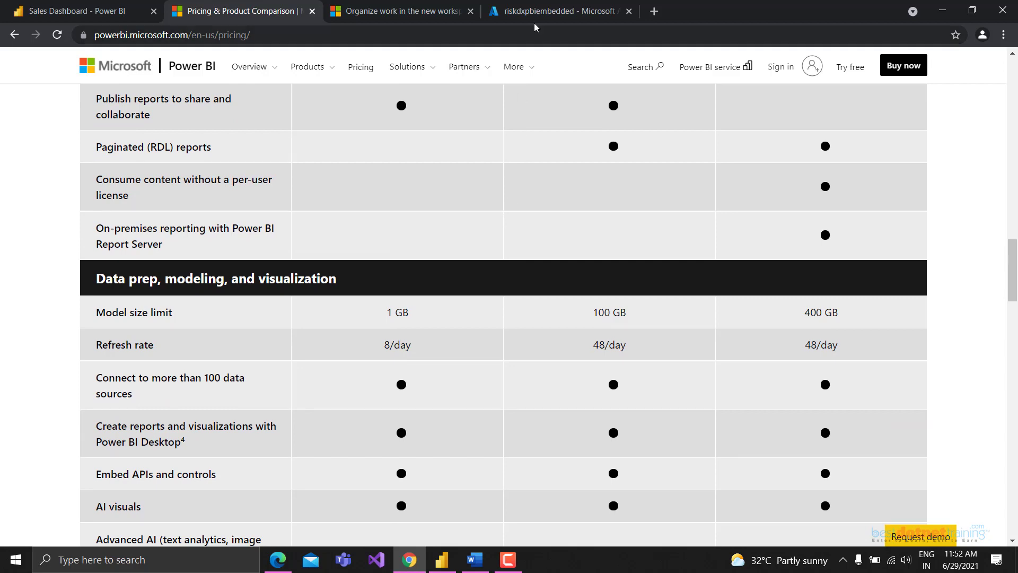
# Step: Switch back to the Azure portal, leave the riskdxpbiembedded overview and open the Power BI Embedded resource list
pyautogui.click(551, 10)
pyautogui.moveTo(91, 109); pyautogui.dragTo(175, 108)
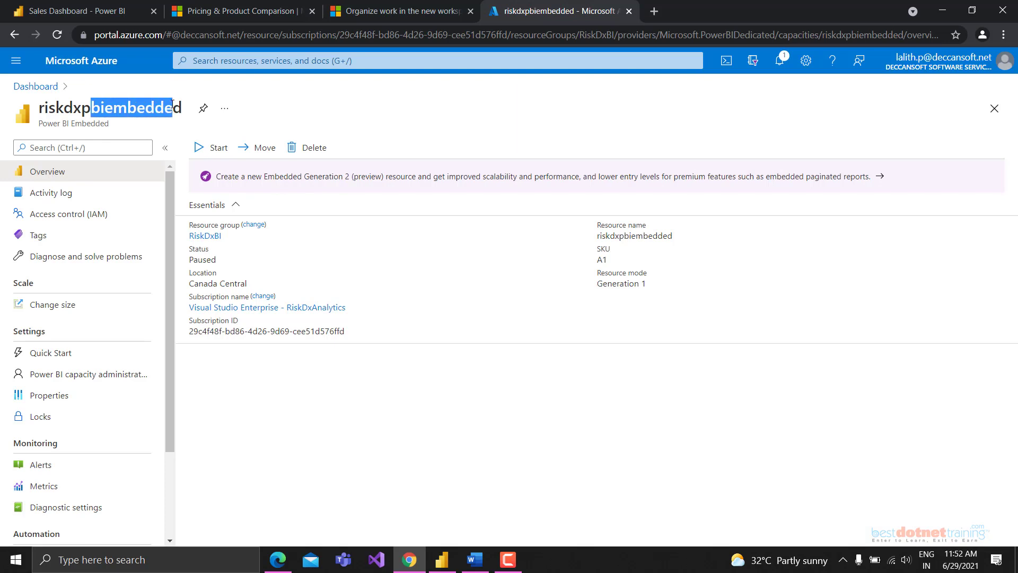
pyautogui.click(235, 94)
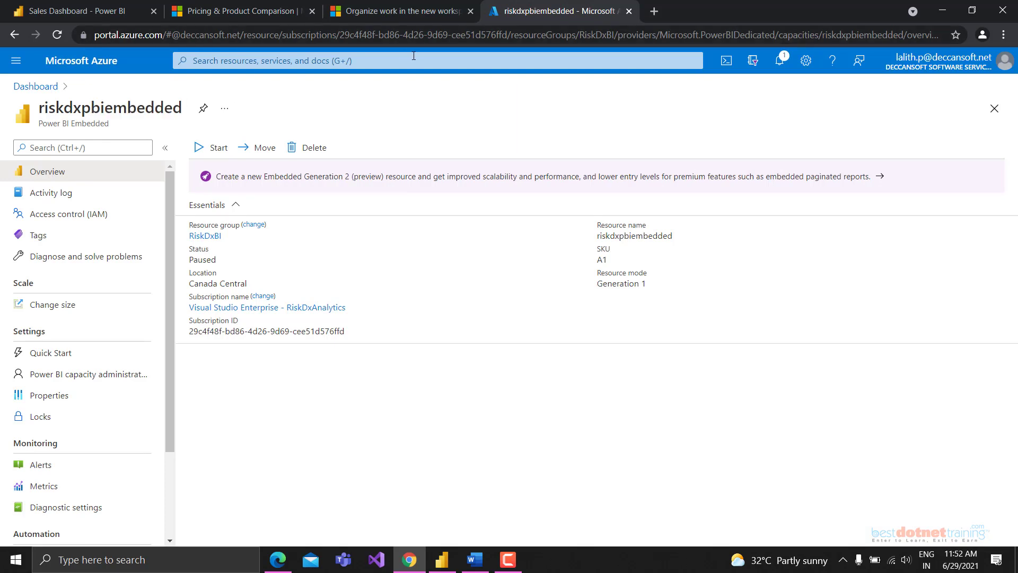
pyautogui.click(37, 86)
pyautogui.click(220, 62)
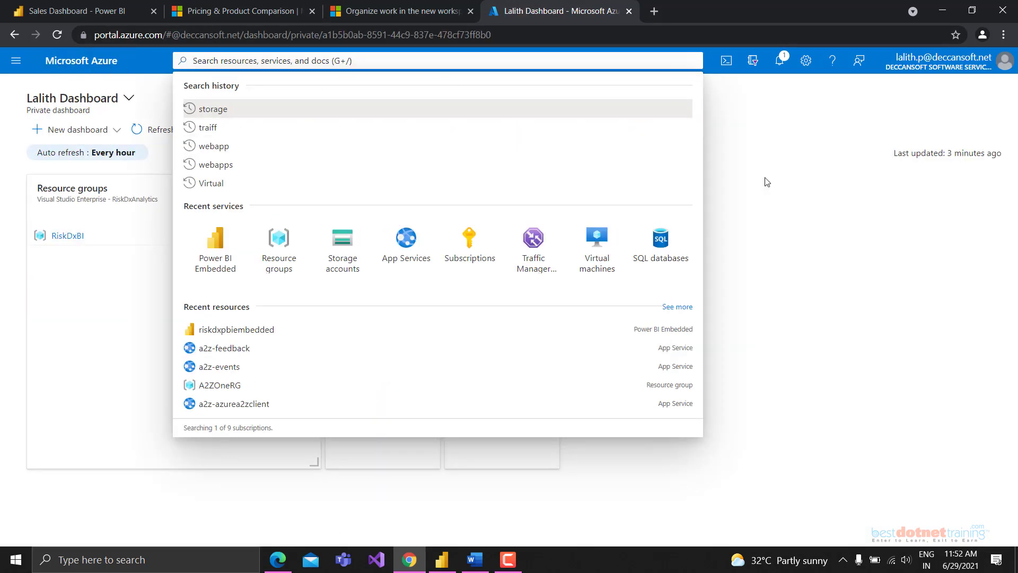
pyautogui.click(229, 243)
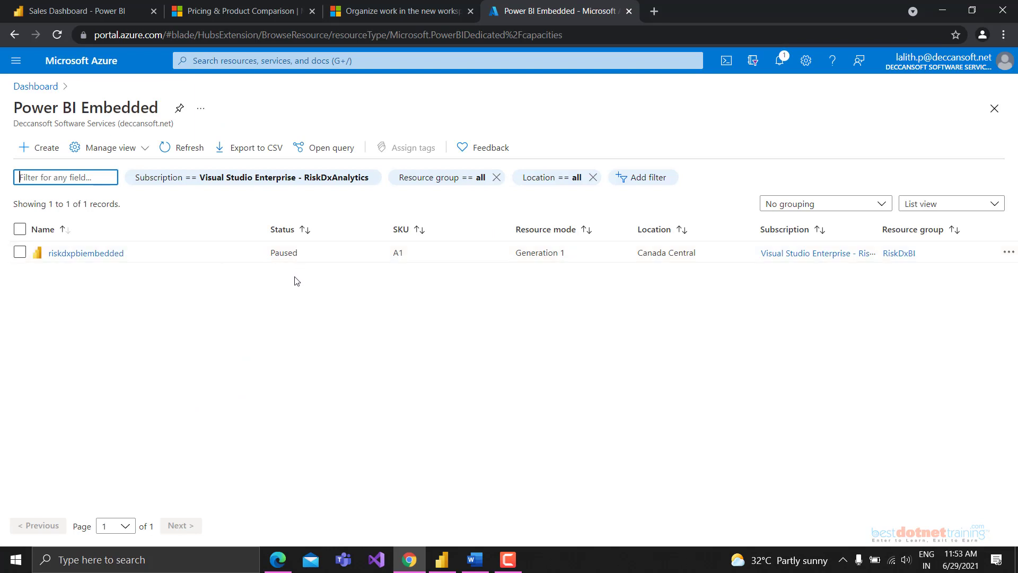
# Step: Highlight the status of the riskdxpbiembedded resource in the list
pyautogui.moveTo(267, 253)
pyautogui.mouseDown()
pyautogui.moveTo(304, 259)
pyautogui.moveTo(272, 253)
pyautogui.mouseUp()
pyautogui.click(275, 275)
pyautogui.click(302, 289)
pyautogui.click(304, 292)
pyautogui.doubleClick(273, 253)
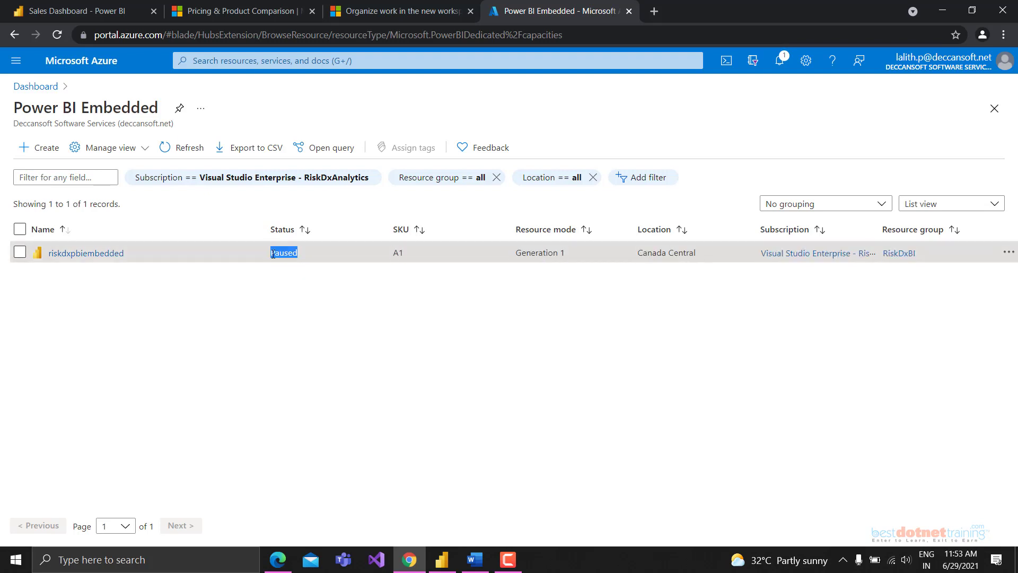
pyautogui.click(291, 256)
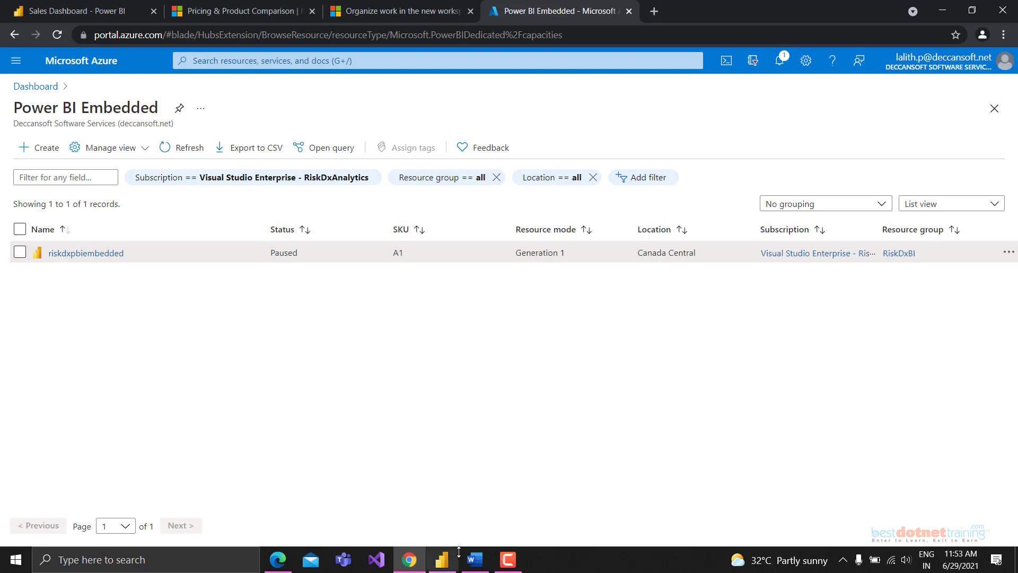
# Step: Switch to the Important Links document in Word, copy the YouTube address under Power BI embedded, and return to the browser
pyautogui.click(474, 560)
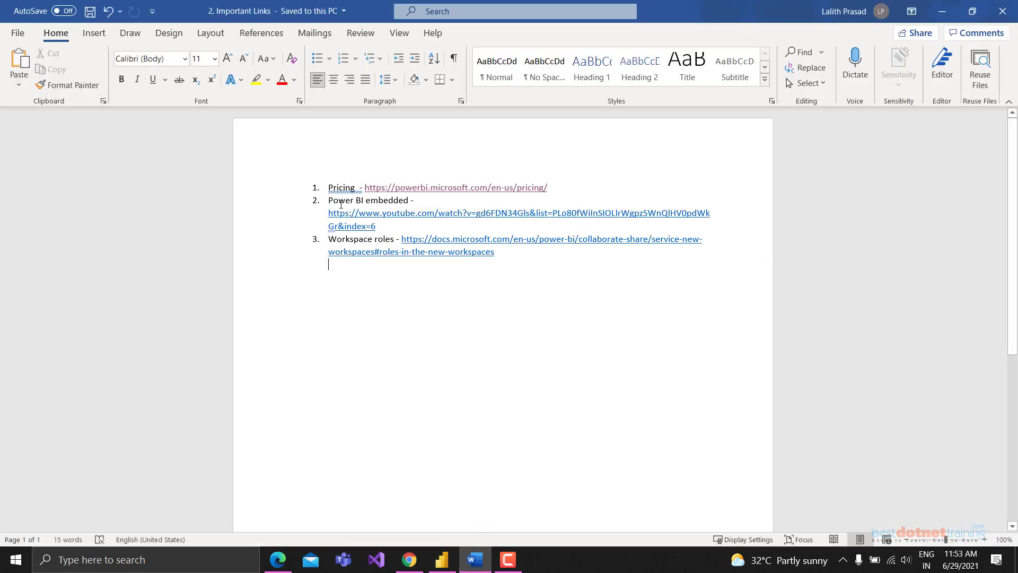
pyautogui.moveTo(384, 227); pyautogui.dragTo(328, 213)
pyautogui.hotkey('ctrl', 'c')
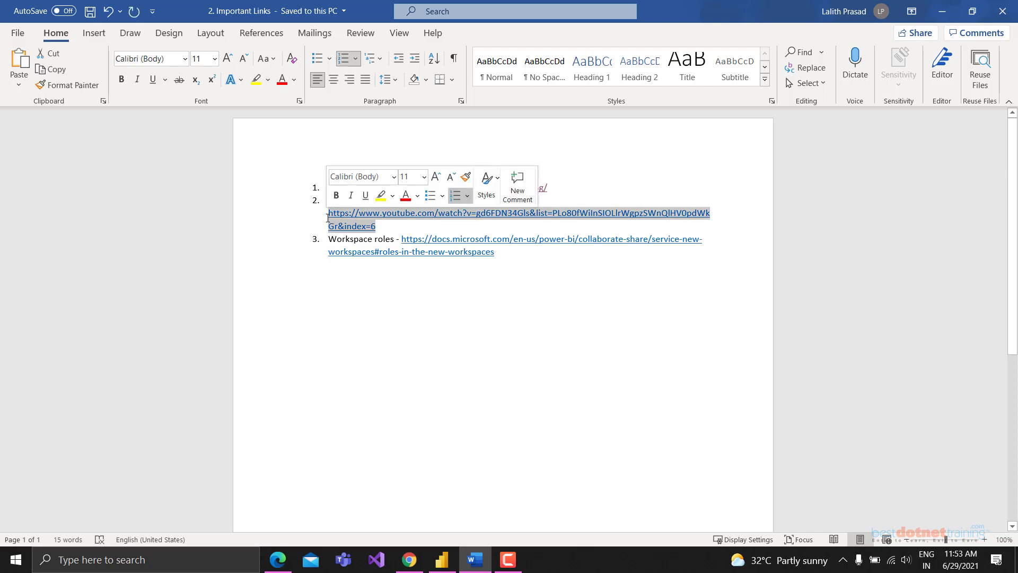
pyautogui.click(422, 294)
pyautogui.hotkey('alt', 'Tab')
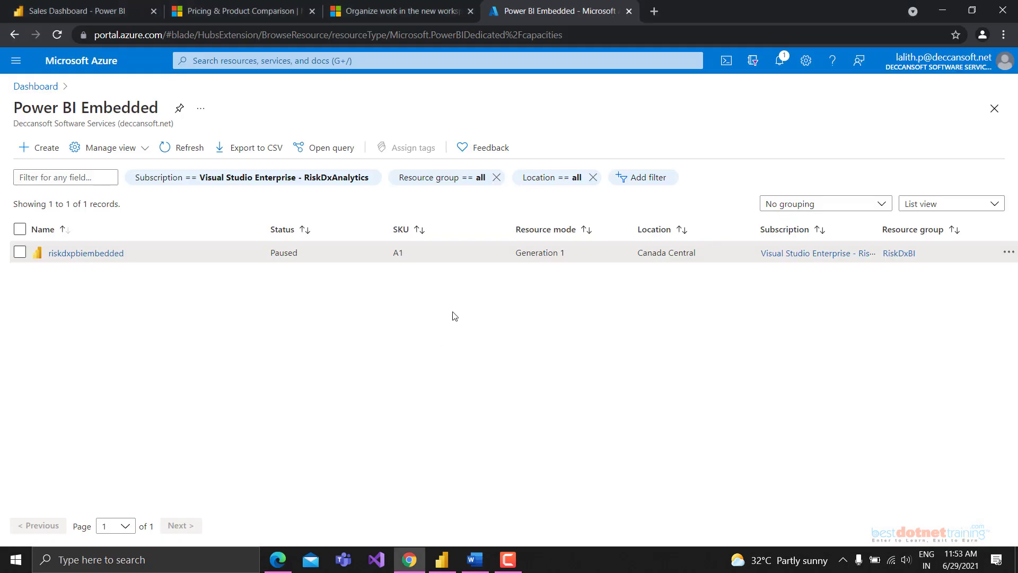
# Step: Open the copied YouTube link in a new browser tab, mute it, and pause on the playlist's Power BI Services on Azure session
pyautogui.click(650, 11)
pyautogui.click(532, 33)
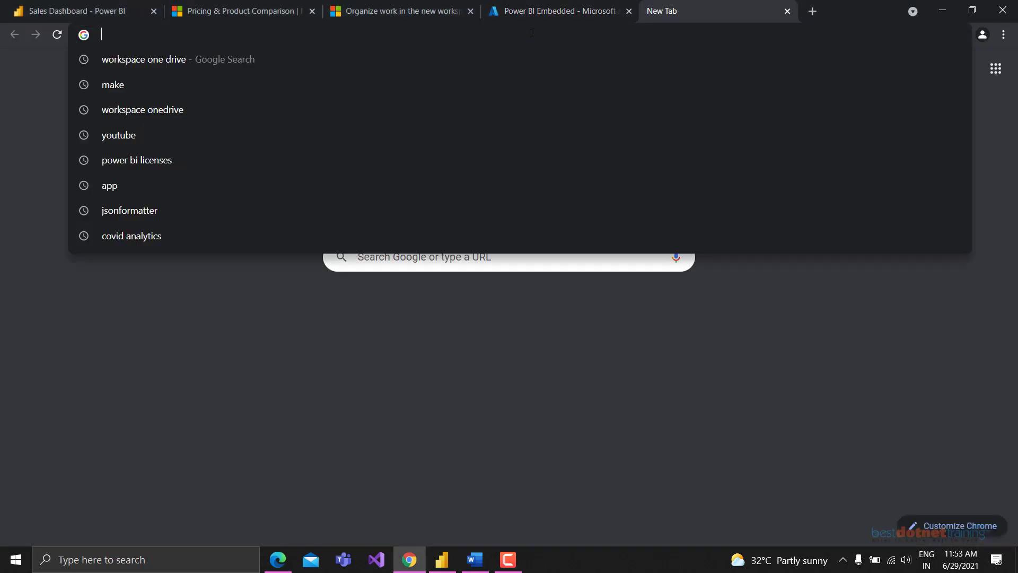
pyautogui.hotkey('ctrl', 'v')
pyautogui.press('Return')
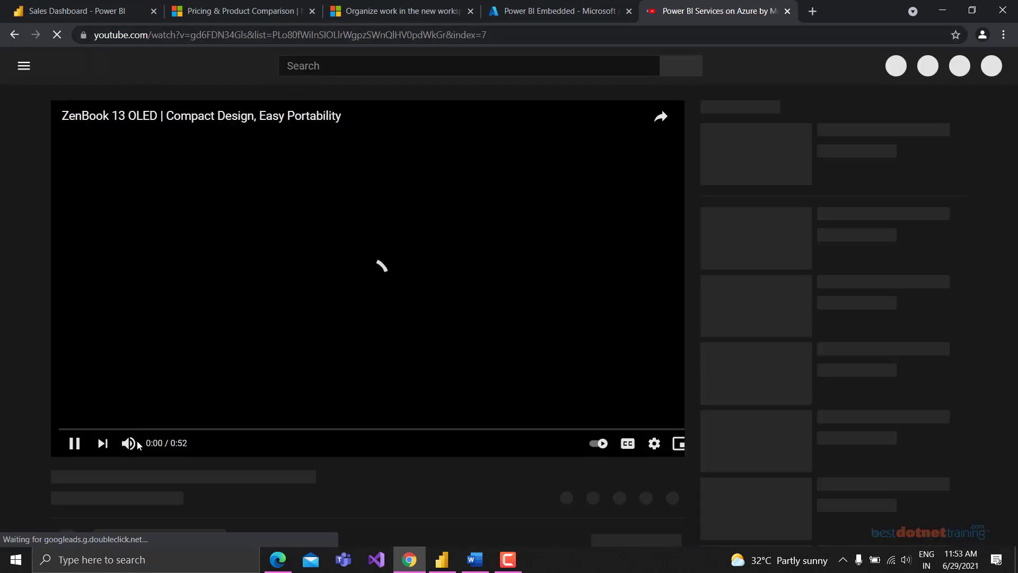
pyautogui.click(125, 443)
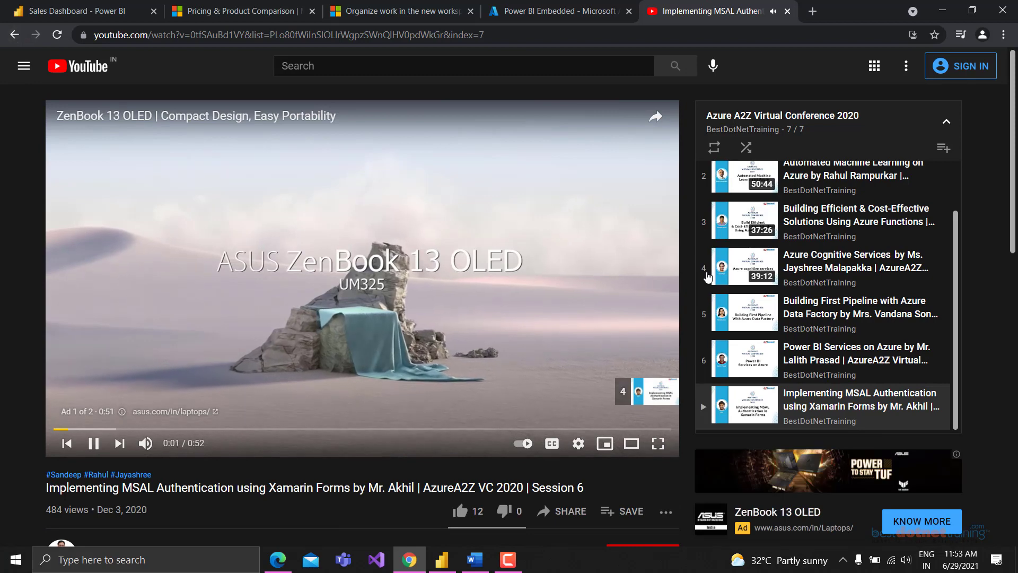
pyautogui.click(712, 363)
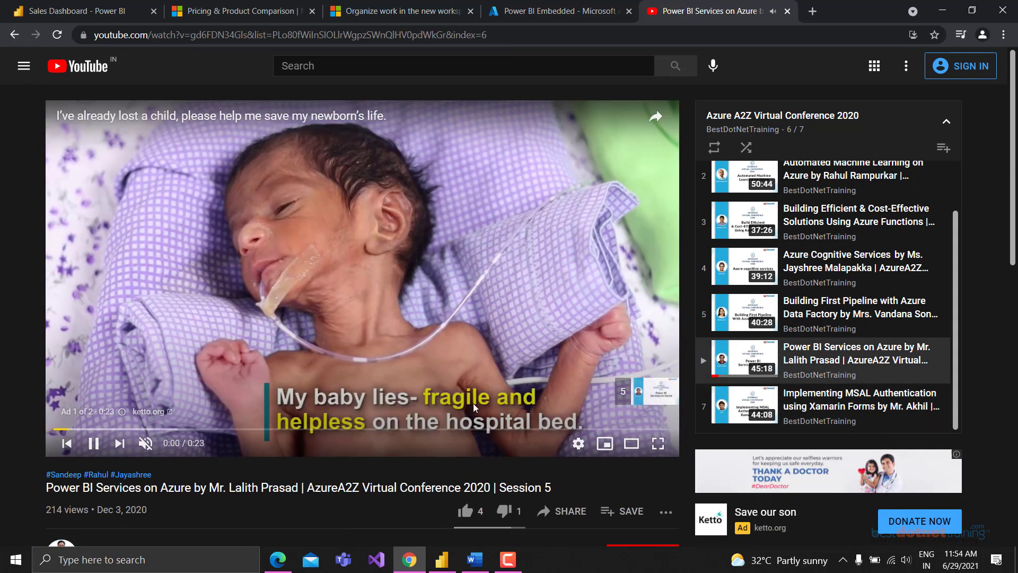
pyautogui.click(547, 196)
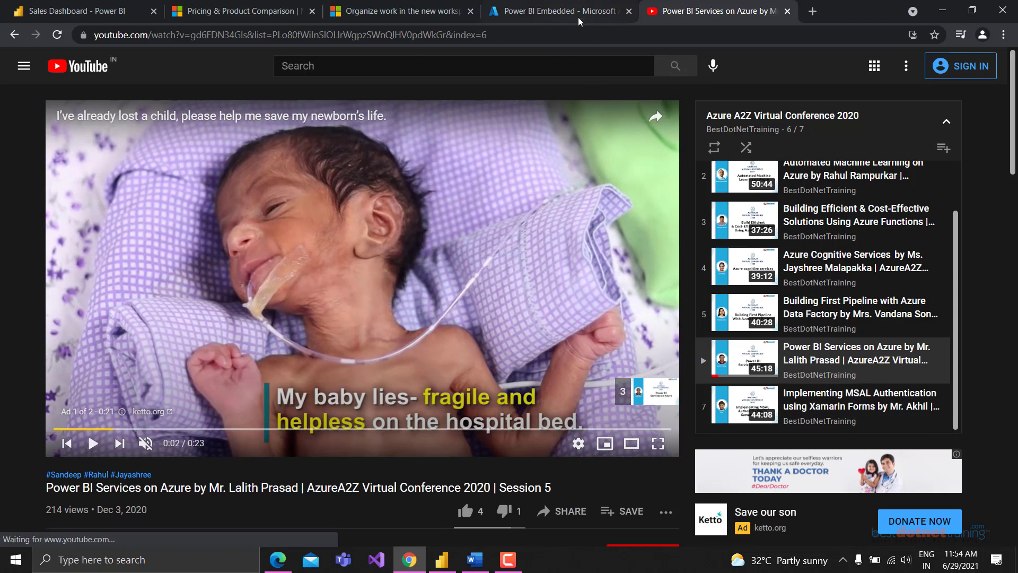
# Step: Close the YouTube tab and return to the Power BI Embedded resource list in Azure
pyautogui.click(557, 11)
pyautogui.click(716, 13)
pyautogui.click(788, 11)
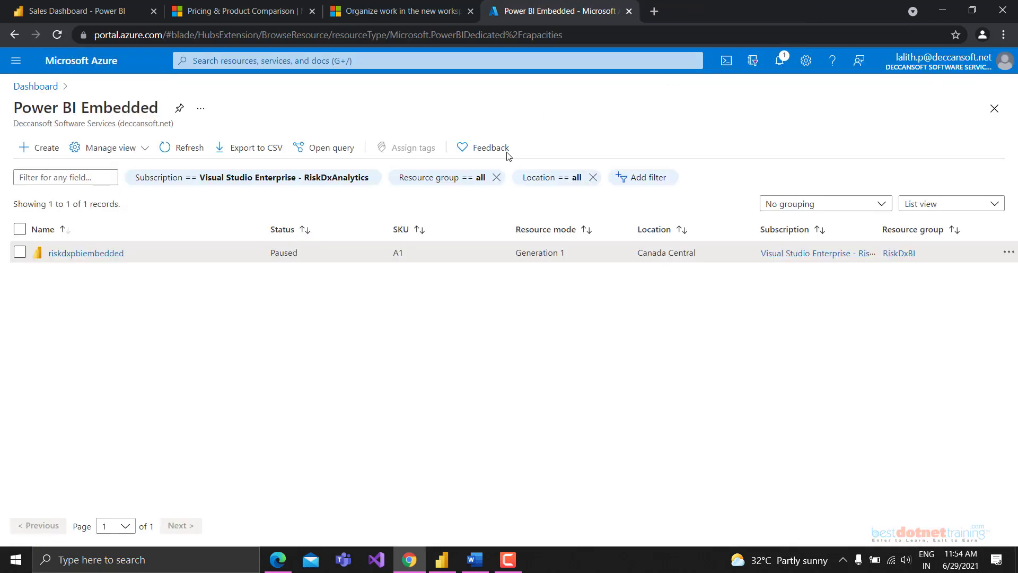
# Step: Switch to the Important Links document in Word and highlight the YouTube link listed under Power BI embedded
pyautogui.click(475, 560)
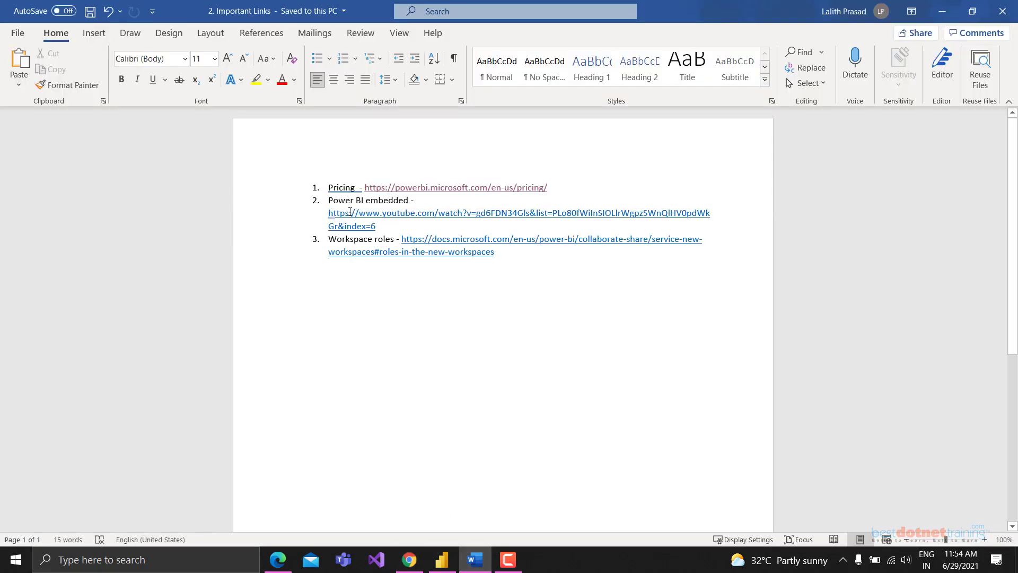
pyautogui.moveTo(354, 205); pyautogui.dragTo(446, 298)
pyautogui.click(416, 268)
pyautogui.moveTo(376, 226); pyautogui.dragTo(326, 212)
pyautogui.click(352, 297)
pyautogui.hotkey('ctrl', 'z')
pyautogui.hotkey('ctrl', 'y')
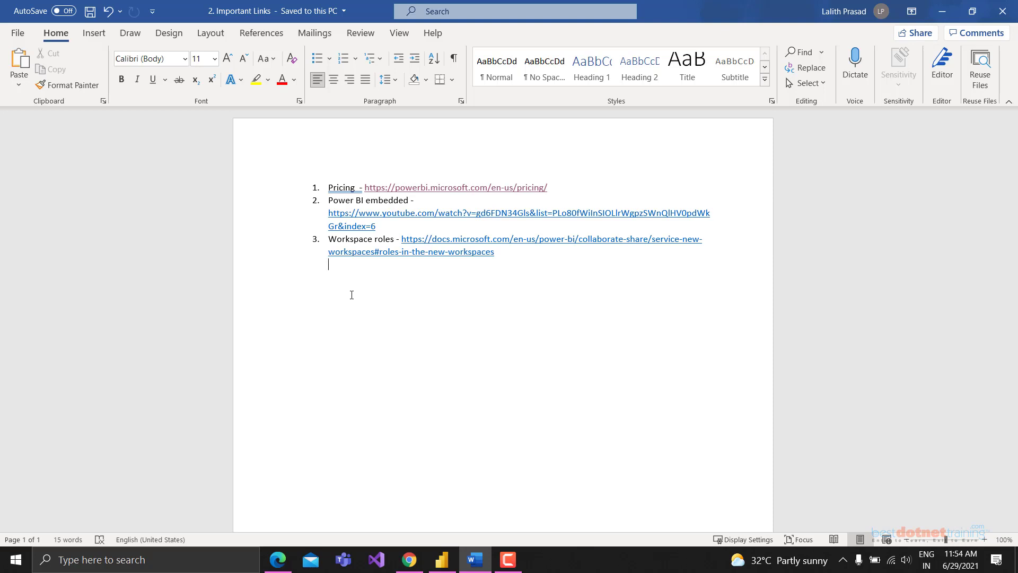
pyautogui.hotkey('ctrl', 'z')
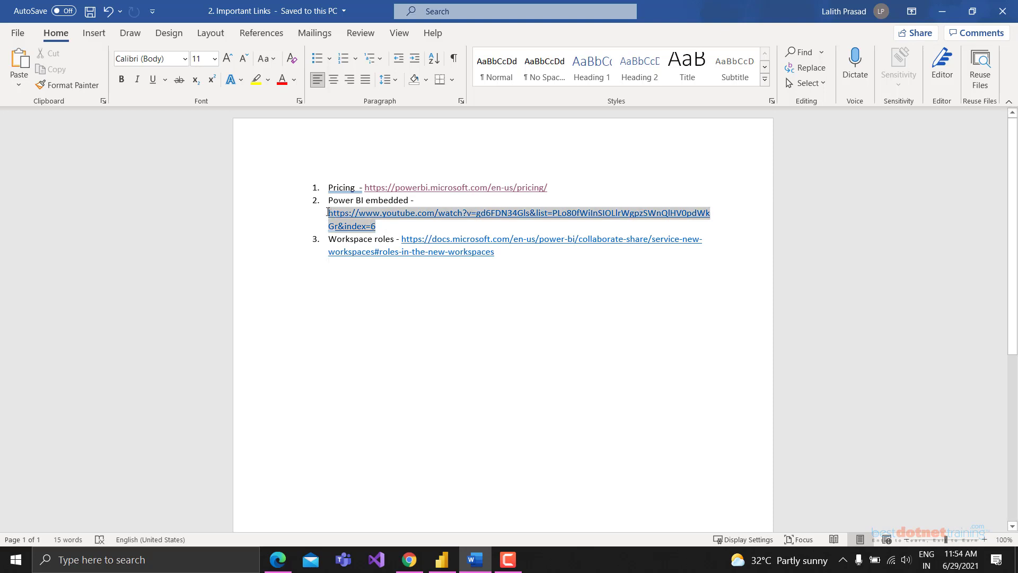
# Step: Highlight the Power BI embedded video link again, and minimize Word to get back to the Azure resource list
pyautogui.click(363, 278)
pyautogui.moveTo(377, 229); pyautogui.dragTo(320, 217)
pyautogui.click(343, 309)
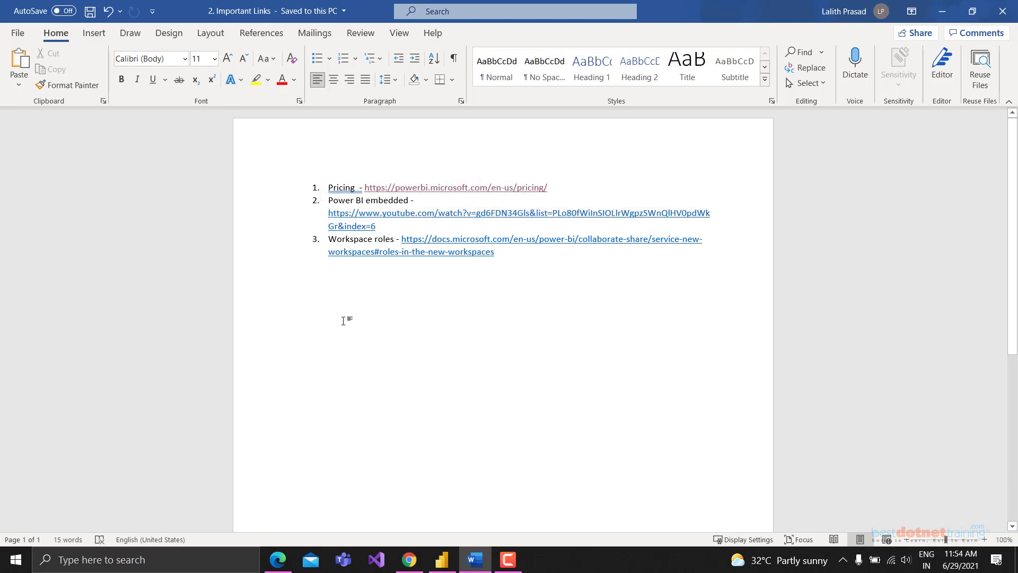
pyautogui.moveTo(377, 226); pyautogui.dragTo(325, 214)
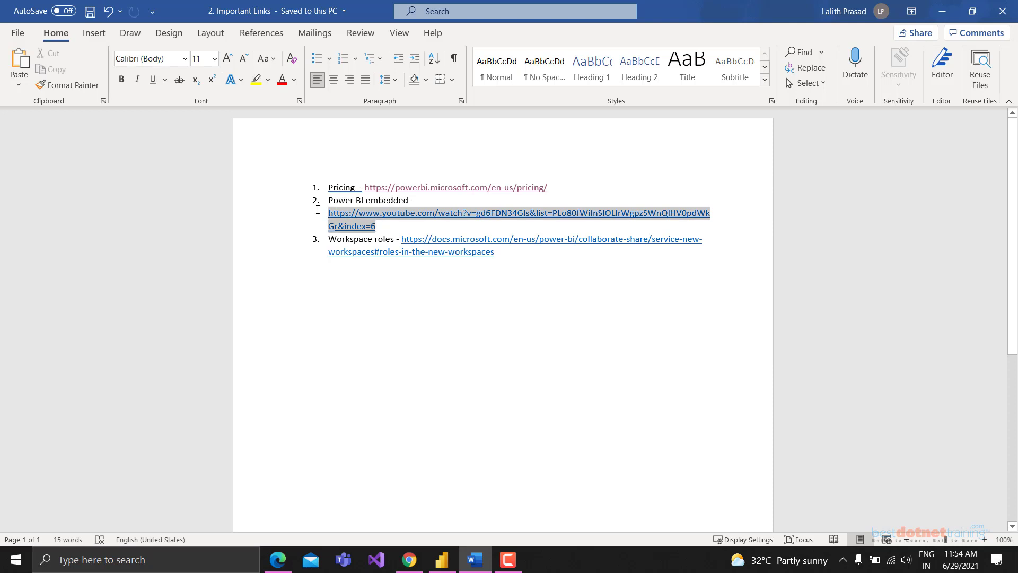
pyautogui.click(345, 301)
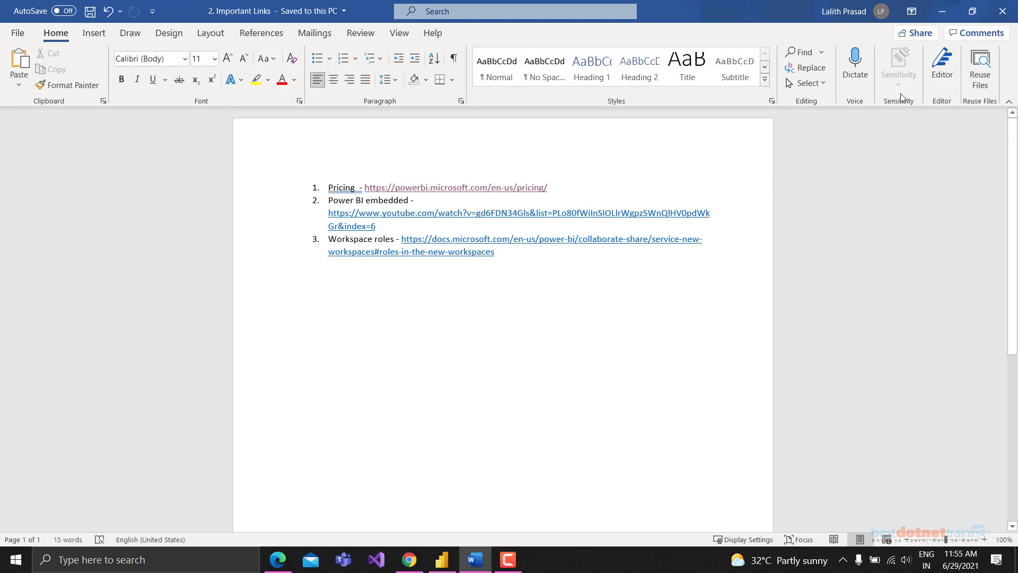
pyautogui.click(942, 12)
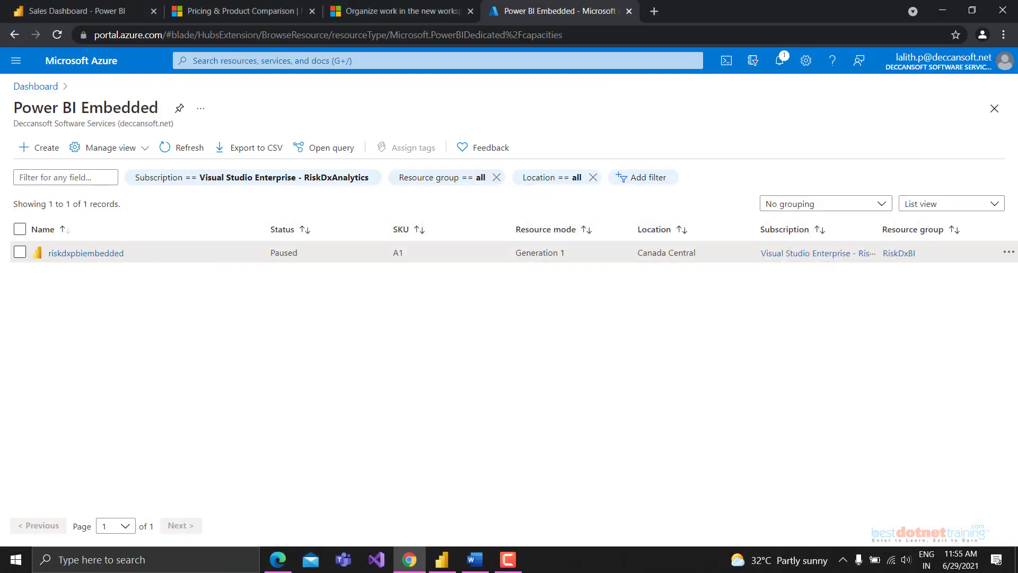